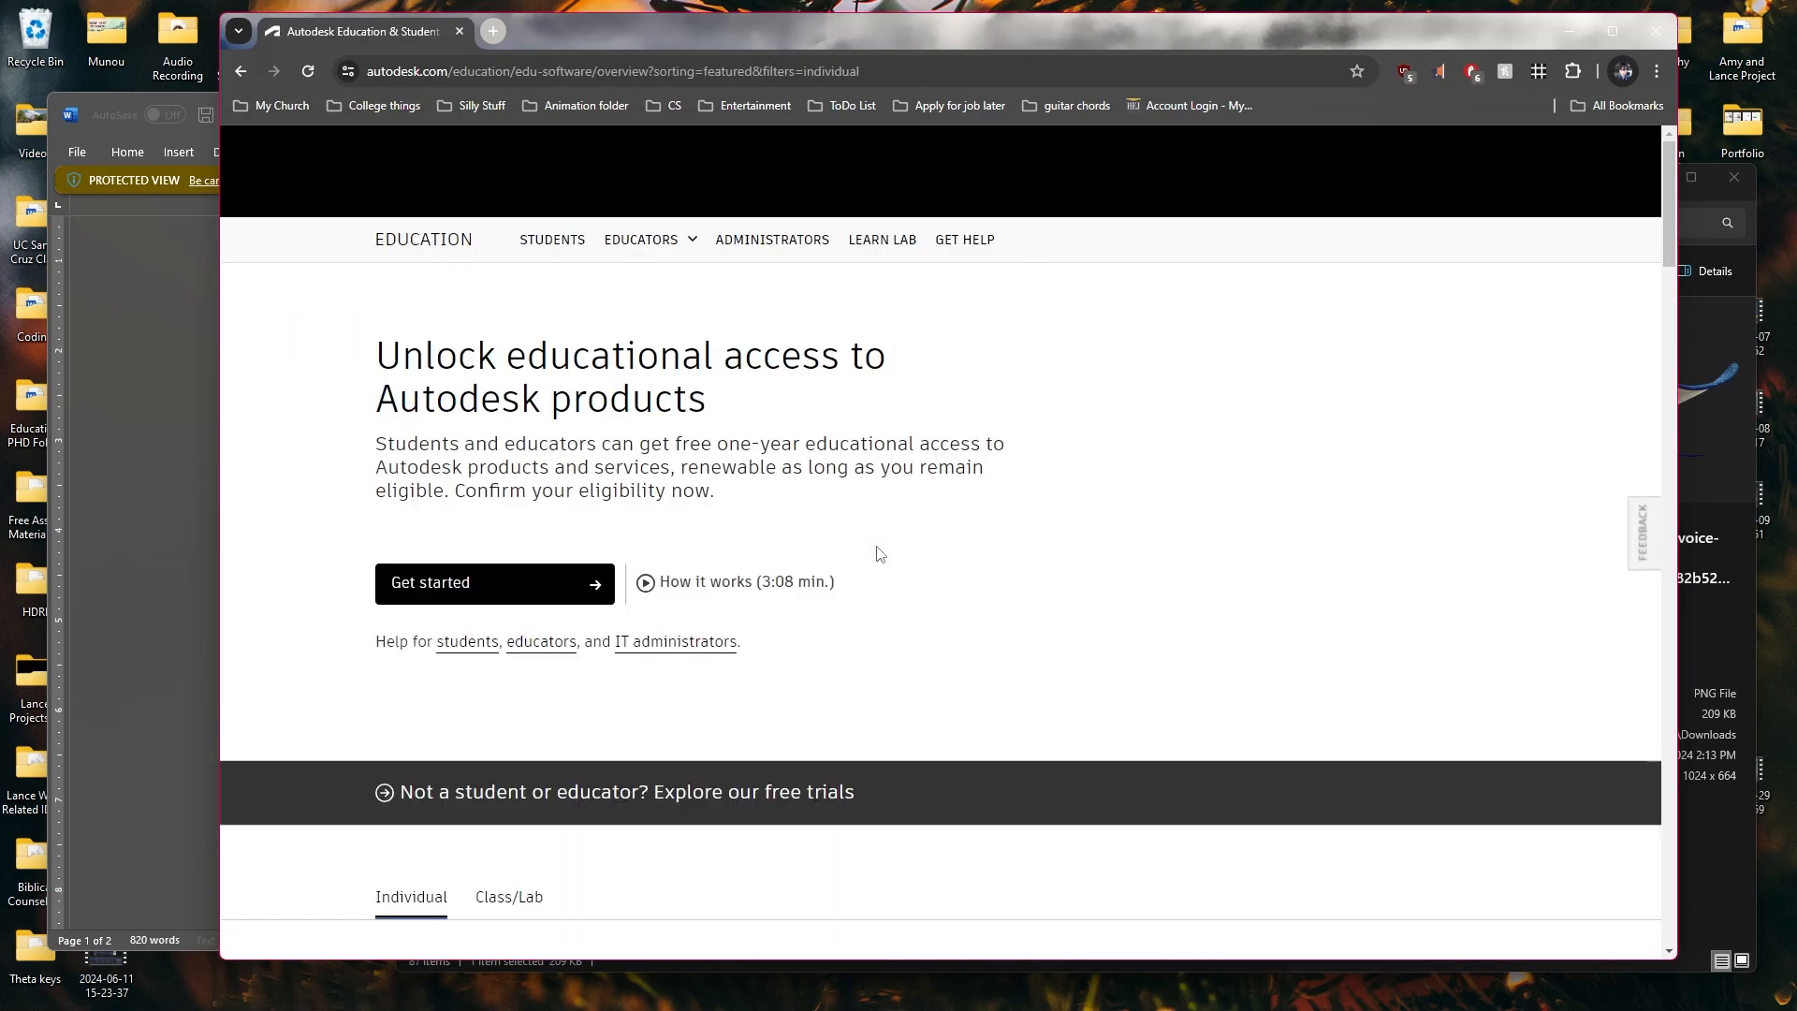
Find Maya in the individual education product list and start its educational access sign-up
scroll(859, 596, down, 7)
scroll(854, 593, up, 5)
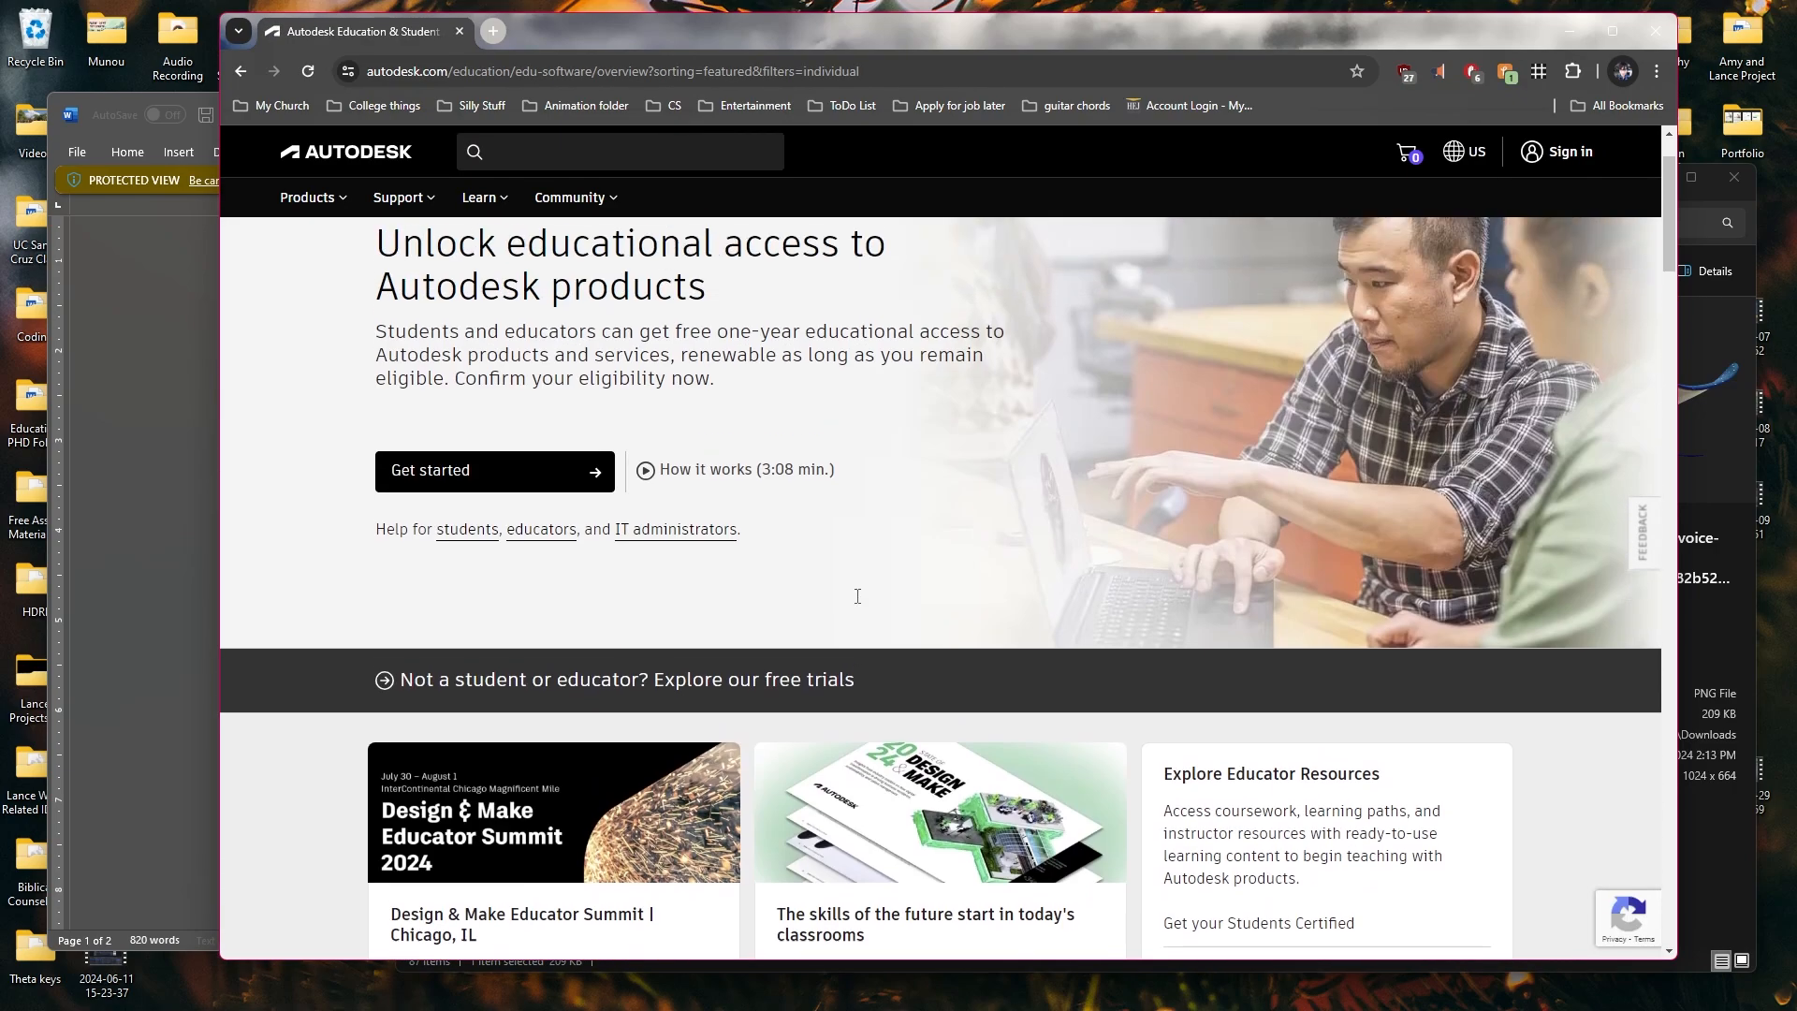
scroll(854, 593, down, 8)
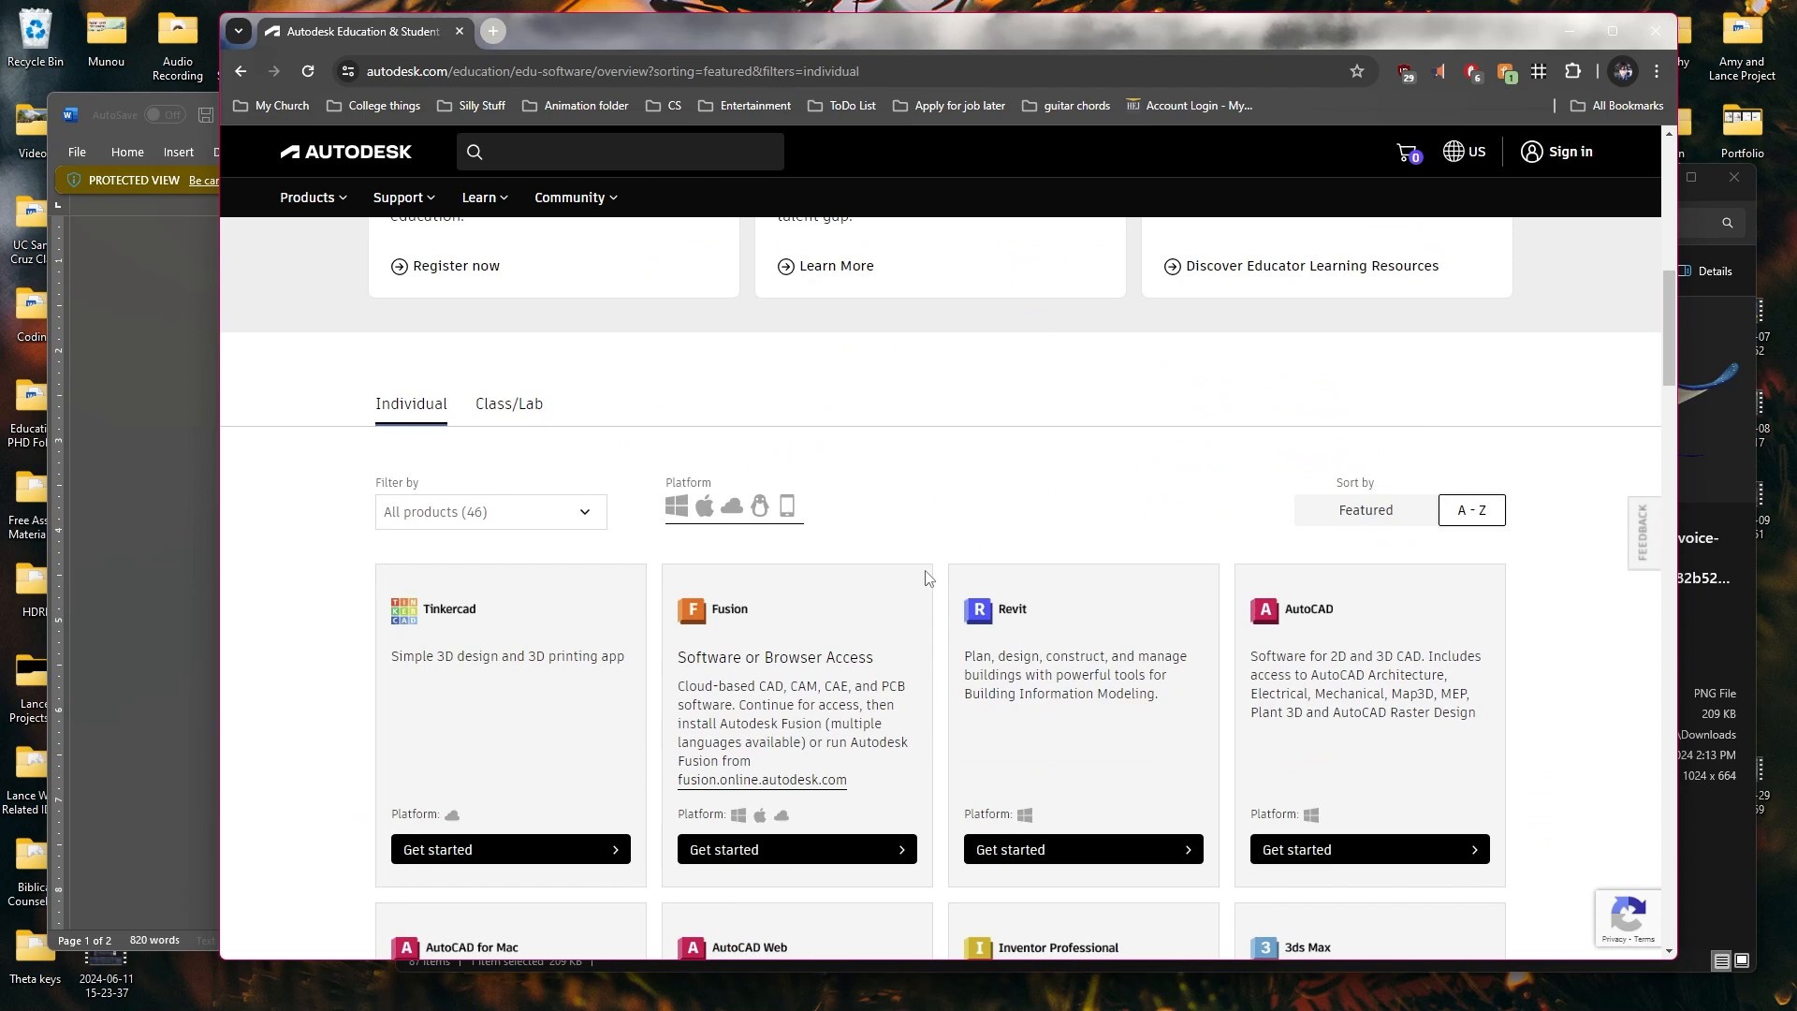
scroll(921, 571, down, 7)
scroll(1030, 618, down, 2)
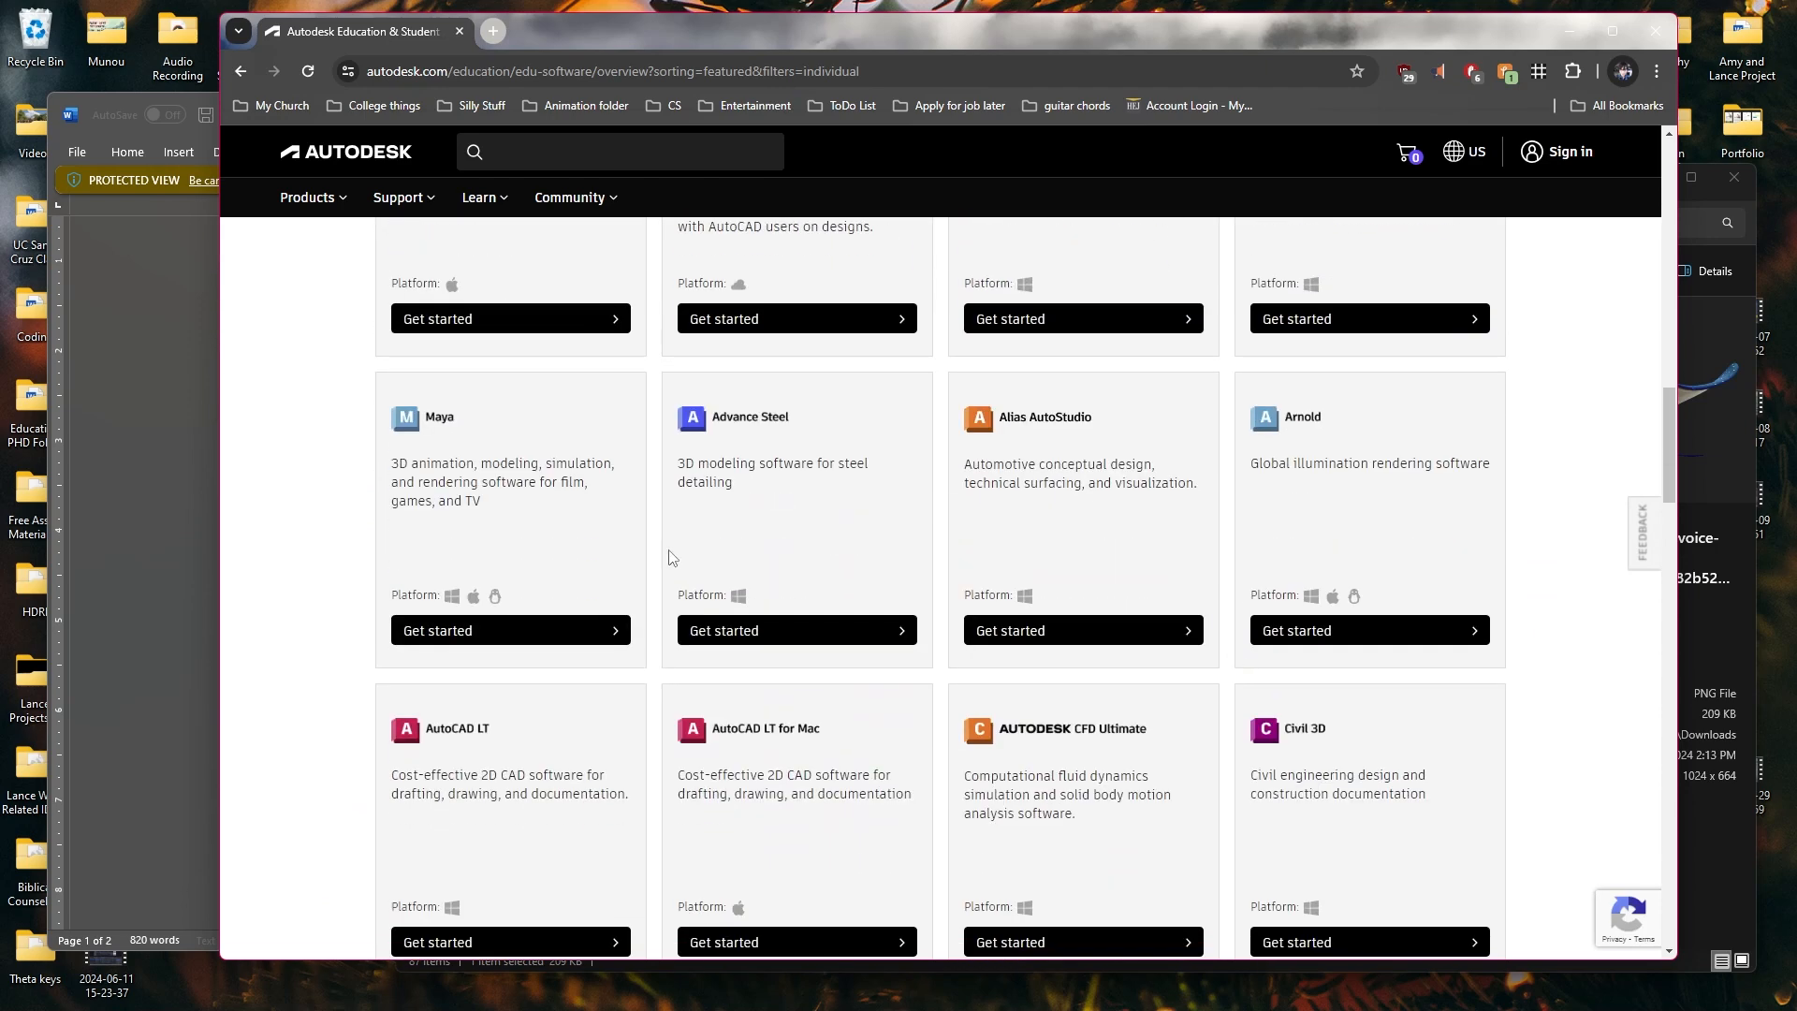
click(402, 636)
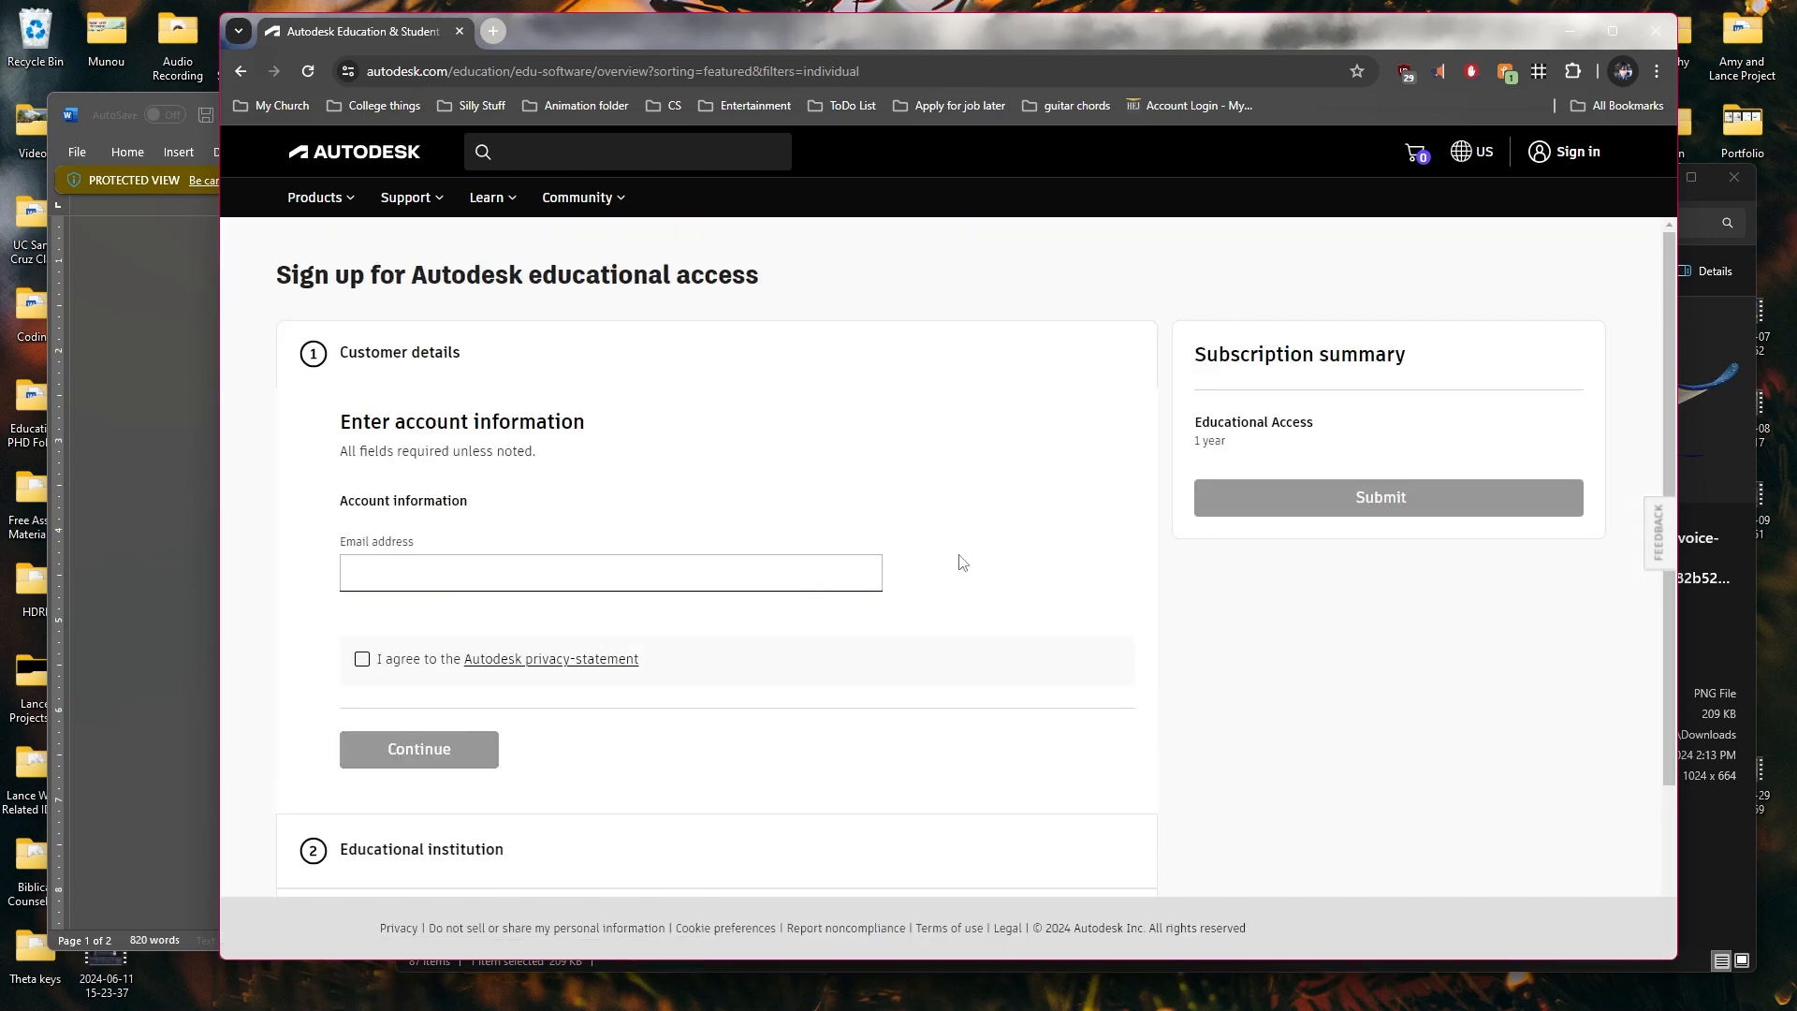
Review the educational access sign-up form's account, institution and verification sections, along with the subscription summary
drag(384, 426, 550, 461)
click(564, 480)
scroll(468, 552, down, 2)
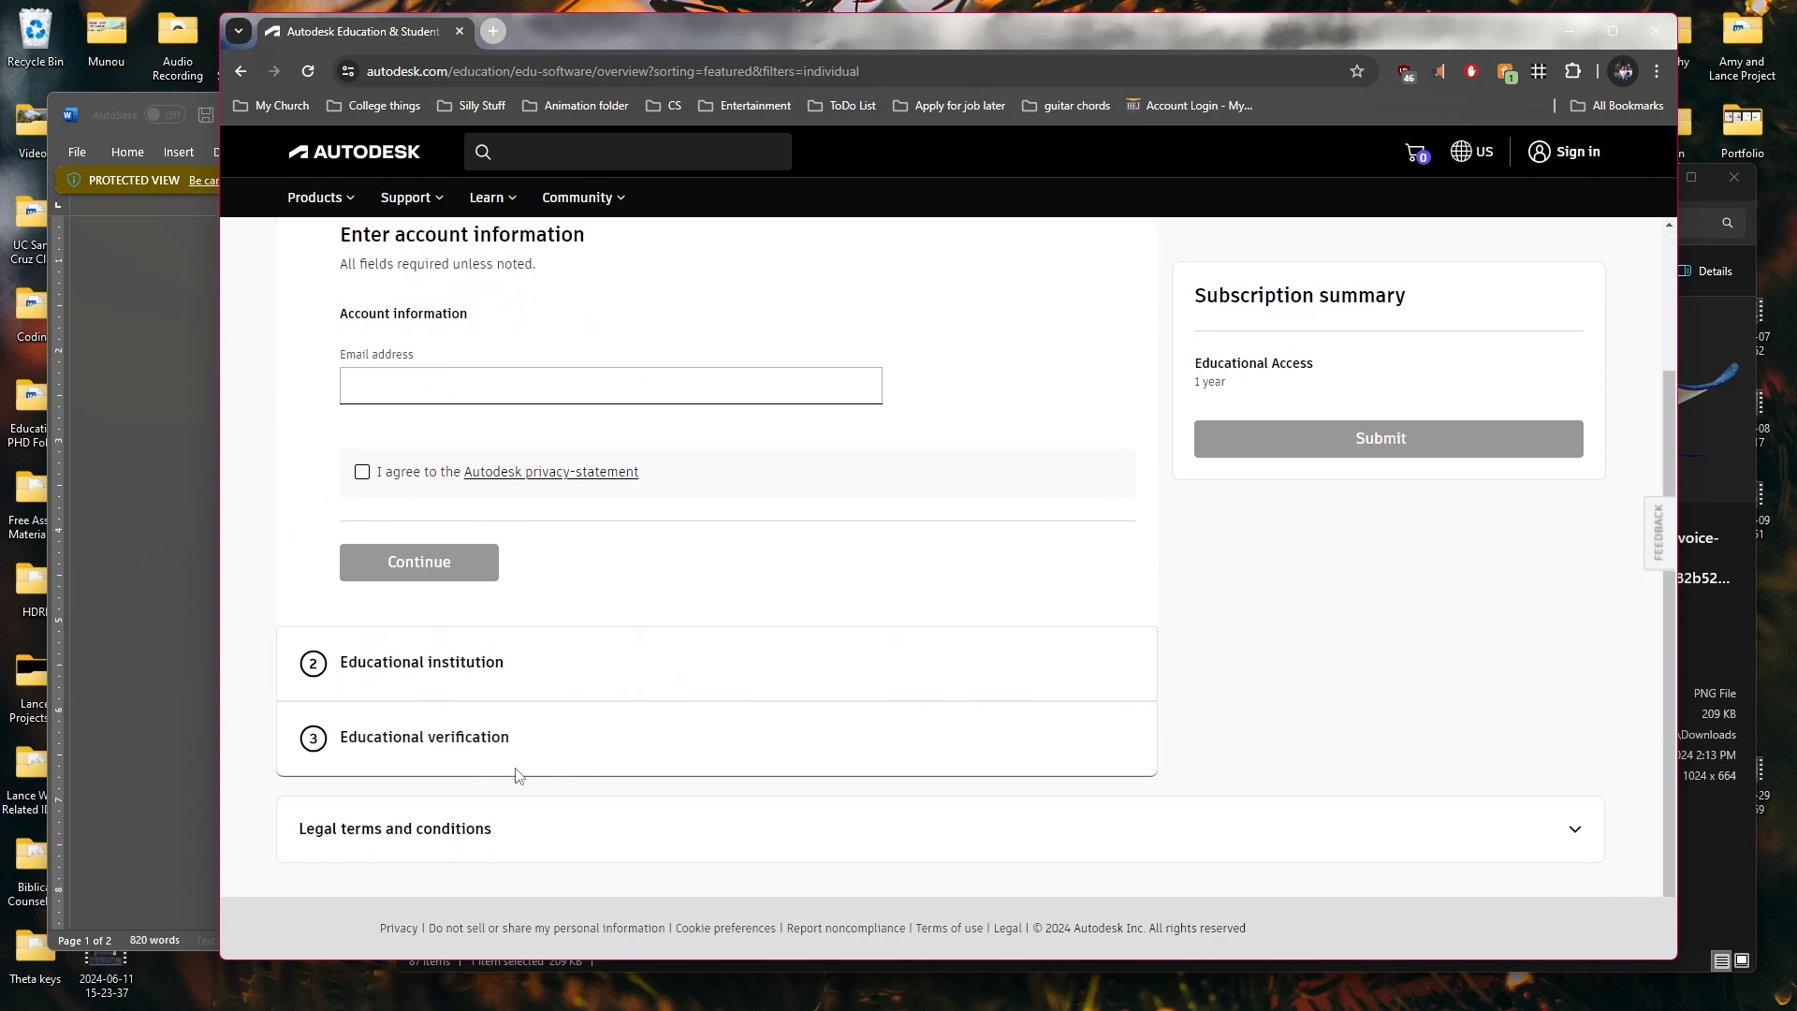
scroll(421, 760, down, 1)
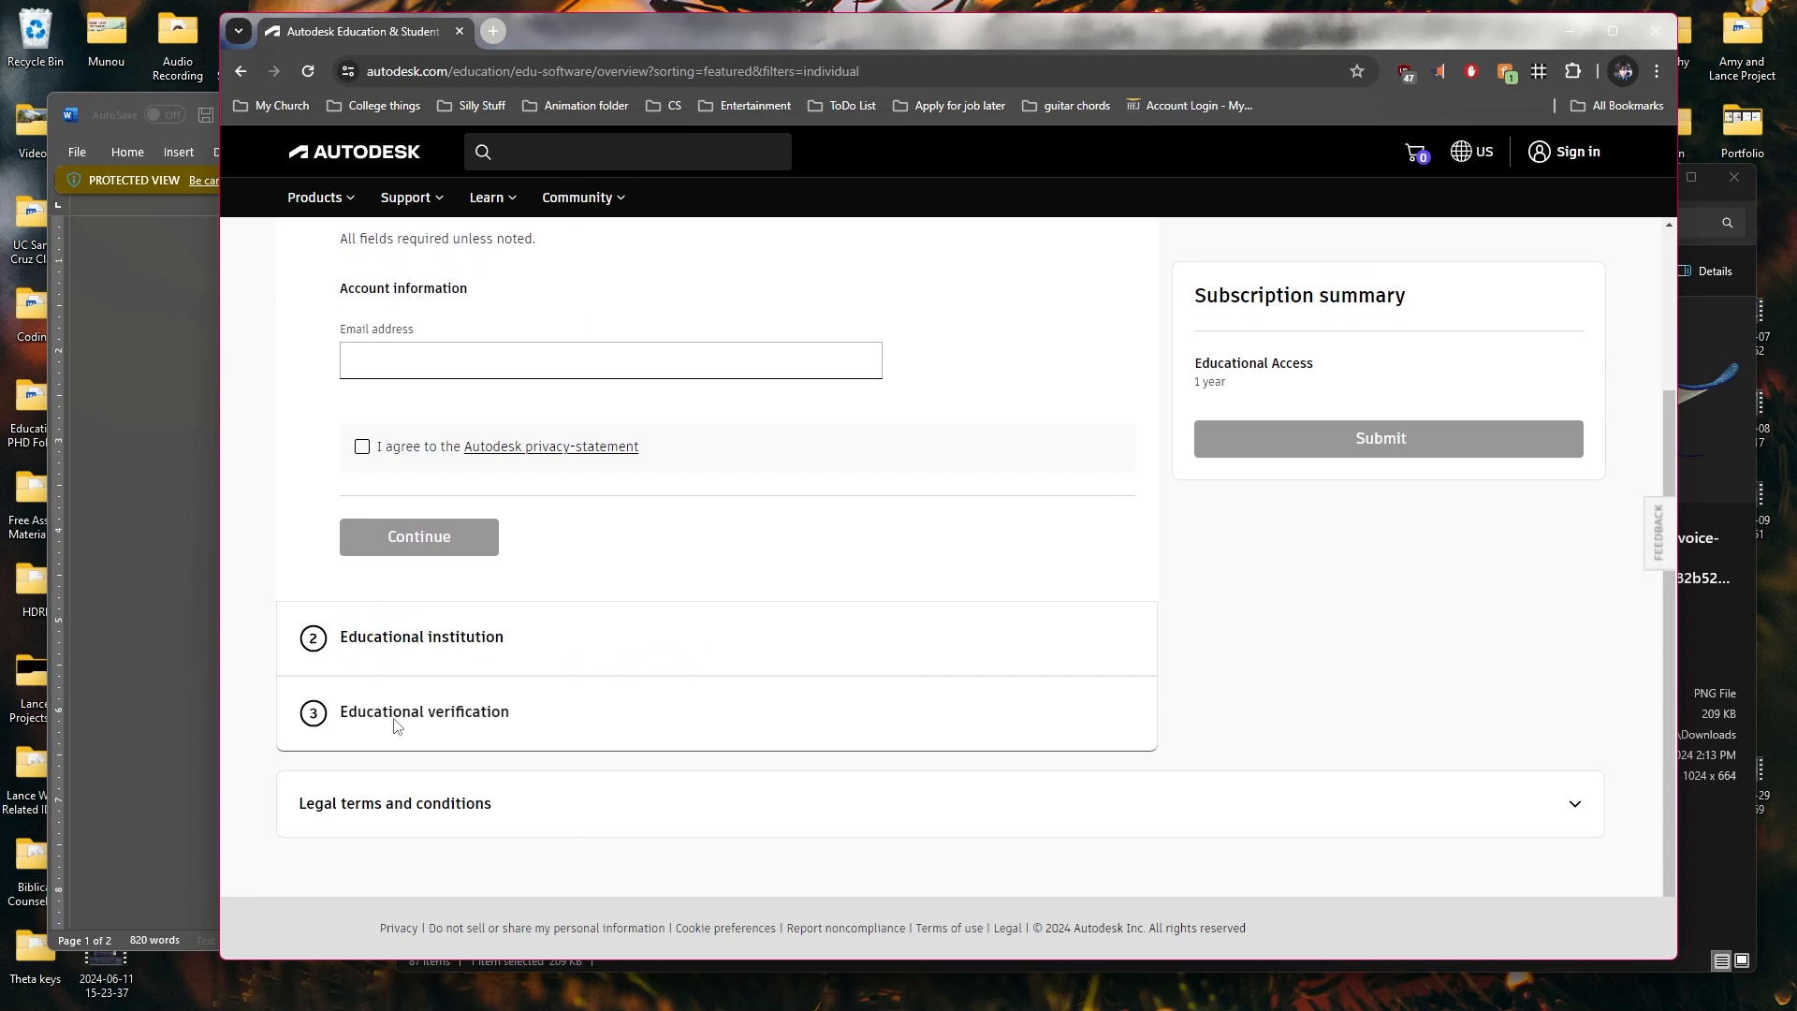
scroll(1324, 665, up, 2)
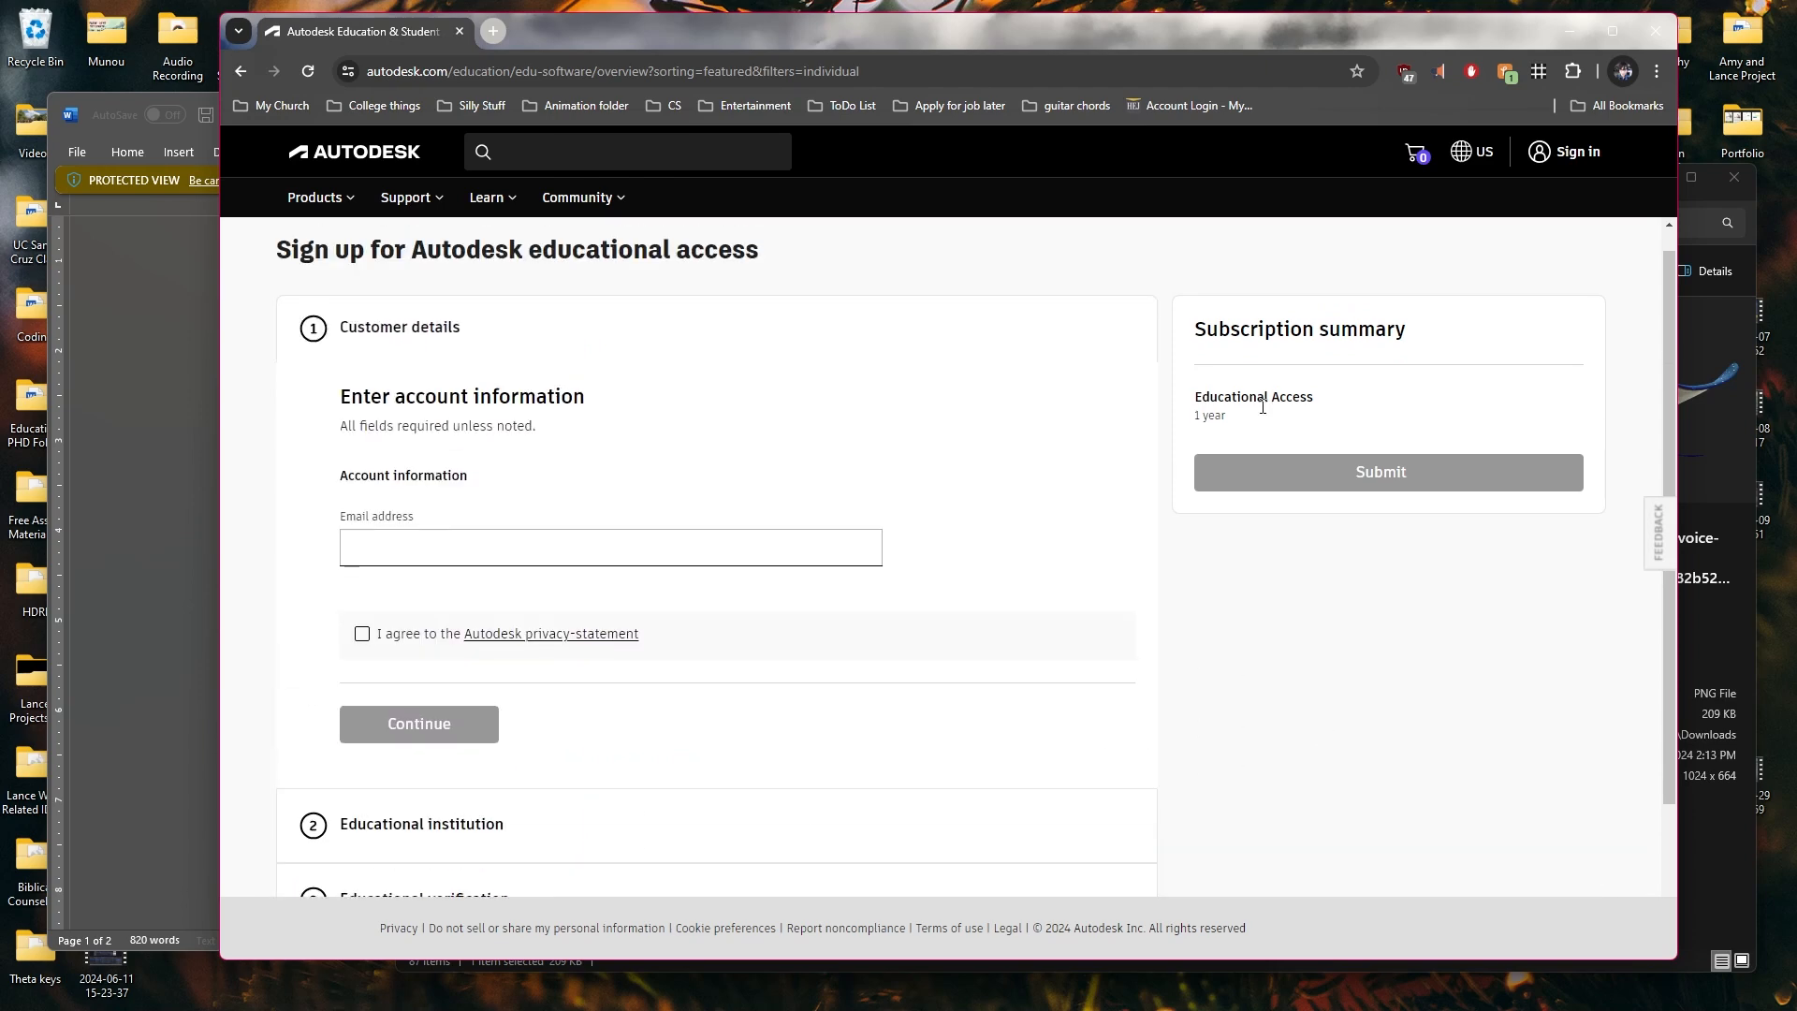
drag(1235, 425, 1131, 434)
click(1150, 443)
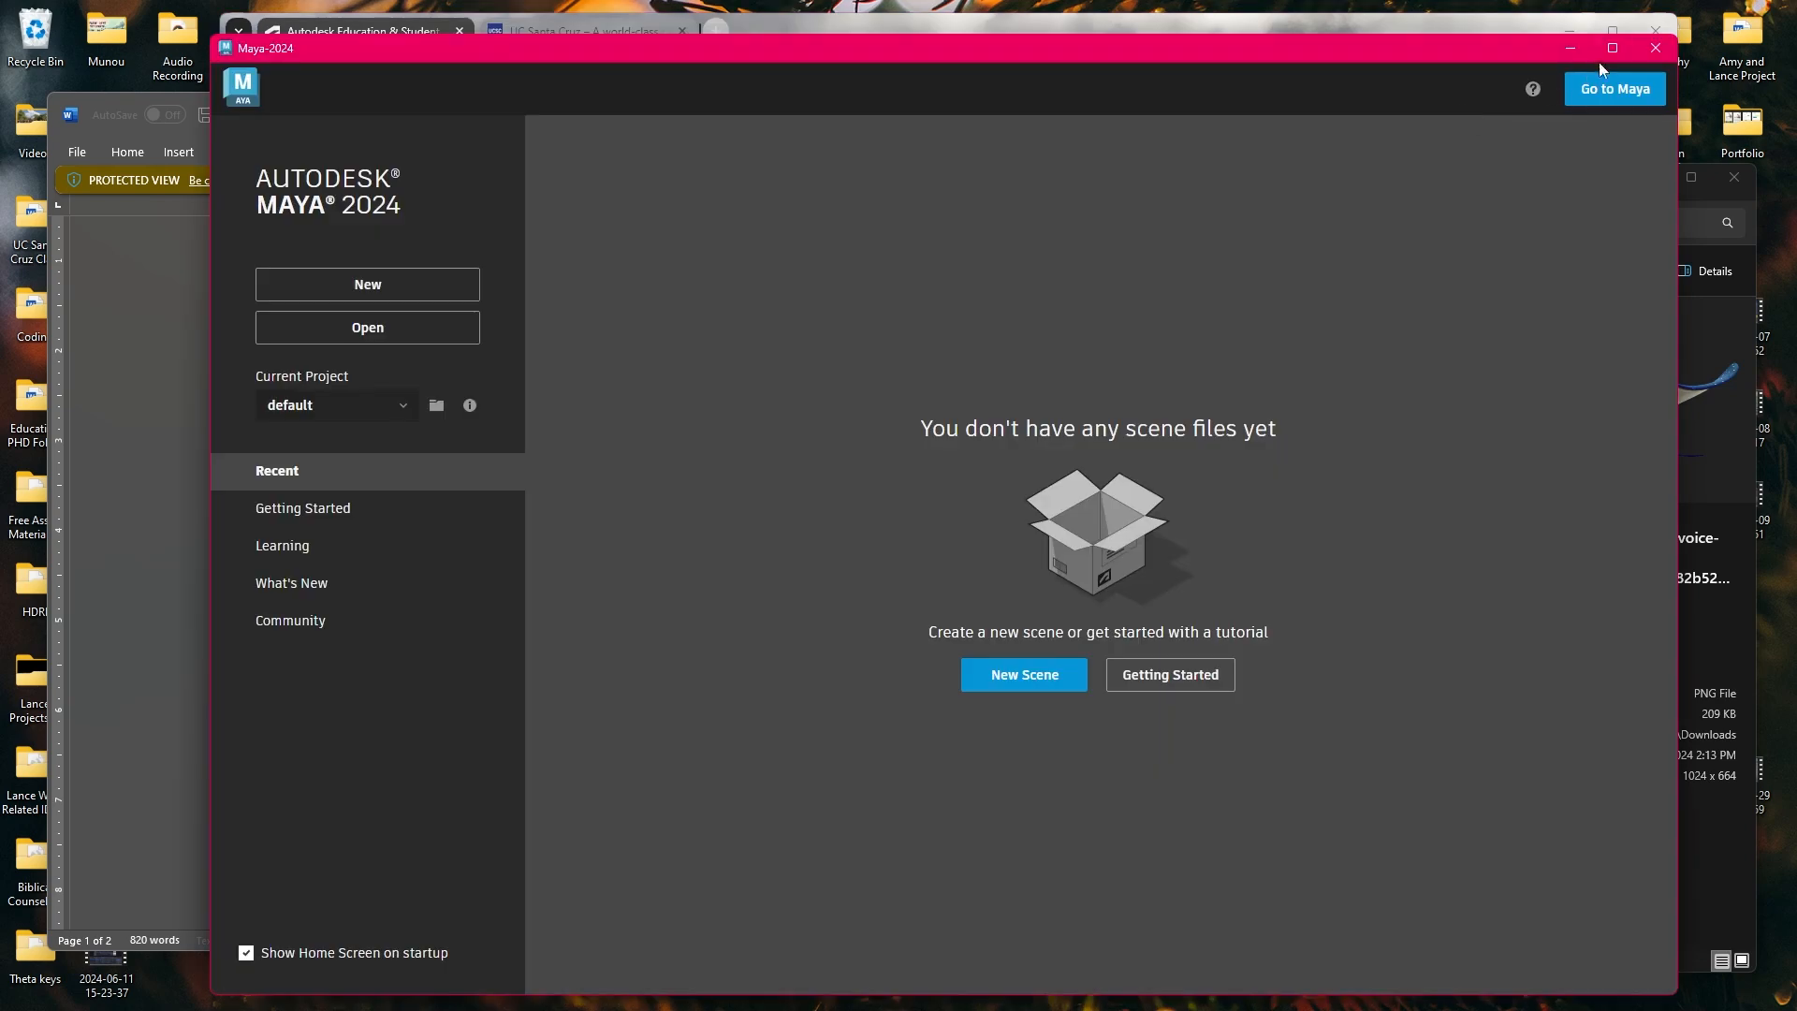
Maximize the Maya 2024 home window, keep the default project, and create a new scene
click(1605, 37)
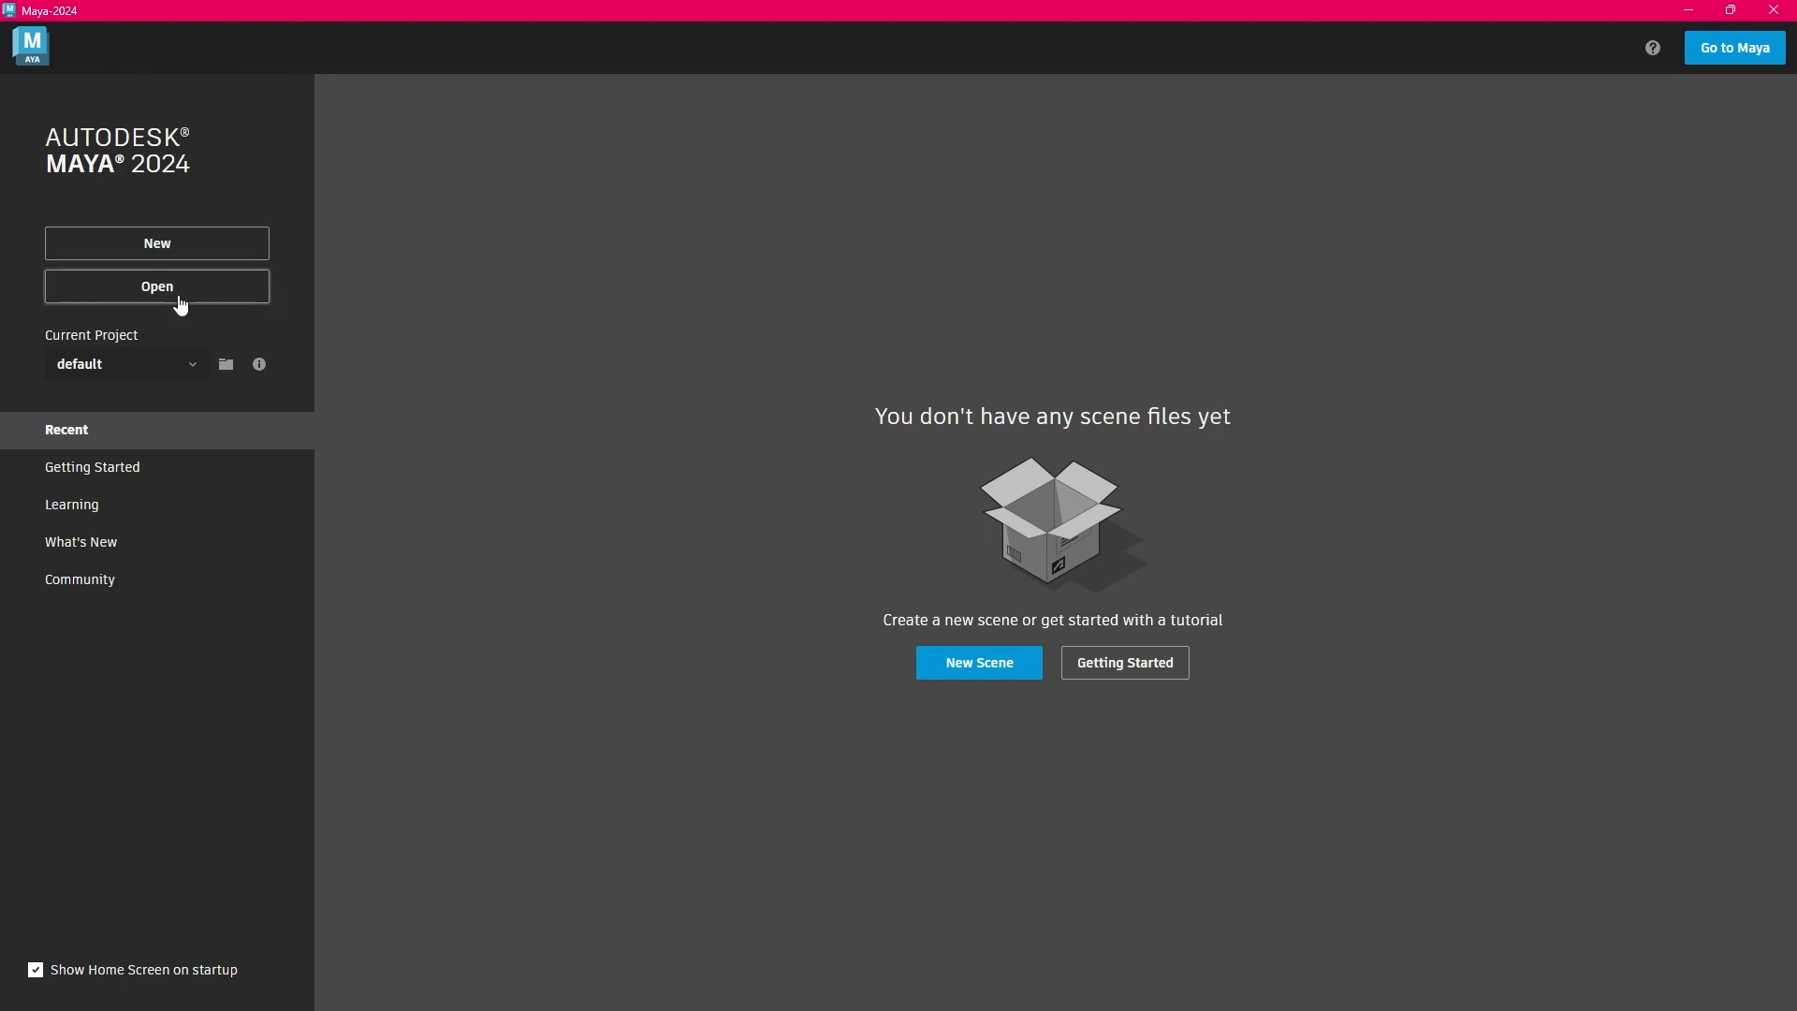
click(181, 372)
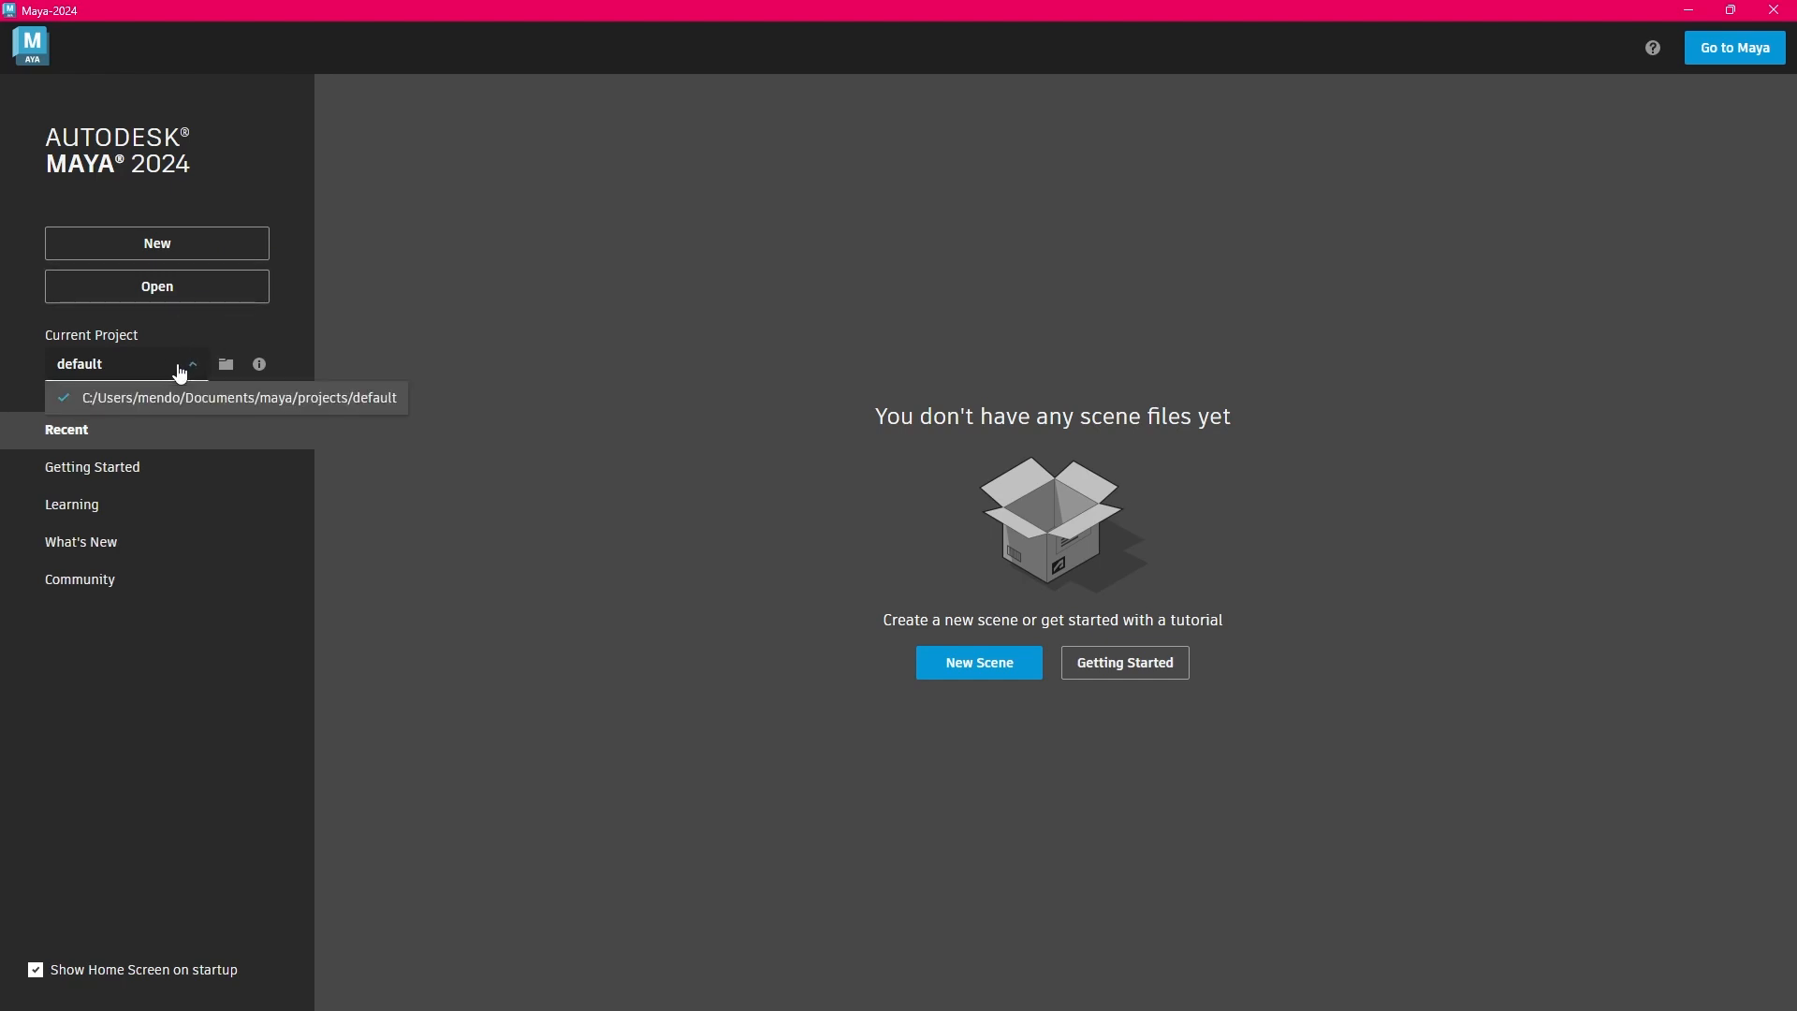
click(542, 361)
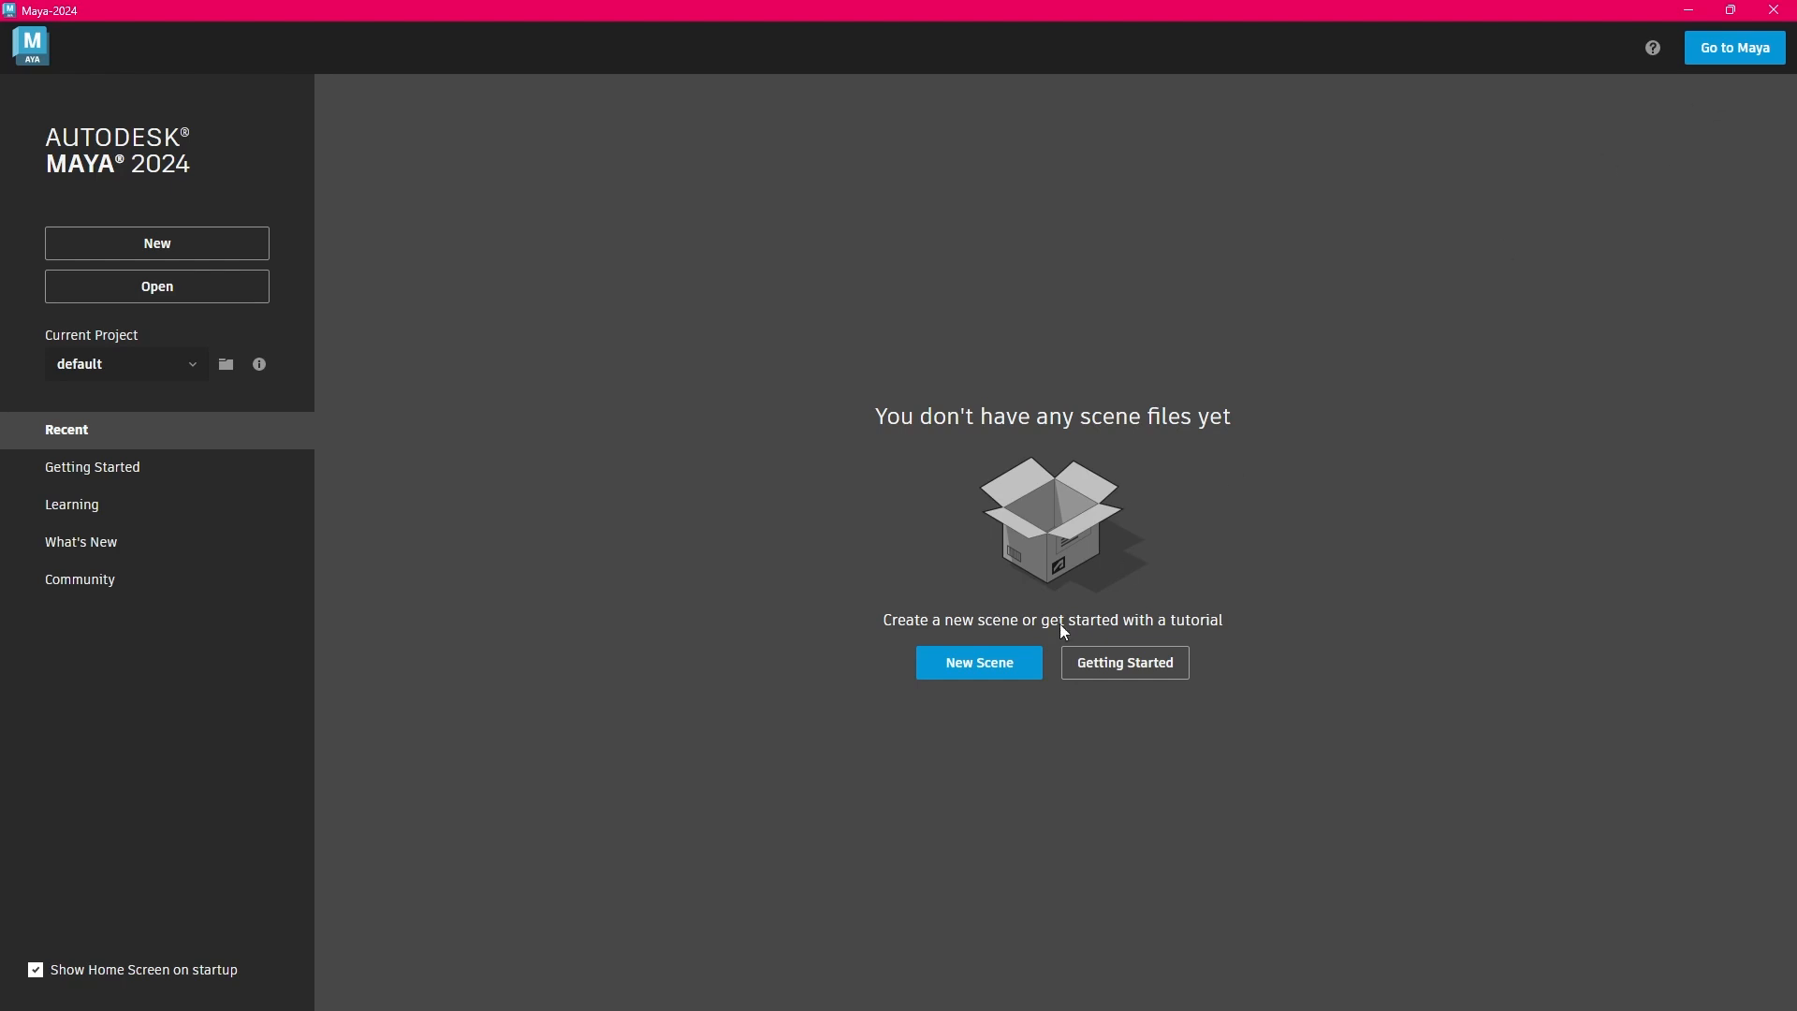
click(983, 670)
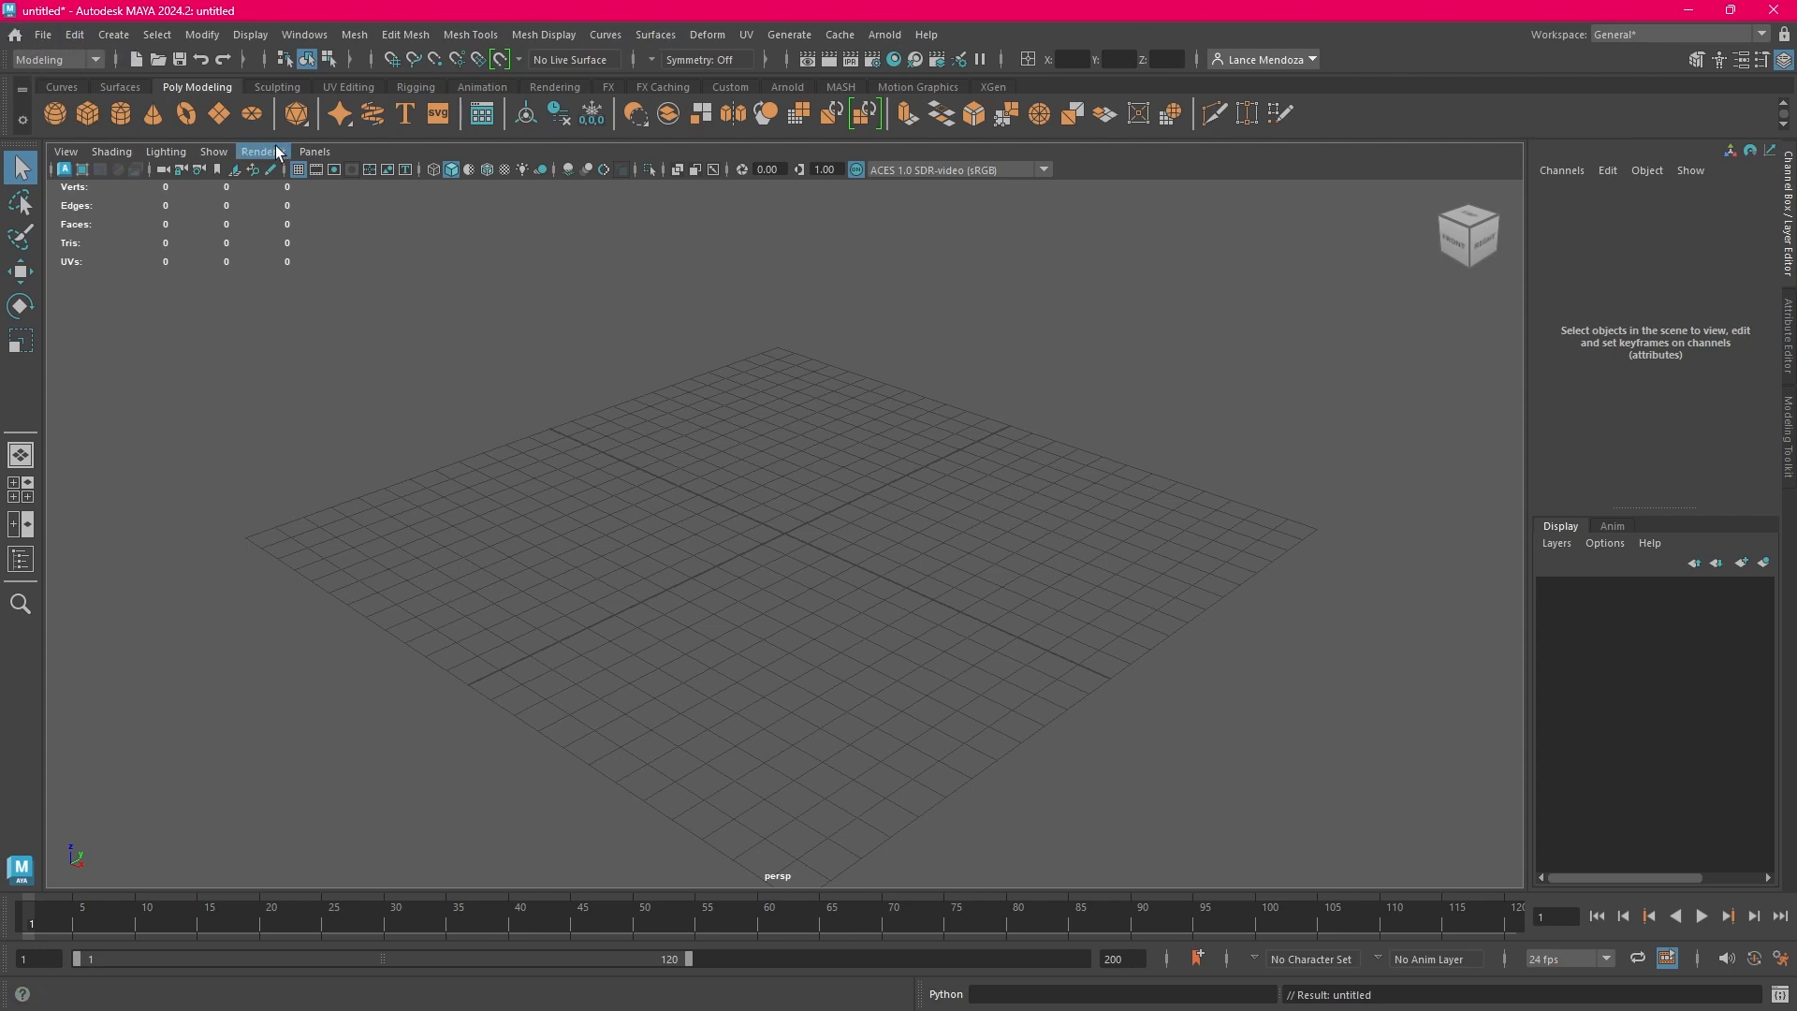
Examine the tool sets on the shelves from Curves through XGen, ending on the Poly Modeling shelf
click(61, 86)
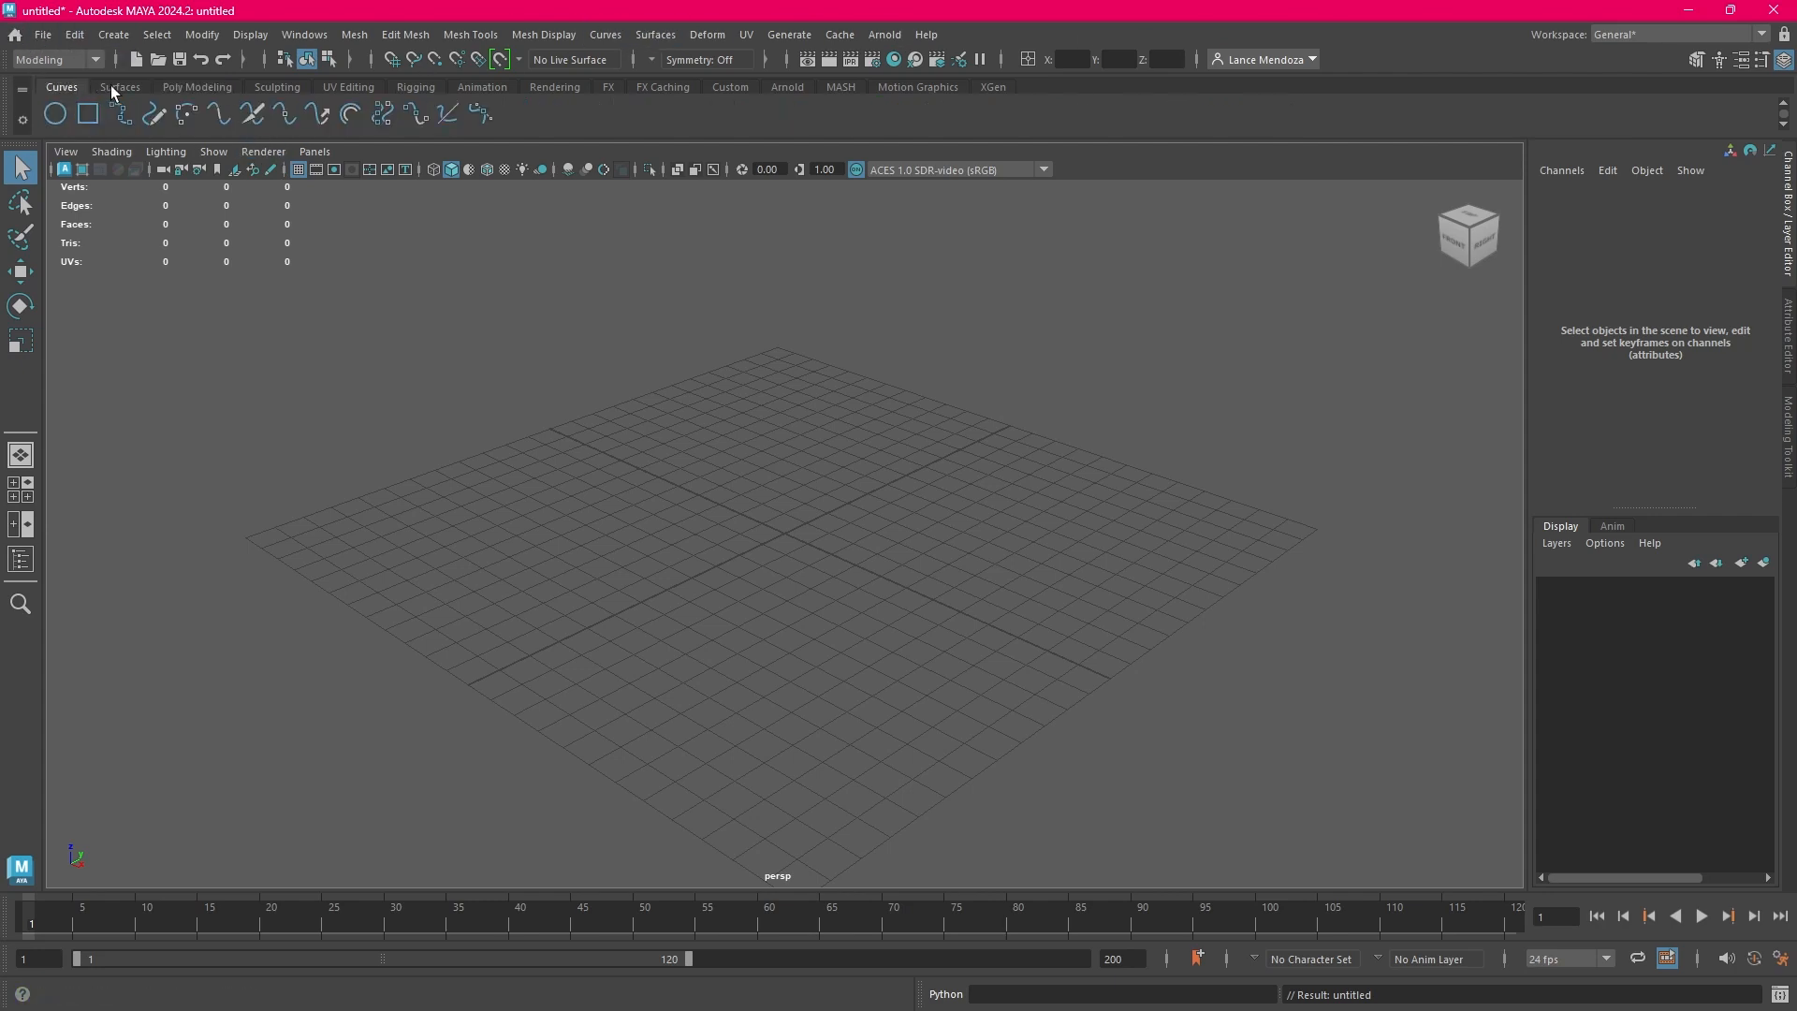
click(110, 86)
click(56, 87)
click(127, 86)
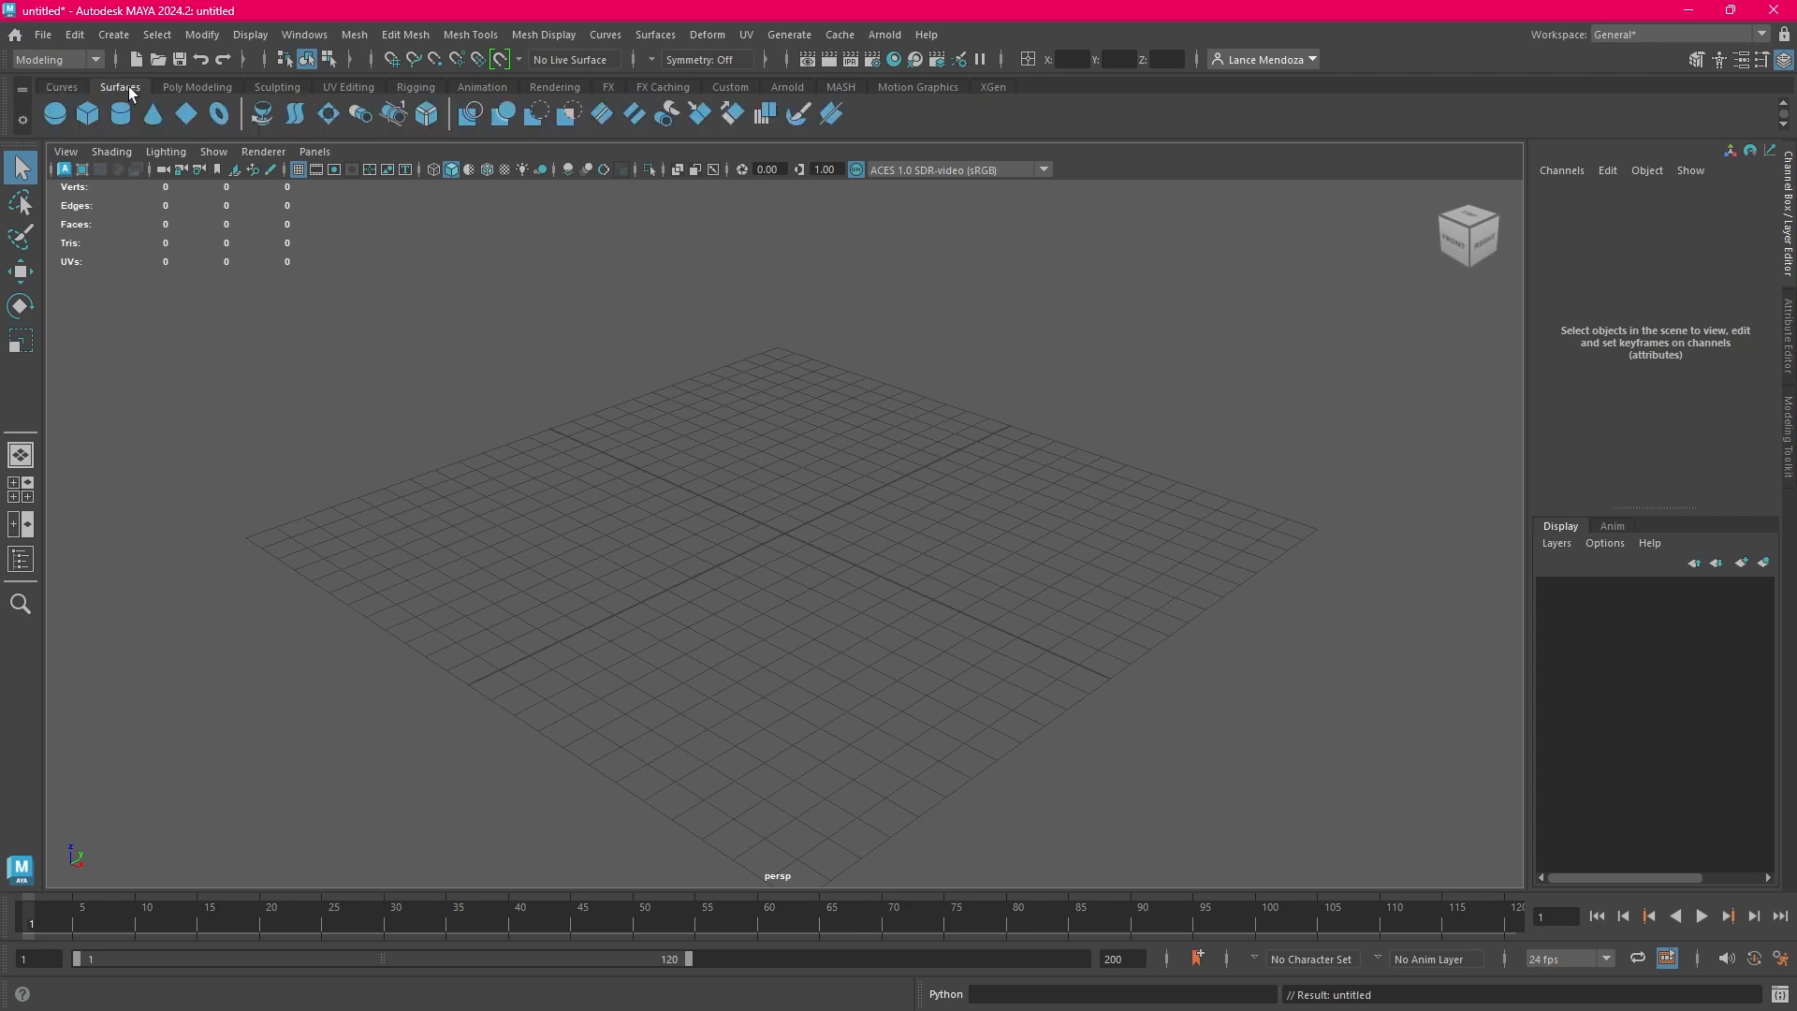
click(187, 87)
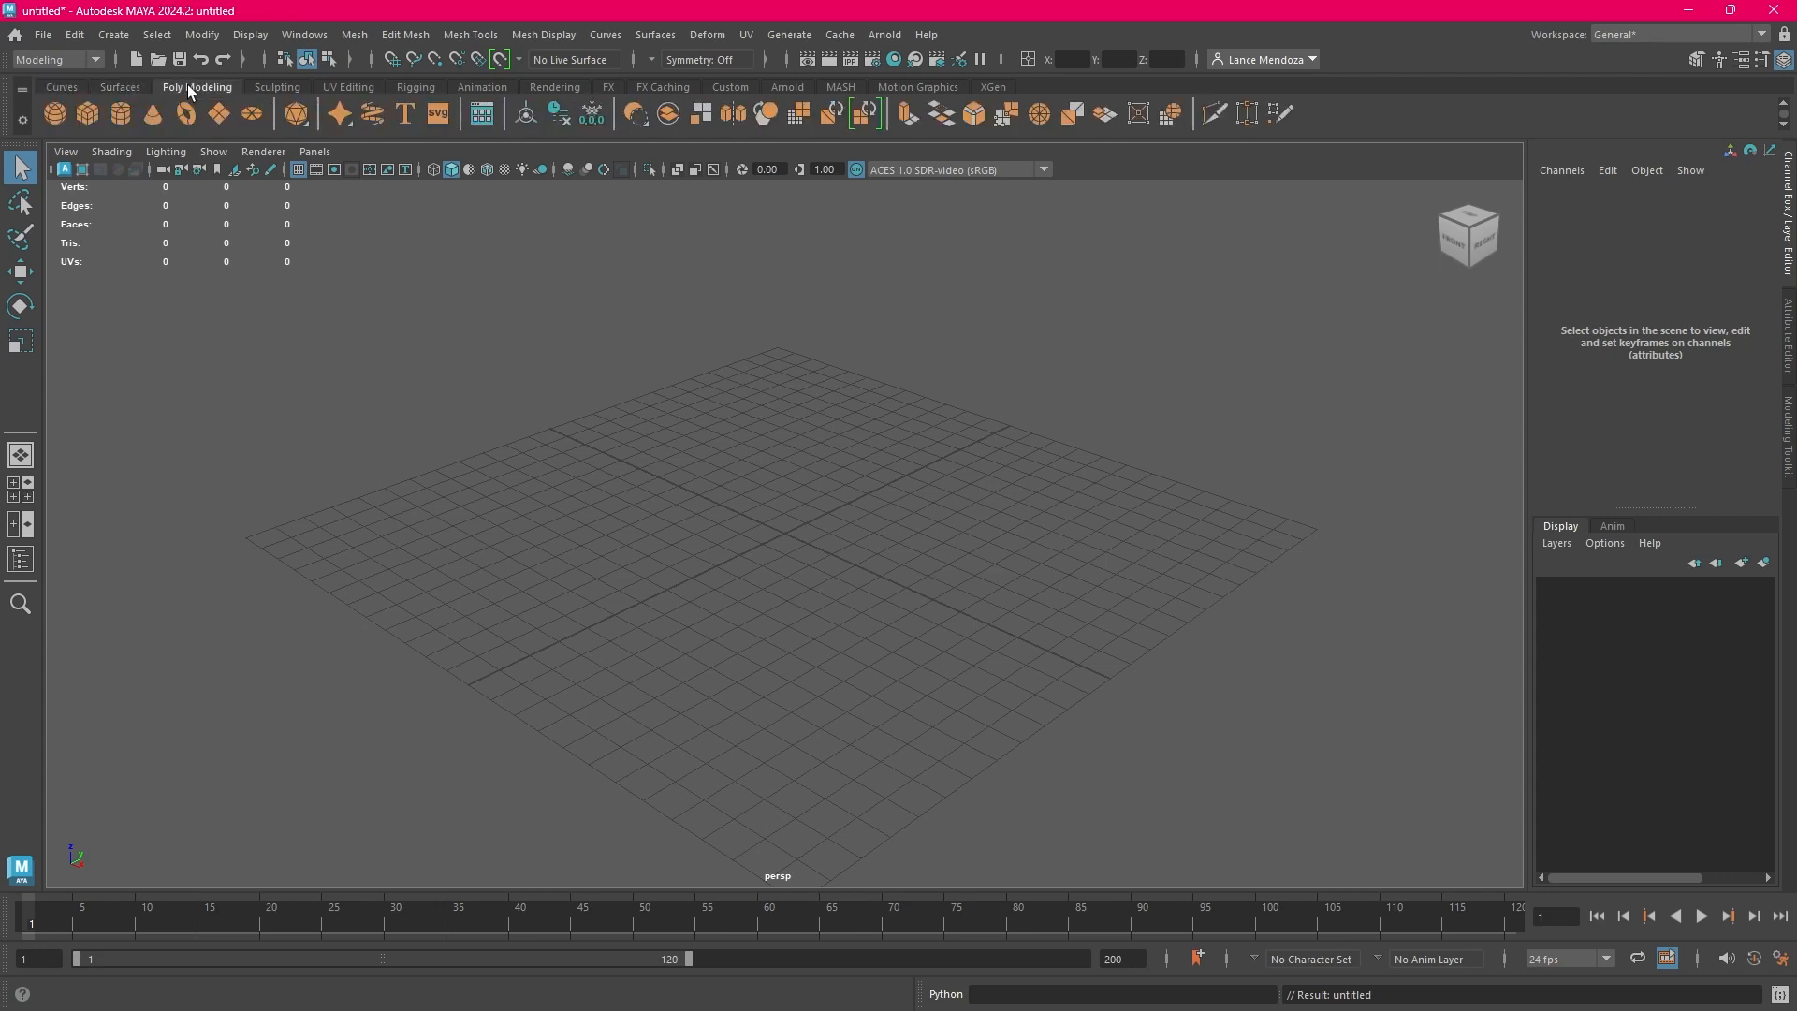
click(282, 86)
click(359, 86)
click(424, 89)
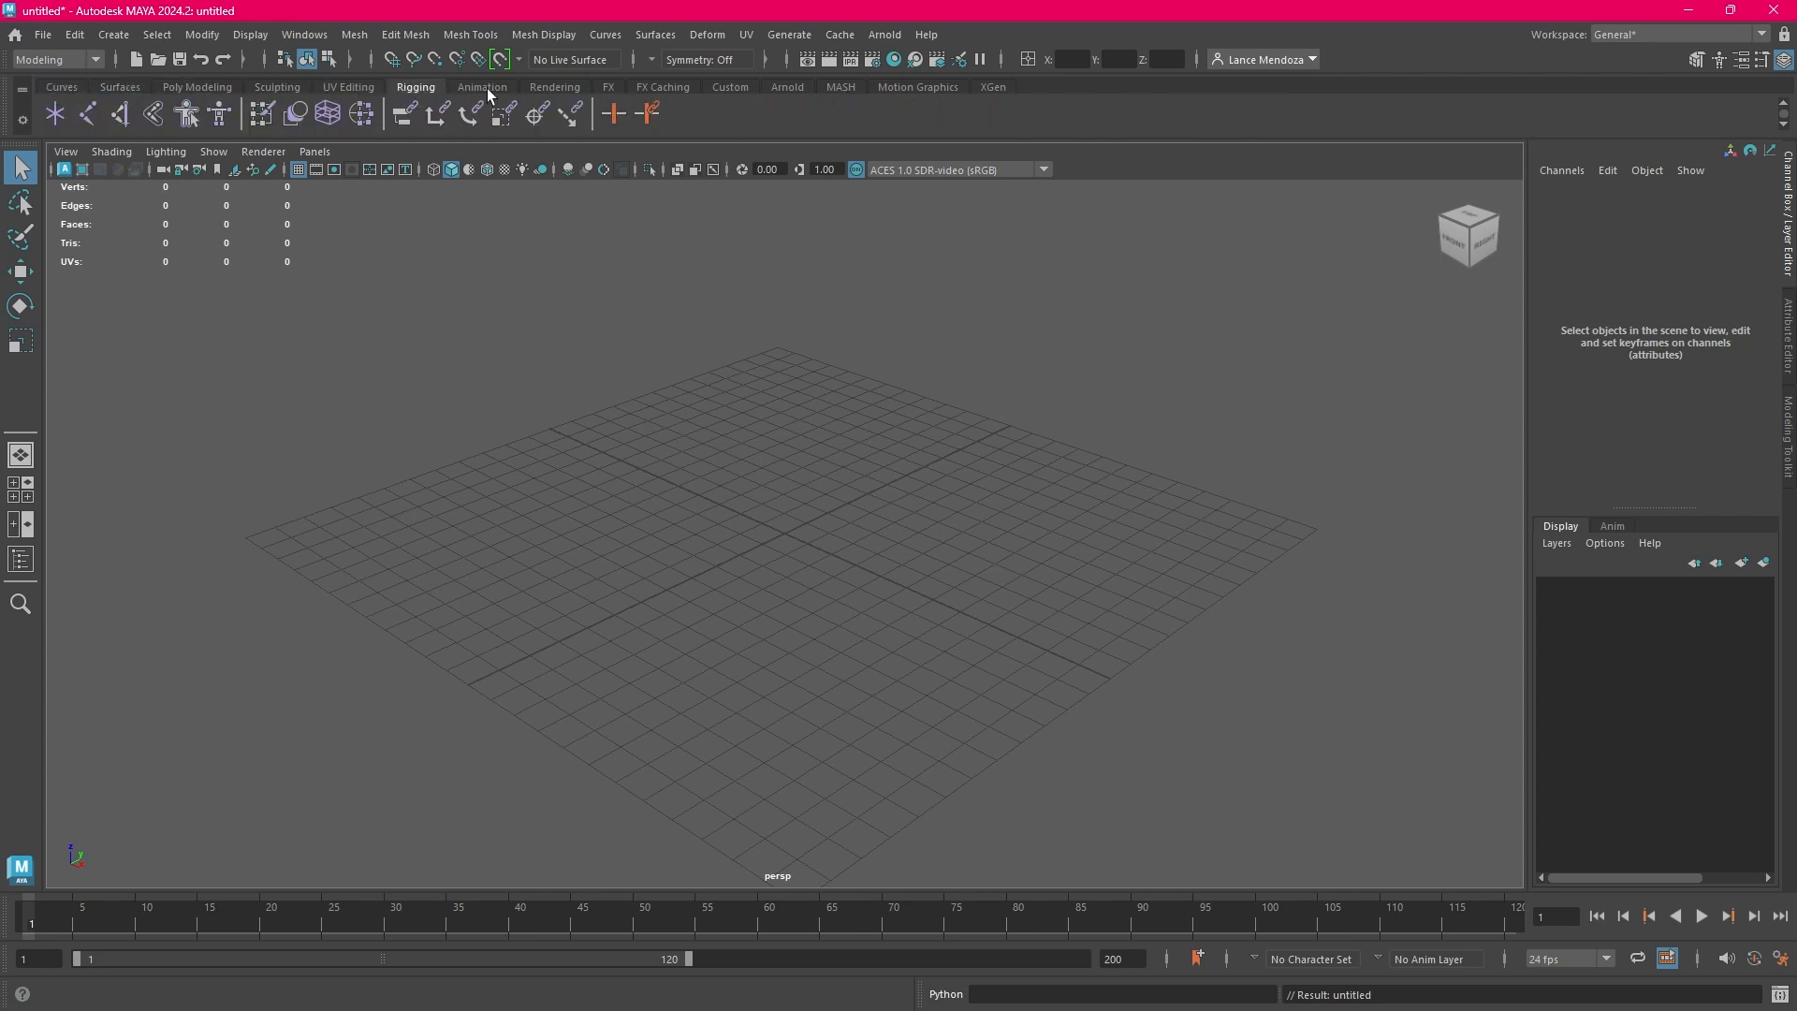
click(487, 89)
click(565, 88)
click(608, 88)
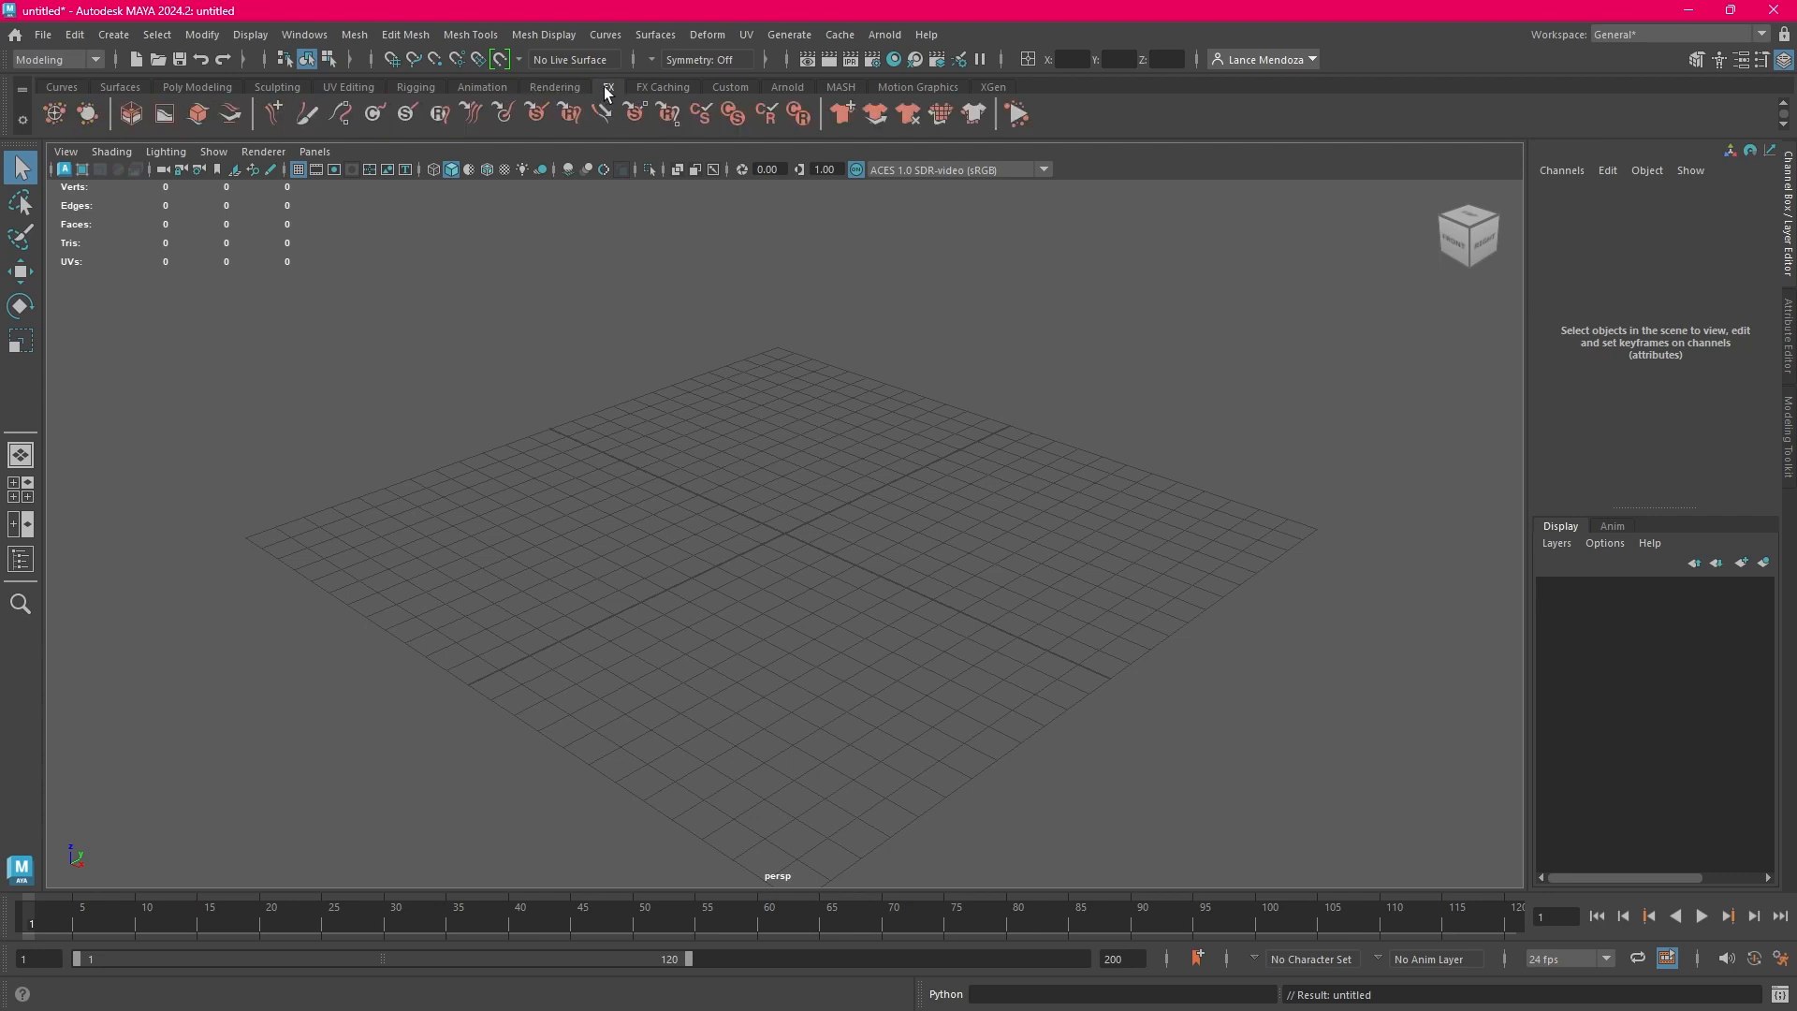
click(648, 87)
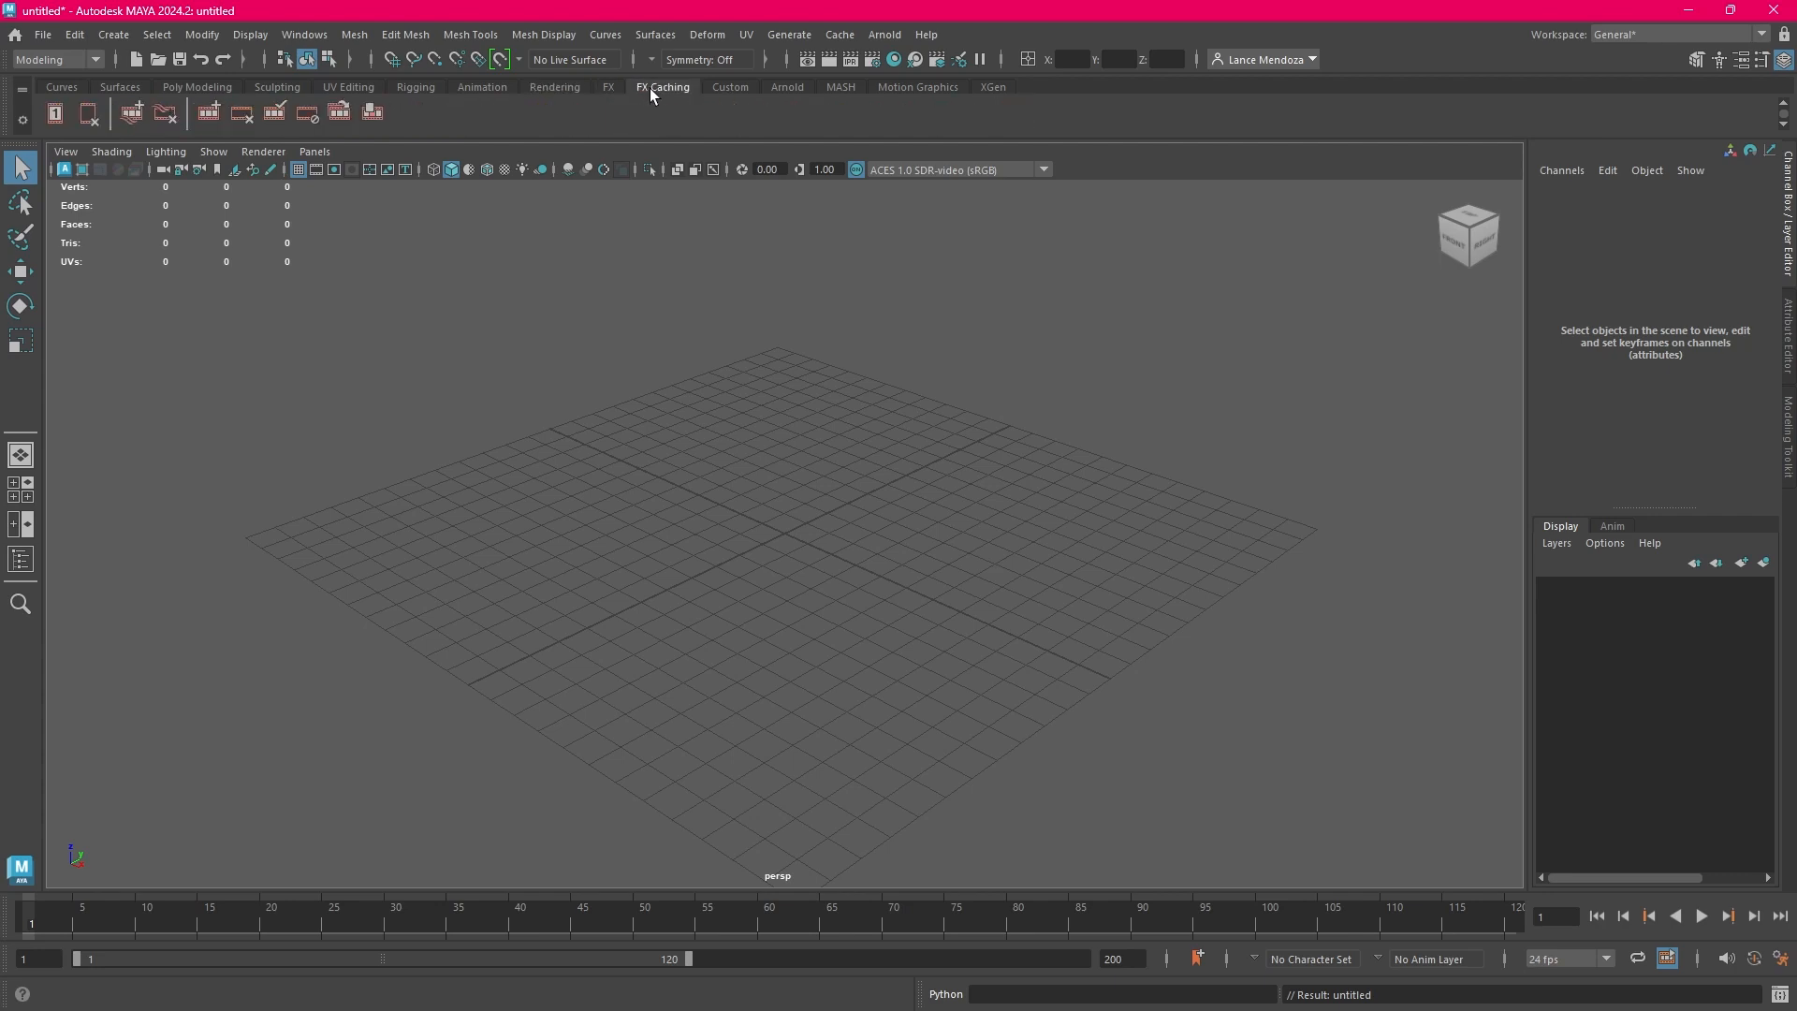
click(726, 89)
click(775, 88)
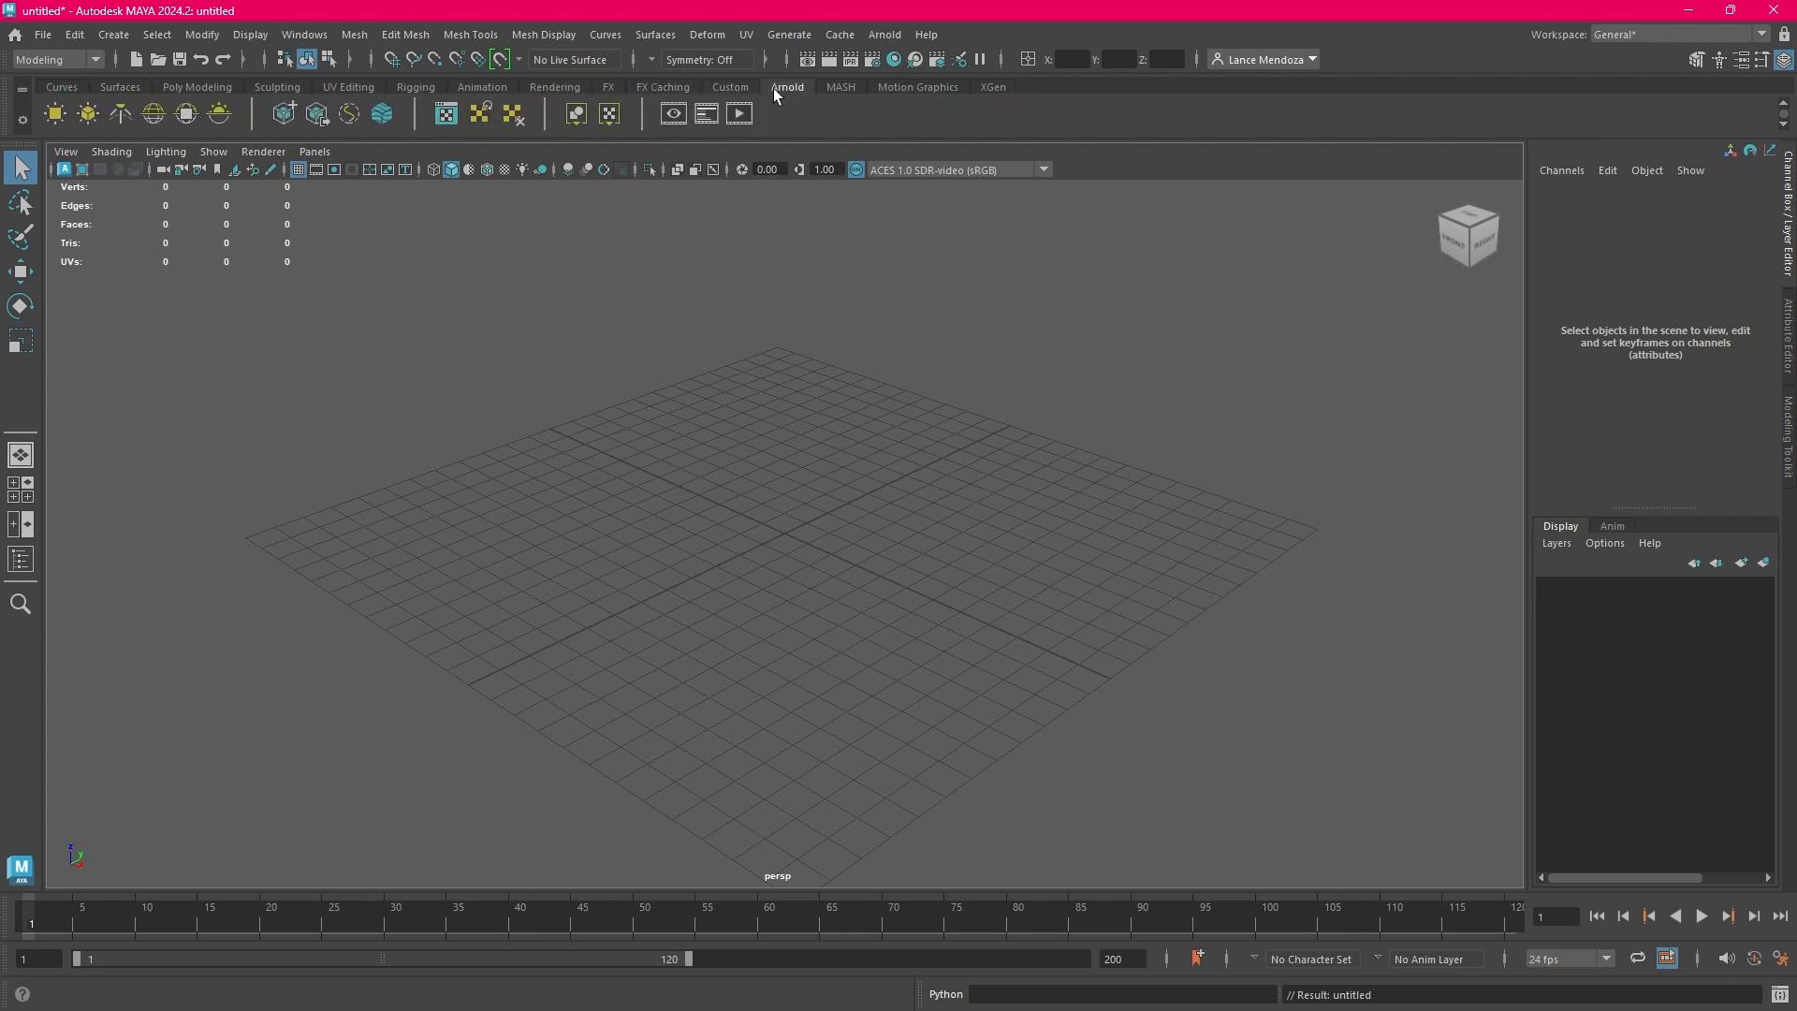
click(851, 88)
click(912, 88)
click(994, 87)
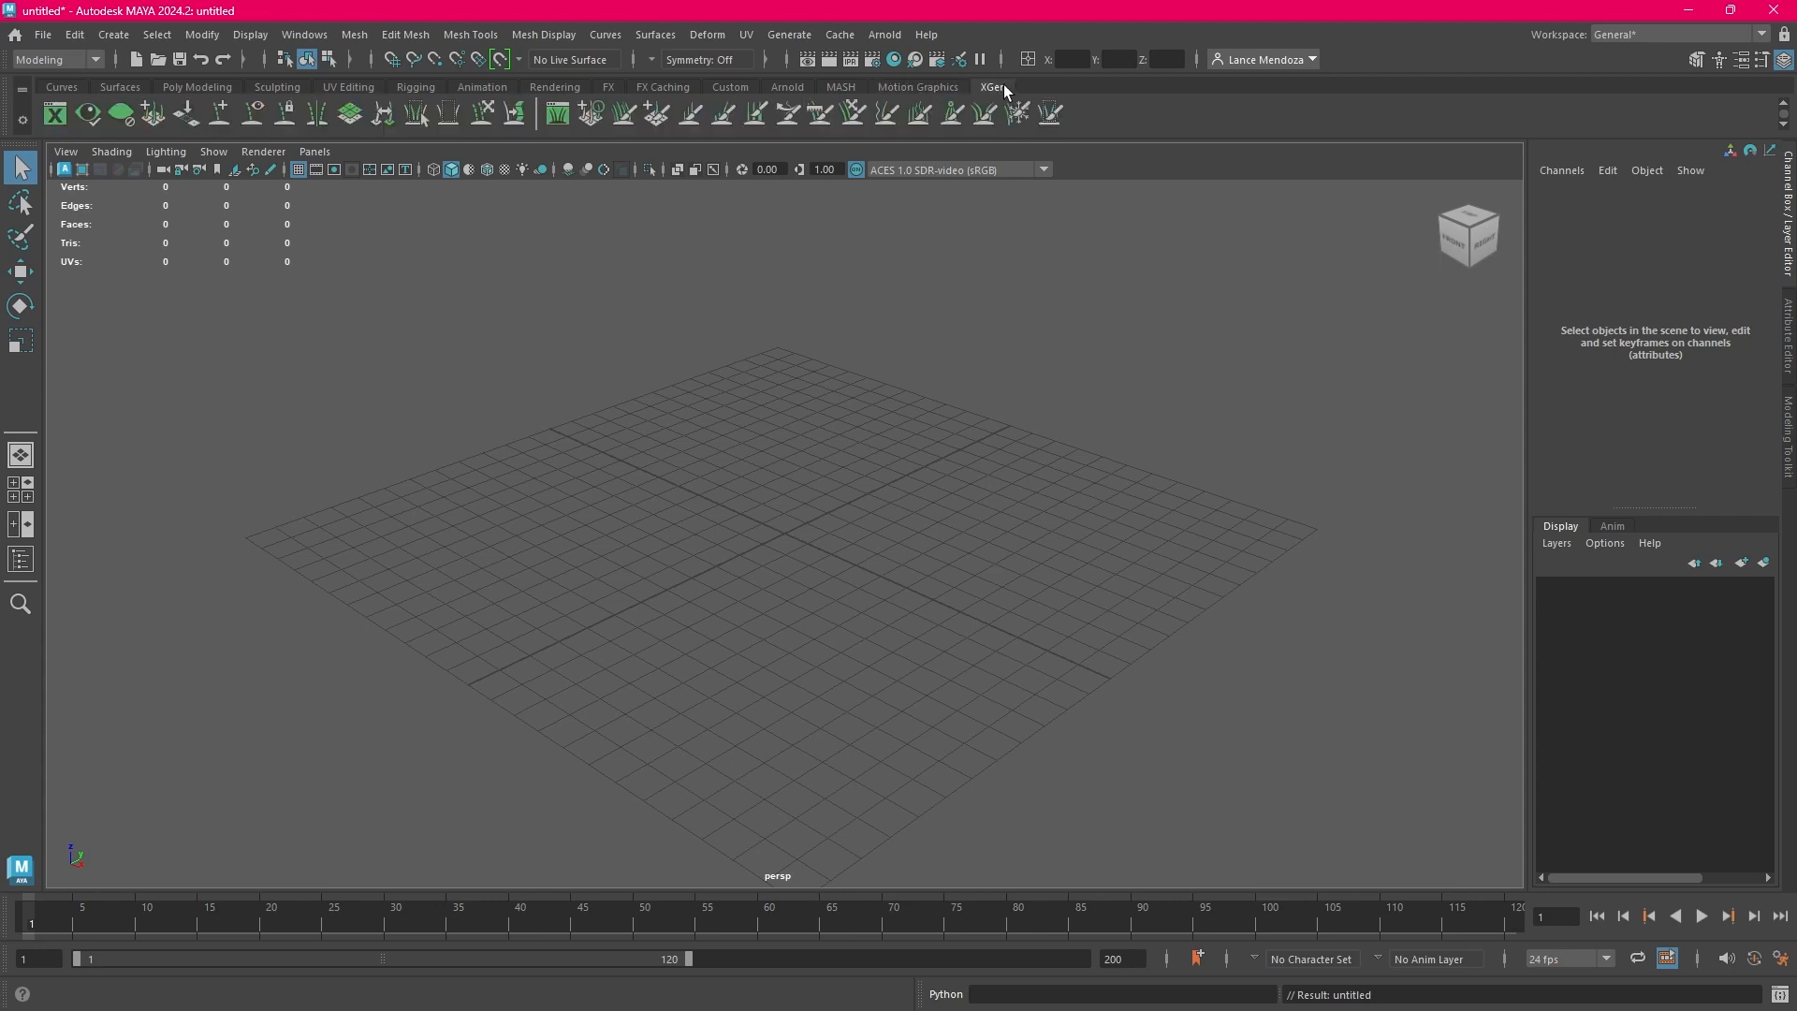
click(62, 87)
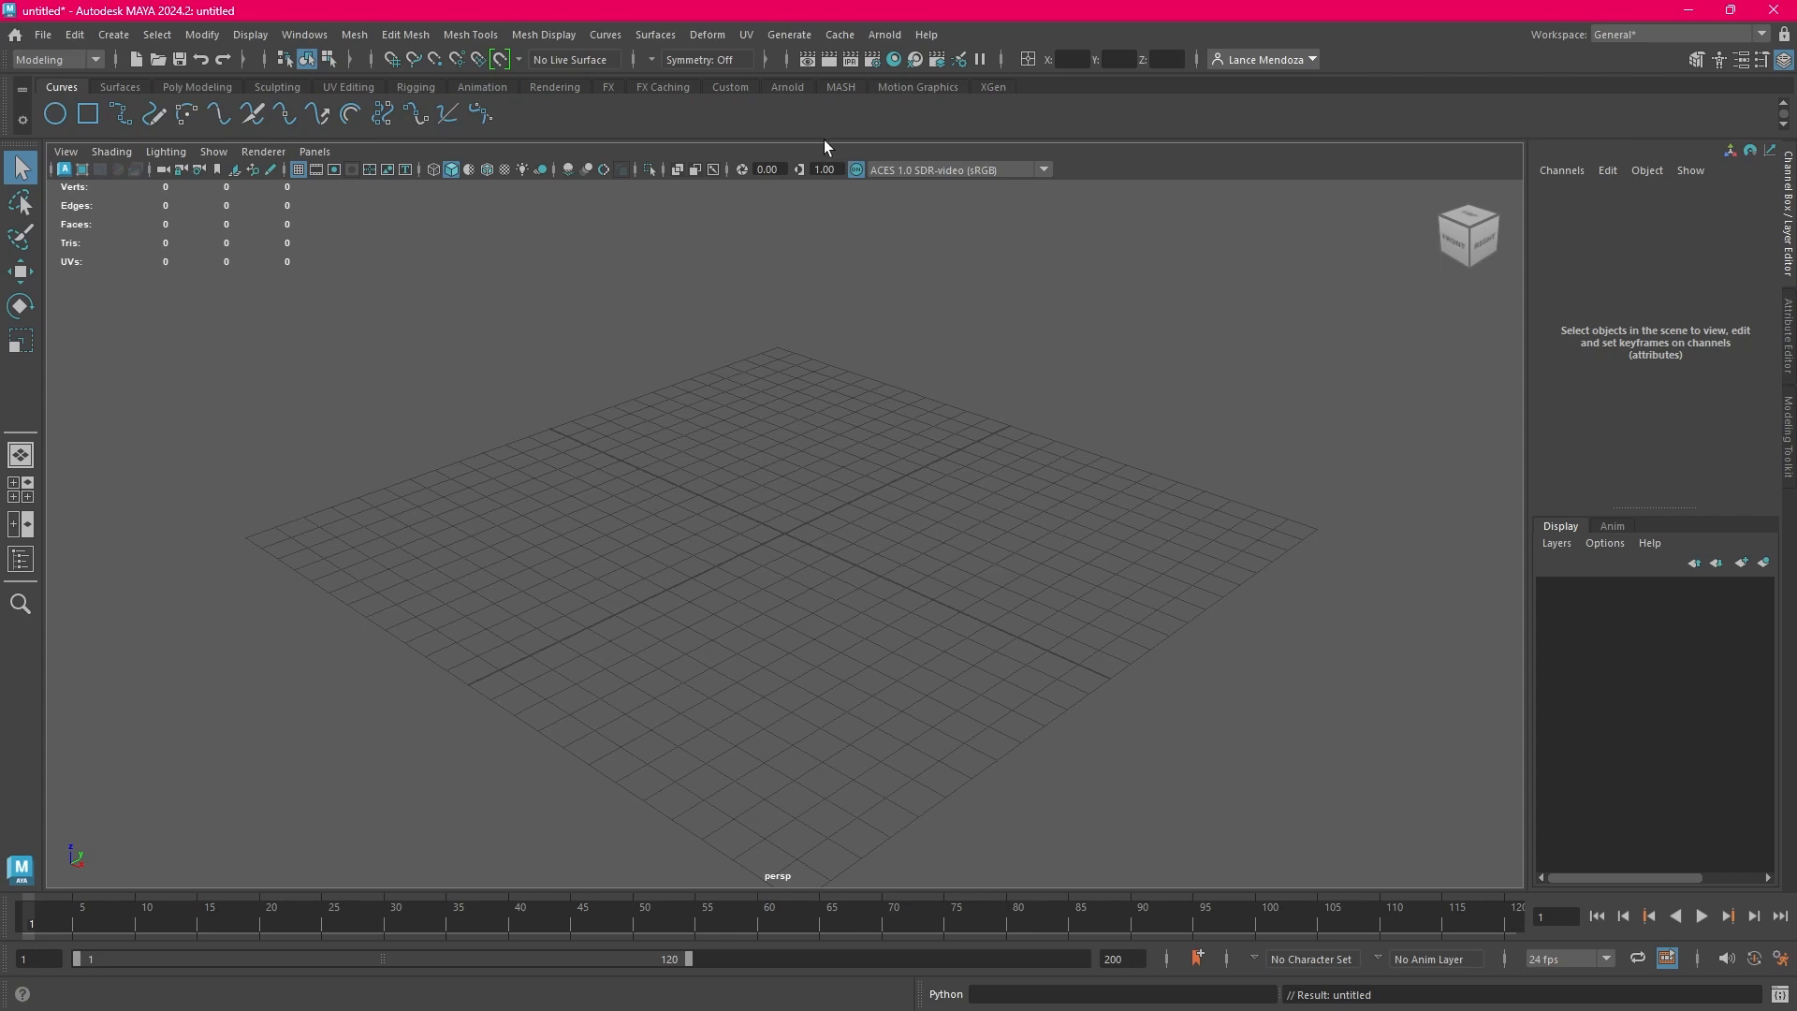
click(192, 86)
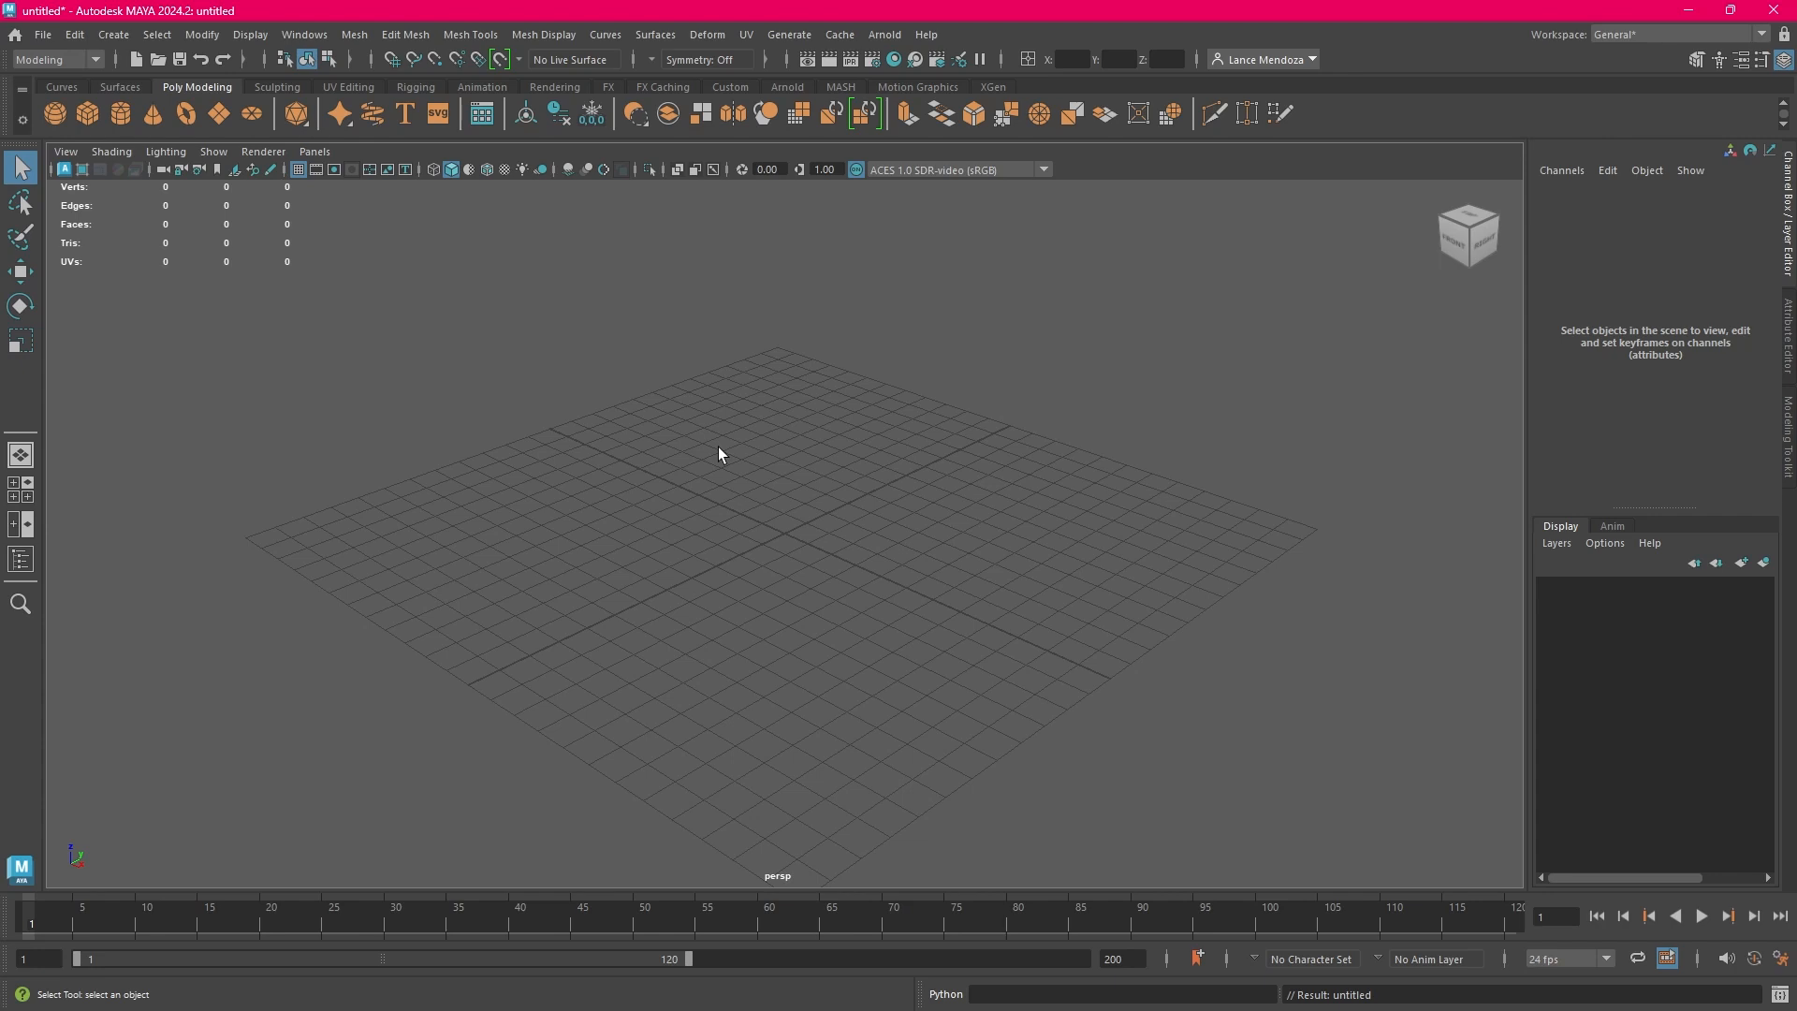
Toggle the viewport grid off and back on, and view the scene in the four-view and front/perspective layouts
click(297, 165)
click(297, 165)
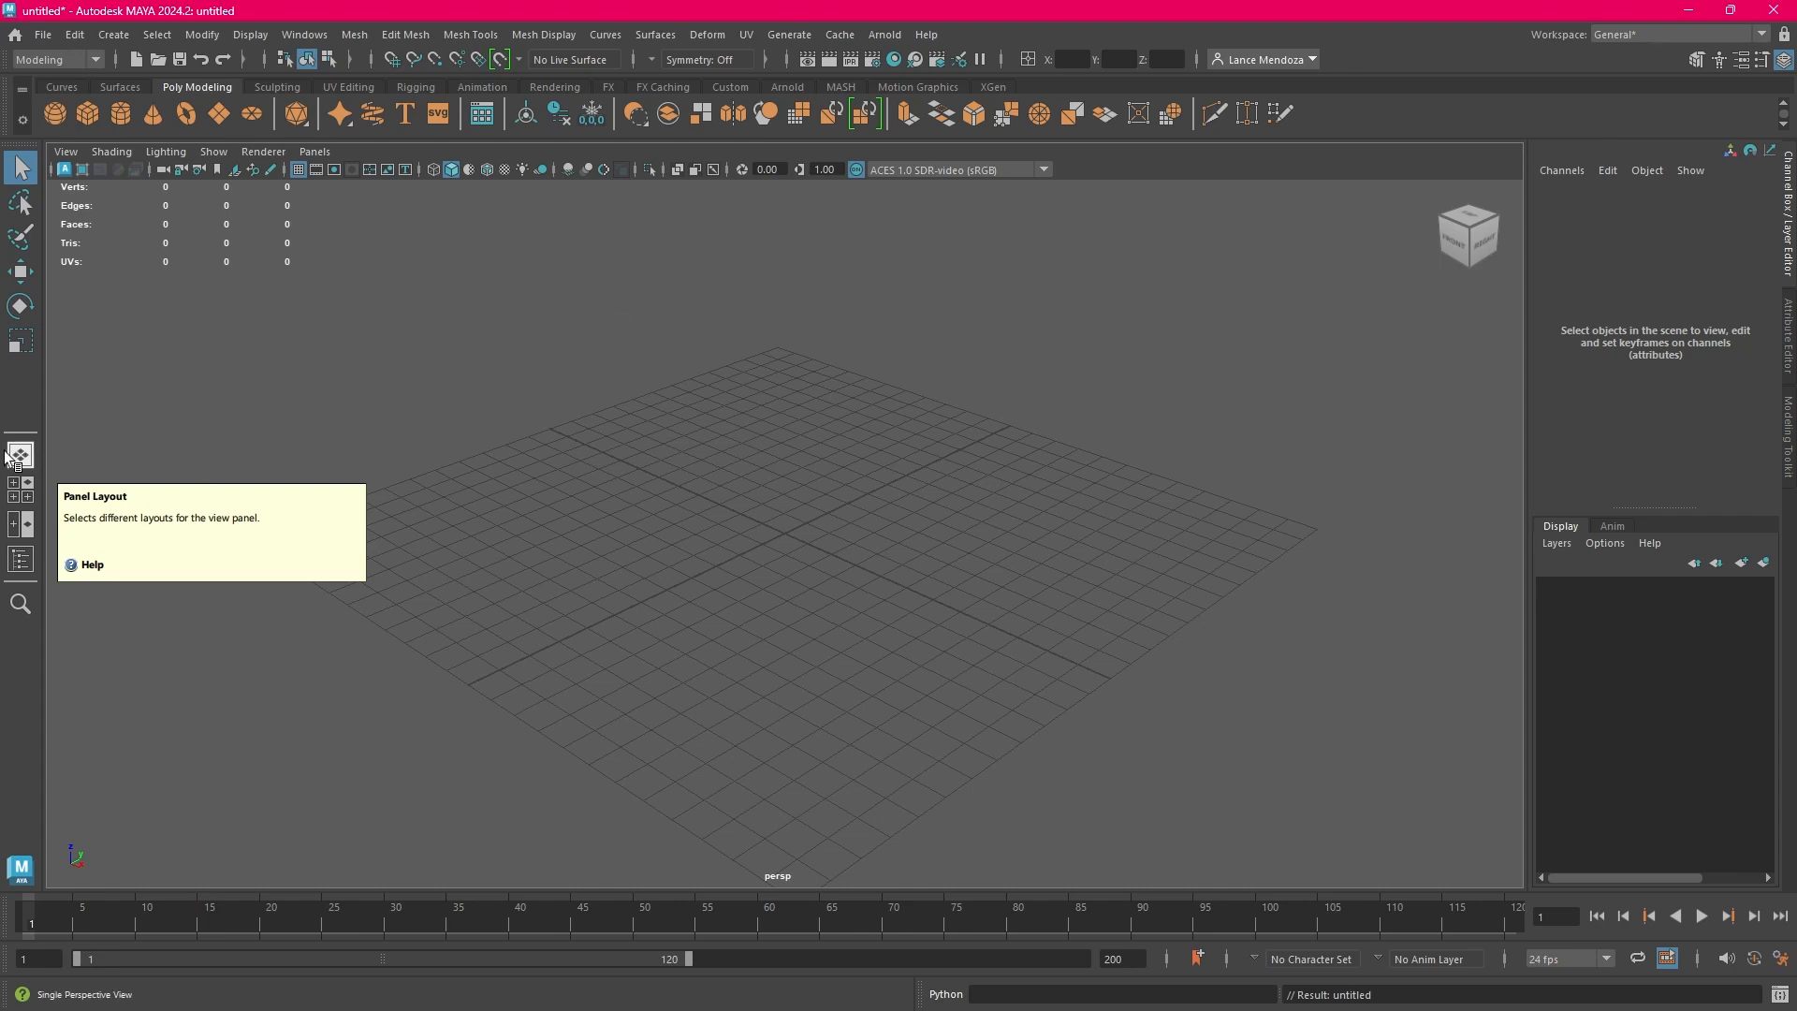
click(19, 499)
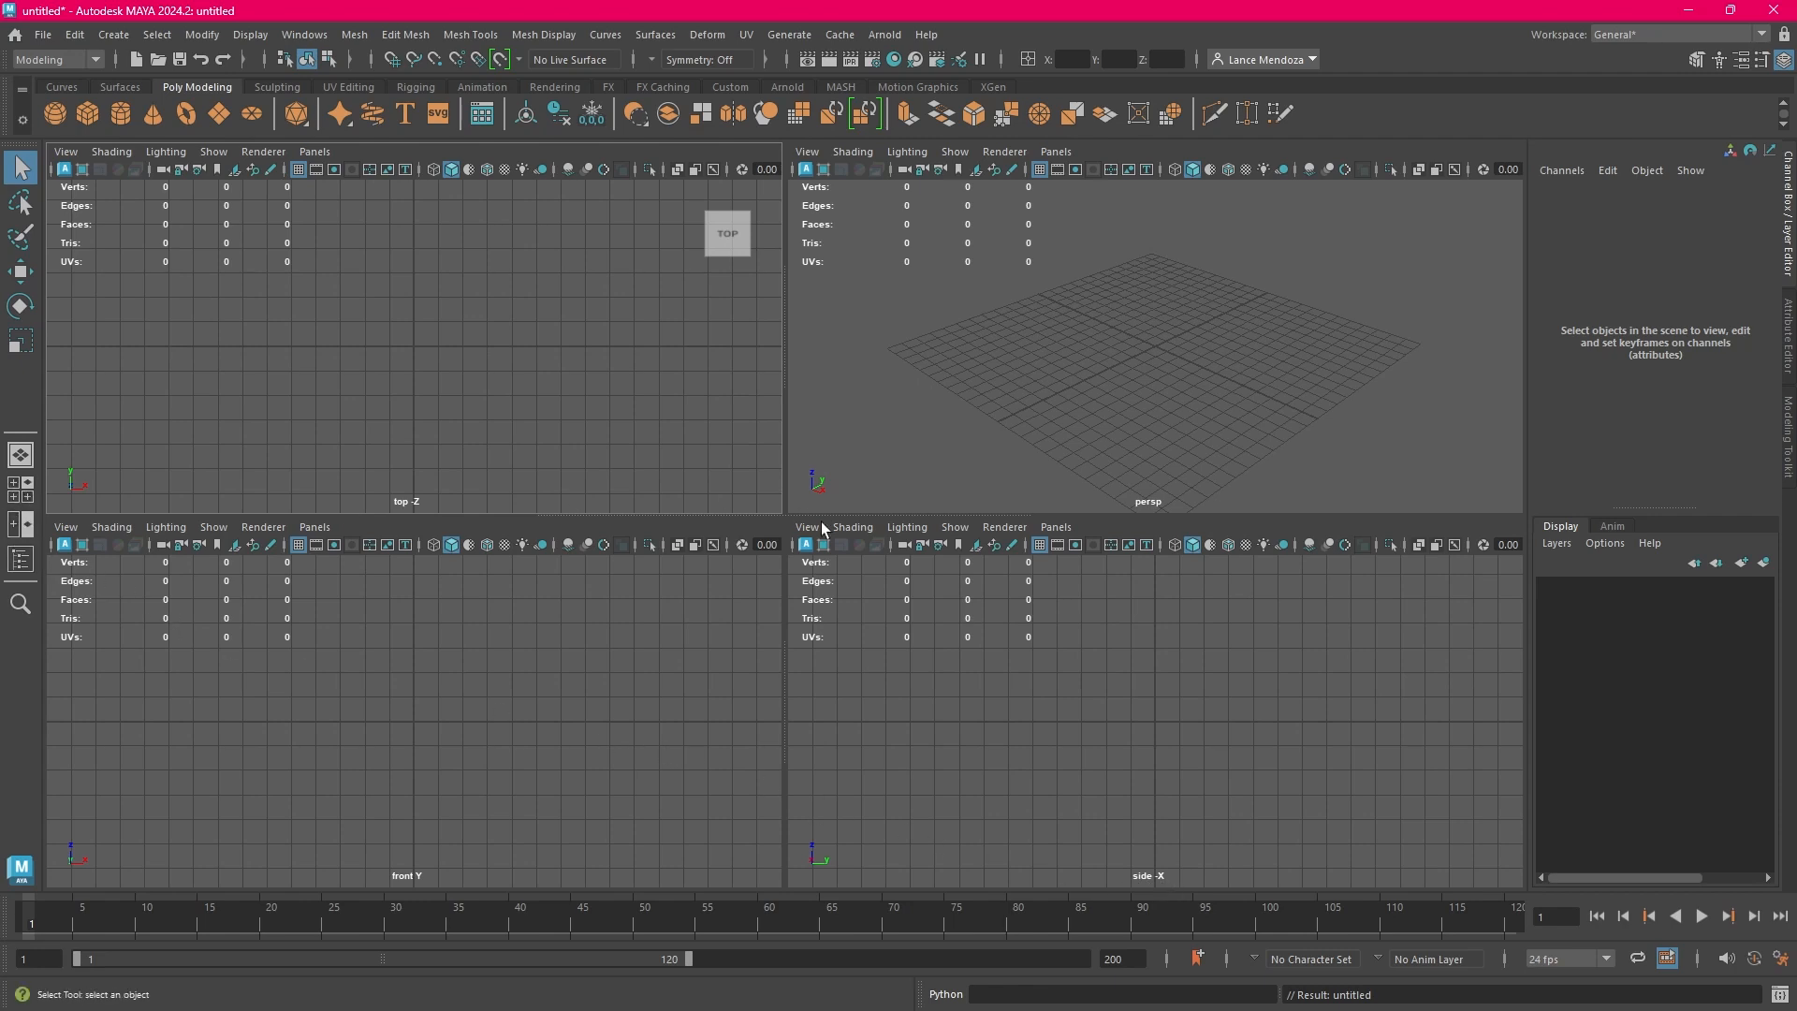
click(20, 524)
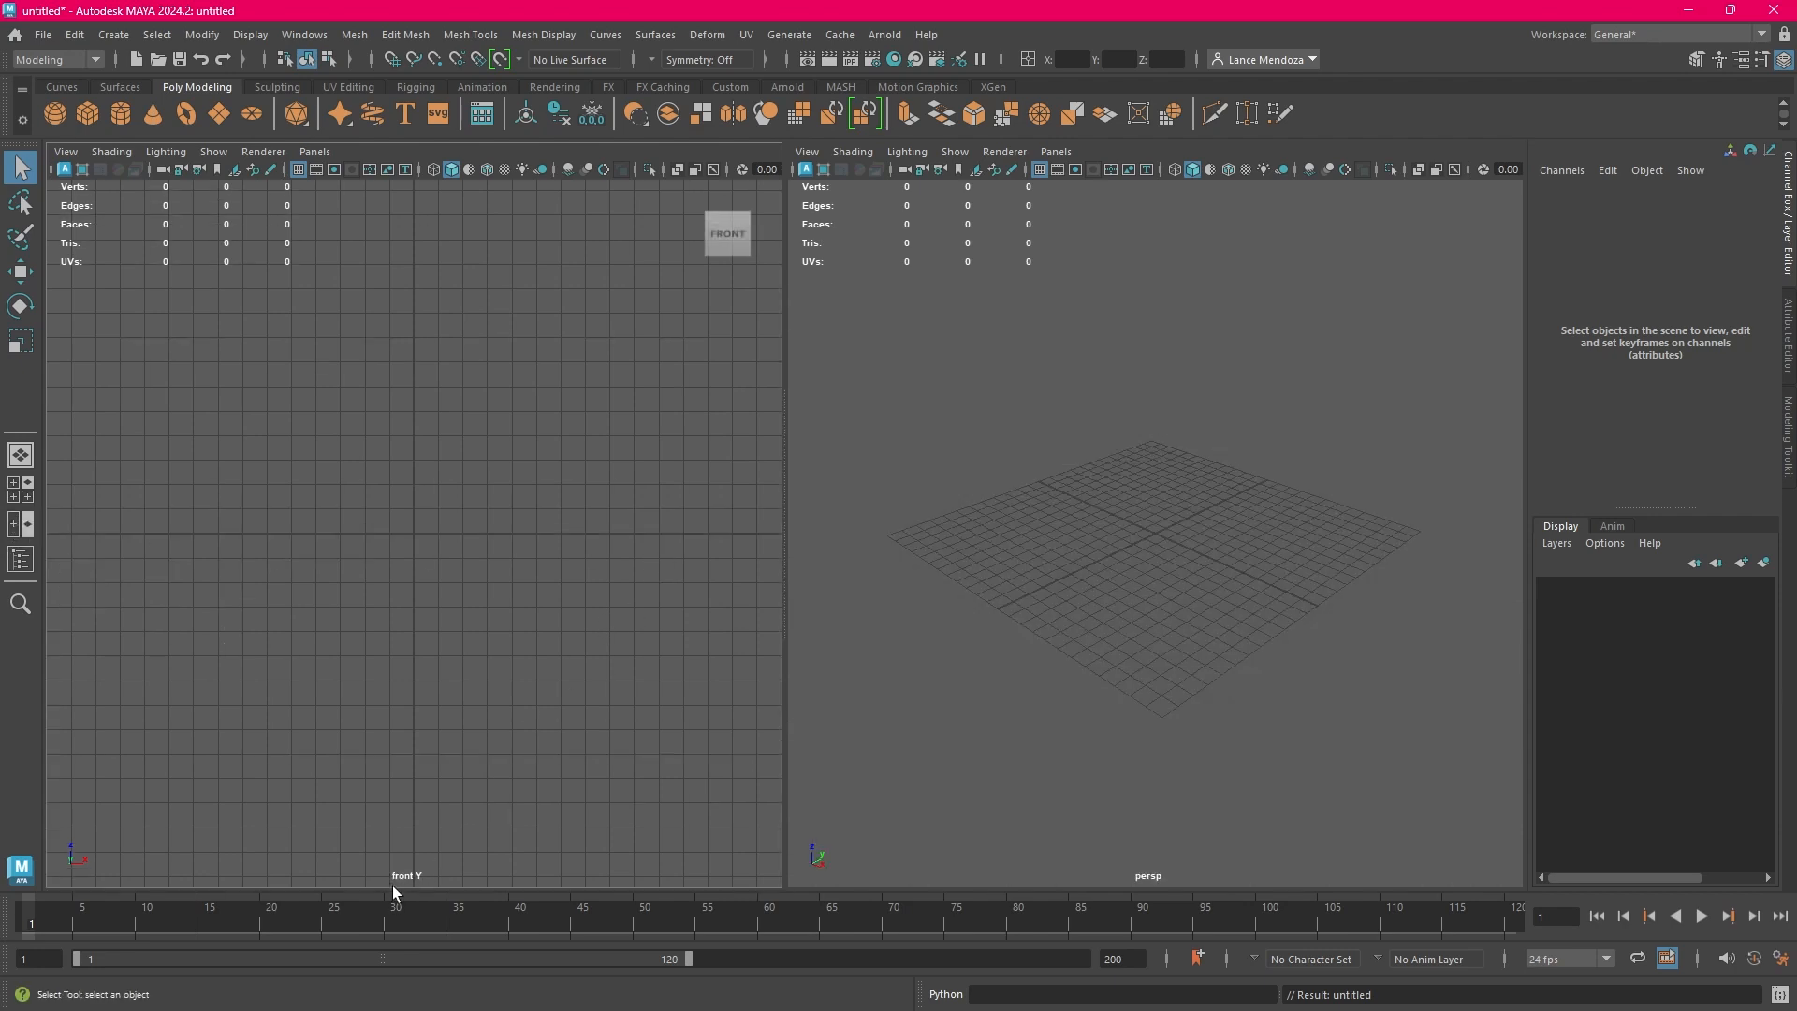
Inspect the persp and top cameras in the Outliner, hide it, and return to the single perspective view
click(27, 567)
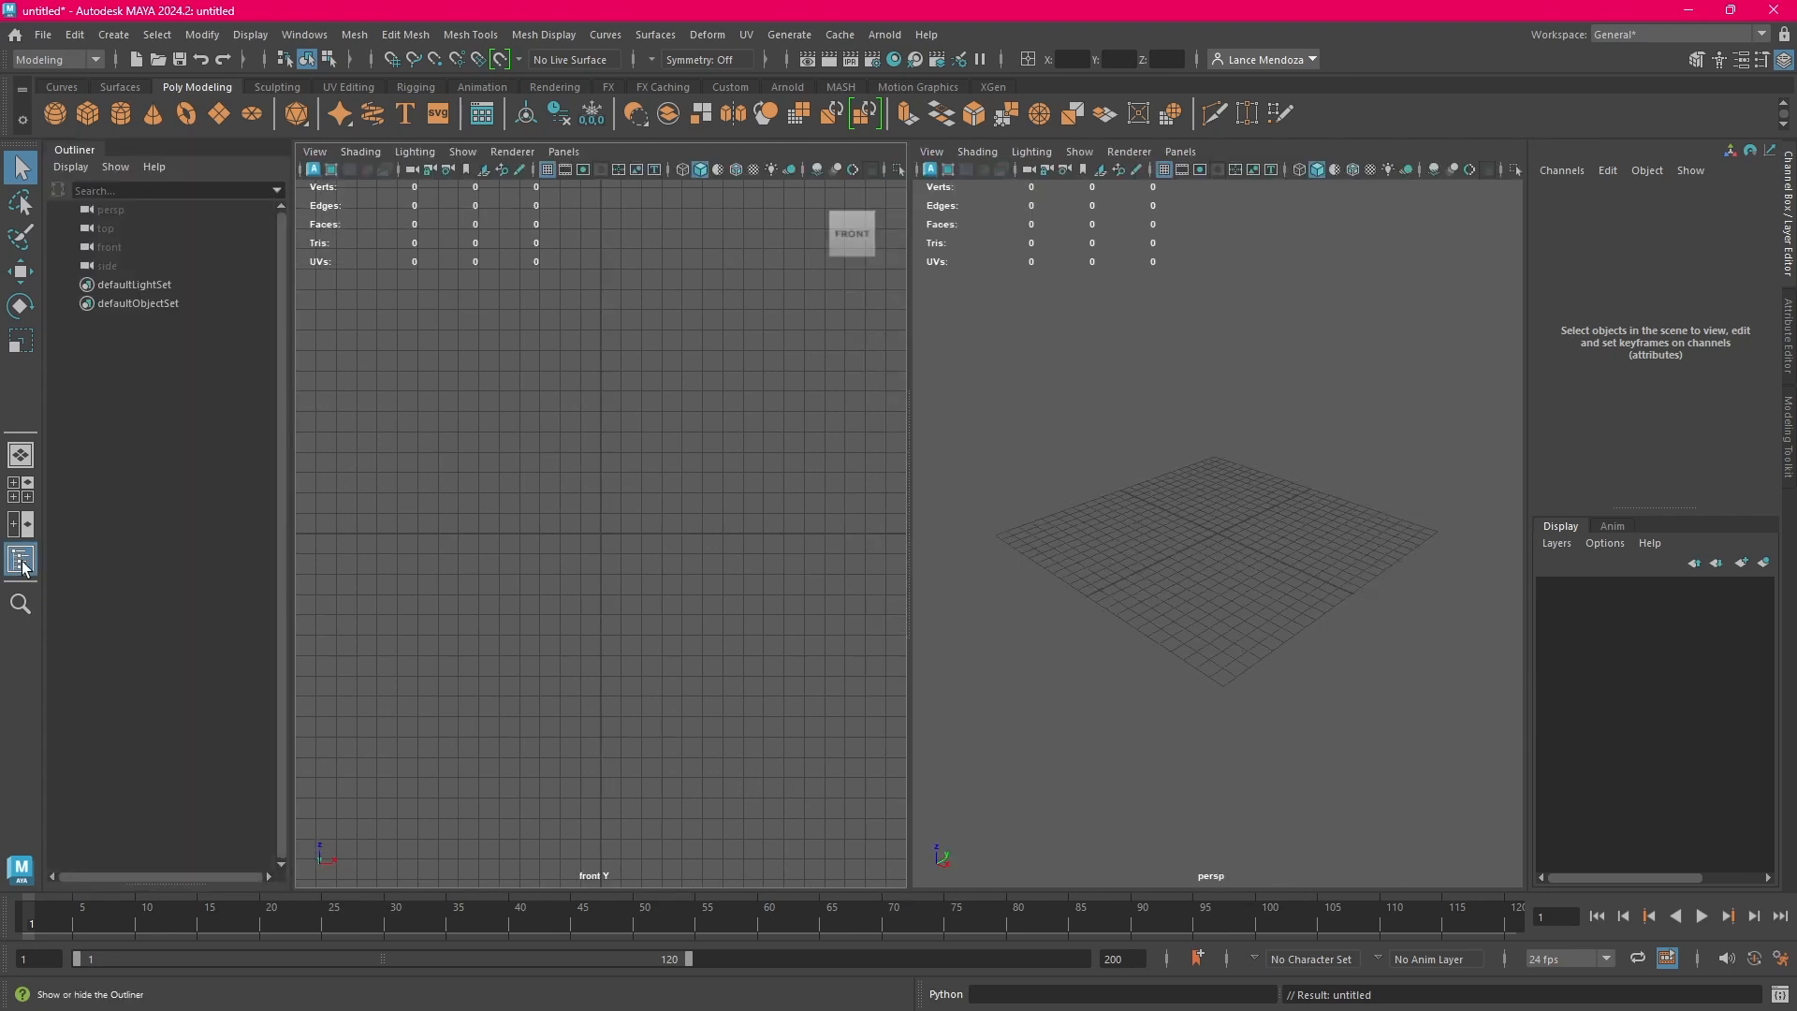
click(142, 211)
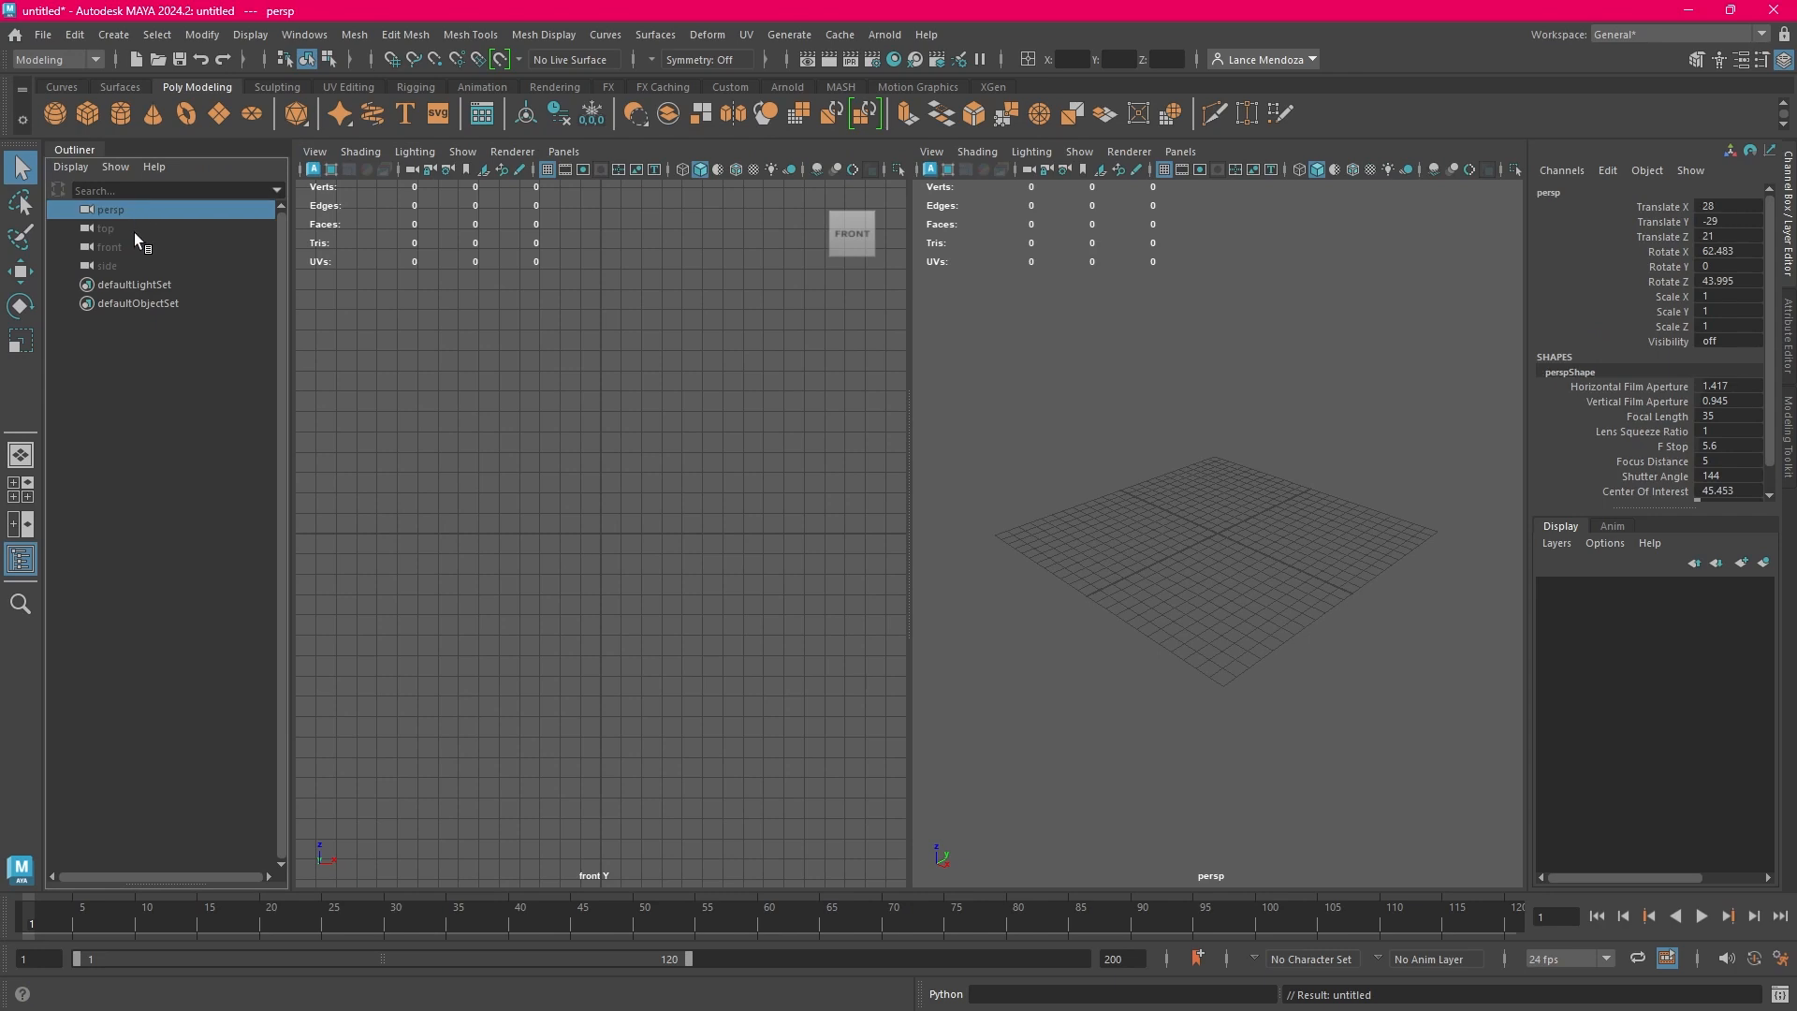
click(137, 234)
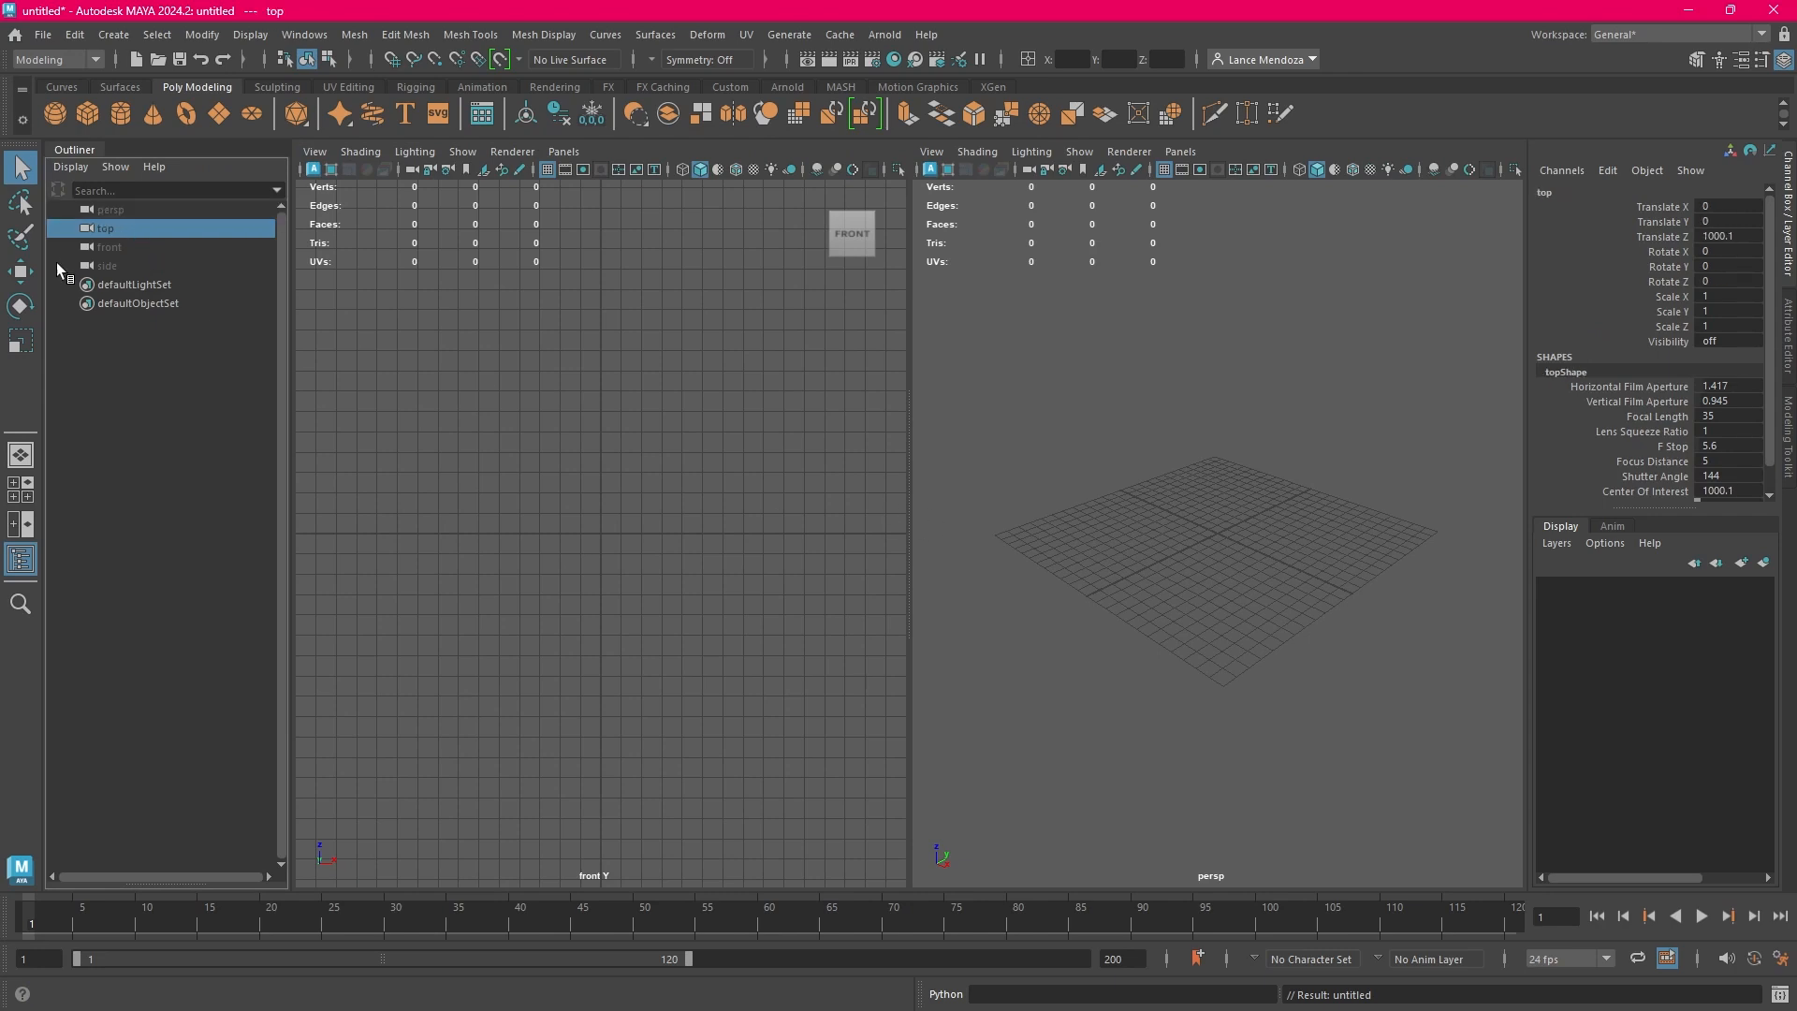
click(164, 212)
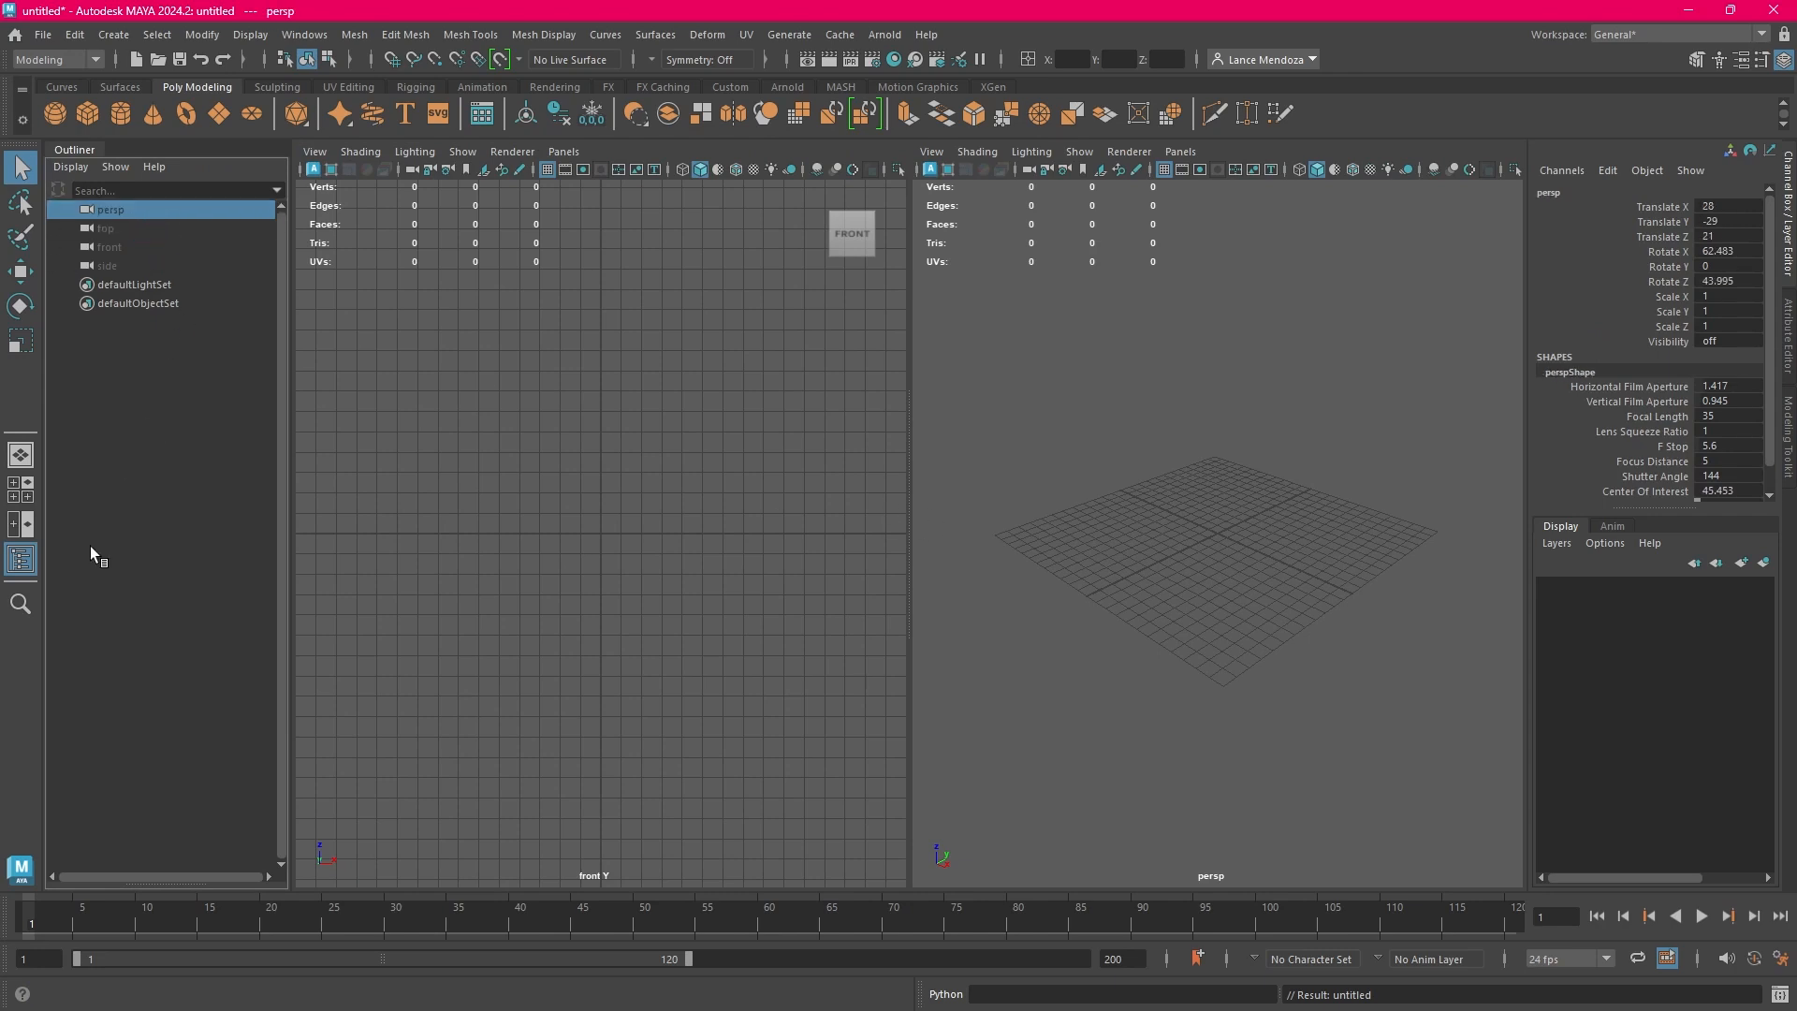
click(21, 559)
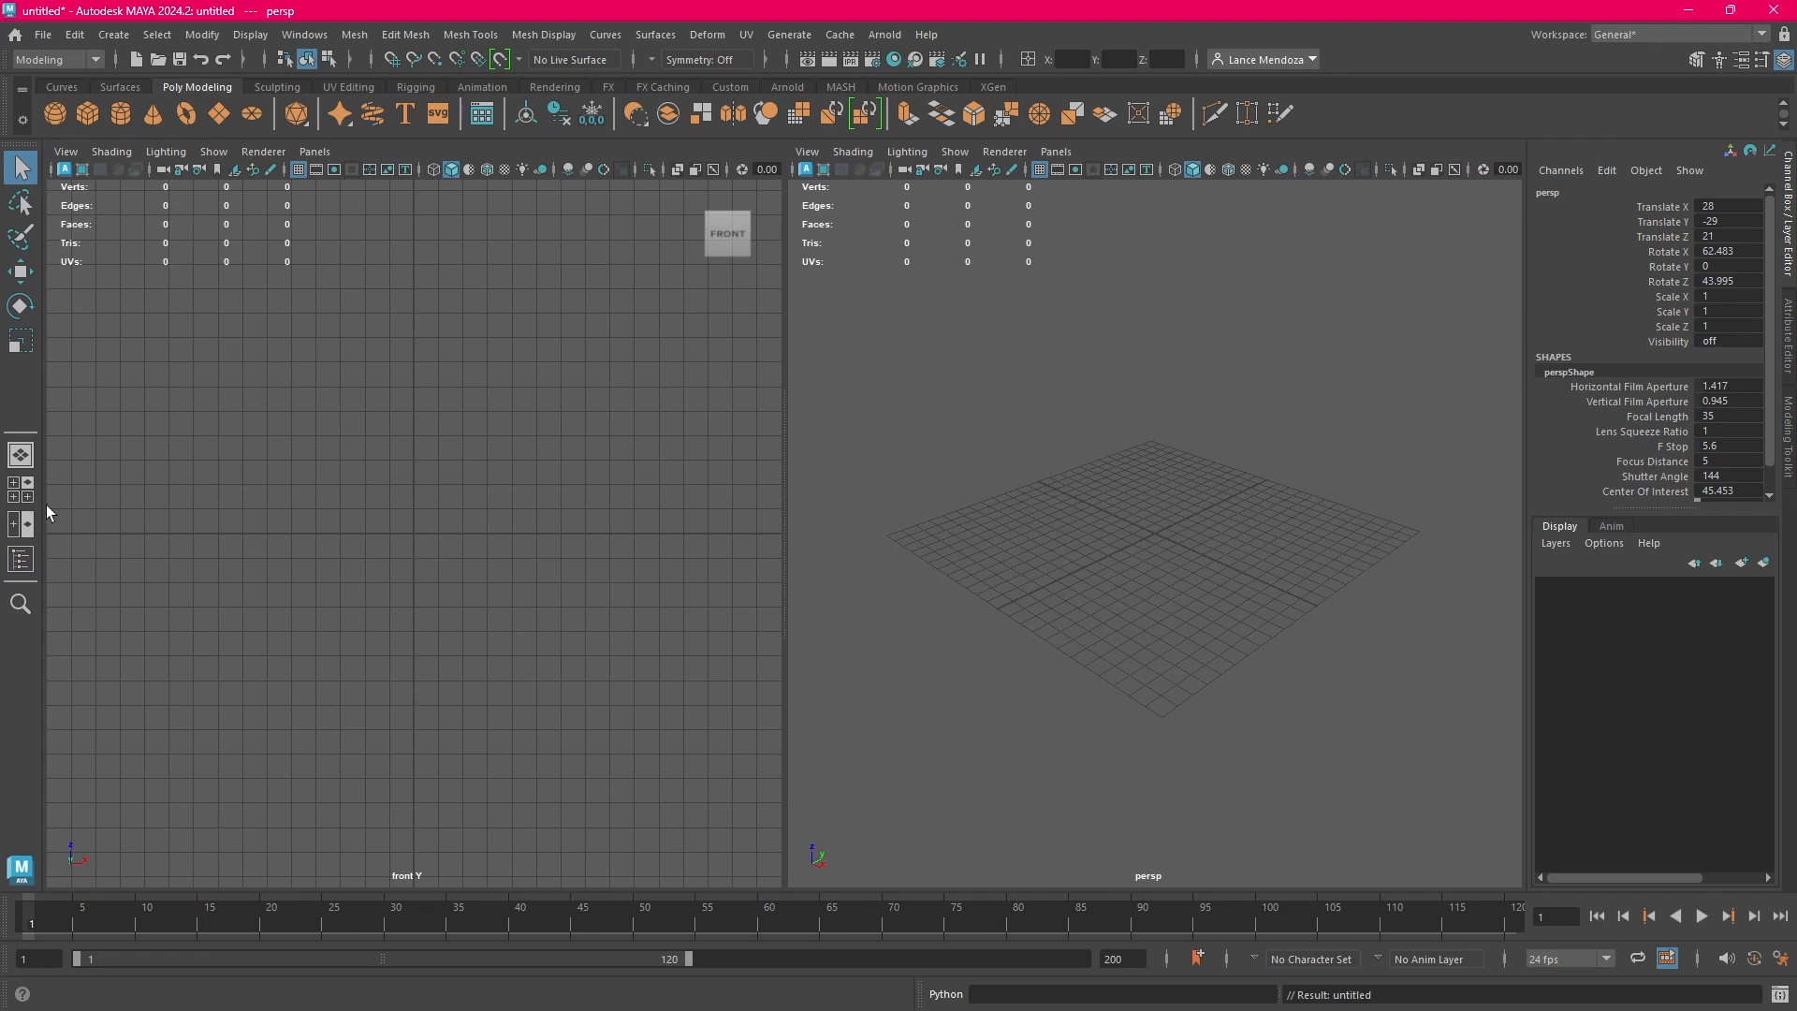
click(20, 458)
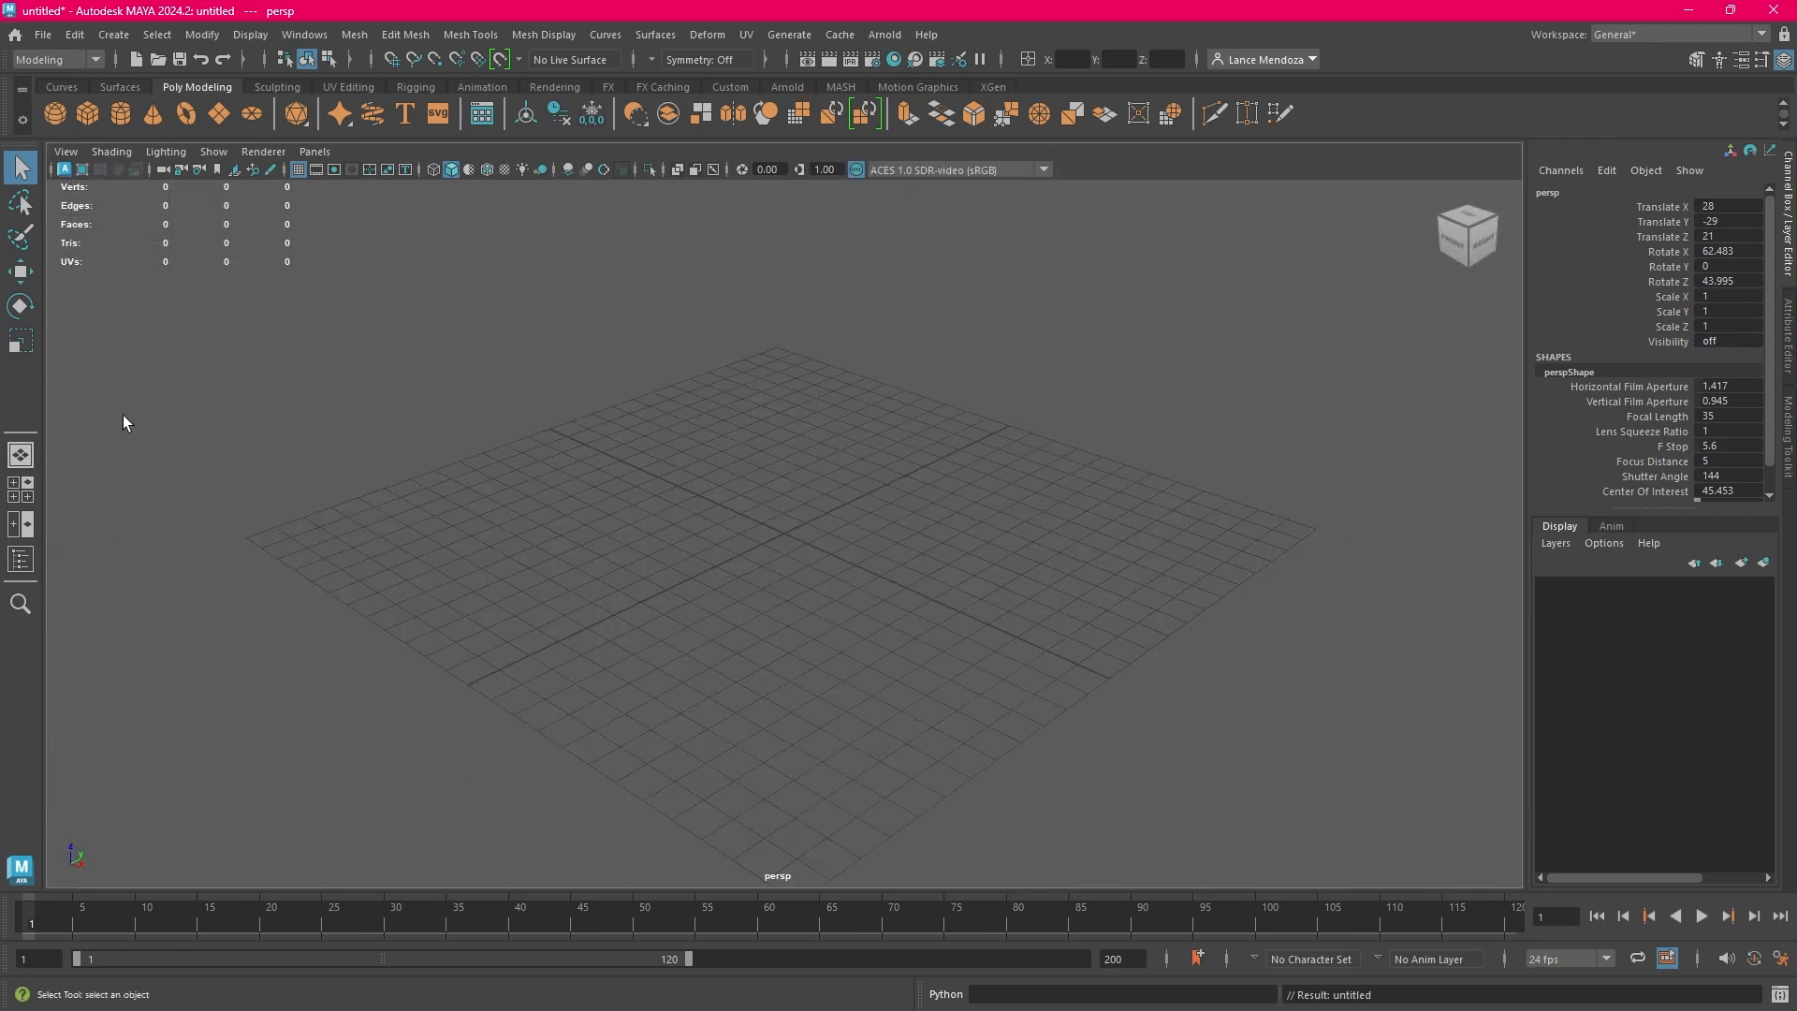
Create a polygon cube at the origin, check its entry in the Outliner, and select the cube in the viewport
click(92, 117)
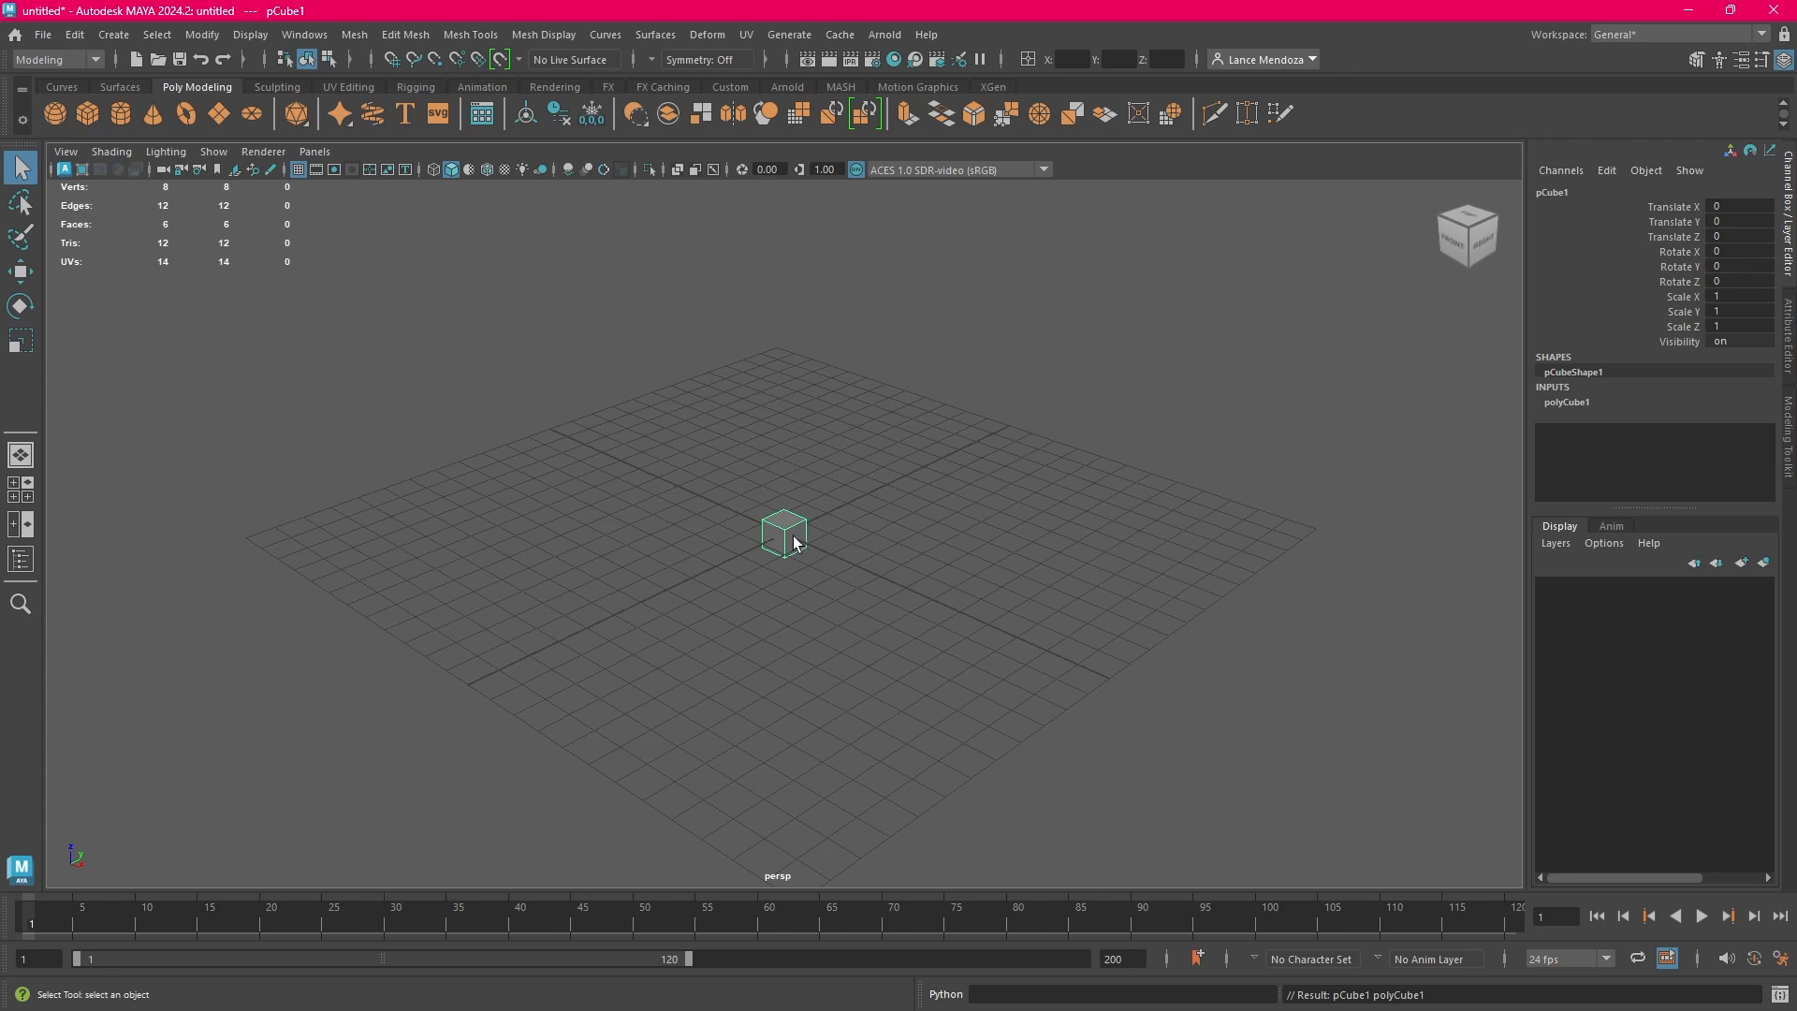
click(20, 559)
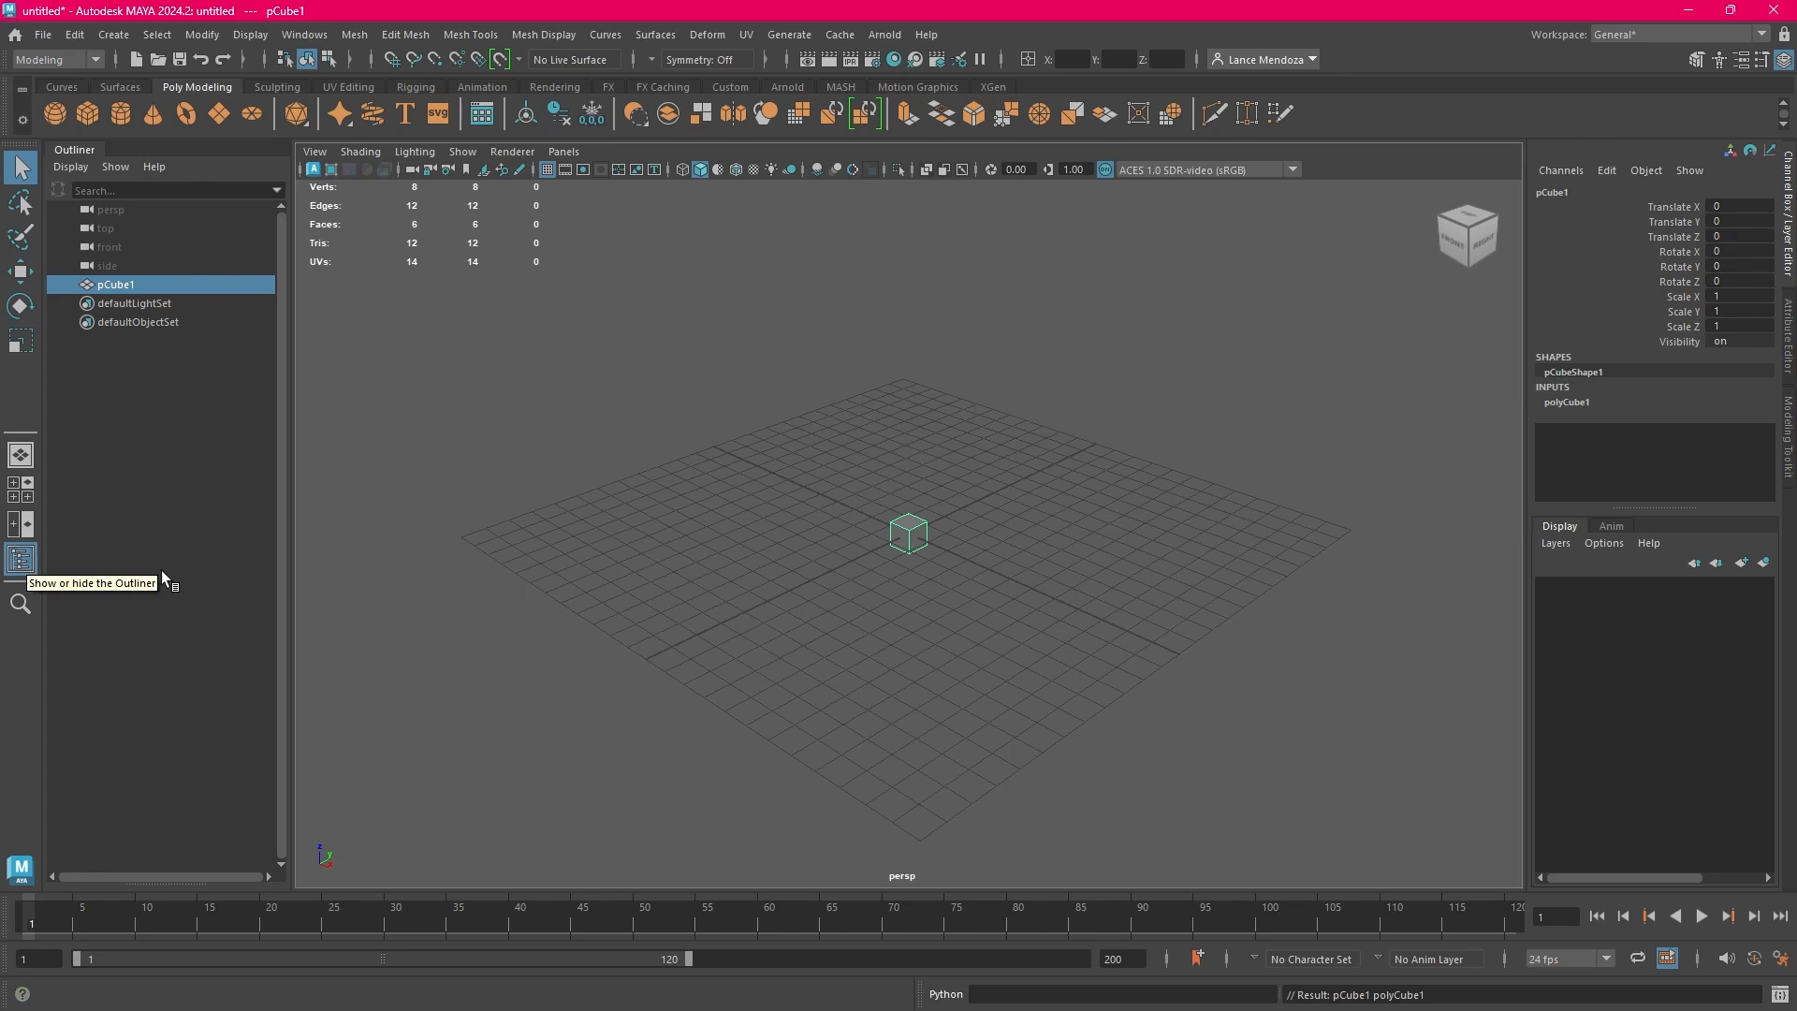
click(20, 561)
click(817, 614)
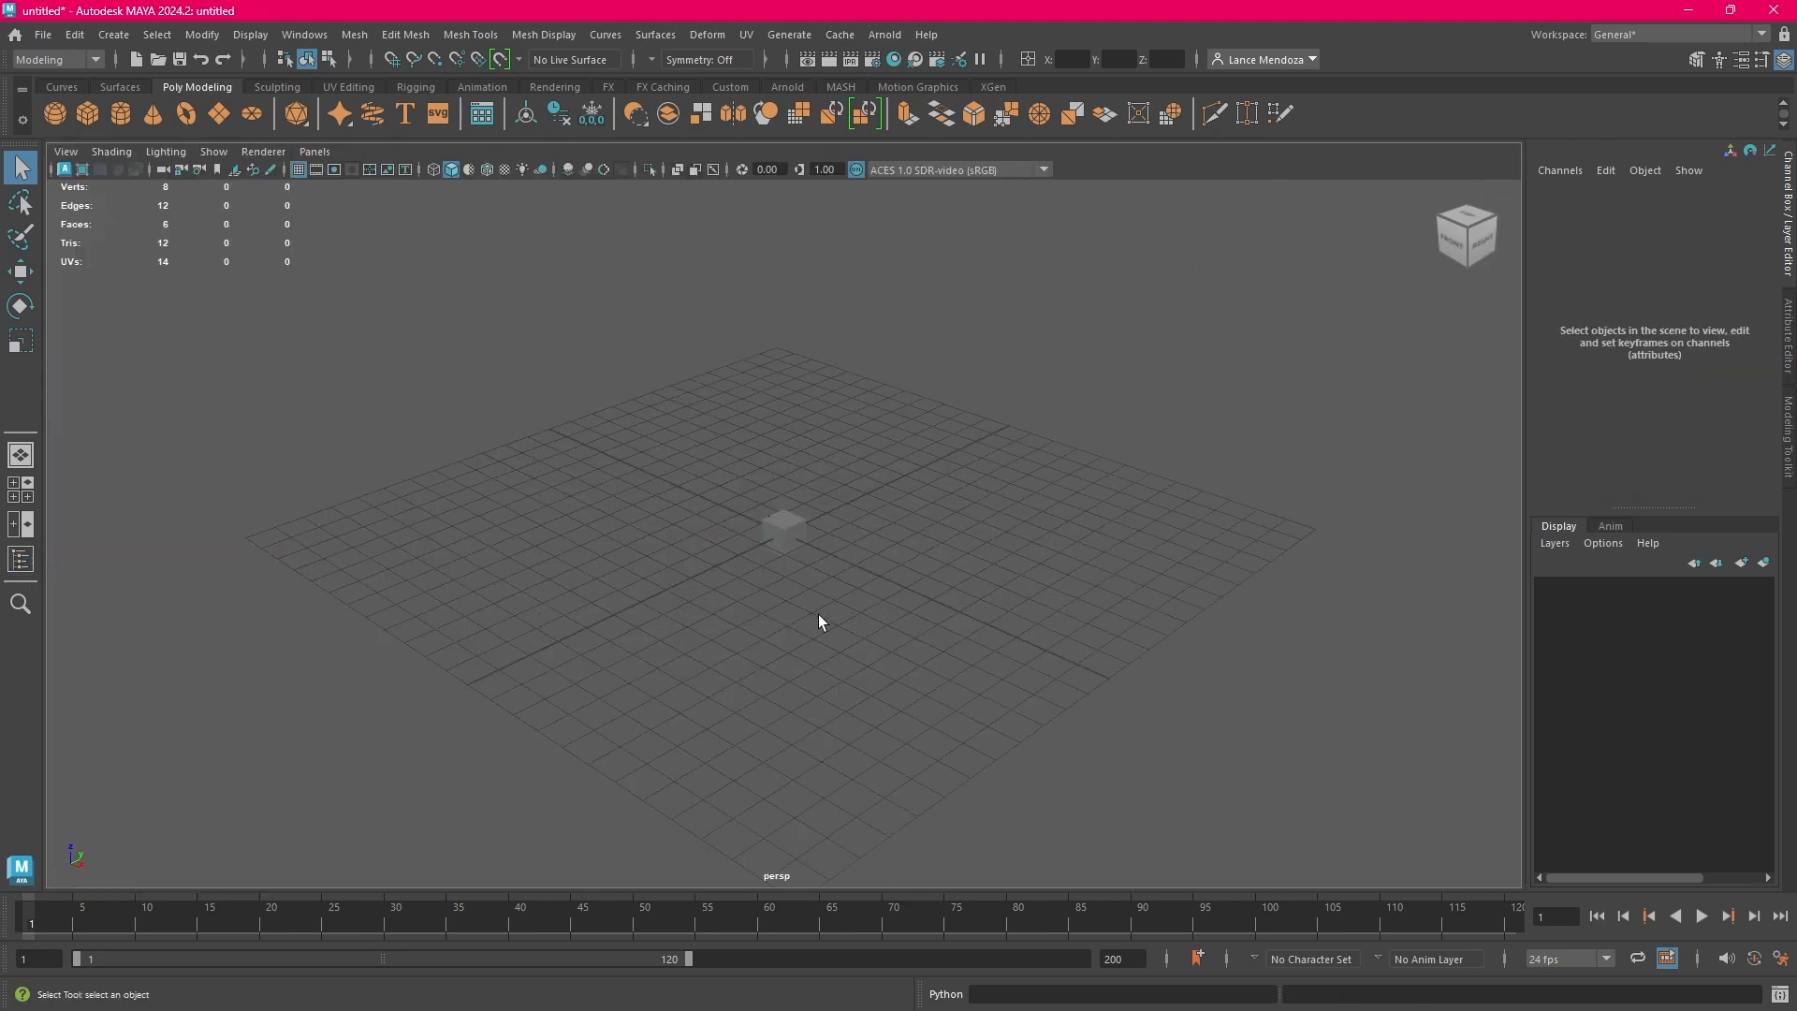
click(794, 526)
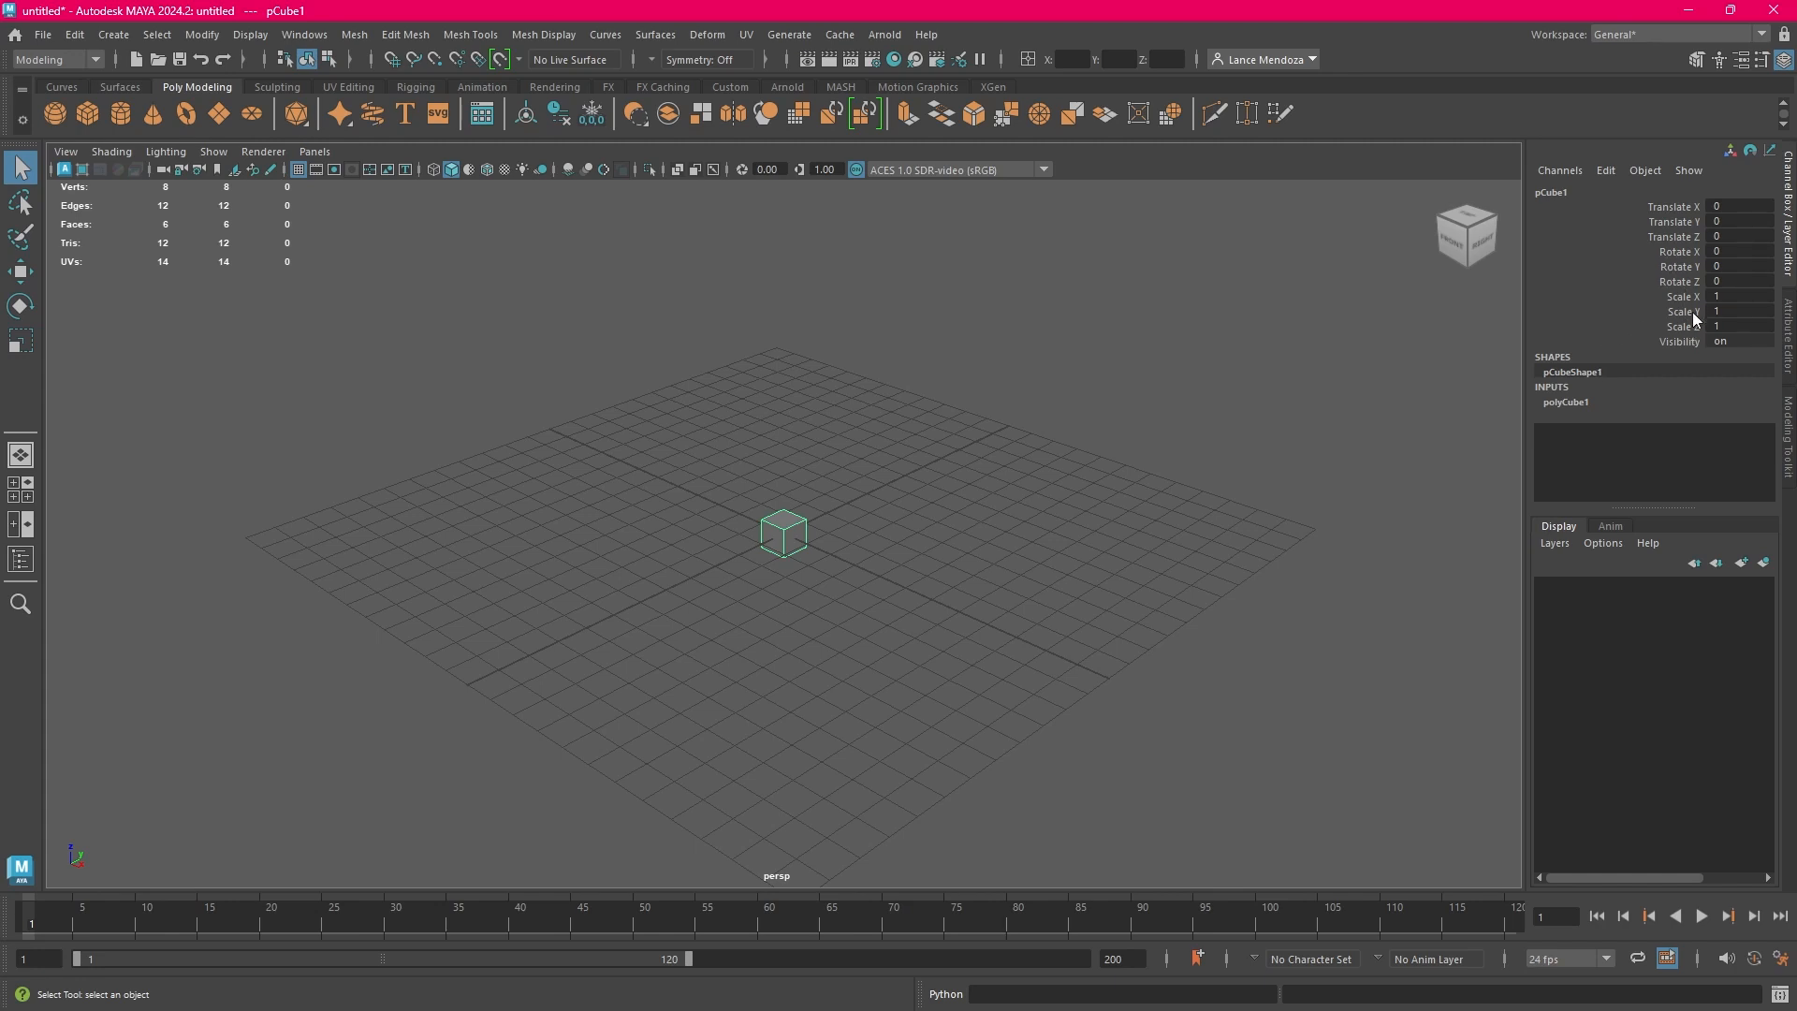
Compare the Channel Box with the cube deselected and selected, and leave the cube deselected
click(1299, 456)
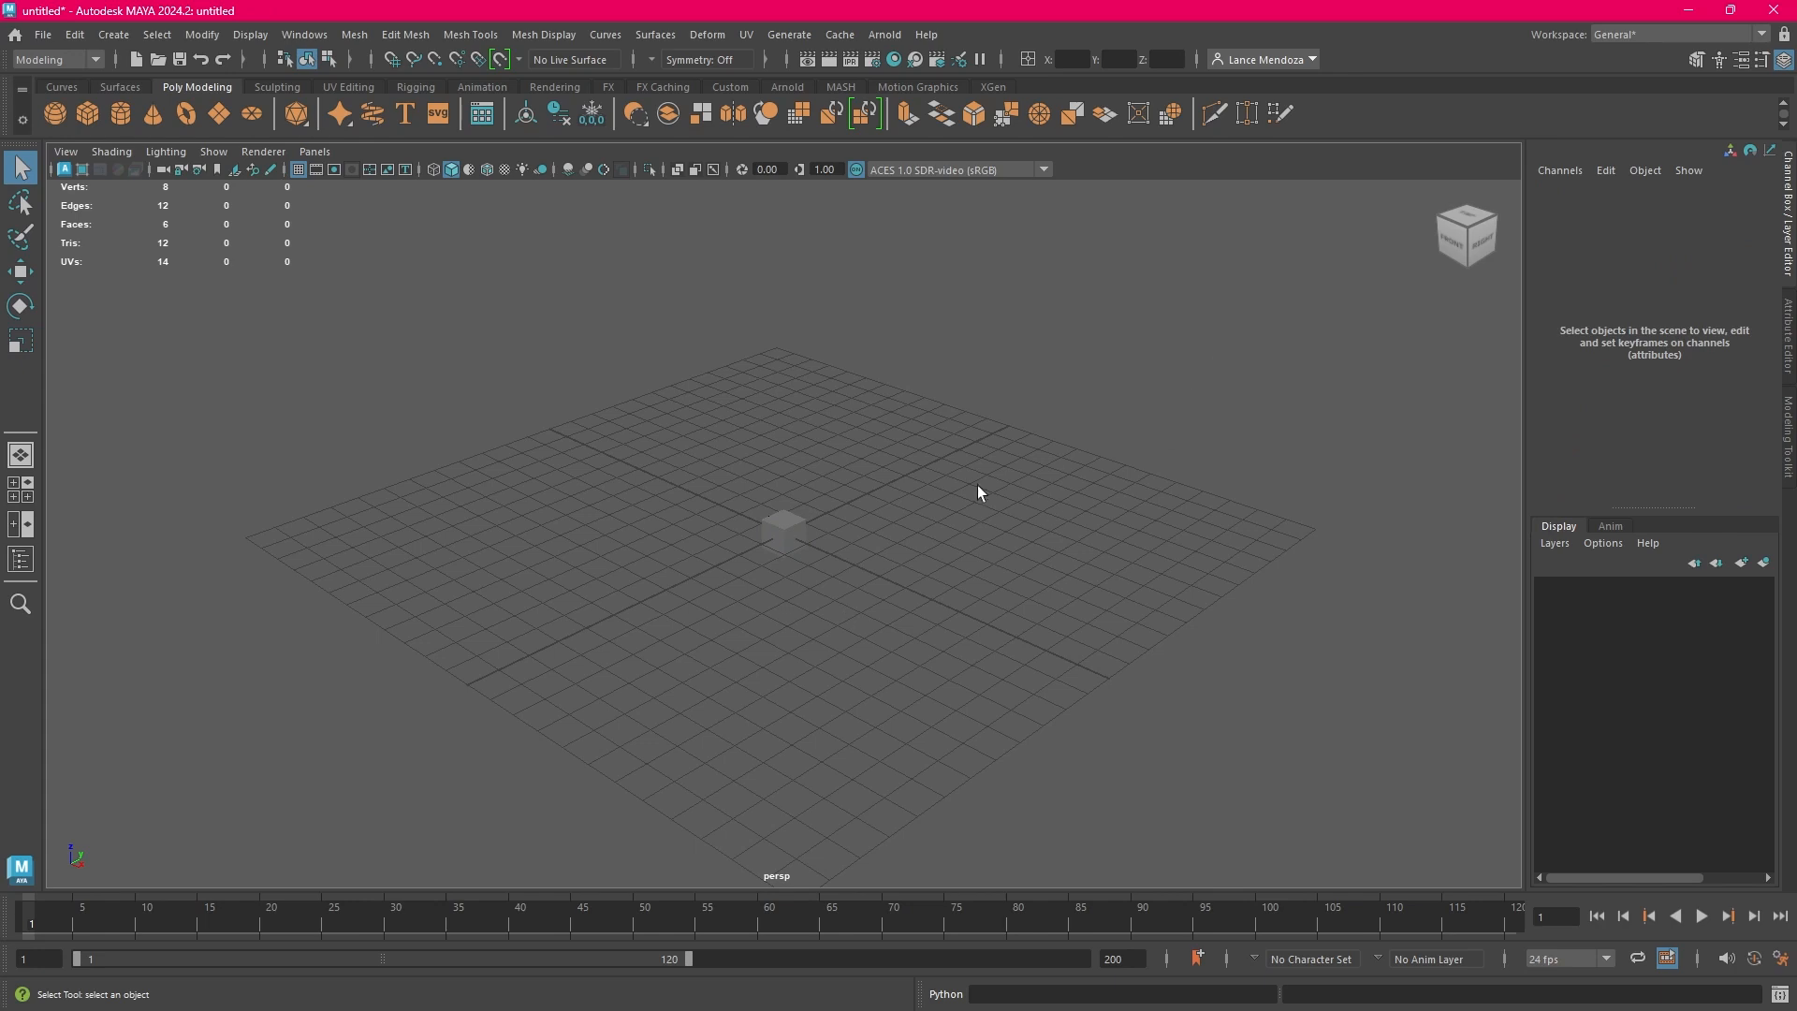
click(782, 531)
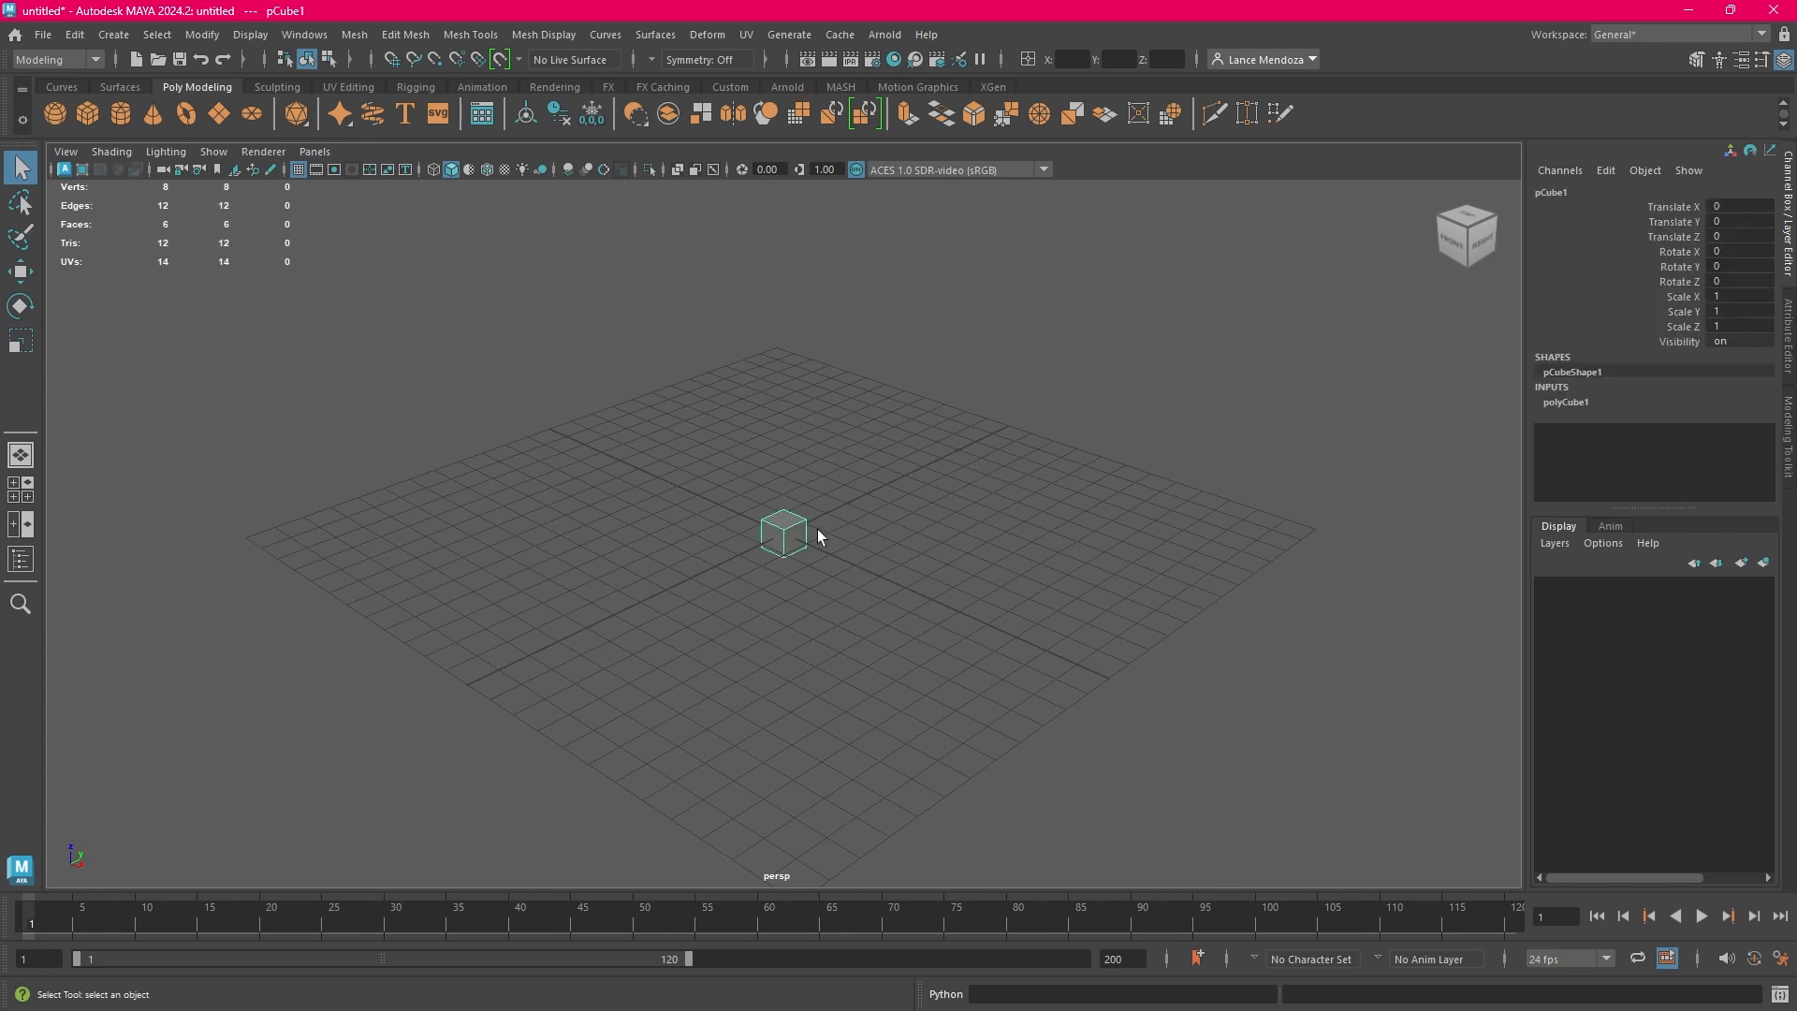
click(1134, 446)
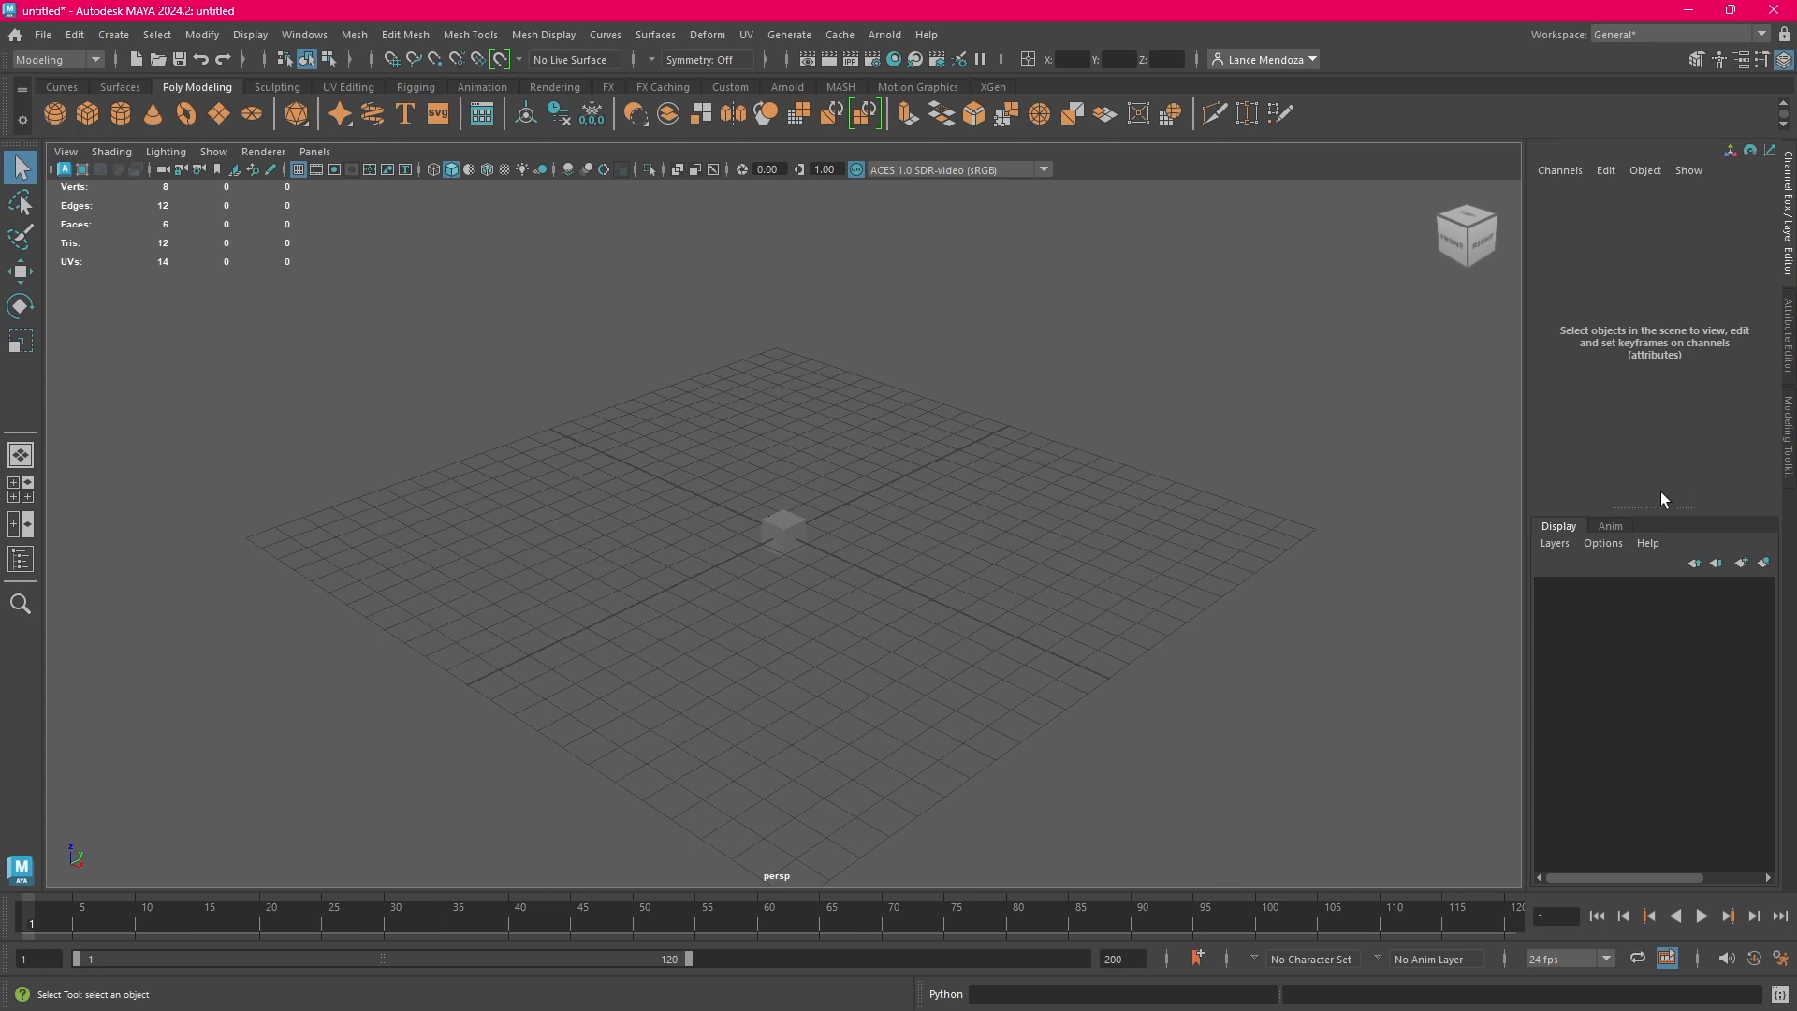
View the Modeling Toolkit, and examine the cube's transform, shape and standardSurface1 attributes in the Attribute Editor
click(1784, 445)
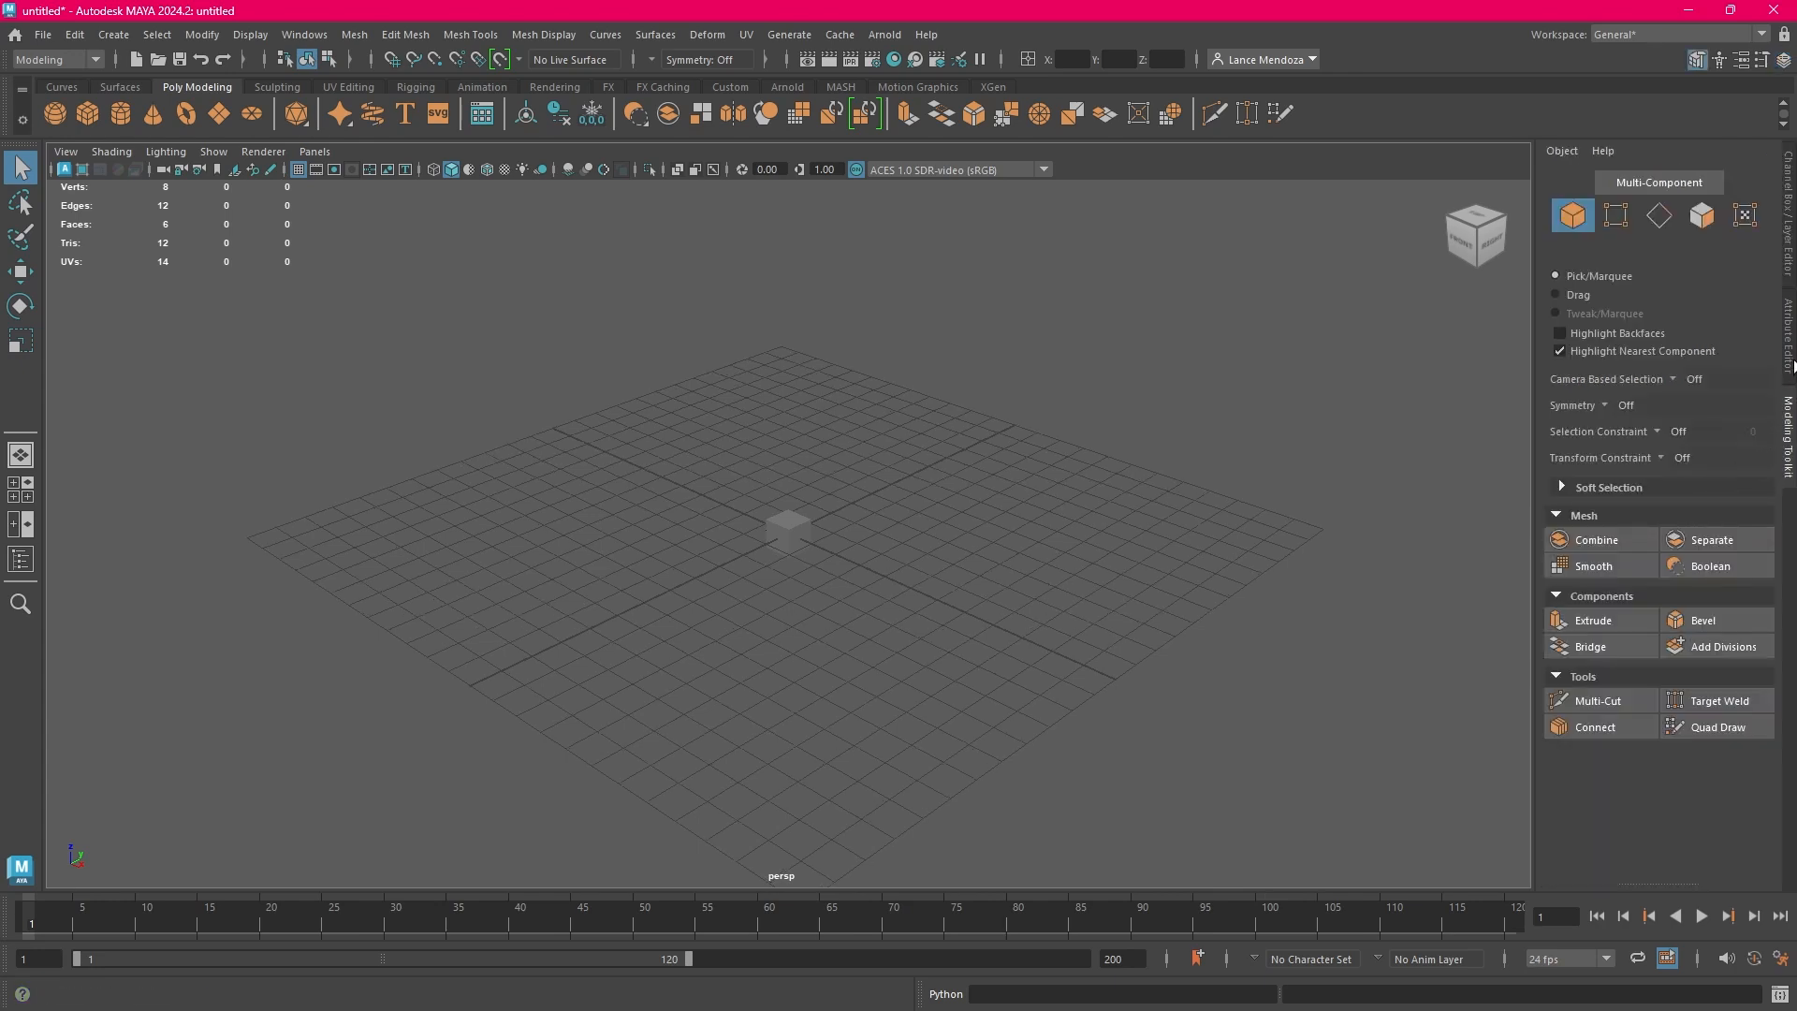
click(1791, 360)
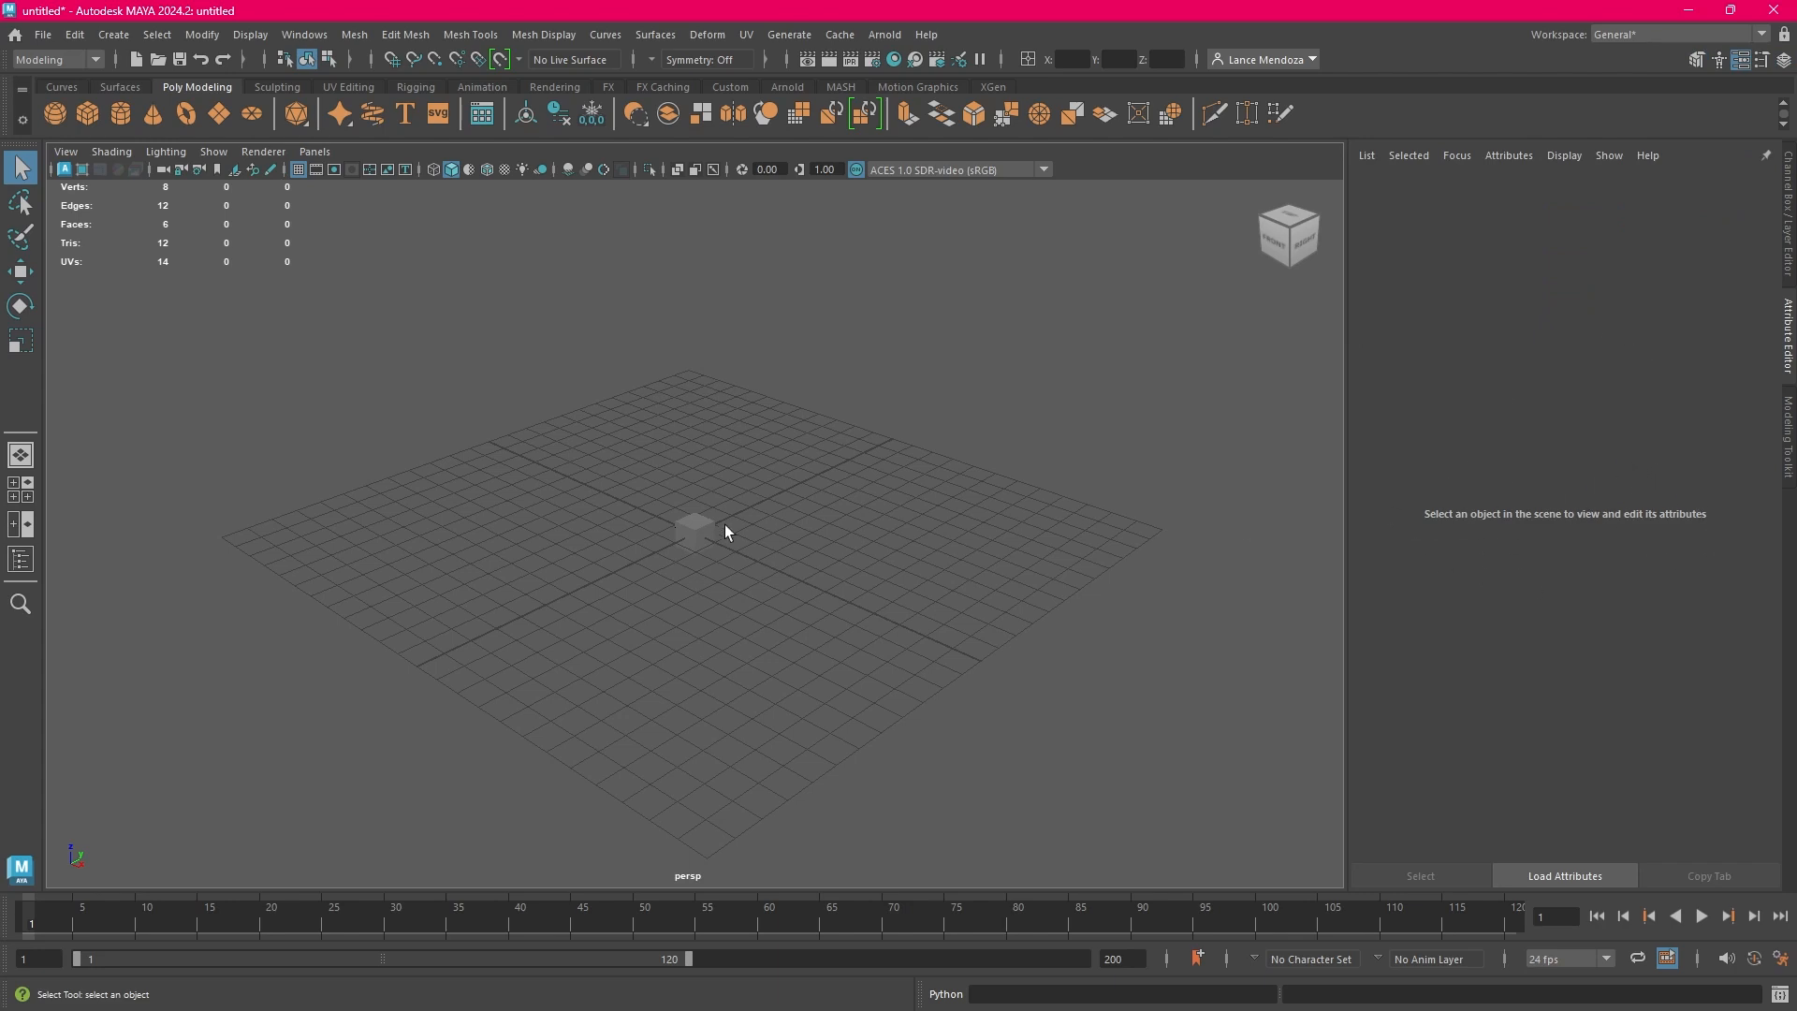
click(700, 531)
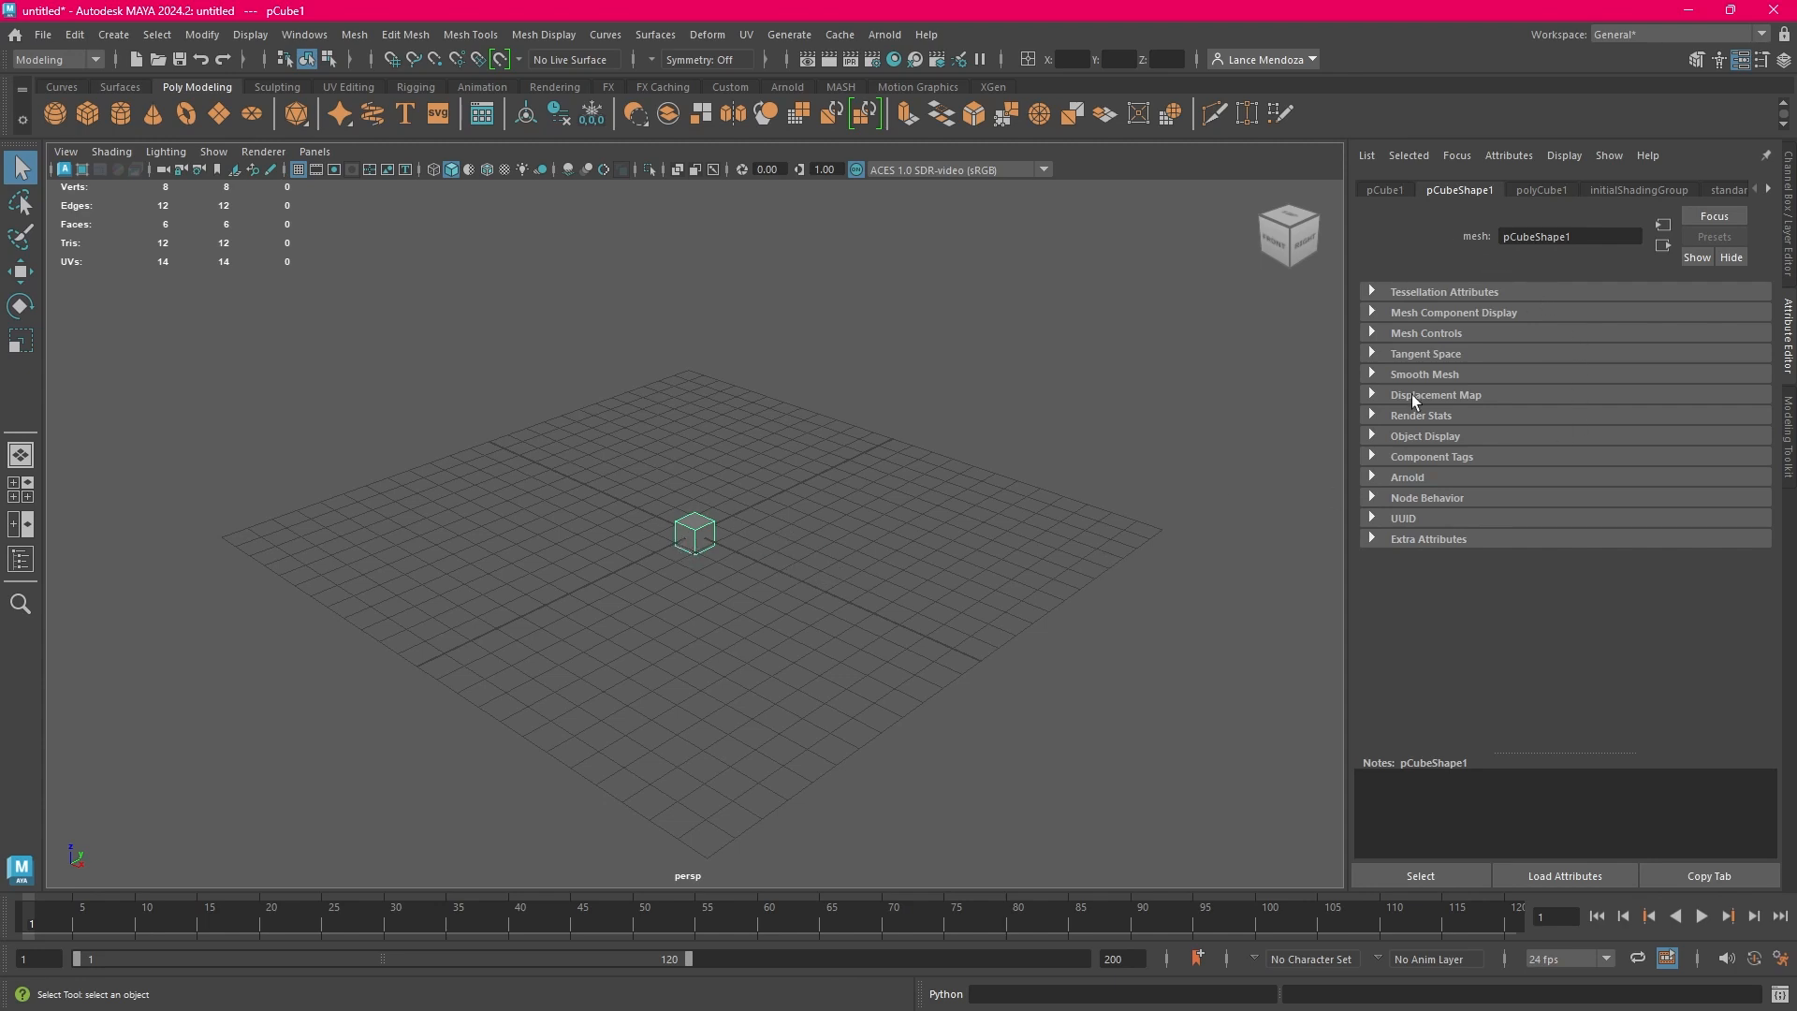
click(1663, 187)
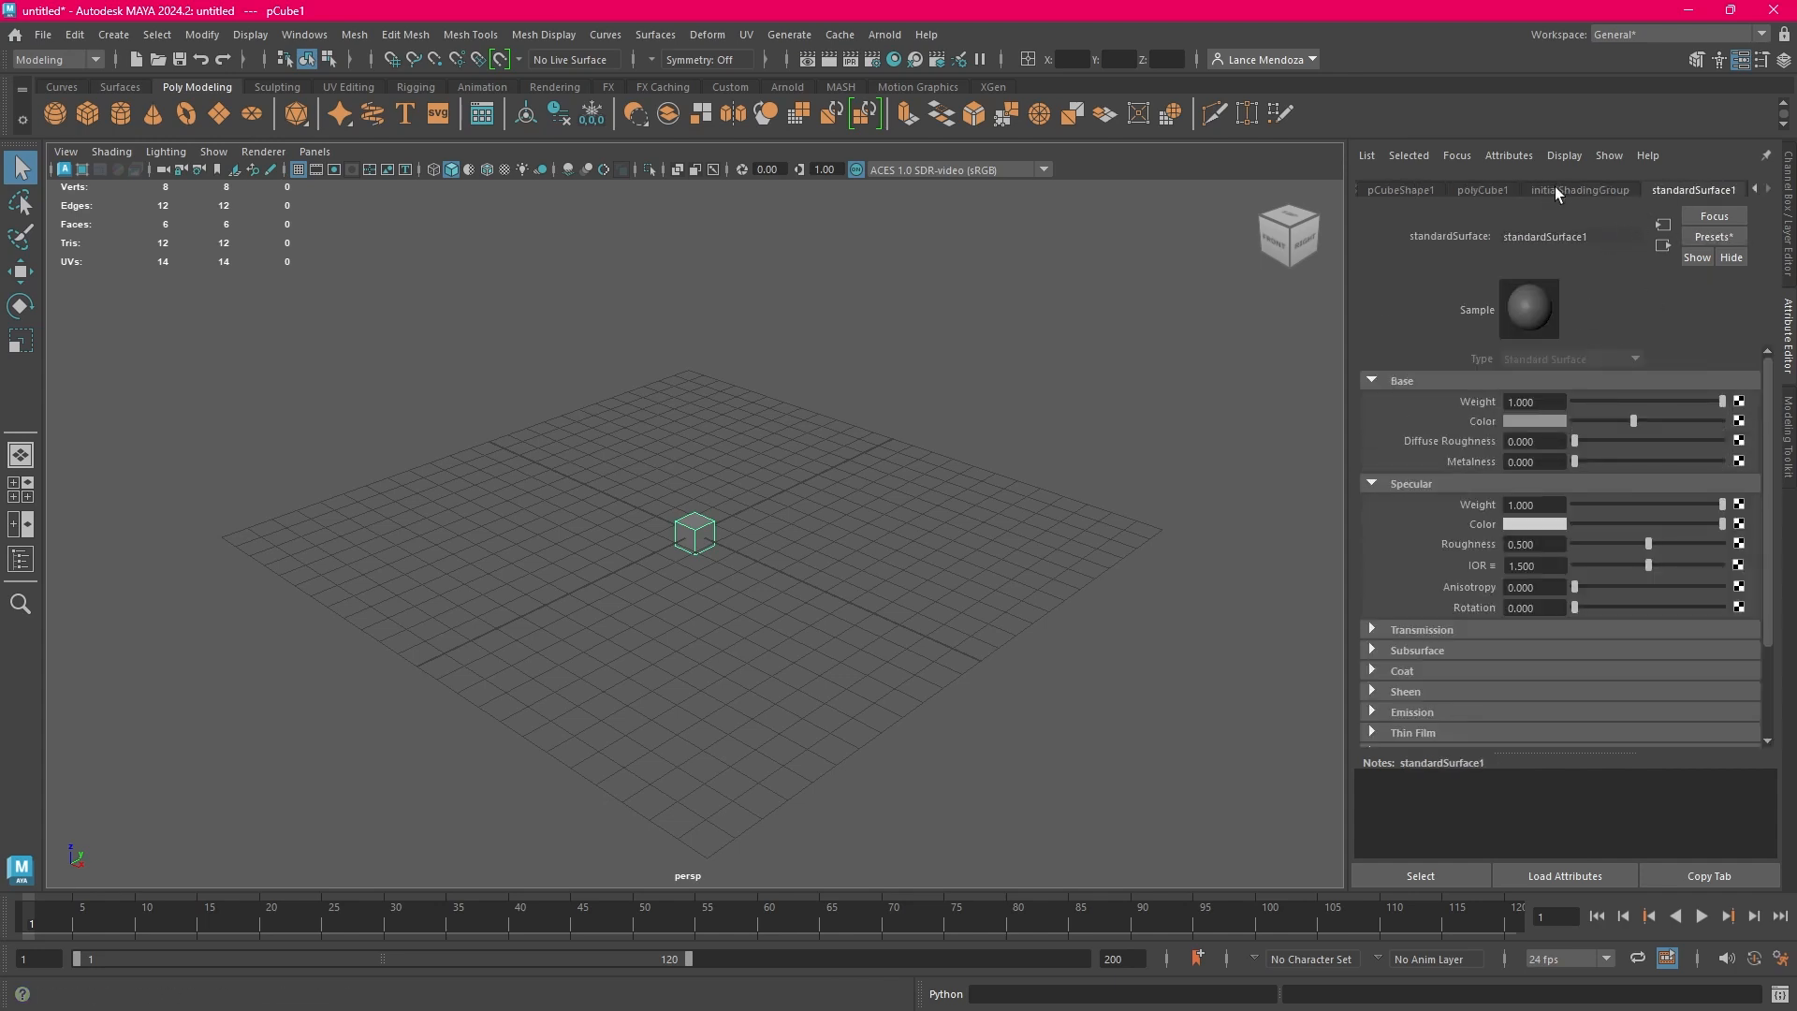
scroll(1554, 187, up, 4)
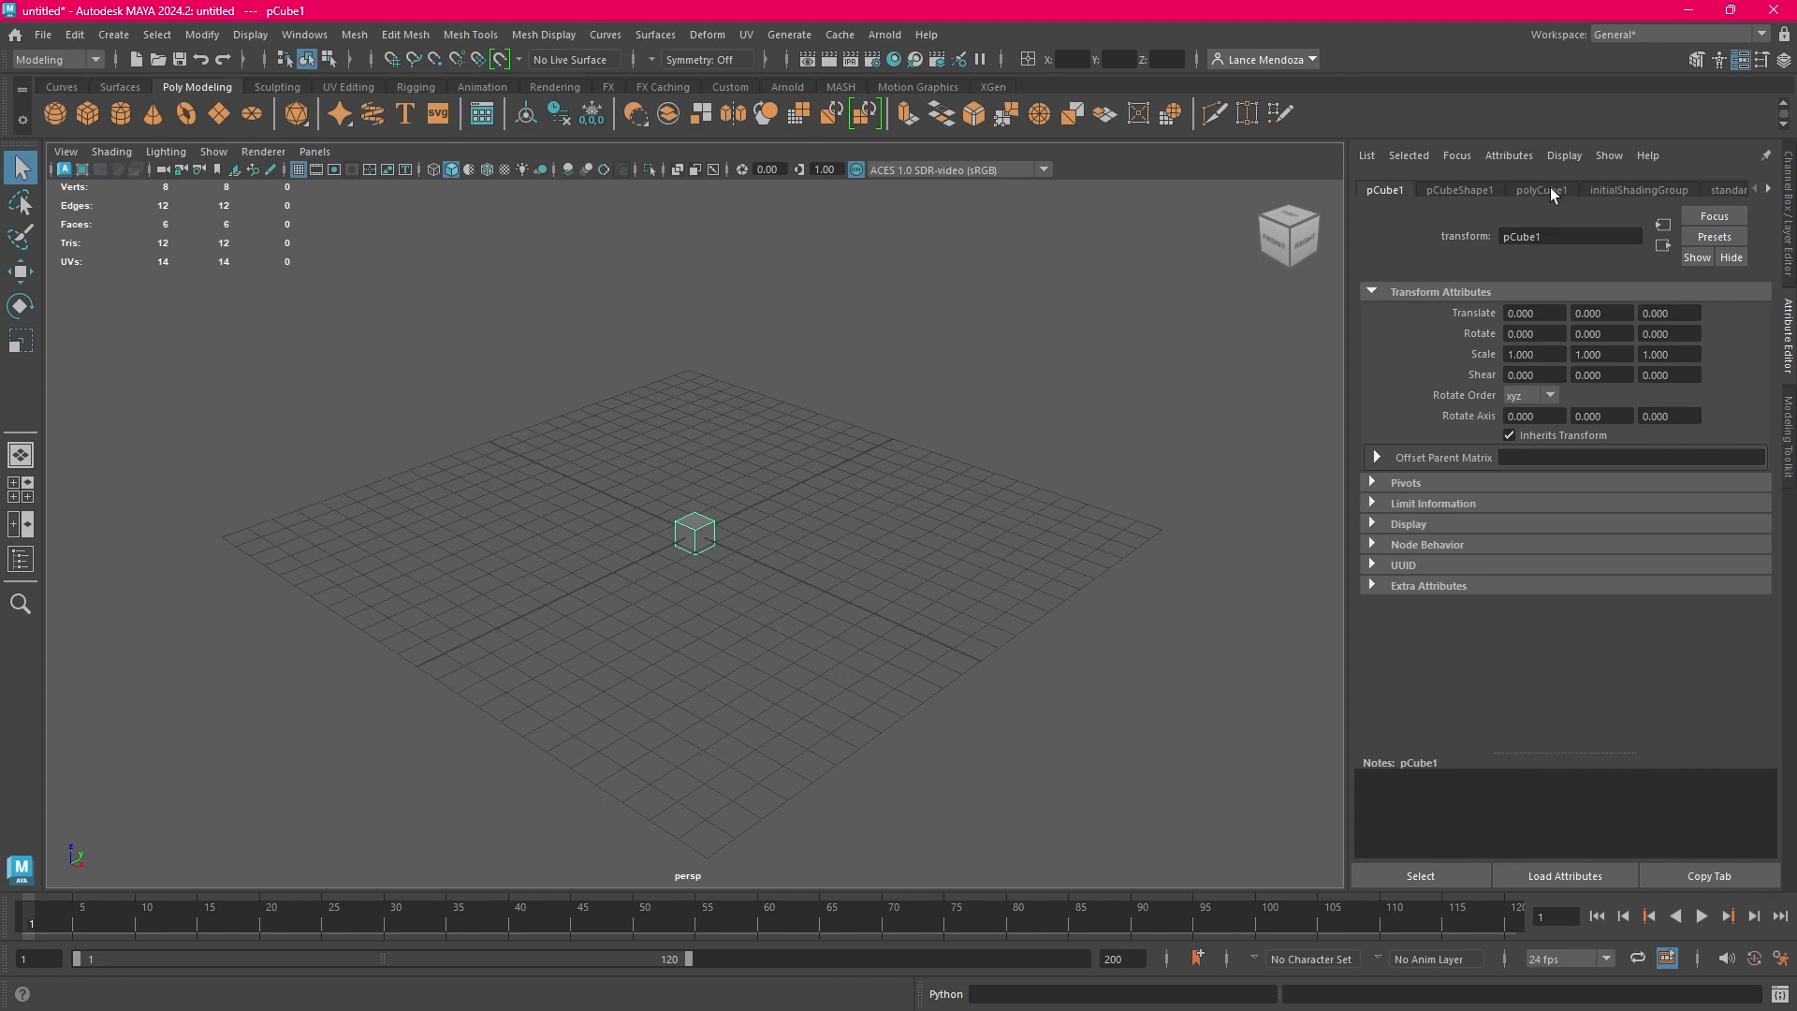
scroll(1550, 187, down, 1)
Compare the mesh and component tools in the Modeling Toolkit with the Edit Mesh and Mesh commands
click(1787, 443)
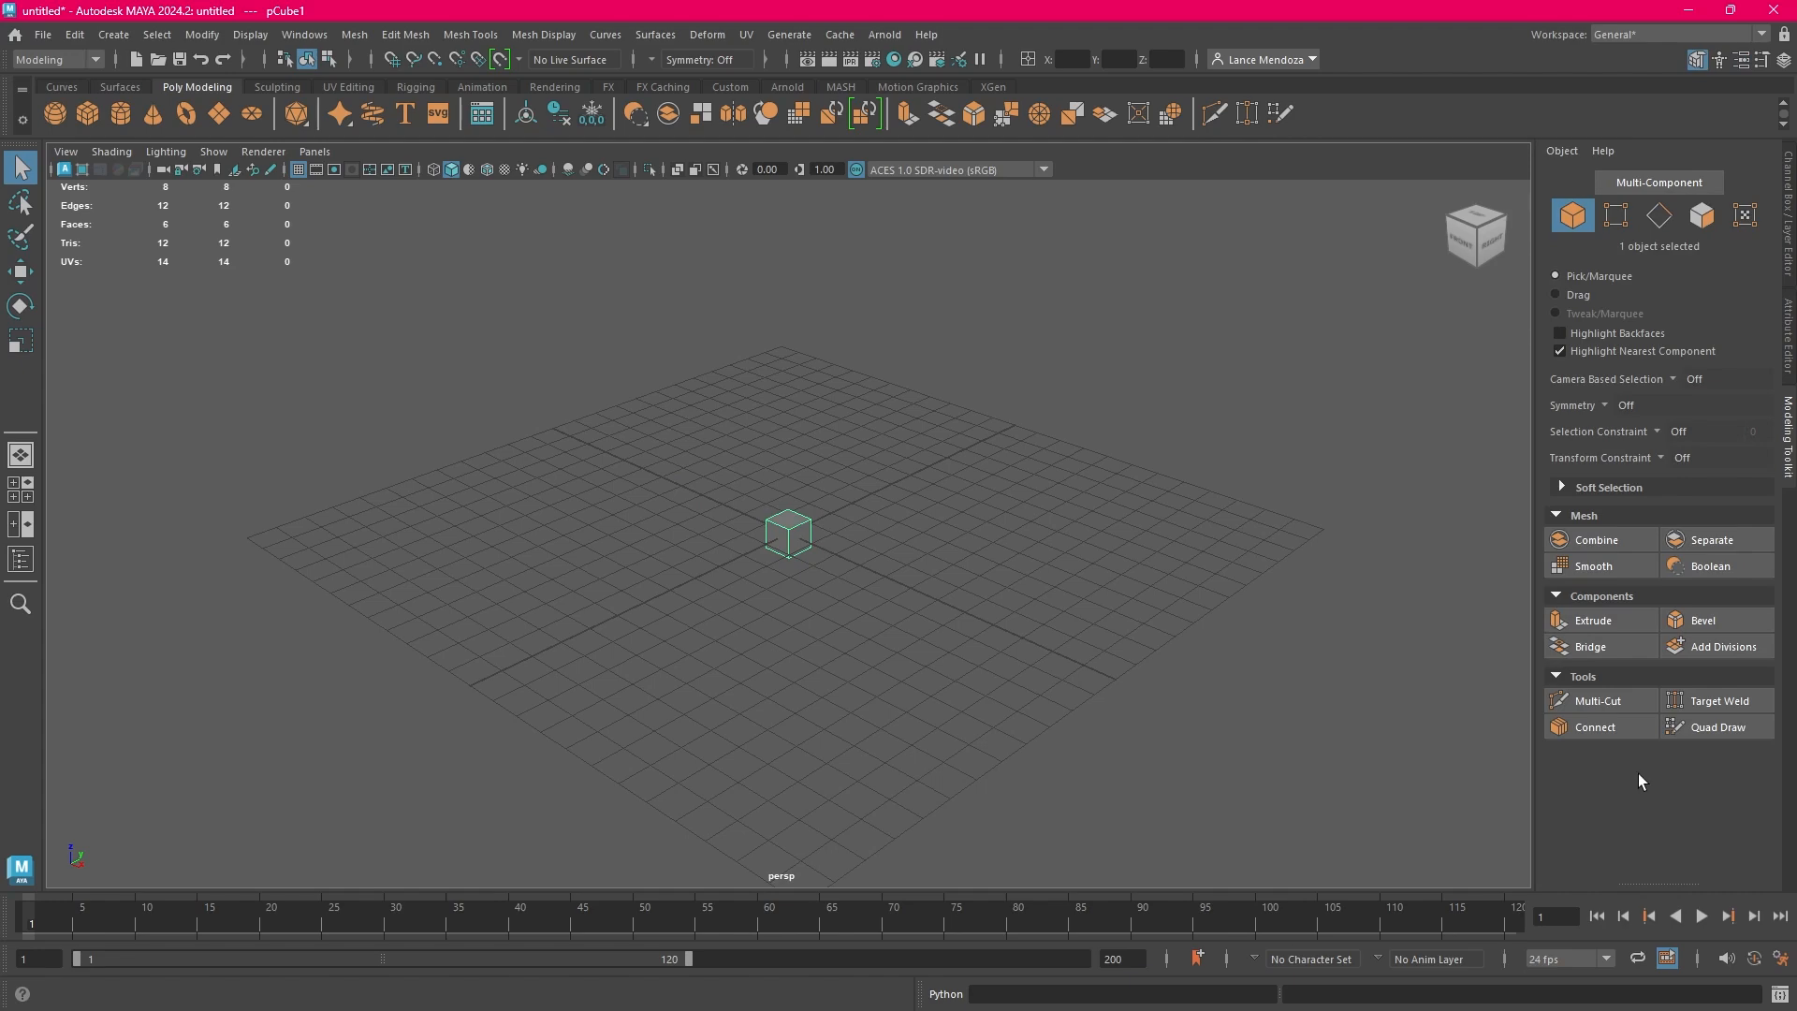
click(412, 38)
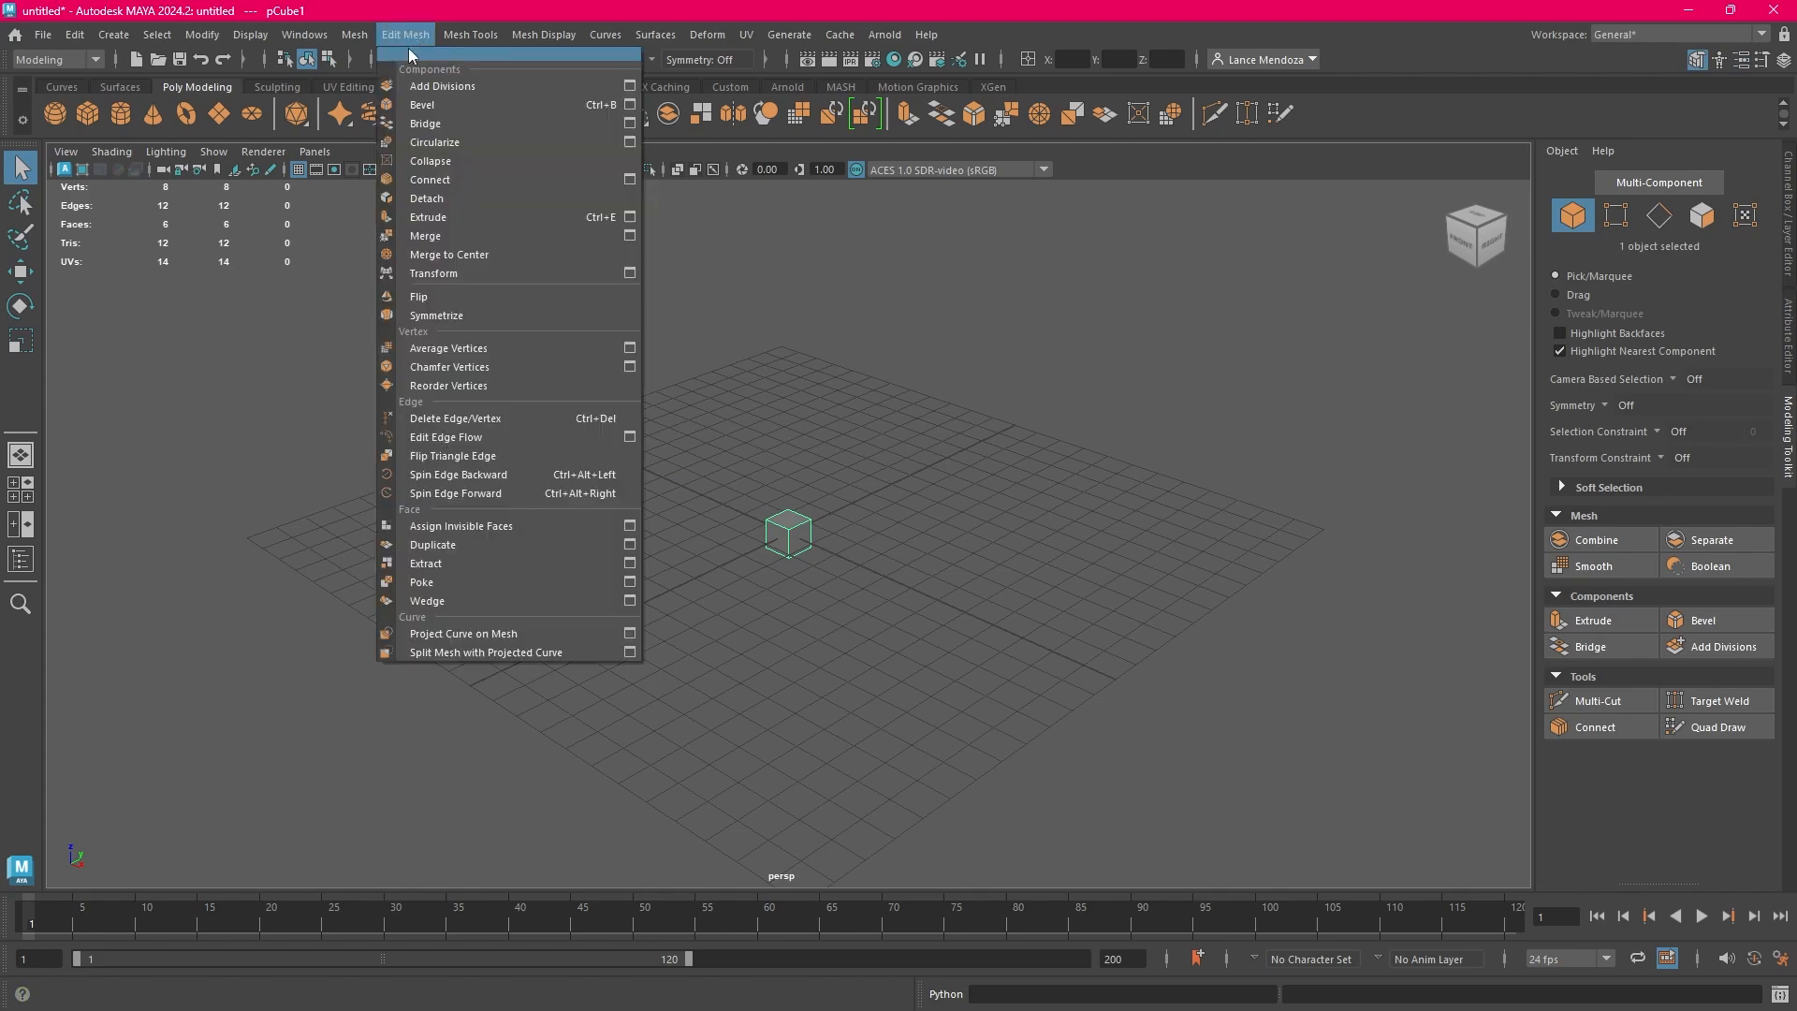
mouse_move(357, 37)
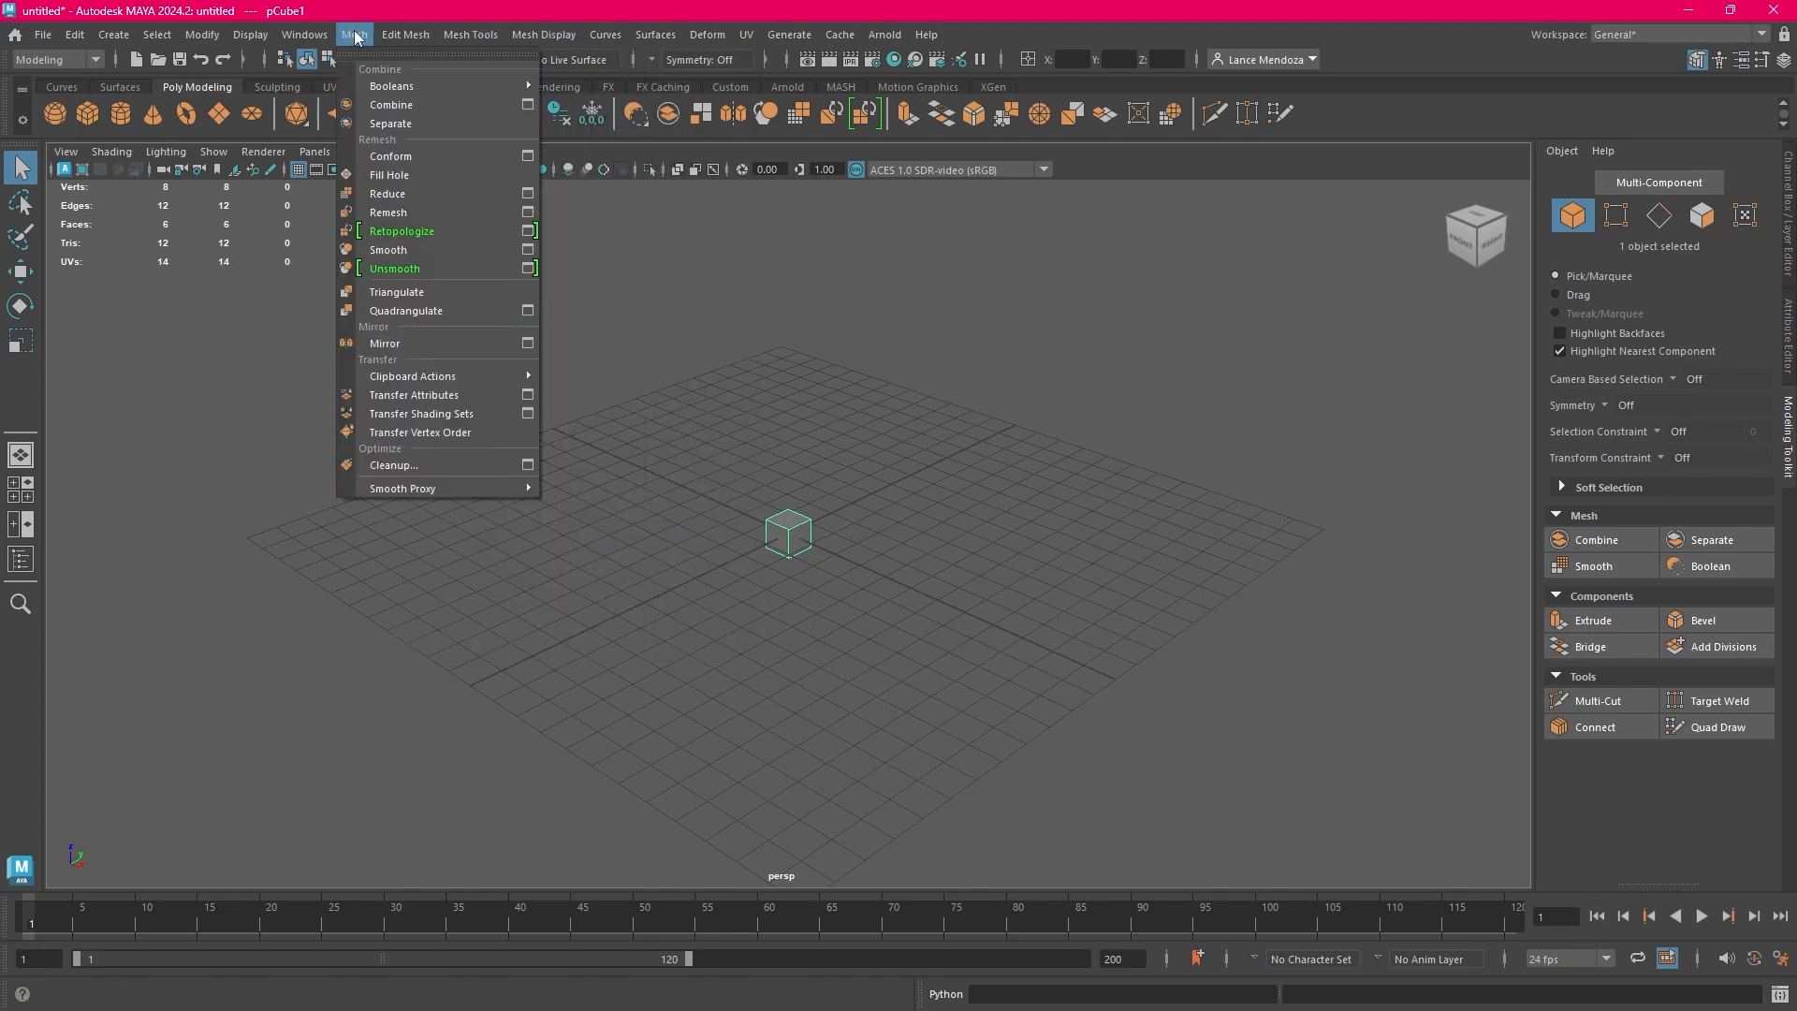
click(1626, 790)
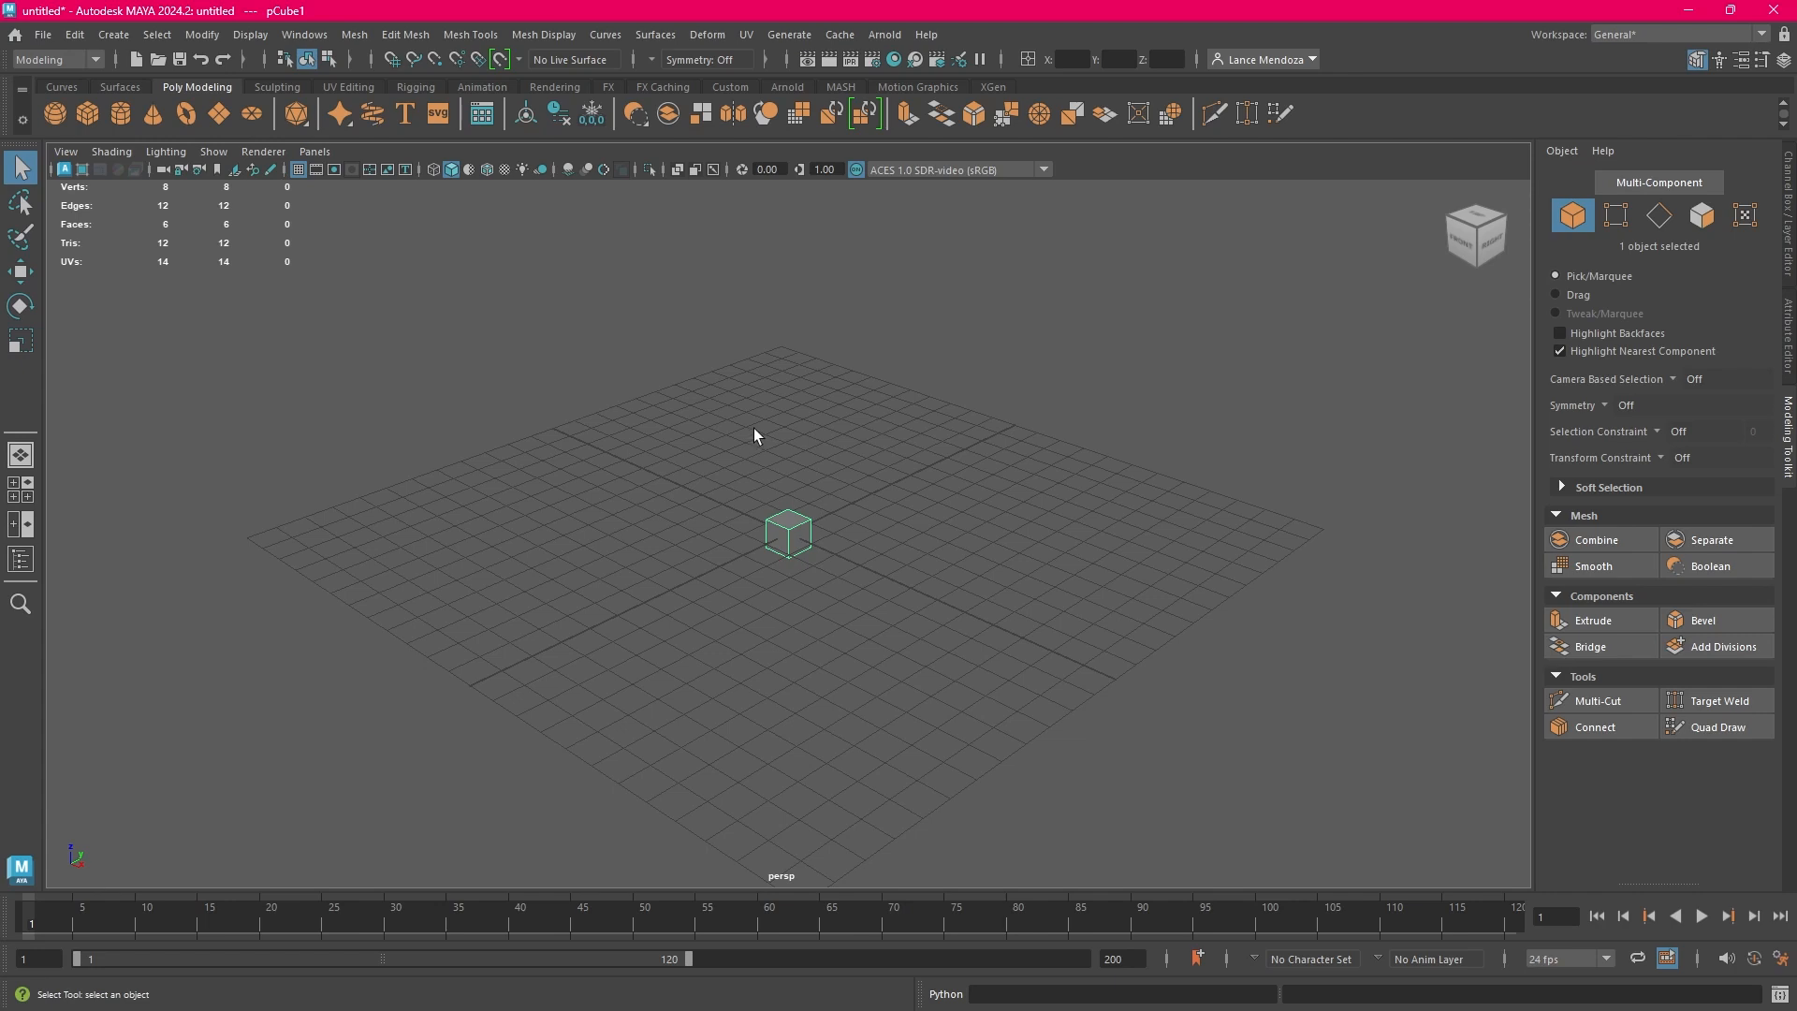
Start a new scene from the home screen without saving the current one, and repeat New Scene from the main workspace
click(895, 419)
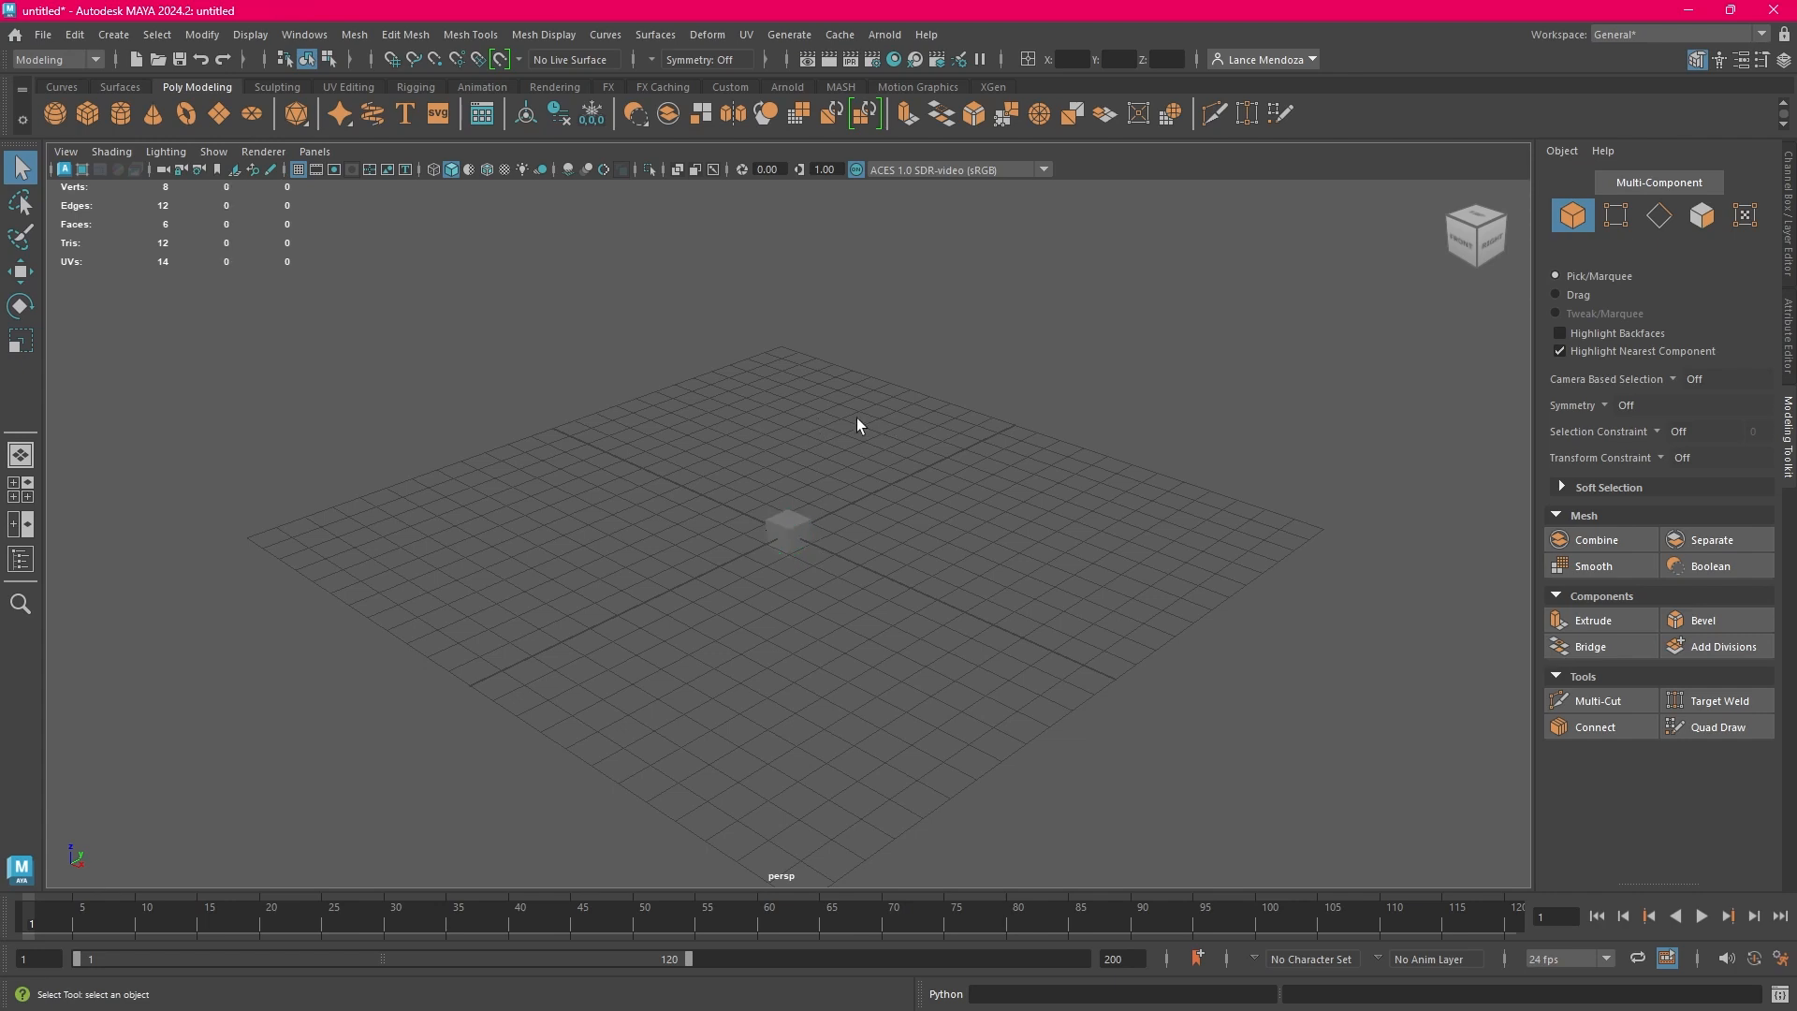
click(15, 39)
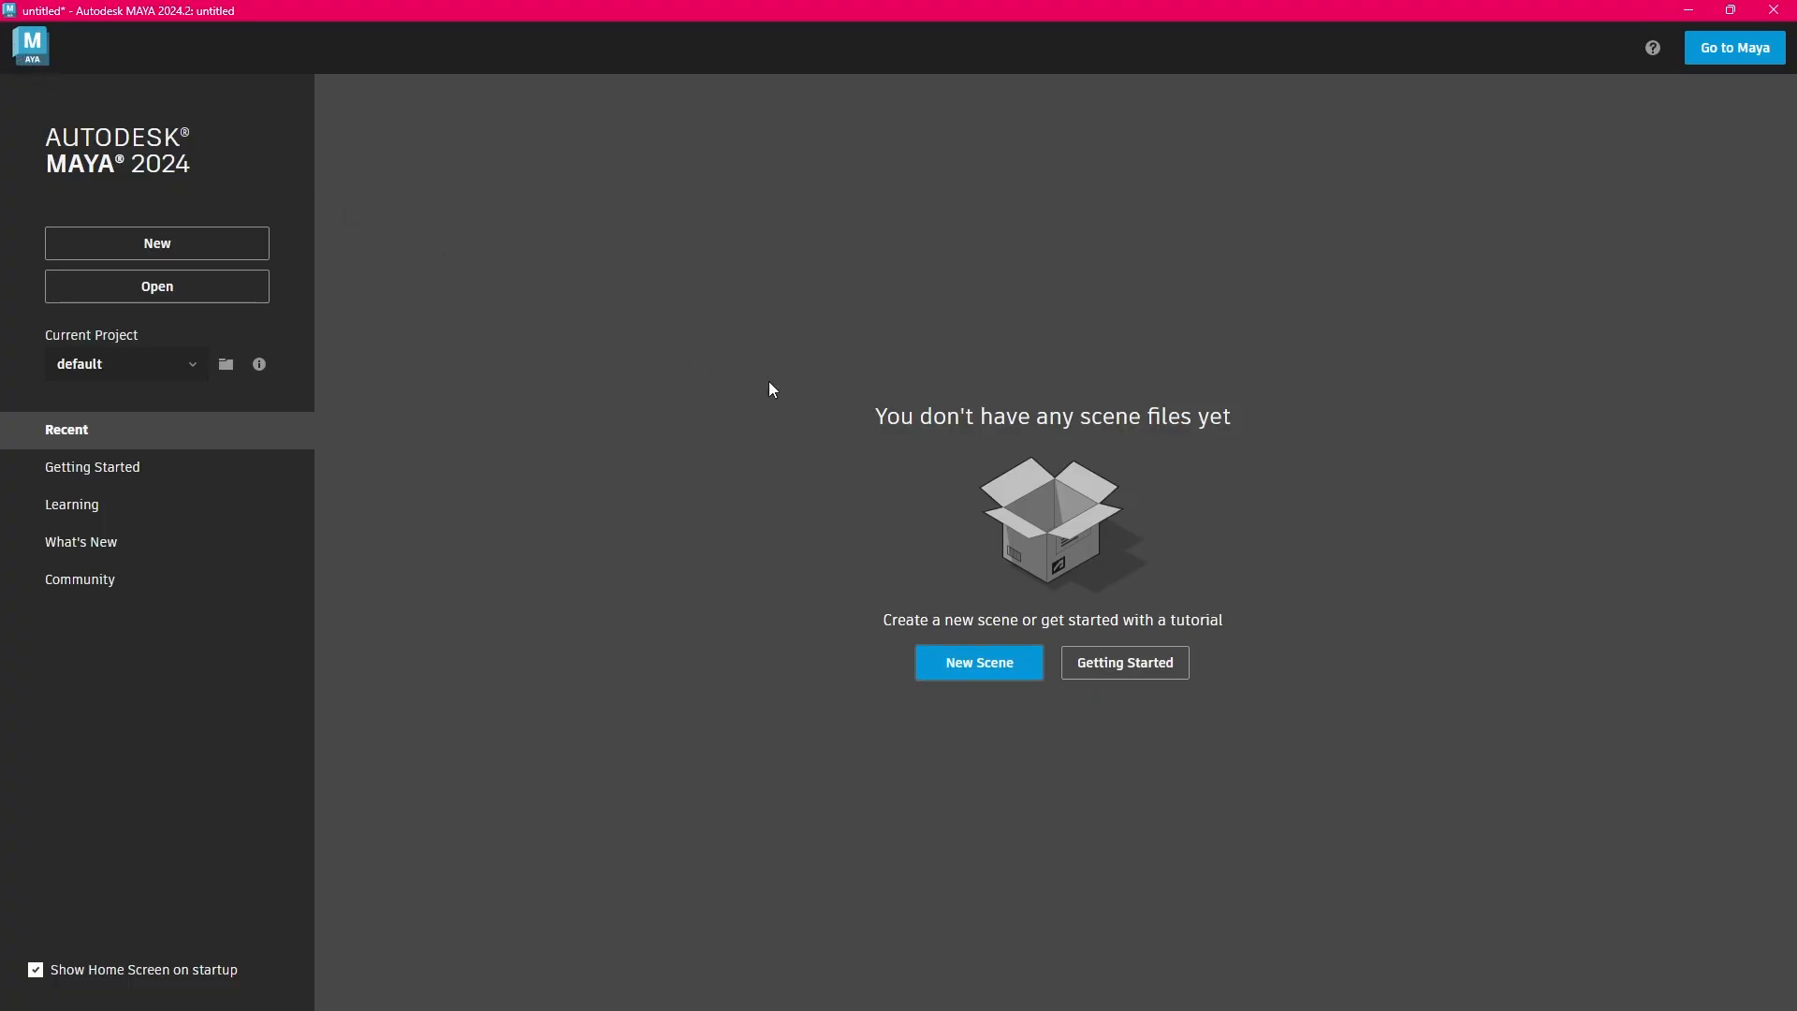
click(1000, 667)
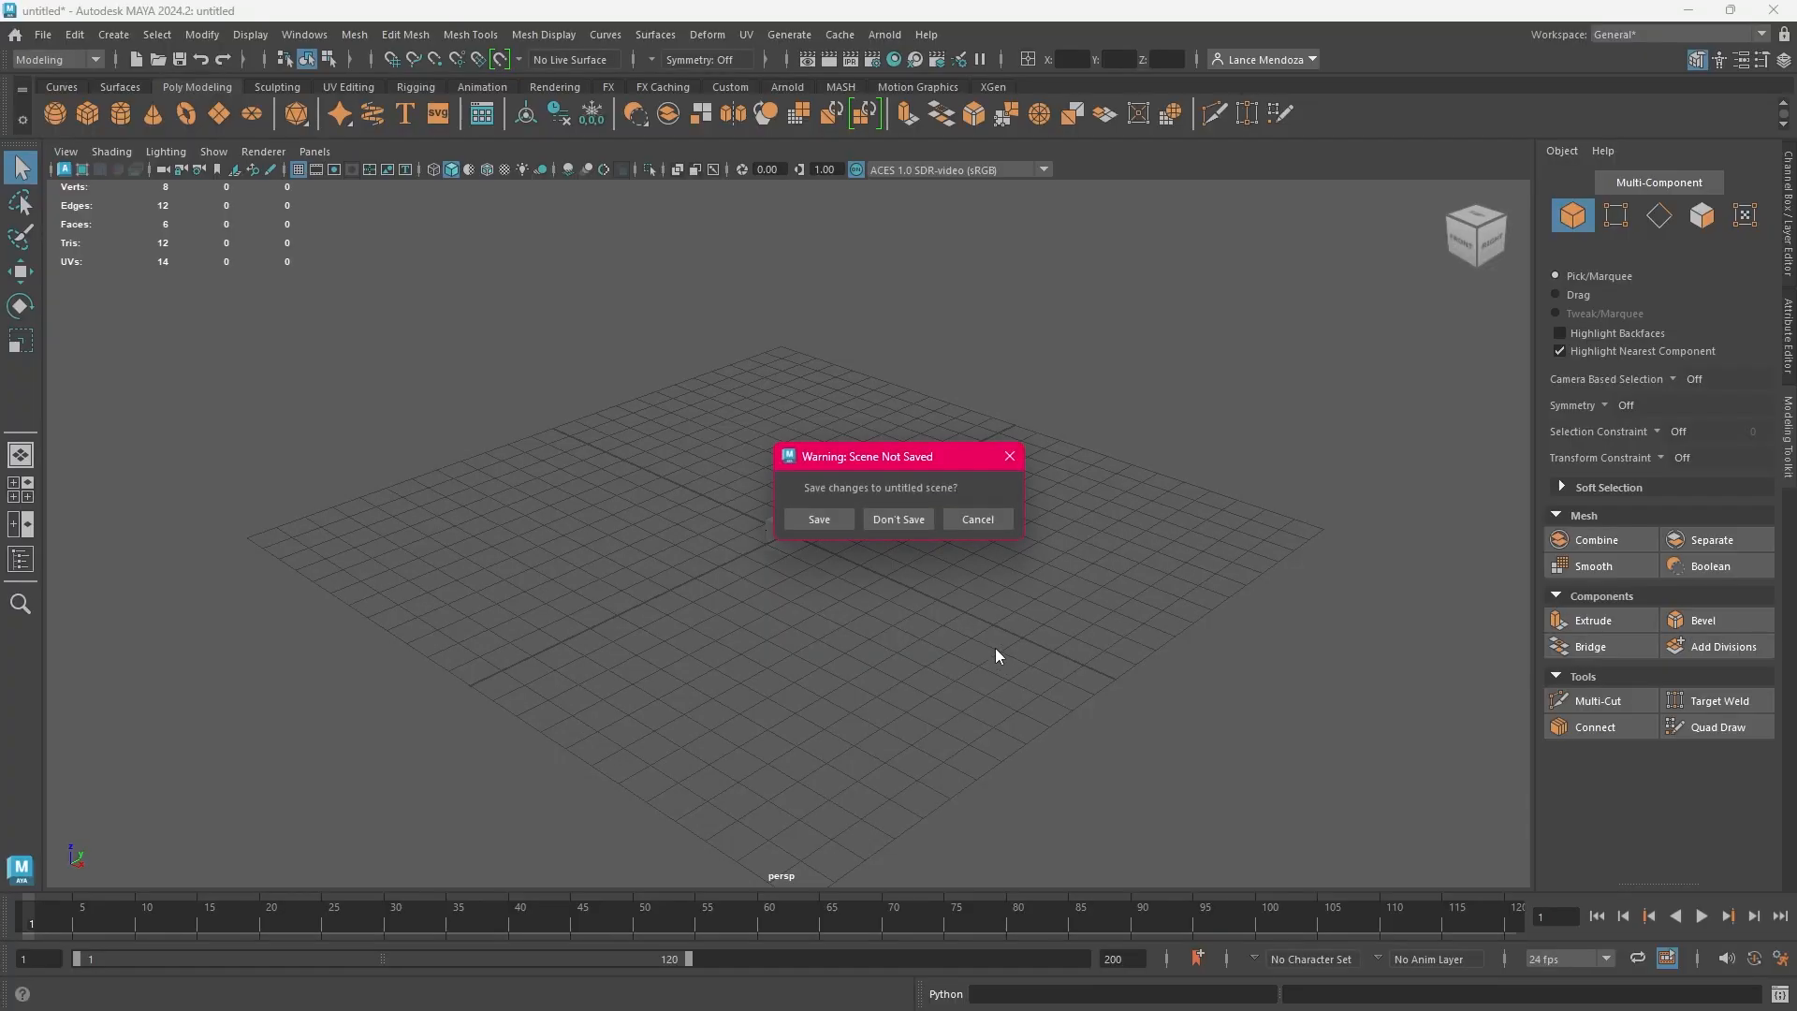
click(903, 524)
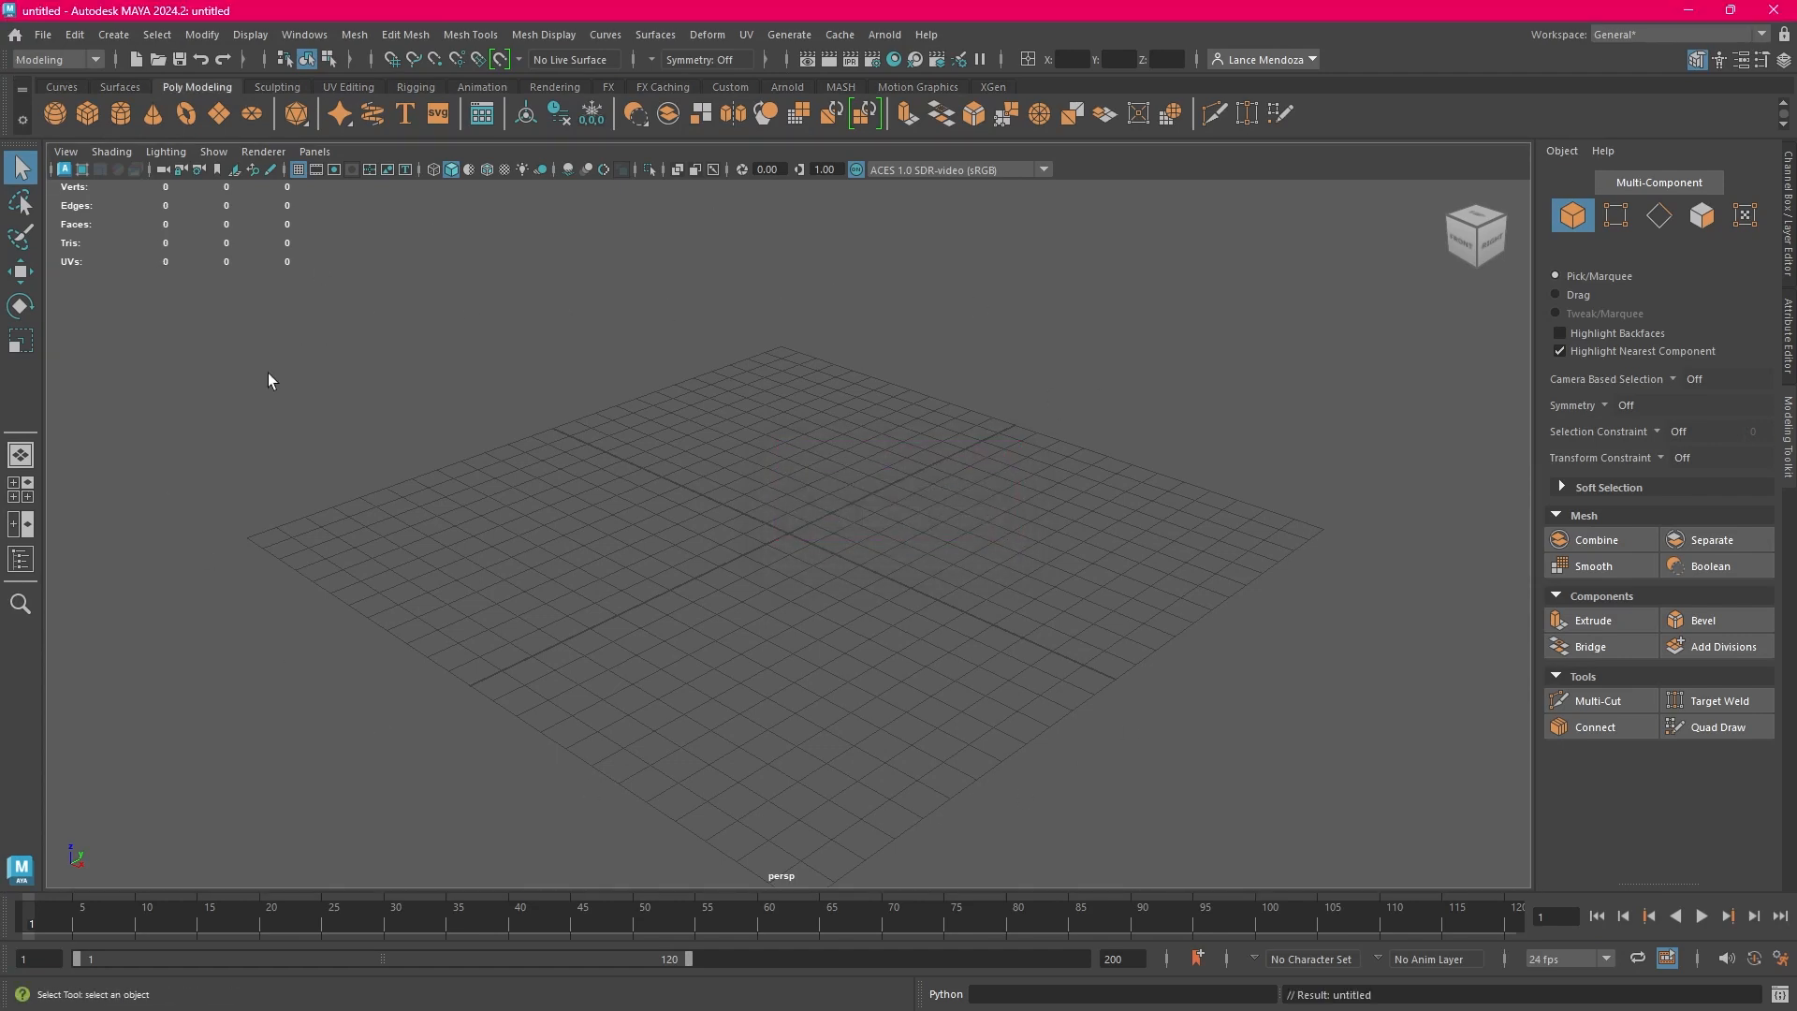
click(40, 36)
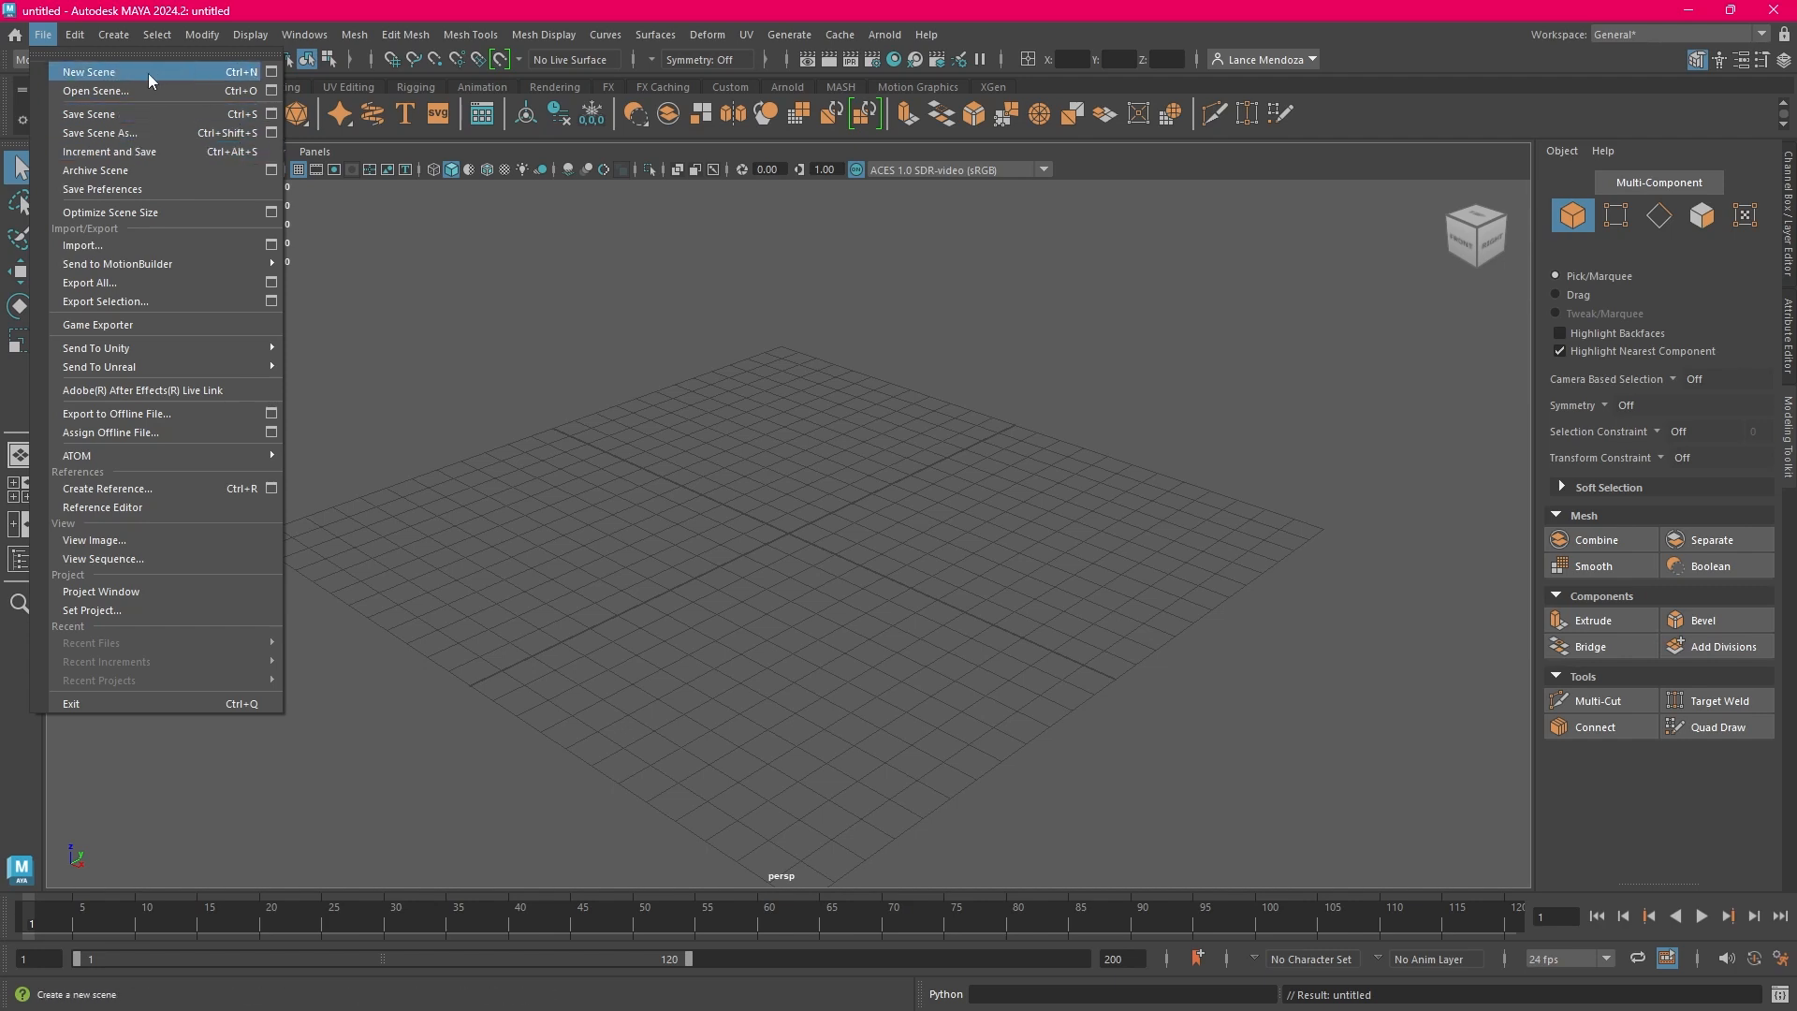
click(92, 77)
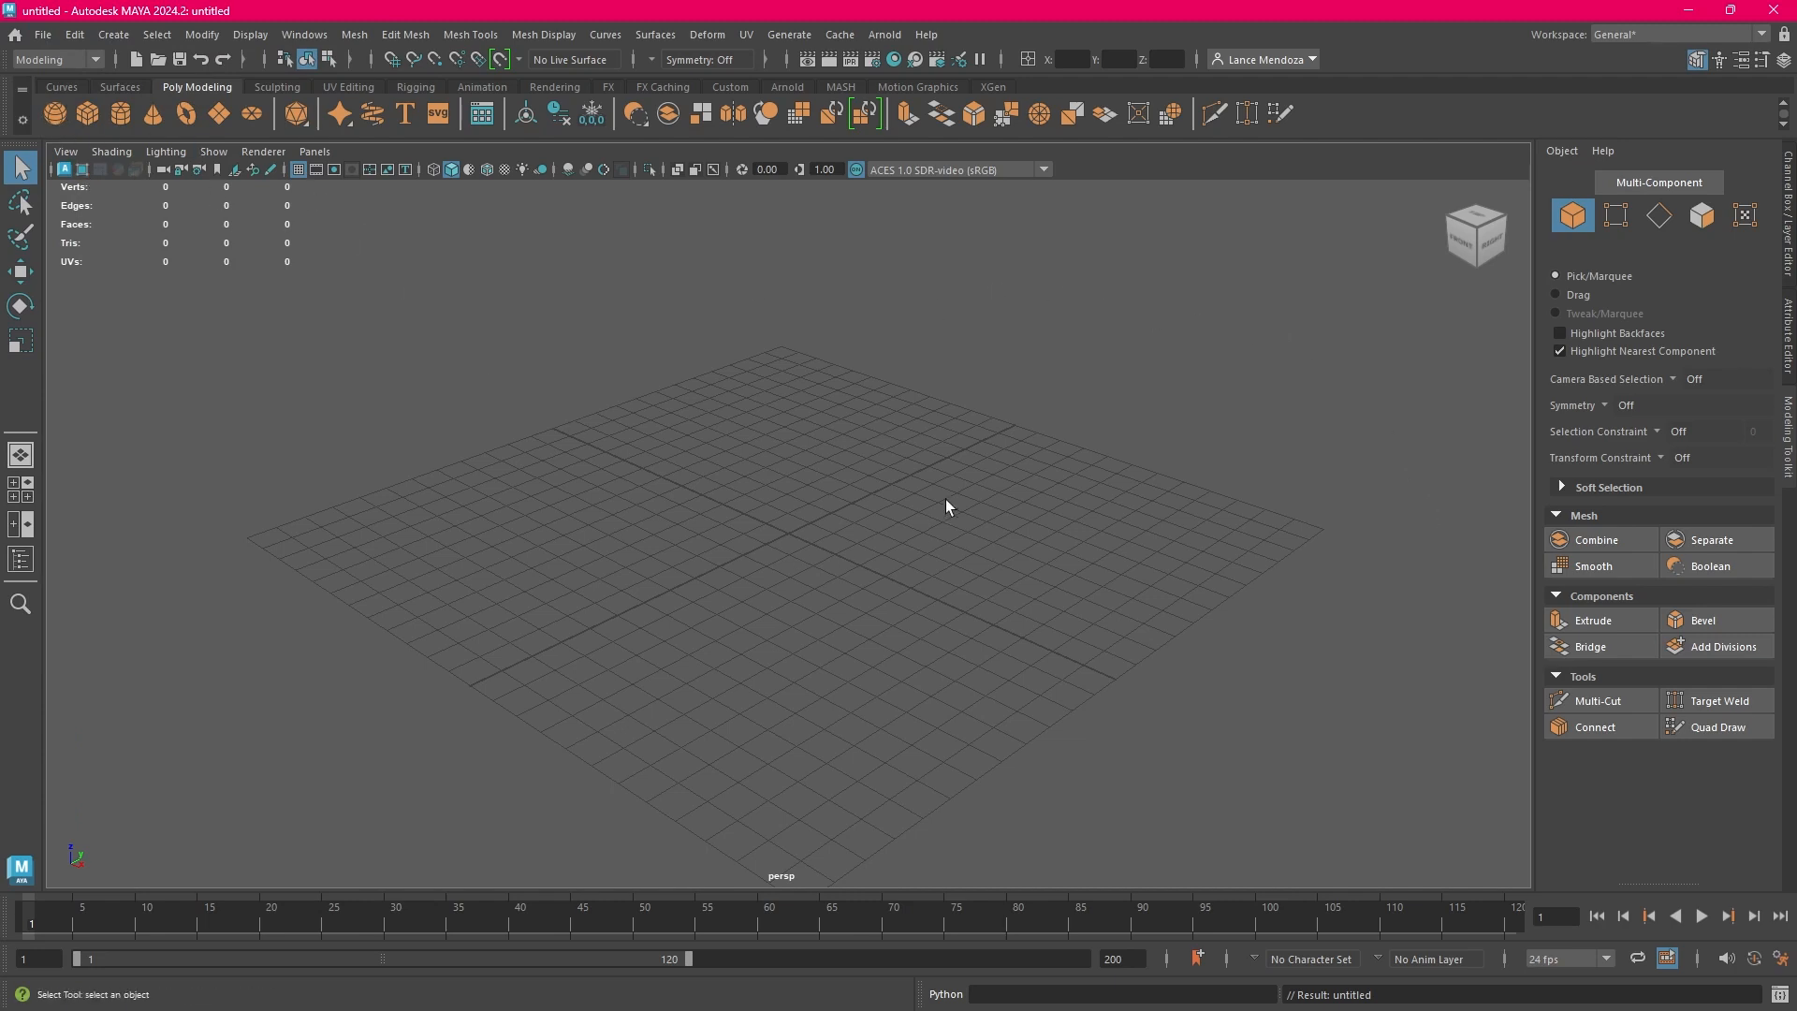
Create a polygon cube at the origin, and select and delete it
click(83, 116)
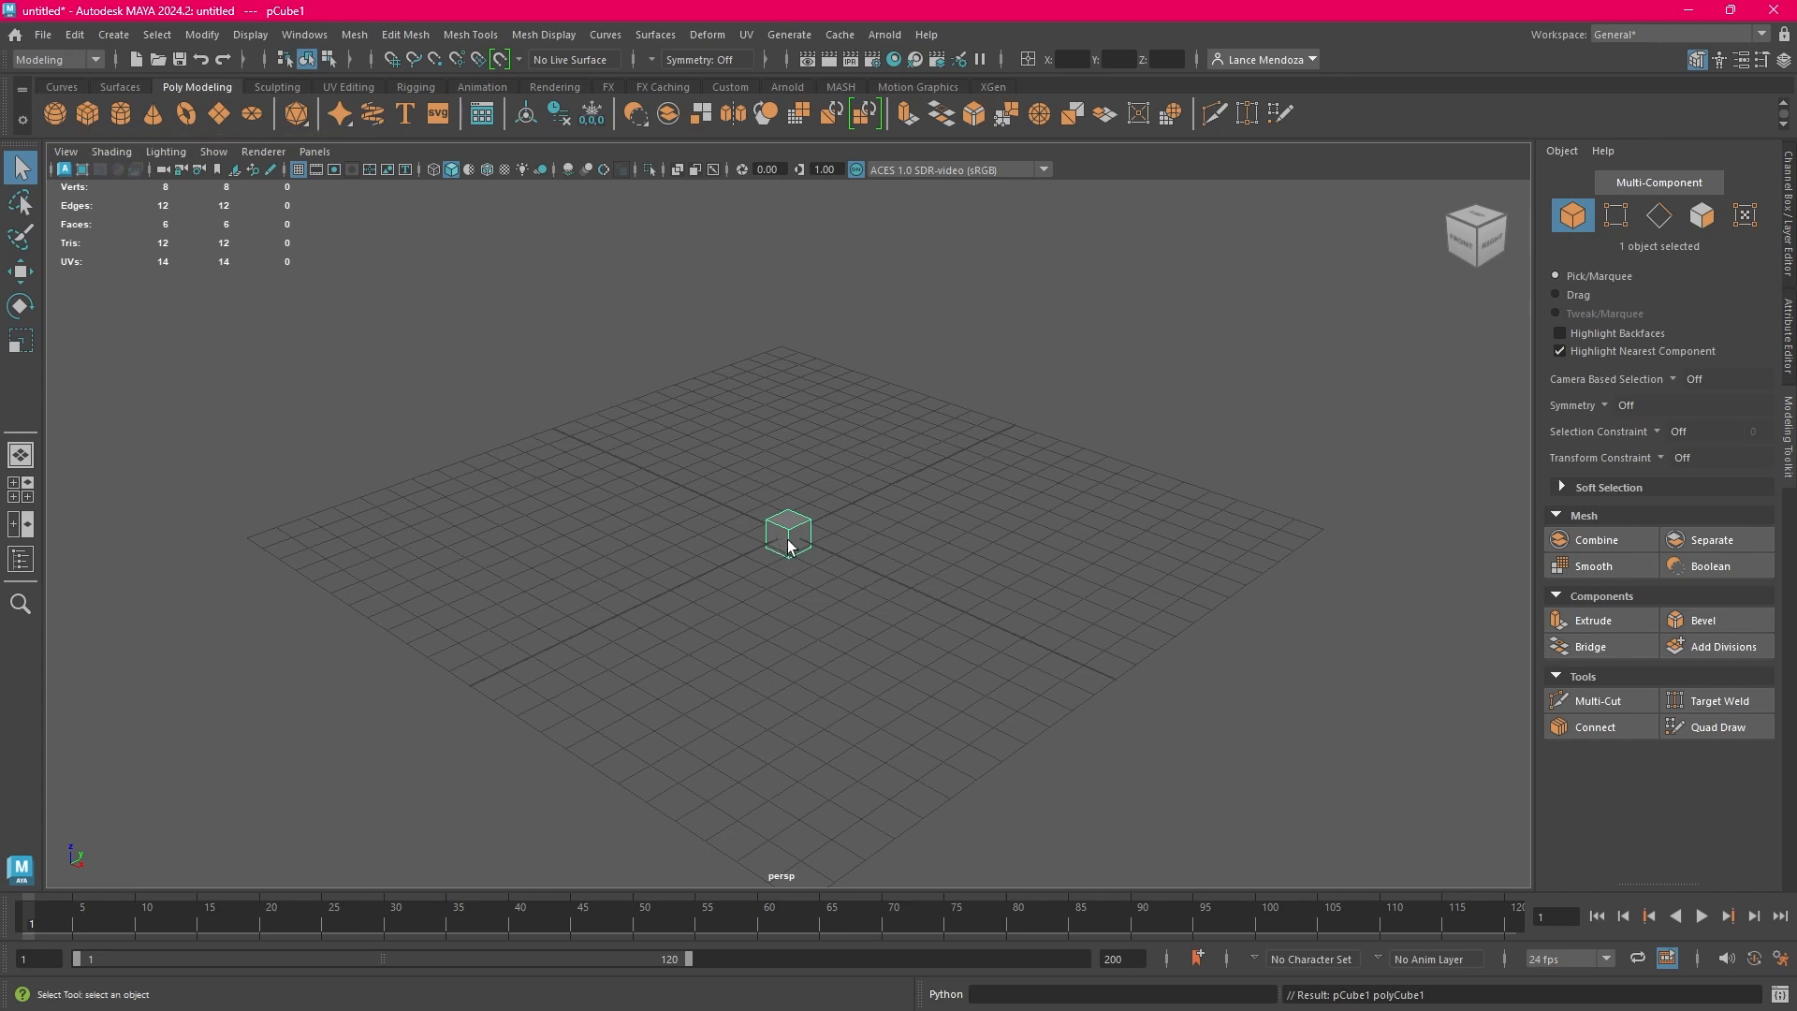
drag(687, 434, 879, 592)
click(840, 580)
click(788, 533)
click(87, 36)
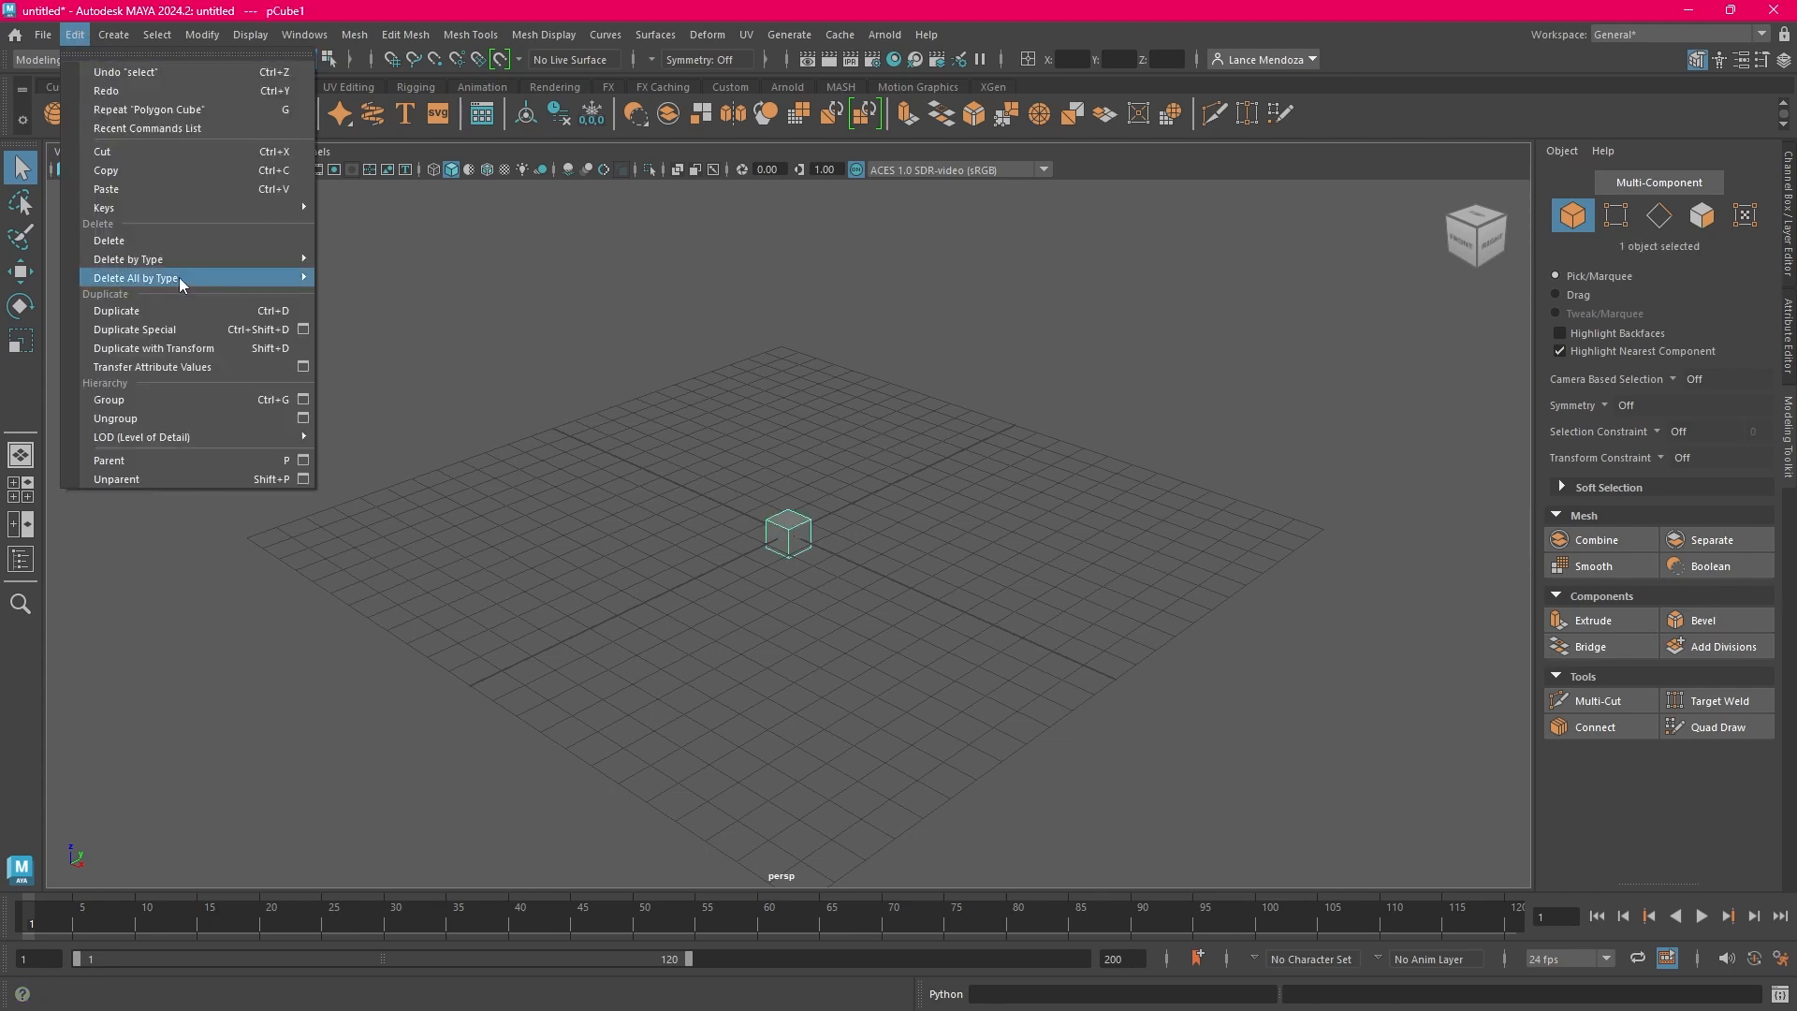
click(195, 242)
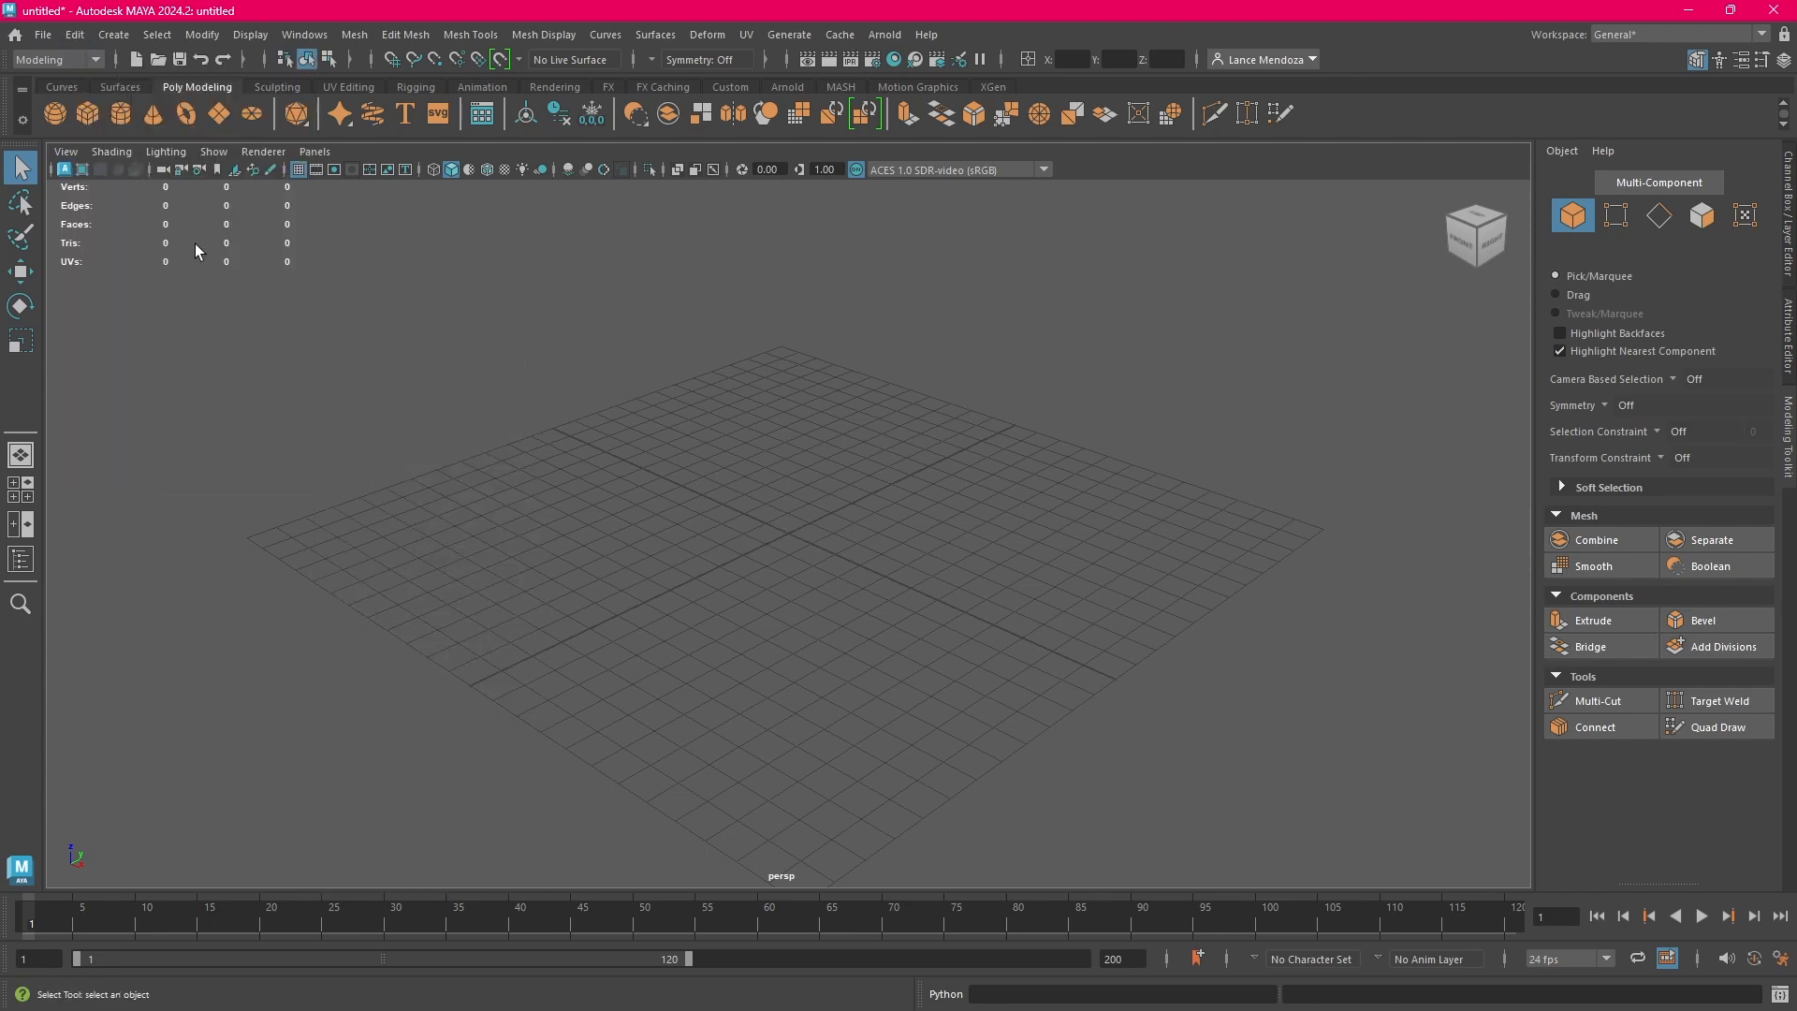
Create another polygon cube at the origin, and replace the scene with a new one without saving the changes
click(91, 114)
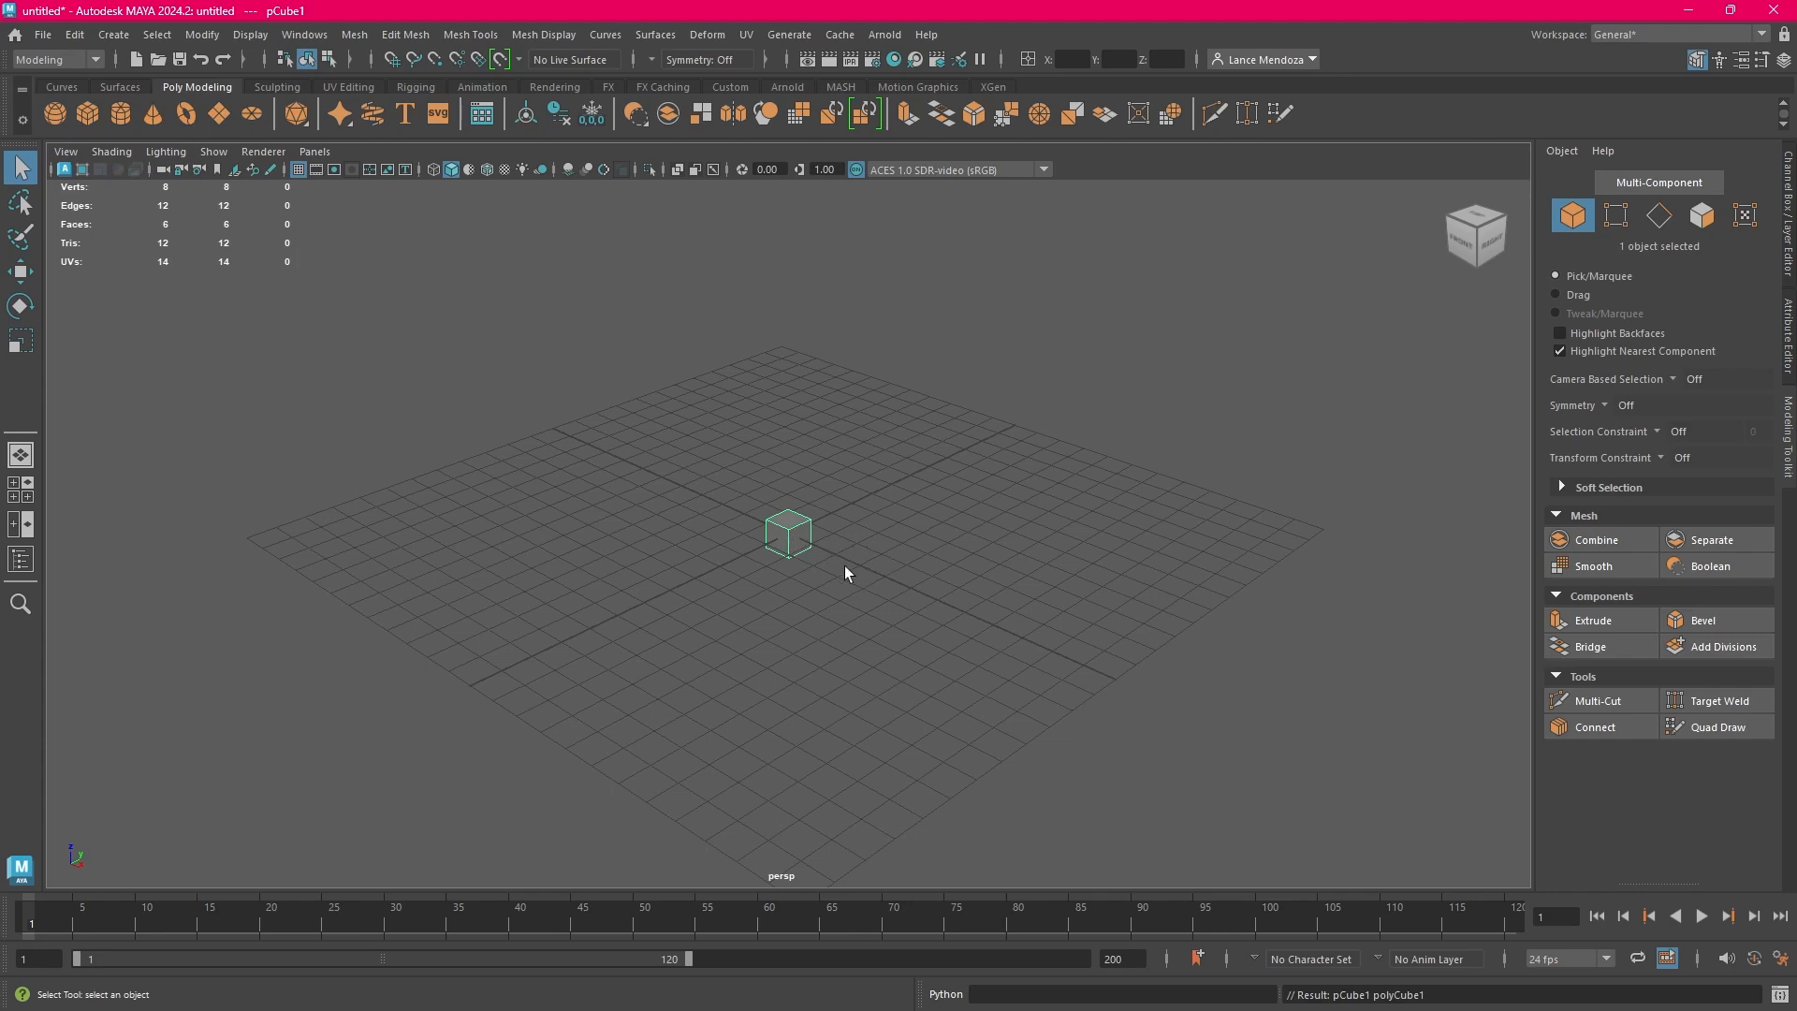
click(43, 35)
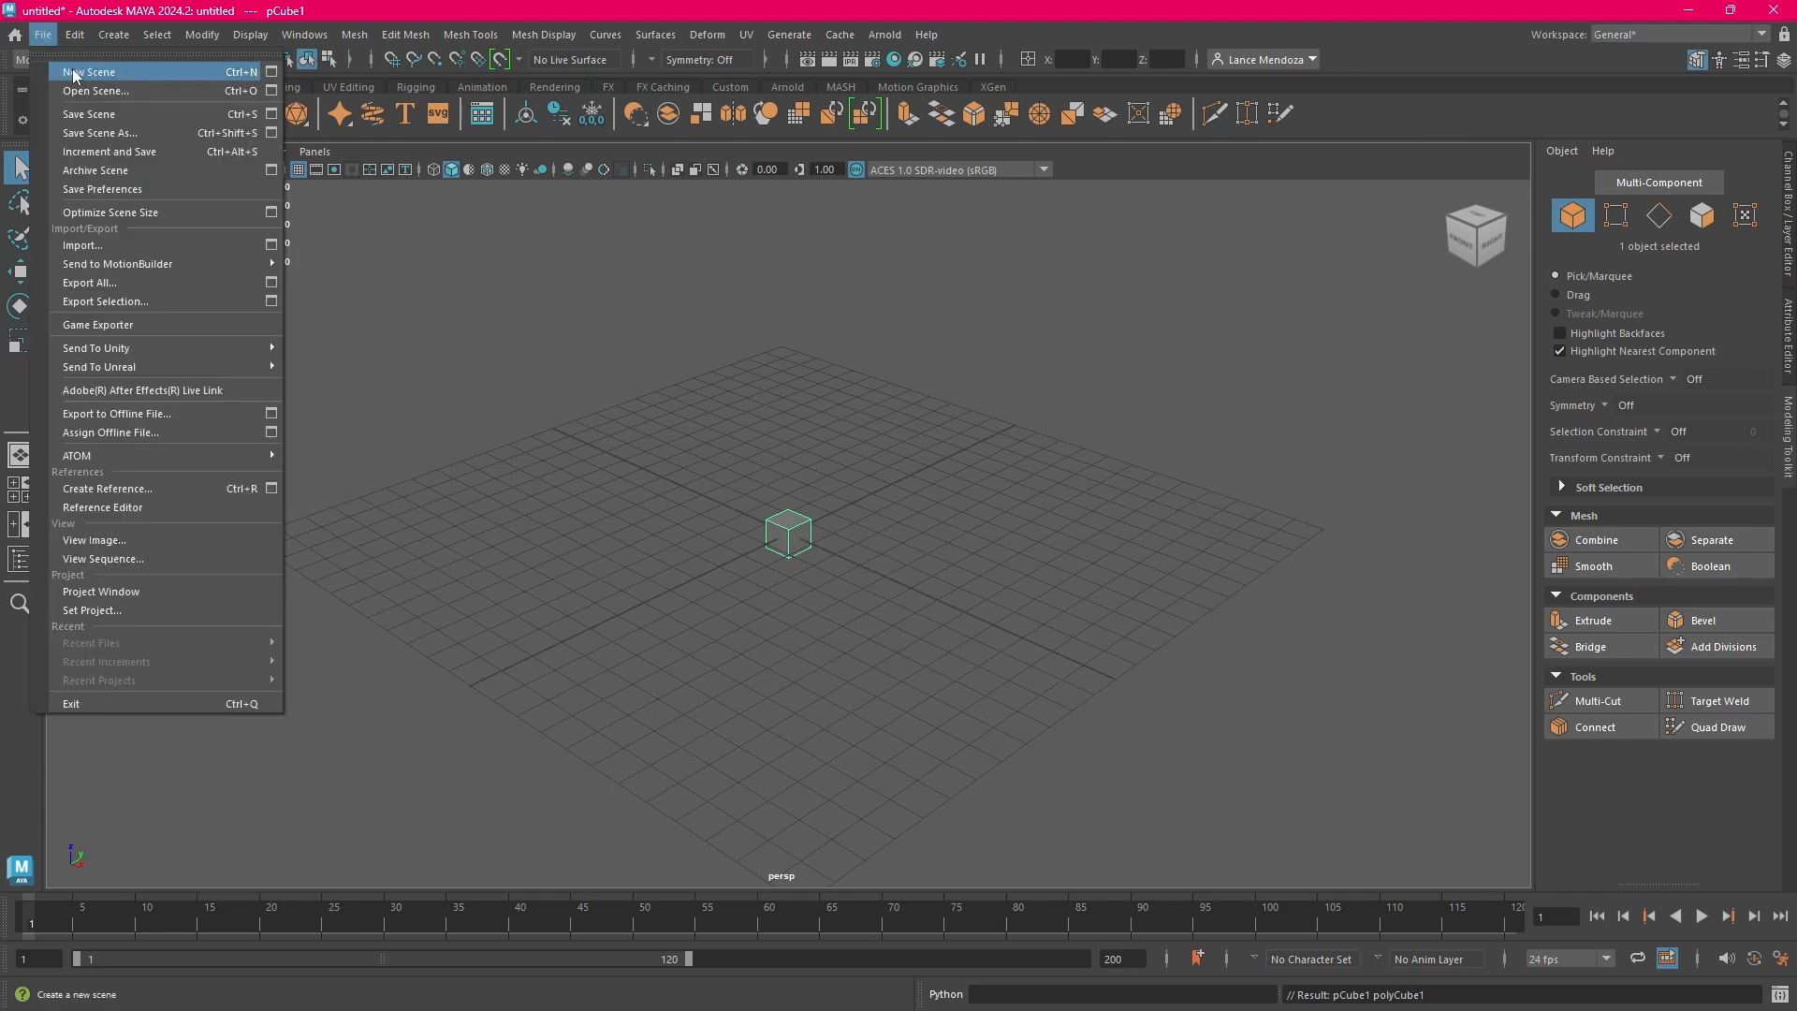
click(74, 73)
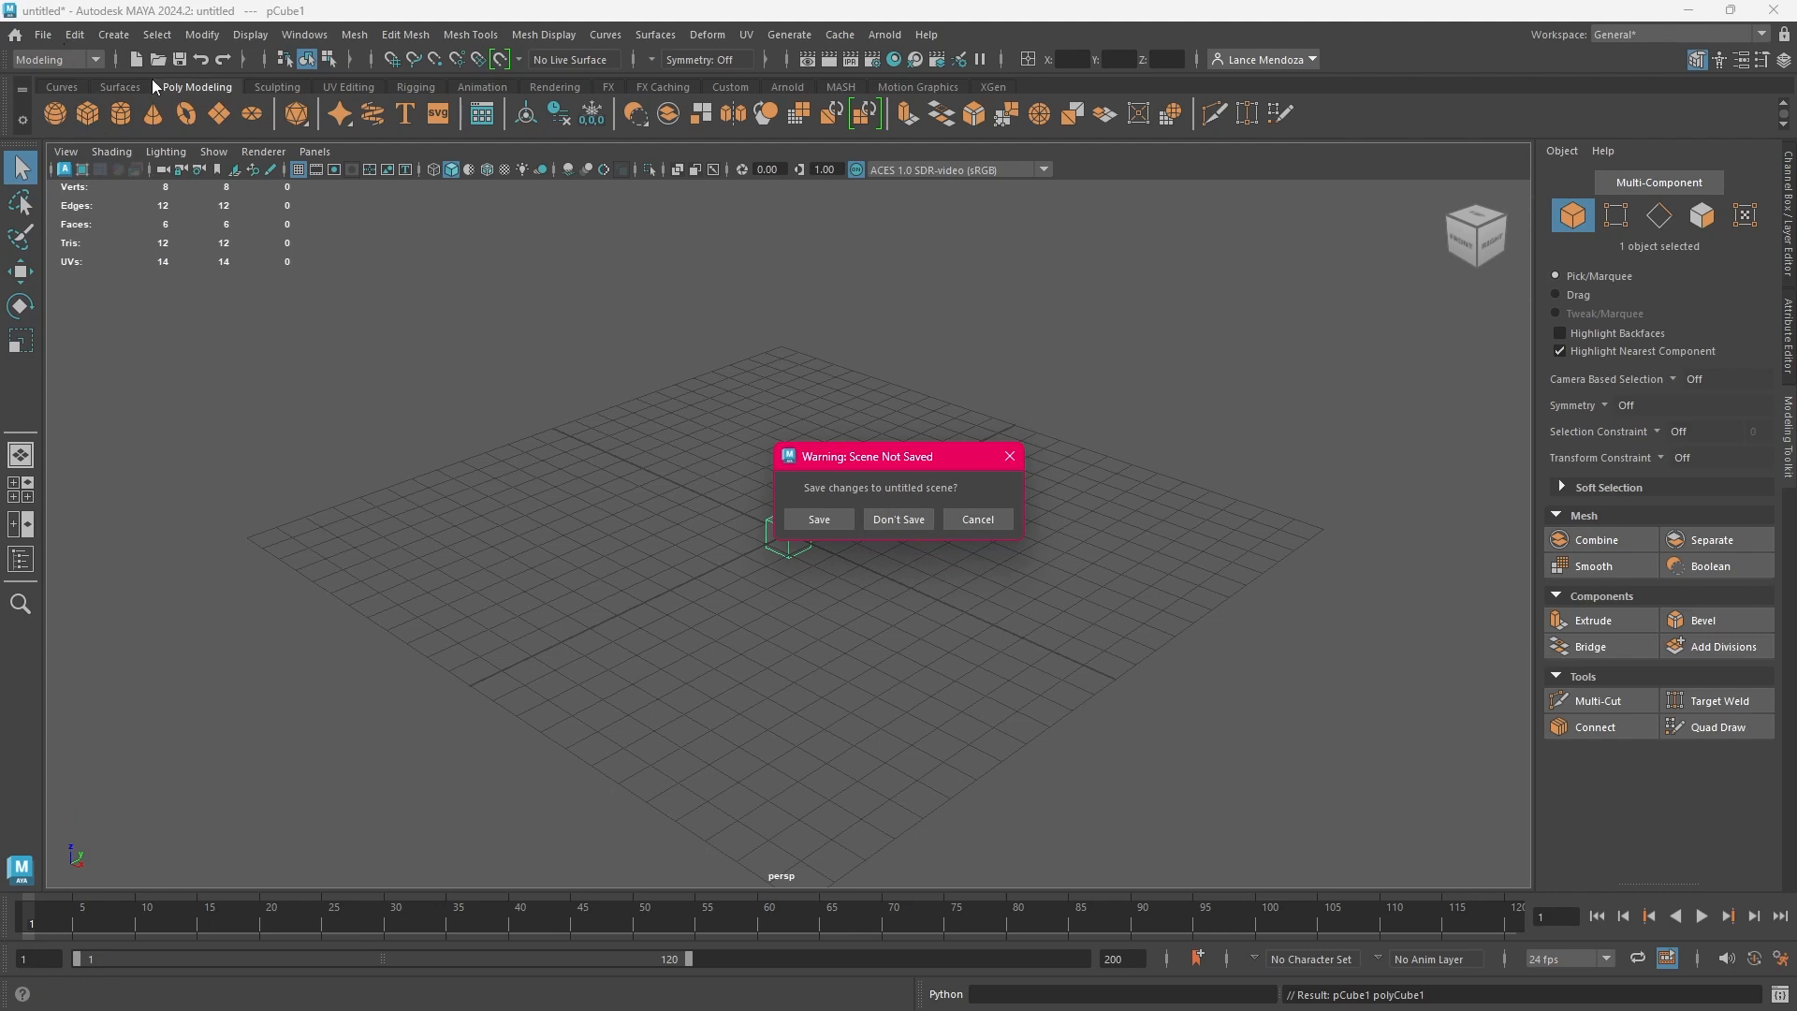
click(973, 521)
click(43, 34)
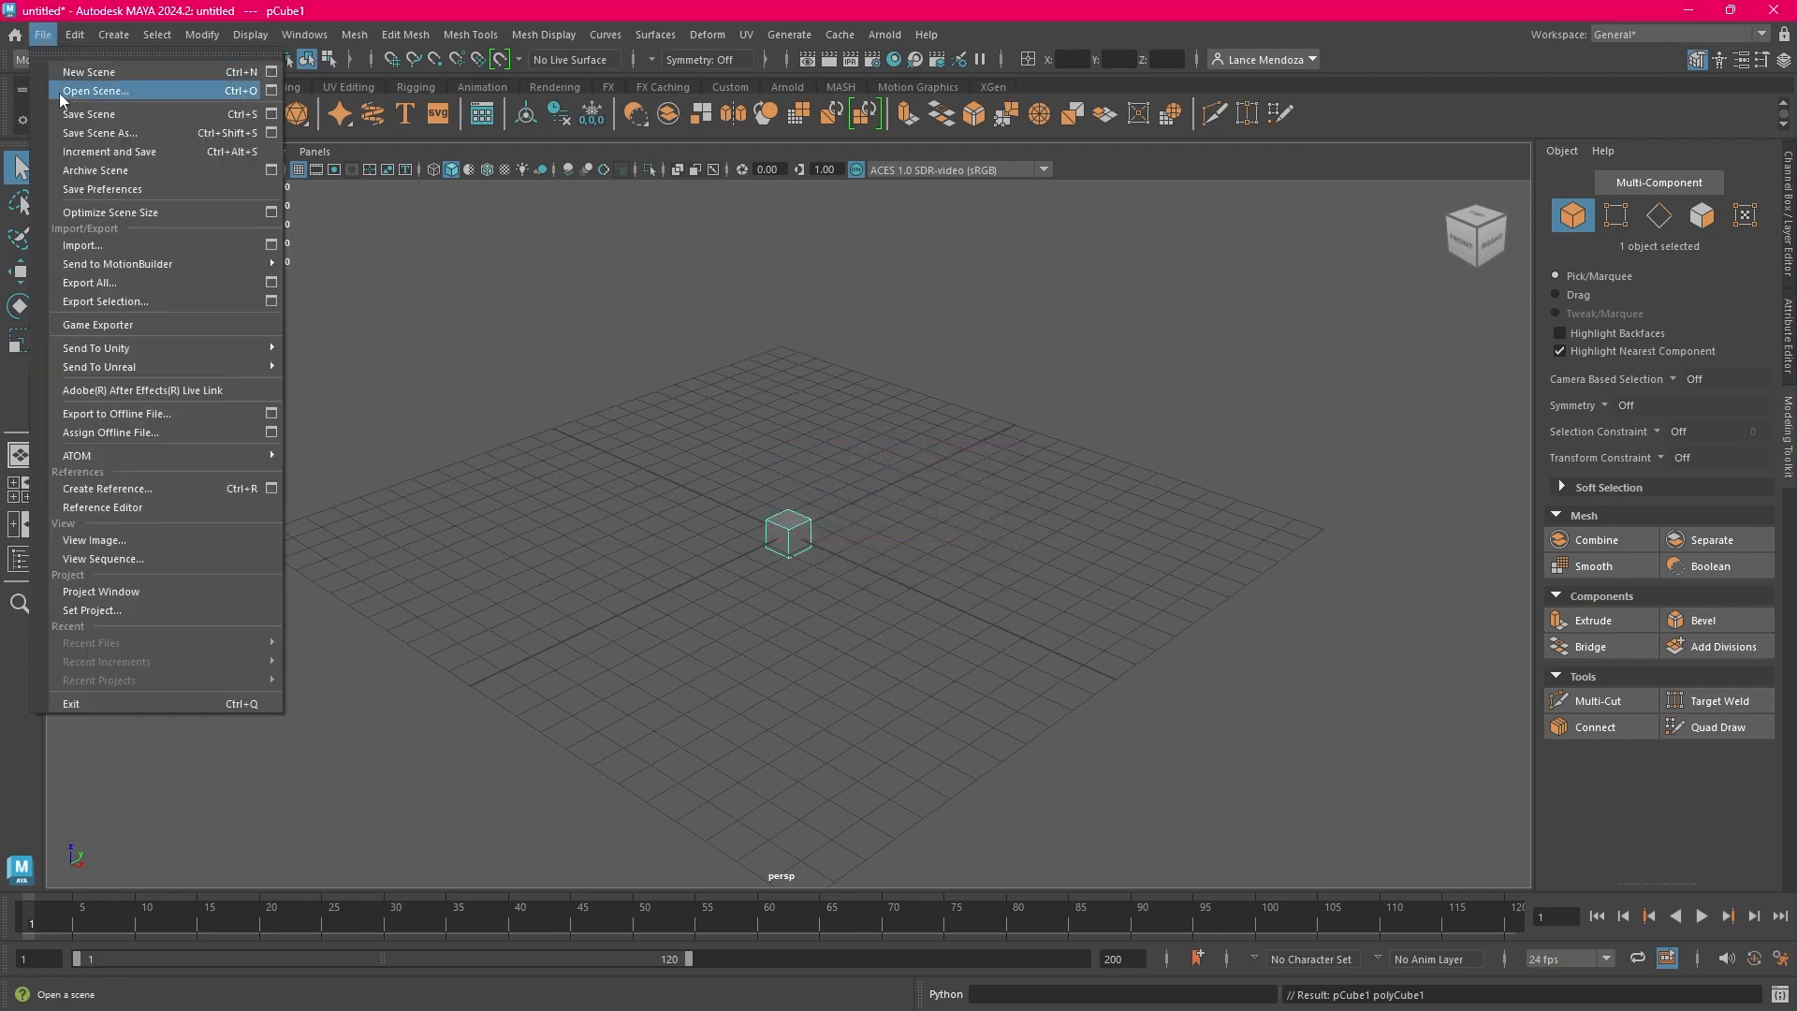
click(111, 69)
click(906, 520)
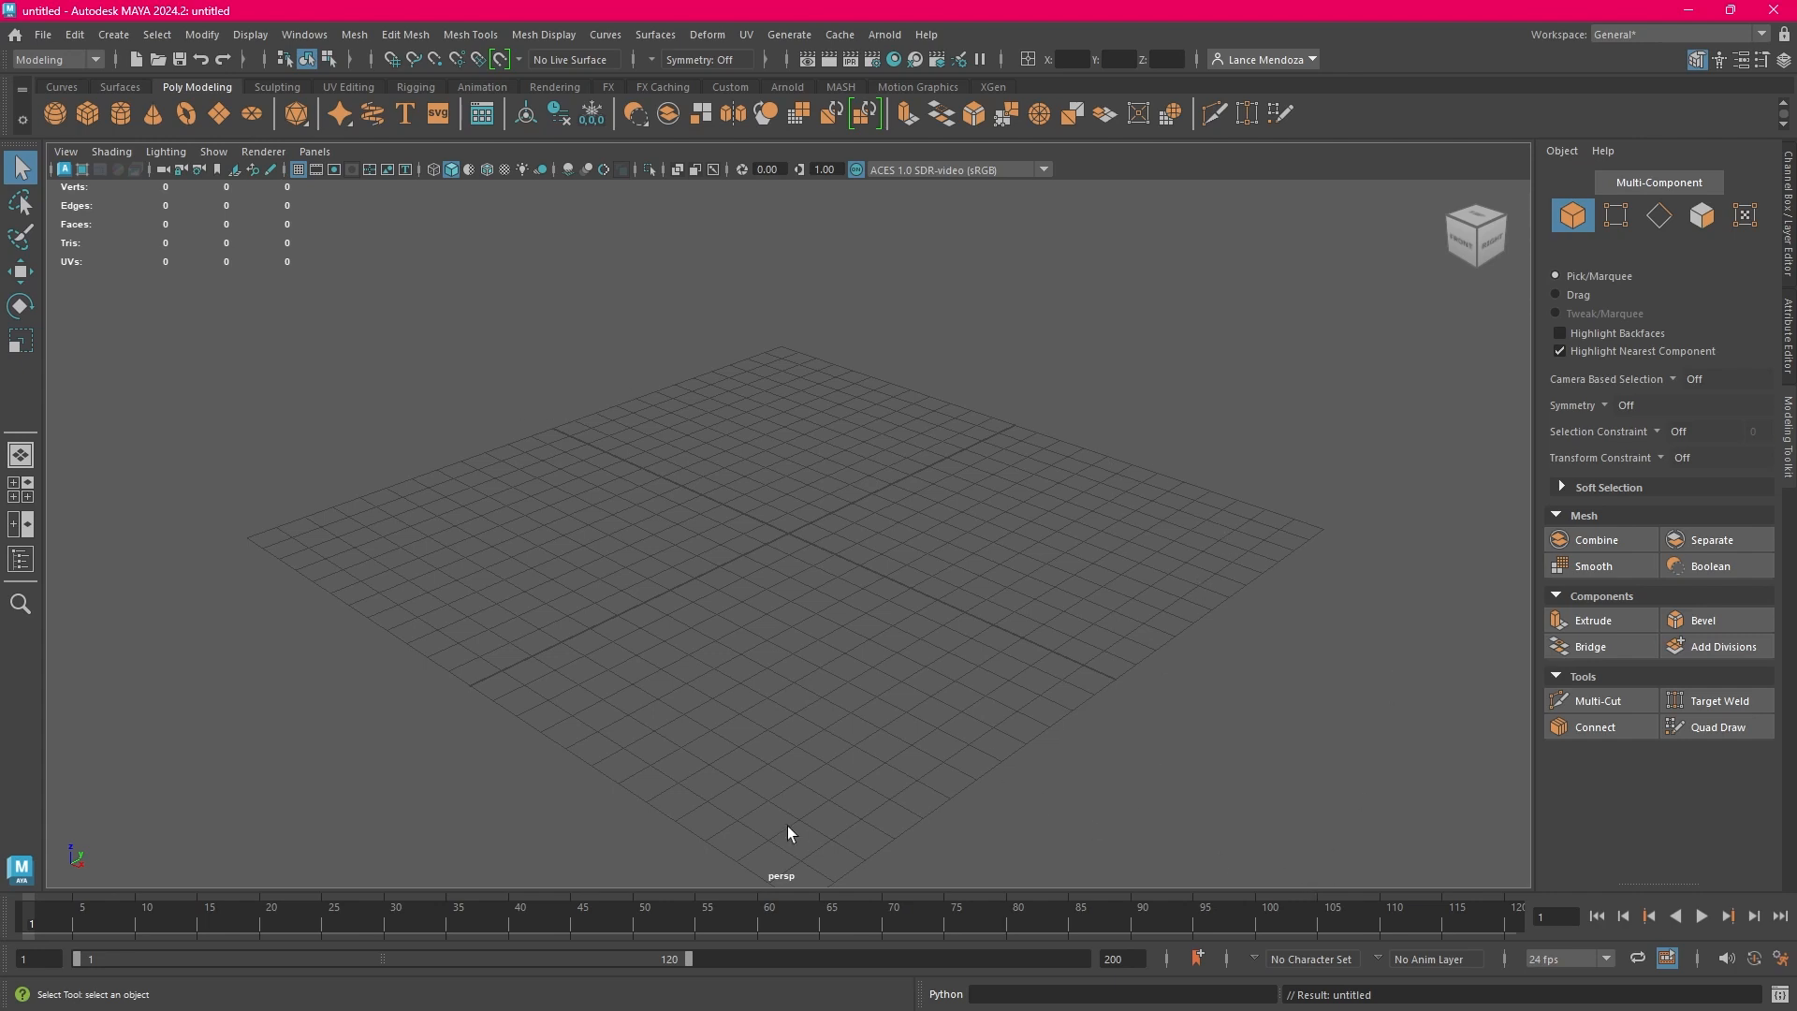
click(42, 35)
click(80, 110)
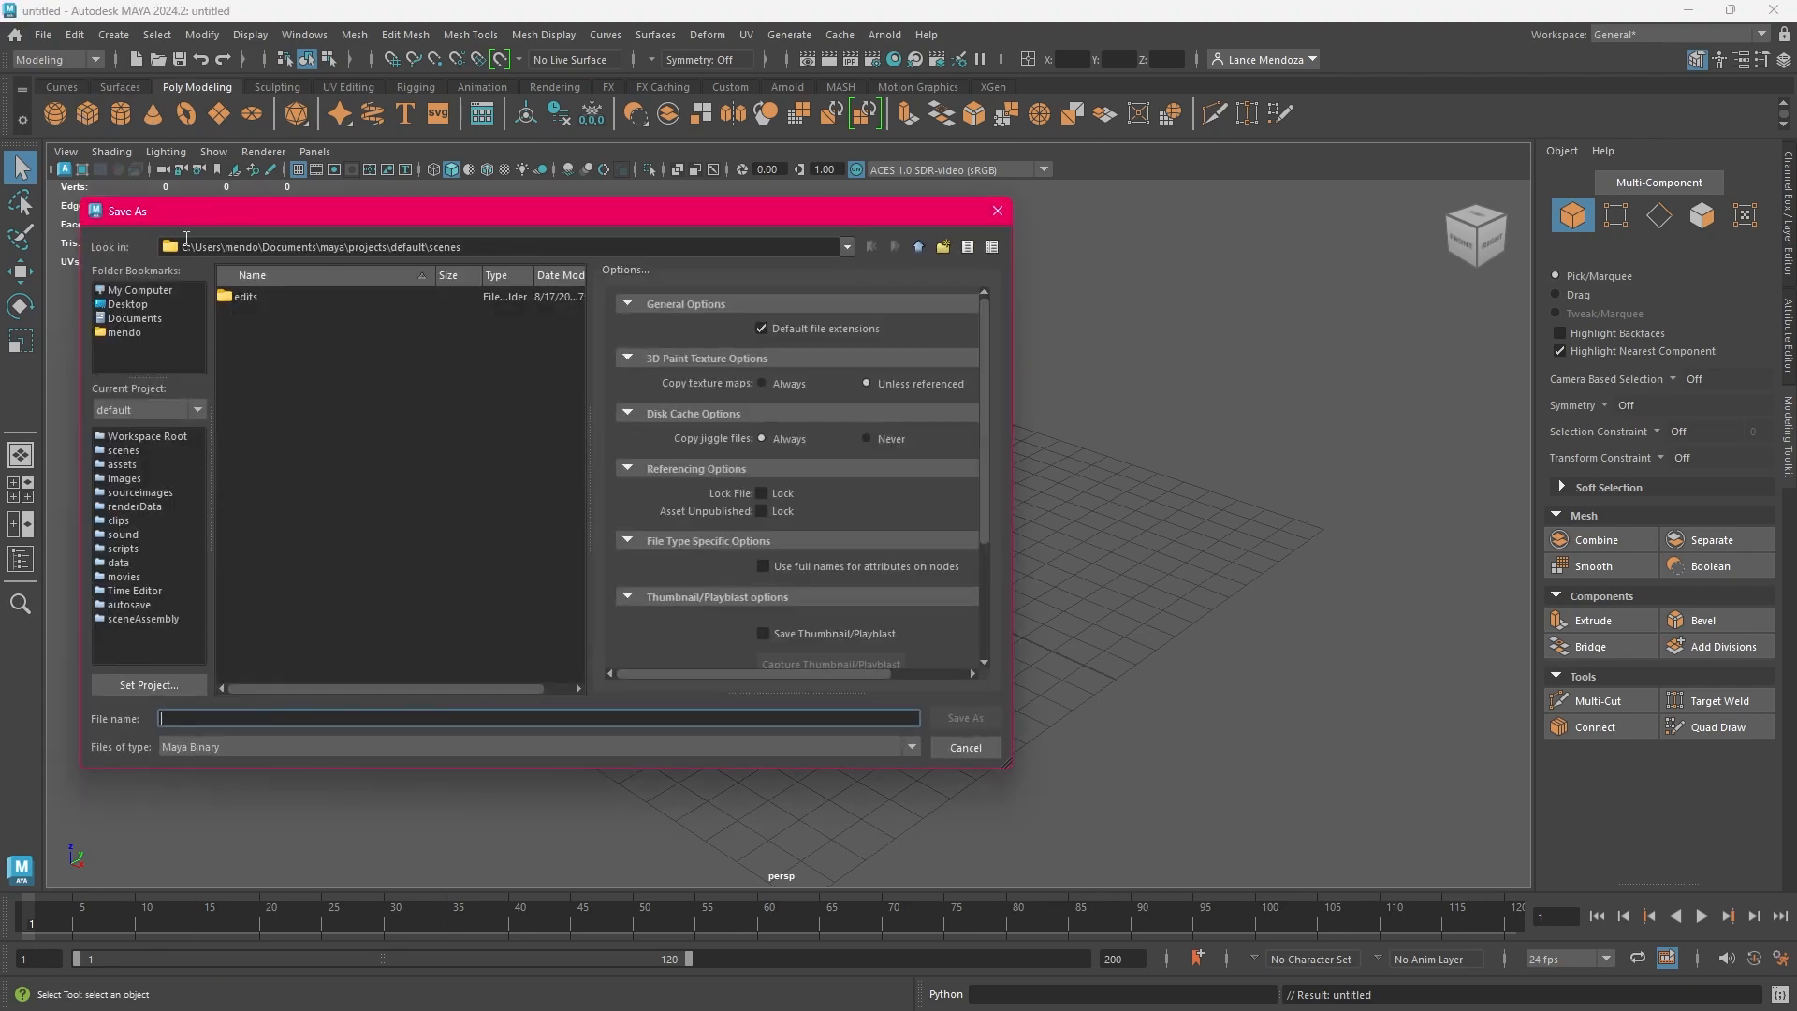
click(125, 304)
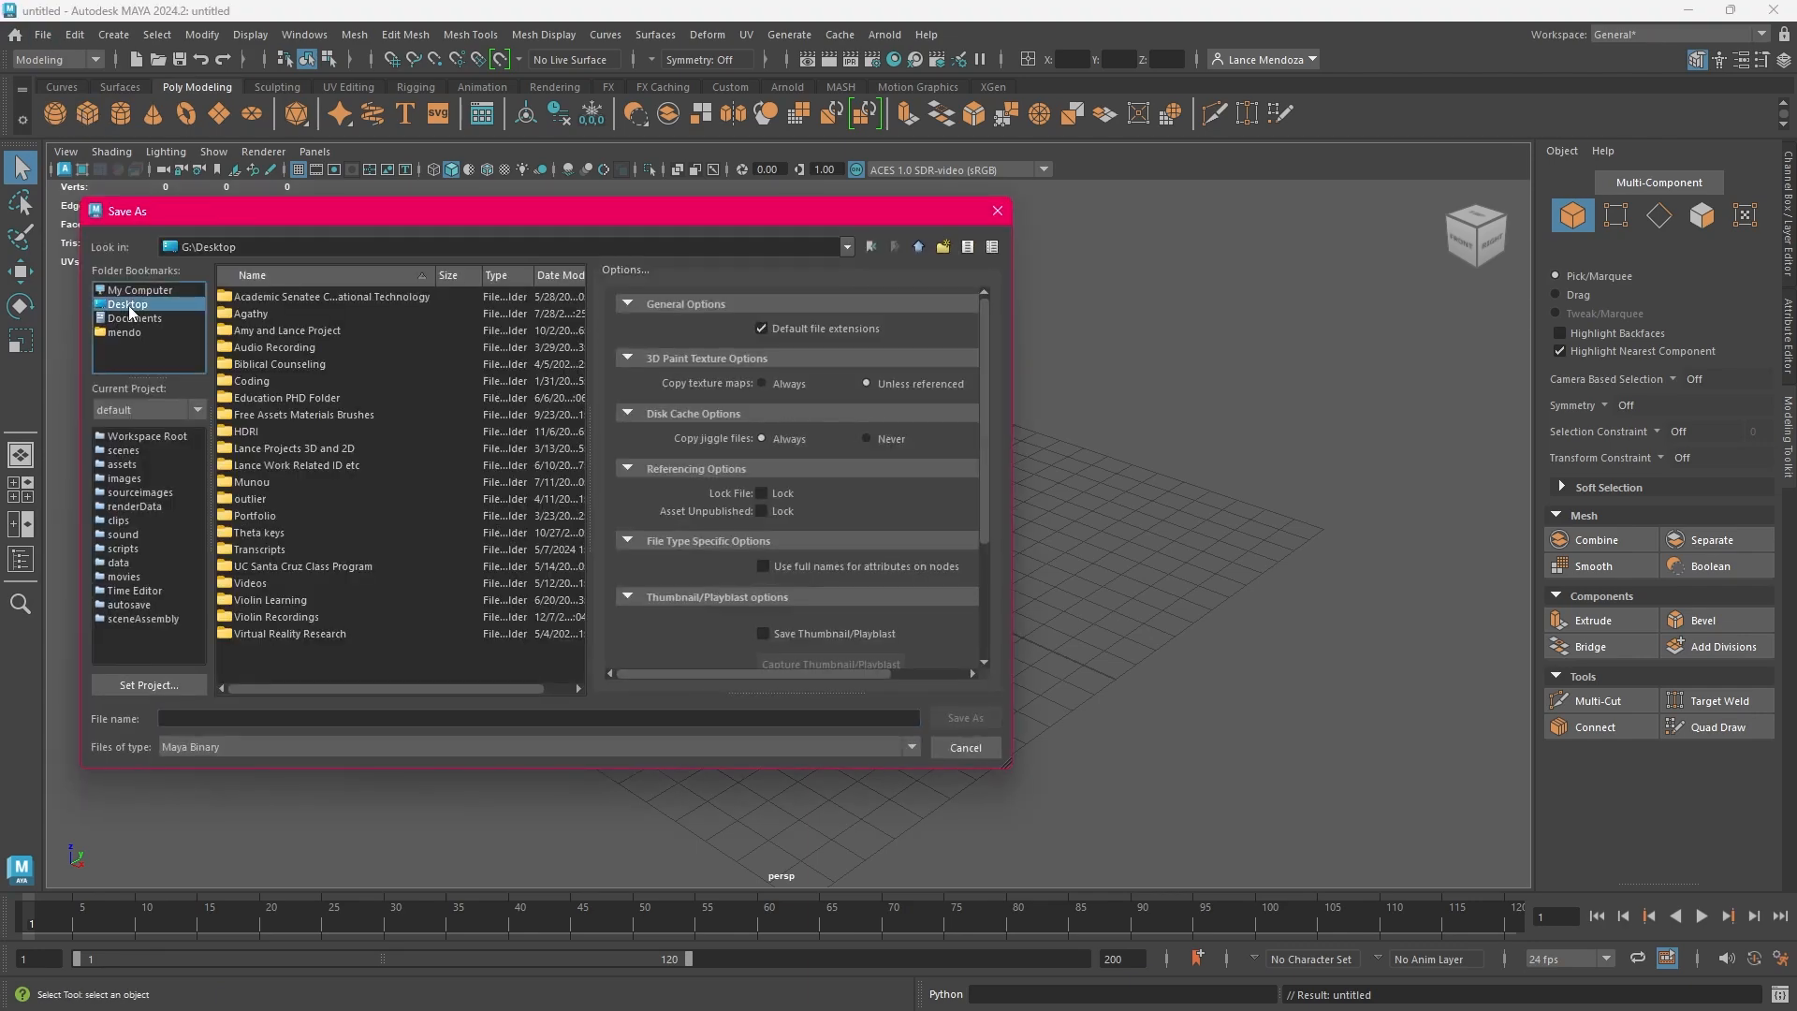
click(420, 721)
click(977, 749)
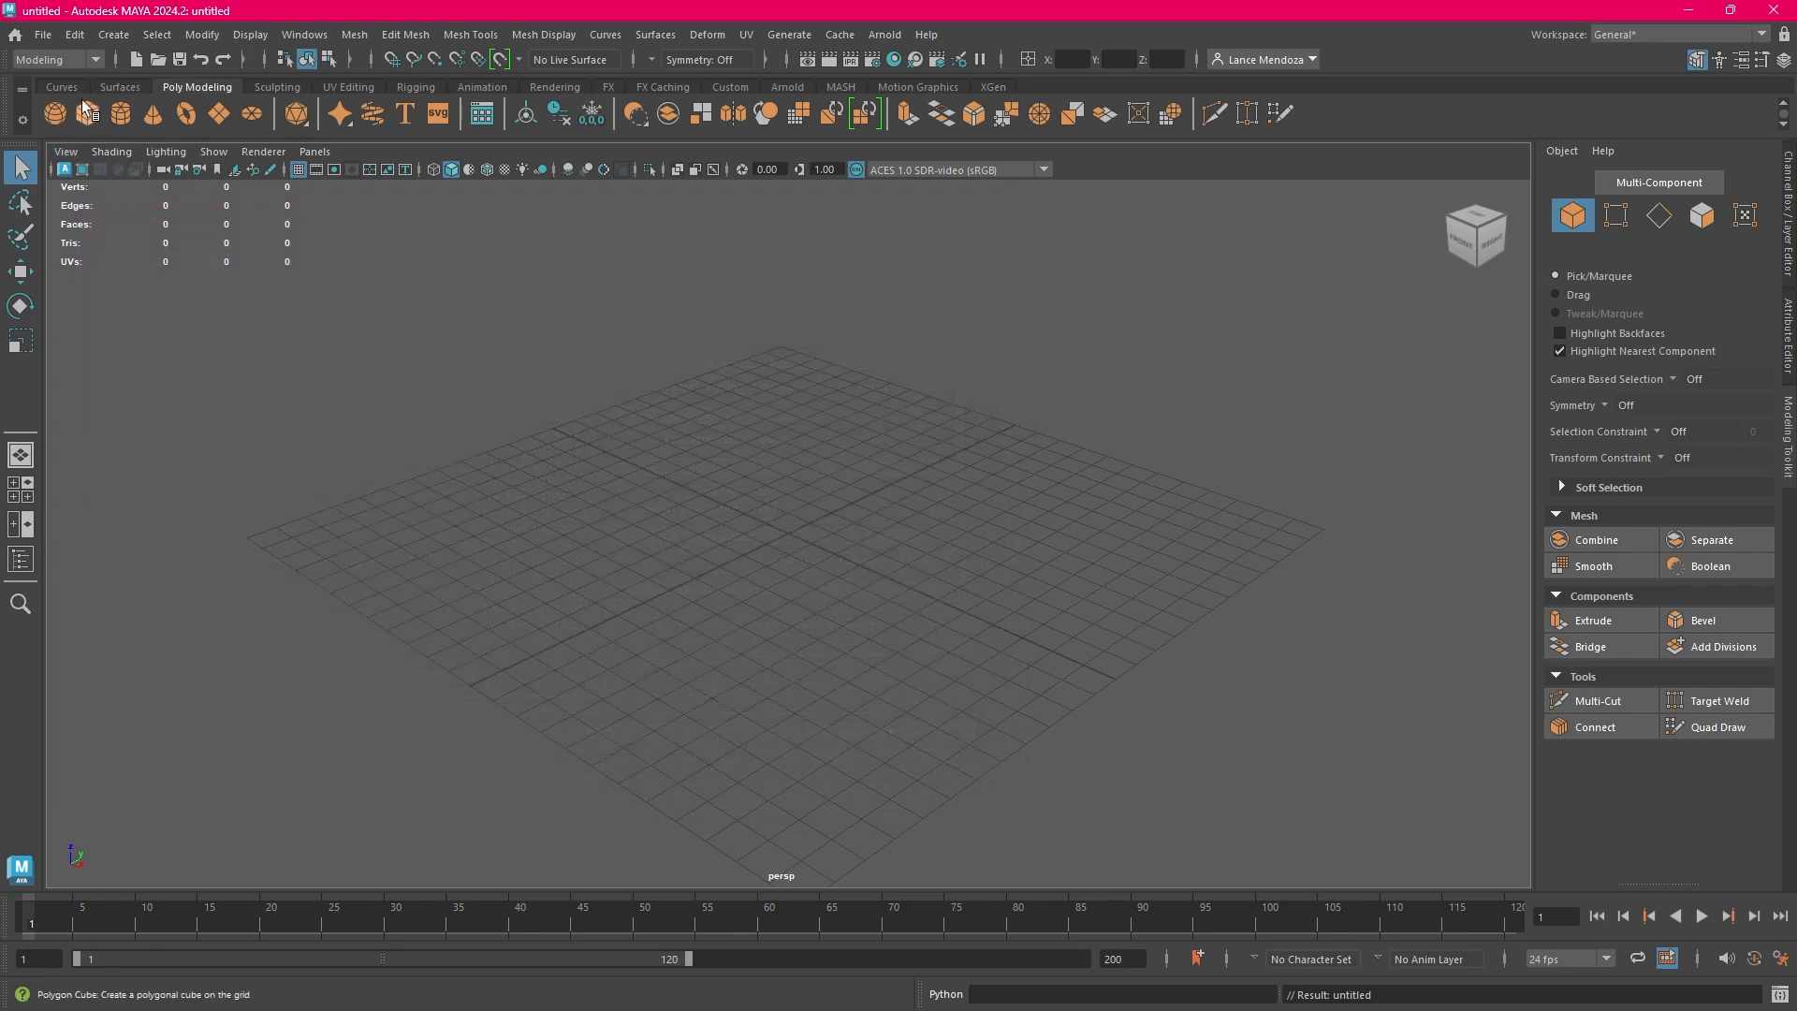
Begin saving the scene to the Desktop and review the Maya ASCII and Maya Binary file type options
click(43, 34)
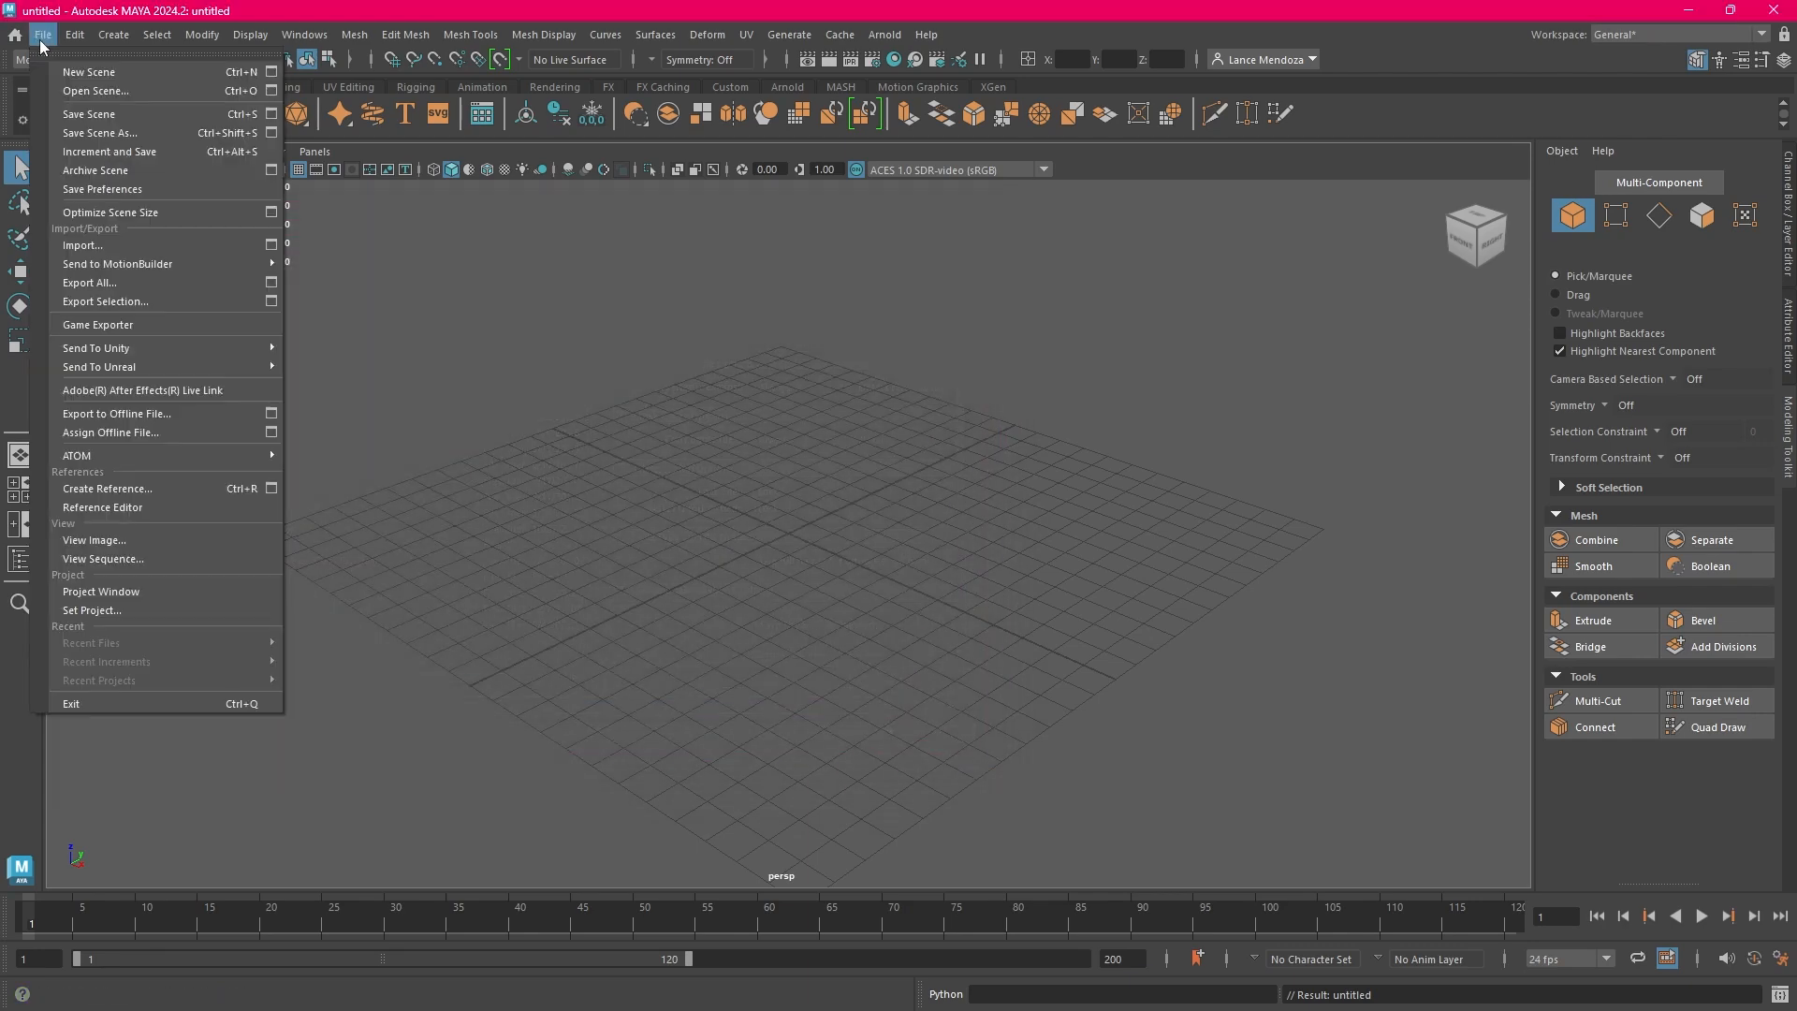
click(86, 113)
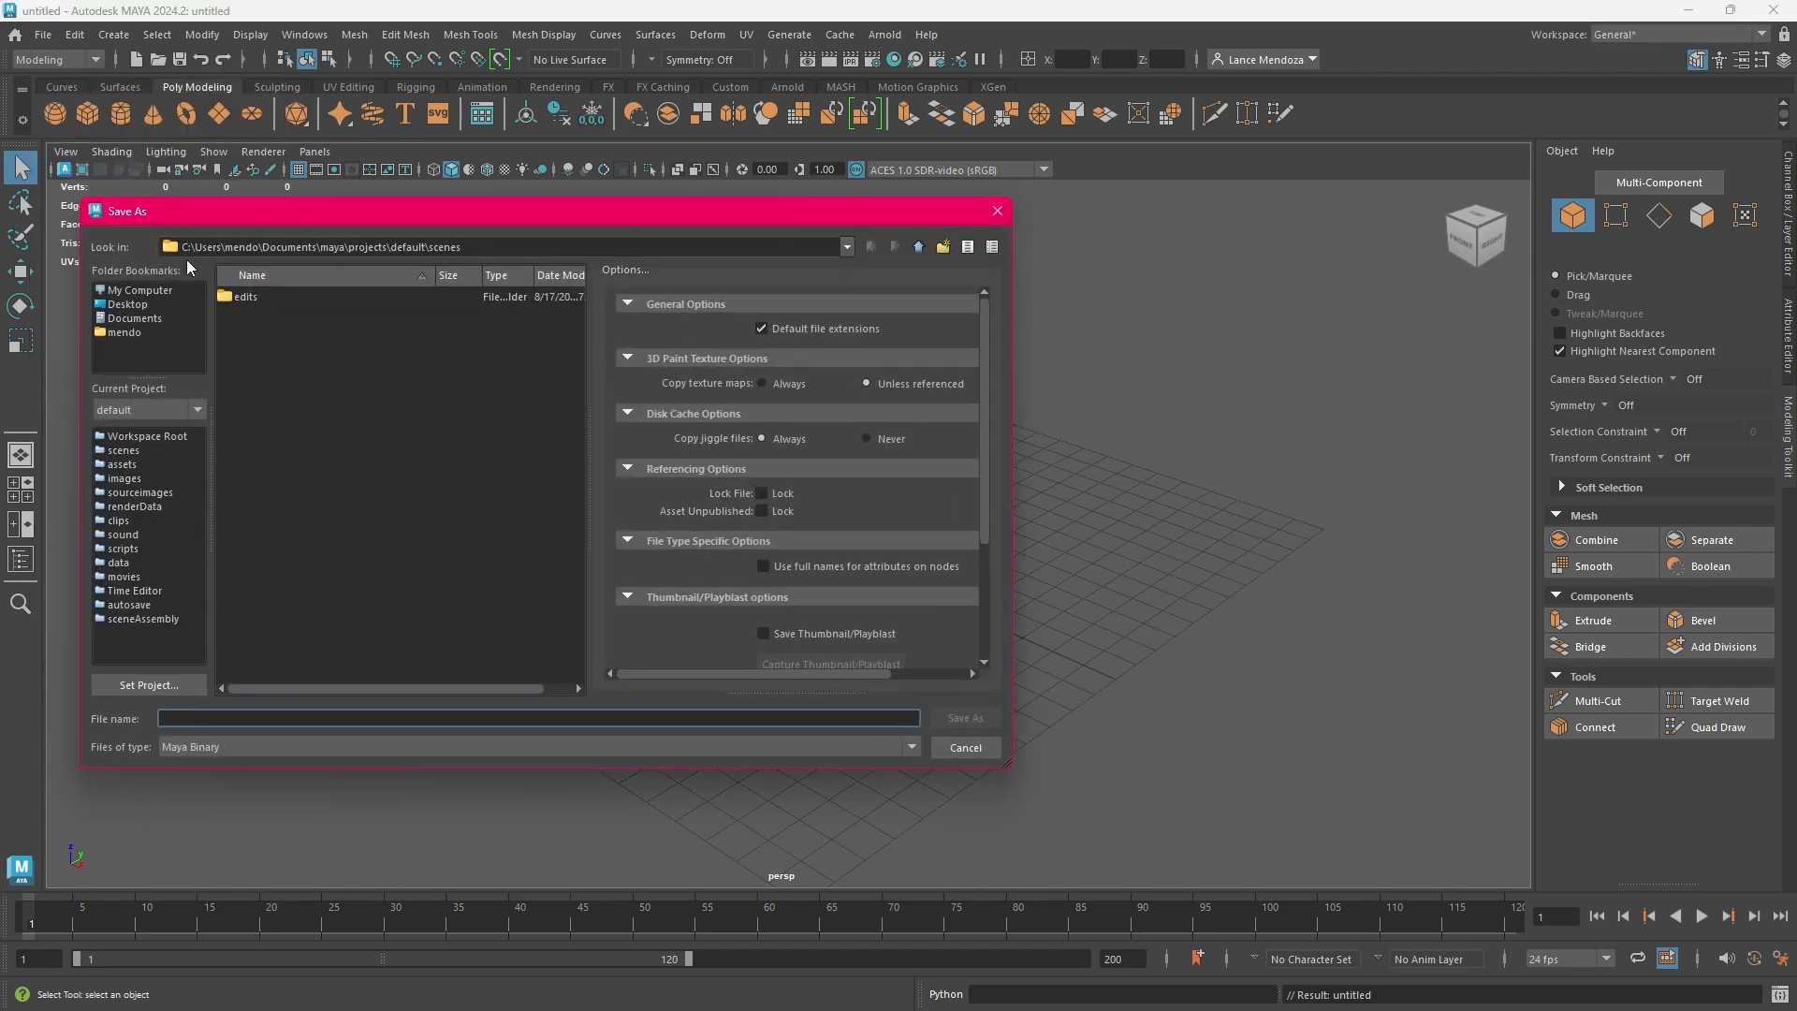
click(142, 306)
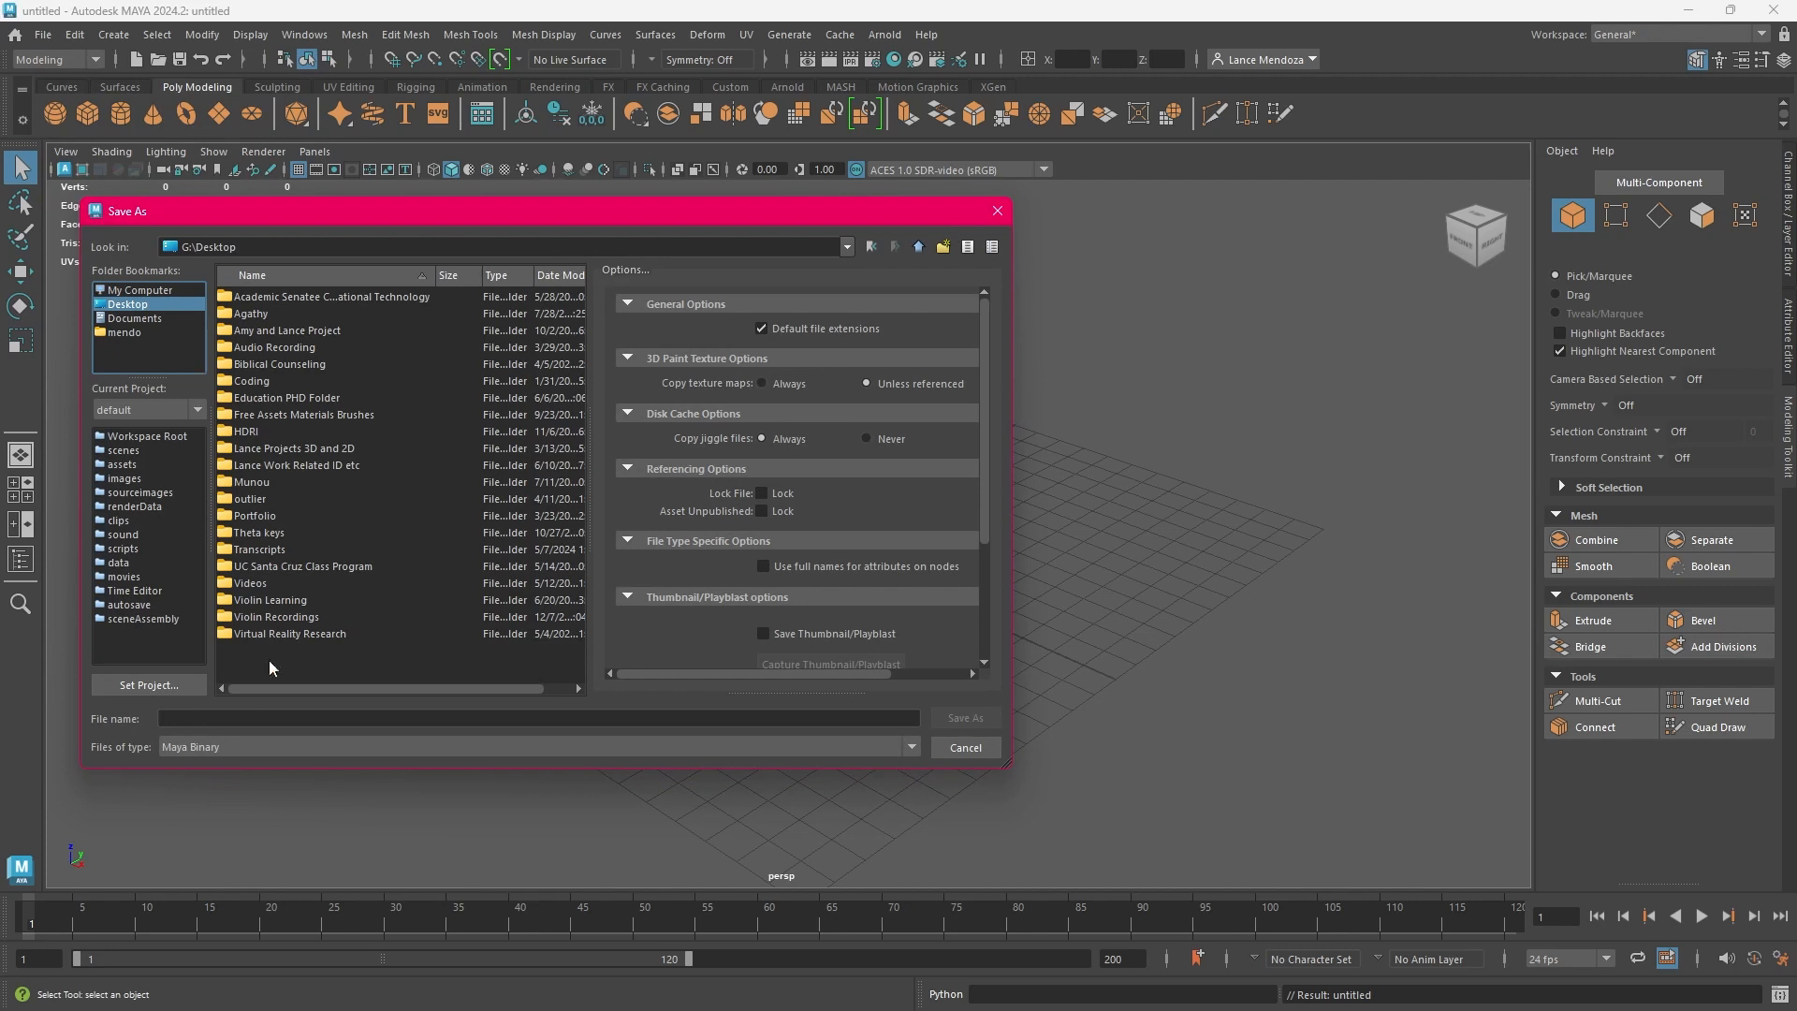
click(252, 719)
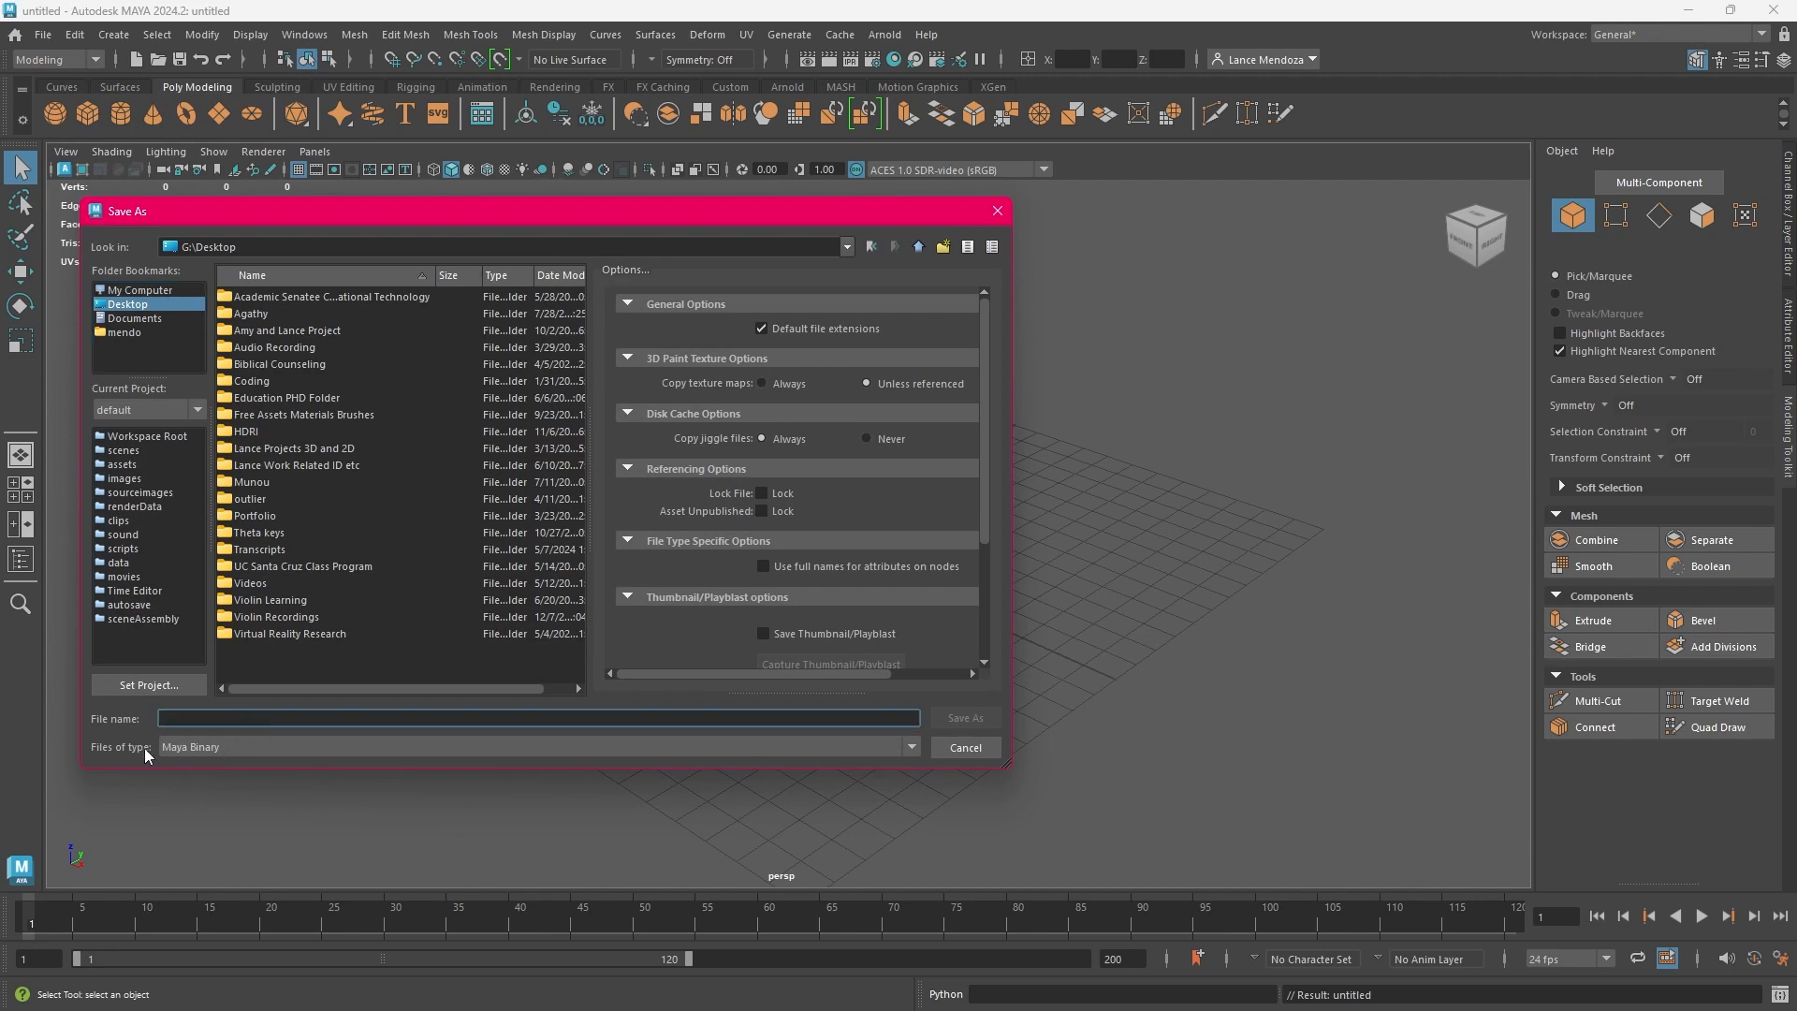
click(230, 747)
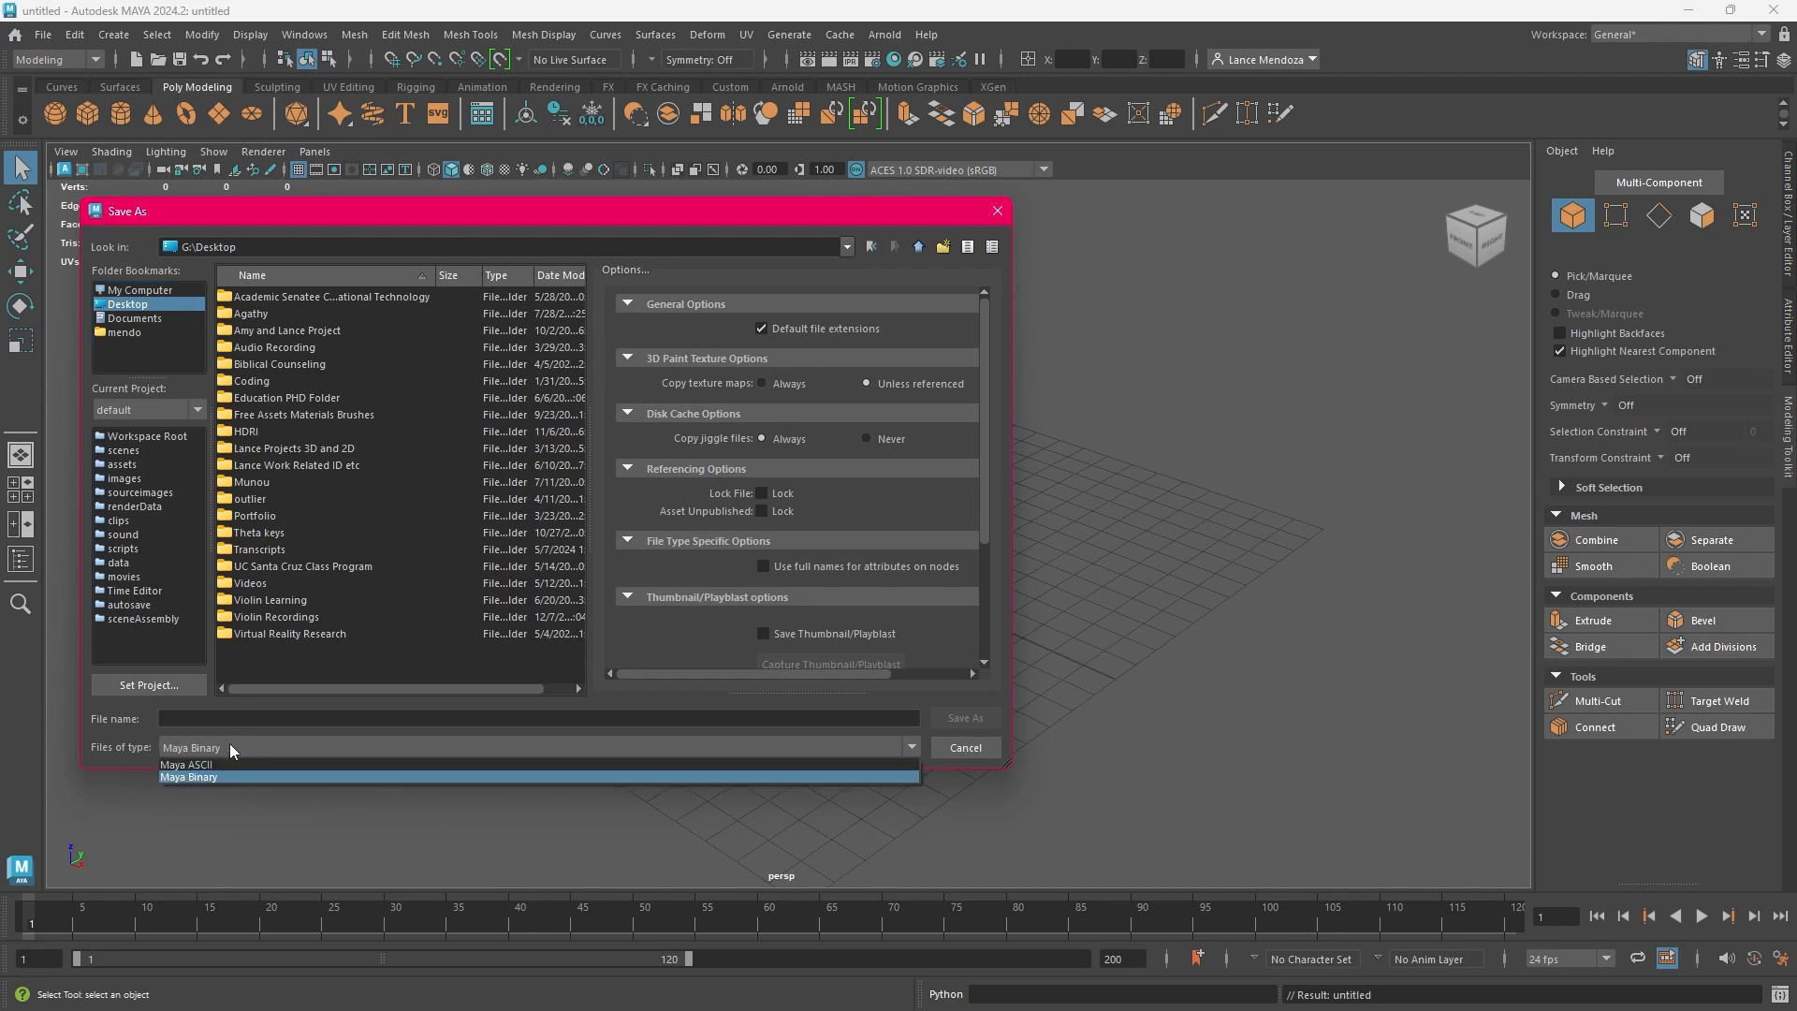
click(171, 750)
click(217, 750)
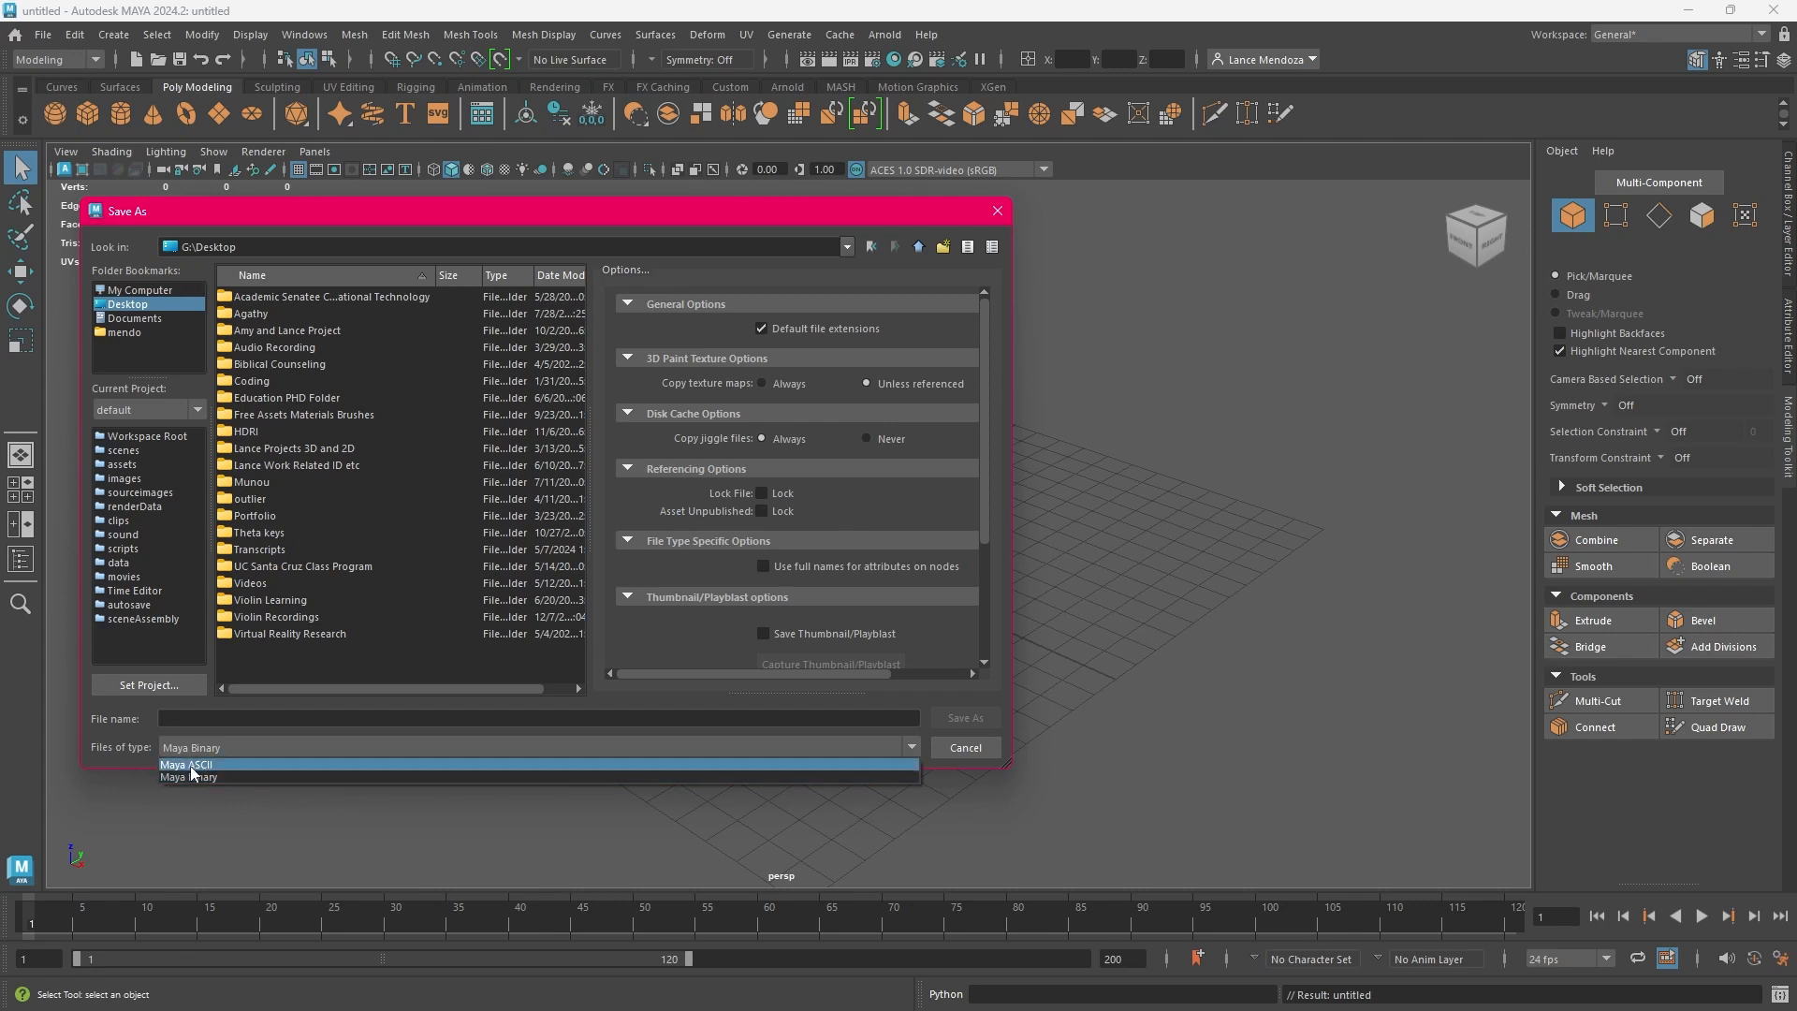
click(106, 757)
click(194, 749)
click(199, 746)
Name the scene file Buildings and save it to the Desktop in Maya Binary format
click(212, 723)
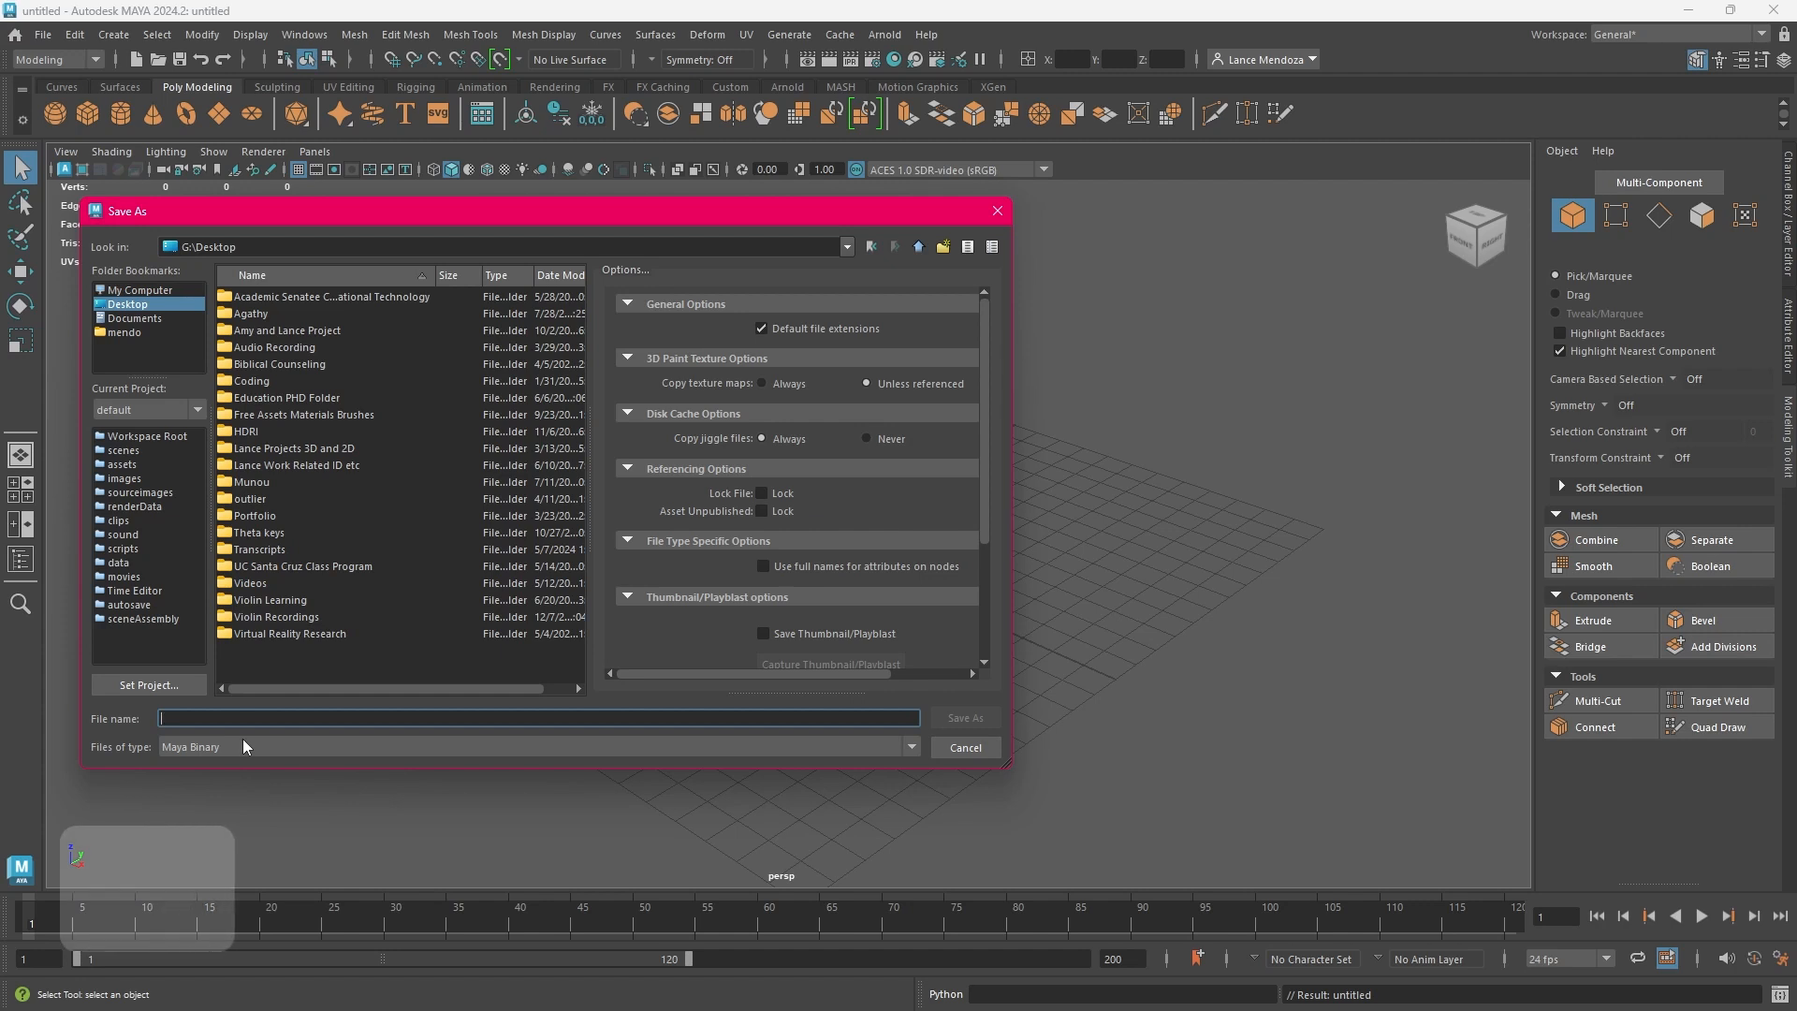
text(C)
key(BackSpace)
text(Buildings)
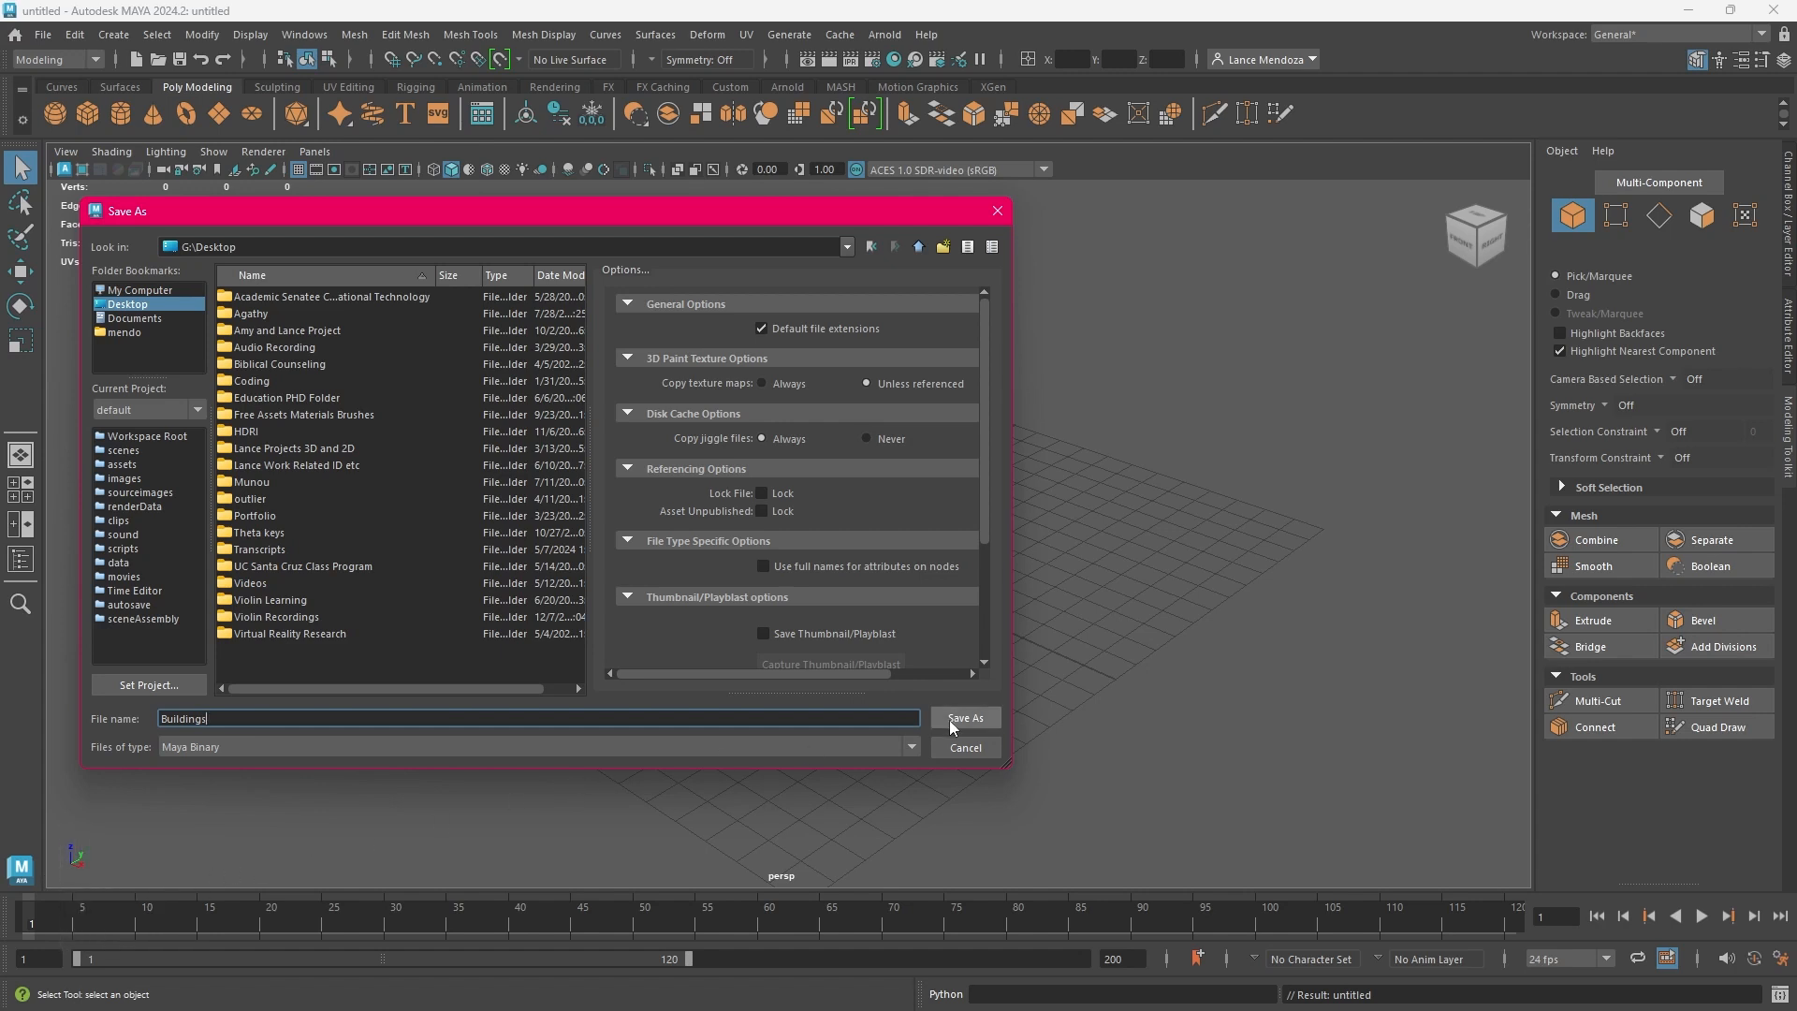
text(s)
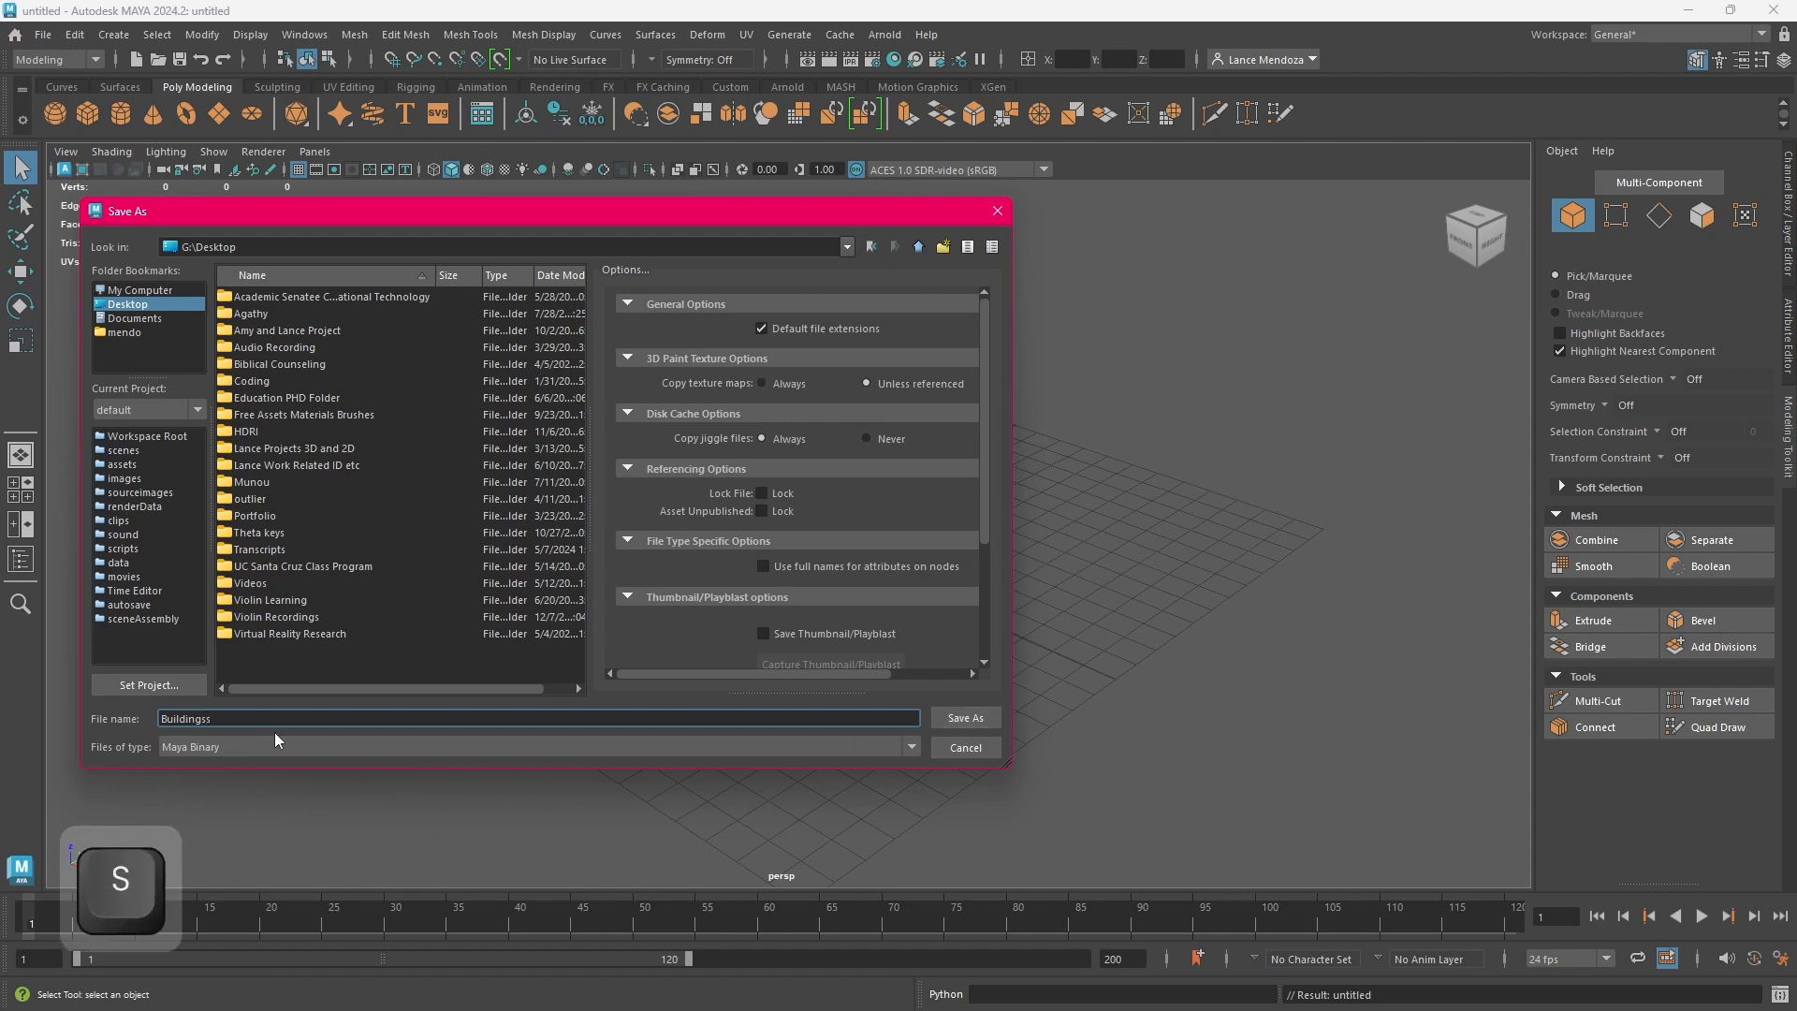
key(BackSpace)
text(d)
key(BackSpace)
text(e)
key(BackSpace)
key(BackSpace)
text(f)
key(BackSpace)
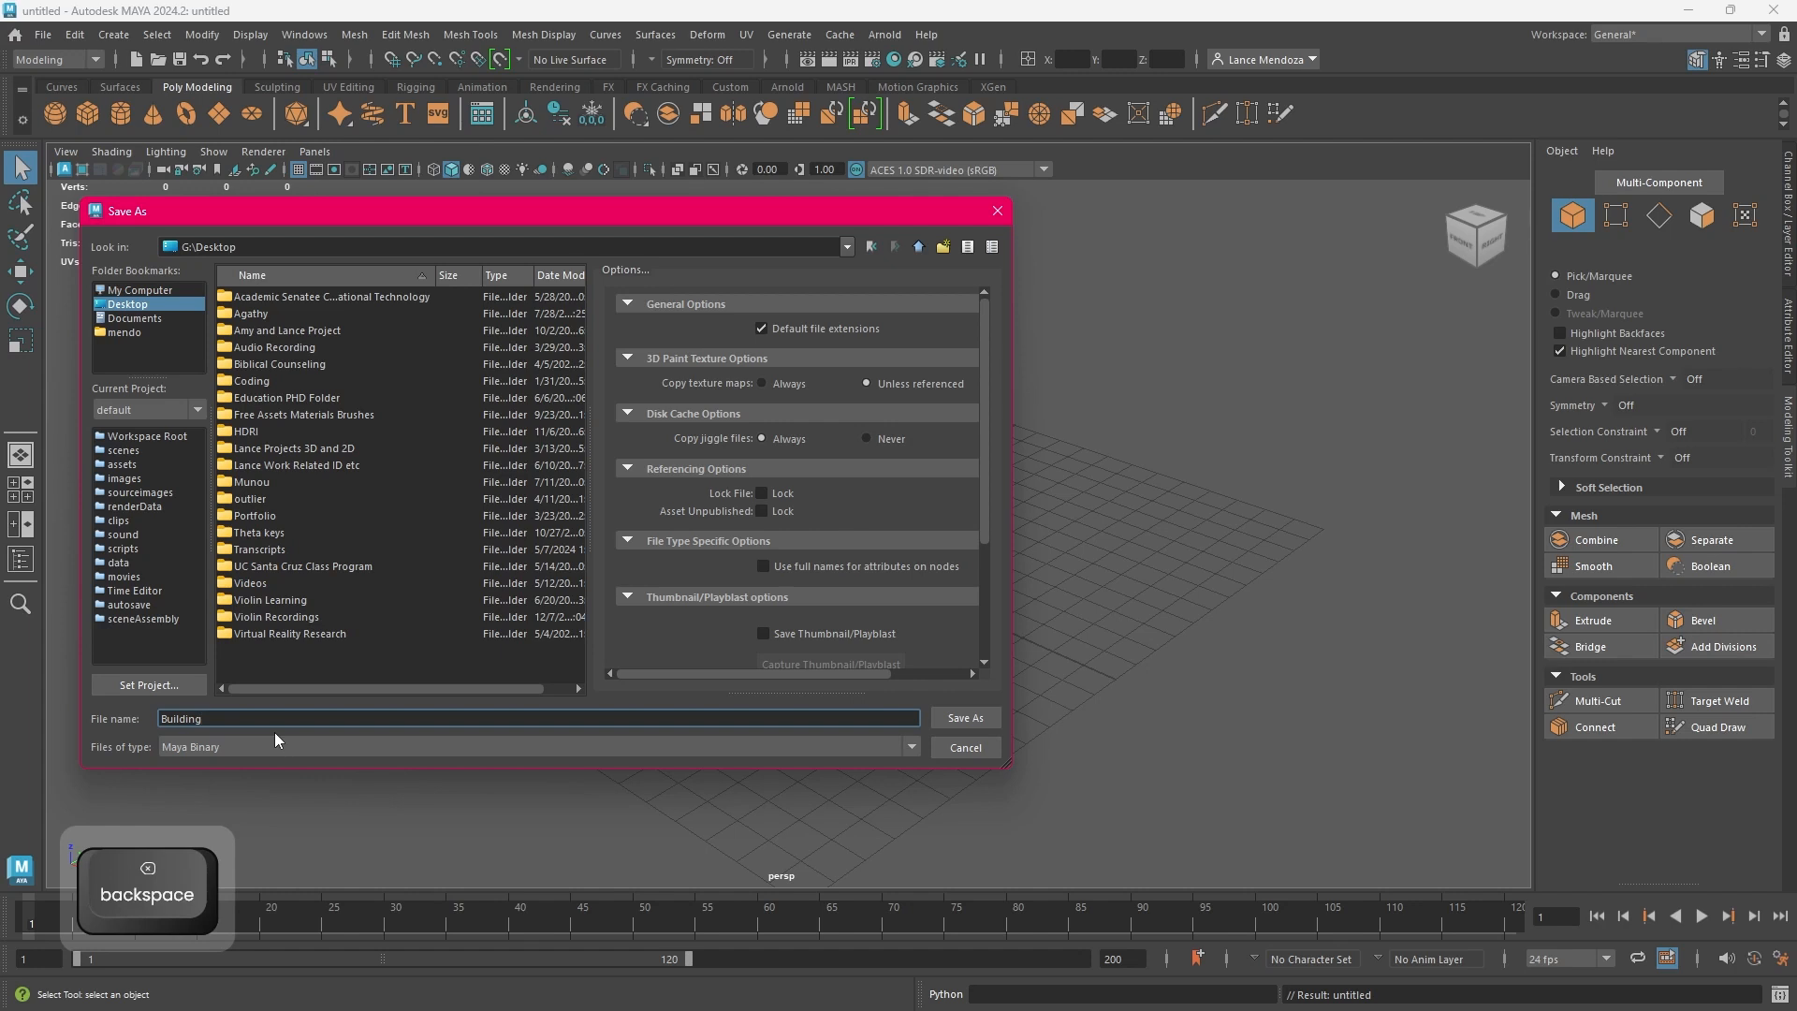
key(BackSpace)
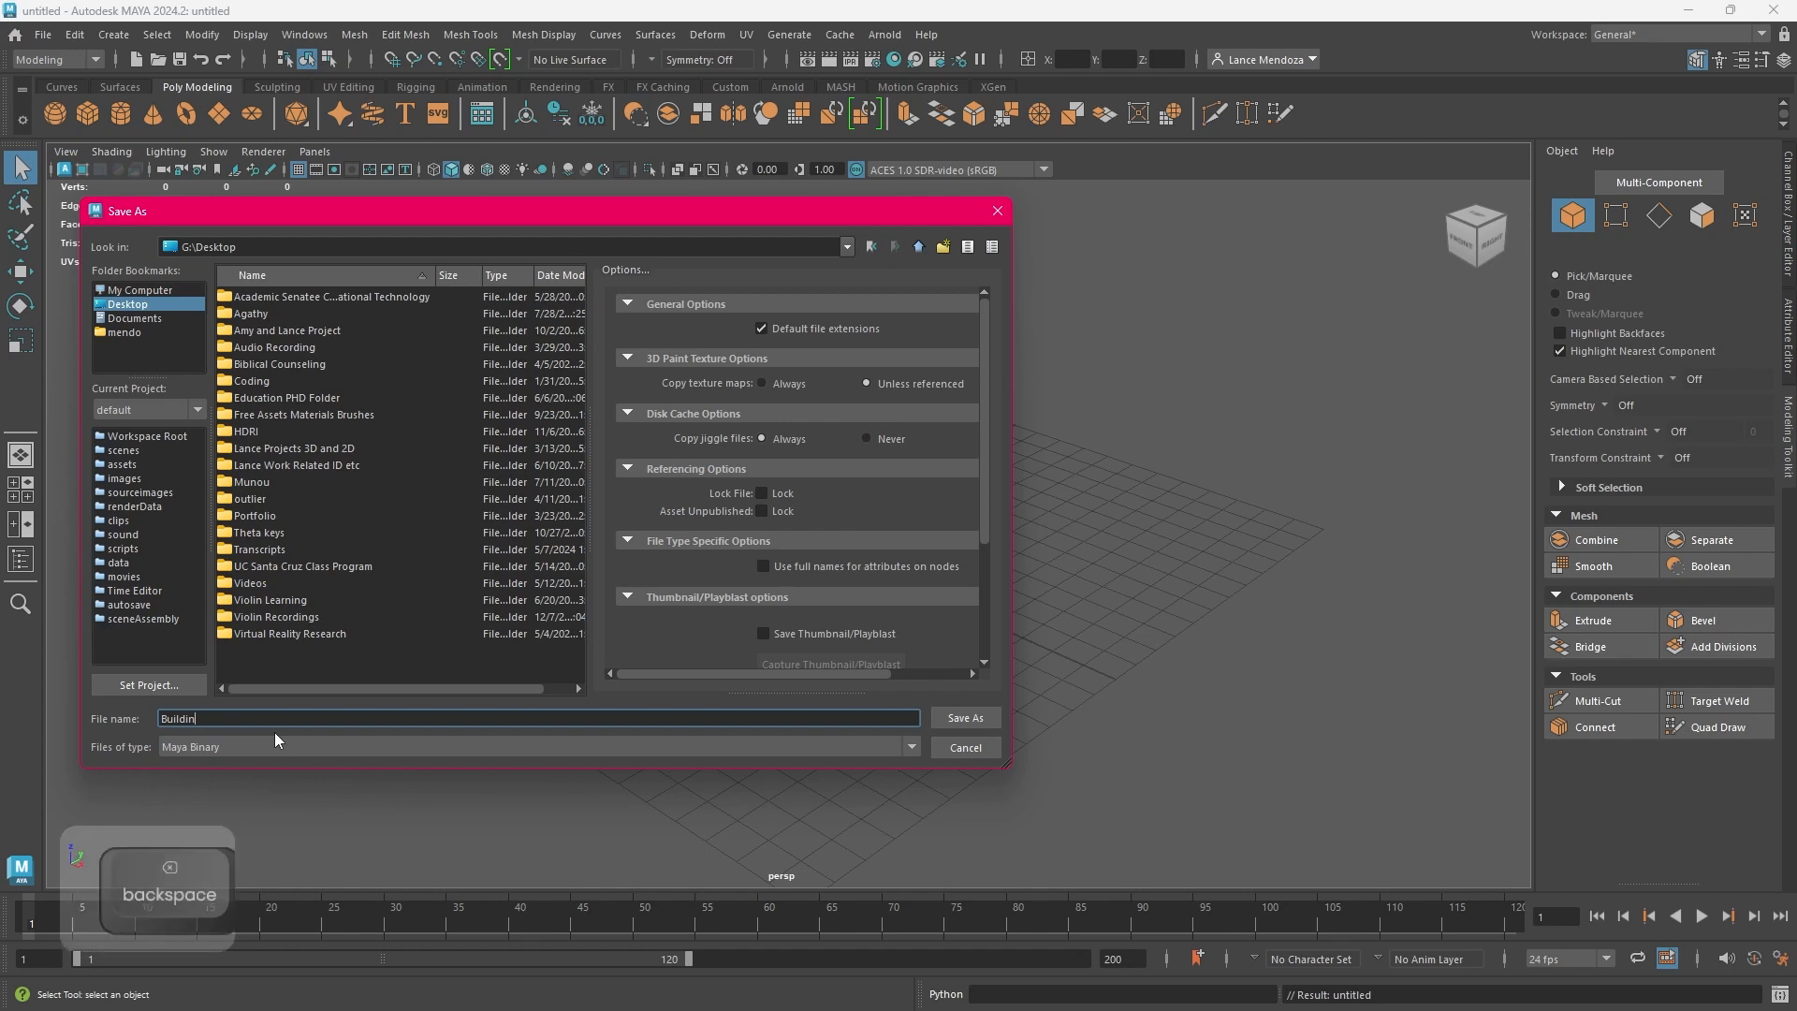
text(g)
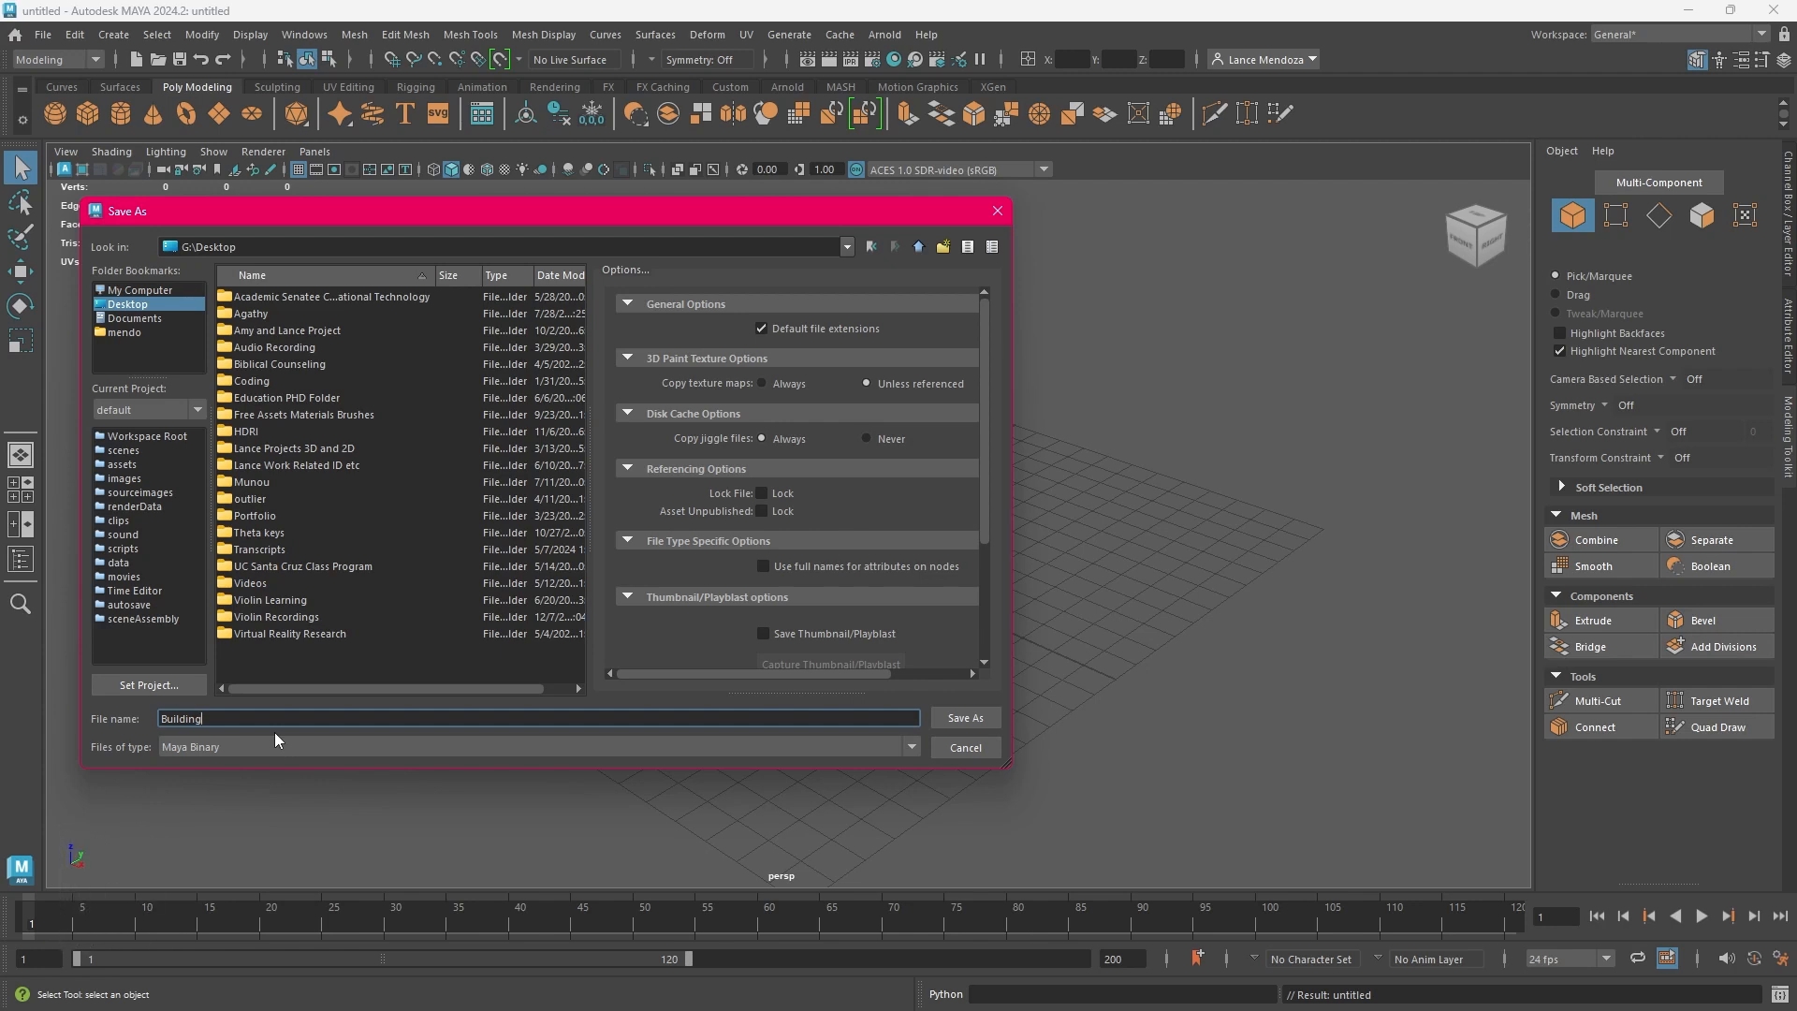
text(s)
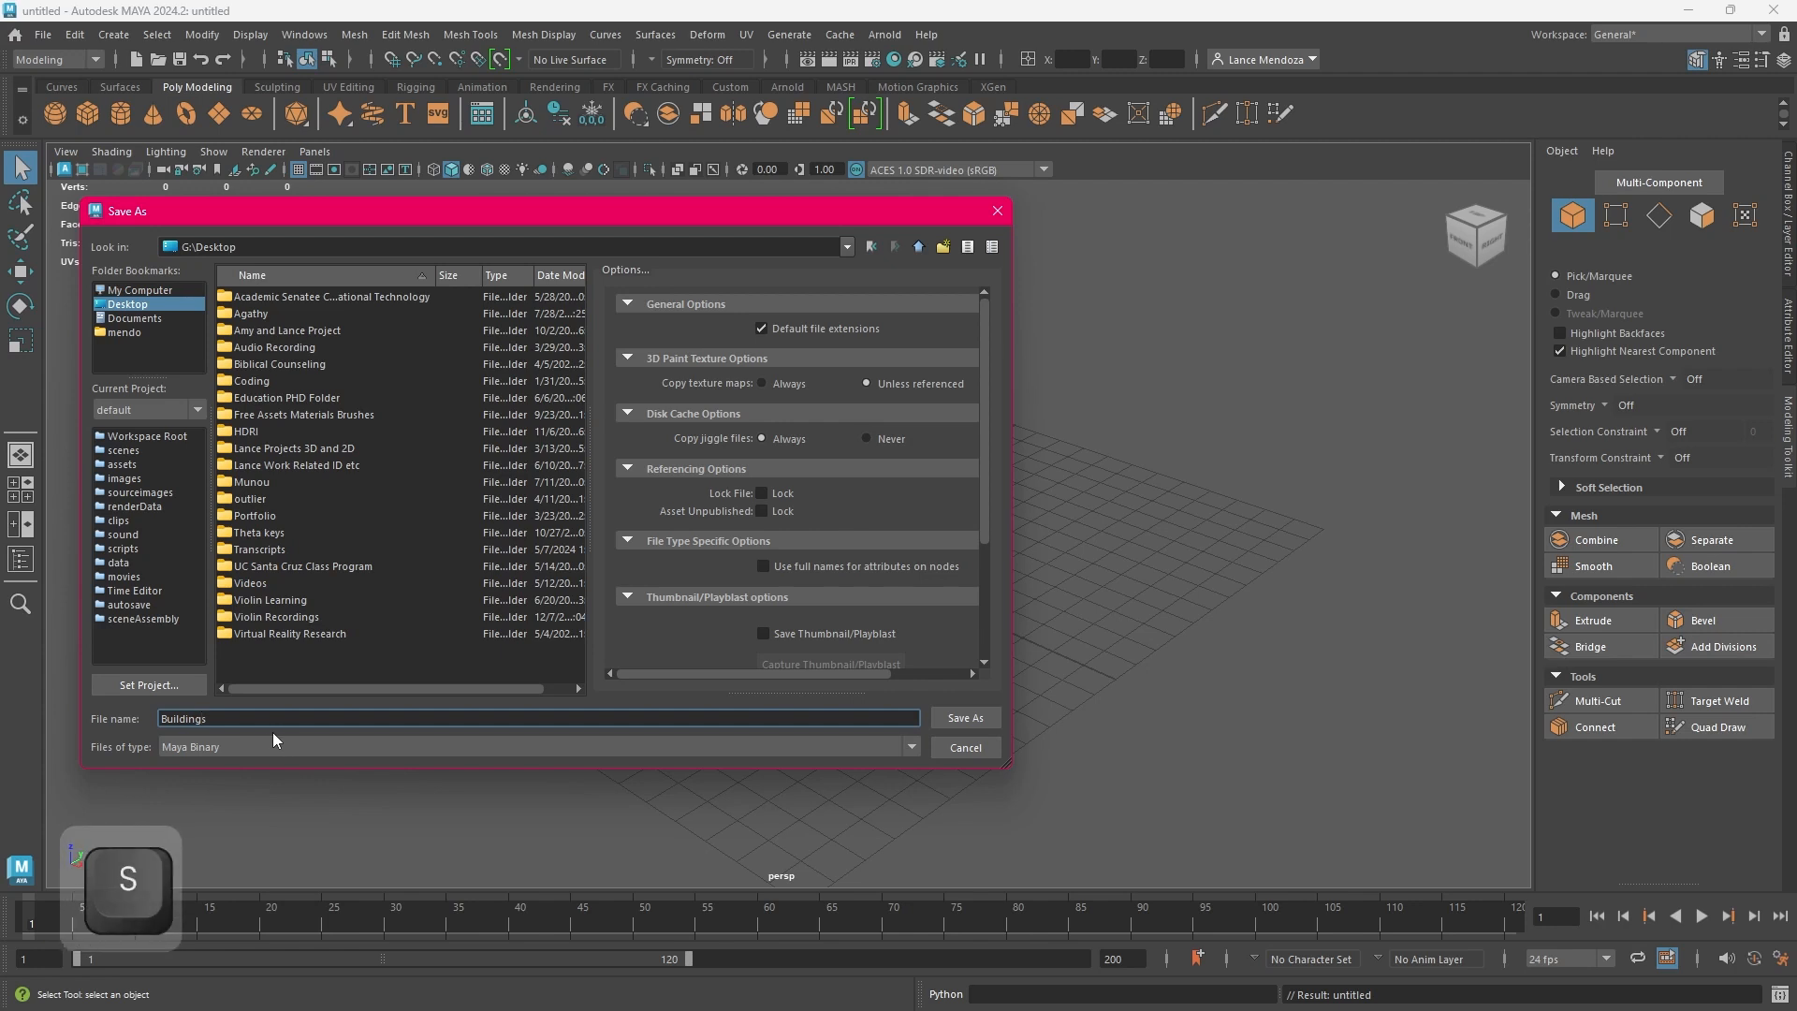
click(973, 726)
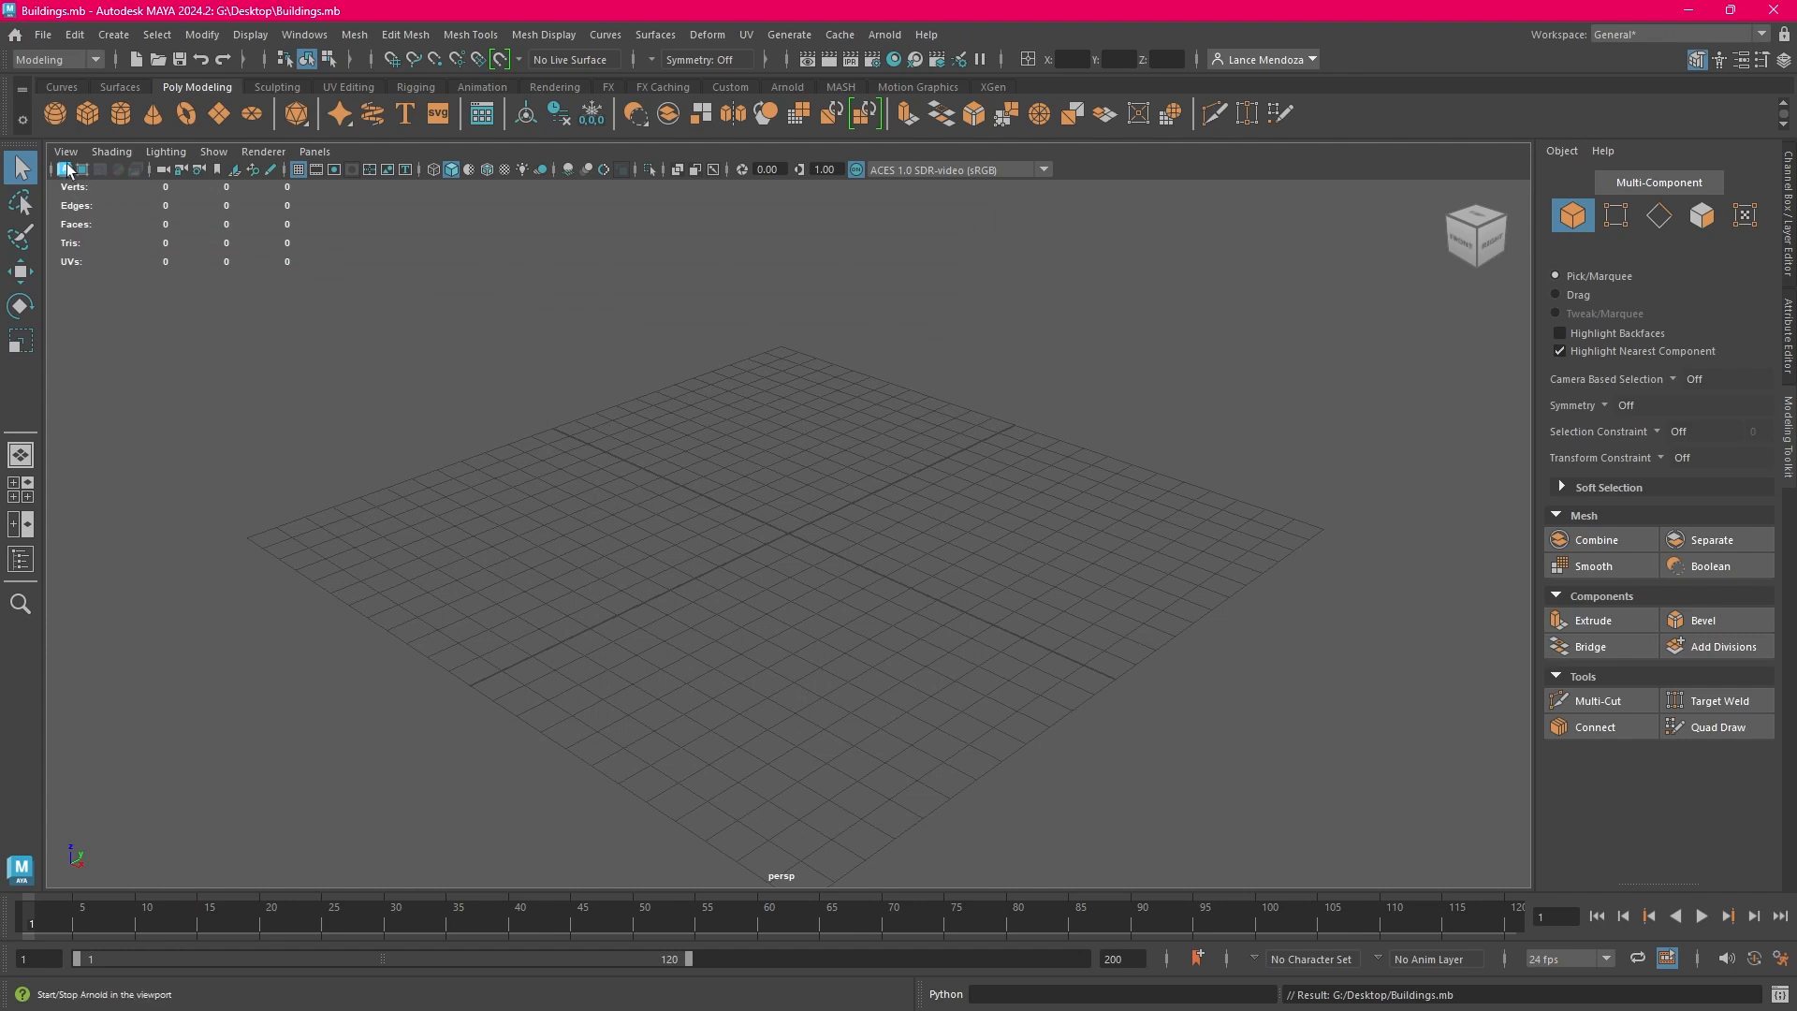
Open the saved Buildings.mb scene from the Desktop
click(47, 41)
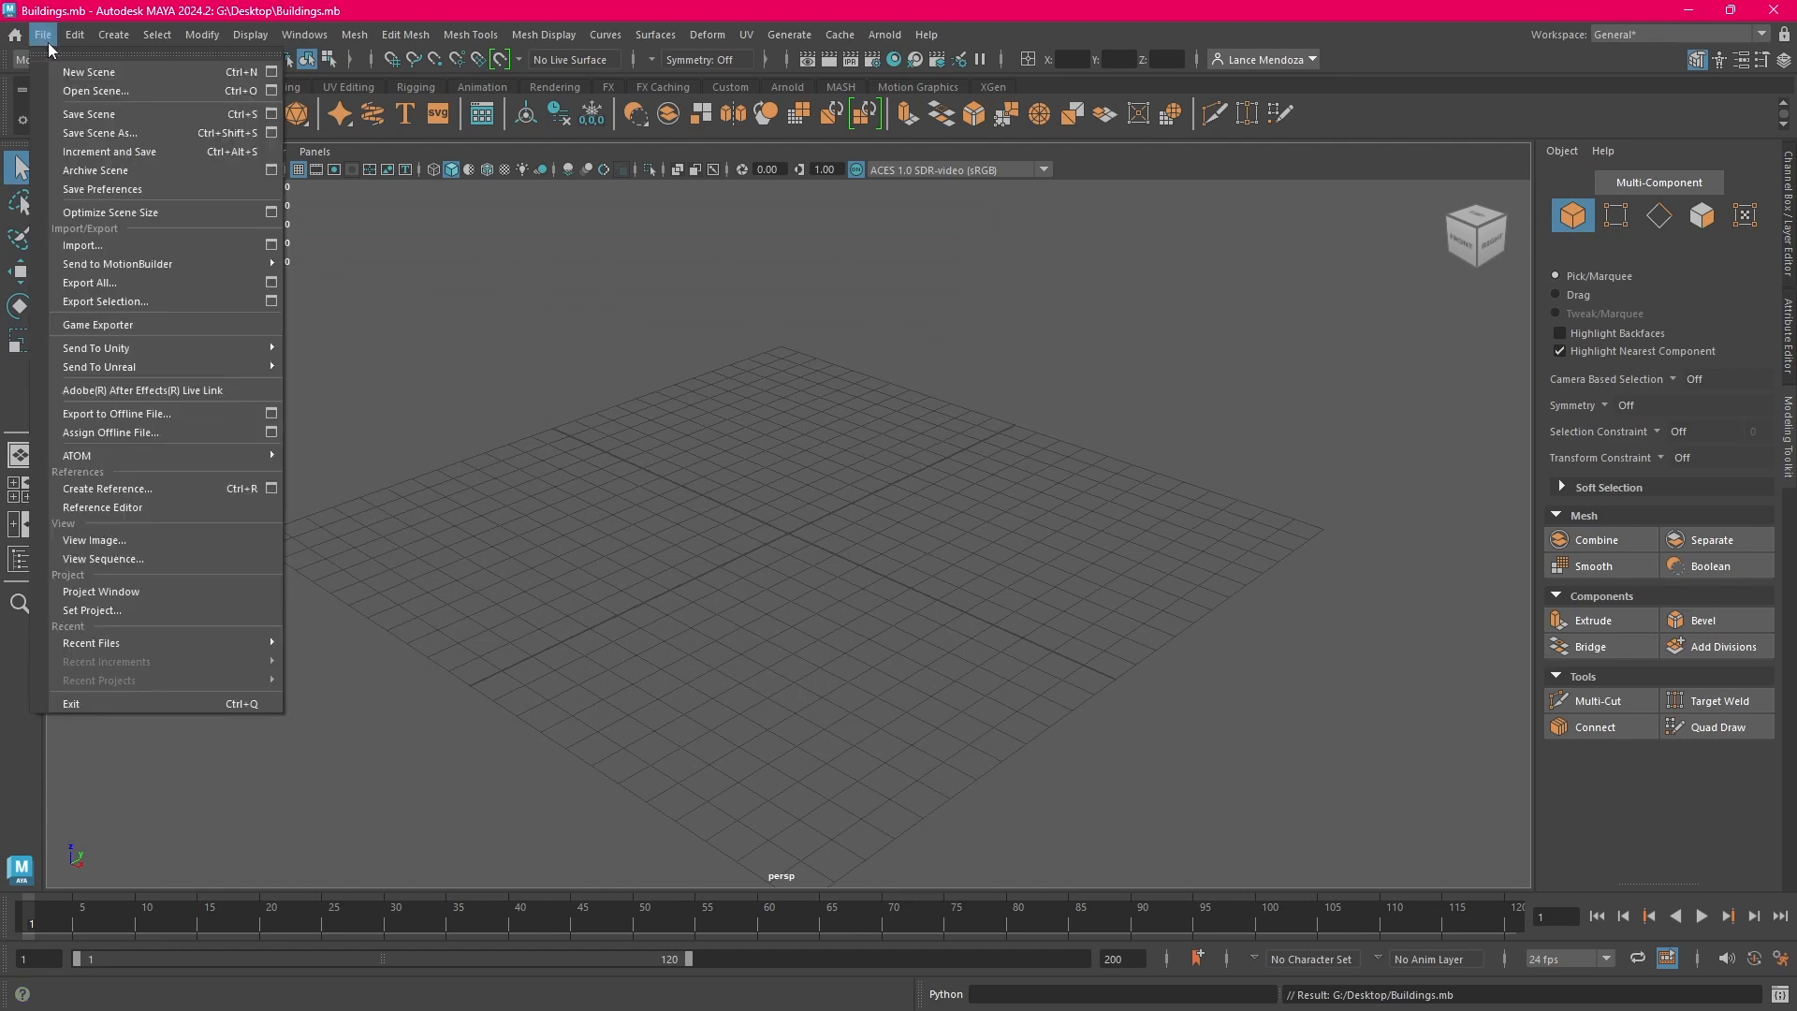
click(109, 94)
click(279, 652)
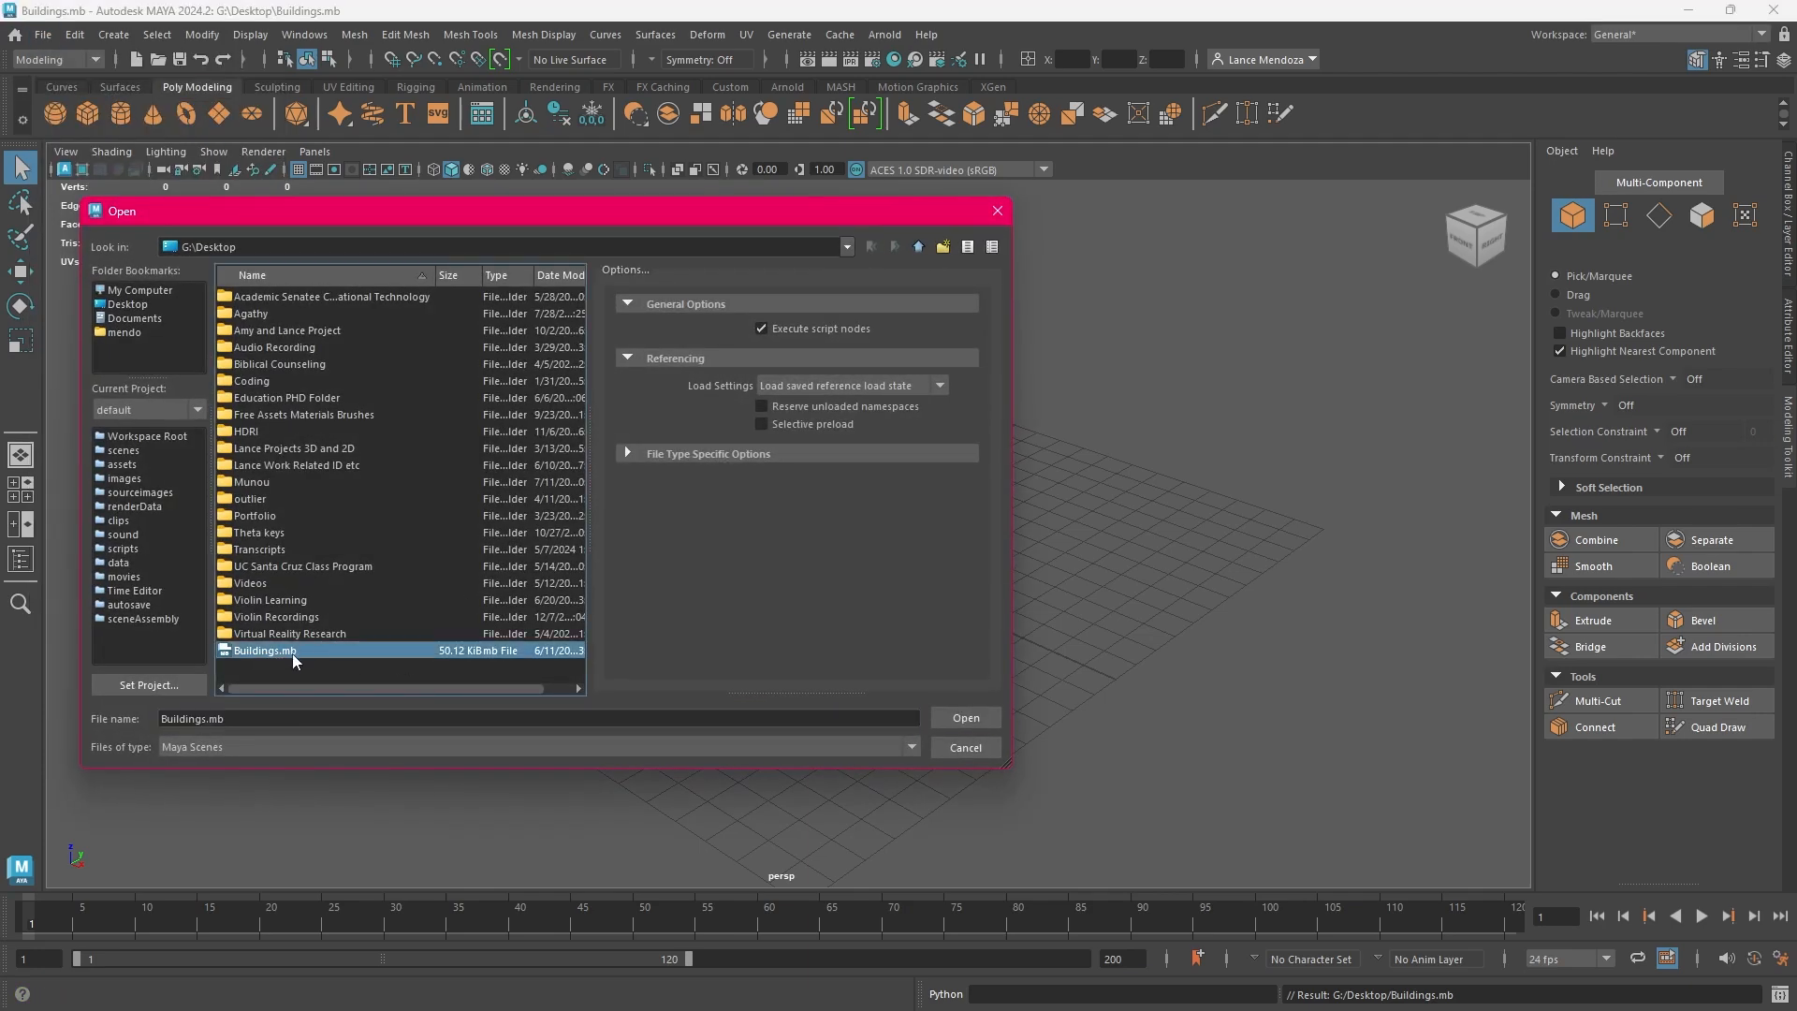
click(960, 723)
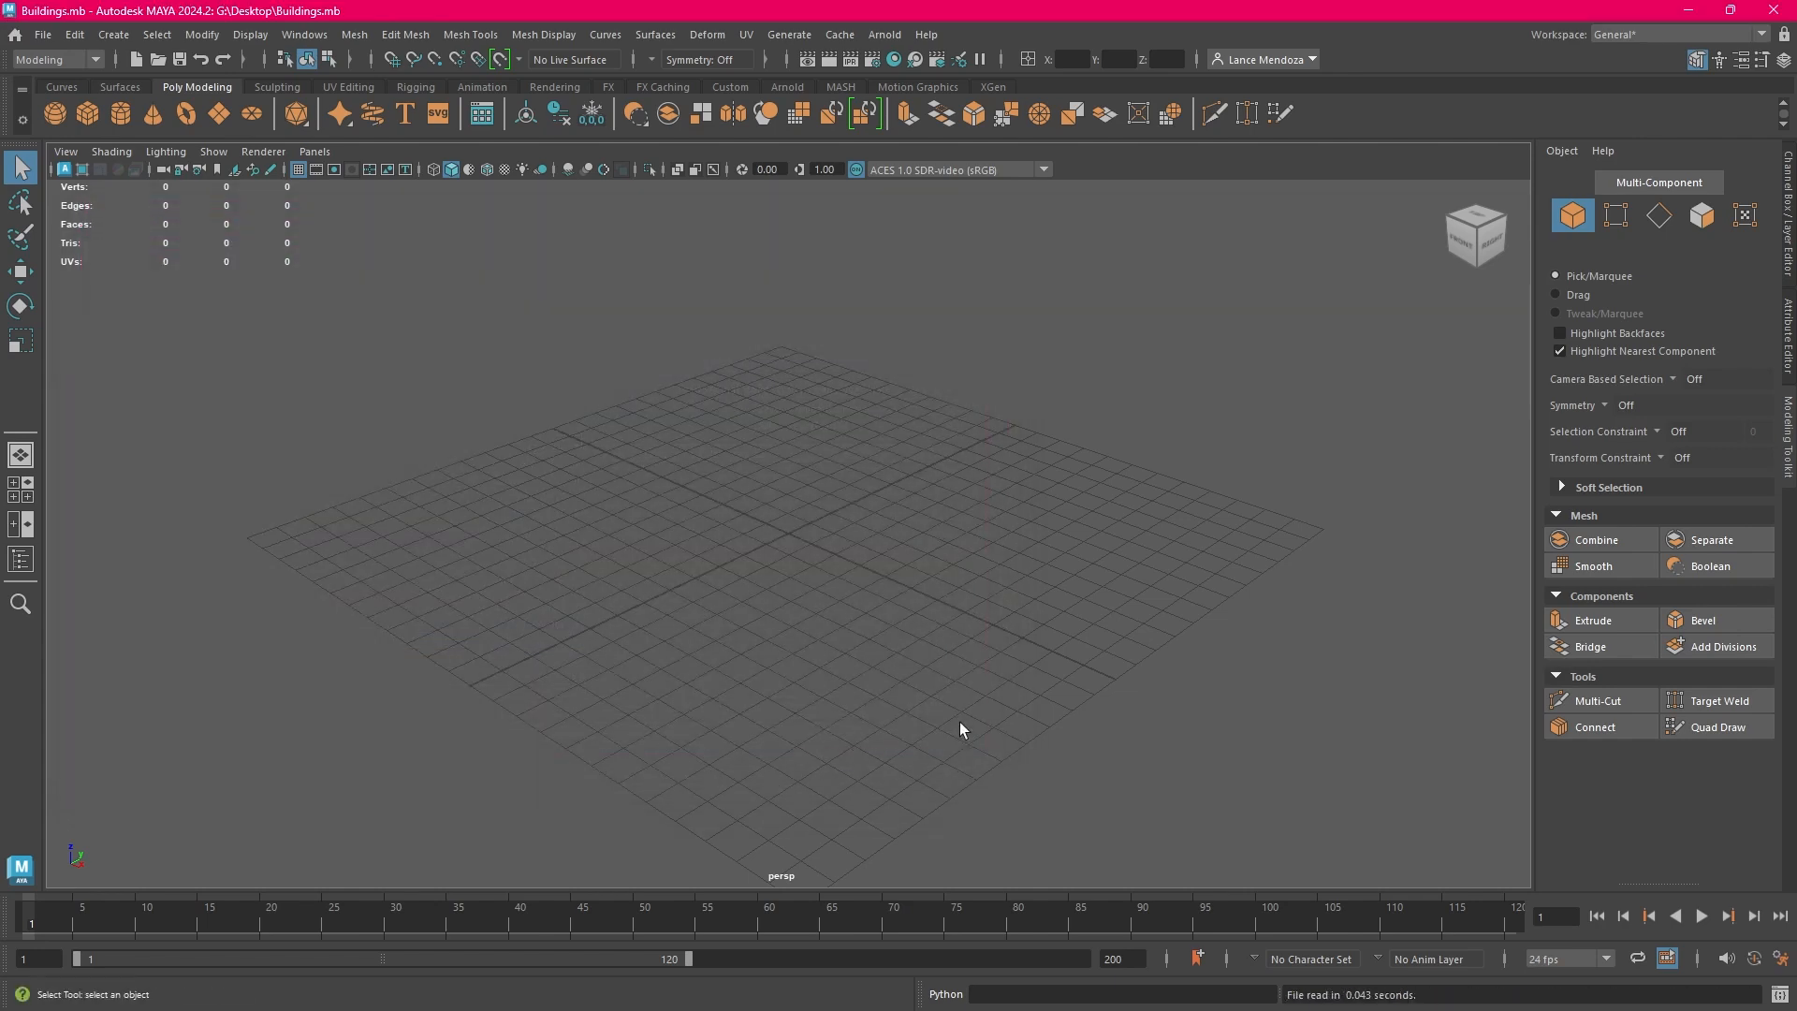
Start a new empty scene, and load Buildings.mb from the Desktop again
click(42, 35)
click(64, 61)
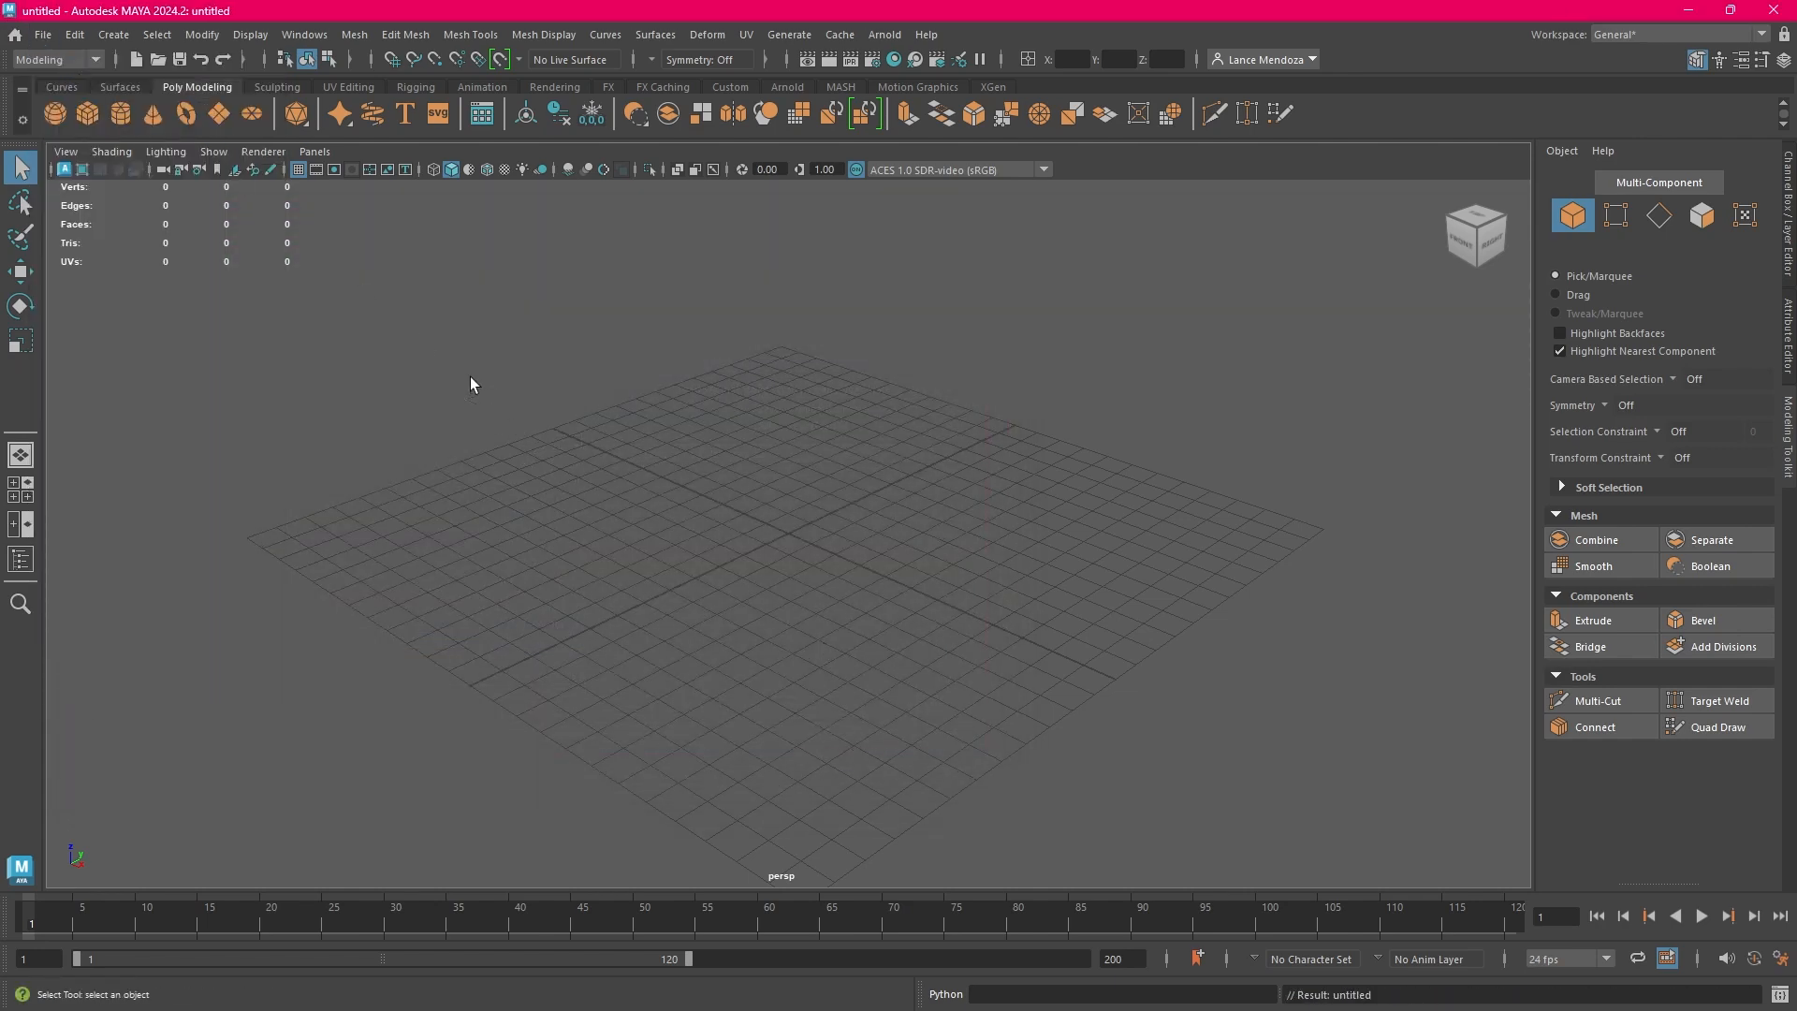
click(42, 35)
click(68, 82)
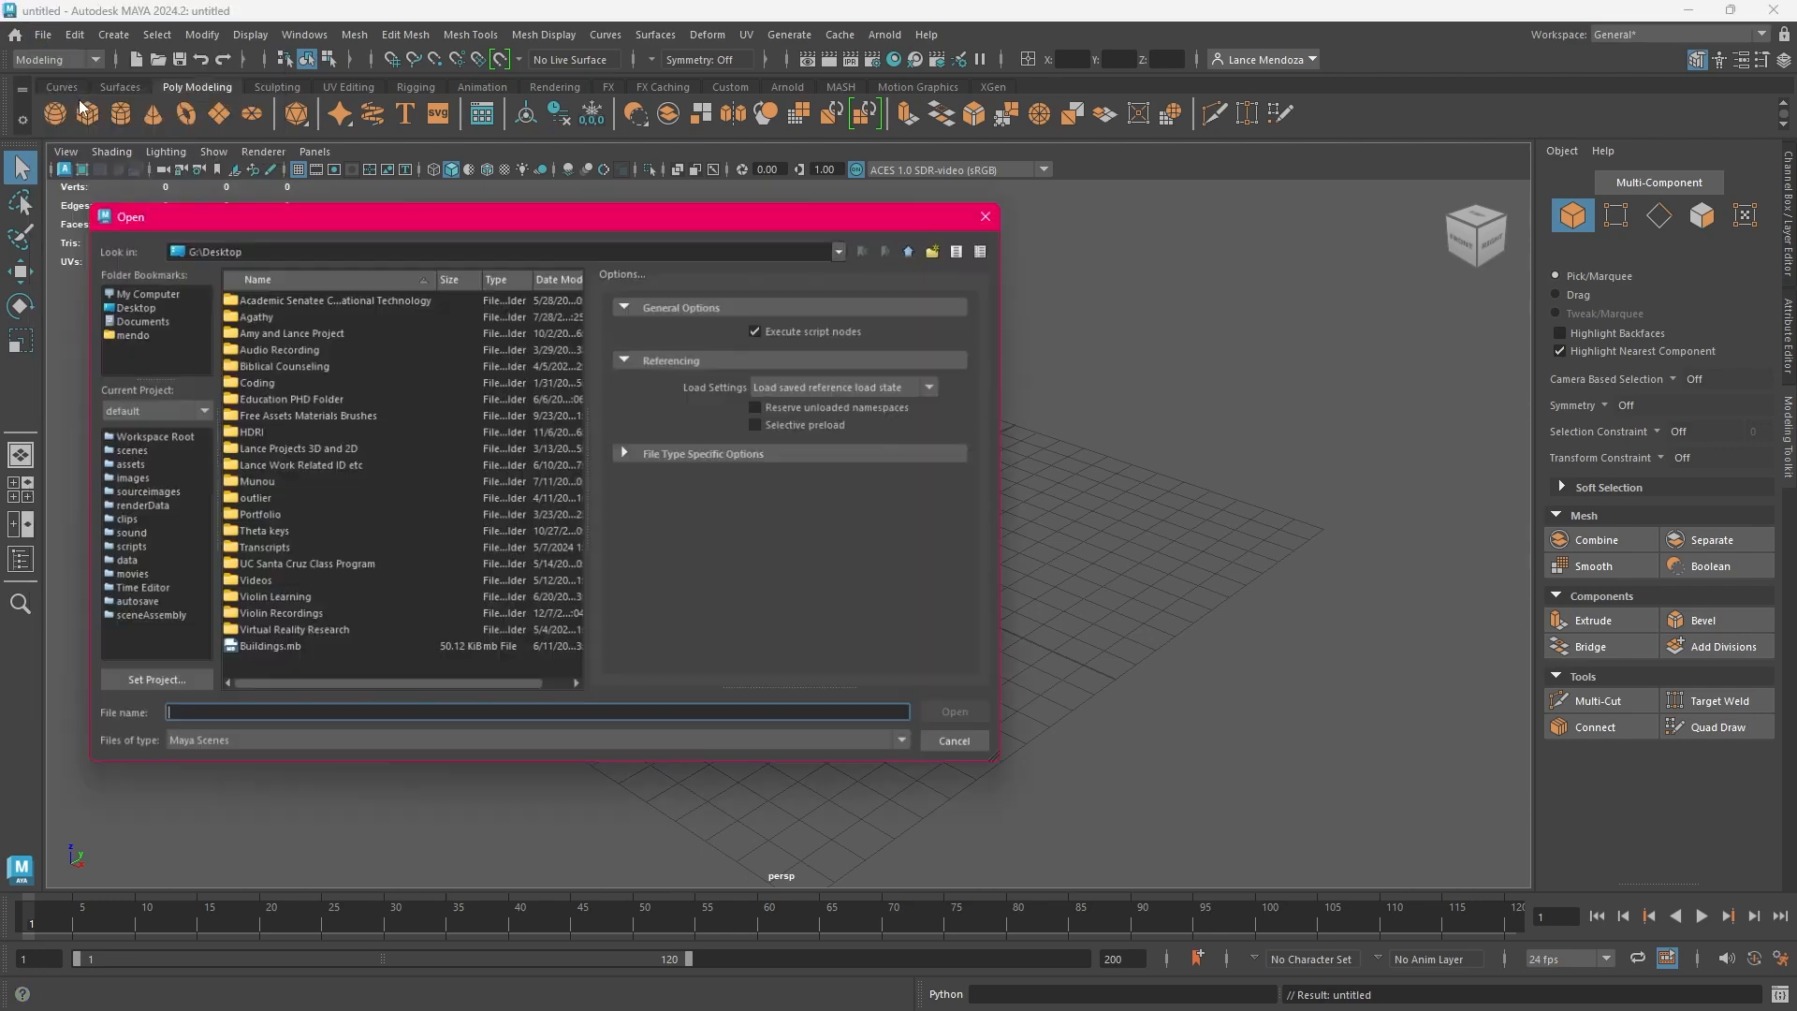
click(265, 649)
click(957, 718)
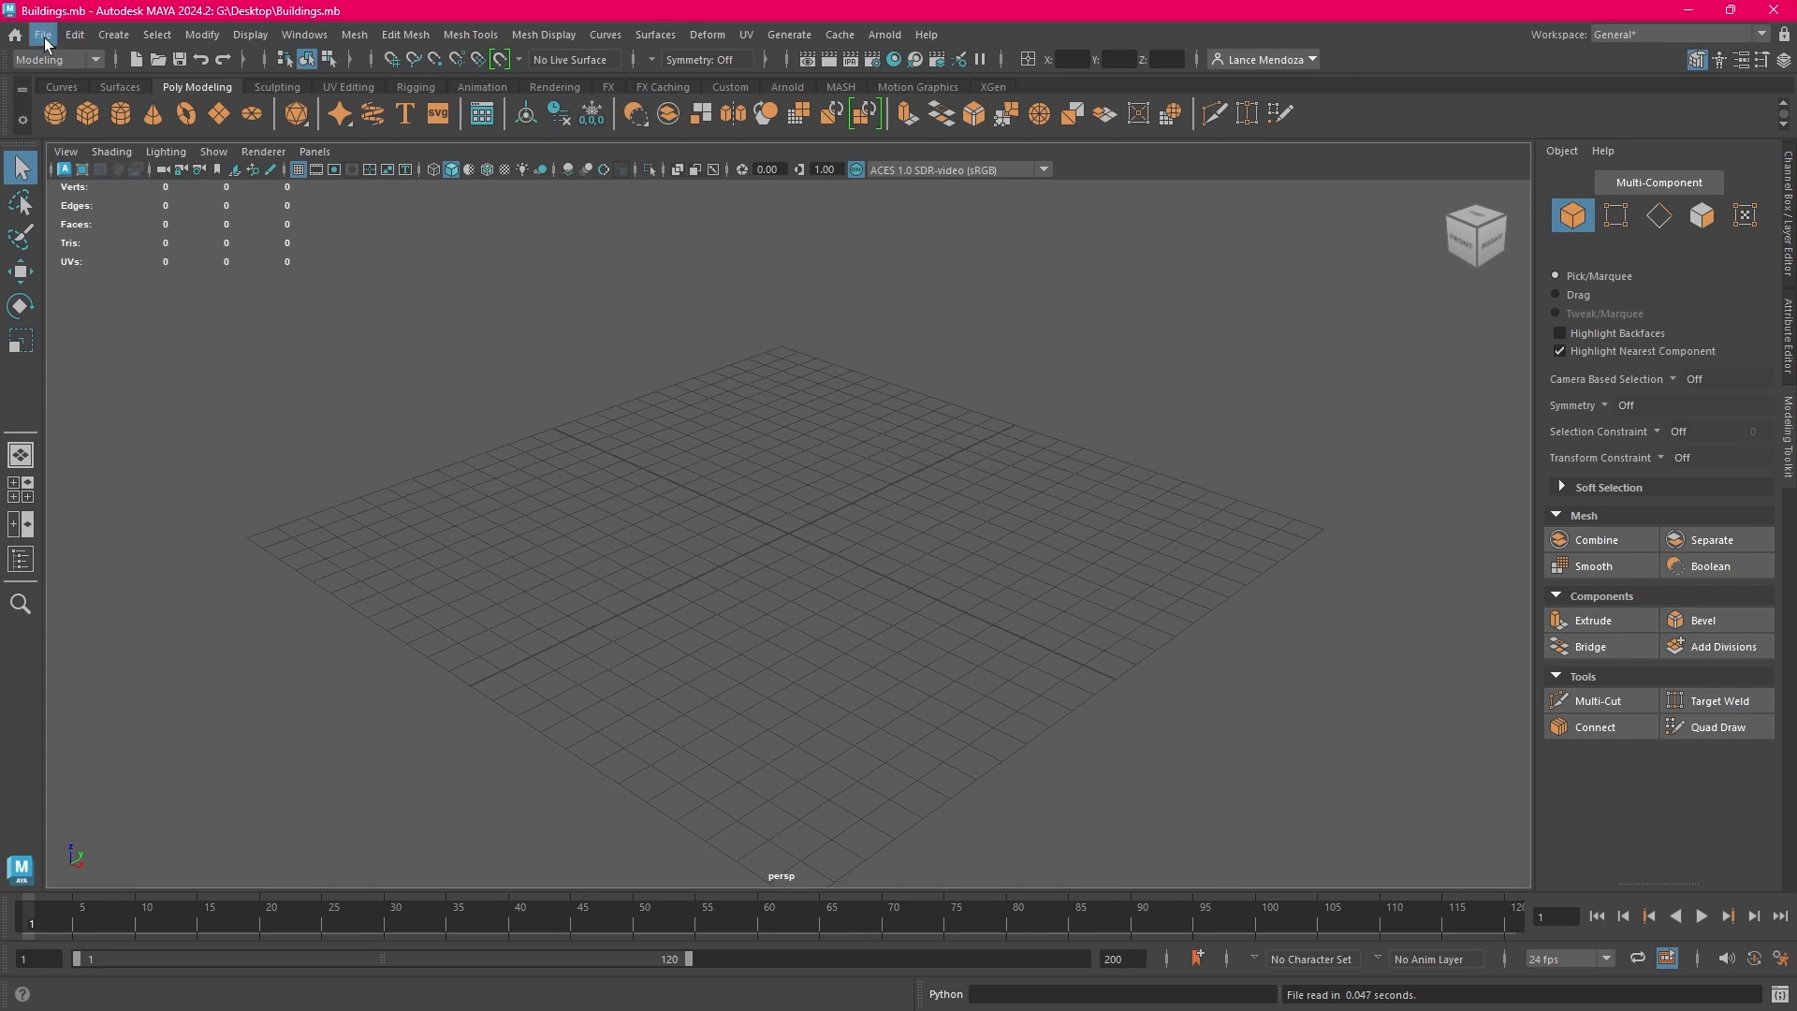
Create a polygon cube at the origin, save it into the Buildings scene, and leave the cube deselected
click(90, 116)
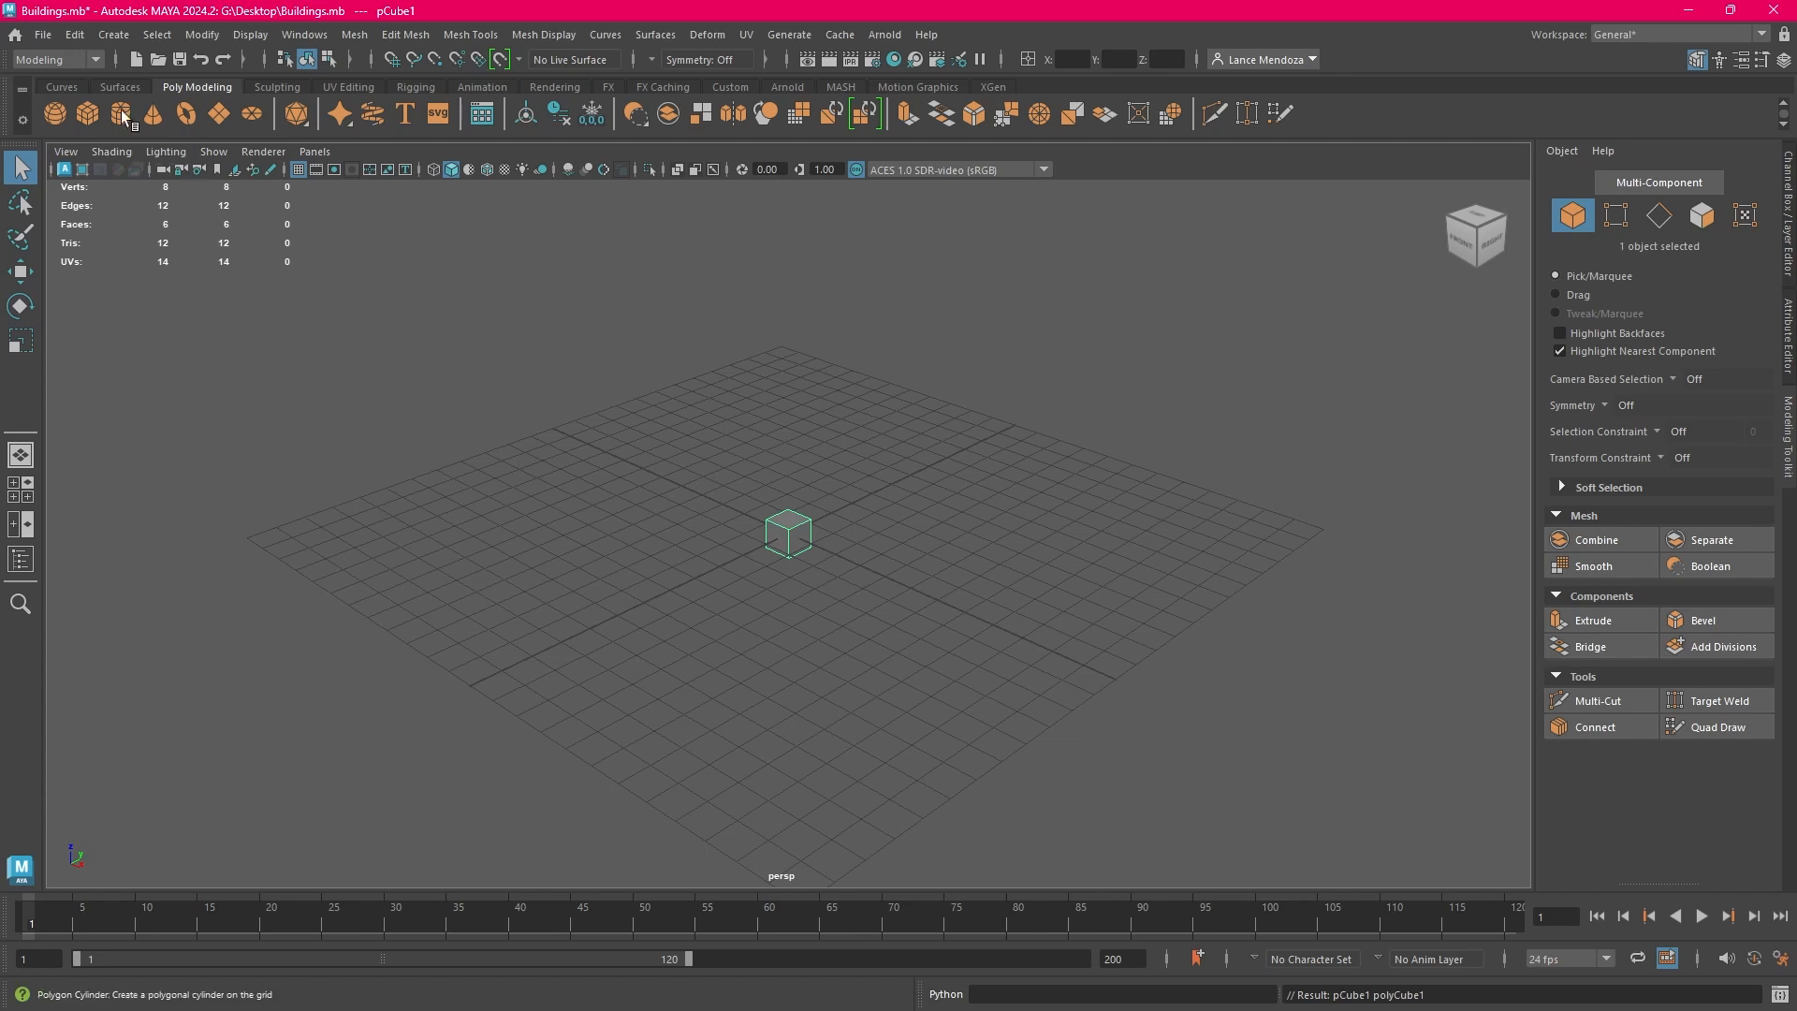
click(52, 36)
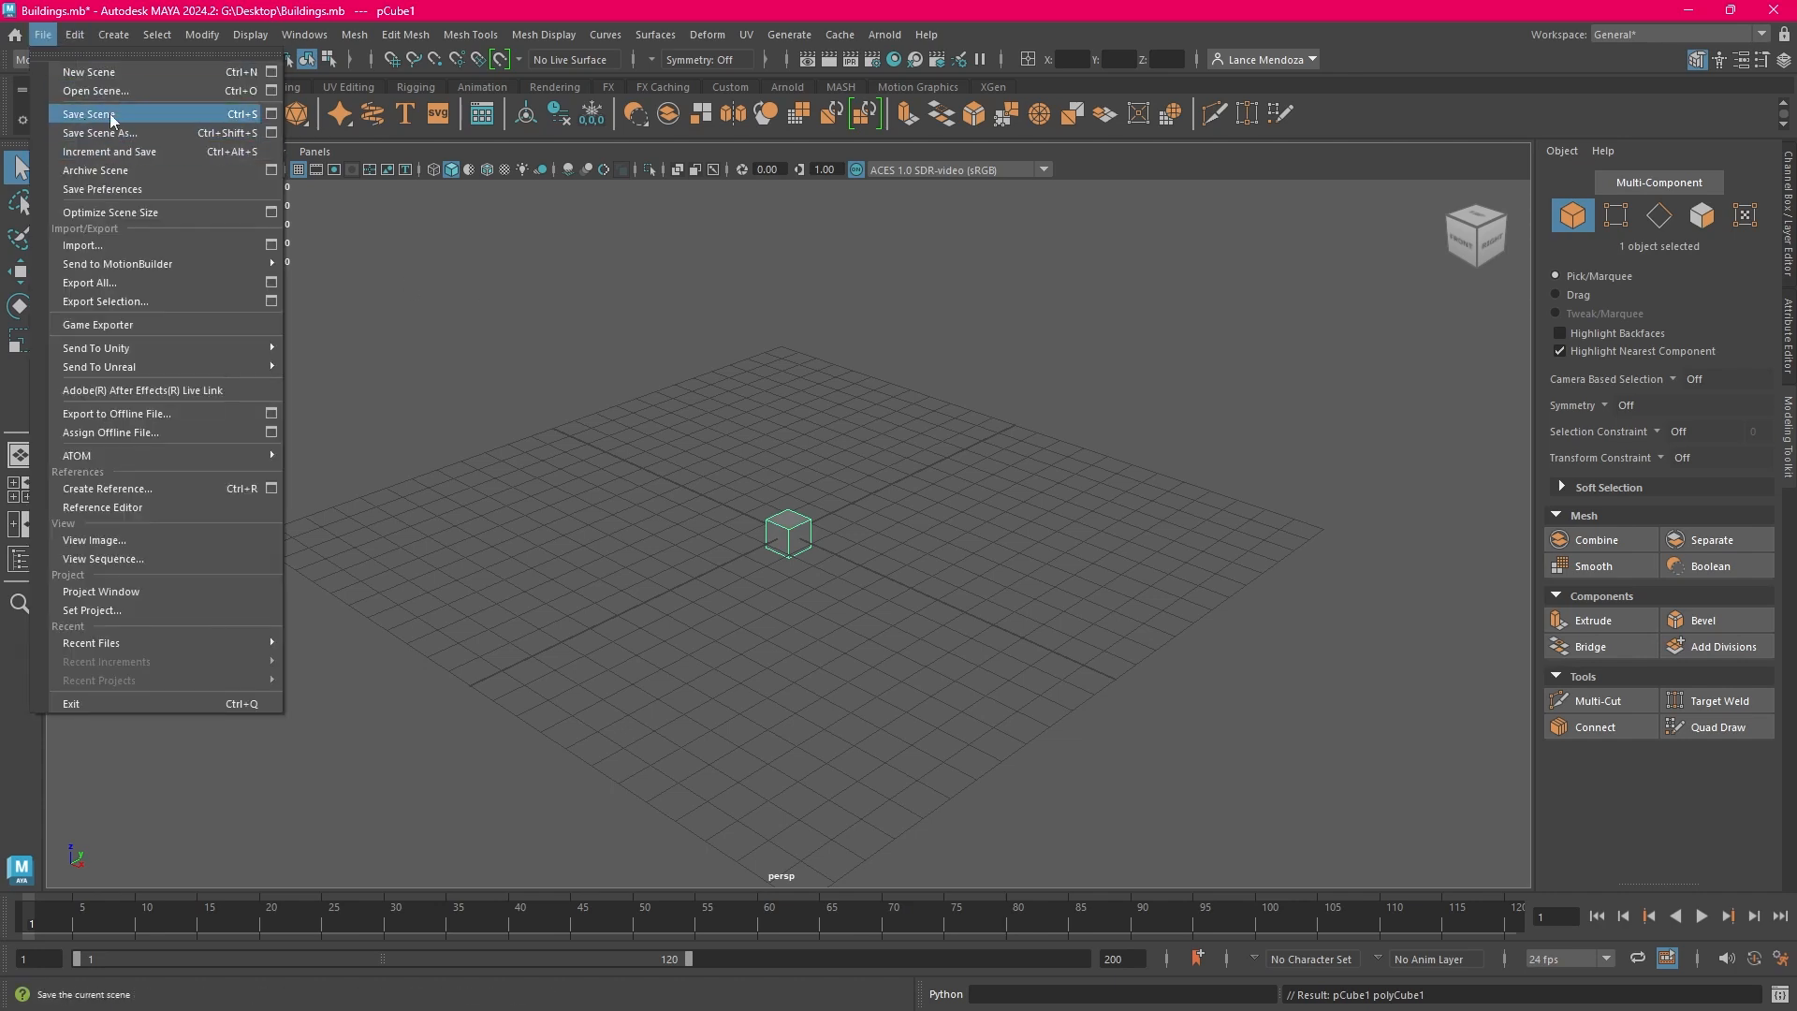
click(110, 114)
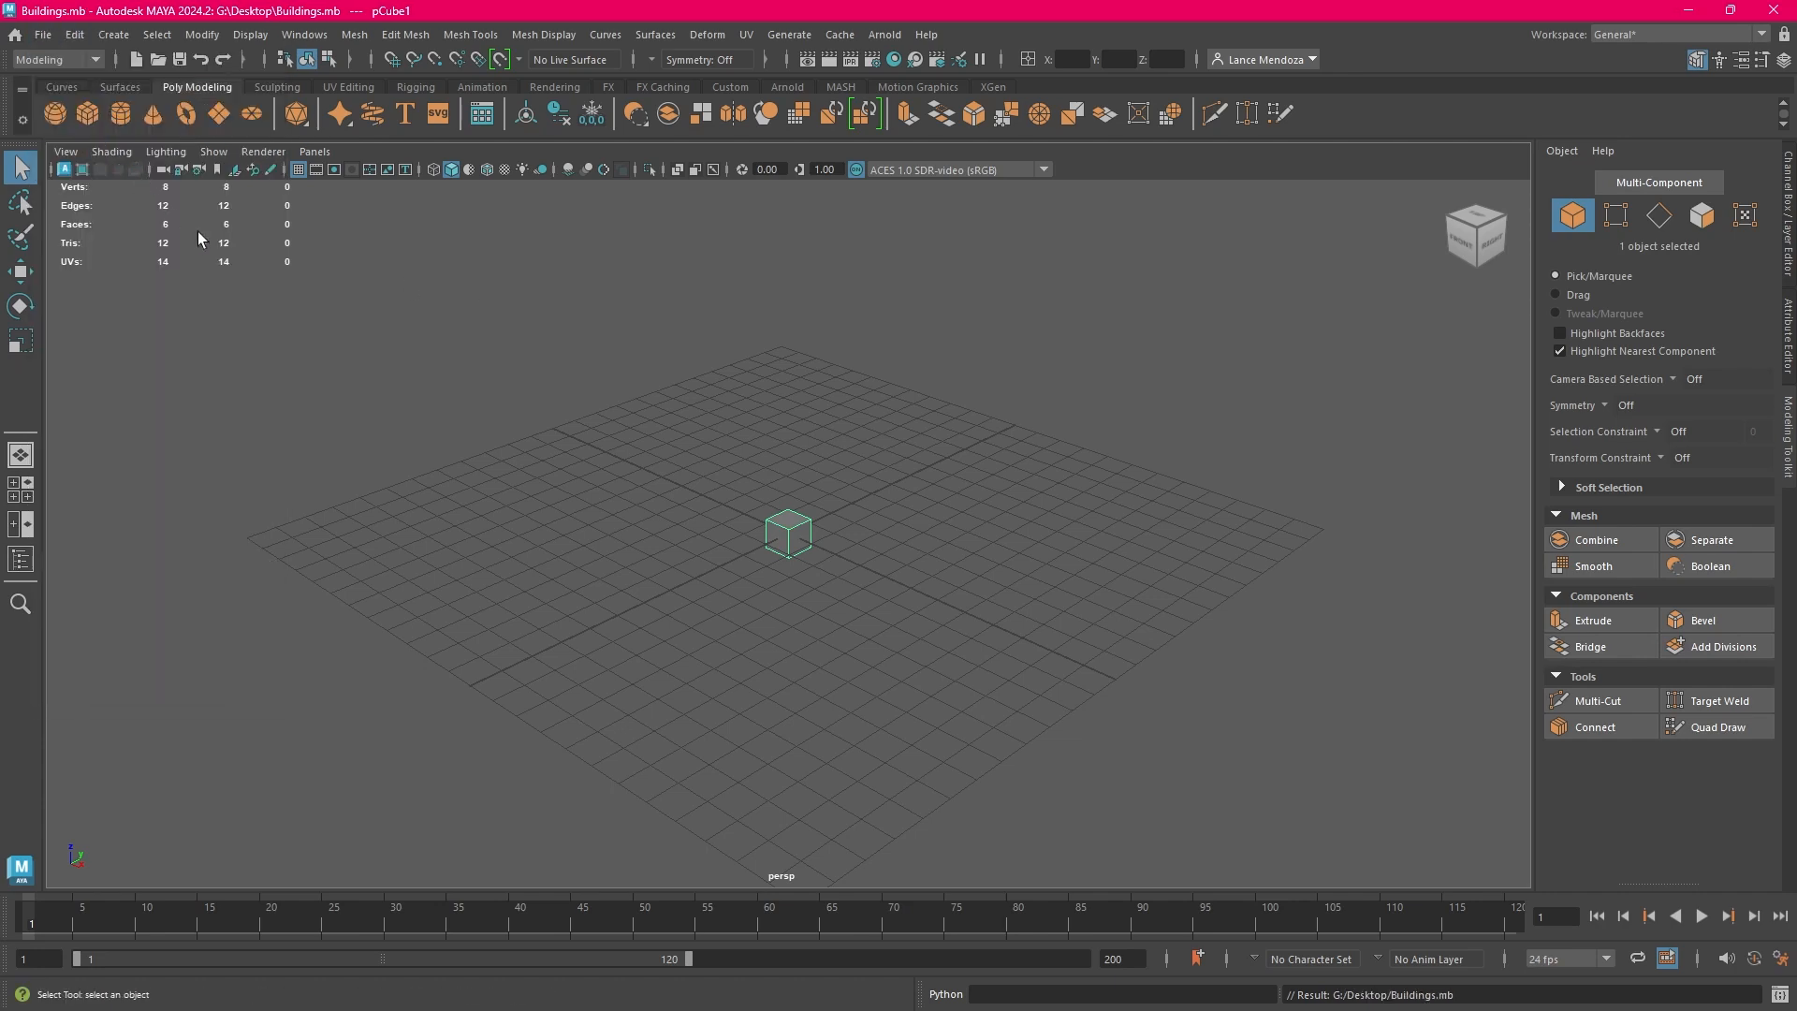
click(640, 485)
click(802, 541)
click(470, 413)
Replace the saved scene with a new one, and reopen Buildings.mb with its cube from the Desktop
click(43, 34)
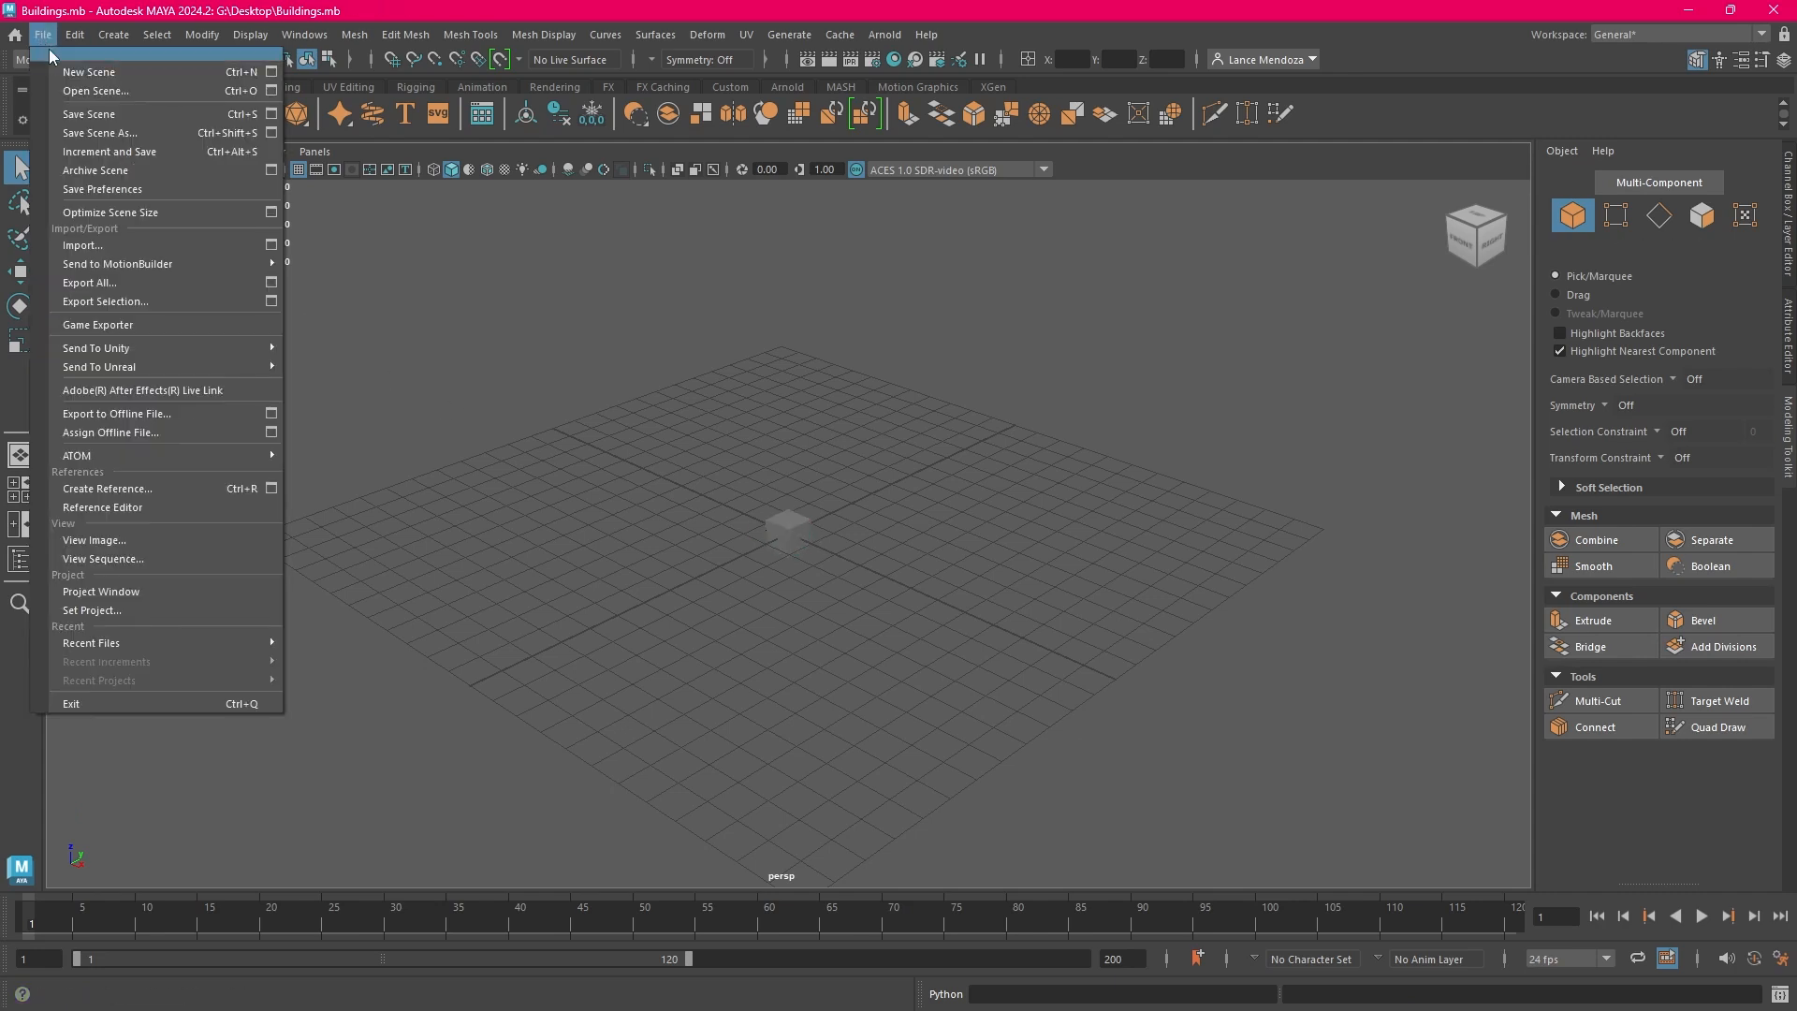
click(83, 74)
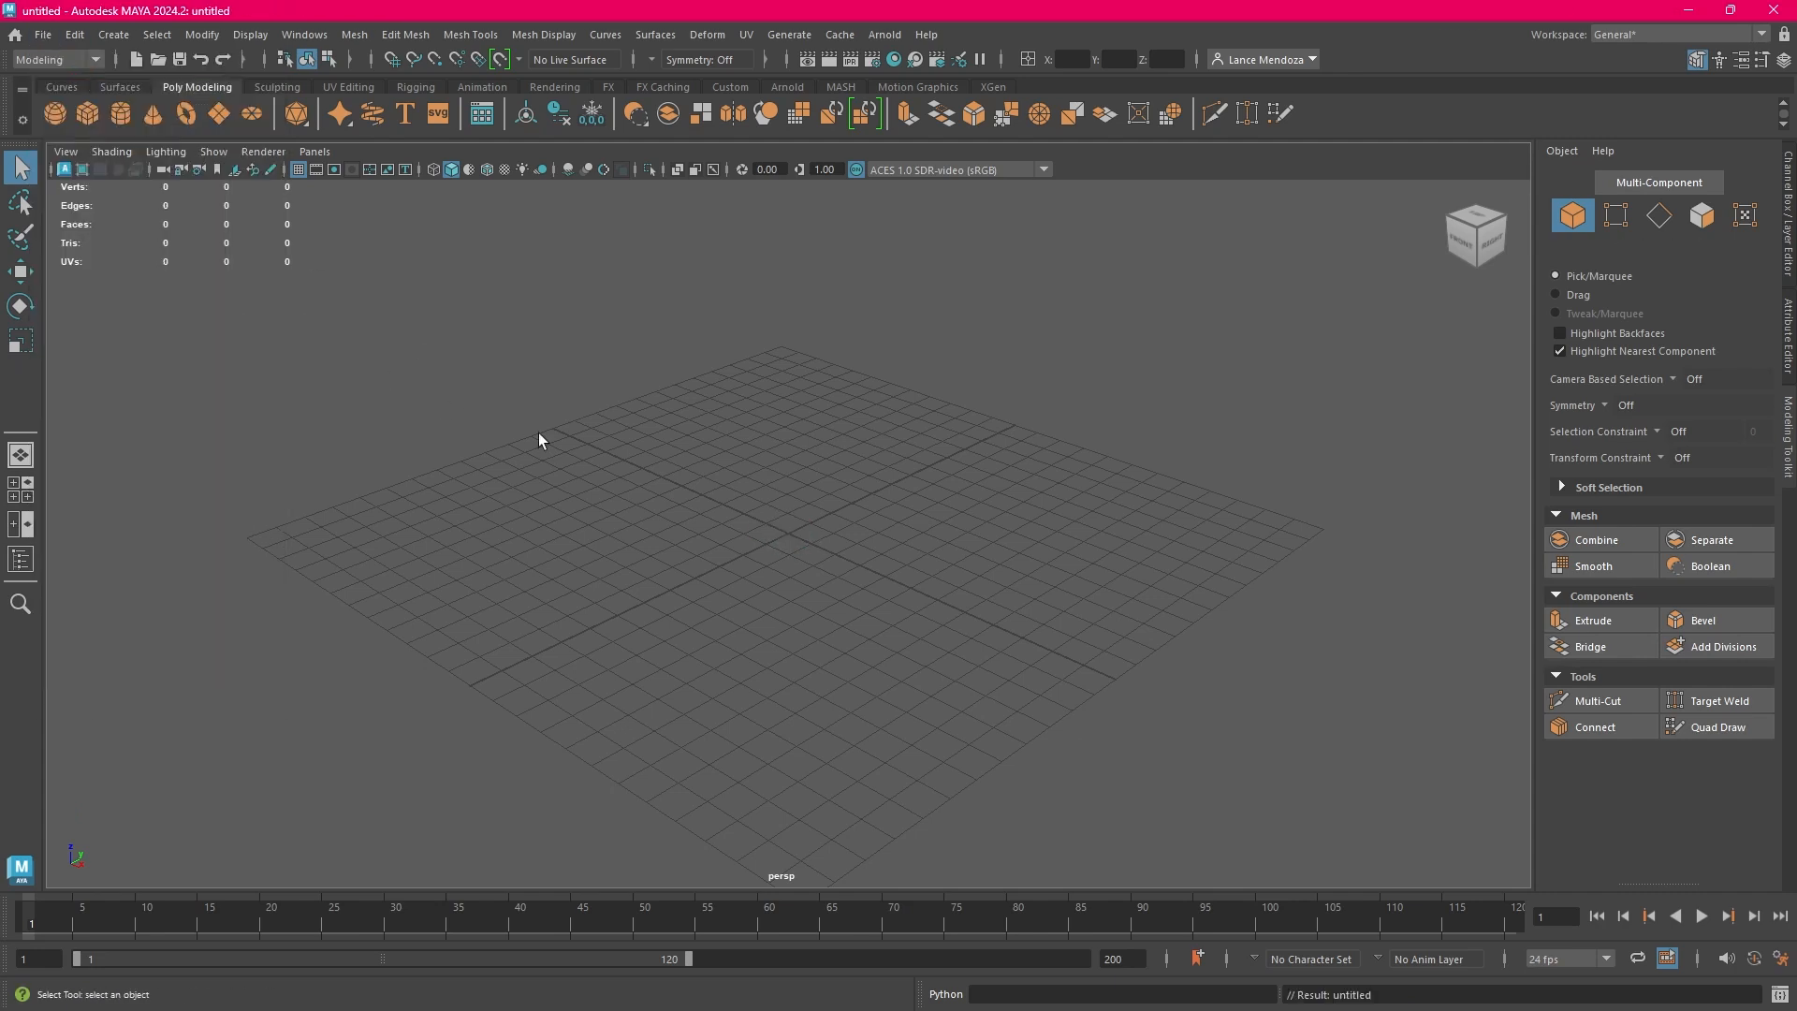
click(47, 36)
click(92, 92)
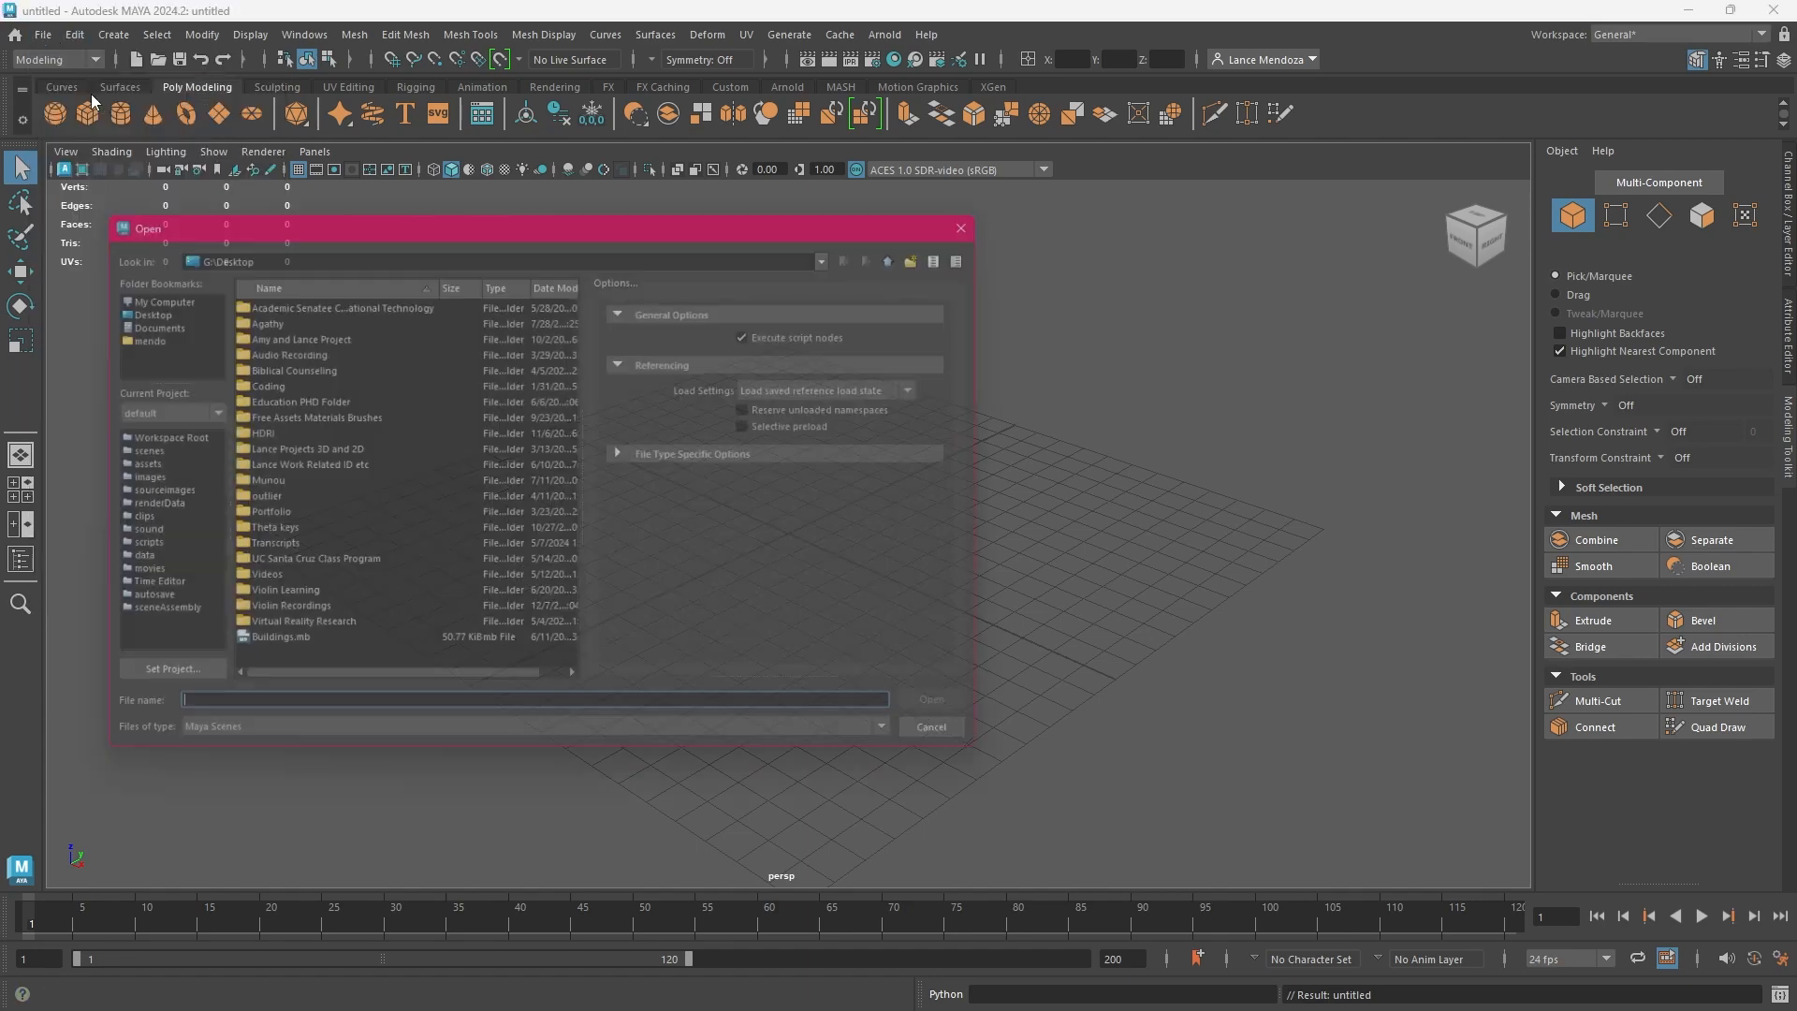
click(387, 652)
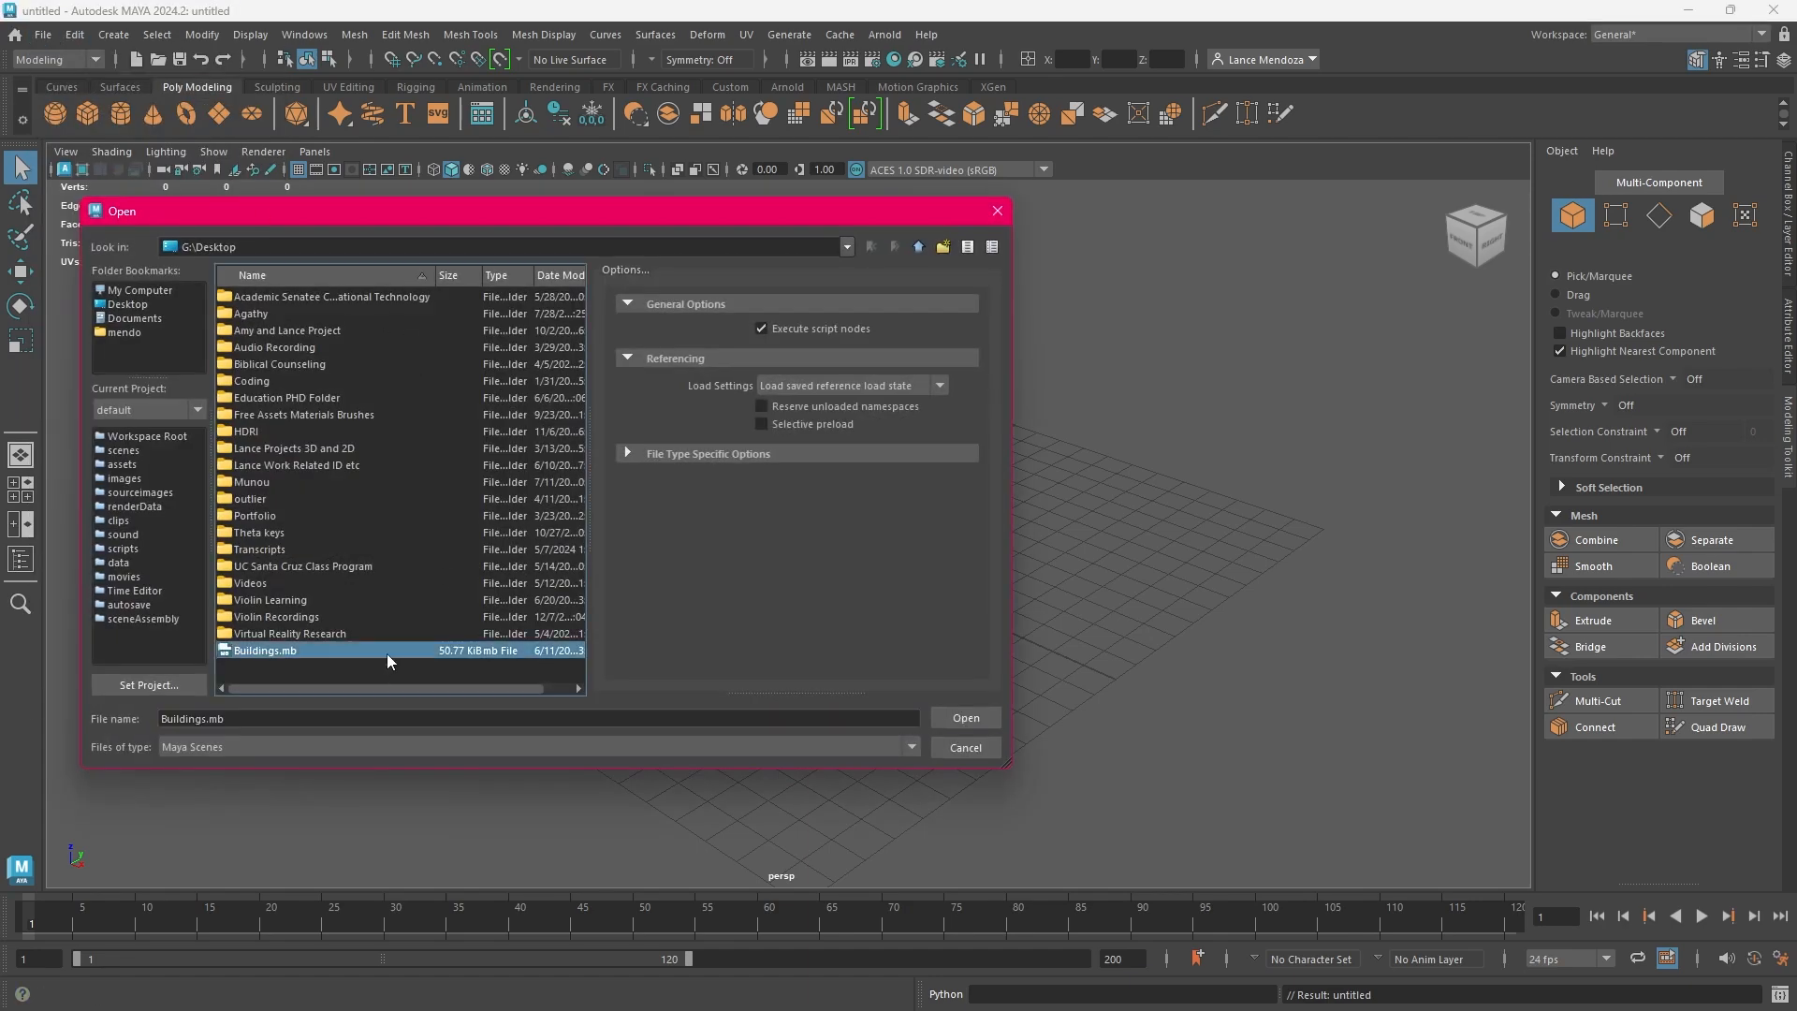
click(963, 718)
Practise selecting and deselecting the cube at the origin, and show its attributes in the Channel Box
click(797, 530)
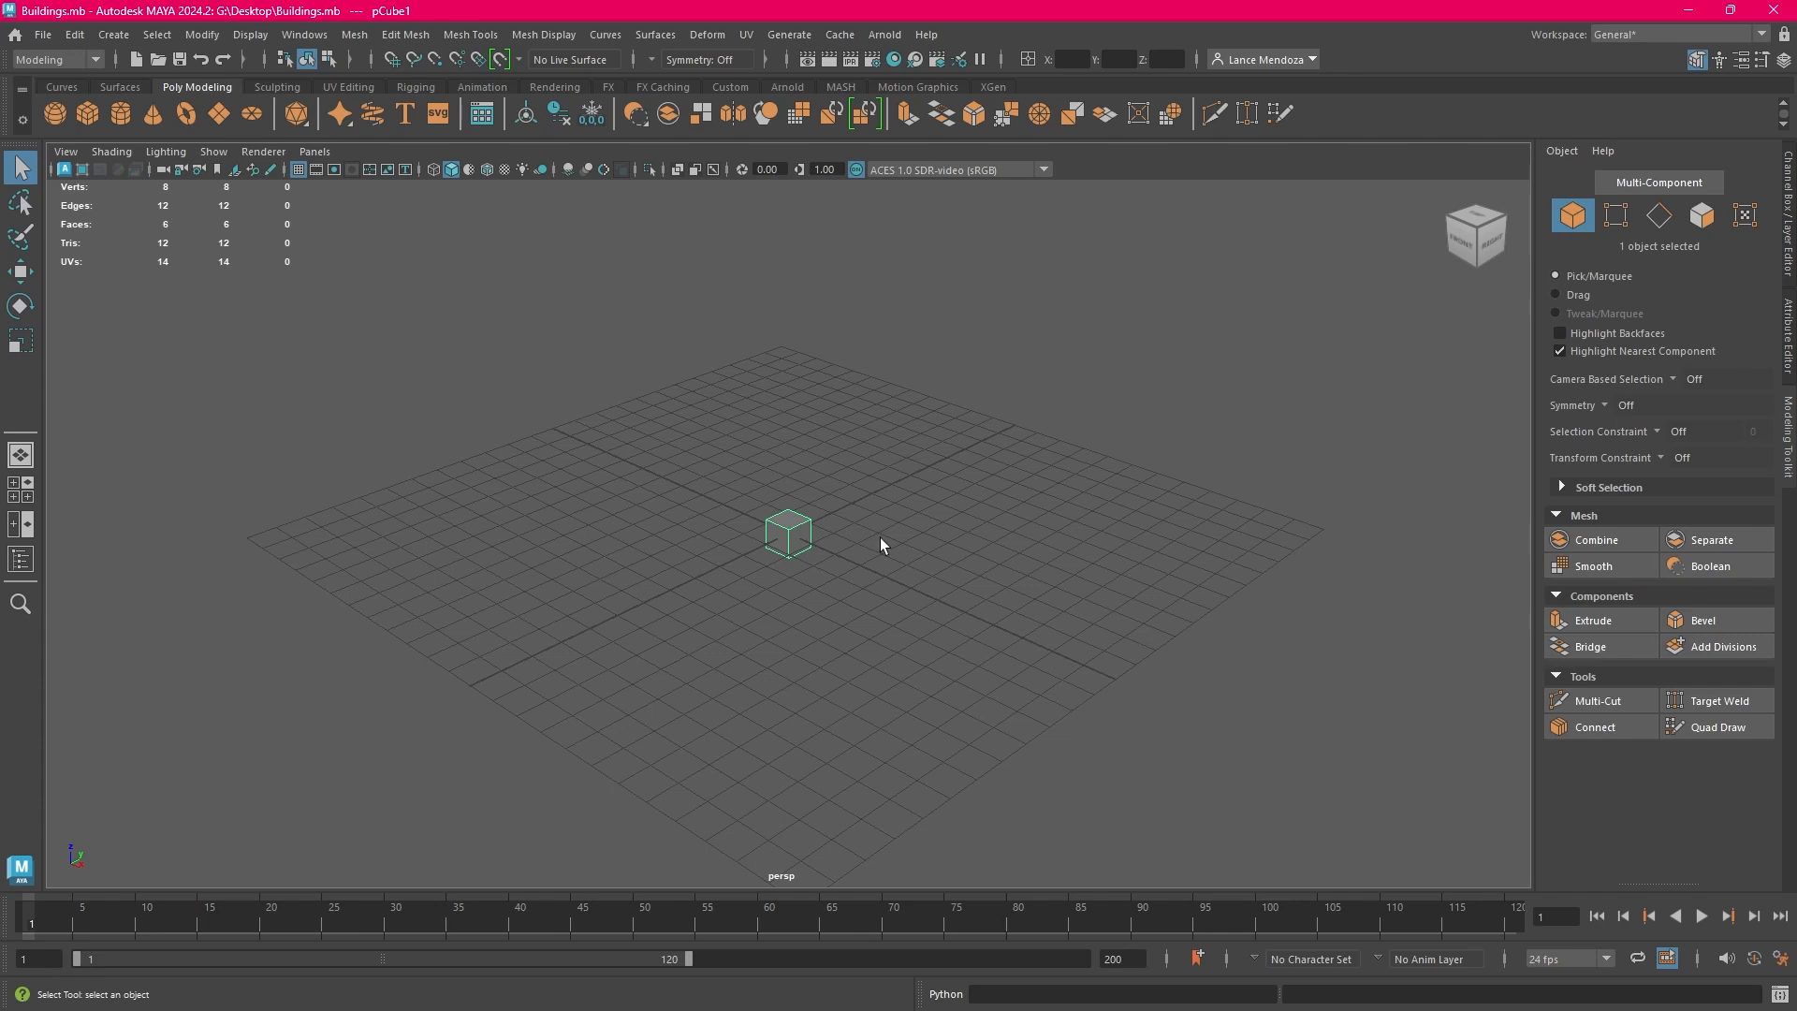
click(924, 559)
click(802, 536)
click(1791, 282)
click(1217, 545)
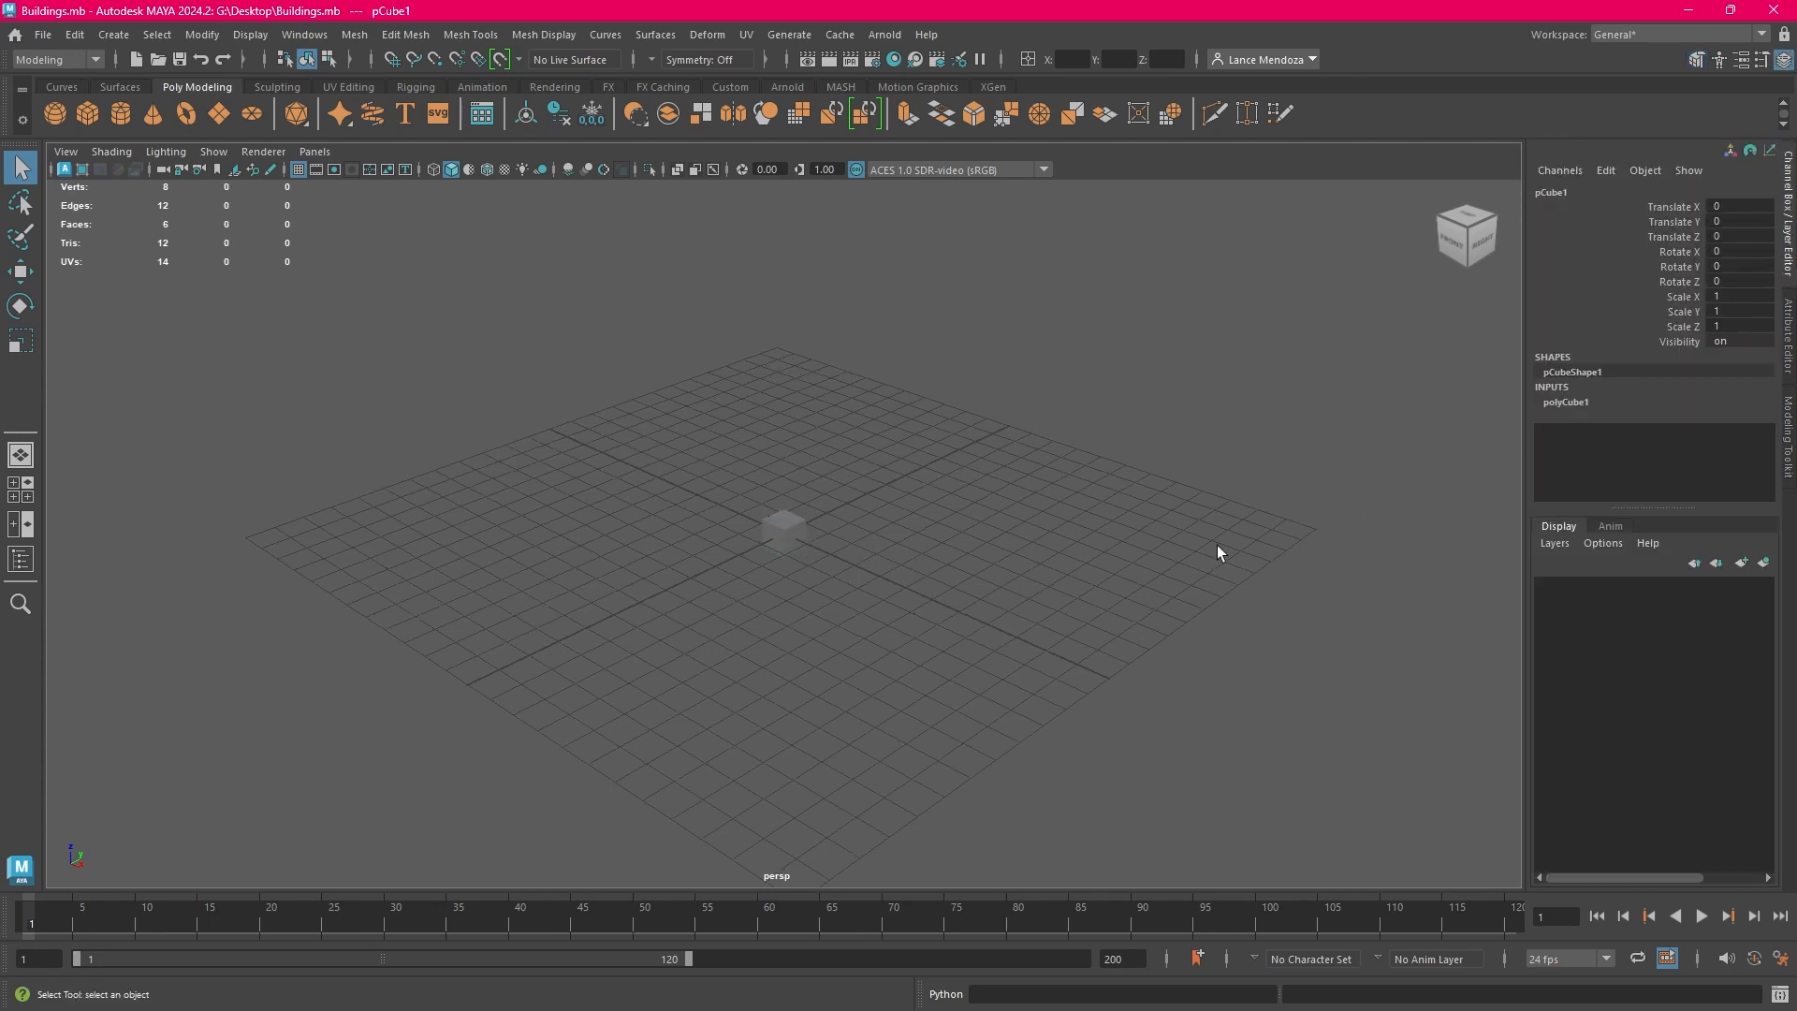
Select and delete the cube, undo the deletion, and select the restored cube
click(808, 531)
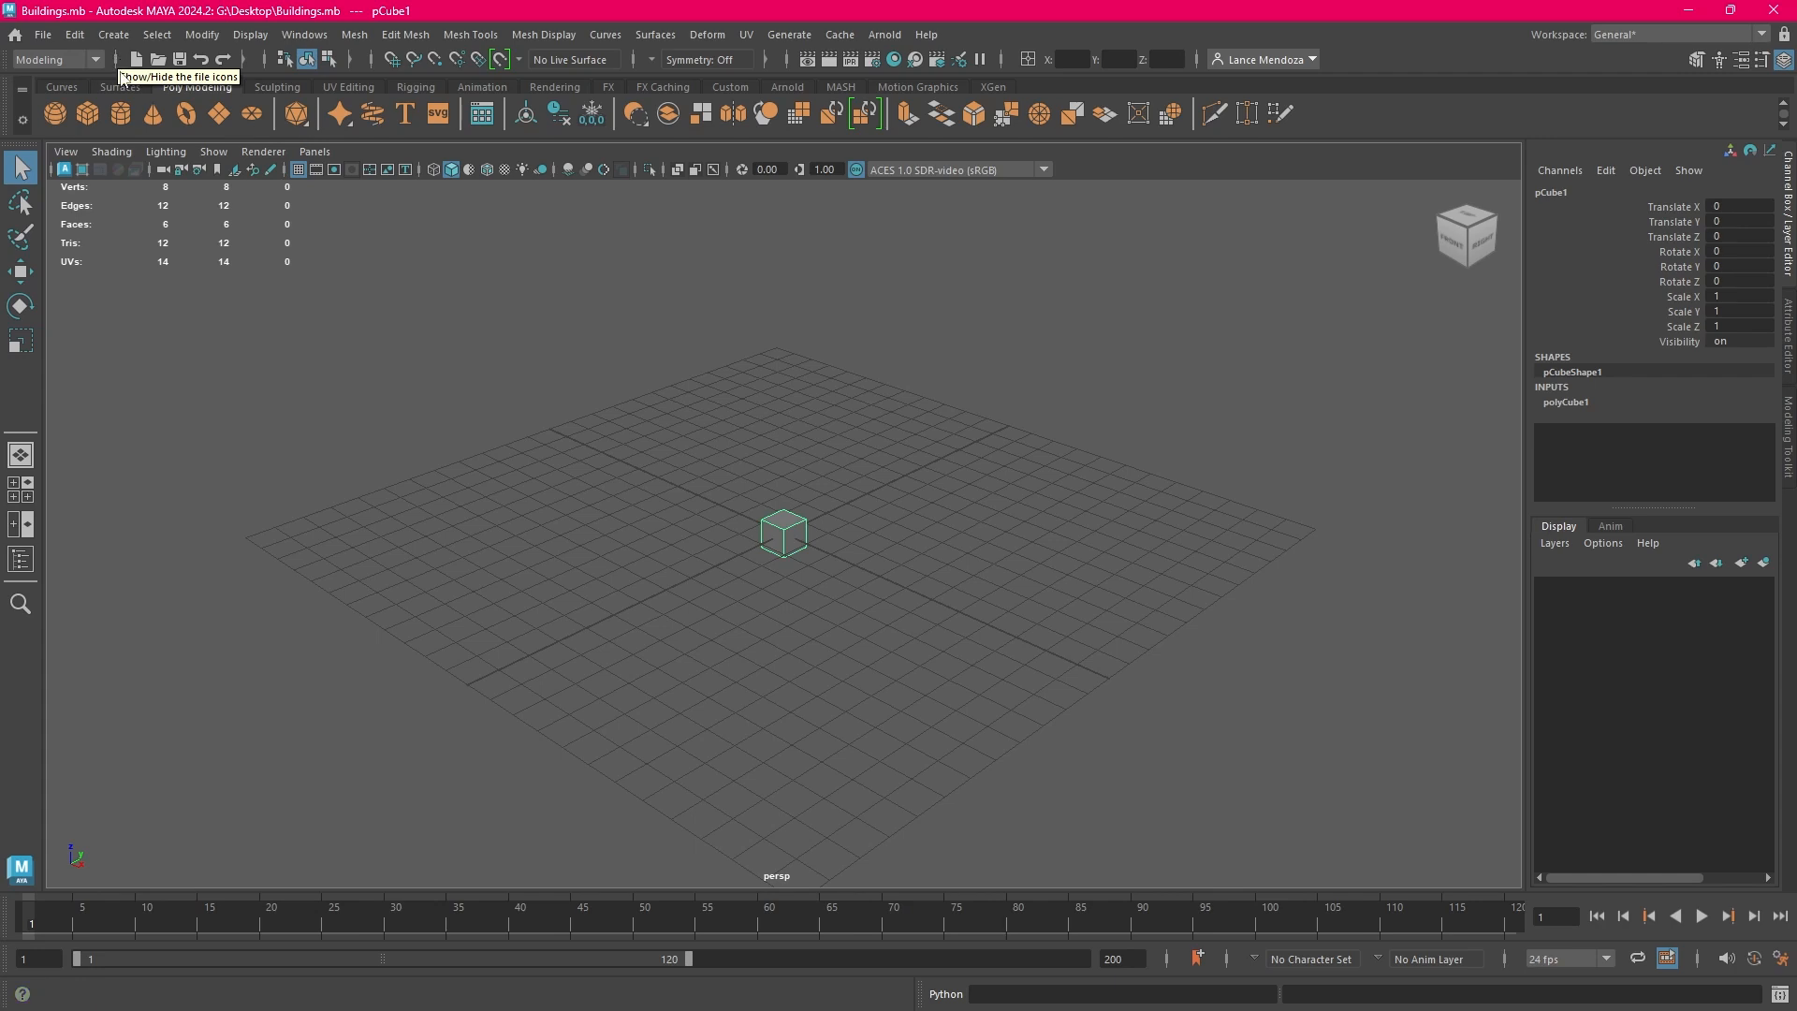
key(Delete)
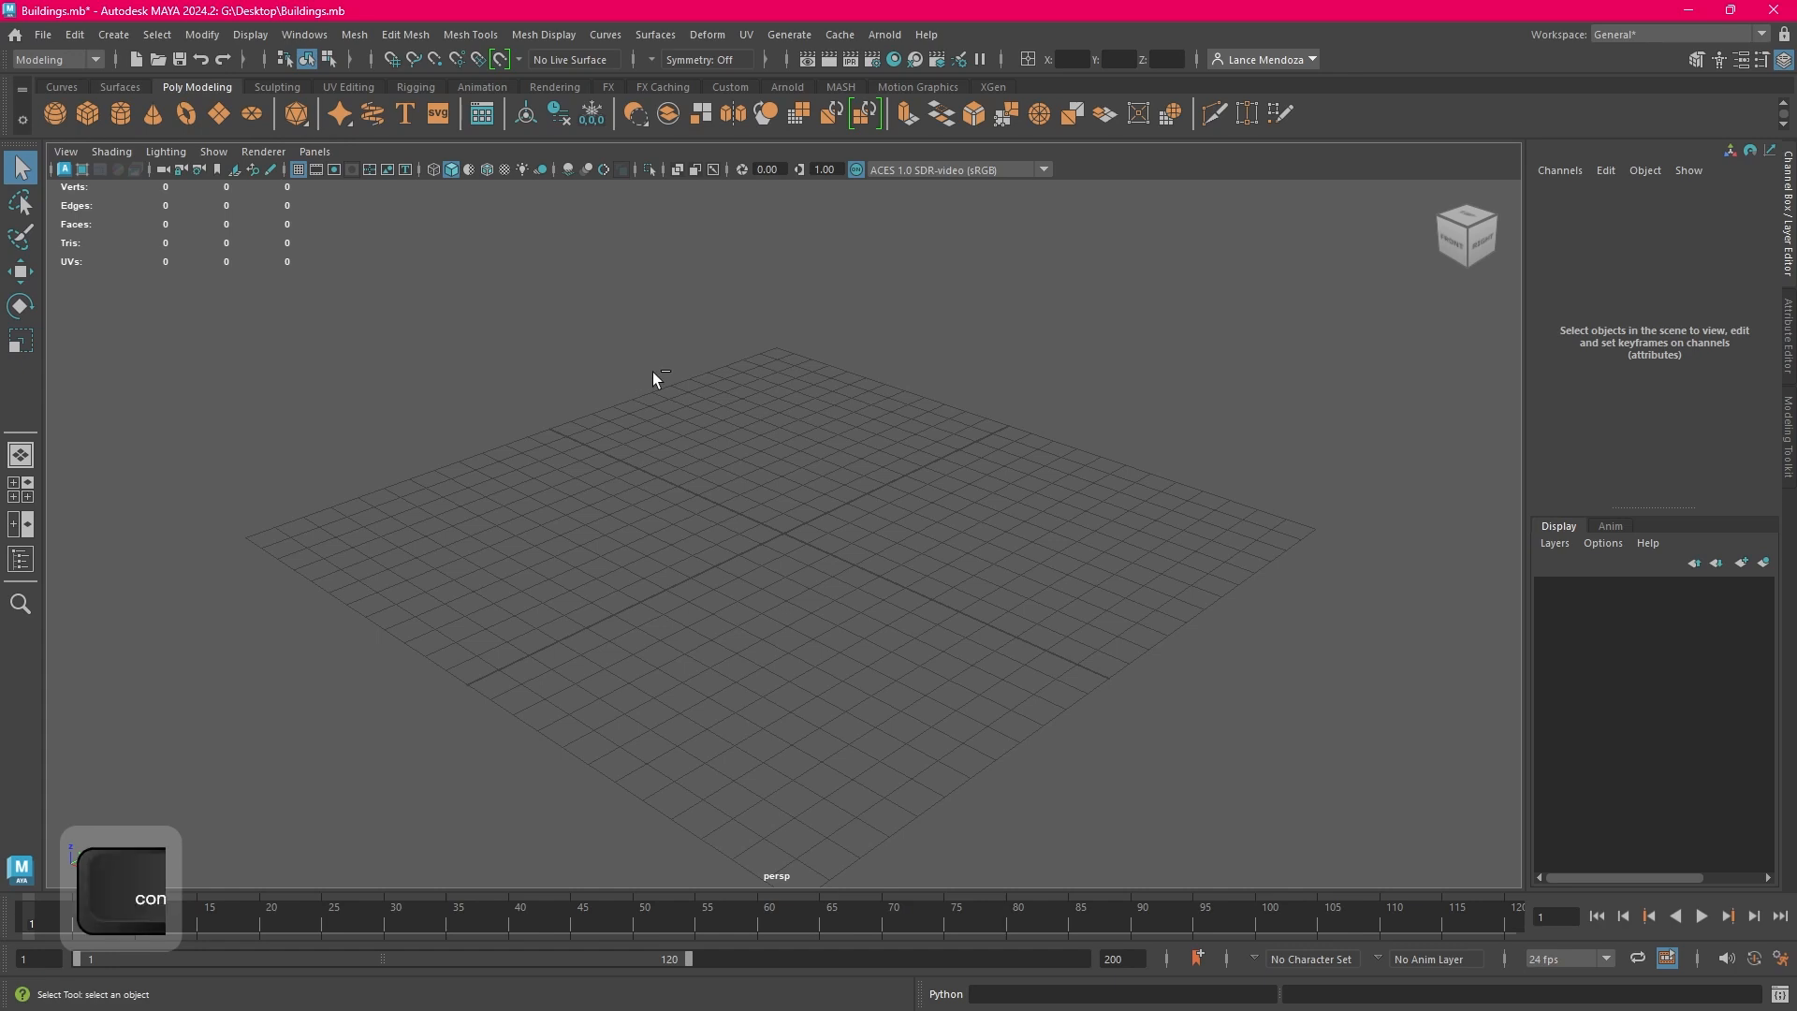
key(ctrl+z)
key(ctrl+z)
click(783, 537)
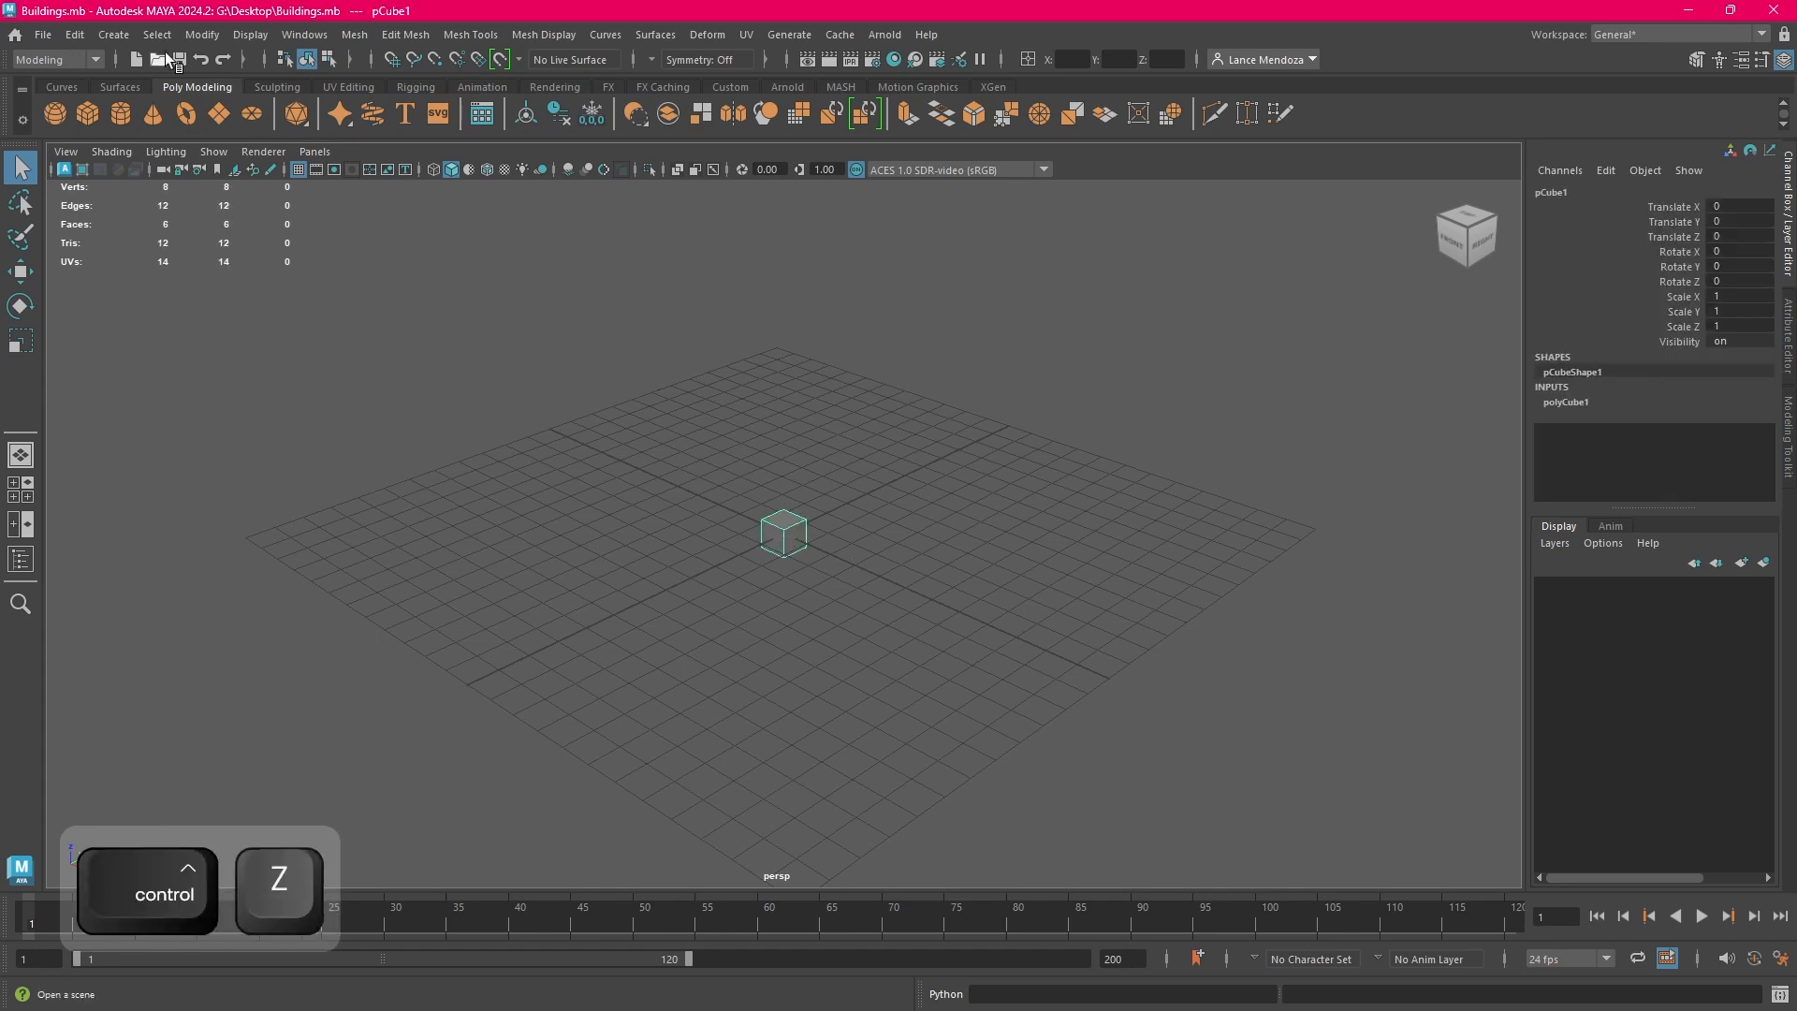
Remove the selected cube from the scene with an editing command, and create a new polygon cube at the origin
click(75, 35)
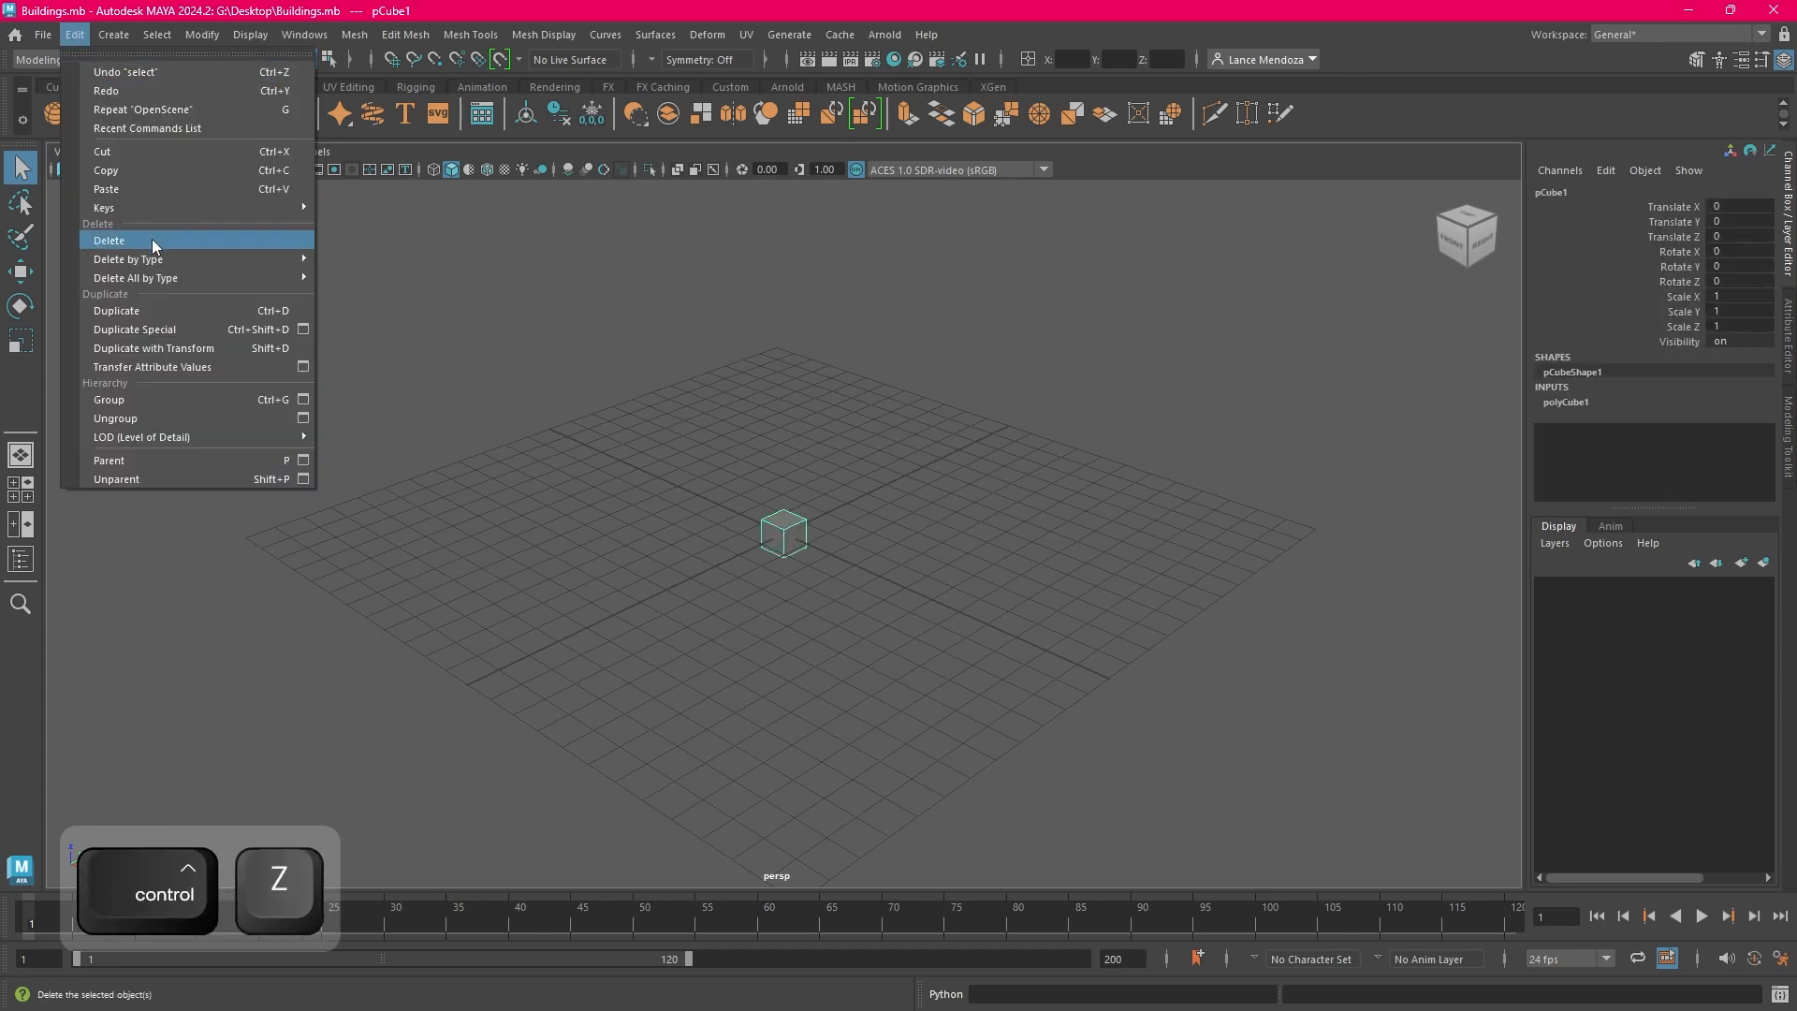
click(101, 155)
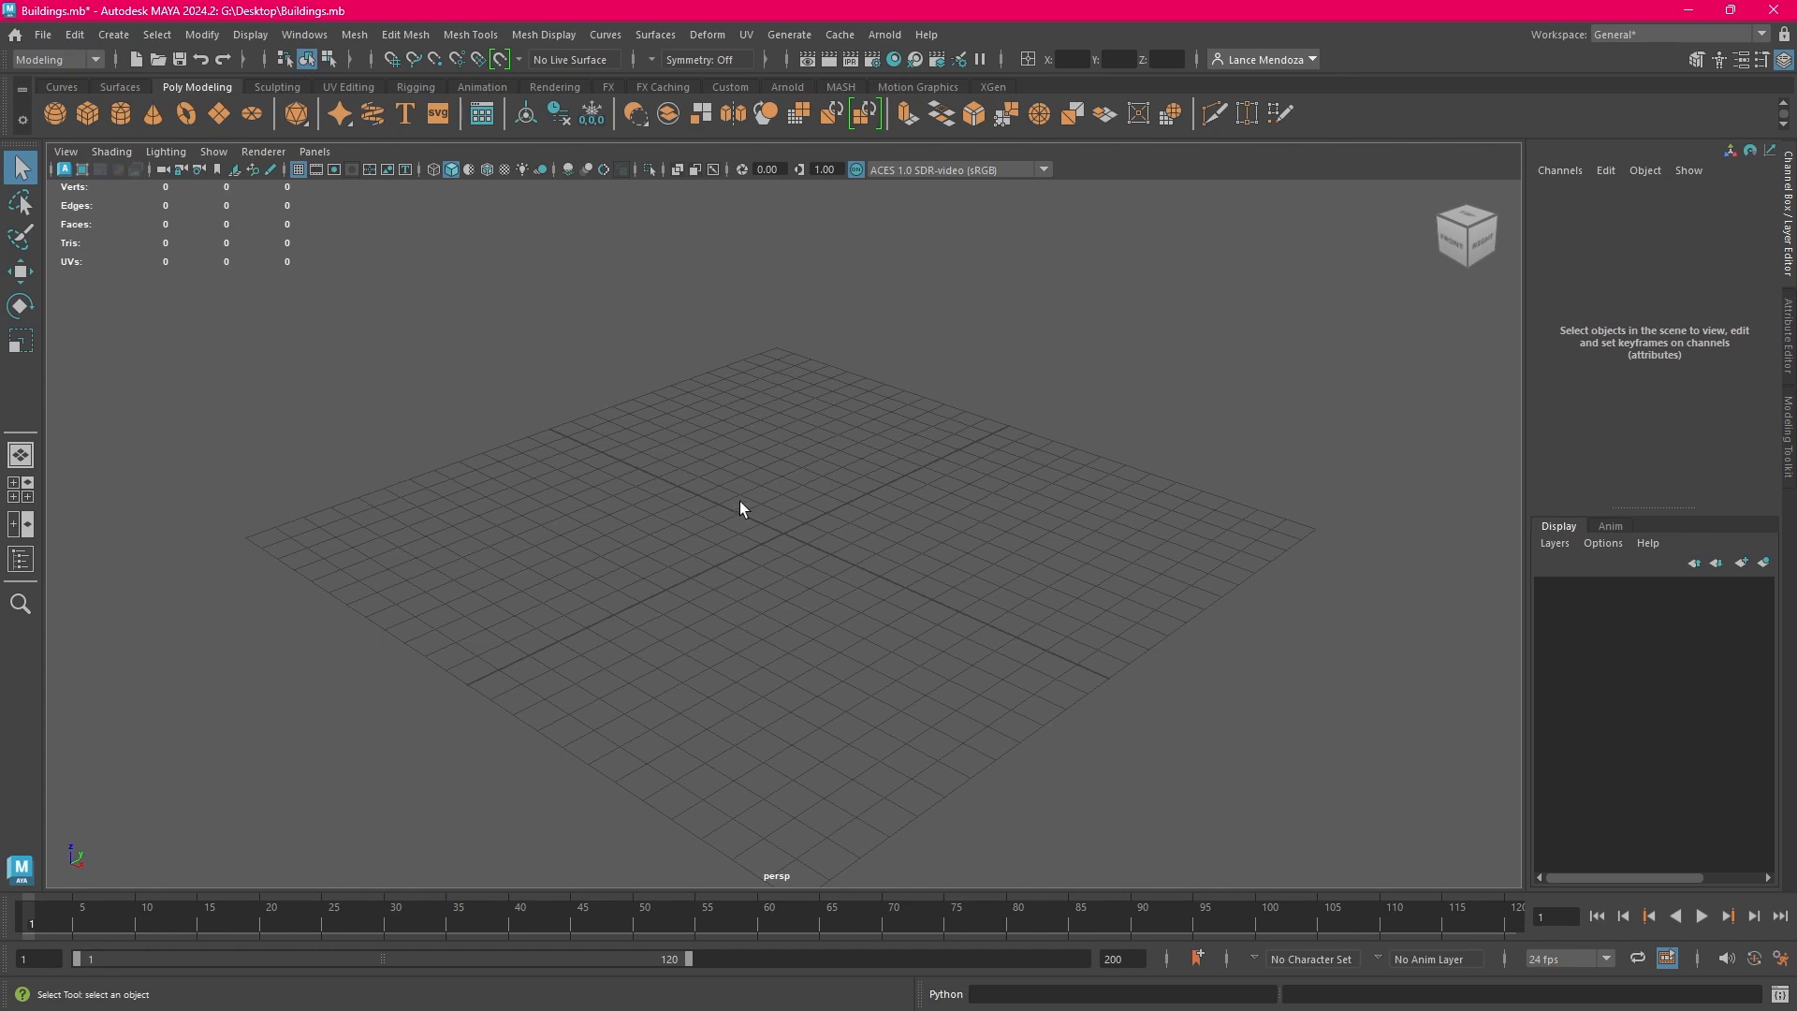
click(87, 114)
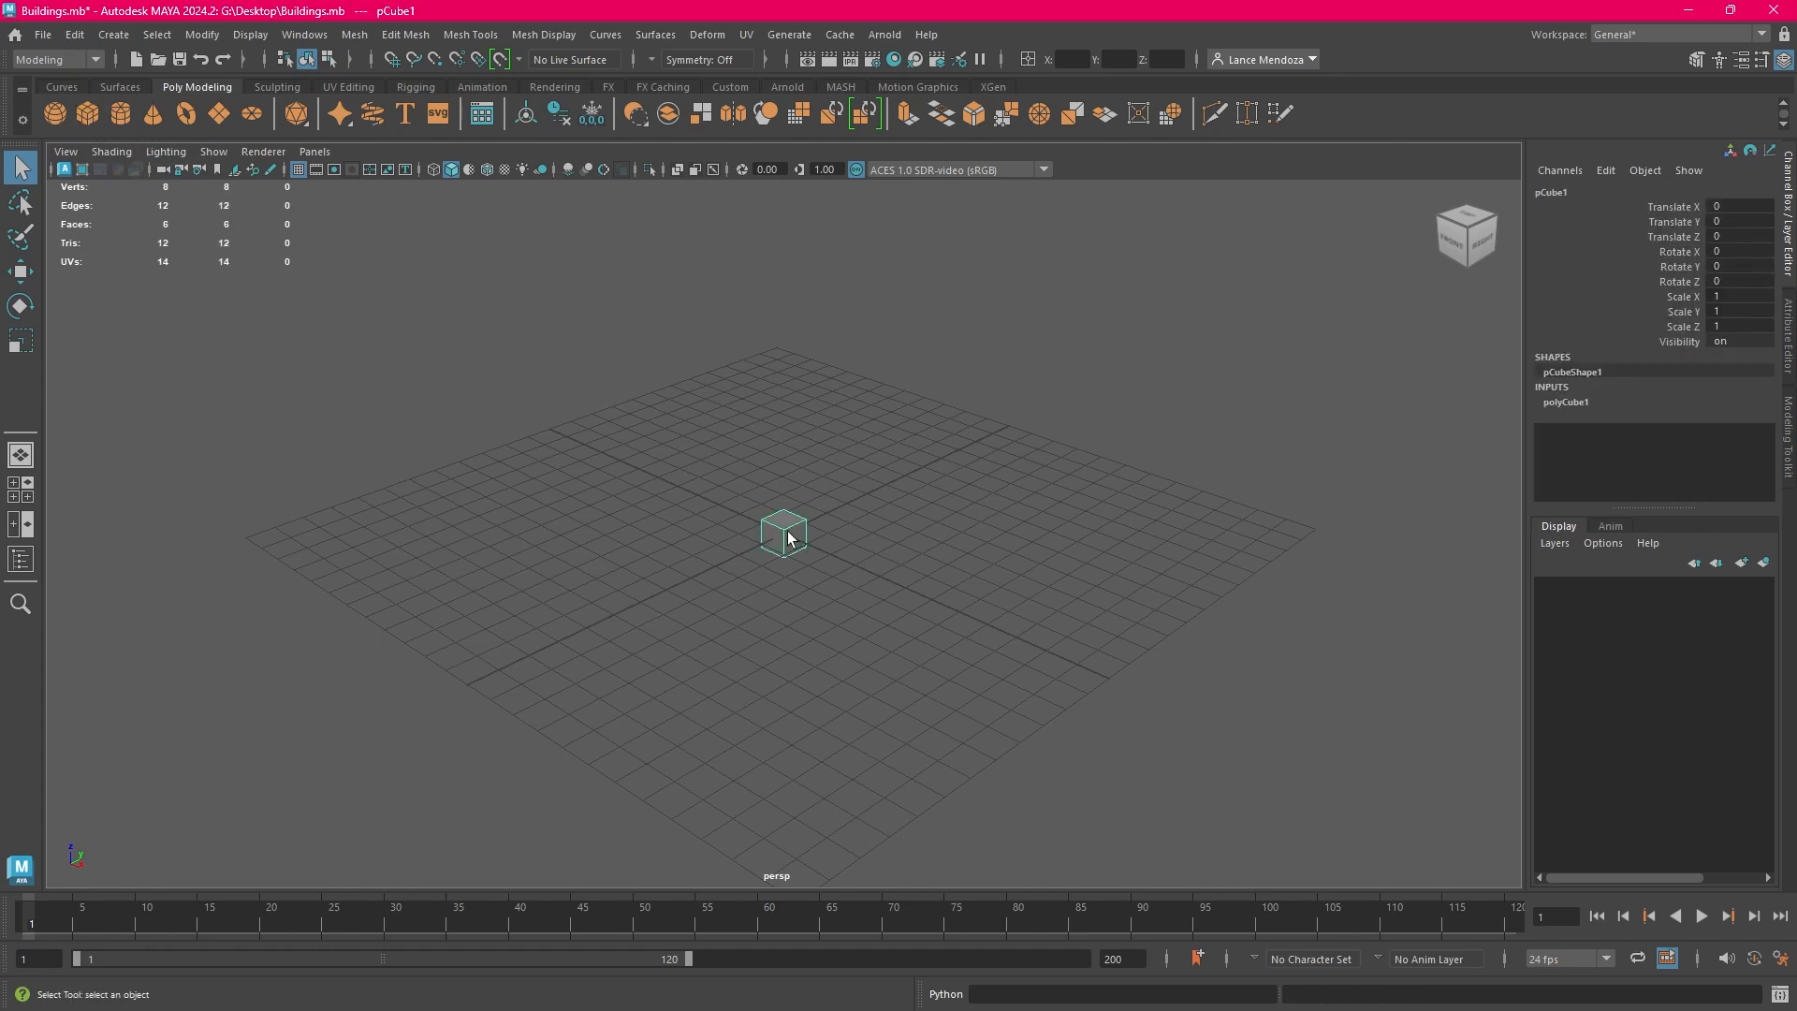
Delete the selected cube and create a replacement polygon cube at the origin
key(Delete)
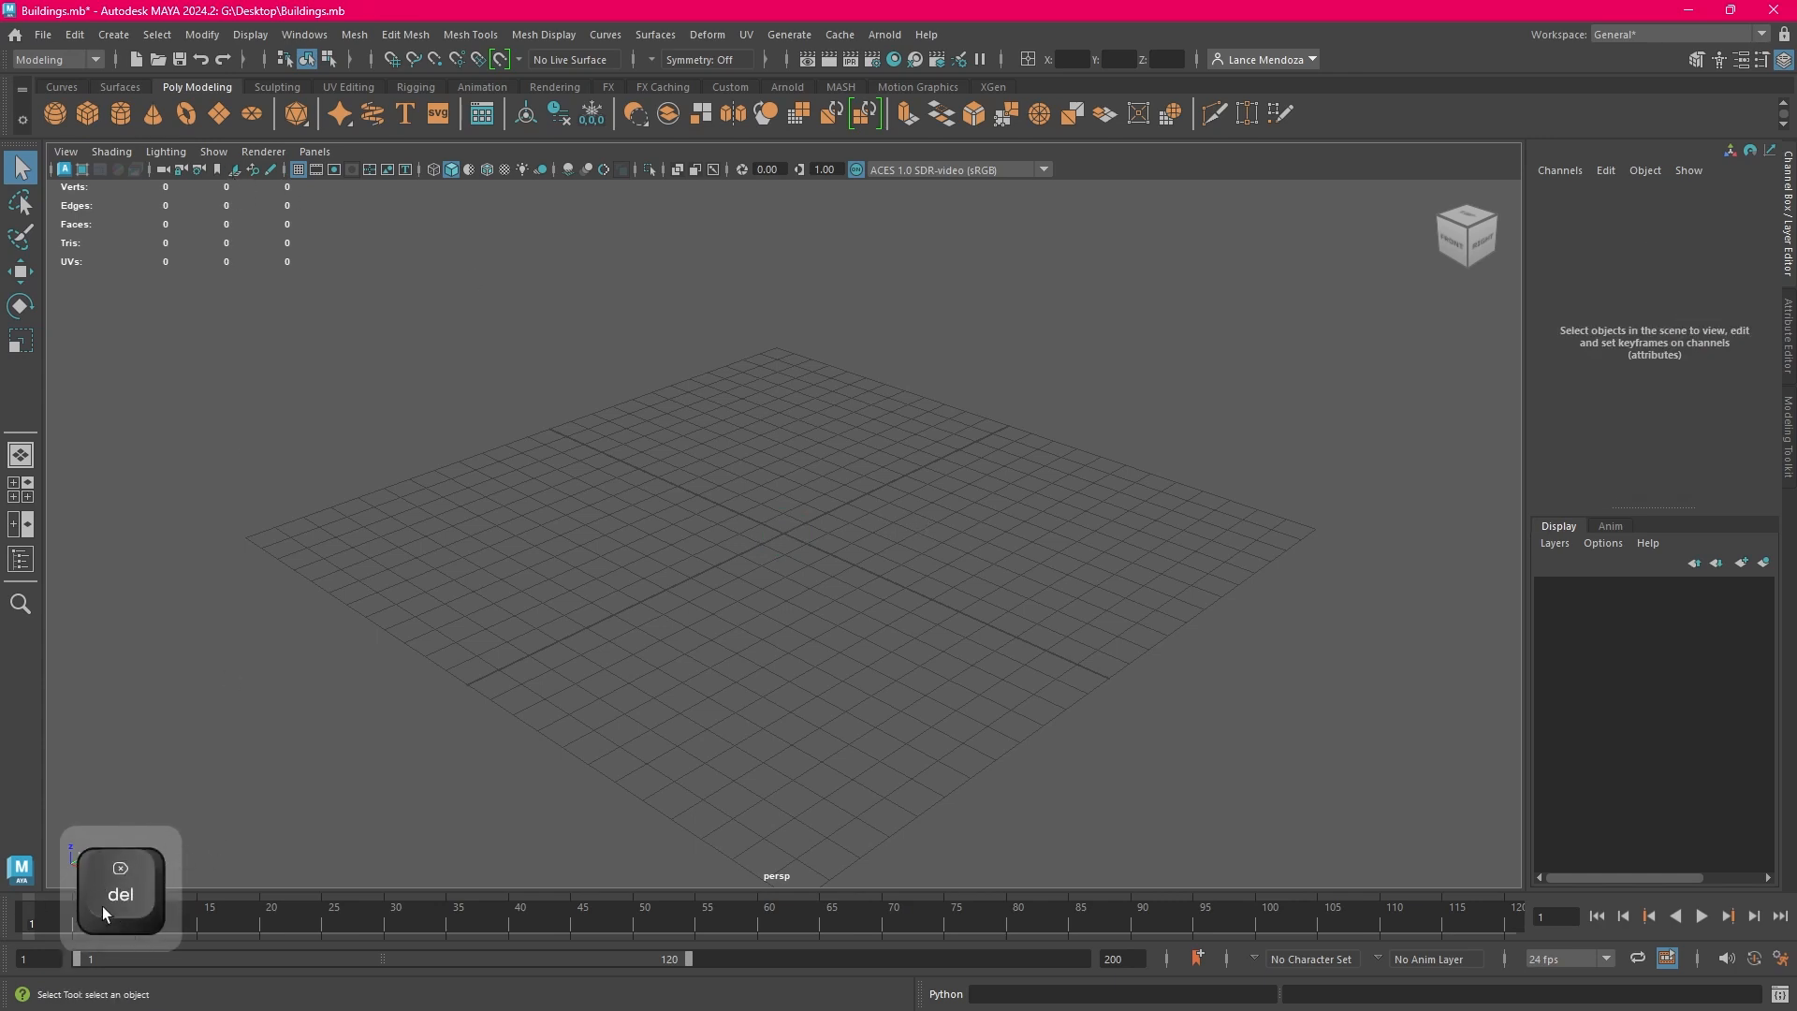
click(87, 114)
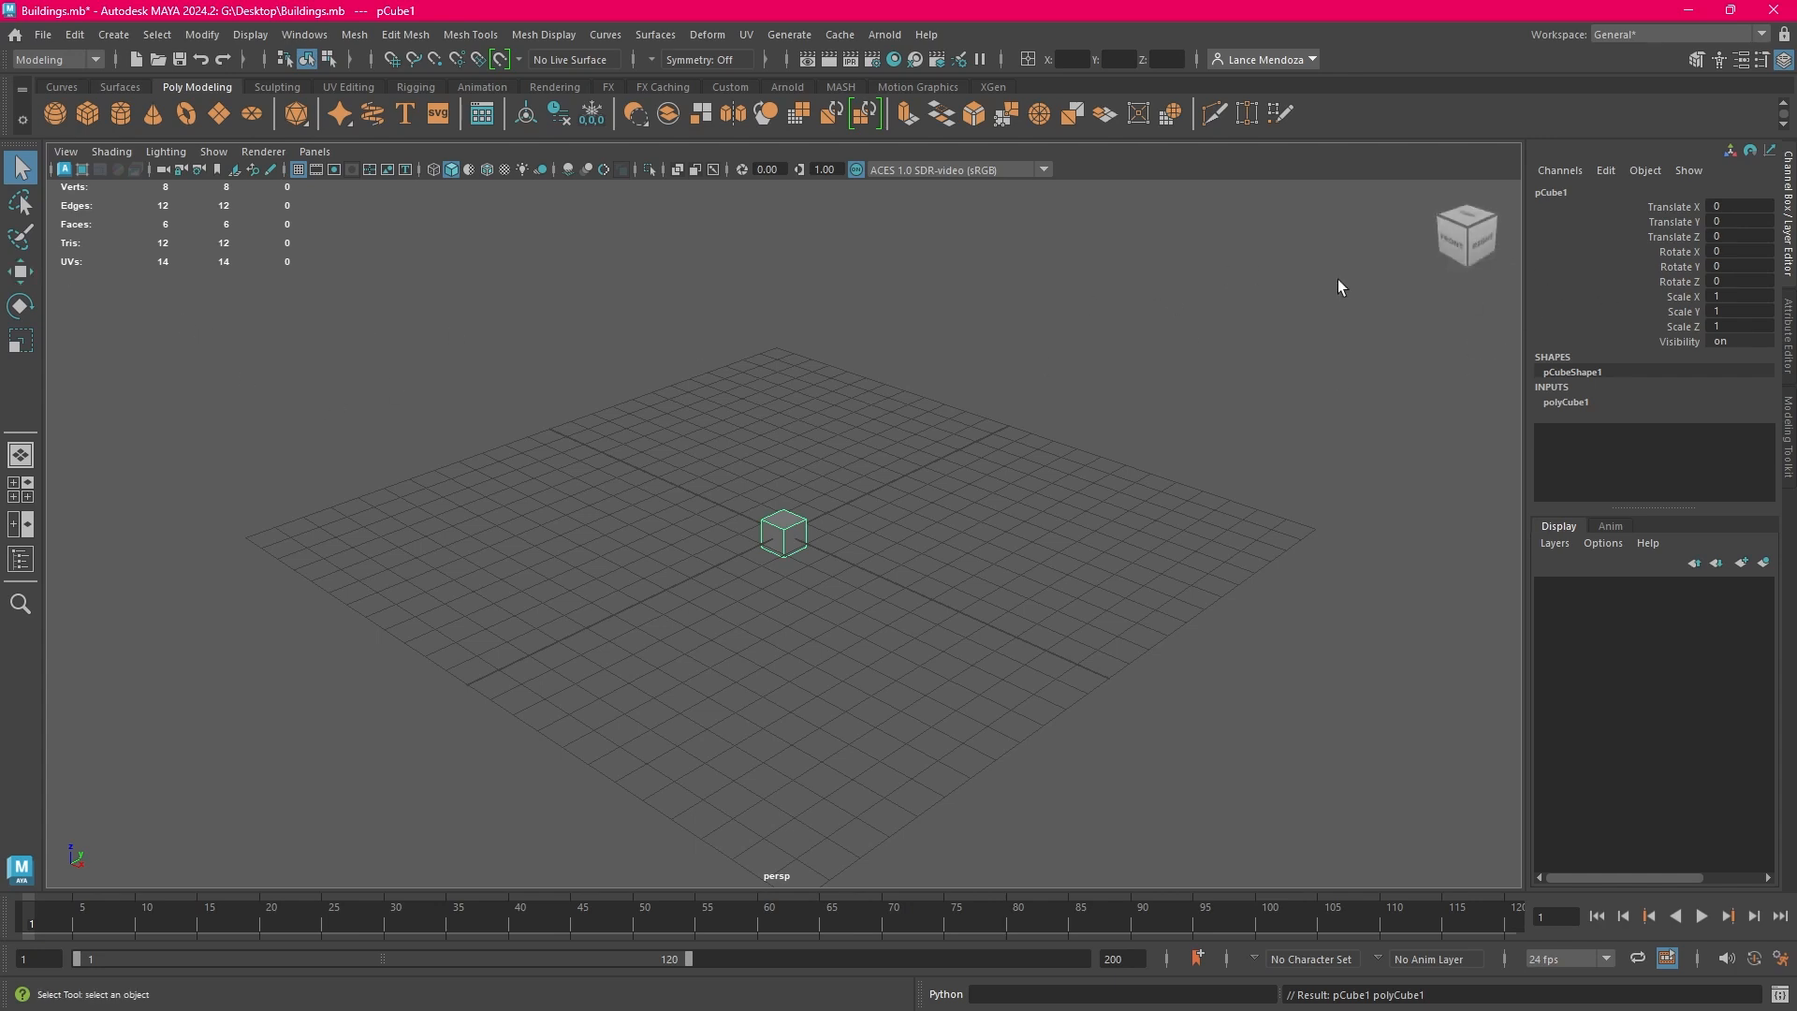
View the cube straight on from its right side, and practise zooming in and out on it
click(1480, 248)
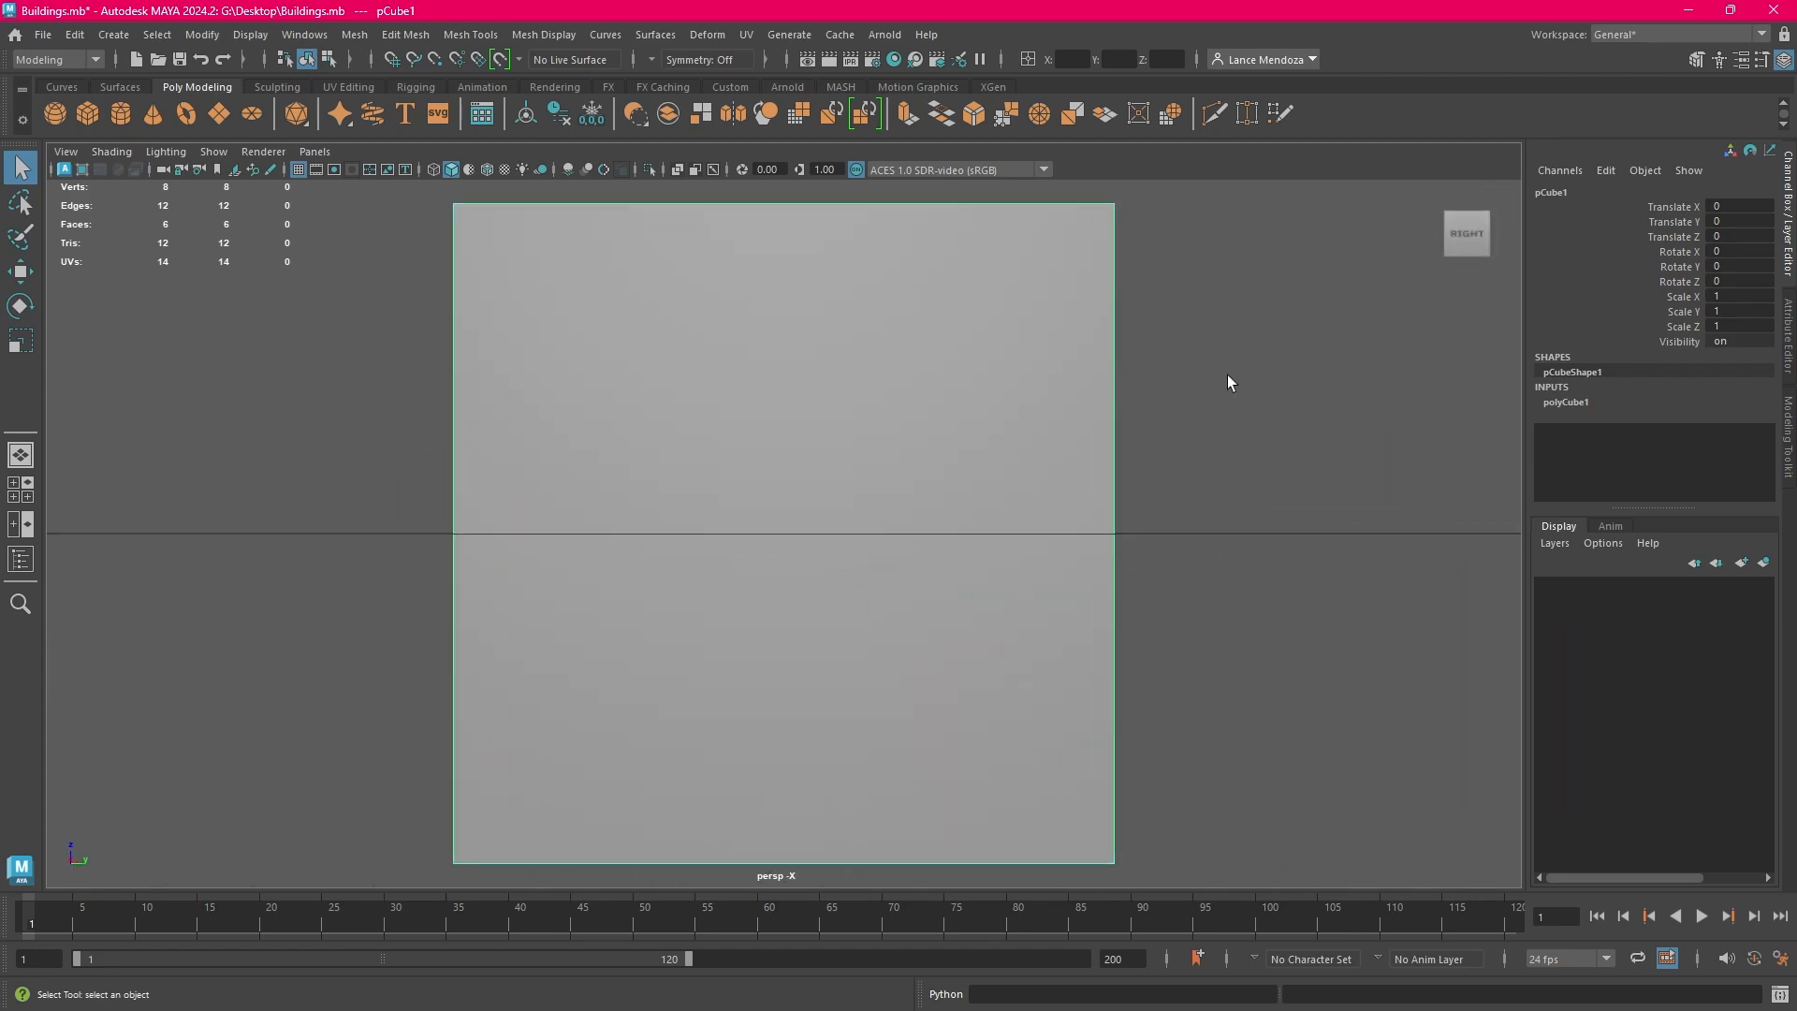
scroll(1194, 559, down, 6)
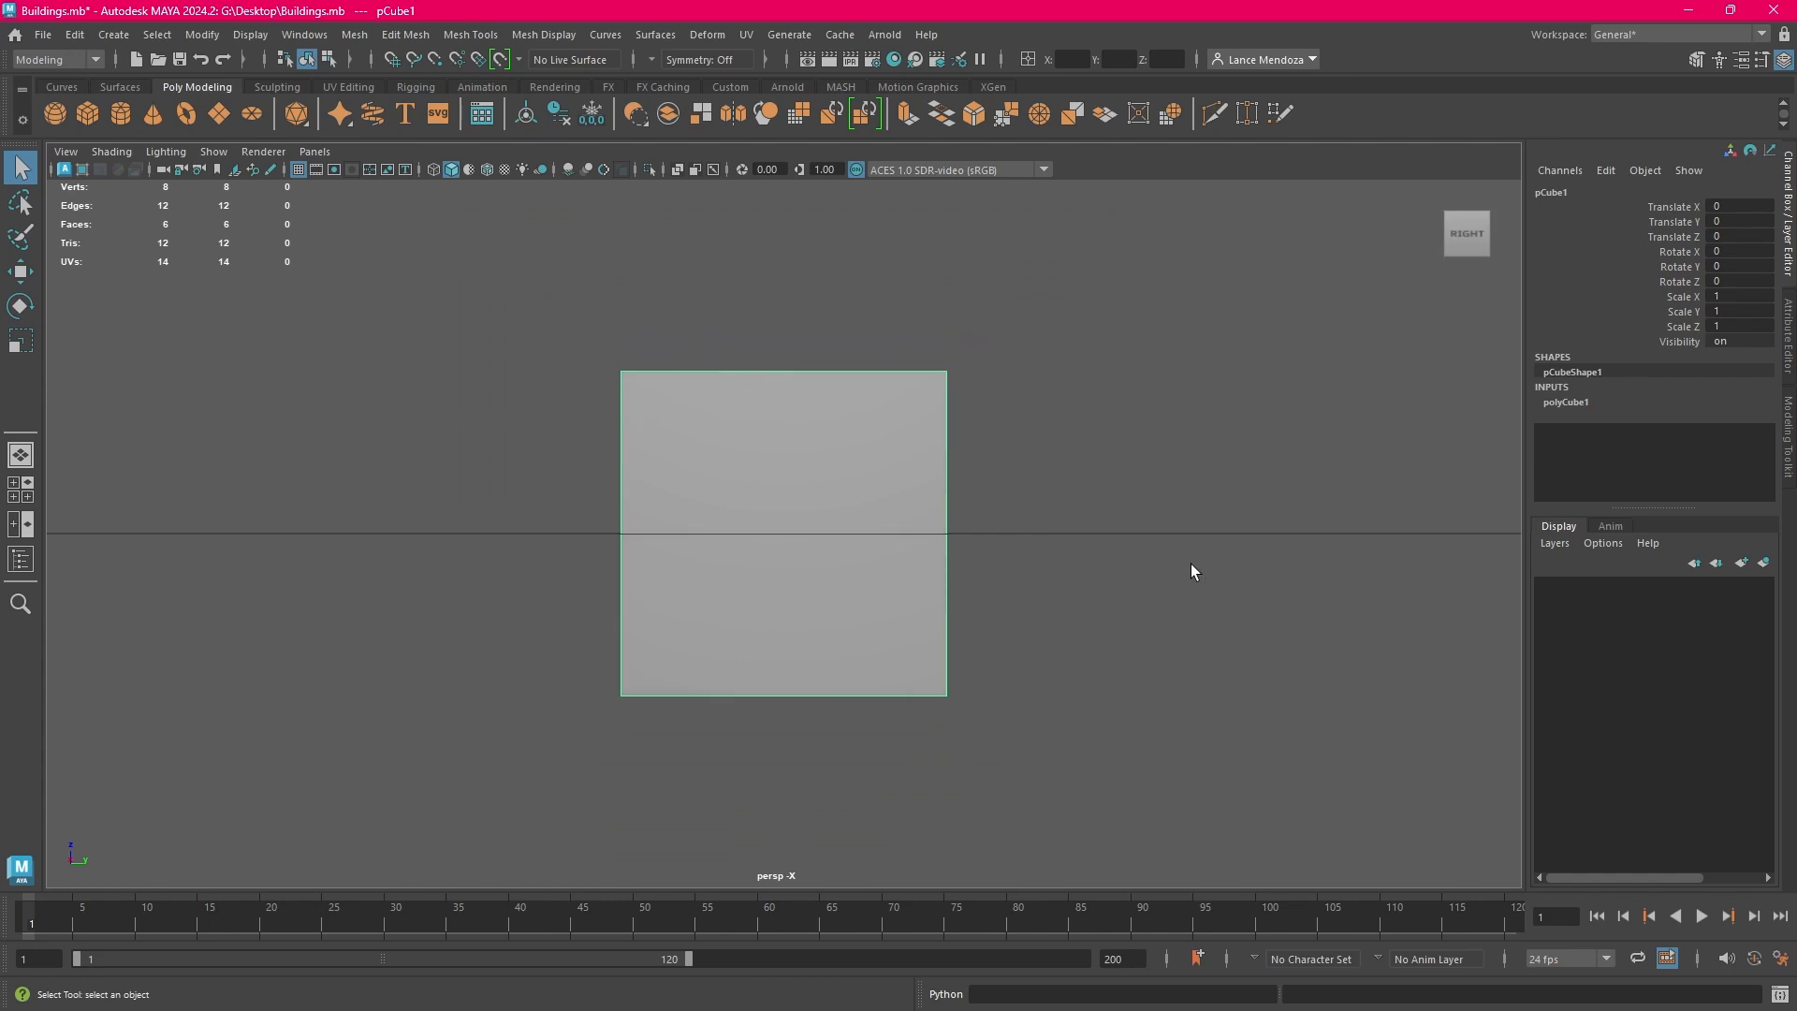
scroll(1187, 568, down, 4)
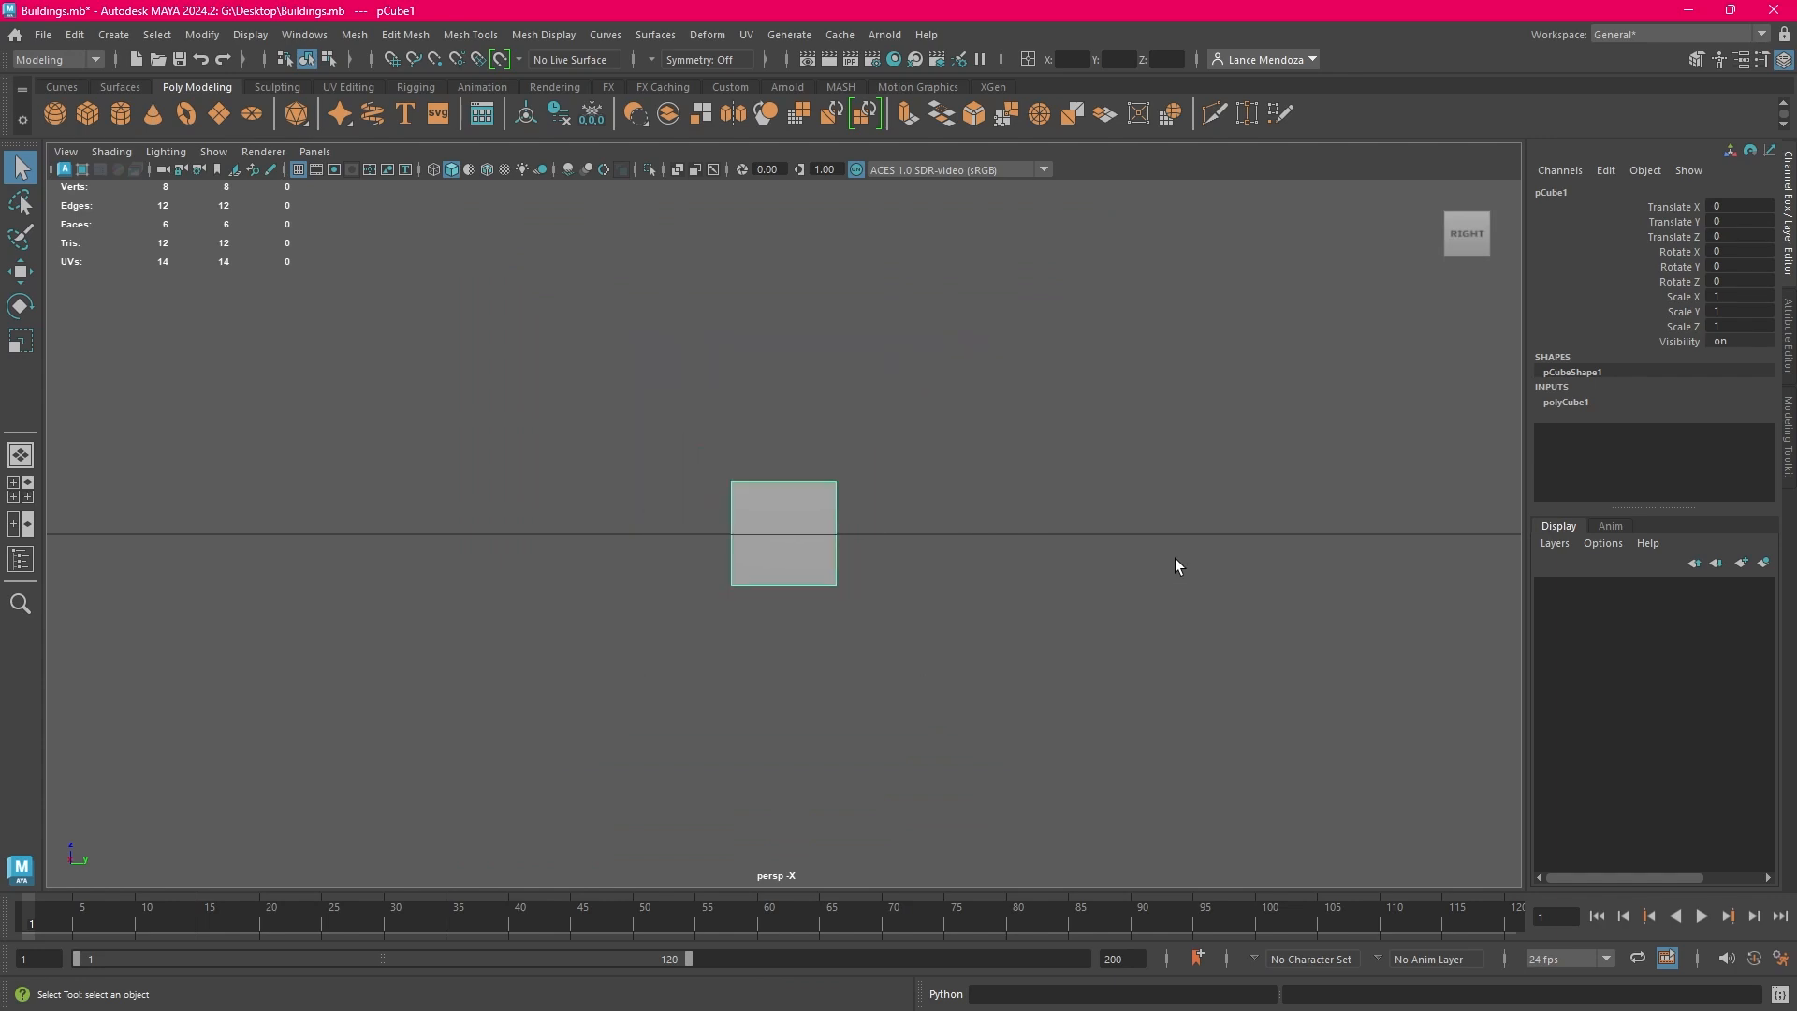
scroll(1176, 562, up, 5)
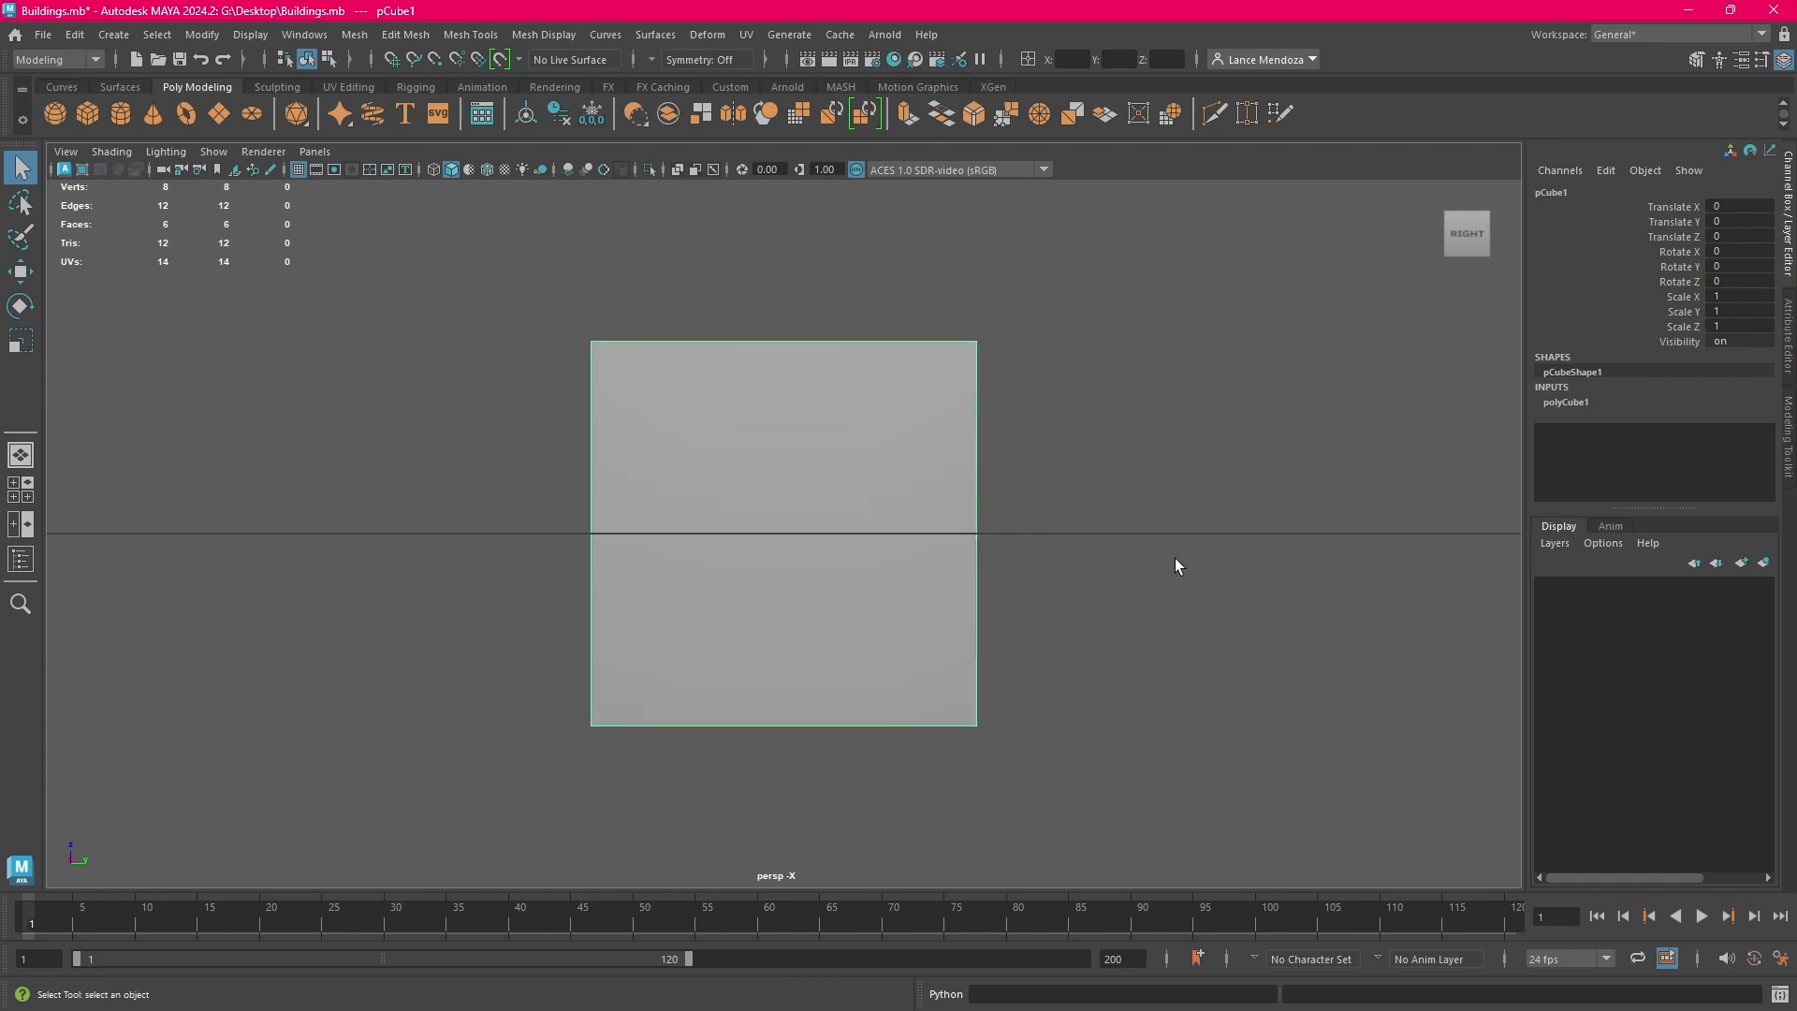
scroll(1175, 557, up, 2)
scroll(1176, 559, down, 6)
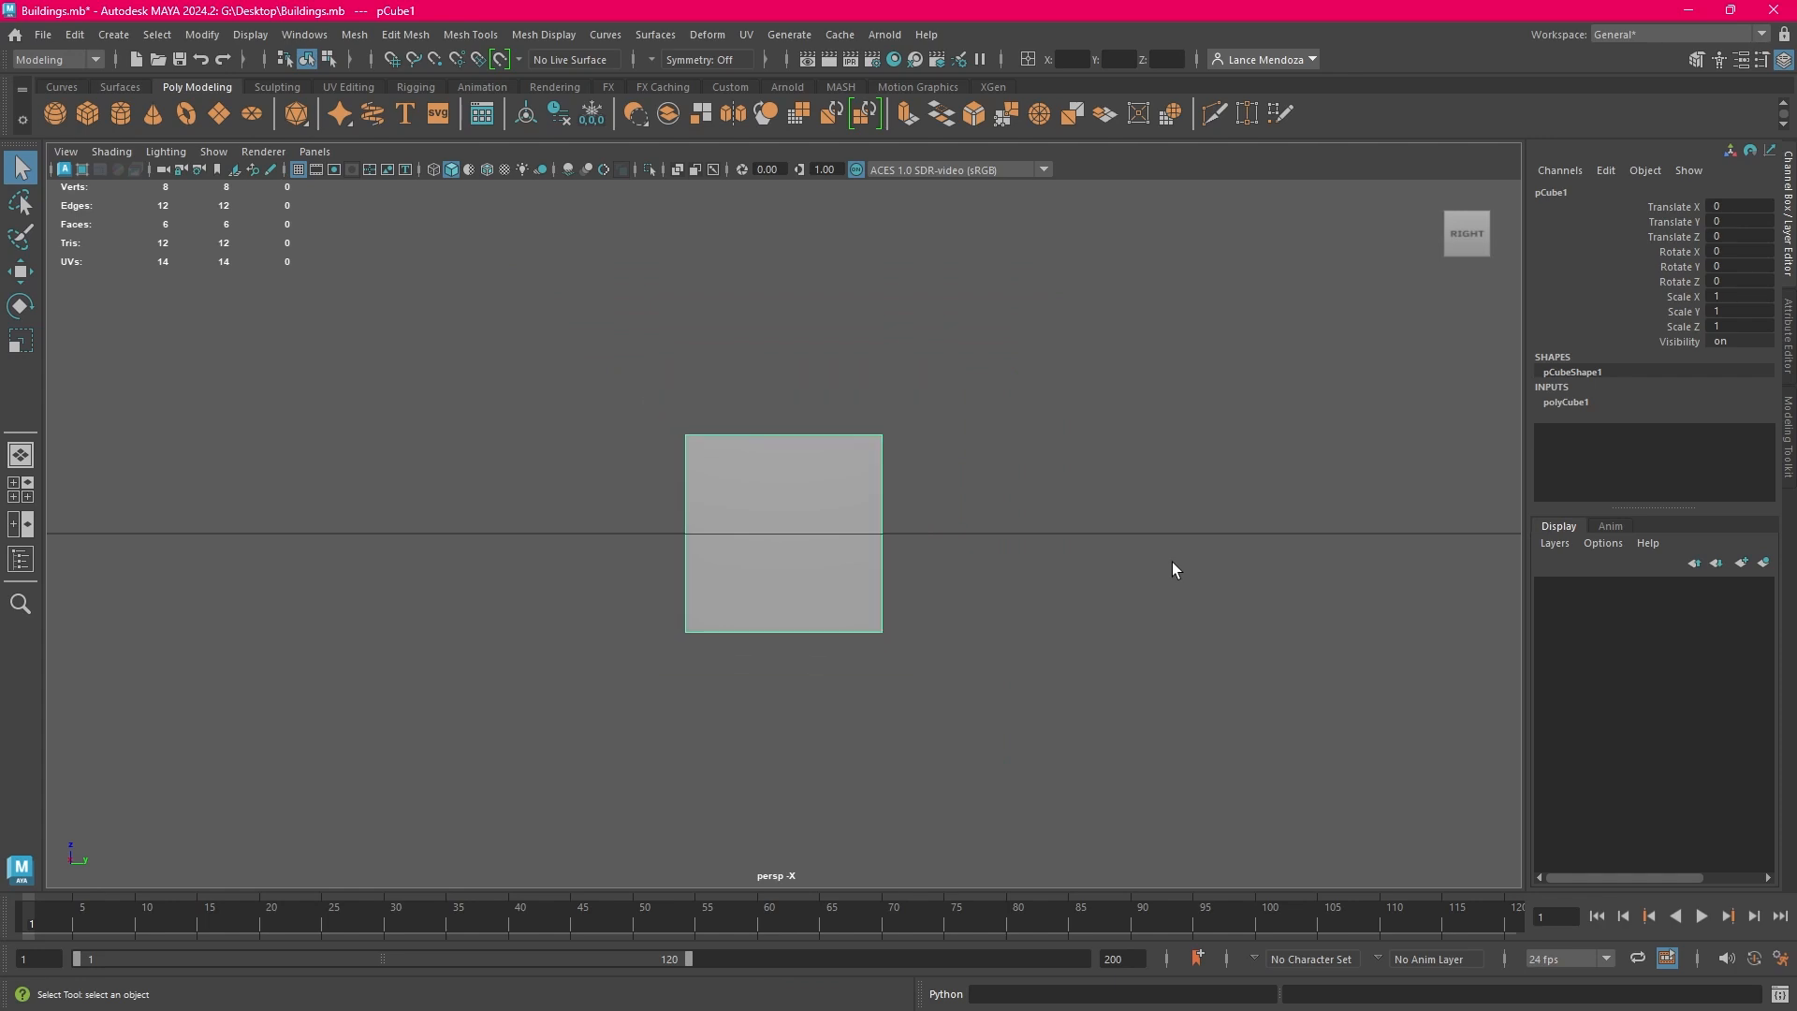
scroll(1172, 559, down, 1)
scroll(1170, 559, up, 5)
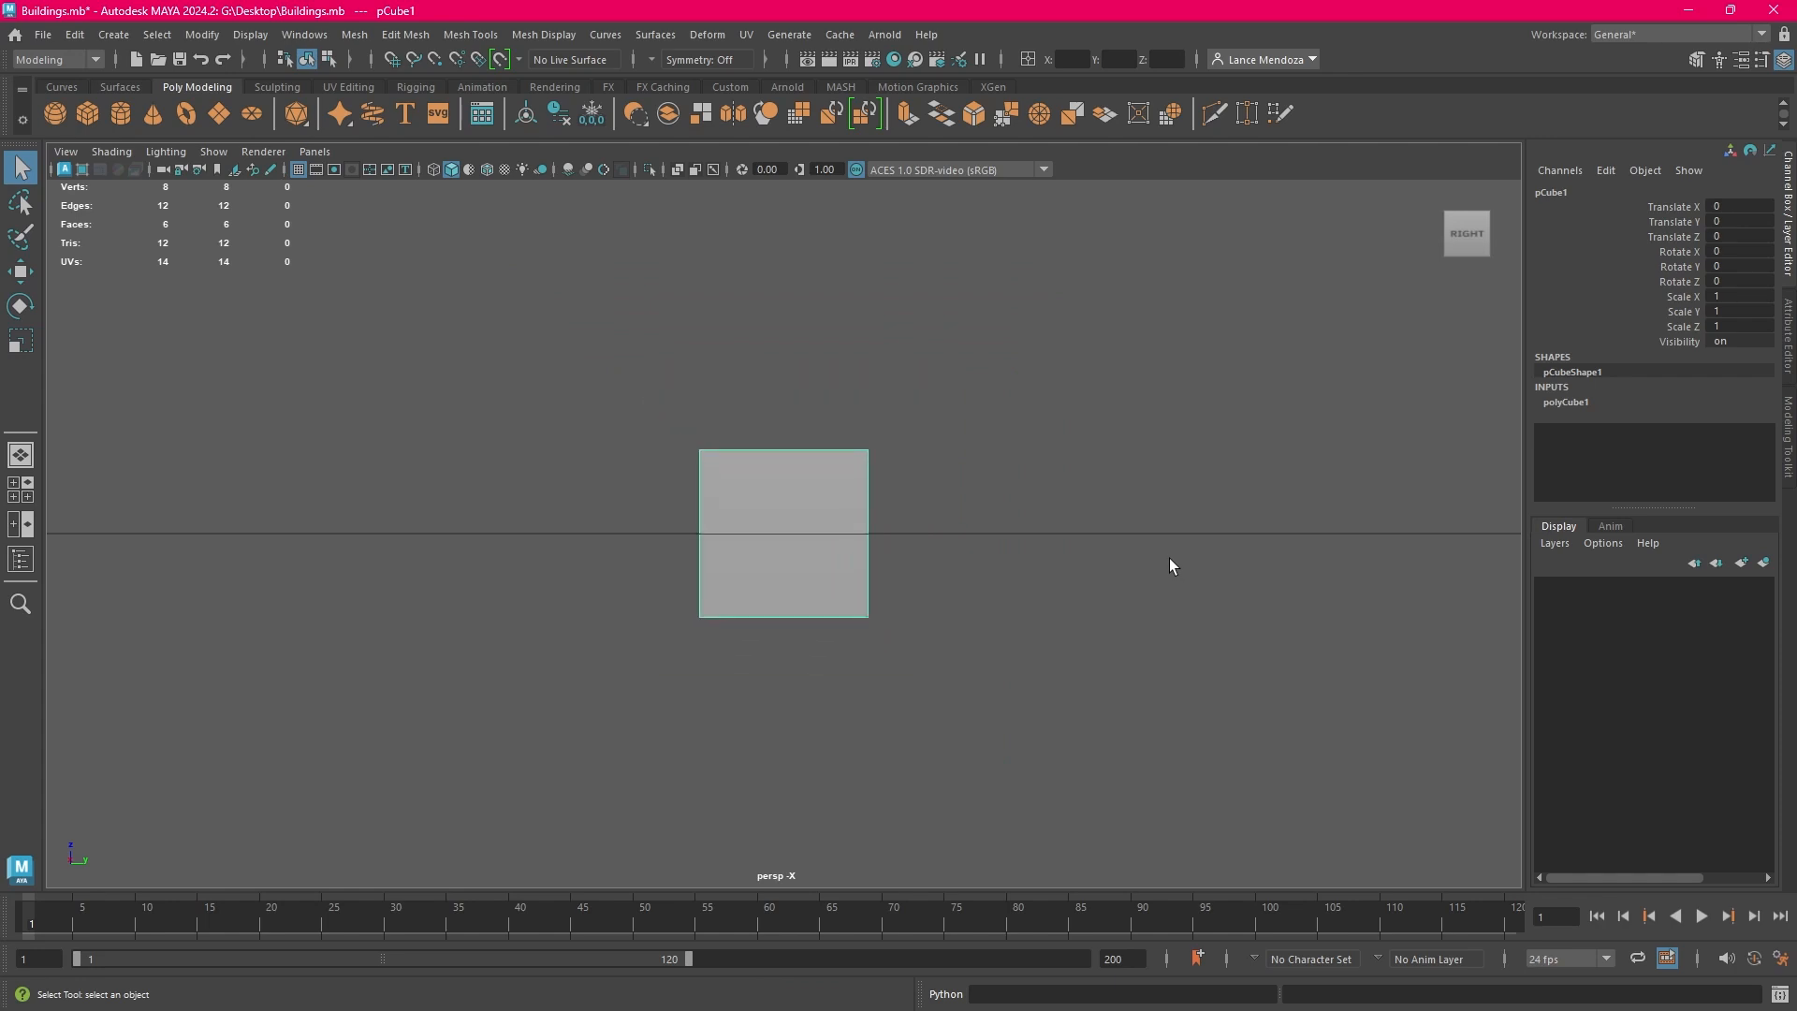
scroll(1170, 559, up, 2)
scroll(1146, 558, down, 3)
scroll(1113, 554, up, 4)
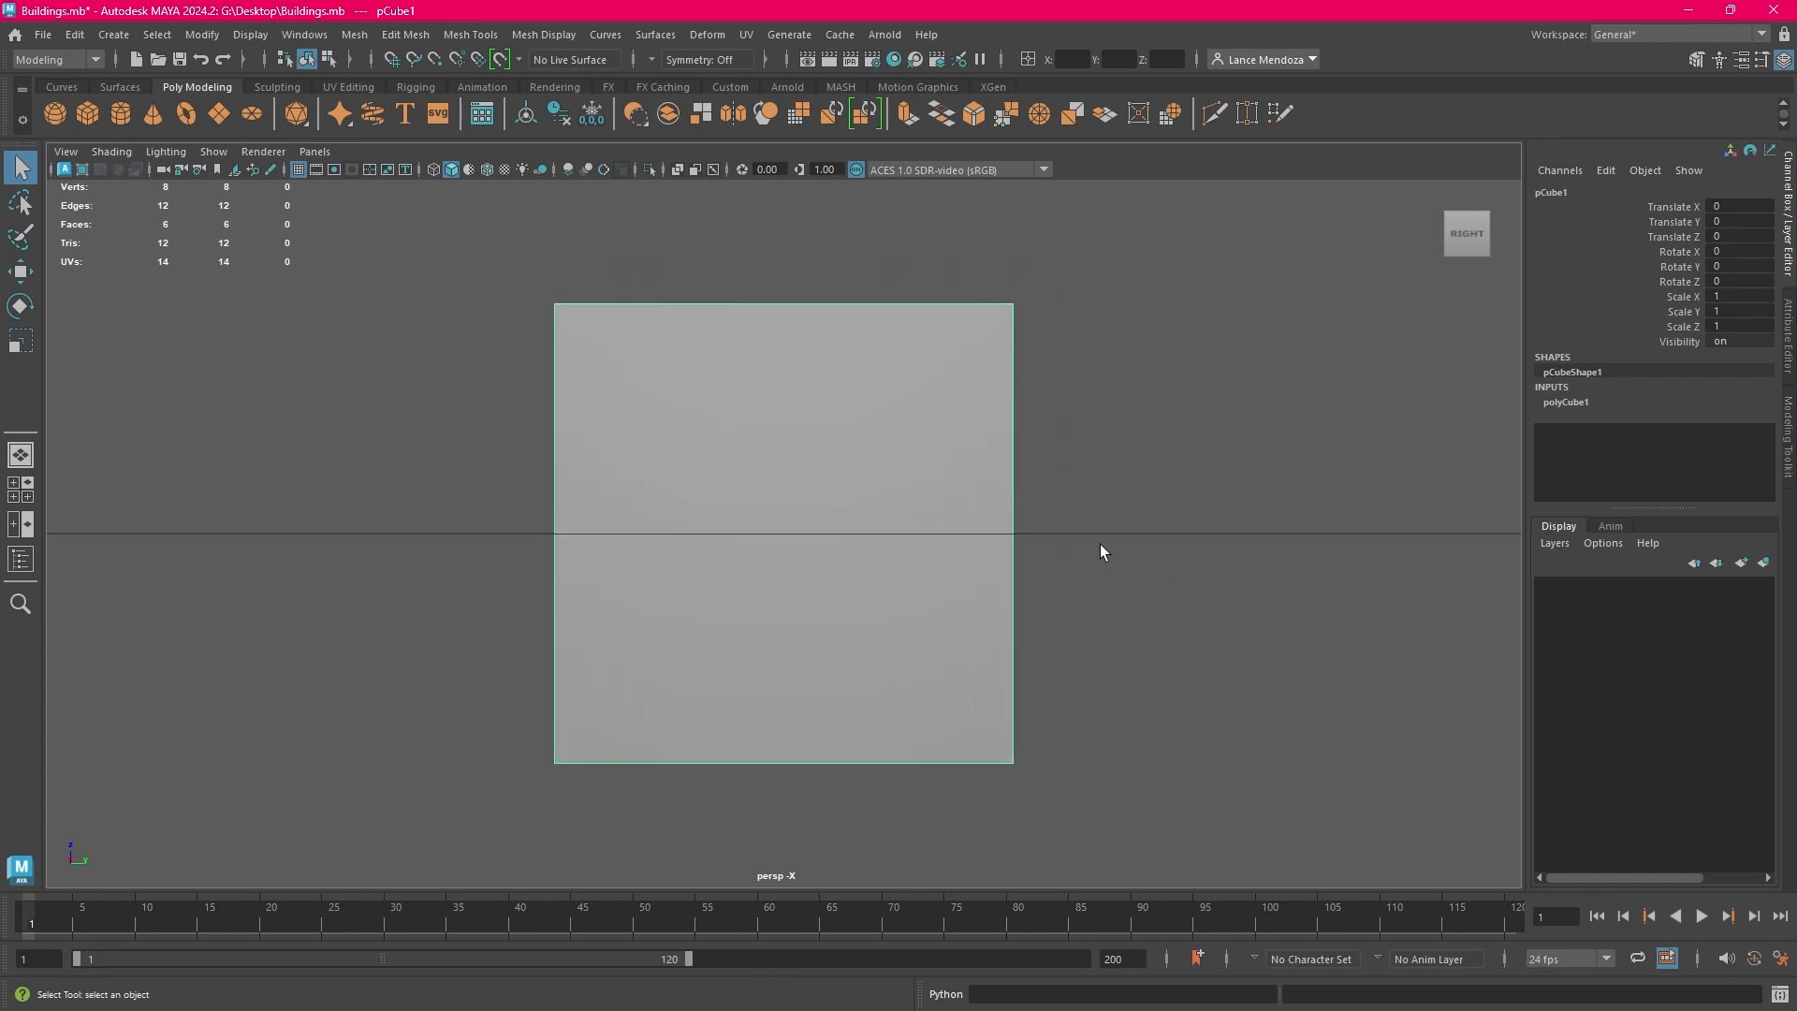
scroll(1100, 544, up, 2)
scroll(1099, 545, down, 5)
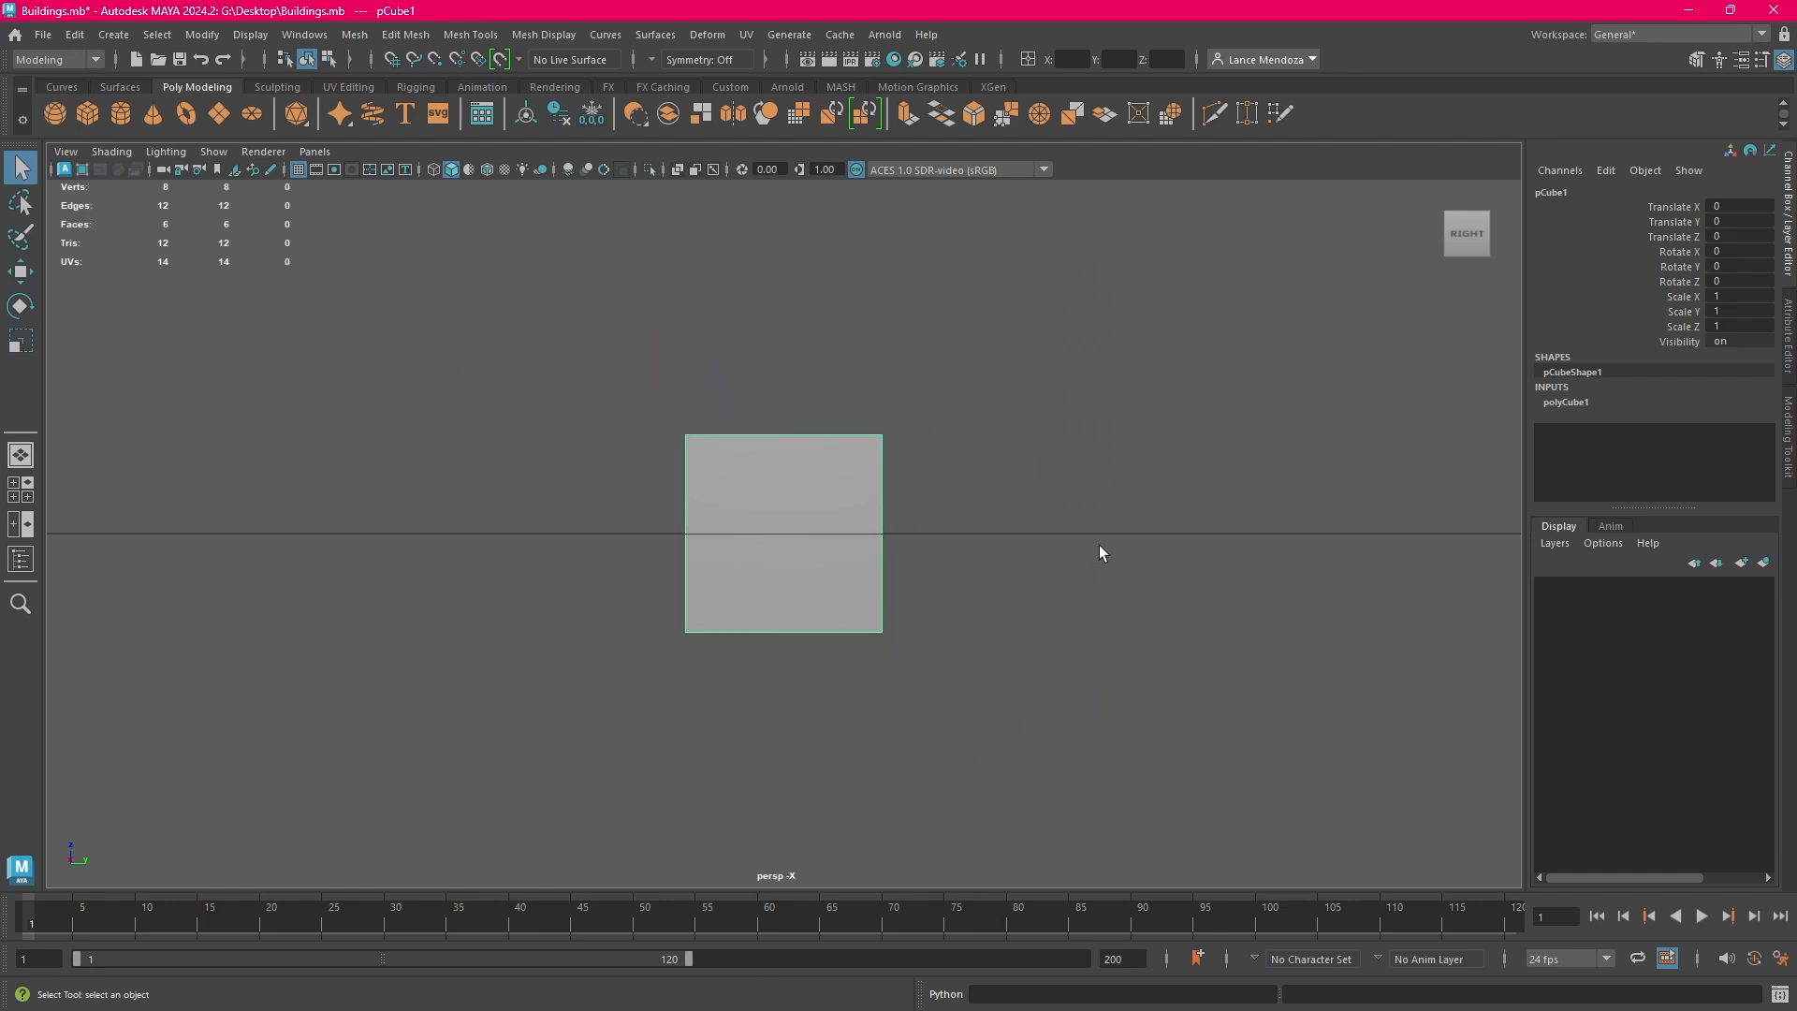
scroll(1076, 540, up, 2)
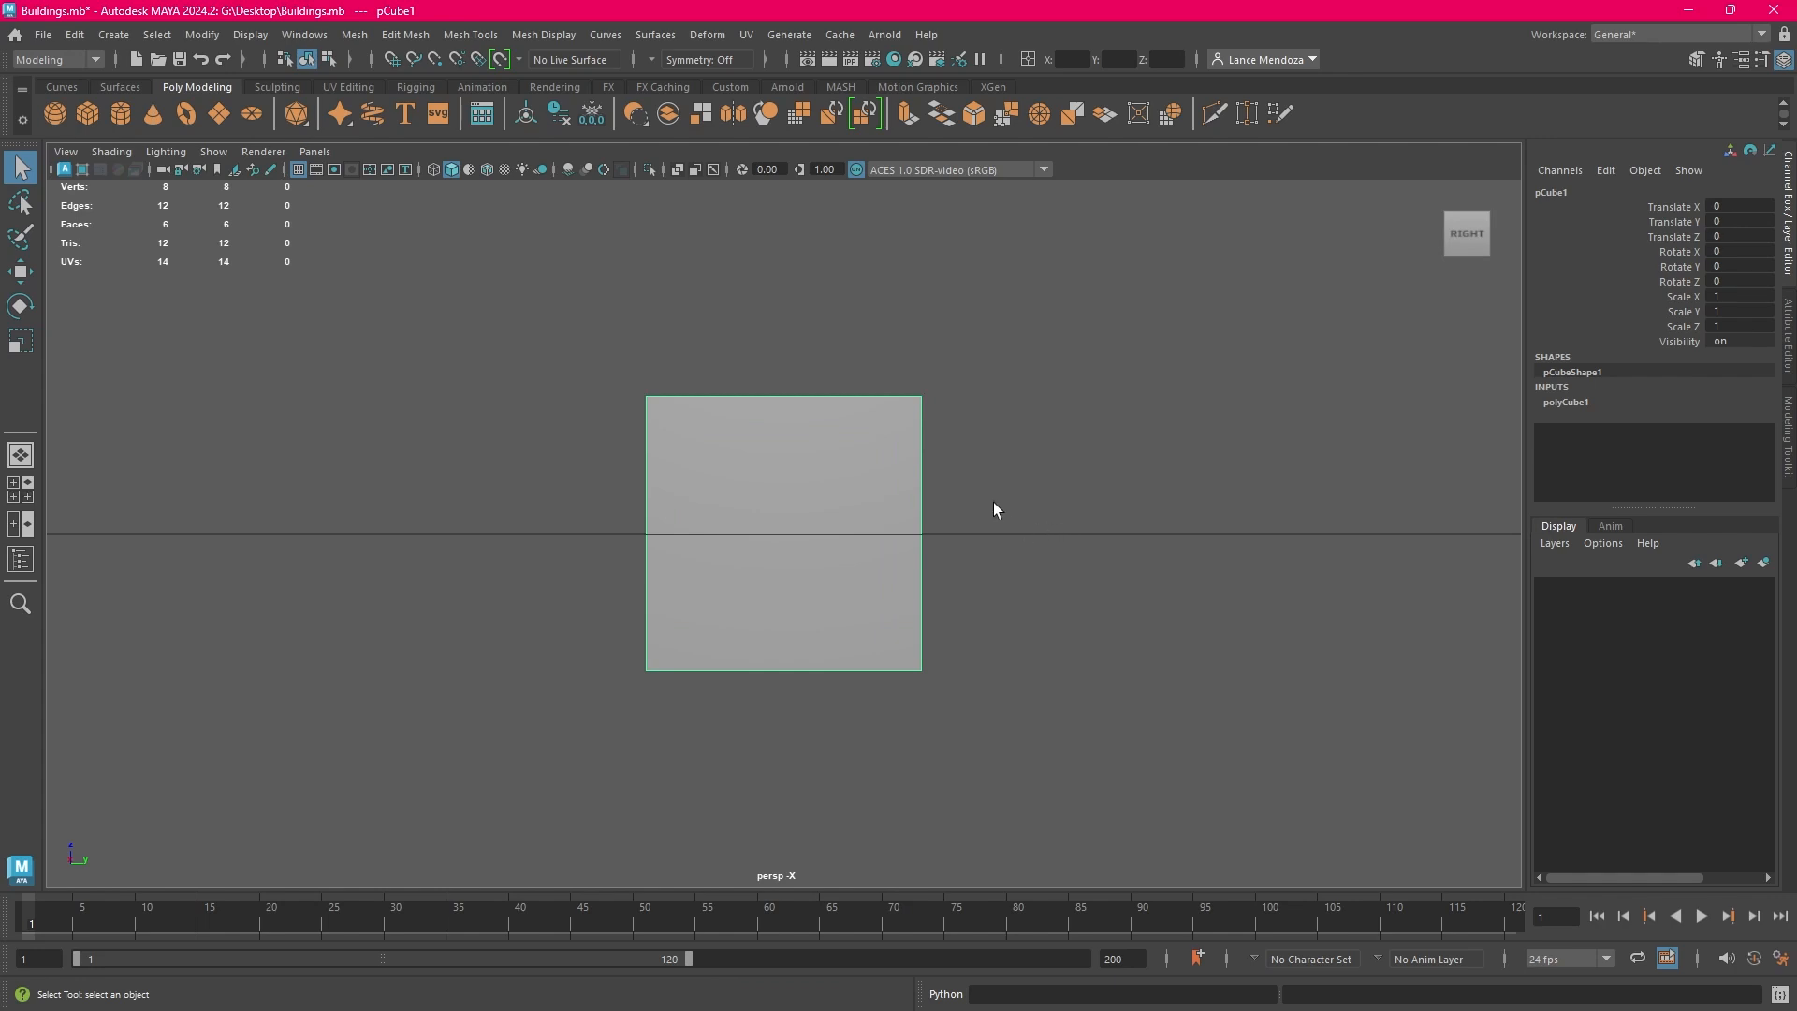
Practise panning the side view of the cube, and orbit to a perspective angle showing its top and two sides
key(alt)
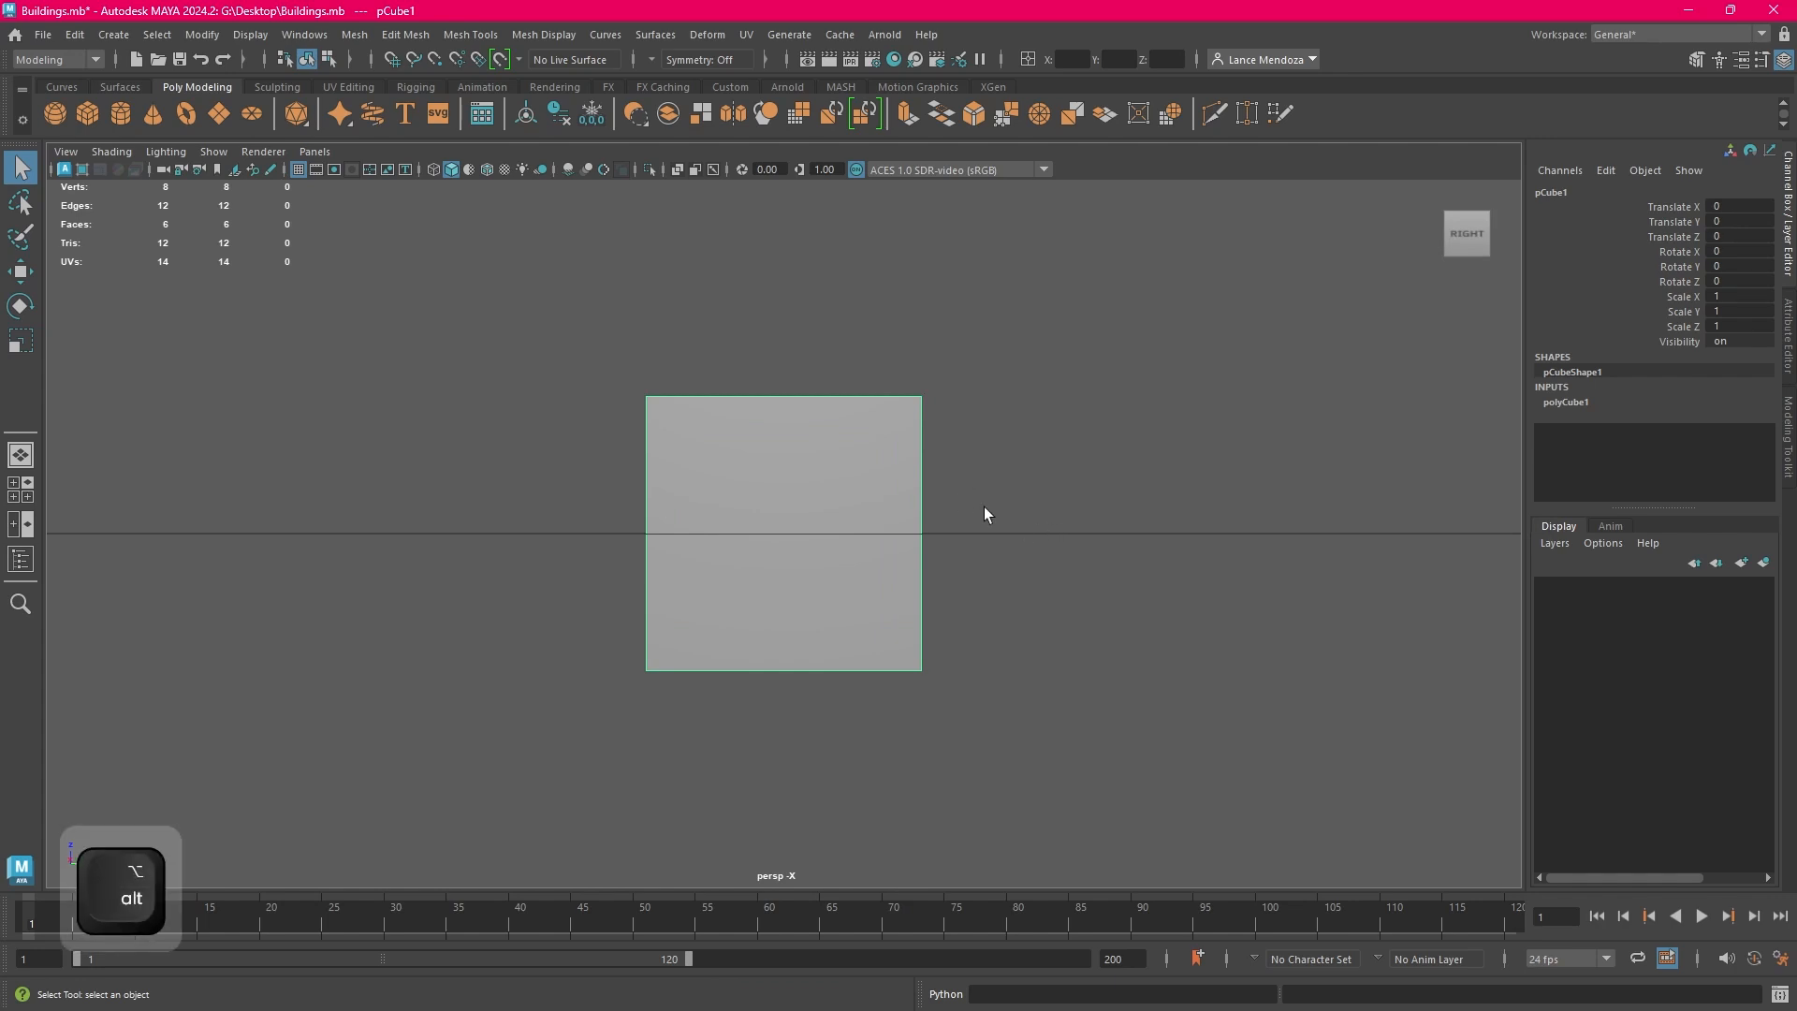
alt+middle_drag(985, 512, 1031, 612)
alt+middle_drag(1102, 658, 967, 487)
alt+drag(968, 487, 825, 587)
alt+middle_drag(825, 588, 882, 561)
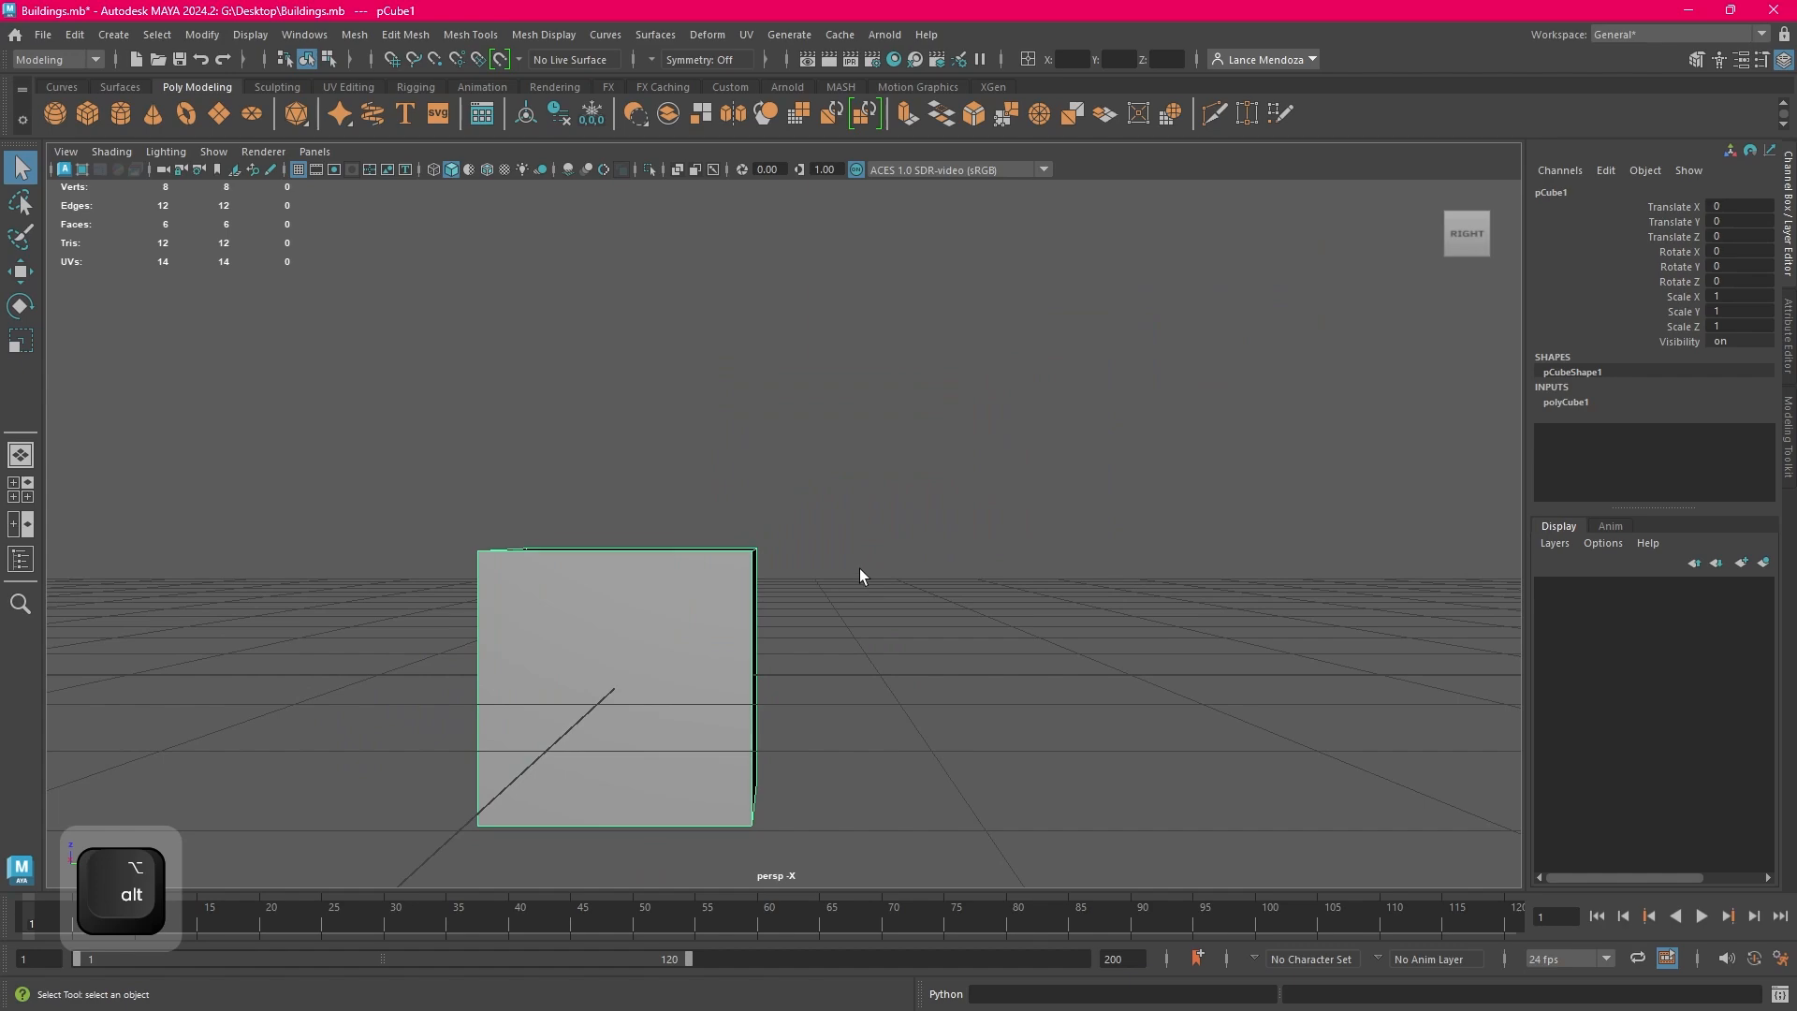
alt+drag(827, 597, 1695, 533)
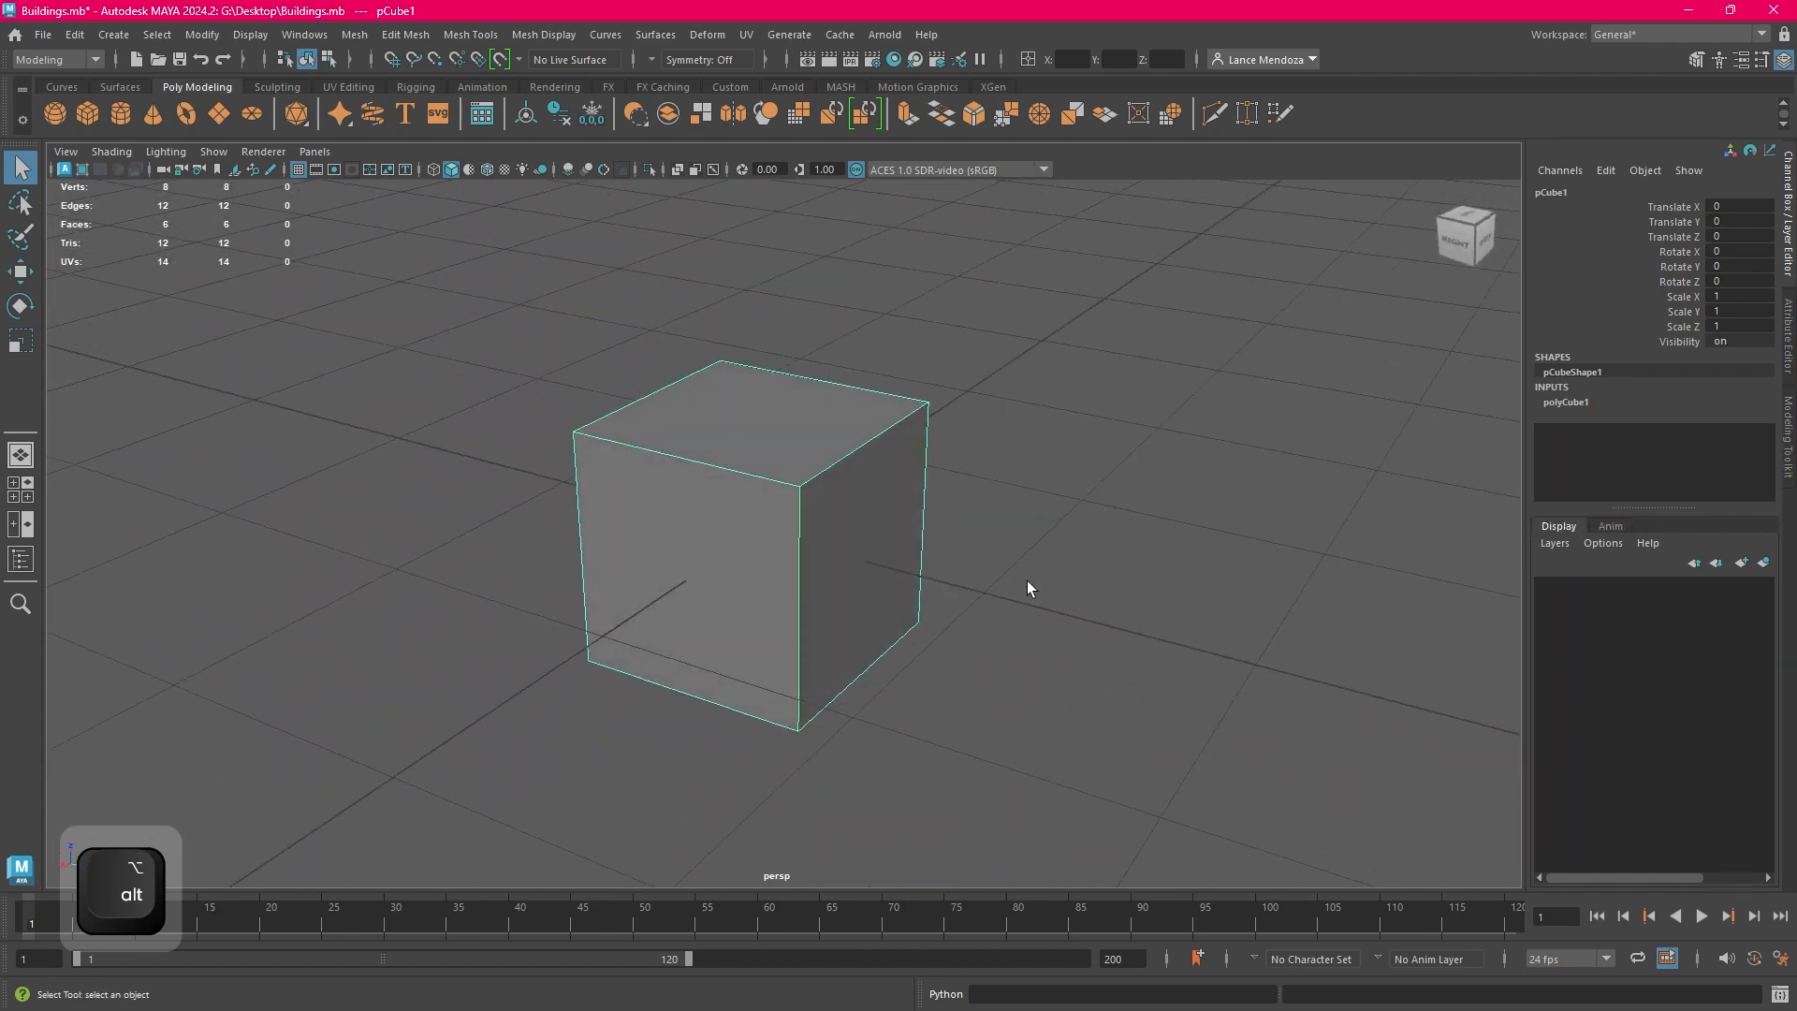
Zoom out and orbit around the cube until the whole grid is in view, and clear the selection
scroll(1026, 581, down, 6)
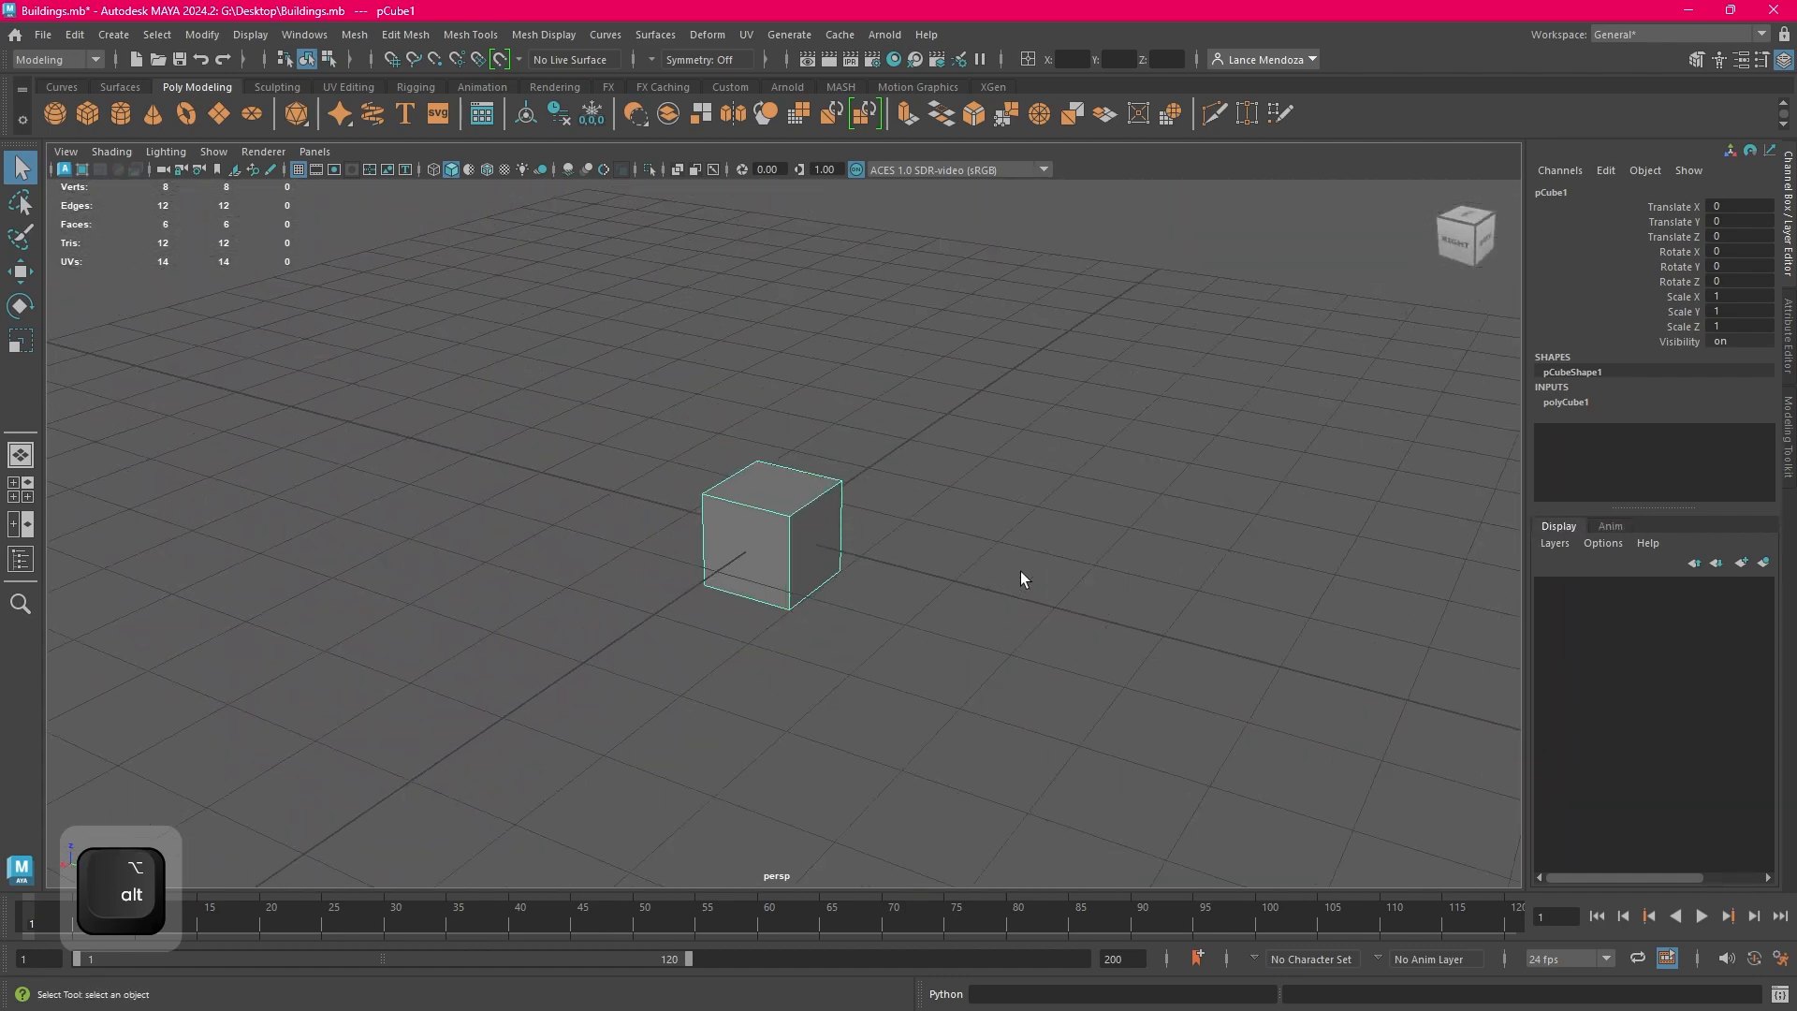
scroll(1020, 579, down, 4)
scroll(967, 560, up, 6)
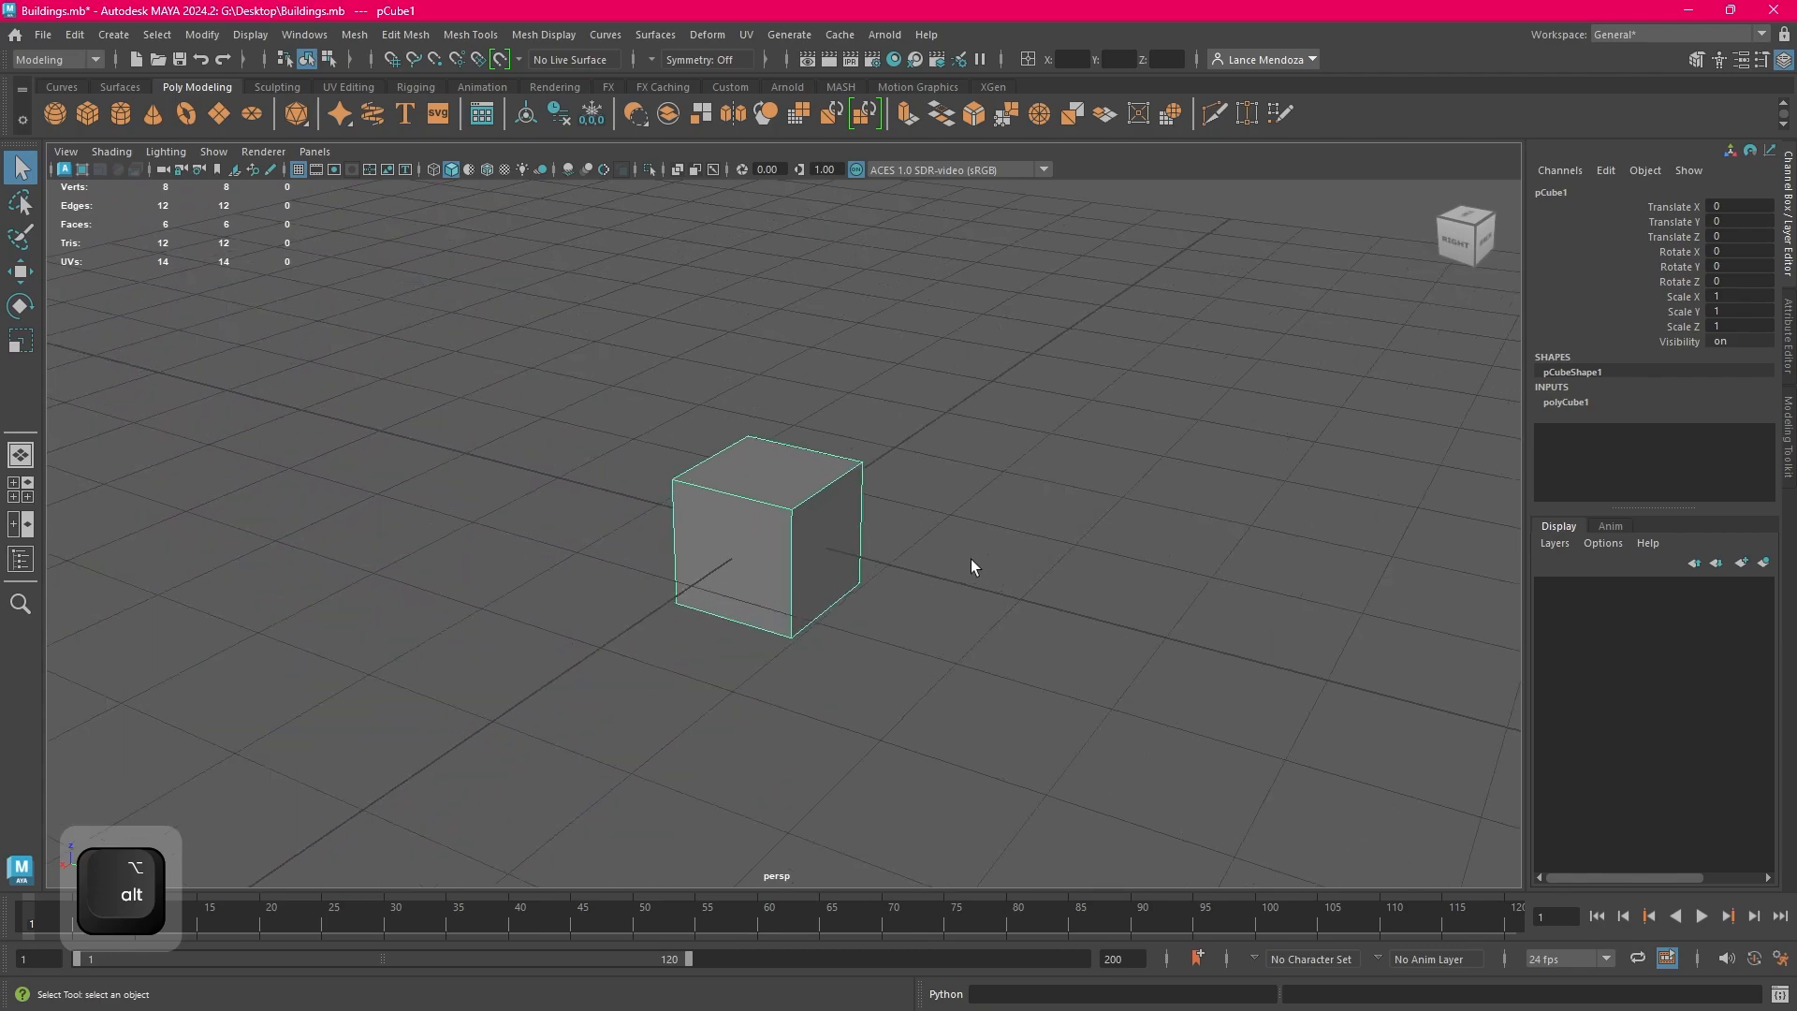
alt+drag(971, 558, 601, 549)
scroll(654, 586, down, 8)
alt+middle_drag(601, 555, 633, 513)
alt+drag(1053, 648, 922, 567)
click(955, 554)
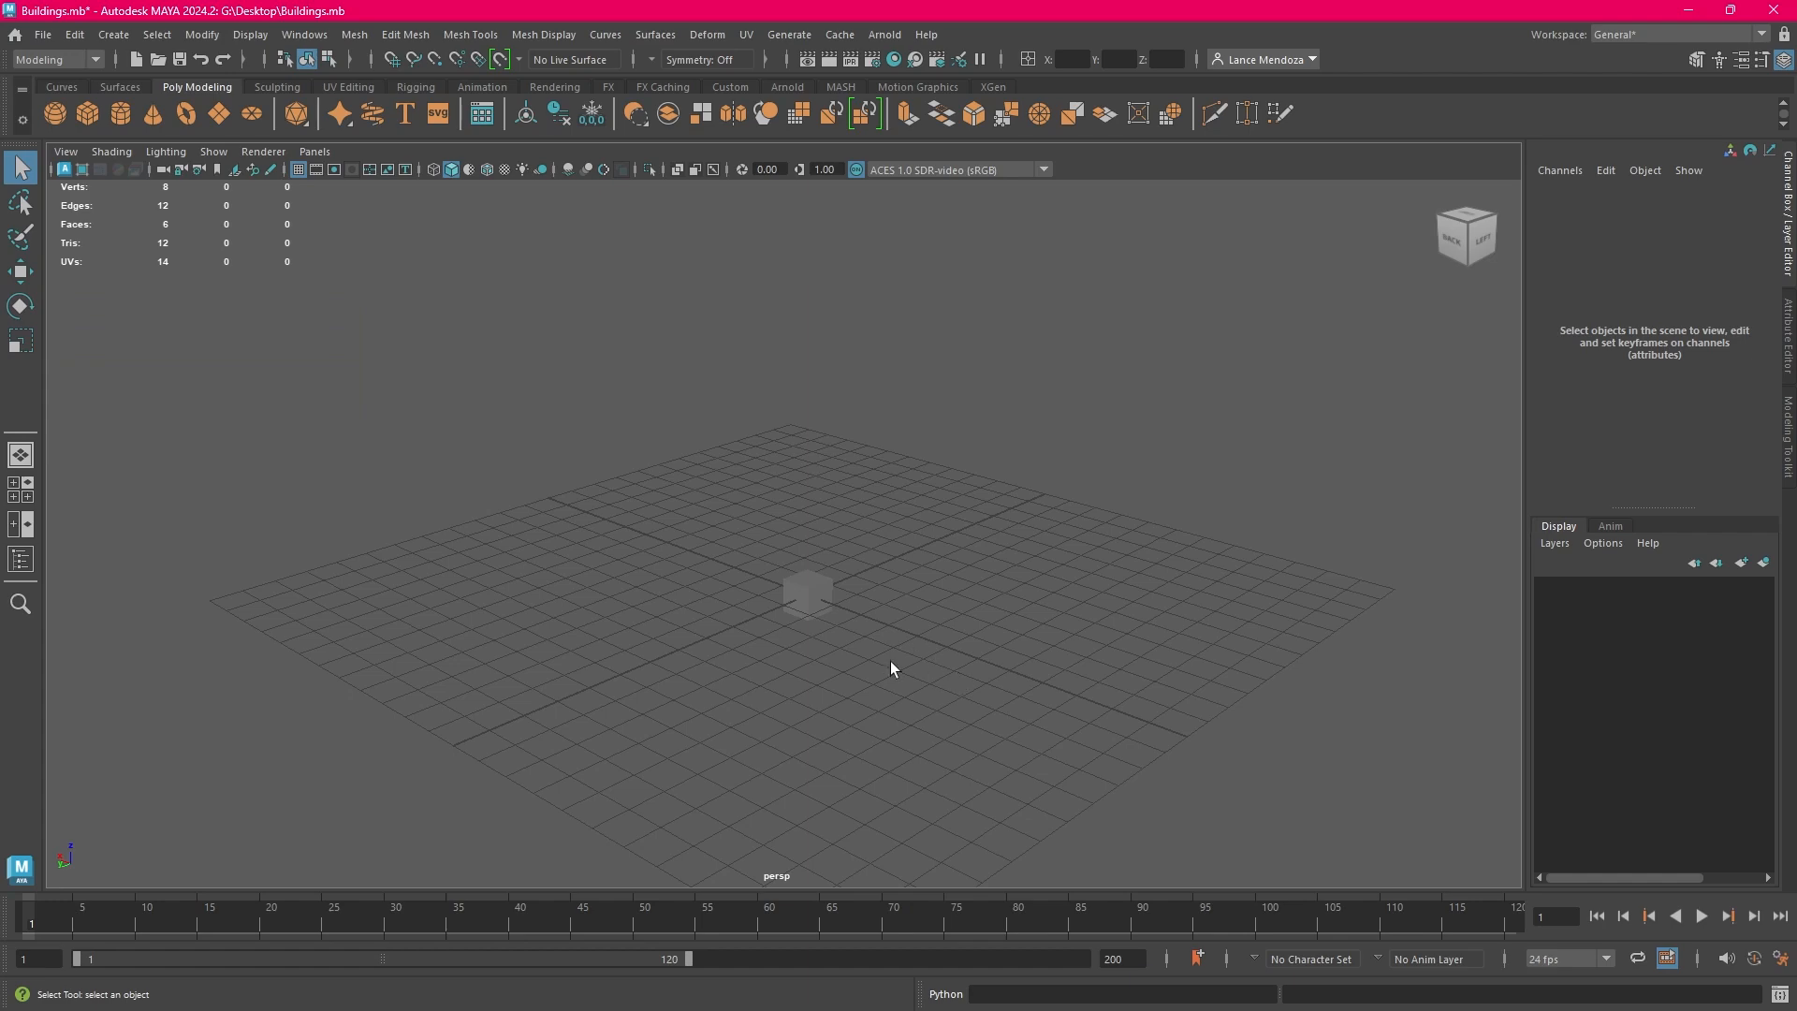
Select the cube again, and examine it from other angles by combining orbiting, panning and zooming
click(817, 598)
alt+drag(893, 624, 1139, 654)
alt+right_drag(1139, 654, 975, 594)
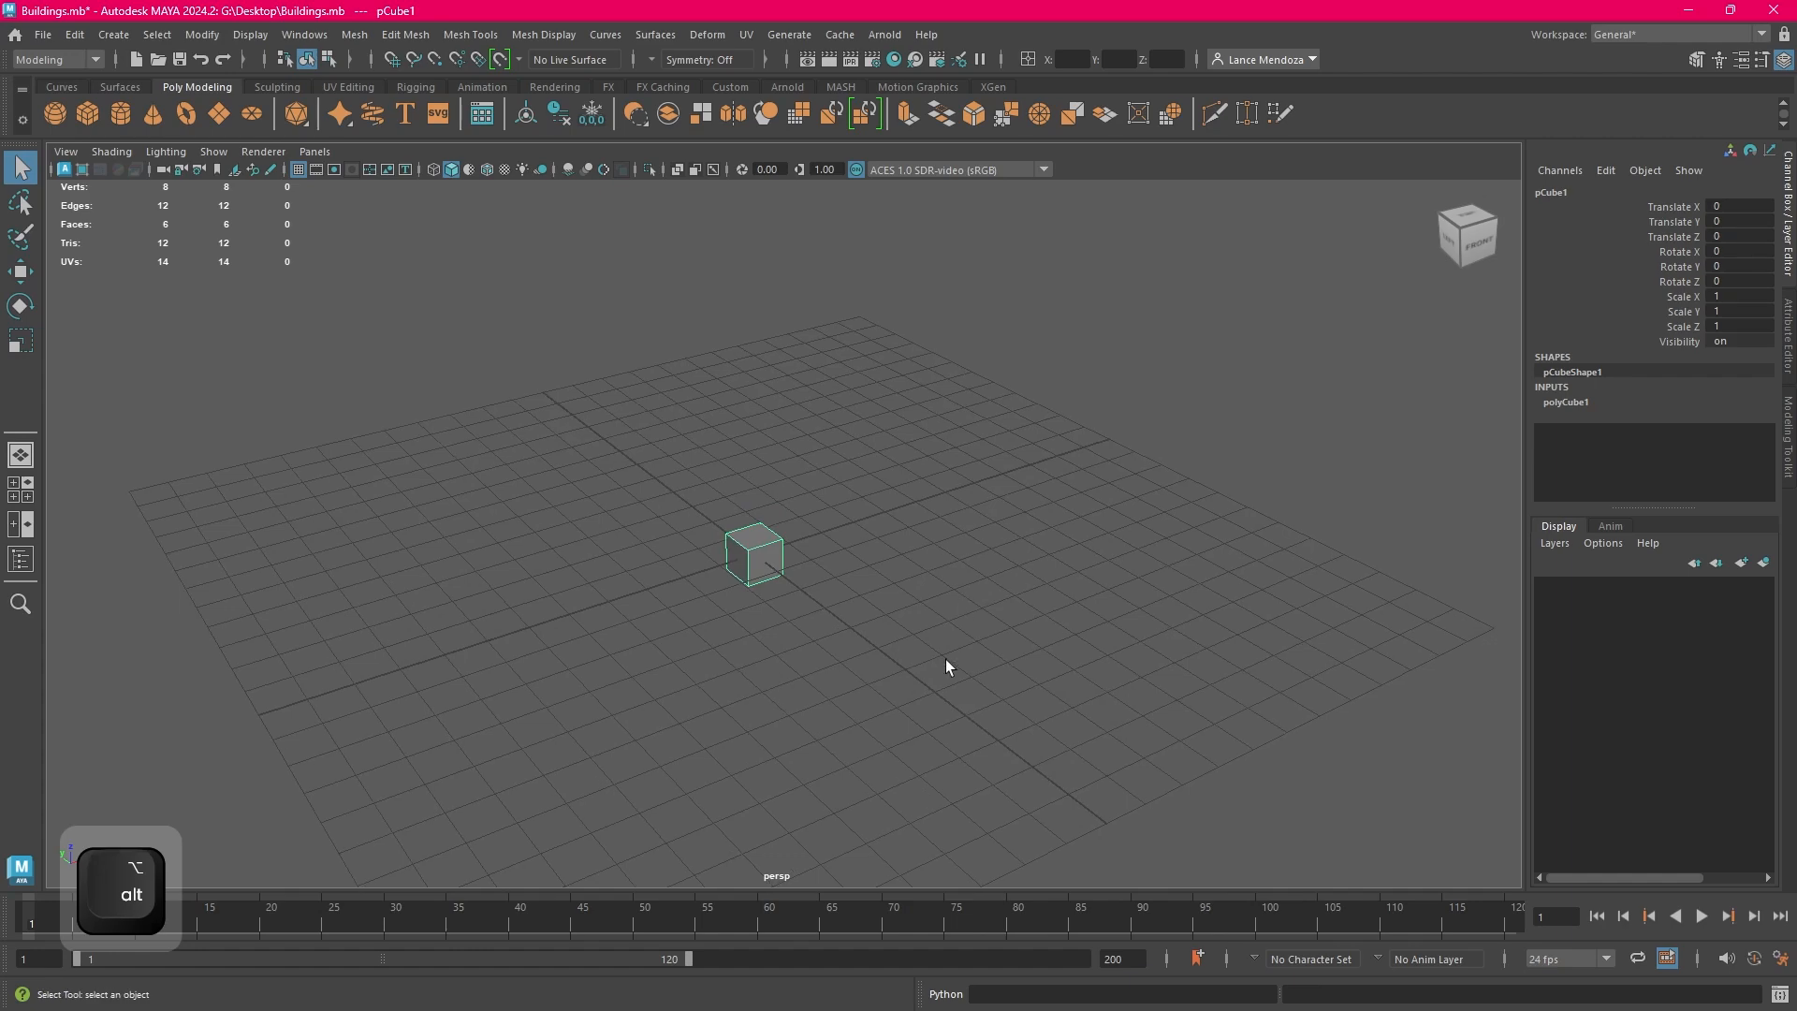
alt+right_drag(946, 658, 1006, 356)
alt+right_drag(750, 620, 886, 651)
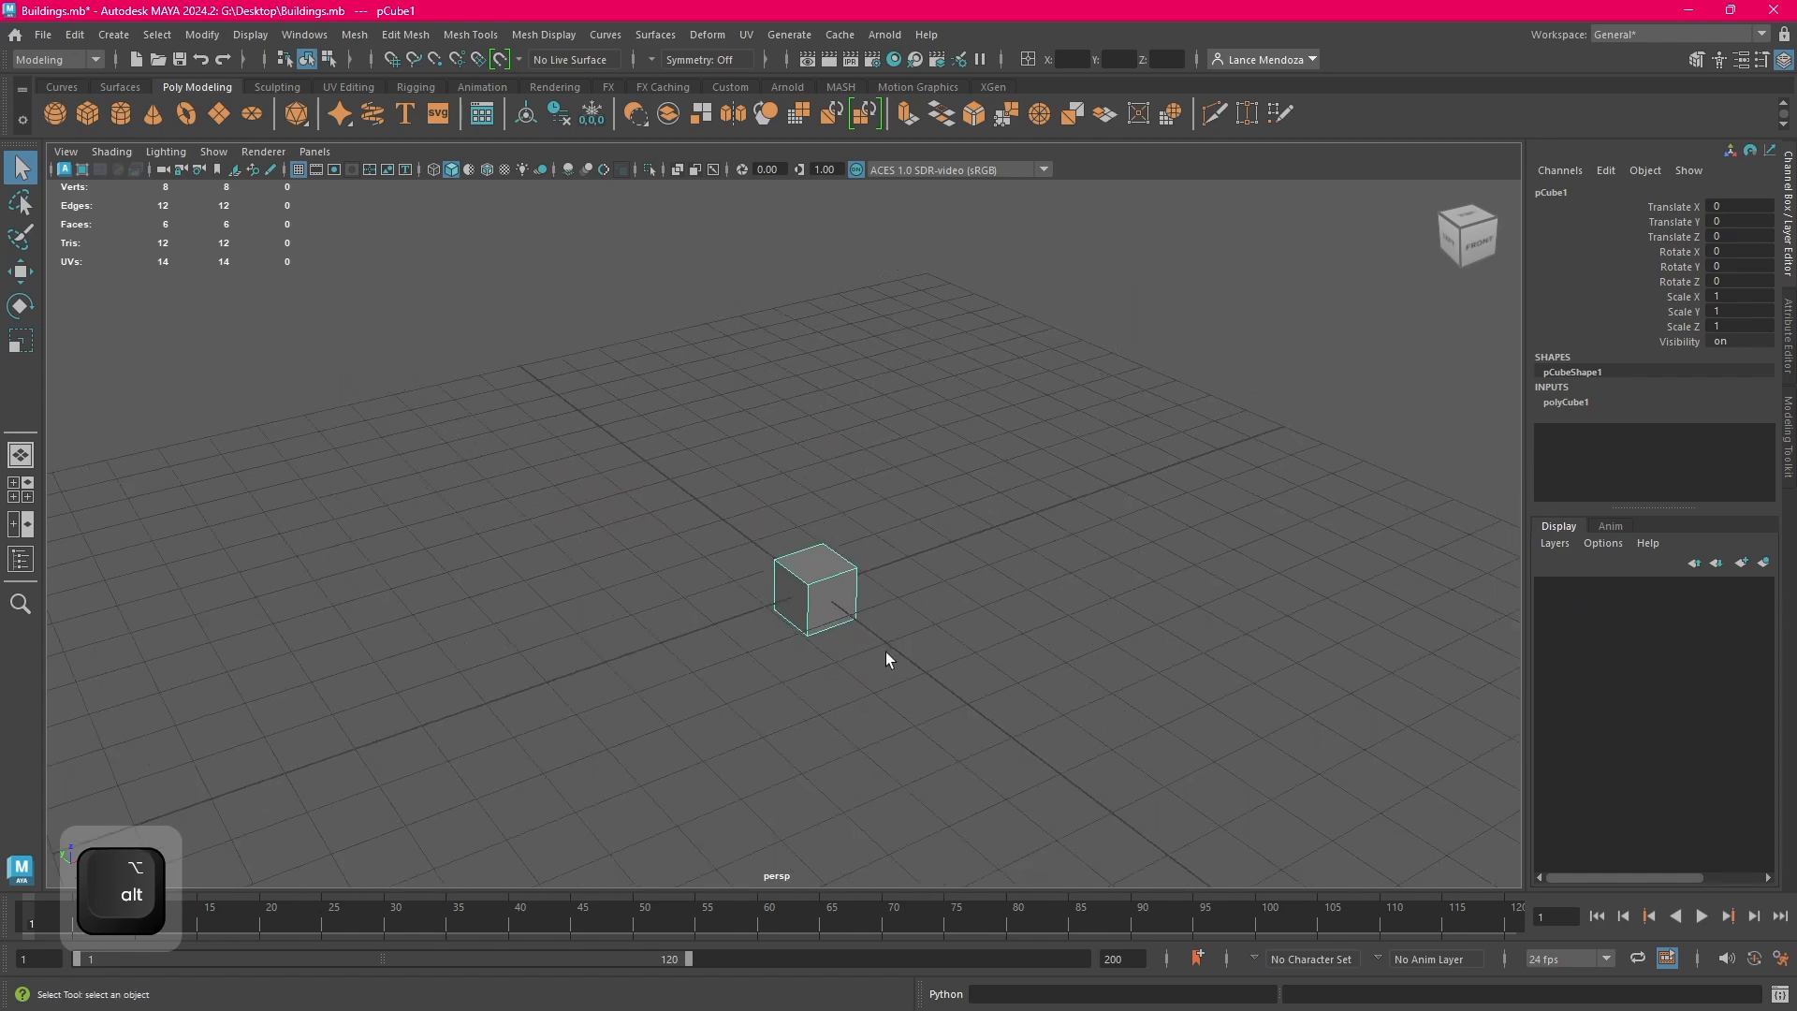
alt+middle_drag(1028, 687, 932, 564)
alt+right_drag(932, 563, 766, 601)
alt+middle_drag(765, 608, 903, 670)
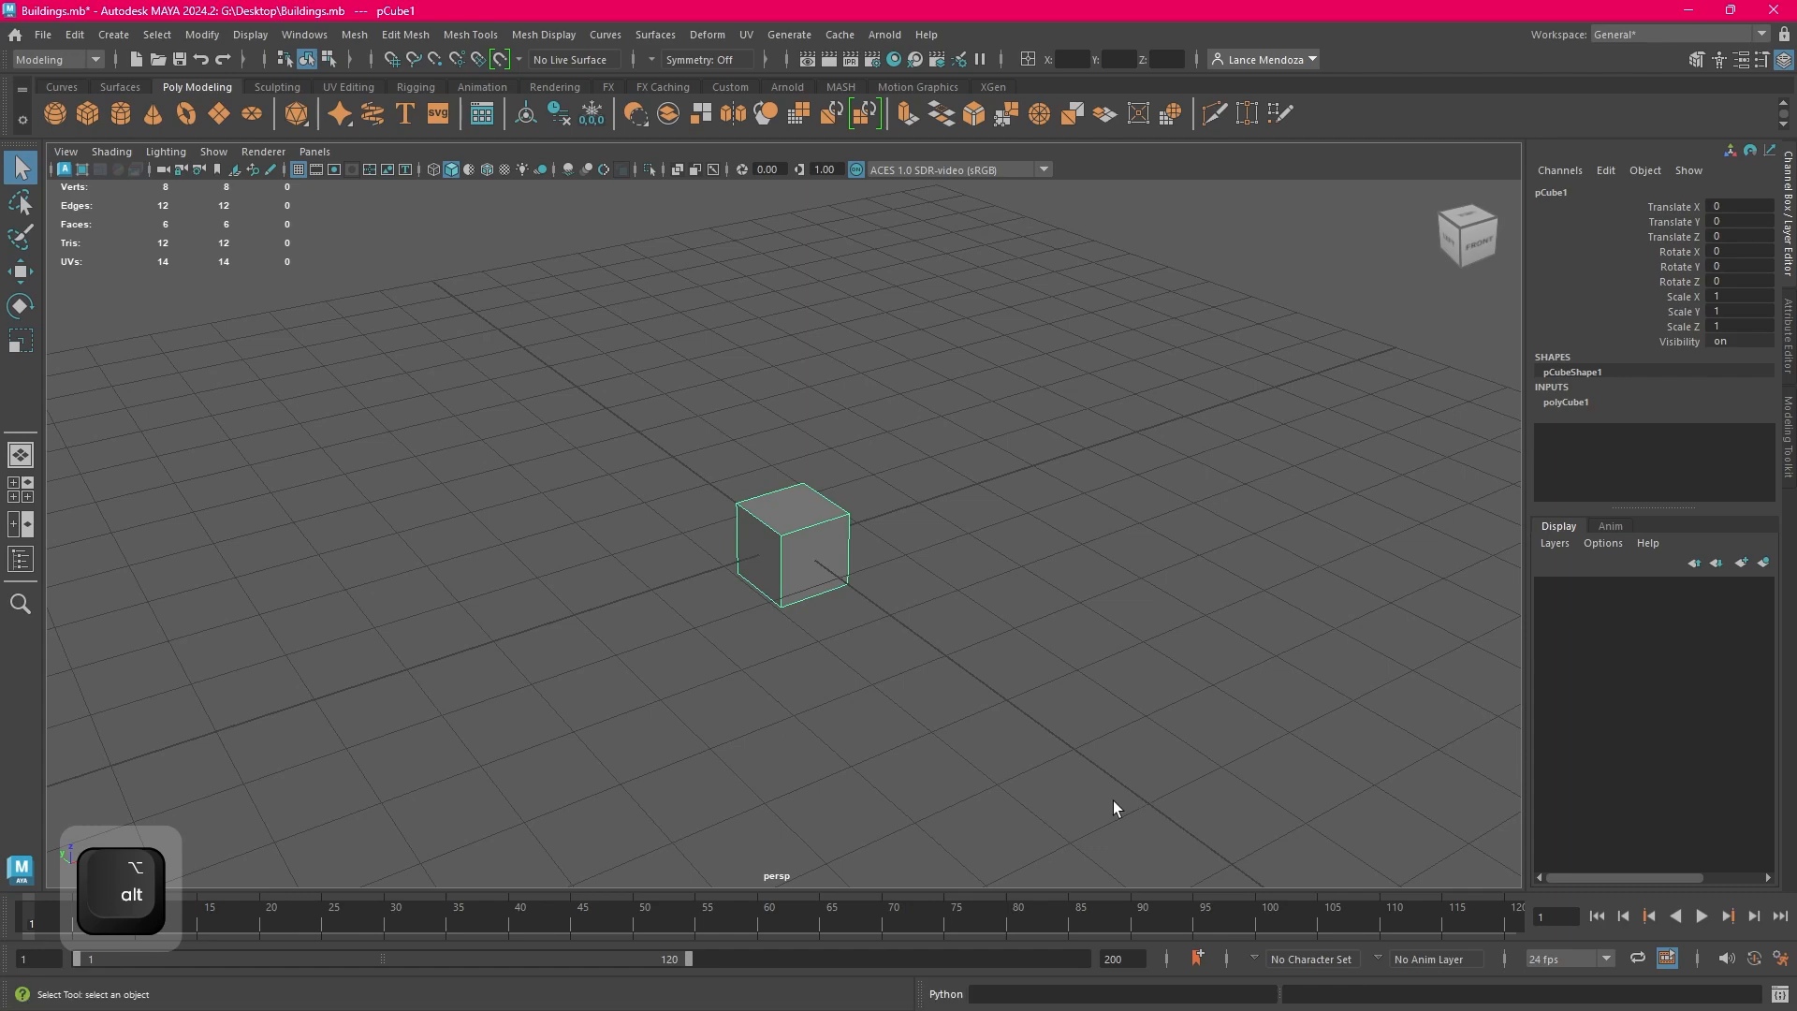
click(1308, 988)
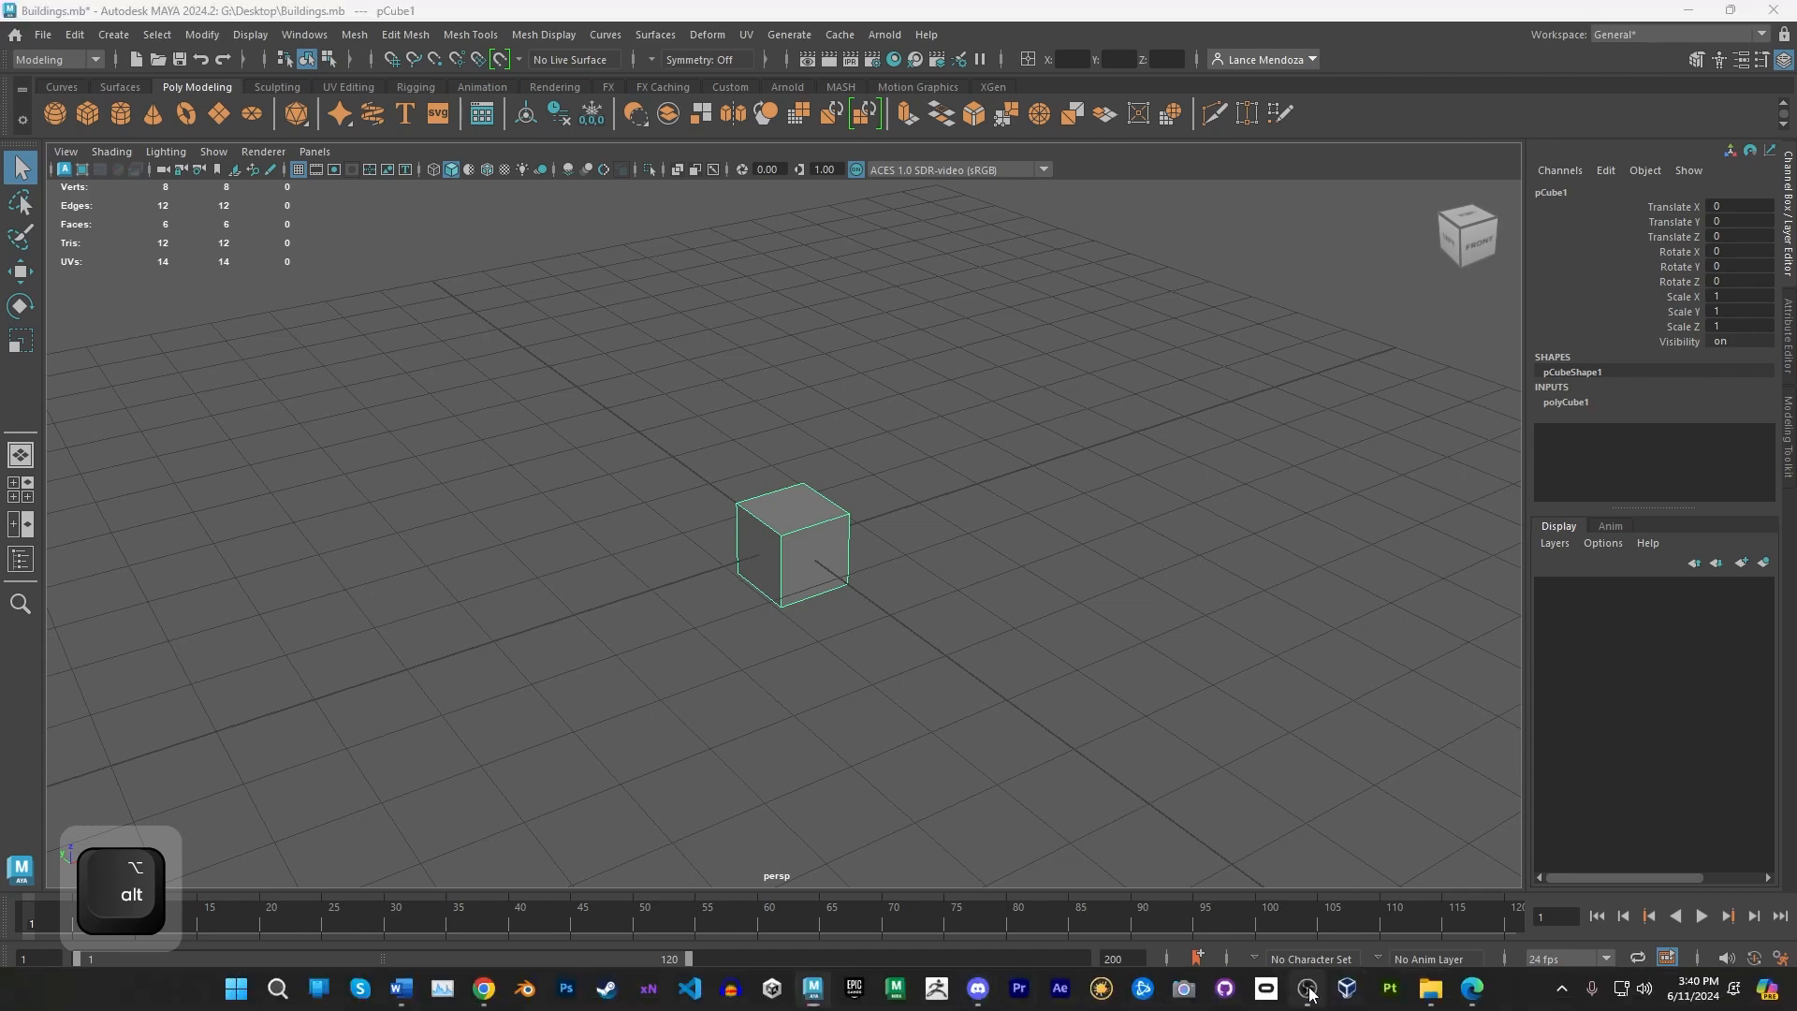
click(1308, 990)
click(1308, 990)
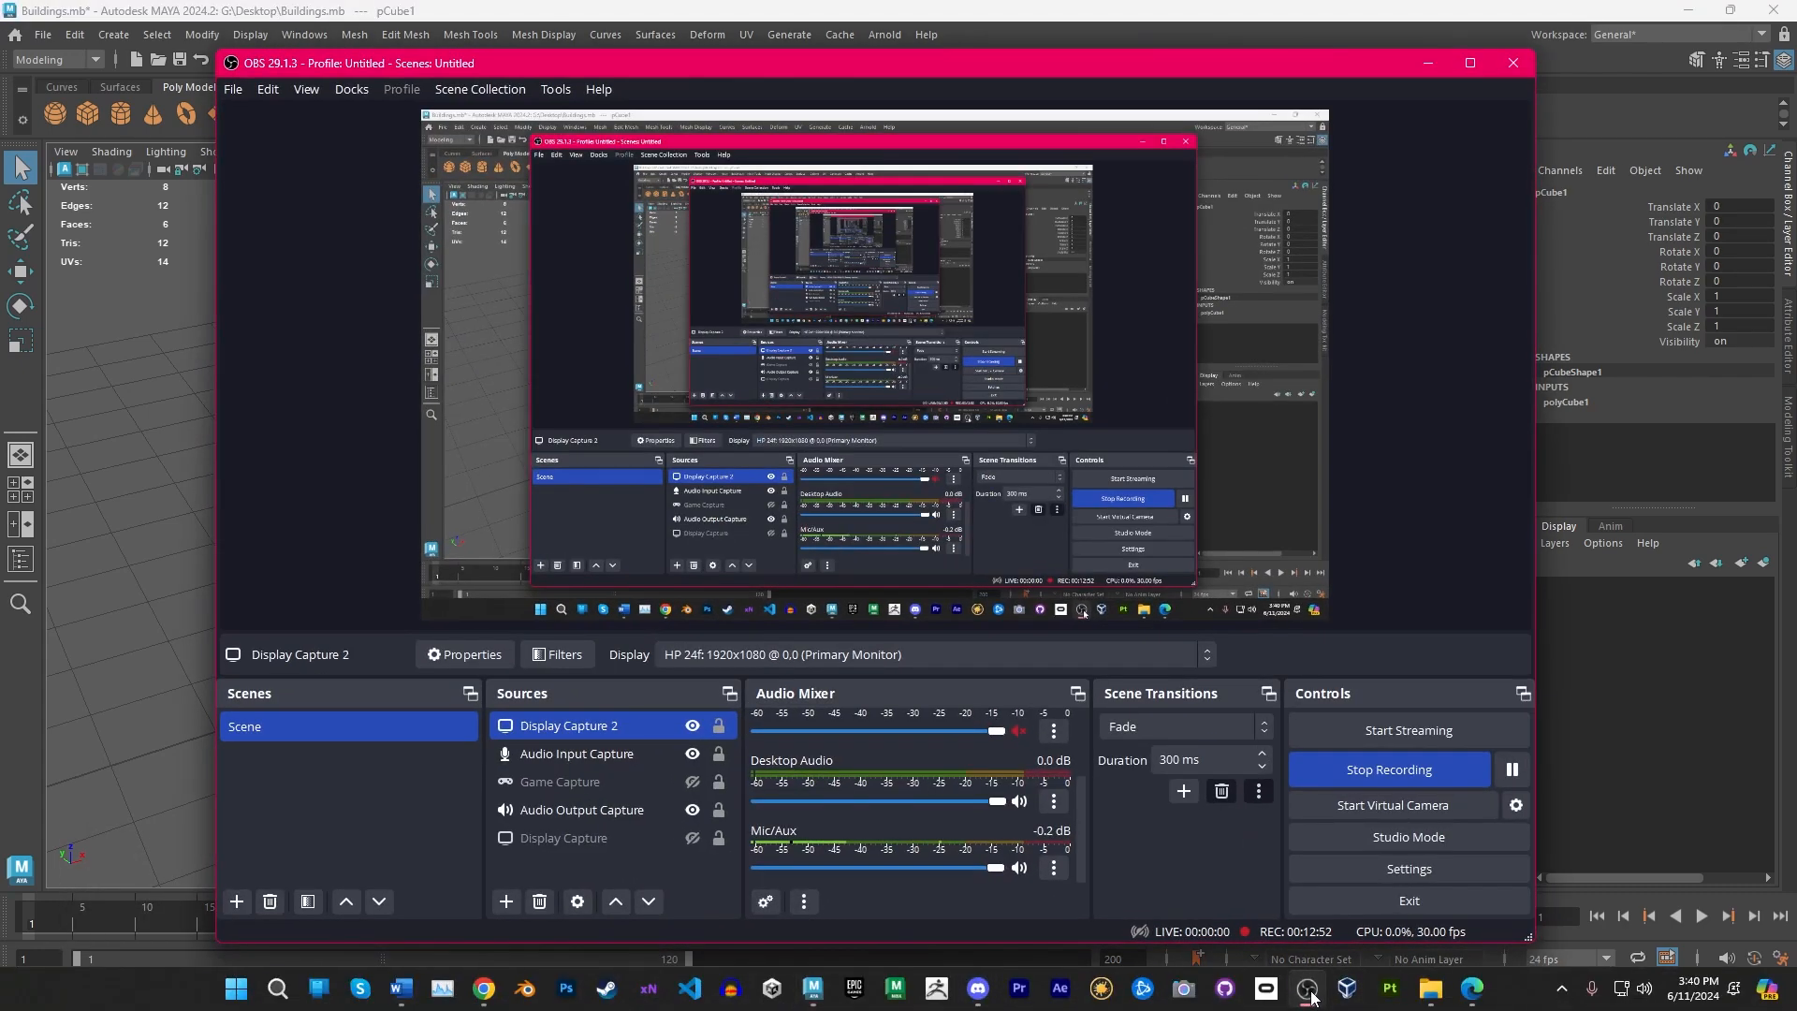
click(1309, 990)
Zoom and pan to reposition the cube in the perspective view, keeping the cube selected
scroll(889, 660, down, 5)
alt+drag(902, 653, 1014, 590)
scroll(982, 655, up, 4)
scroll(964, 581, up, 3)
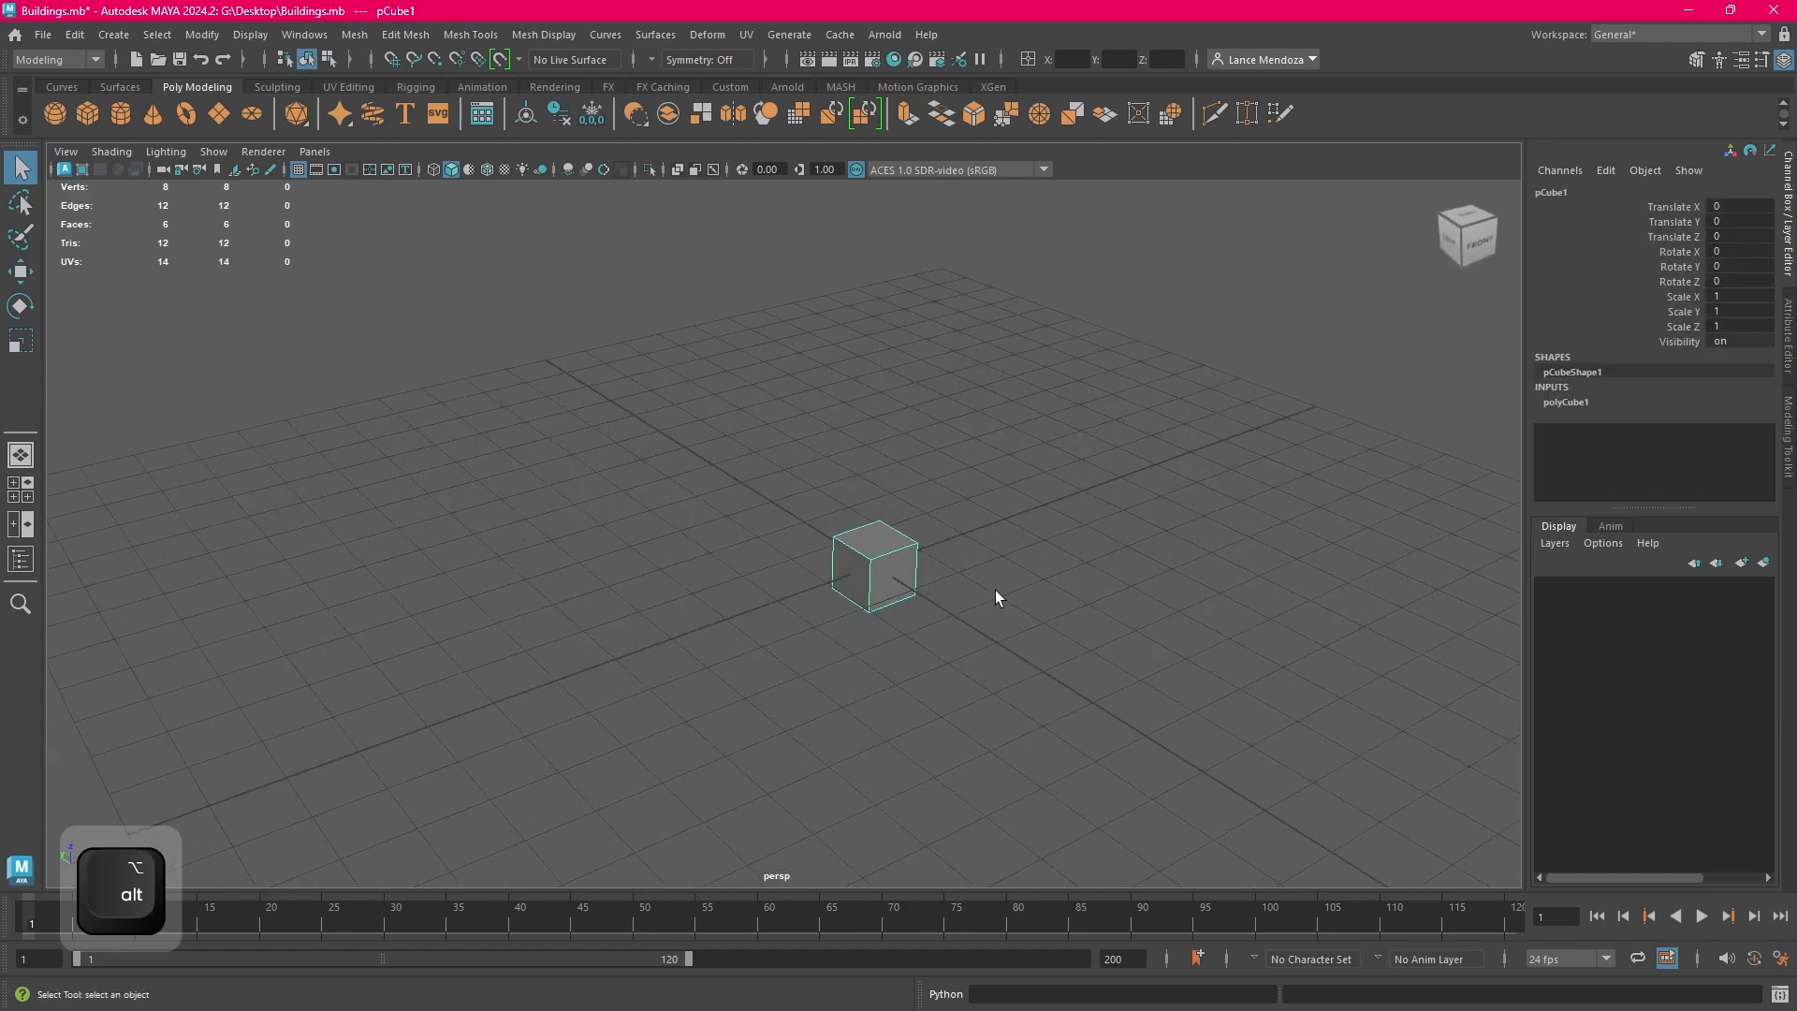
click(996, 589)
click(907, 583)
Start a new empty scene without saving the changes to Buildings.mb
click(44, 34)
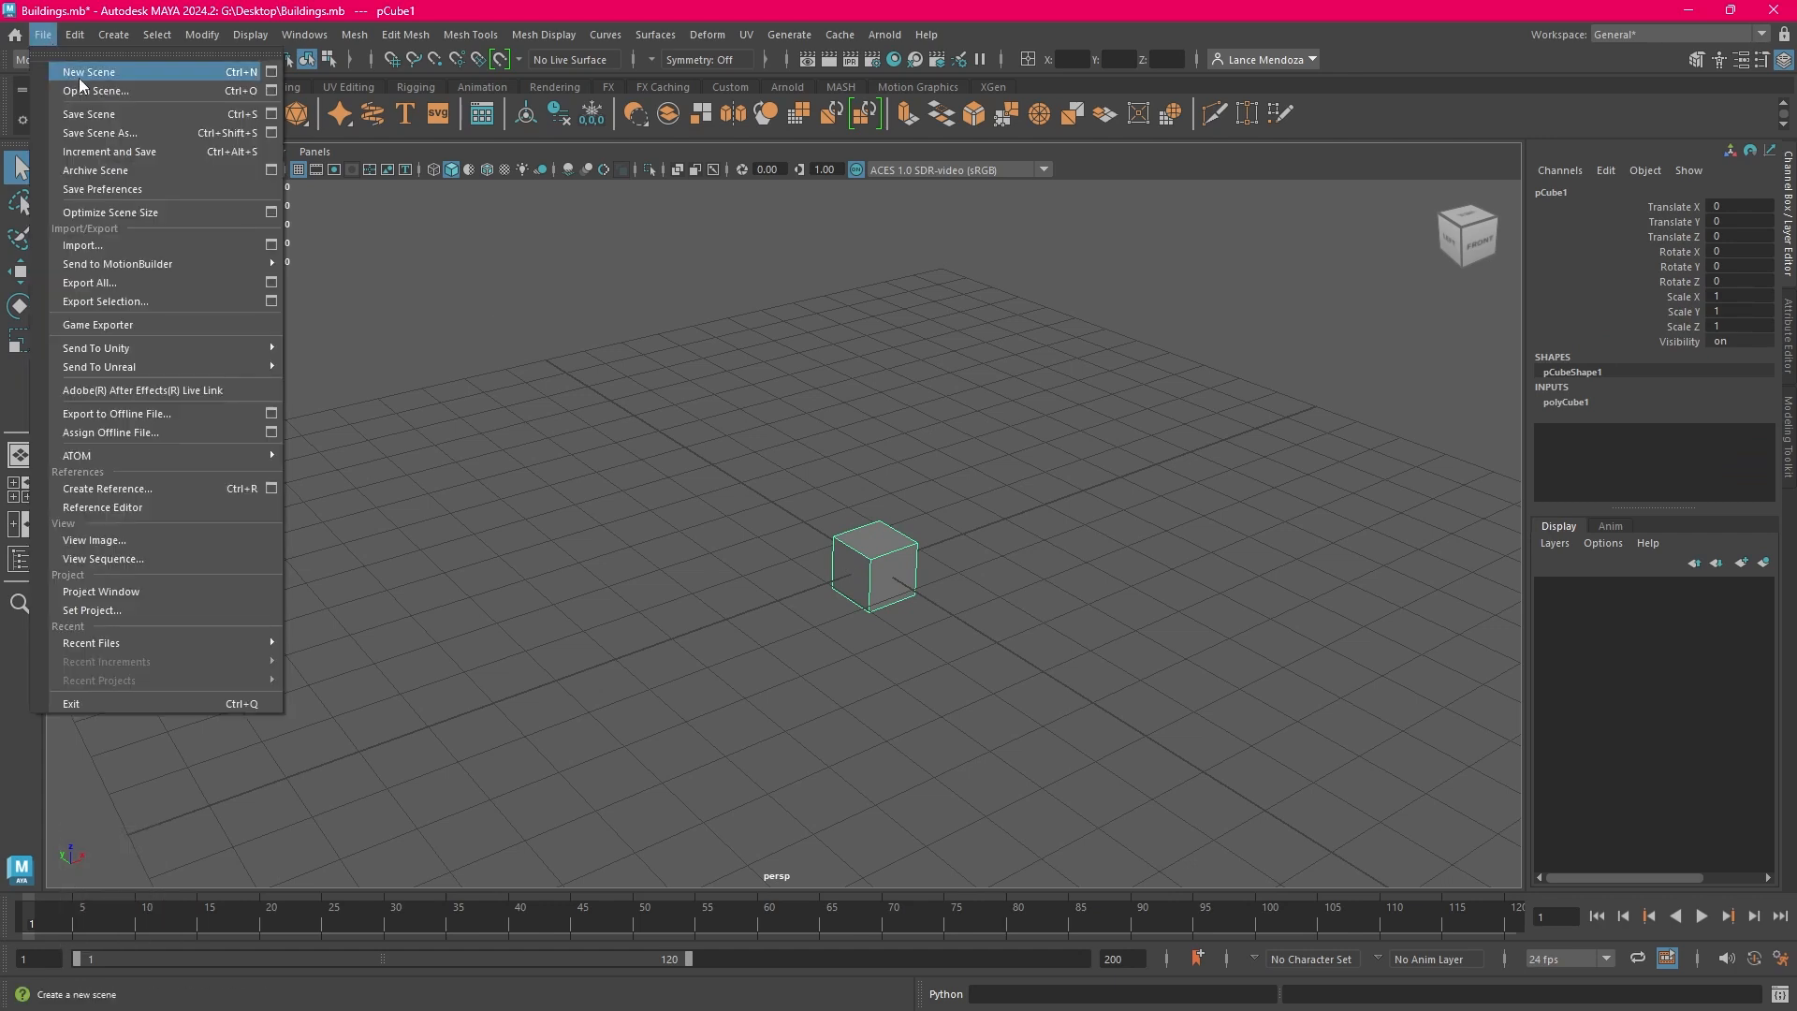
click(84, 72)
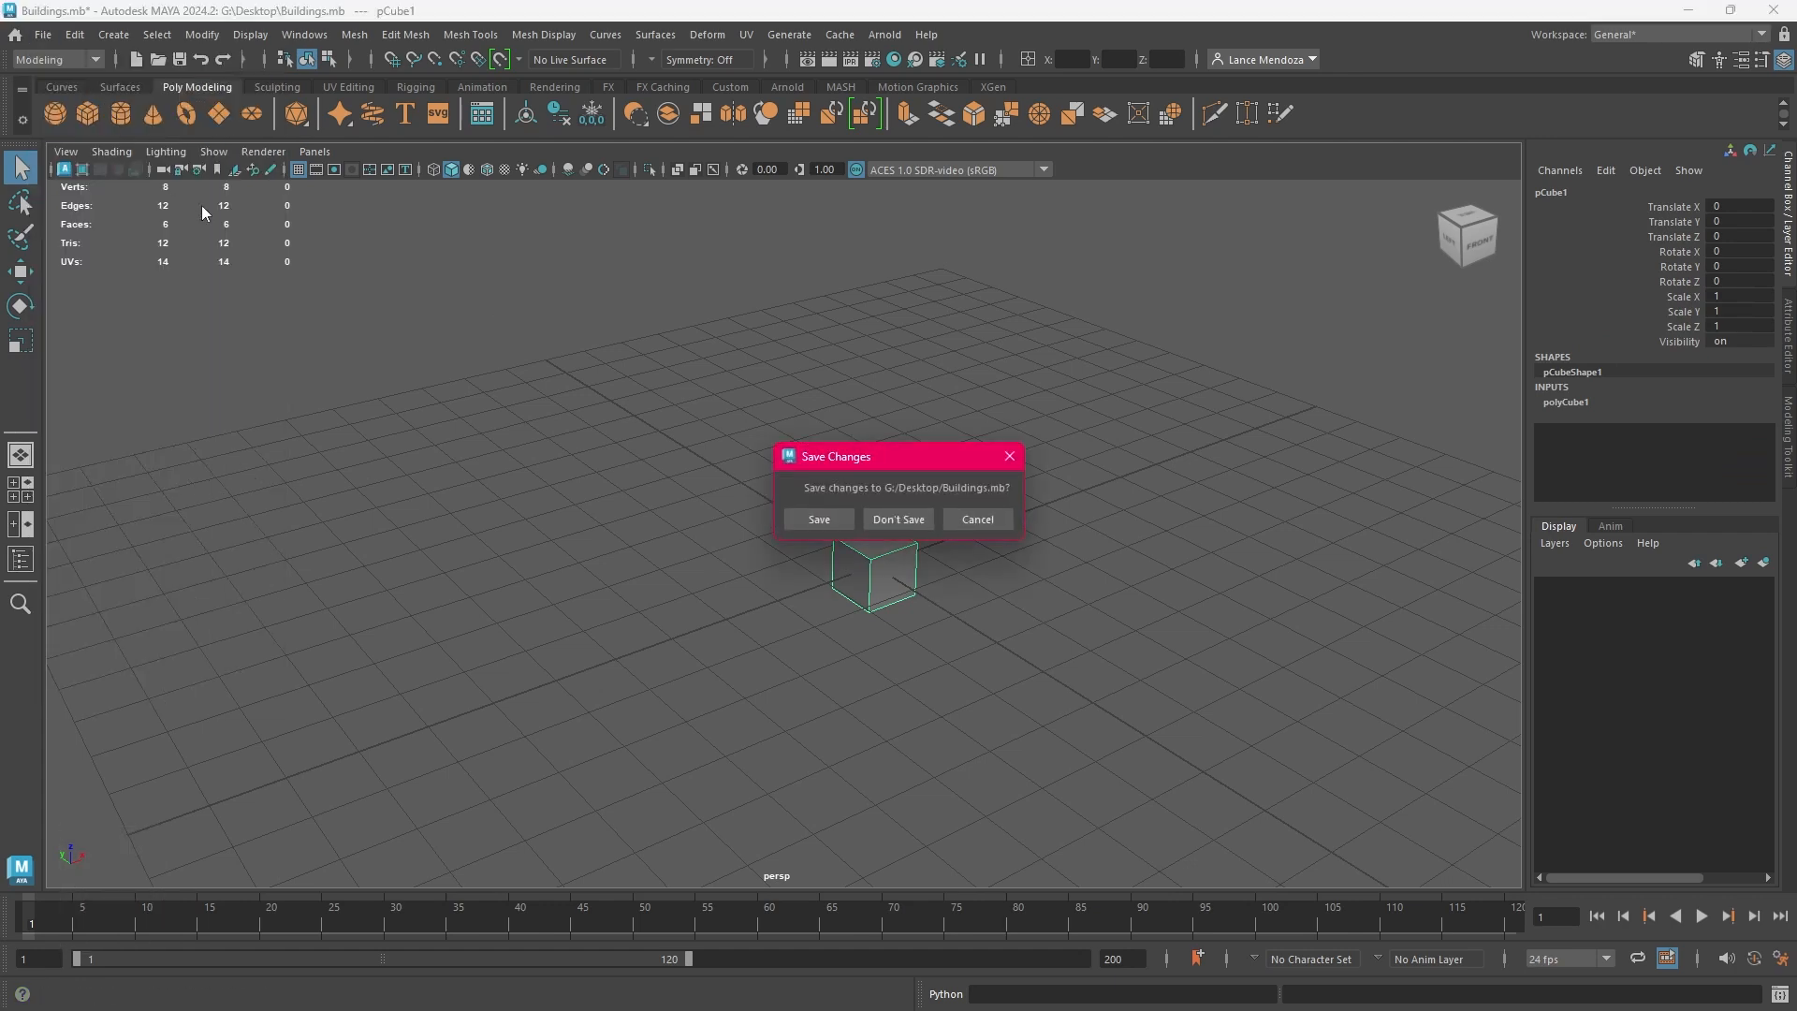
click(901, 525)
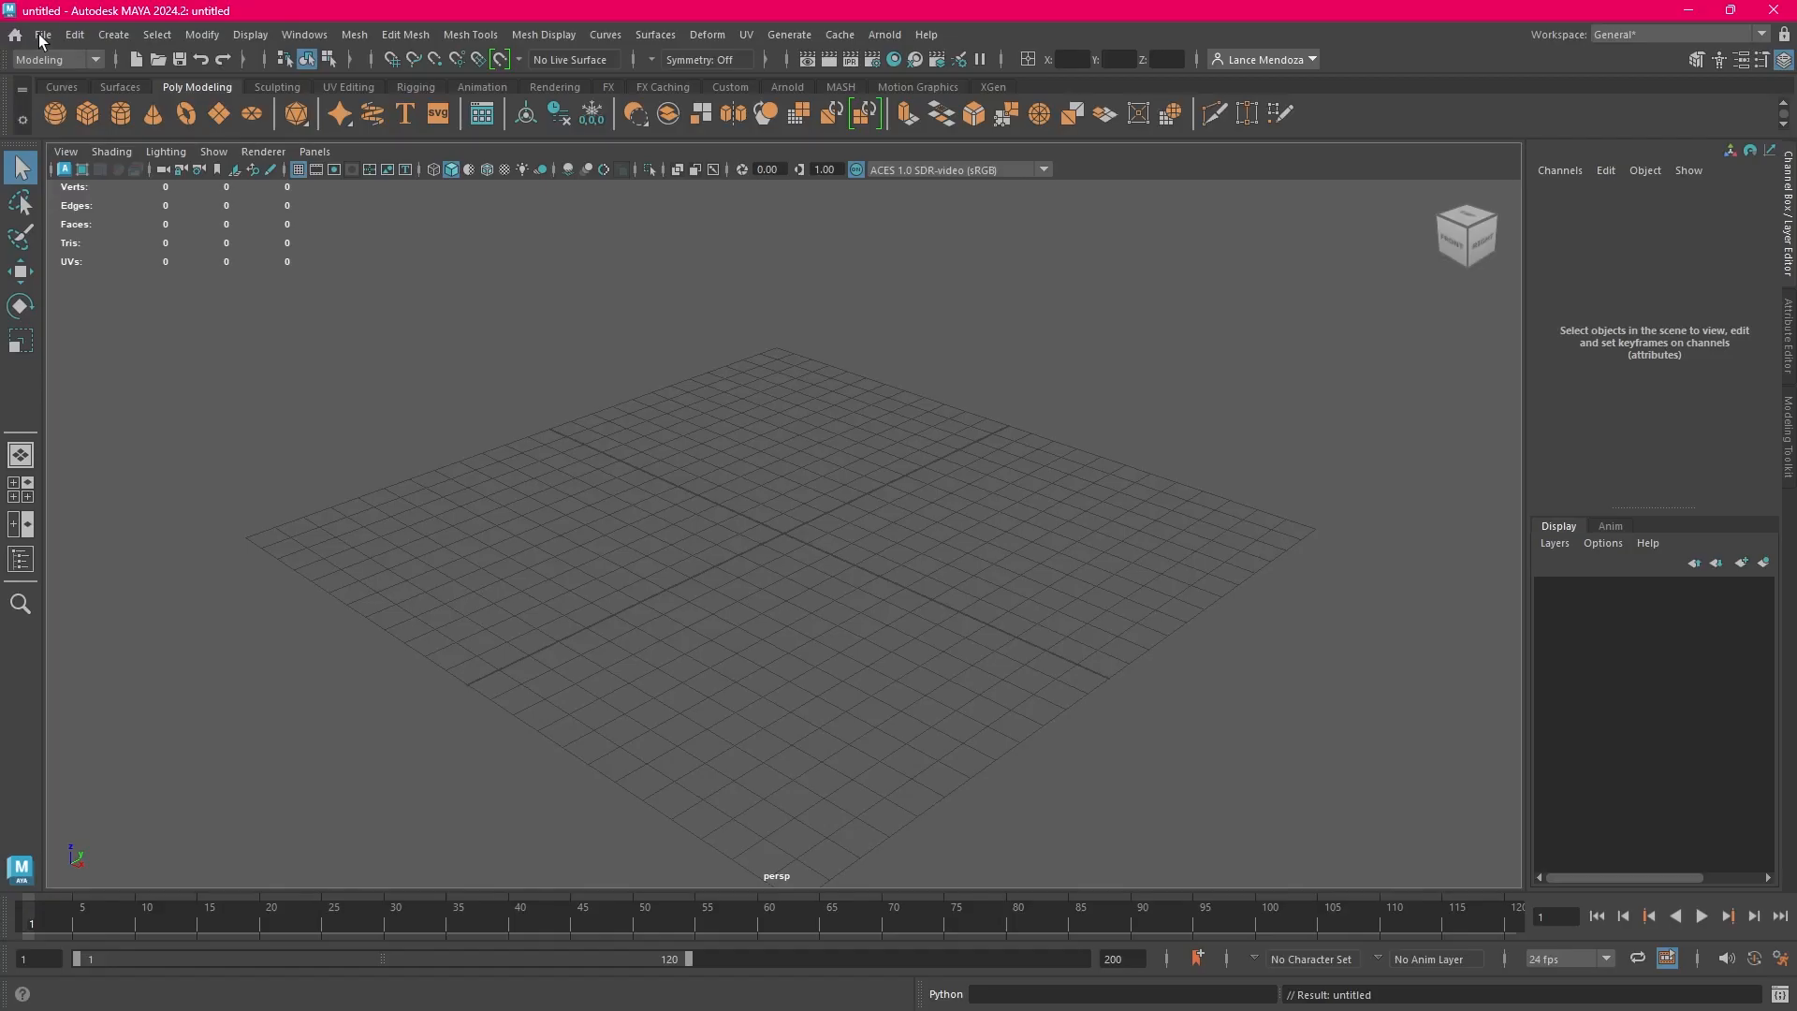
click(44, 35)
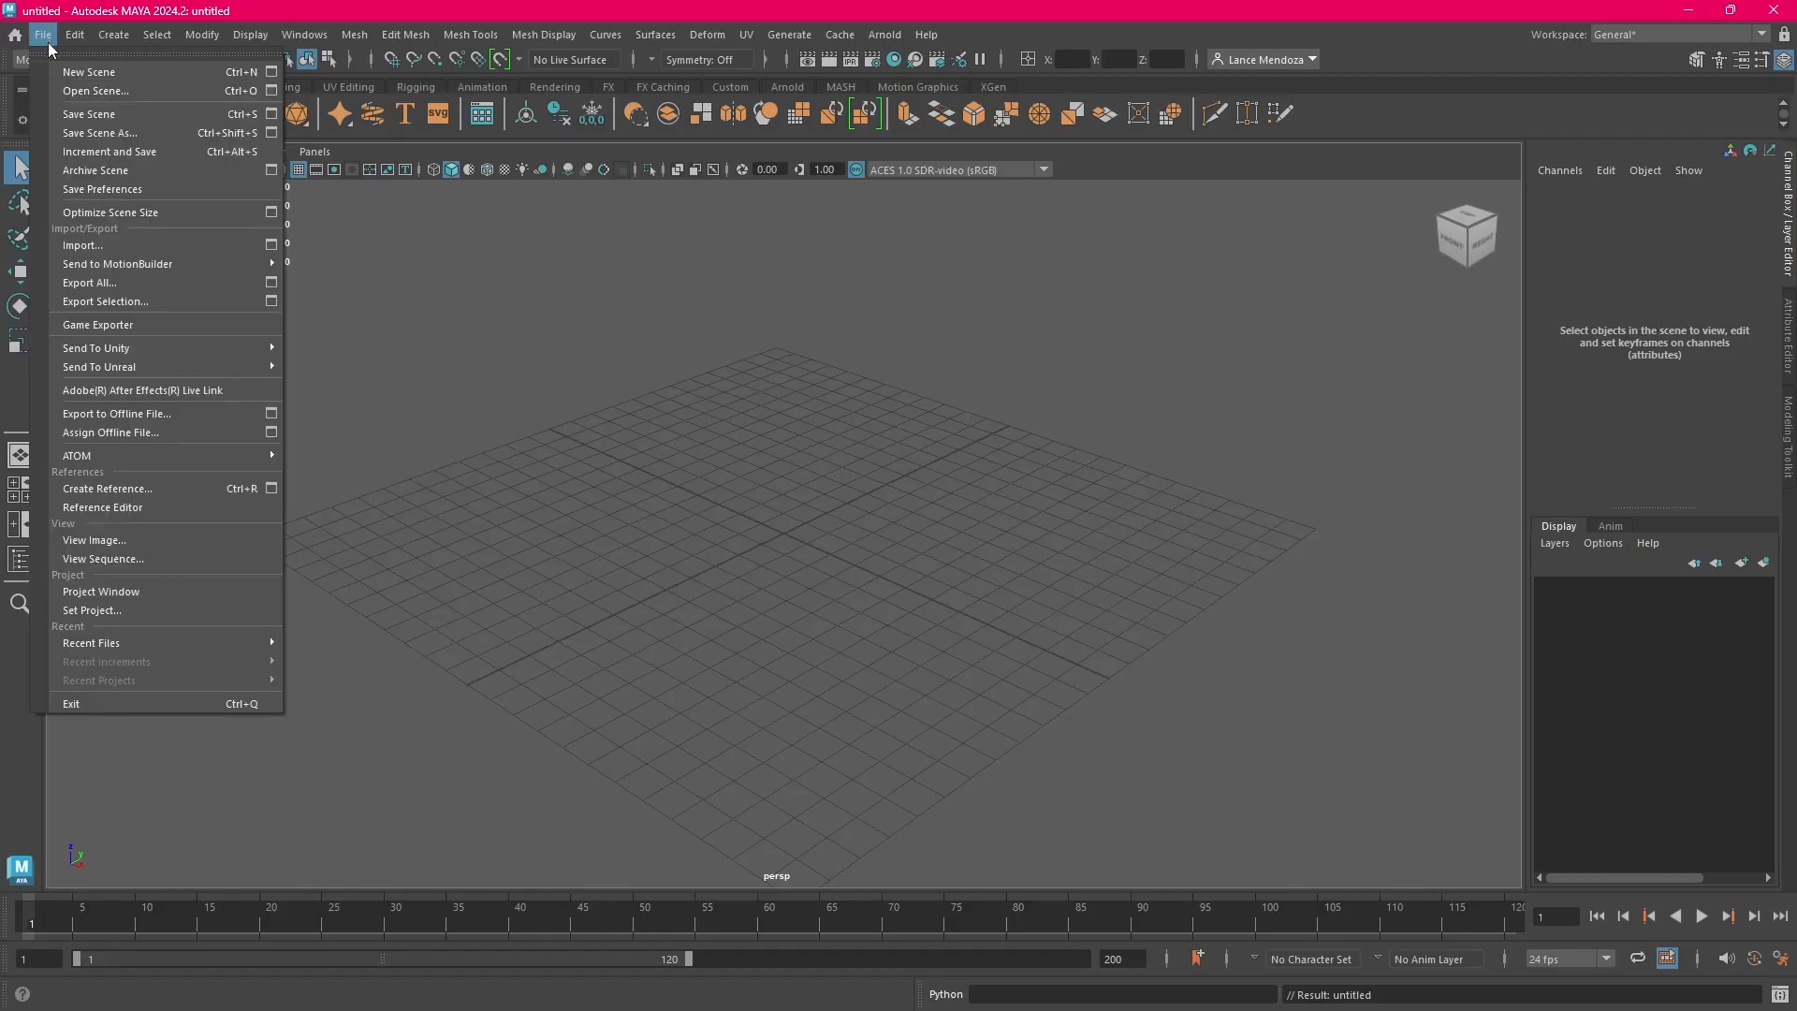
click(58, 73)
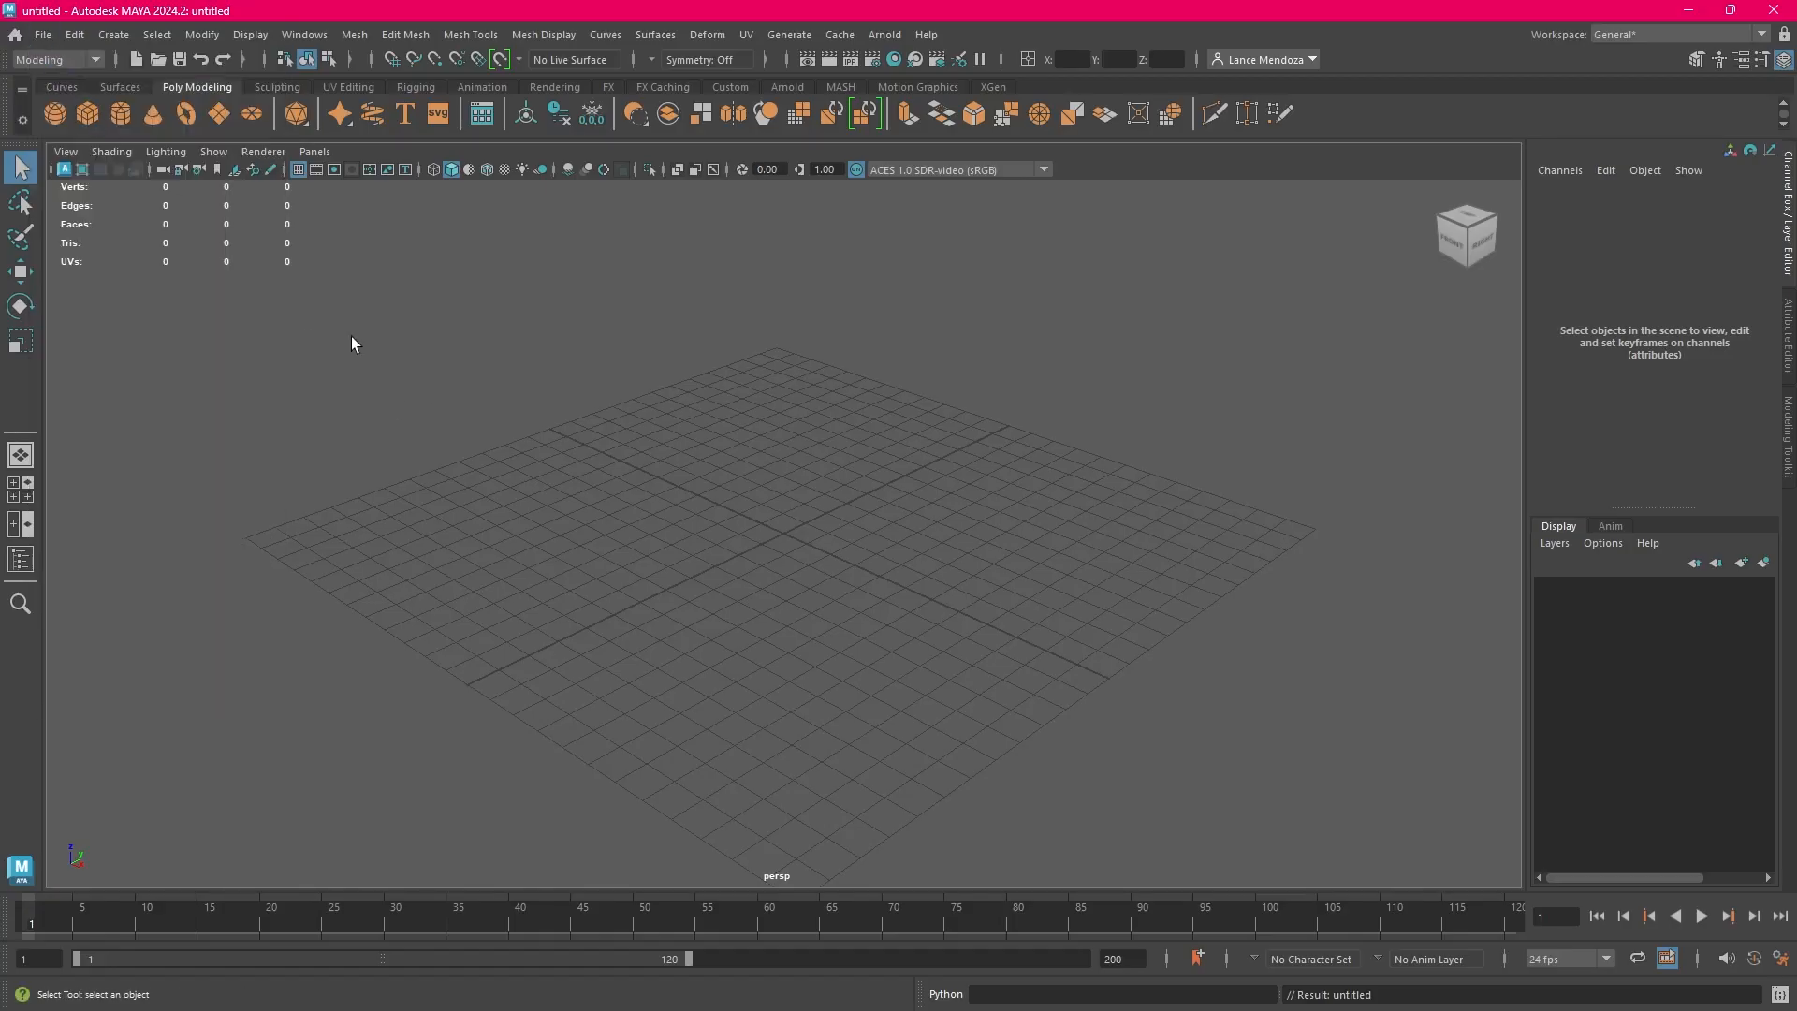
Create an upright polygon plane at the origin, divided into a 10 by 10 grid of faces
click(44, 34)
click(413, 228)
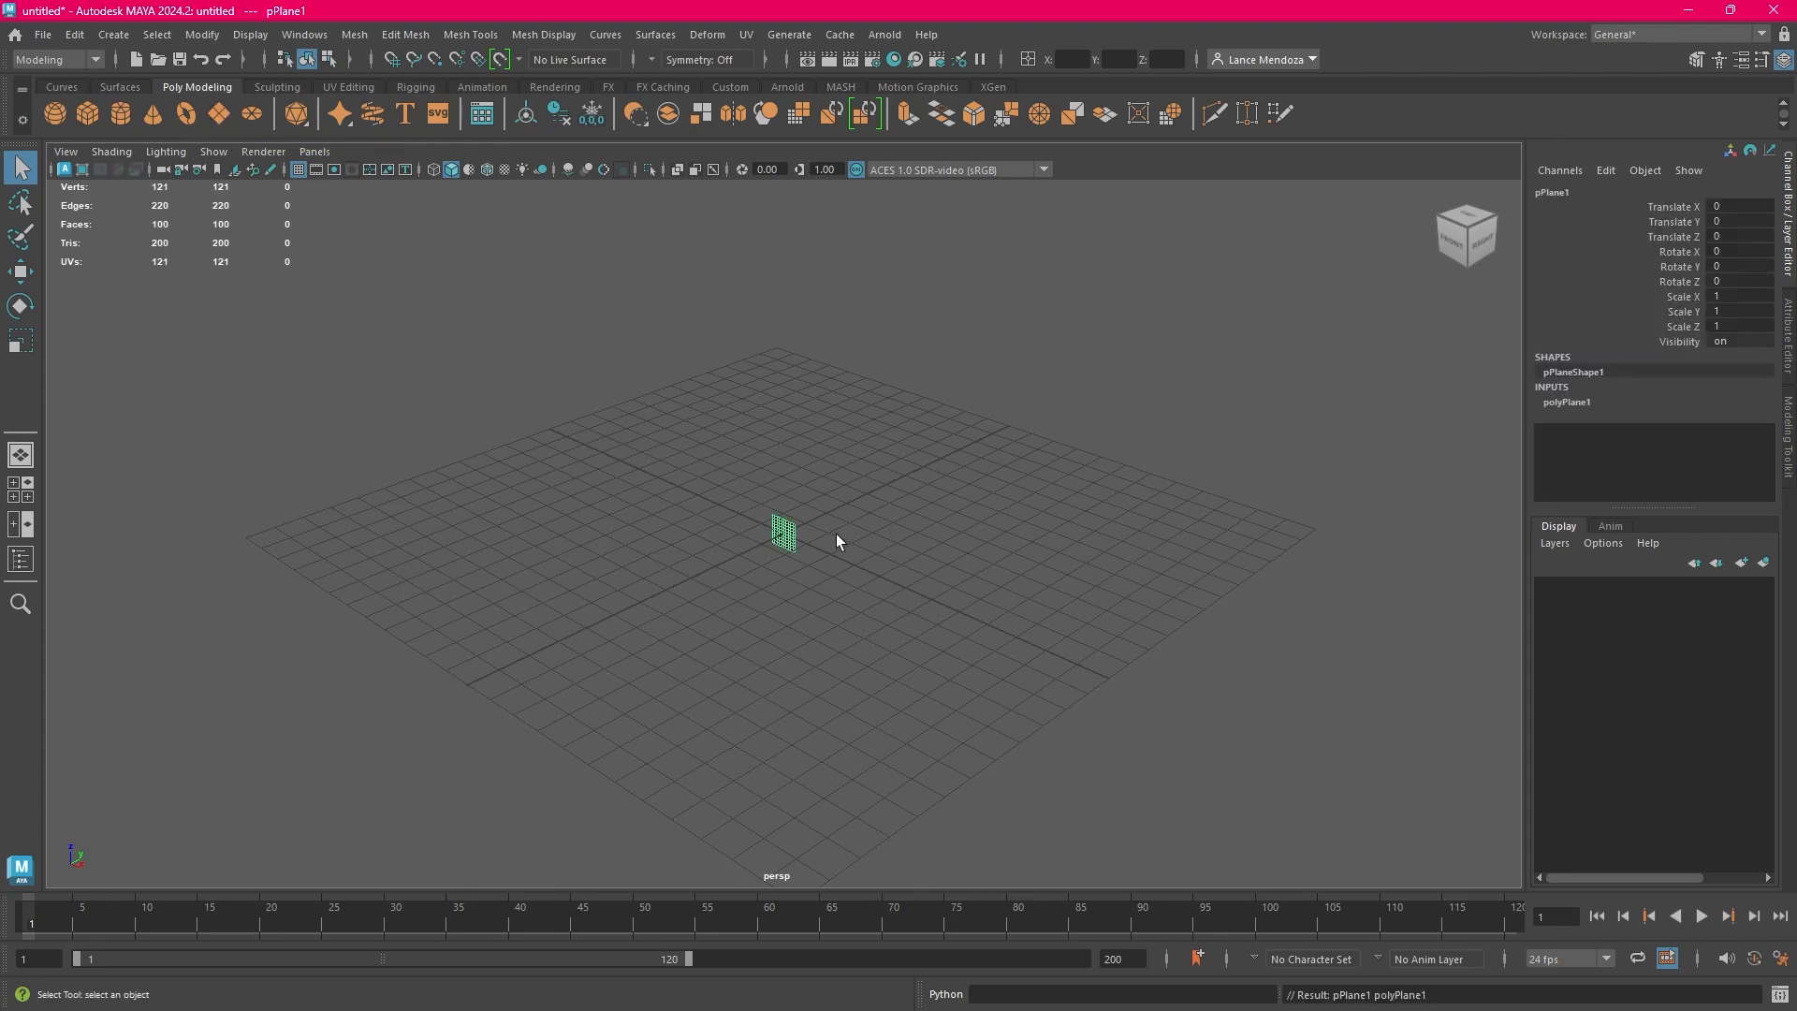
scroll(857, 567, up, 10)
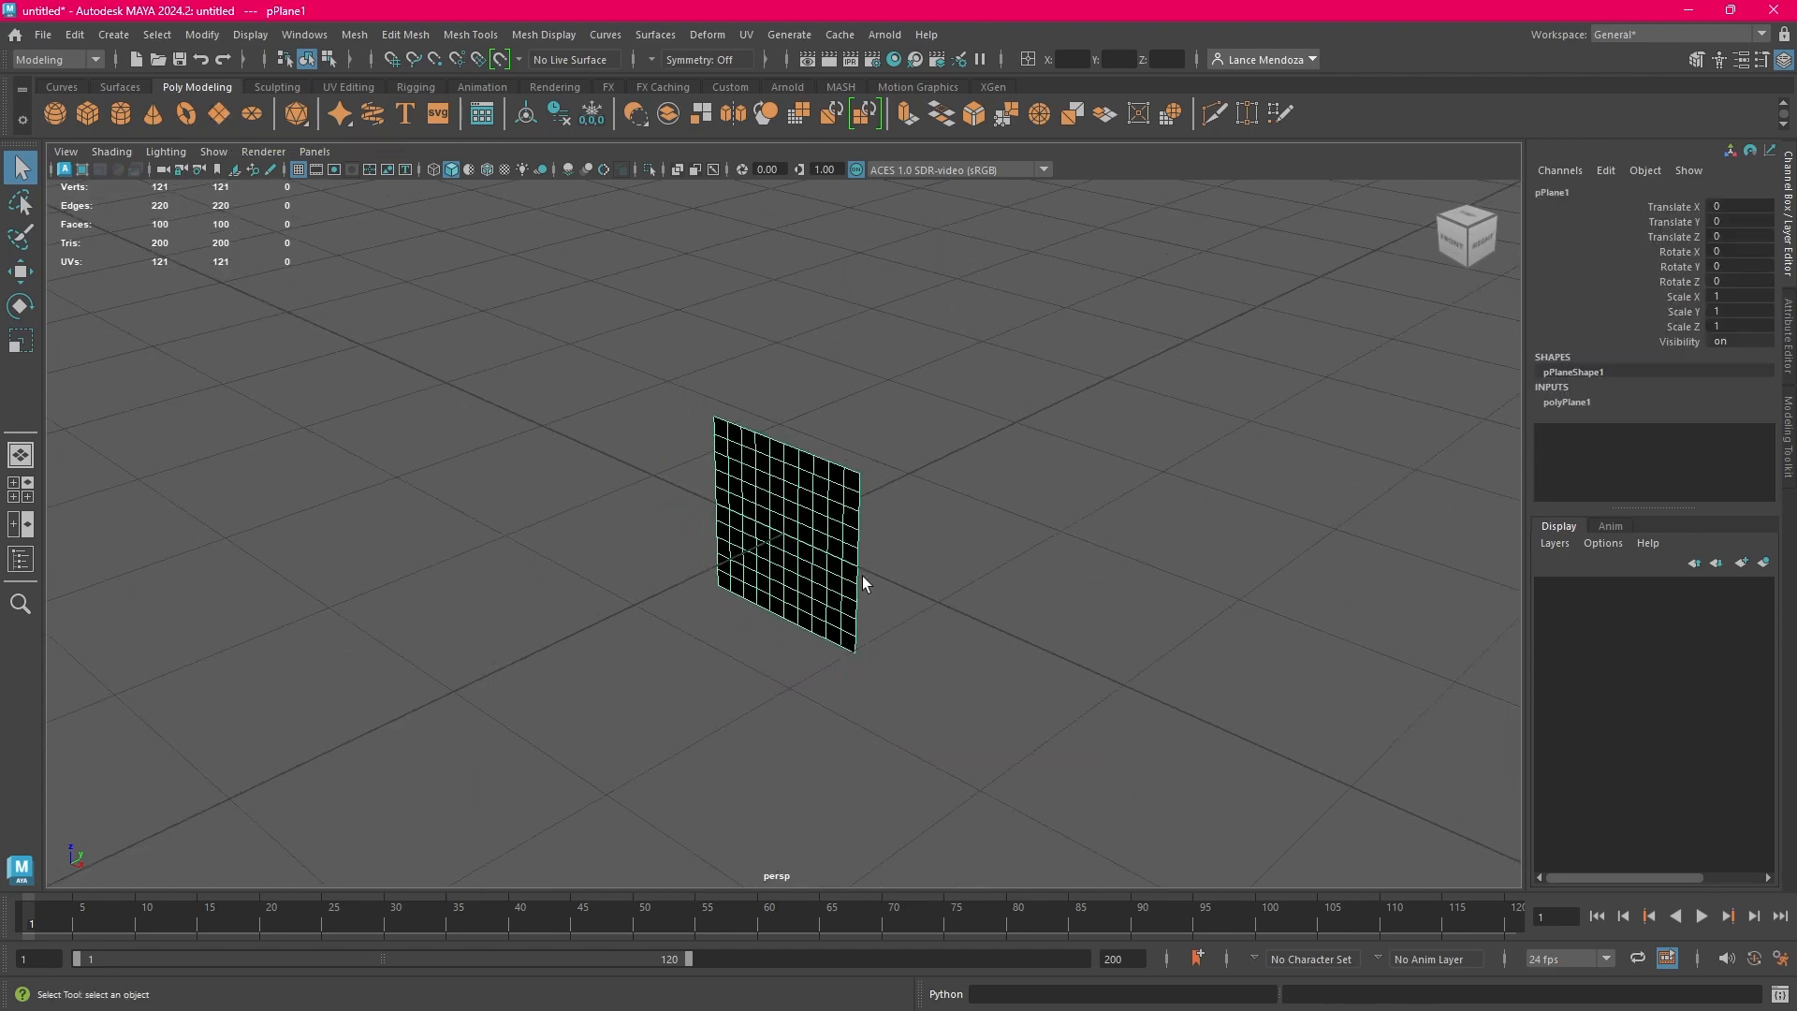
scroll(862, 575, up, 5)
scroll(862, 576, down, 10)
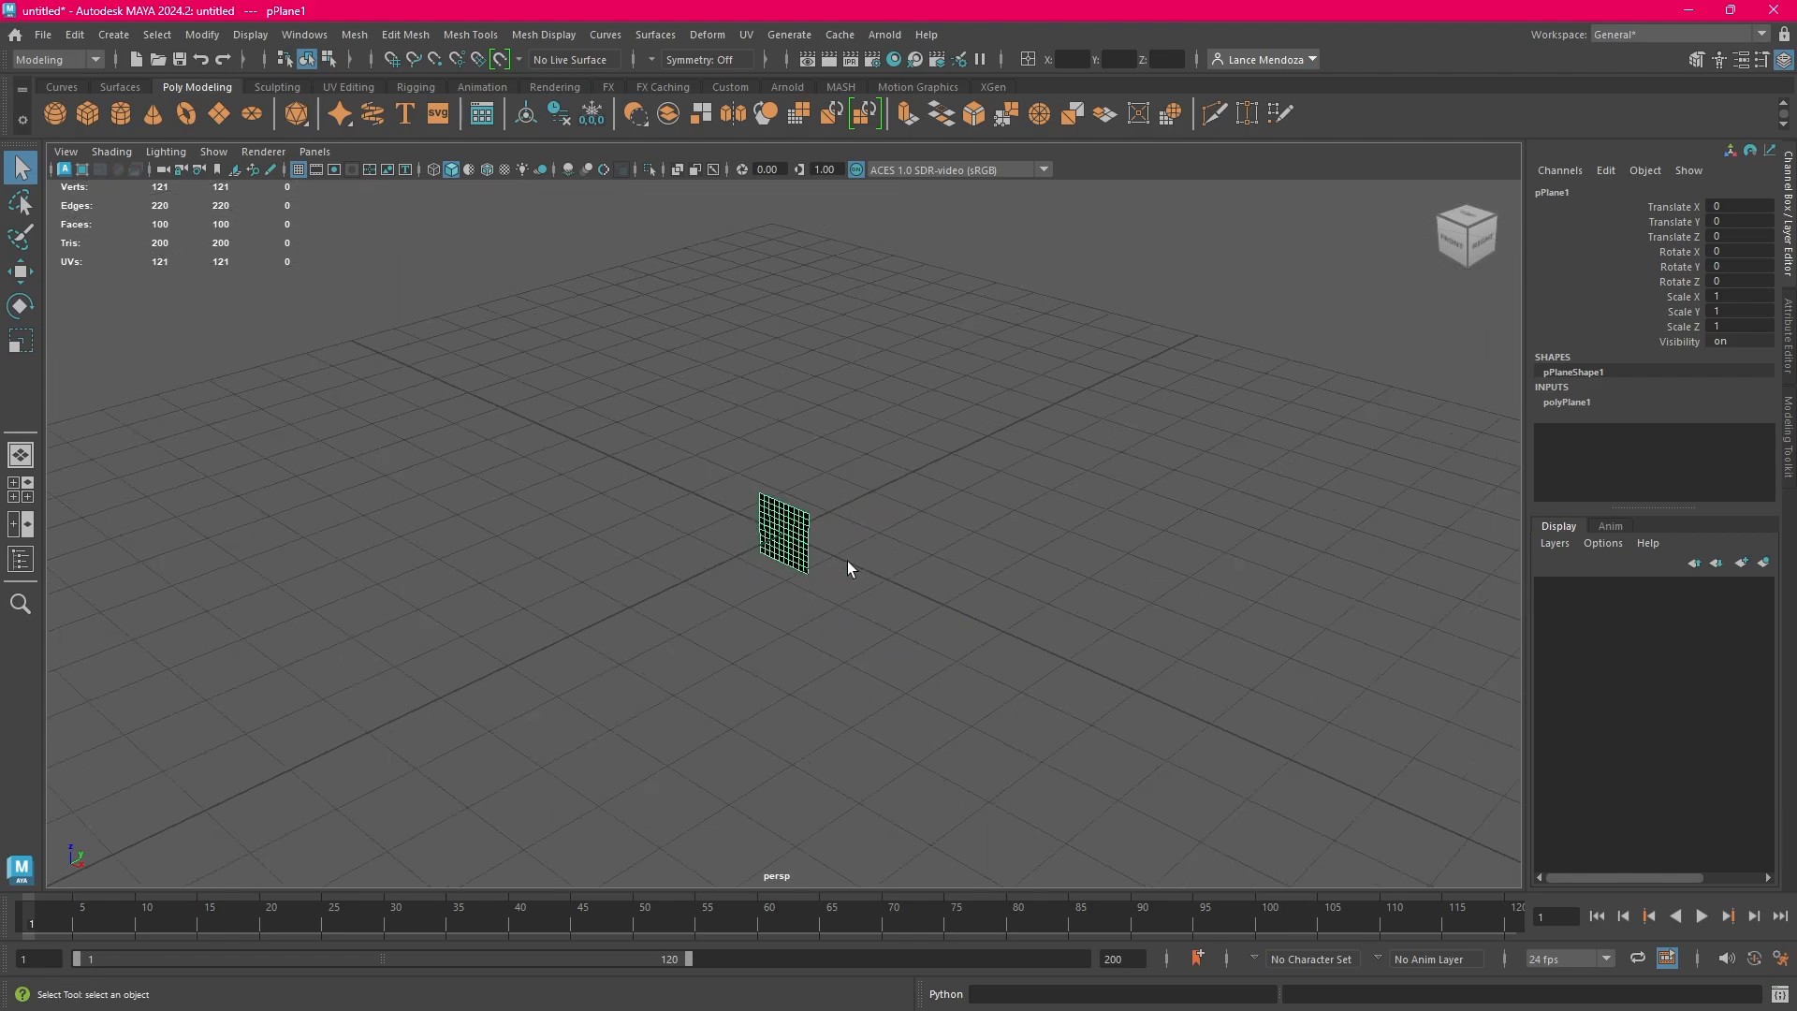
scroll(849, 568, up, 4)
Orbit around the upright plane to its other side, and examine it from several distances
alt+drag(959, 593, 682, 561)
alt+drag(1007, 549, 852, 520)
click(1033, 542)
click(851, 521)
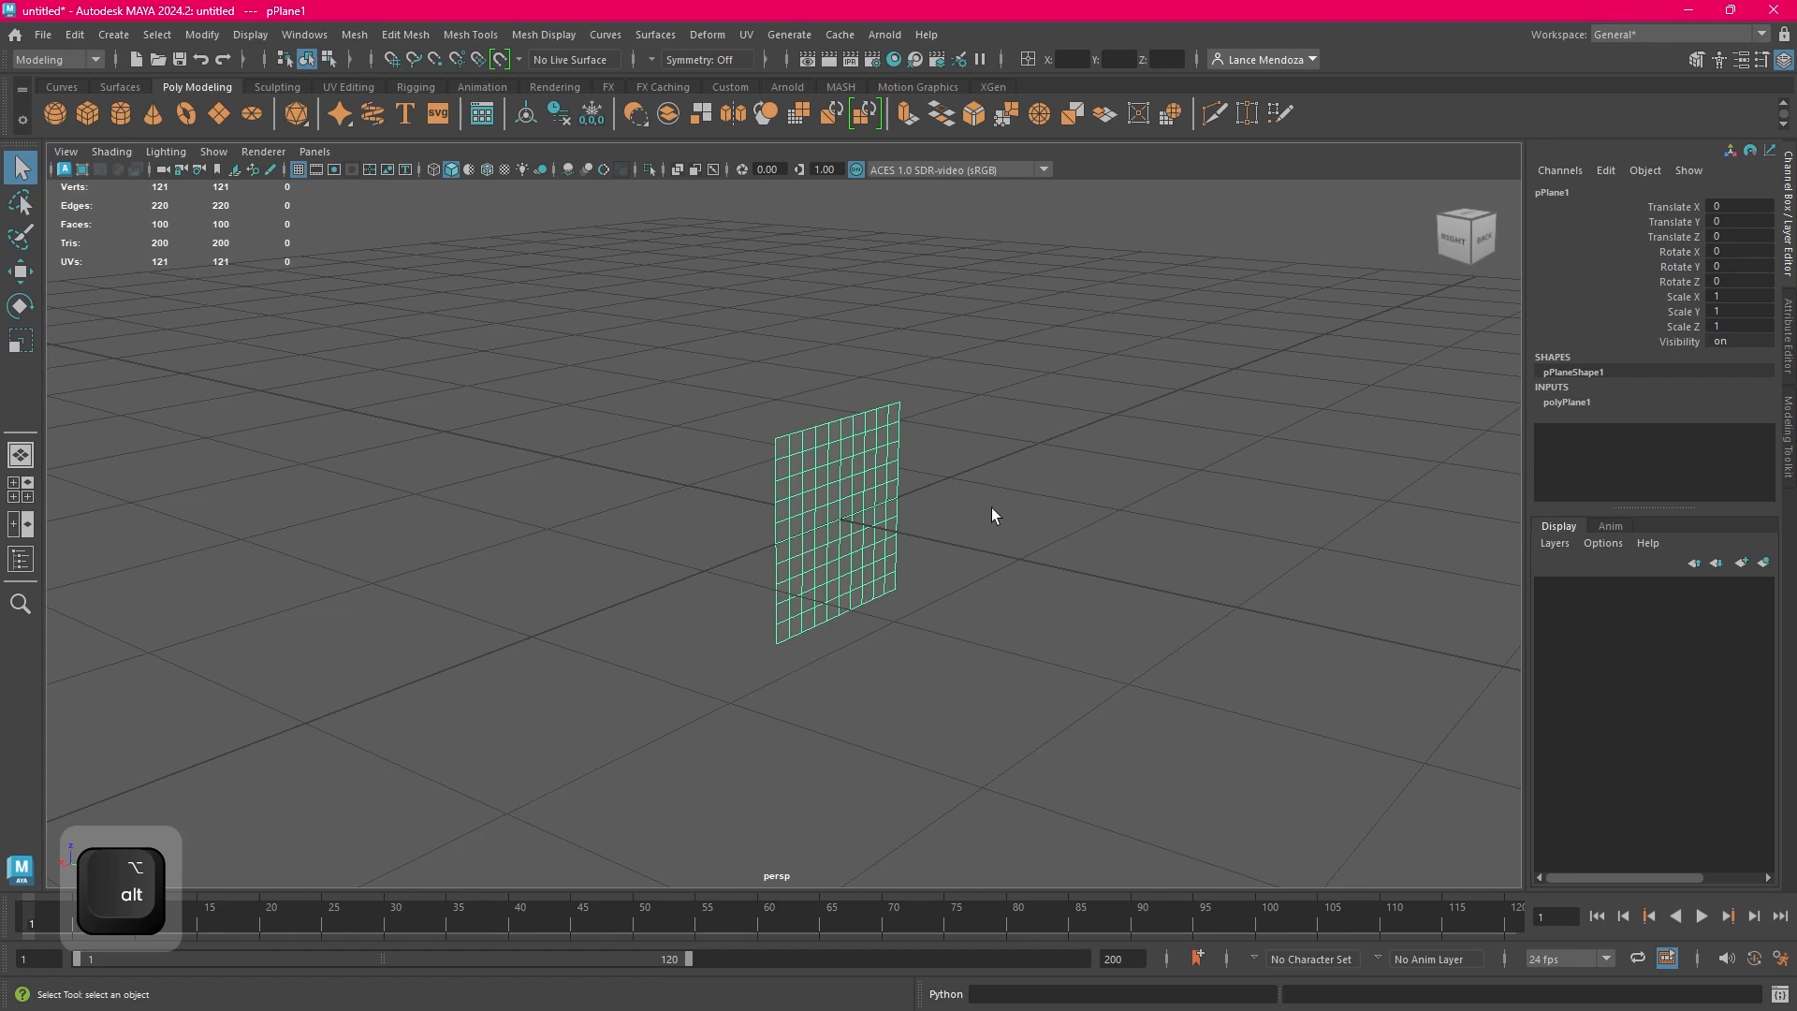
click(993, 507)
click(874, 510)
scroll(1001, 509, down, 3)
alt+scroll(1008, 509, up, 3)
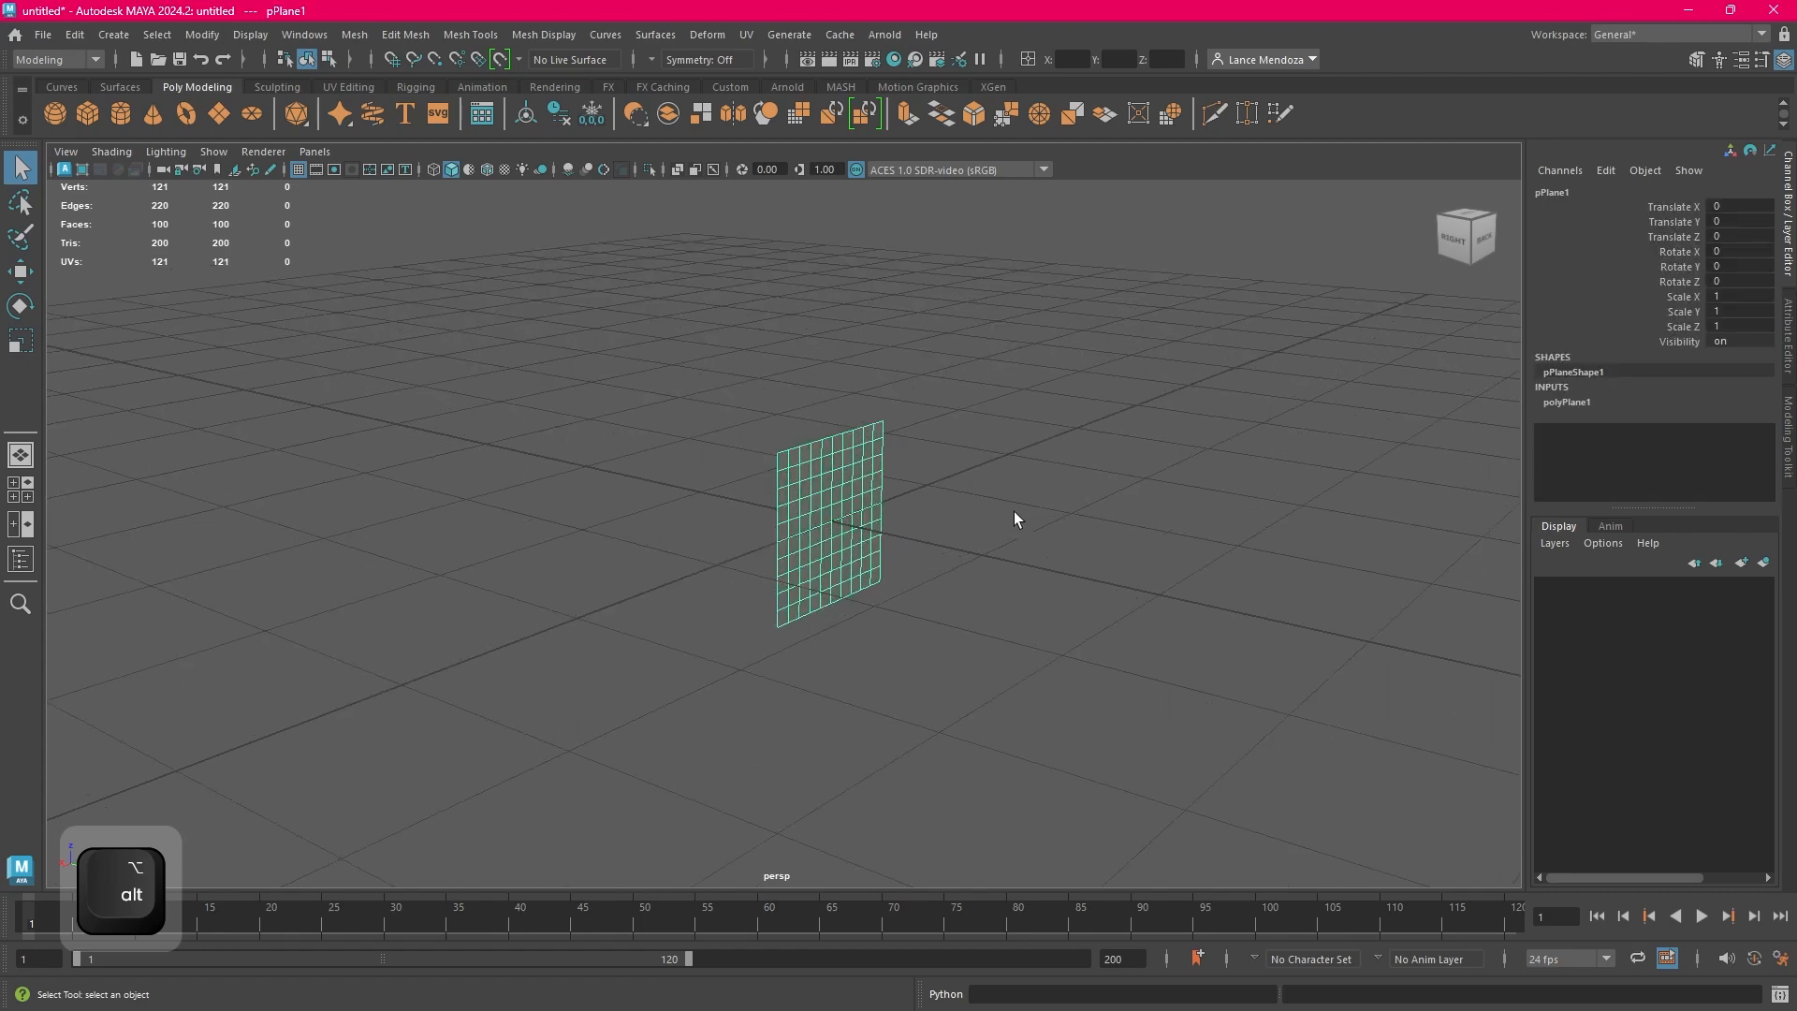
click(839, 520)
click(856, 518)
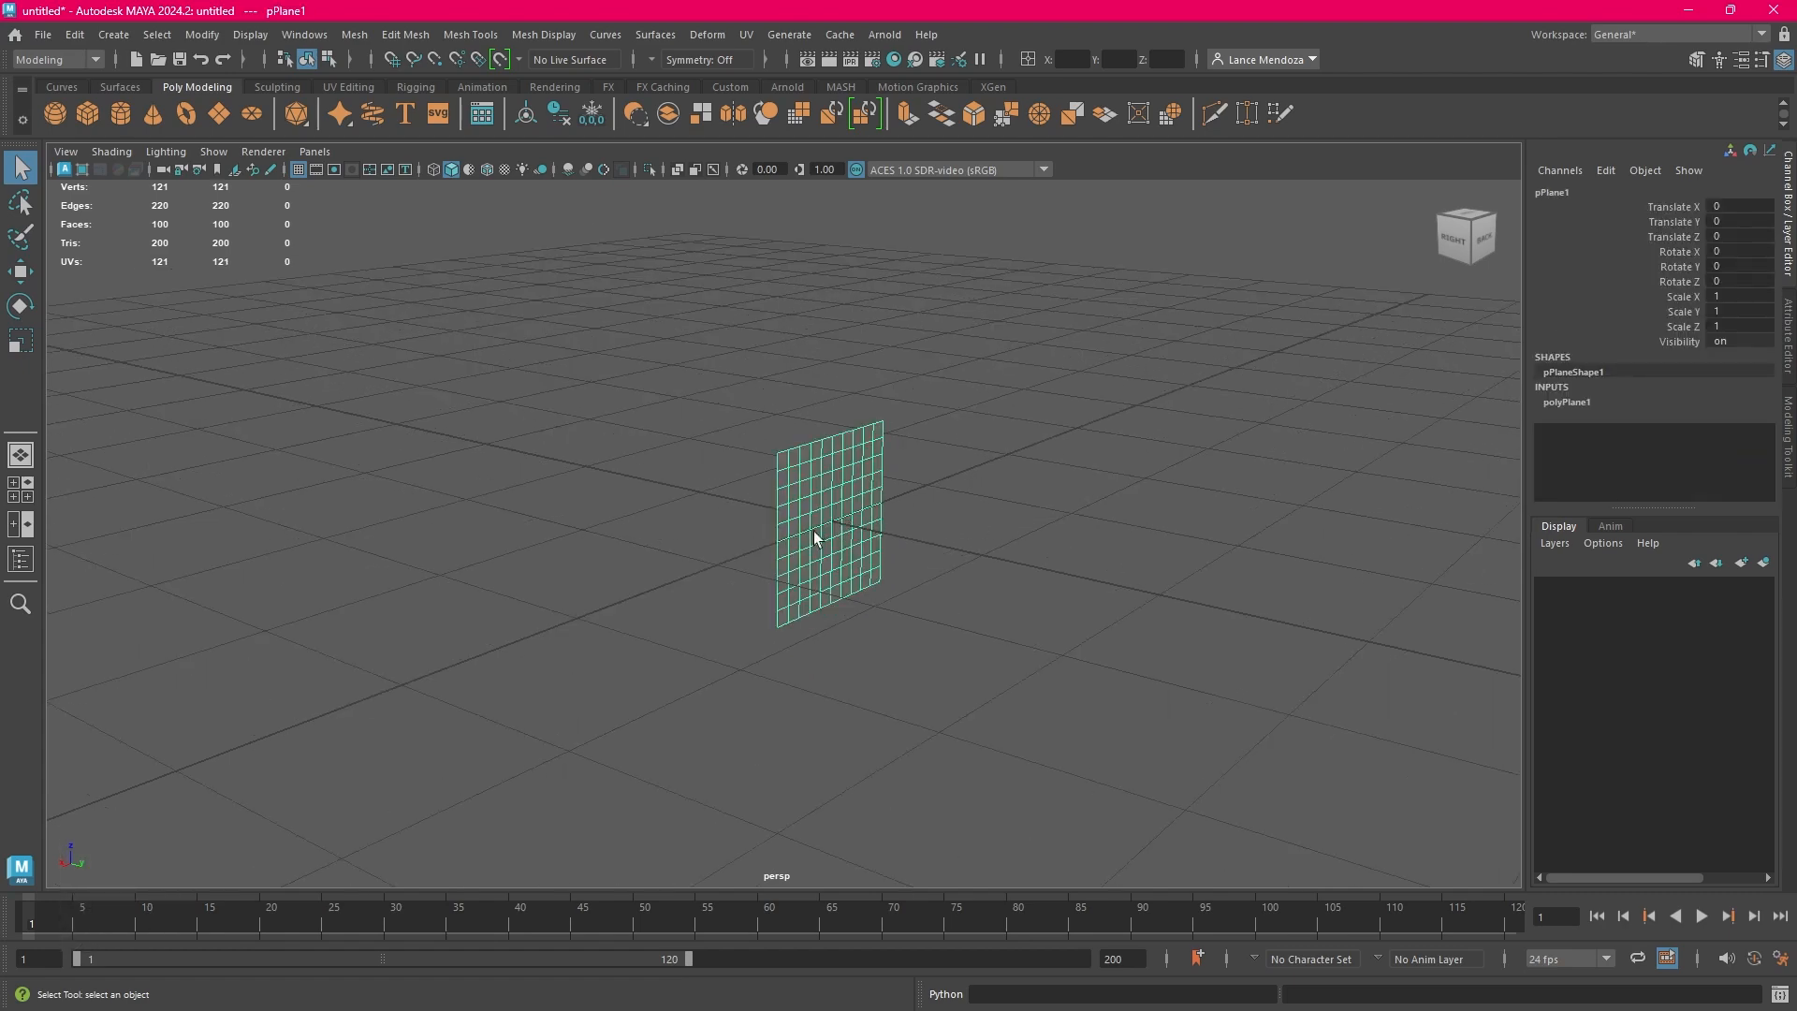
click(1012, 524)
click(829, 517)
alt+drag(978, 526, 943, 554)
click(908, 499)
click(818, 496)
scroll(947, 500, up, 3)
scroll(948, 501, down, 3)
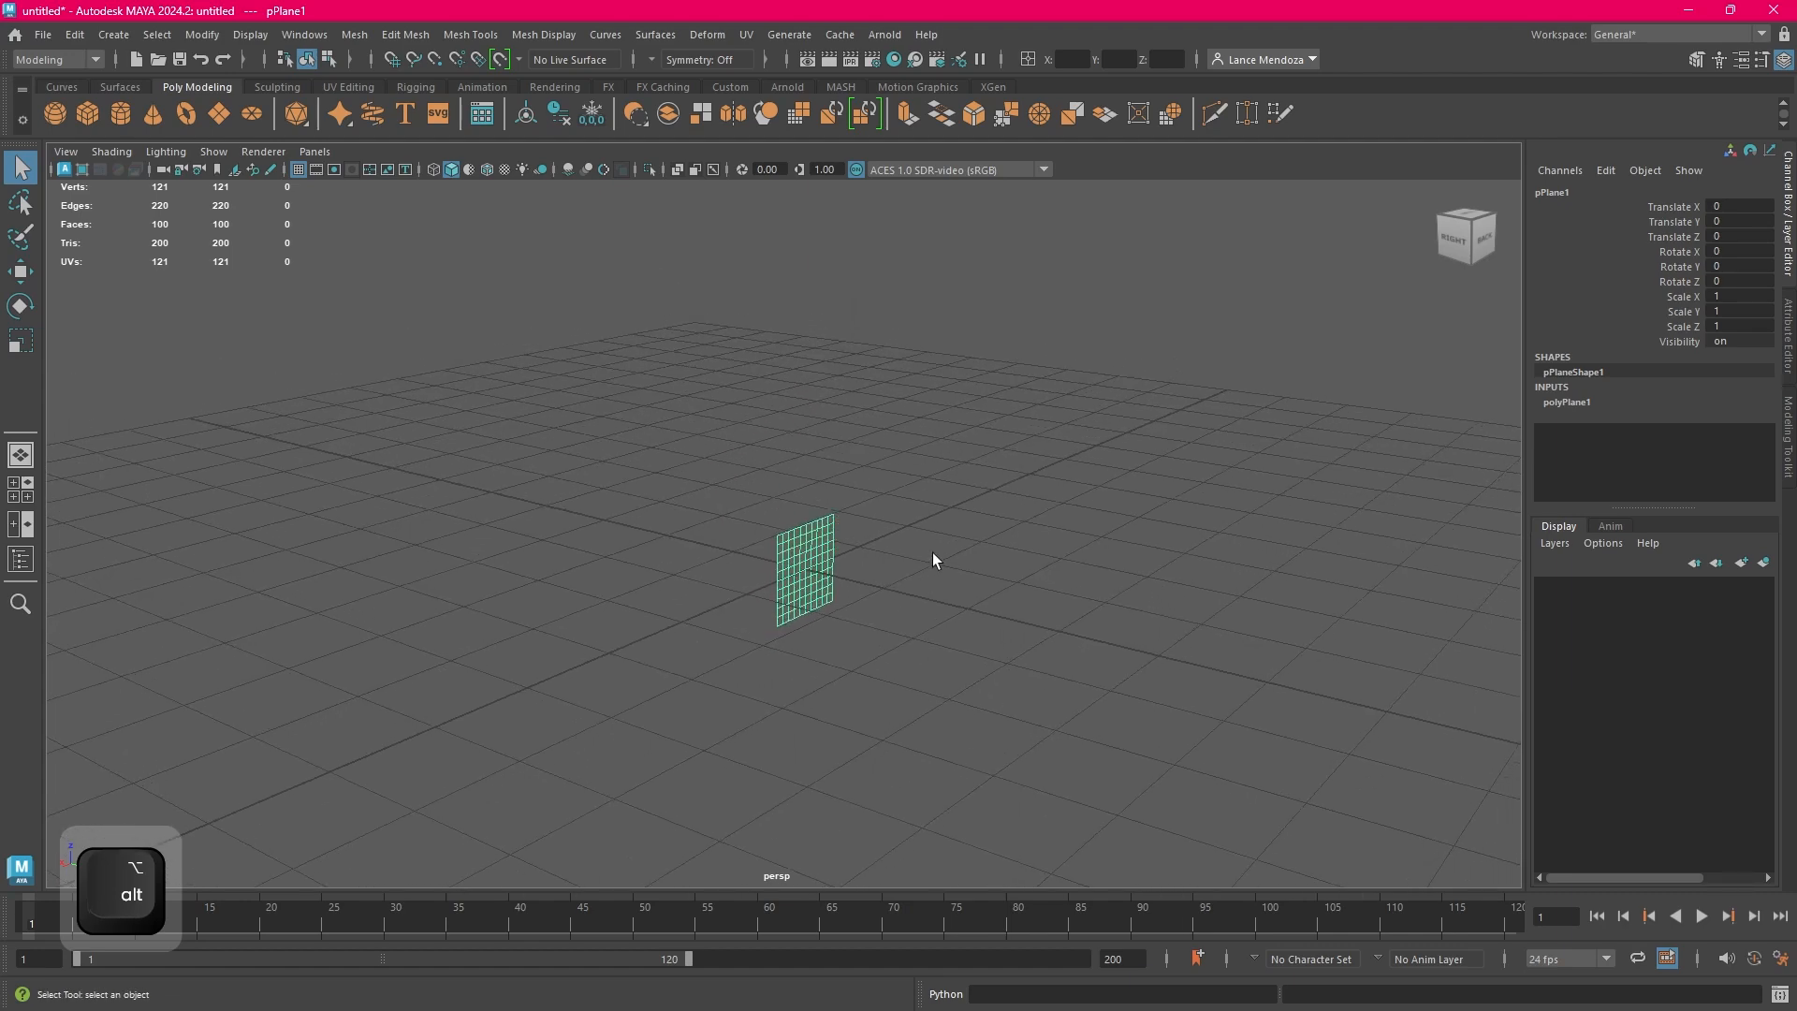
Rotate the upright plane freehand about its X axis by about 90 degrees so it lies flat on the grid
alt+middle_drag(944, 558, 956, 559)
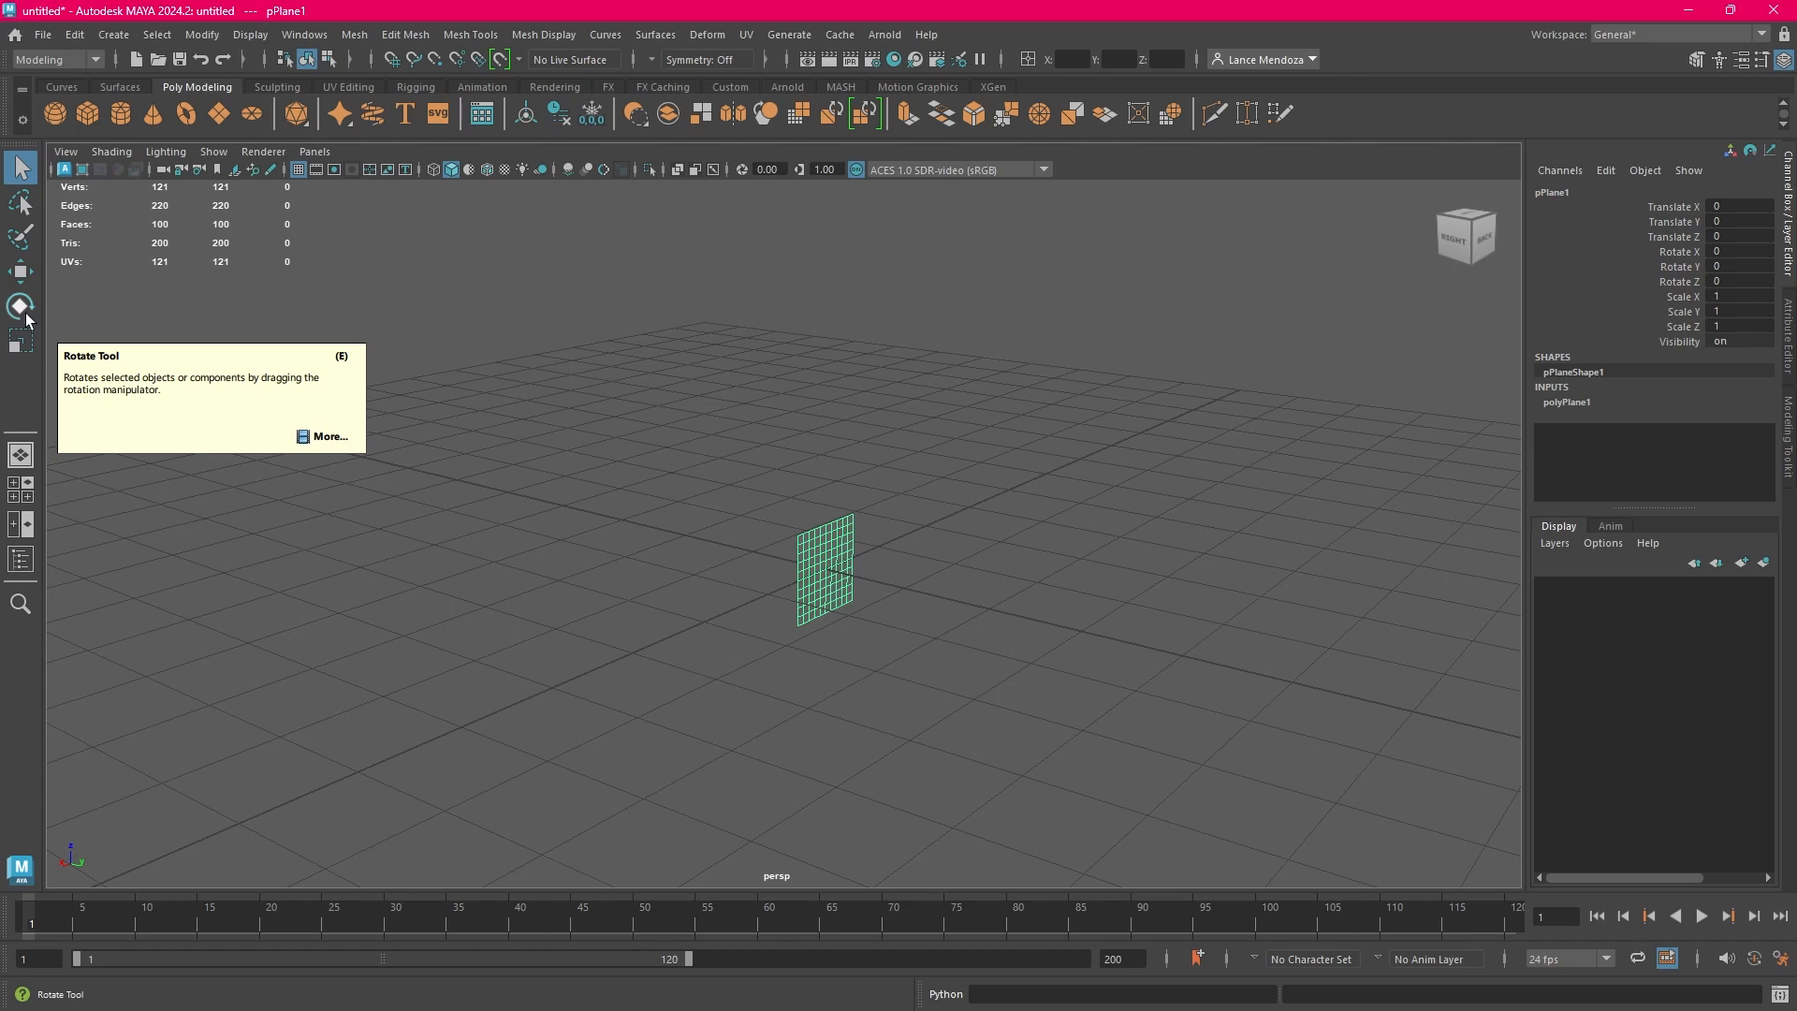
click(921, 547)
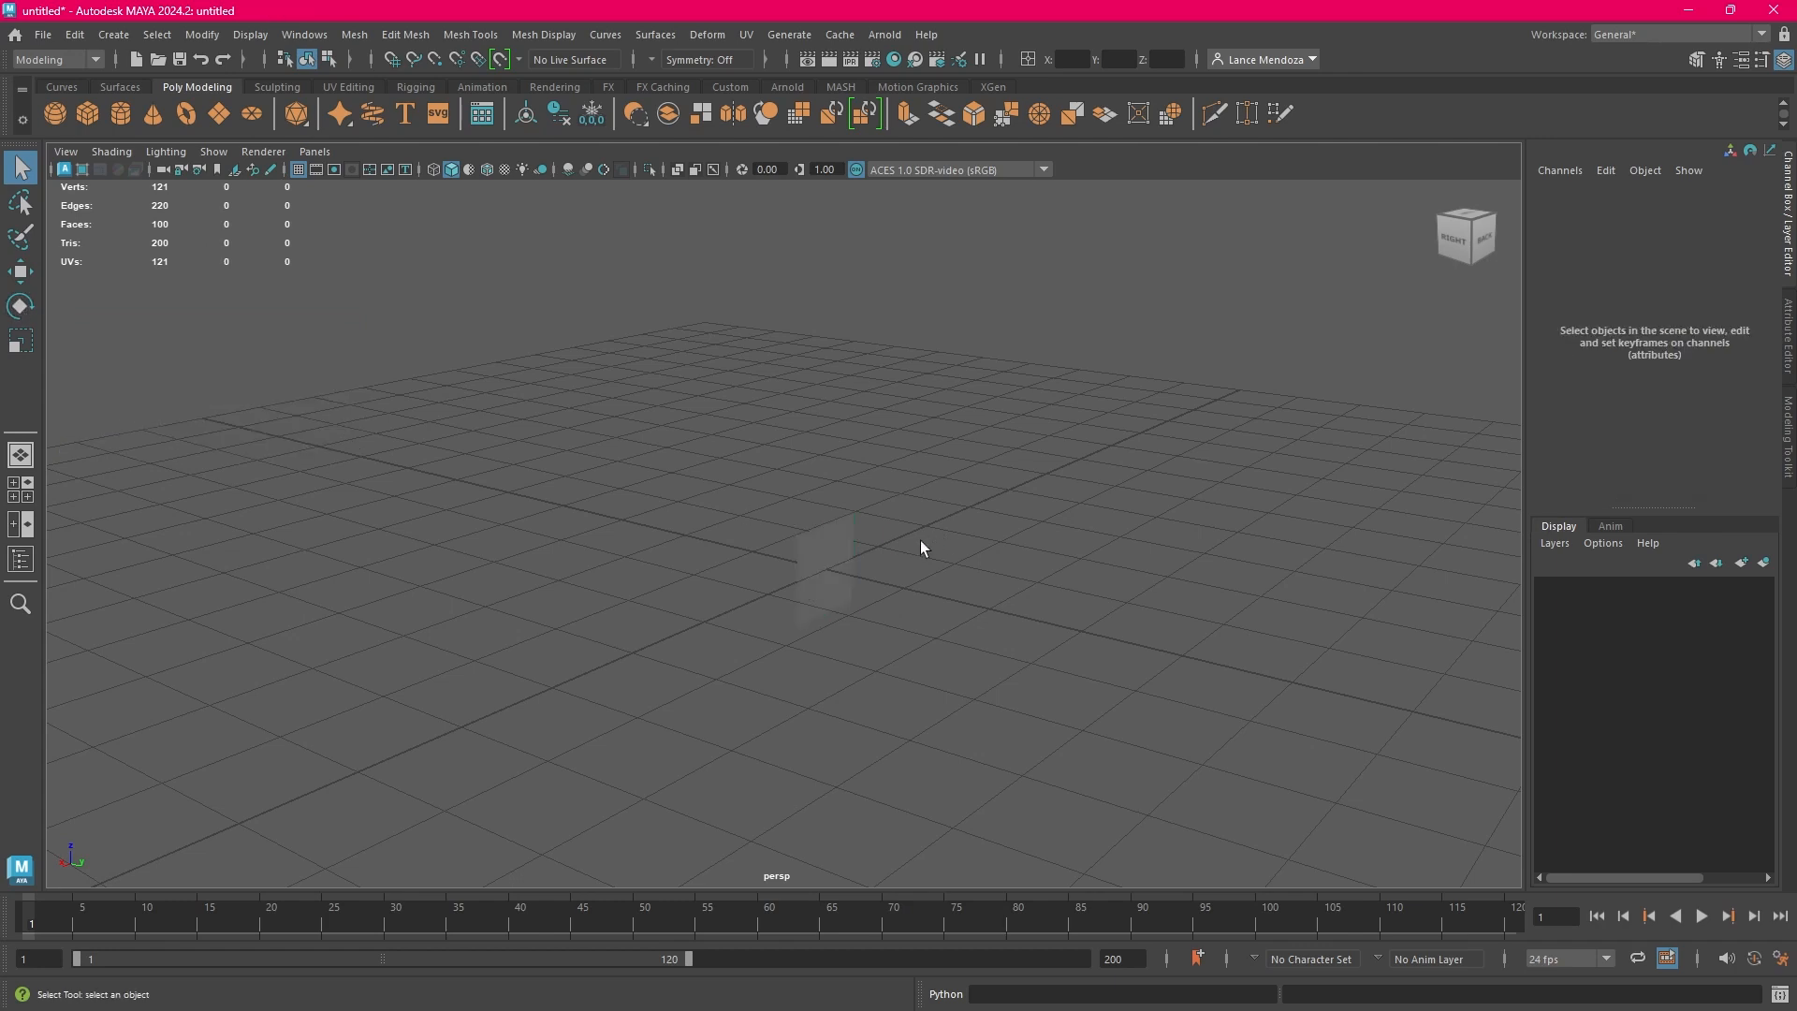
click(854, 568)
click(834, 556)
click(28, 309)
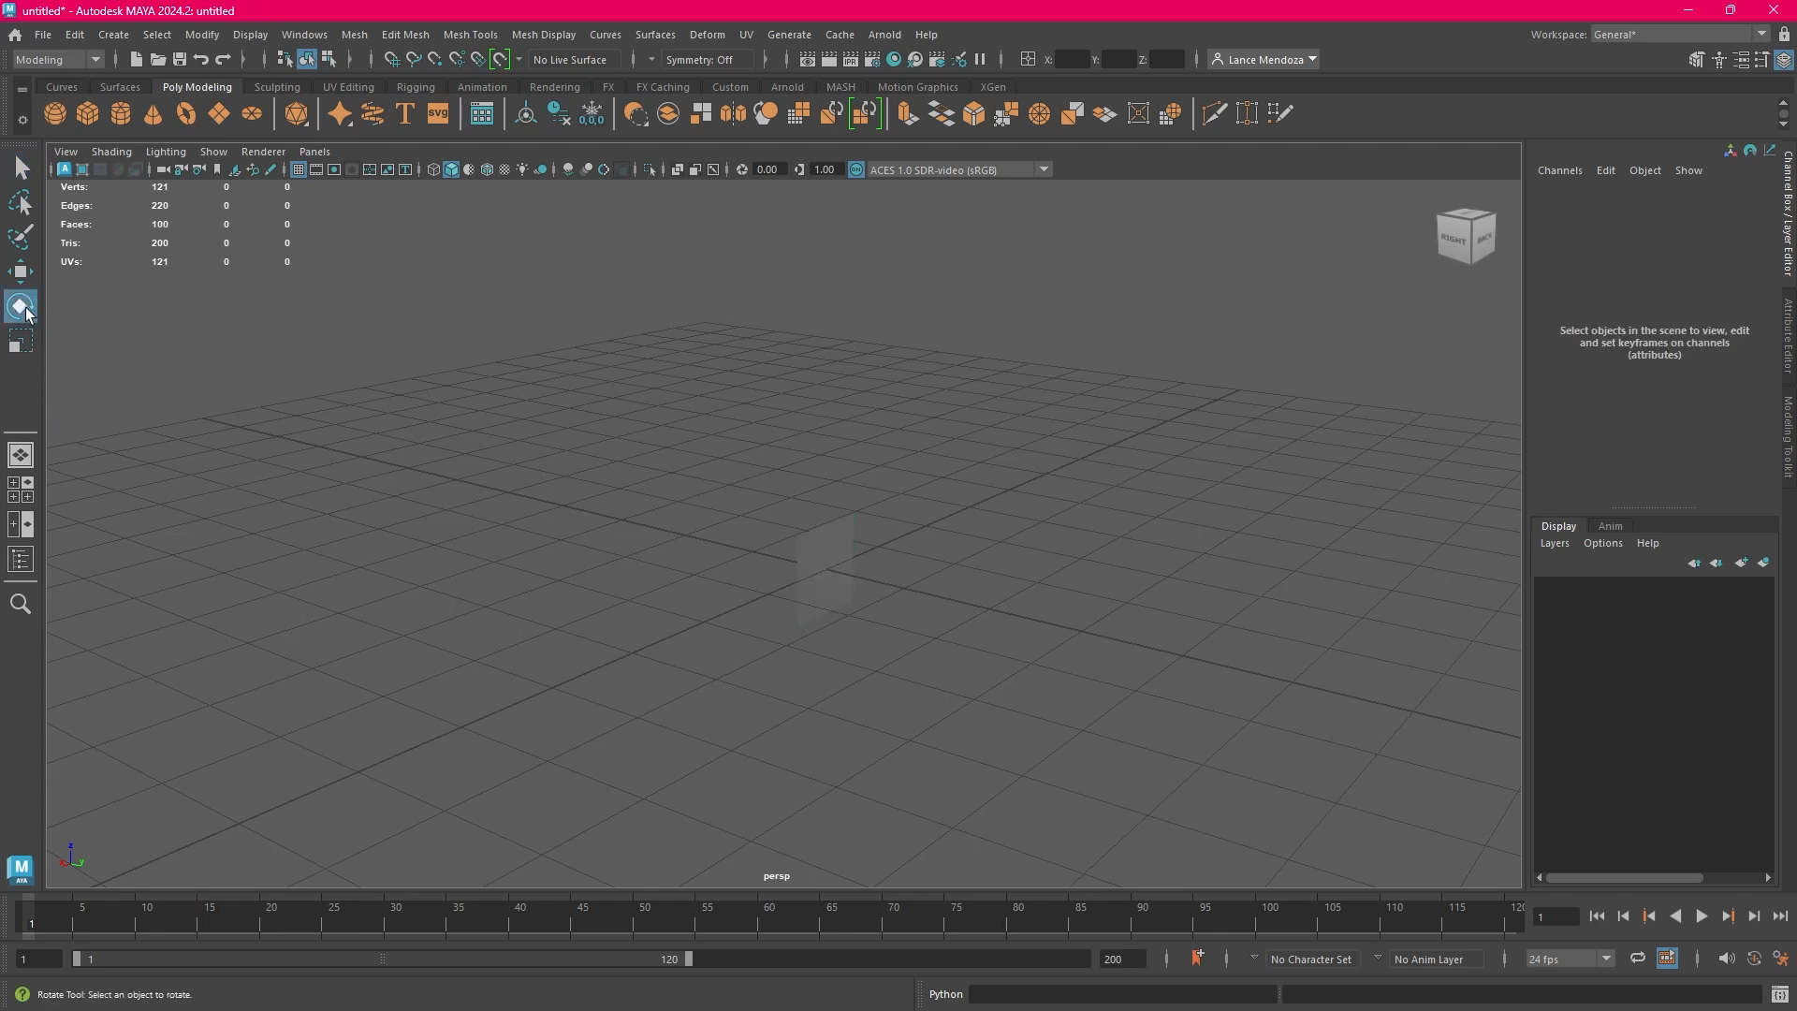
click(836, 573)
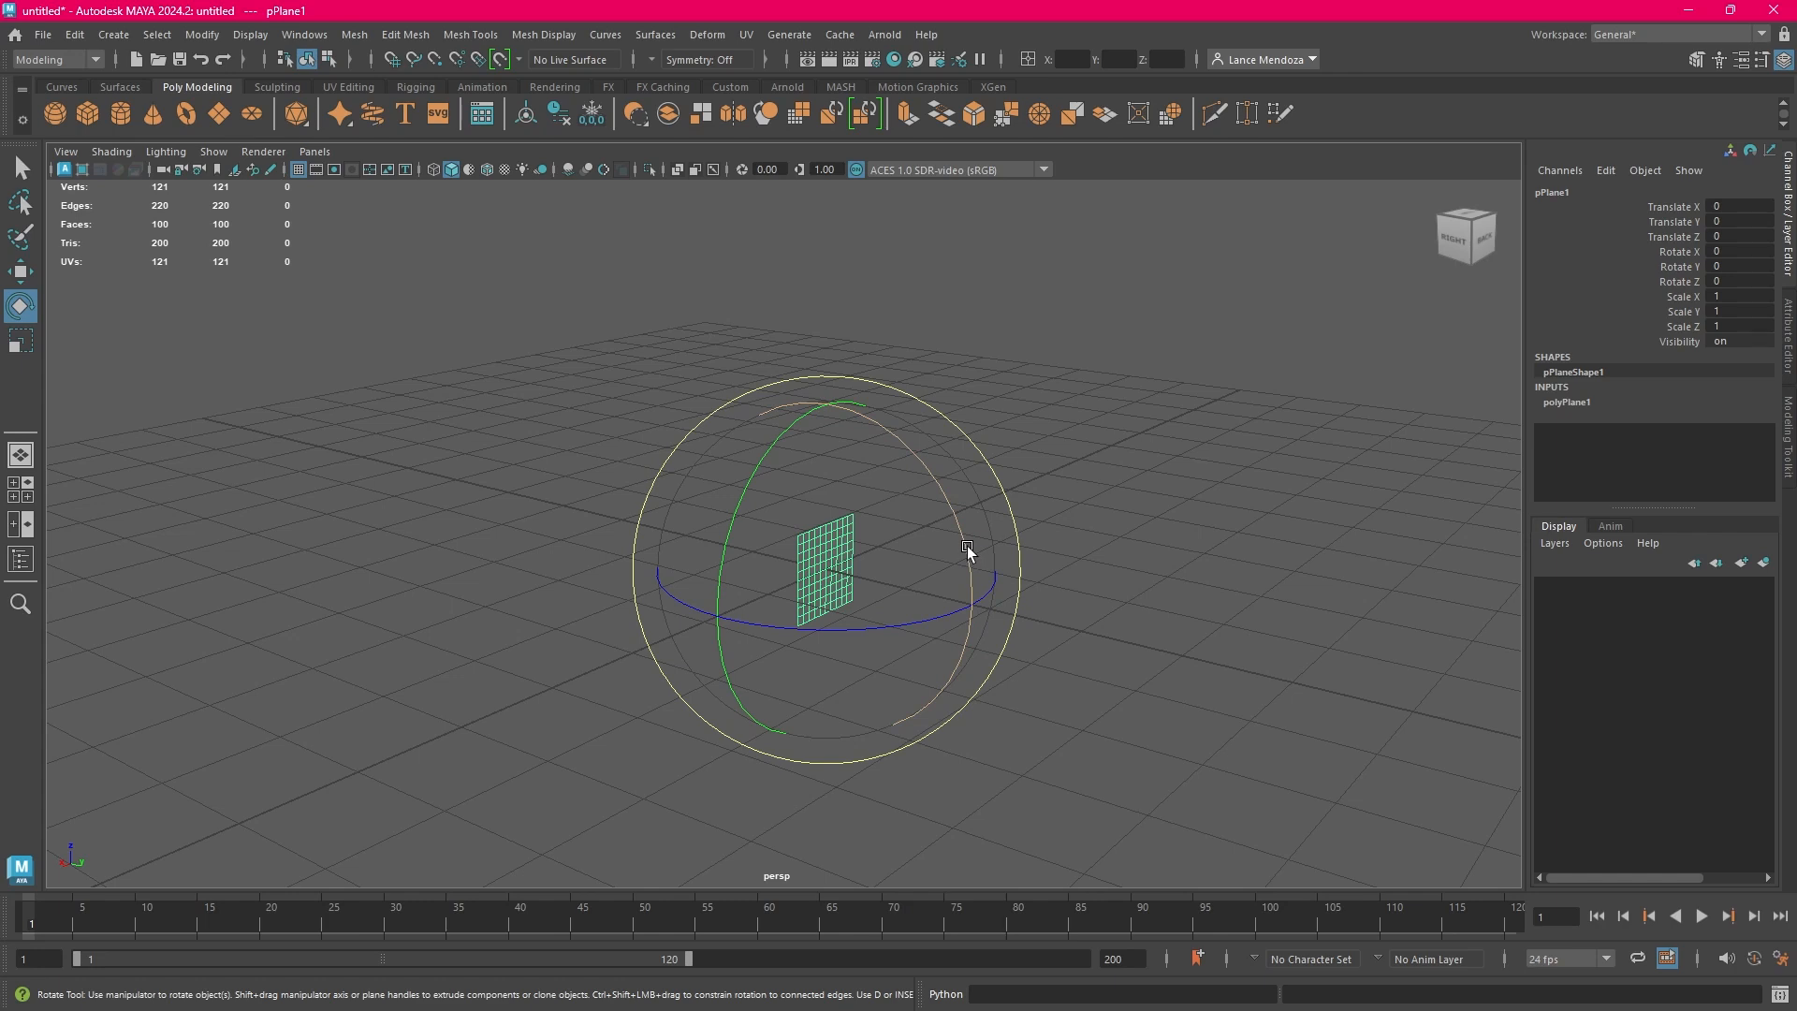
drag(967, 546, 734, 440)
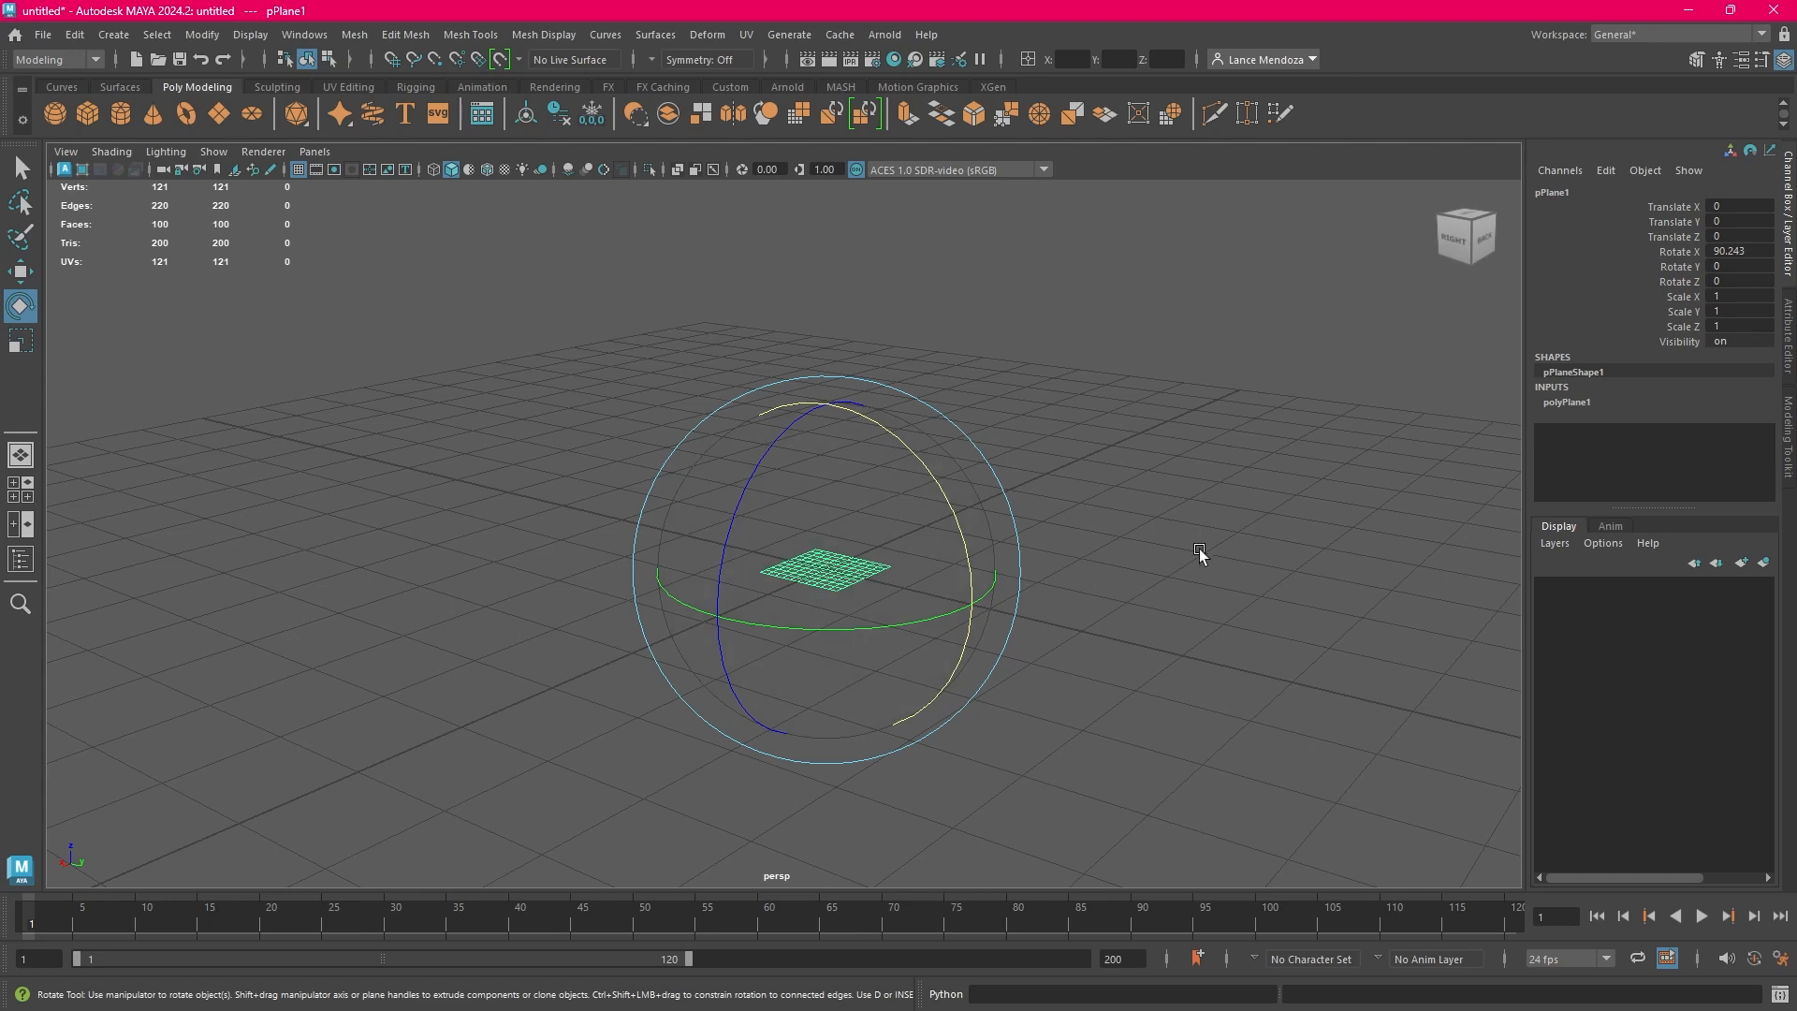
Undo the plane's last rotation, keeping the plane selected for rotating
click(82, 37)
click(111, 69)
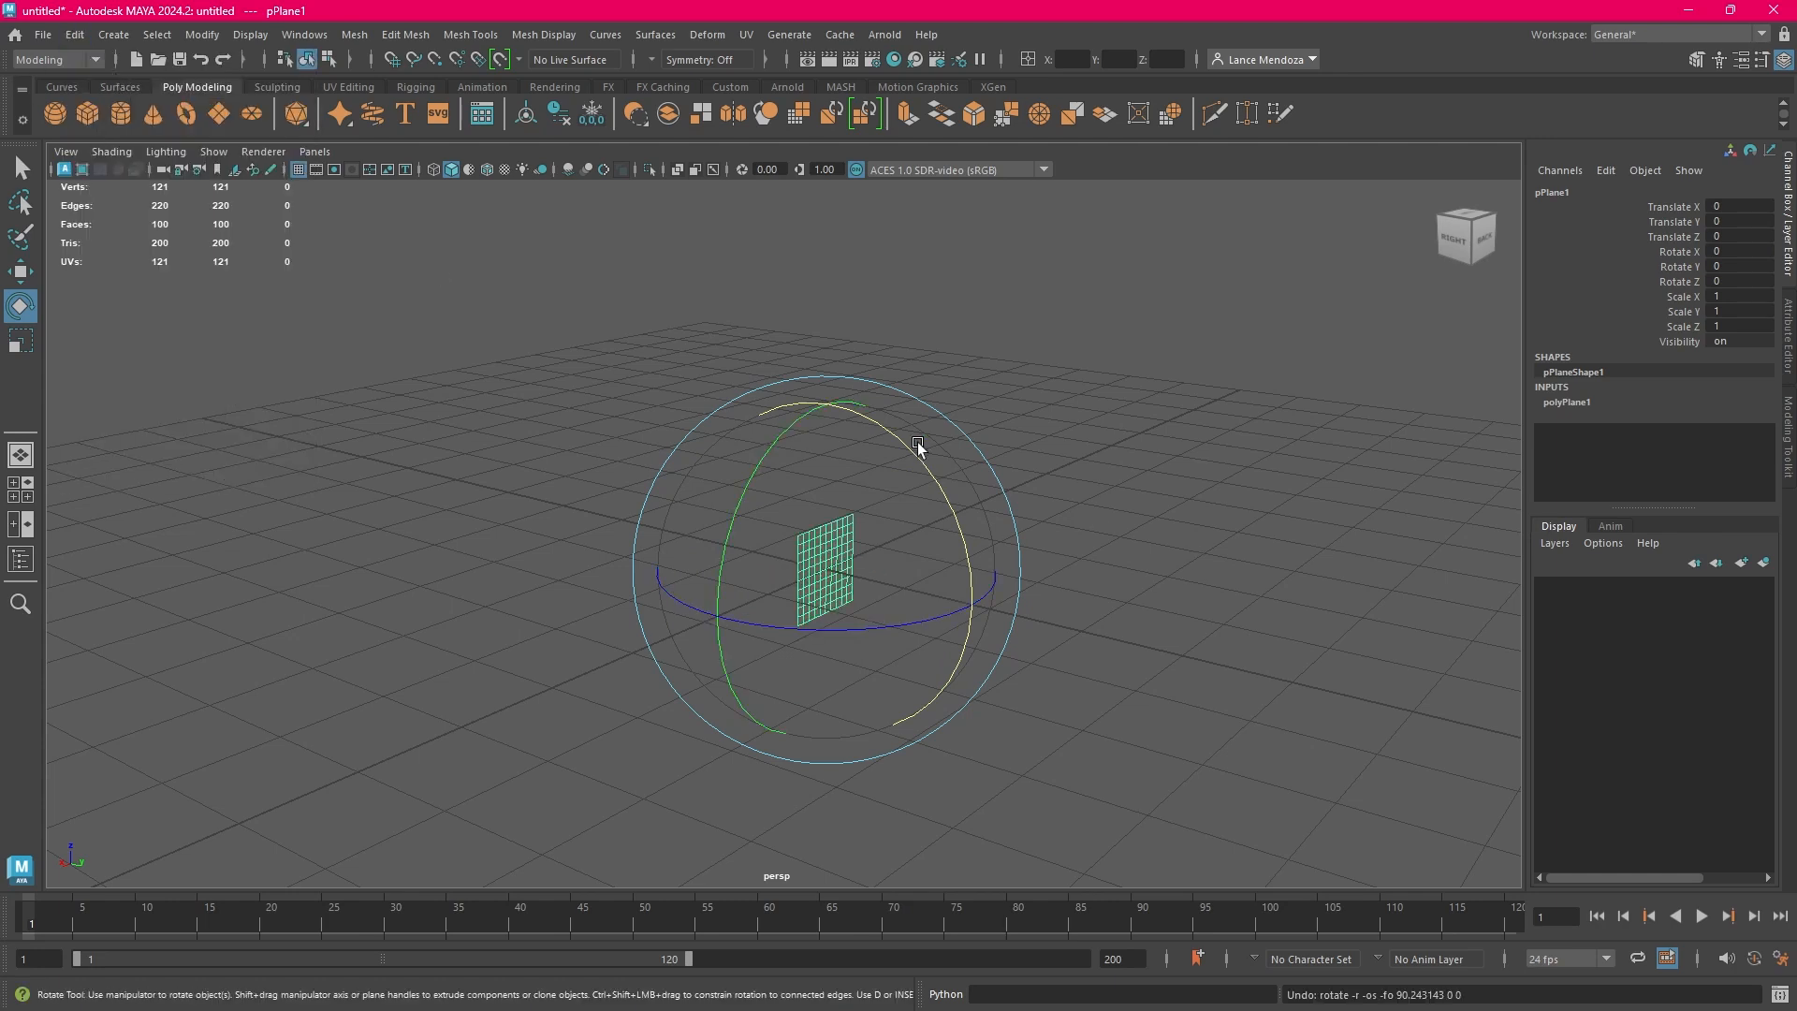
click(855, 568)
click(808, 573)
Rotate the plane freehand about its X axis to about 82 degrees, and set its Rotate X to exactly 90
drag(951, 508, 732, 362)
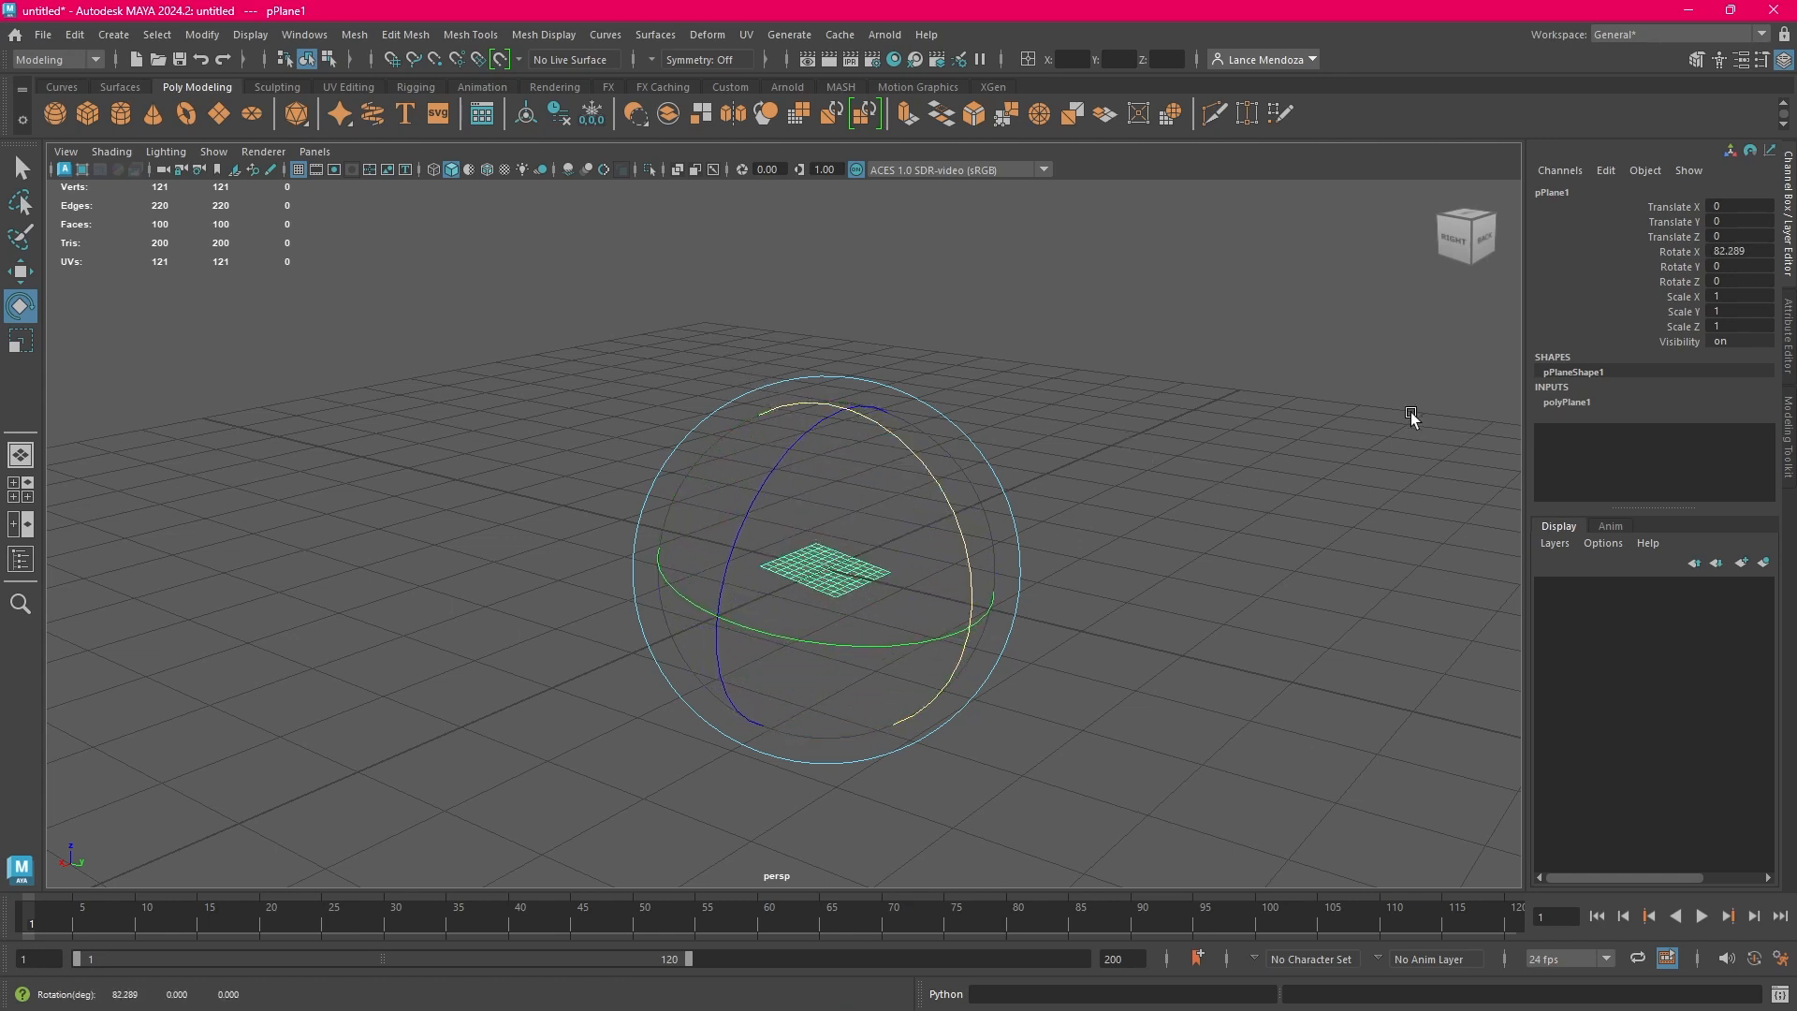
double_click(1745, 251)
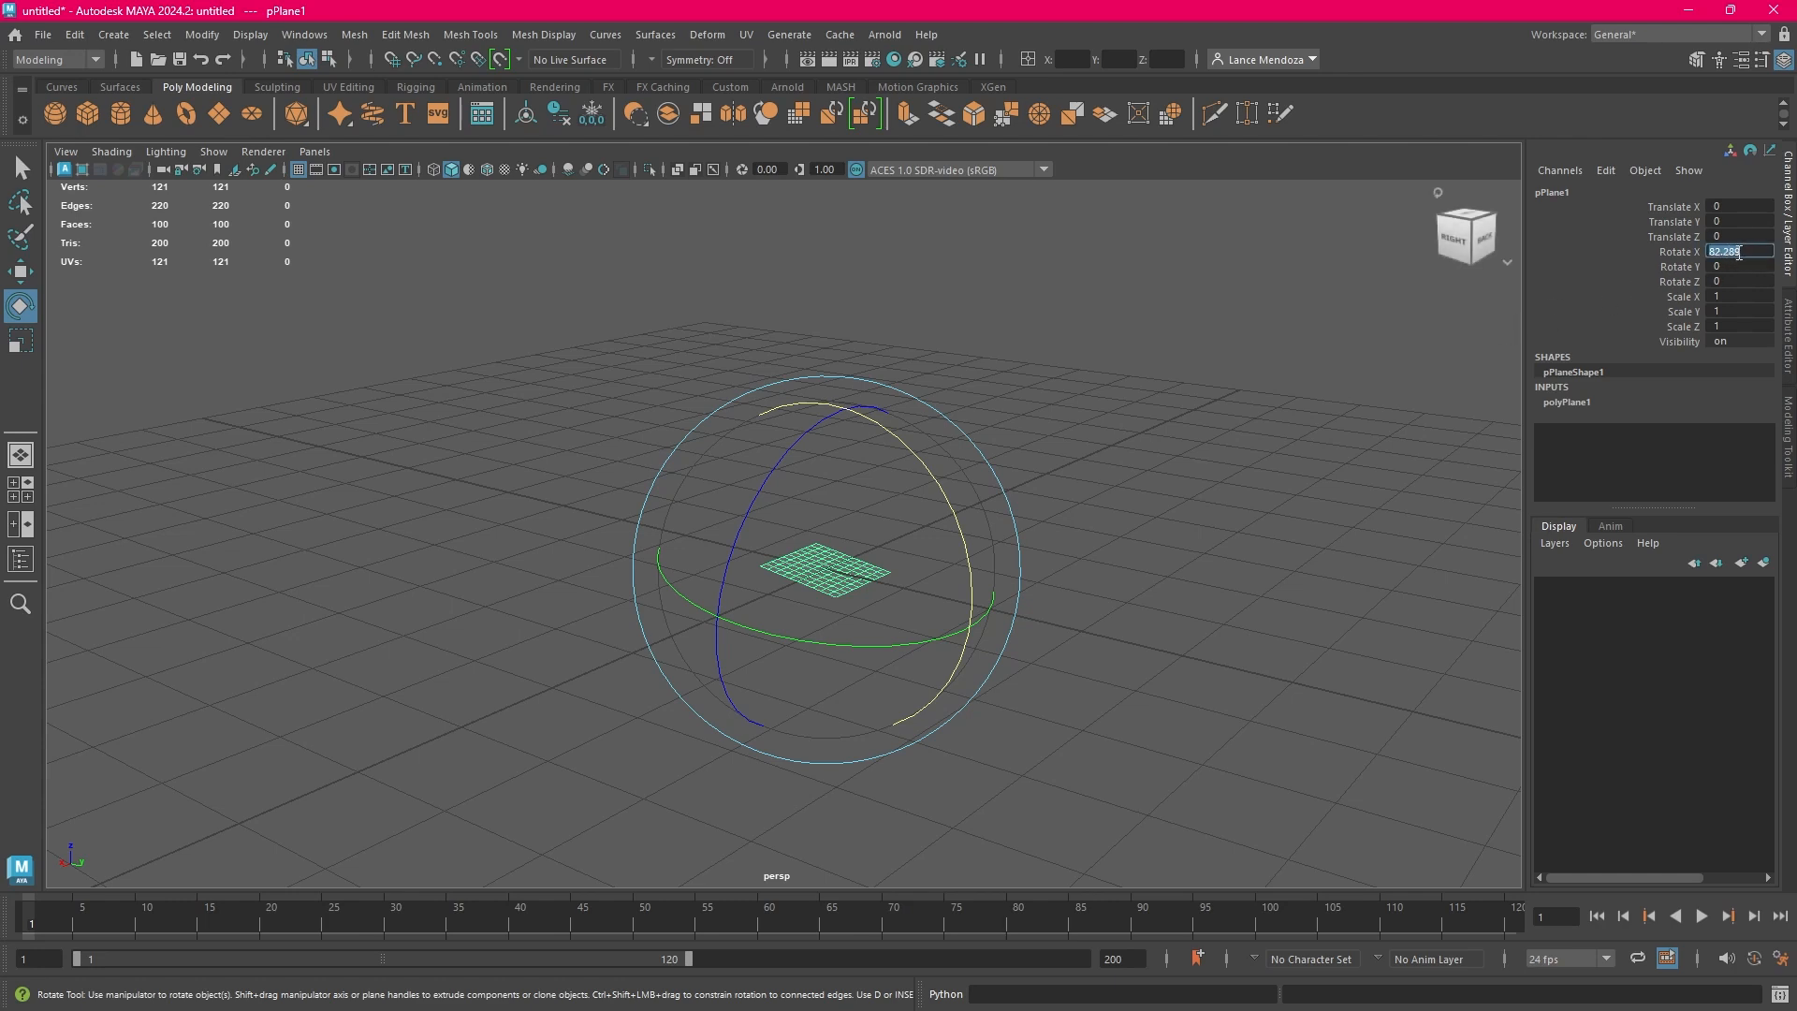
text(90)
key(Return)
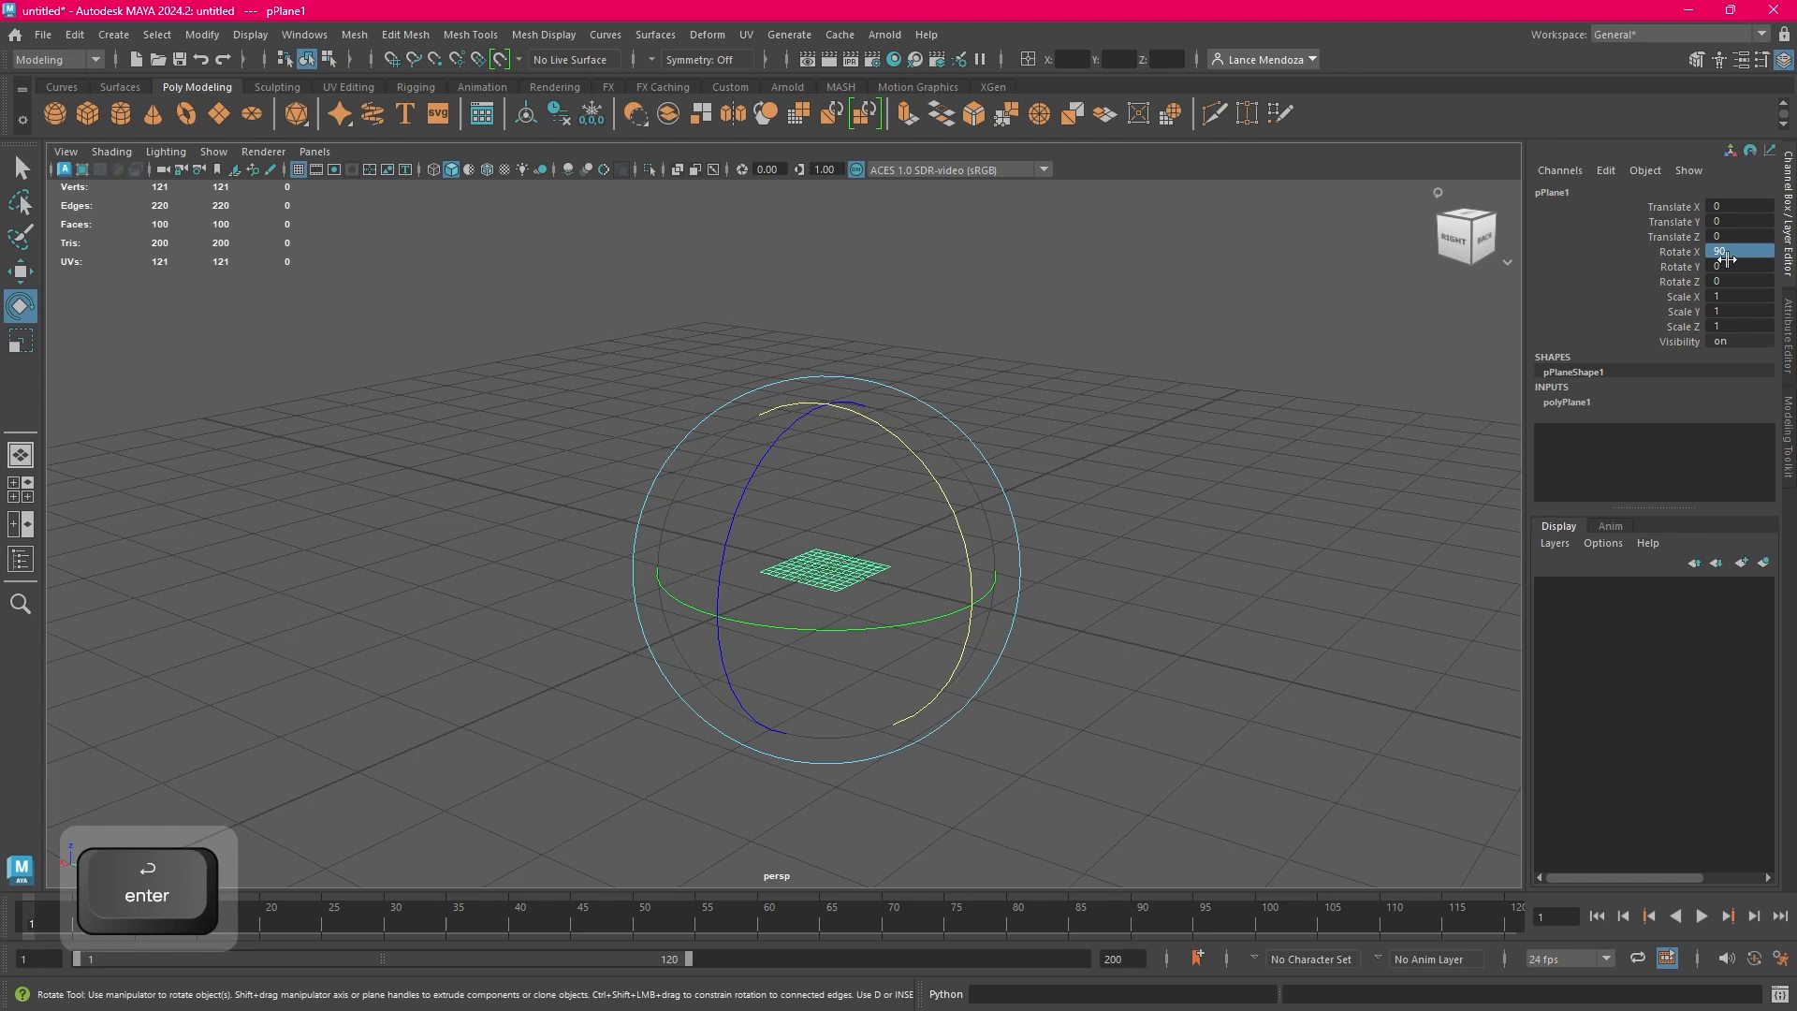
click(1206, 530)
click(849, 573)
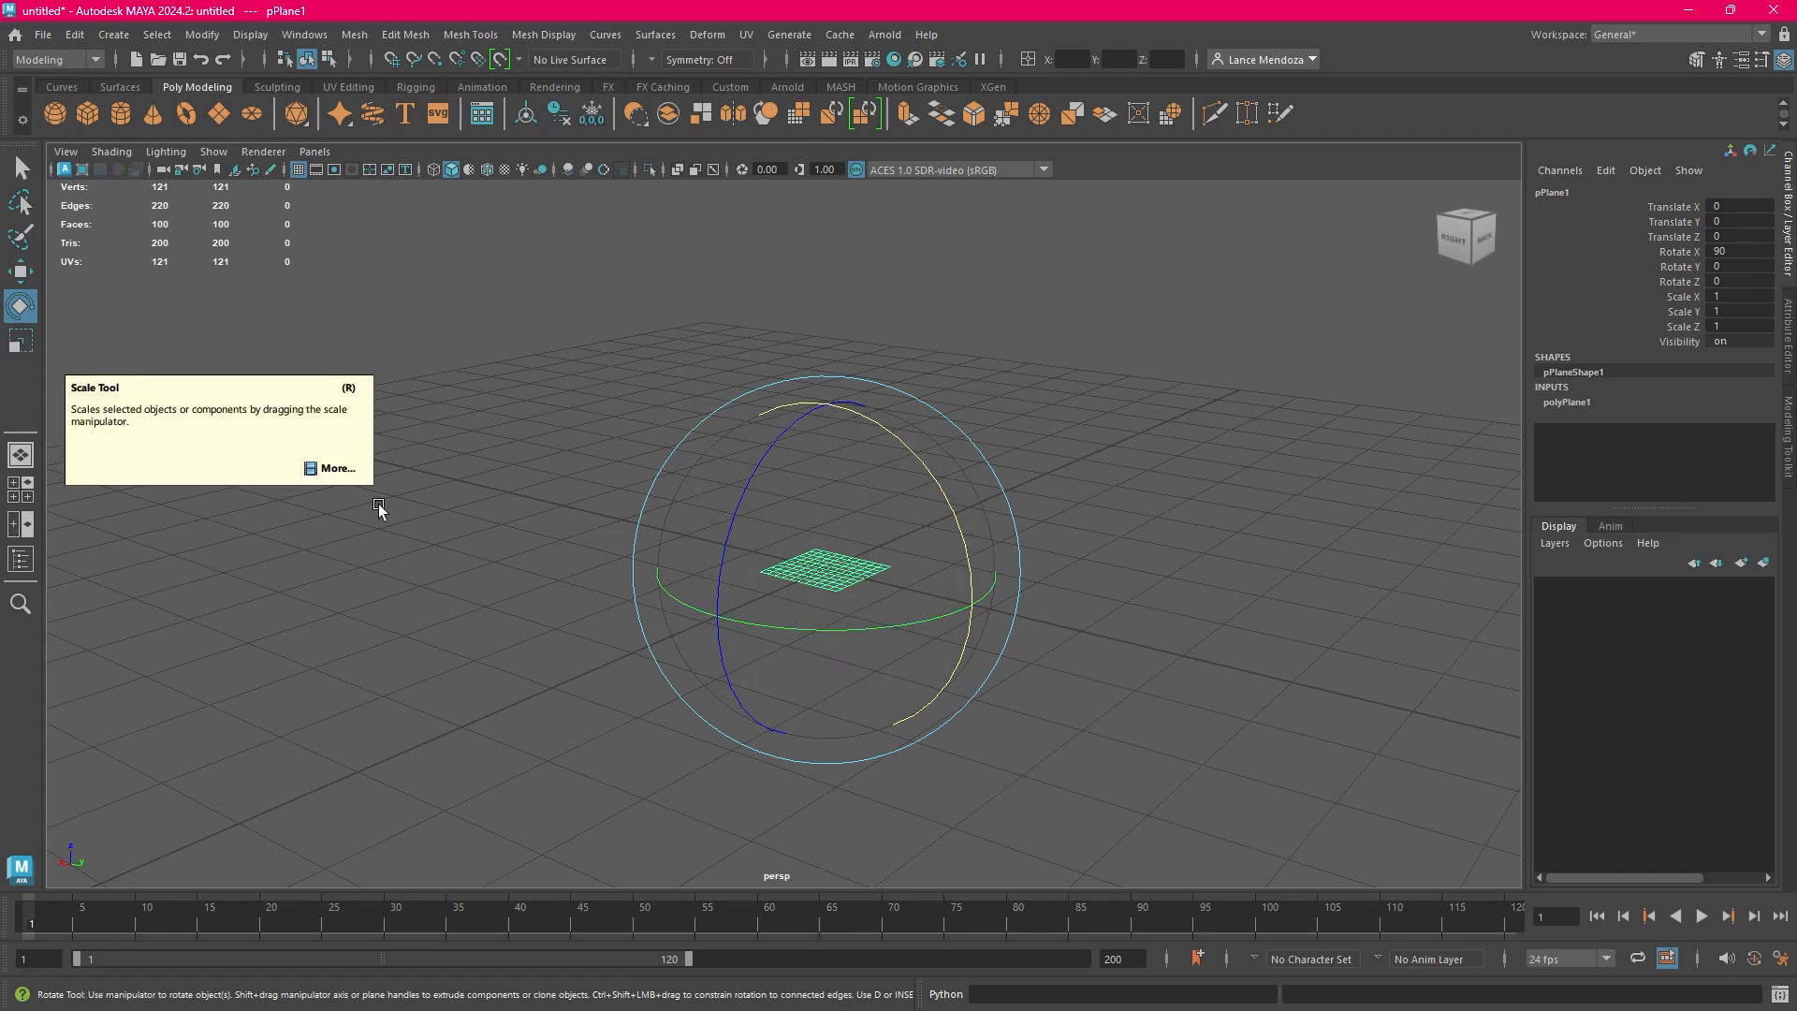
Scale the flat plane evenly in both horizontal directions until it covers the whole ground grid, and deselect it
click(30, 348)
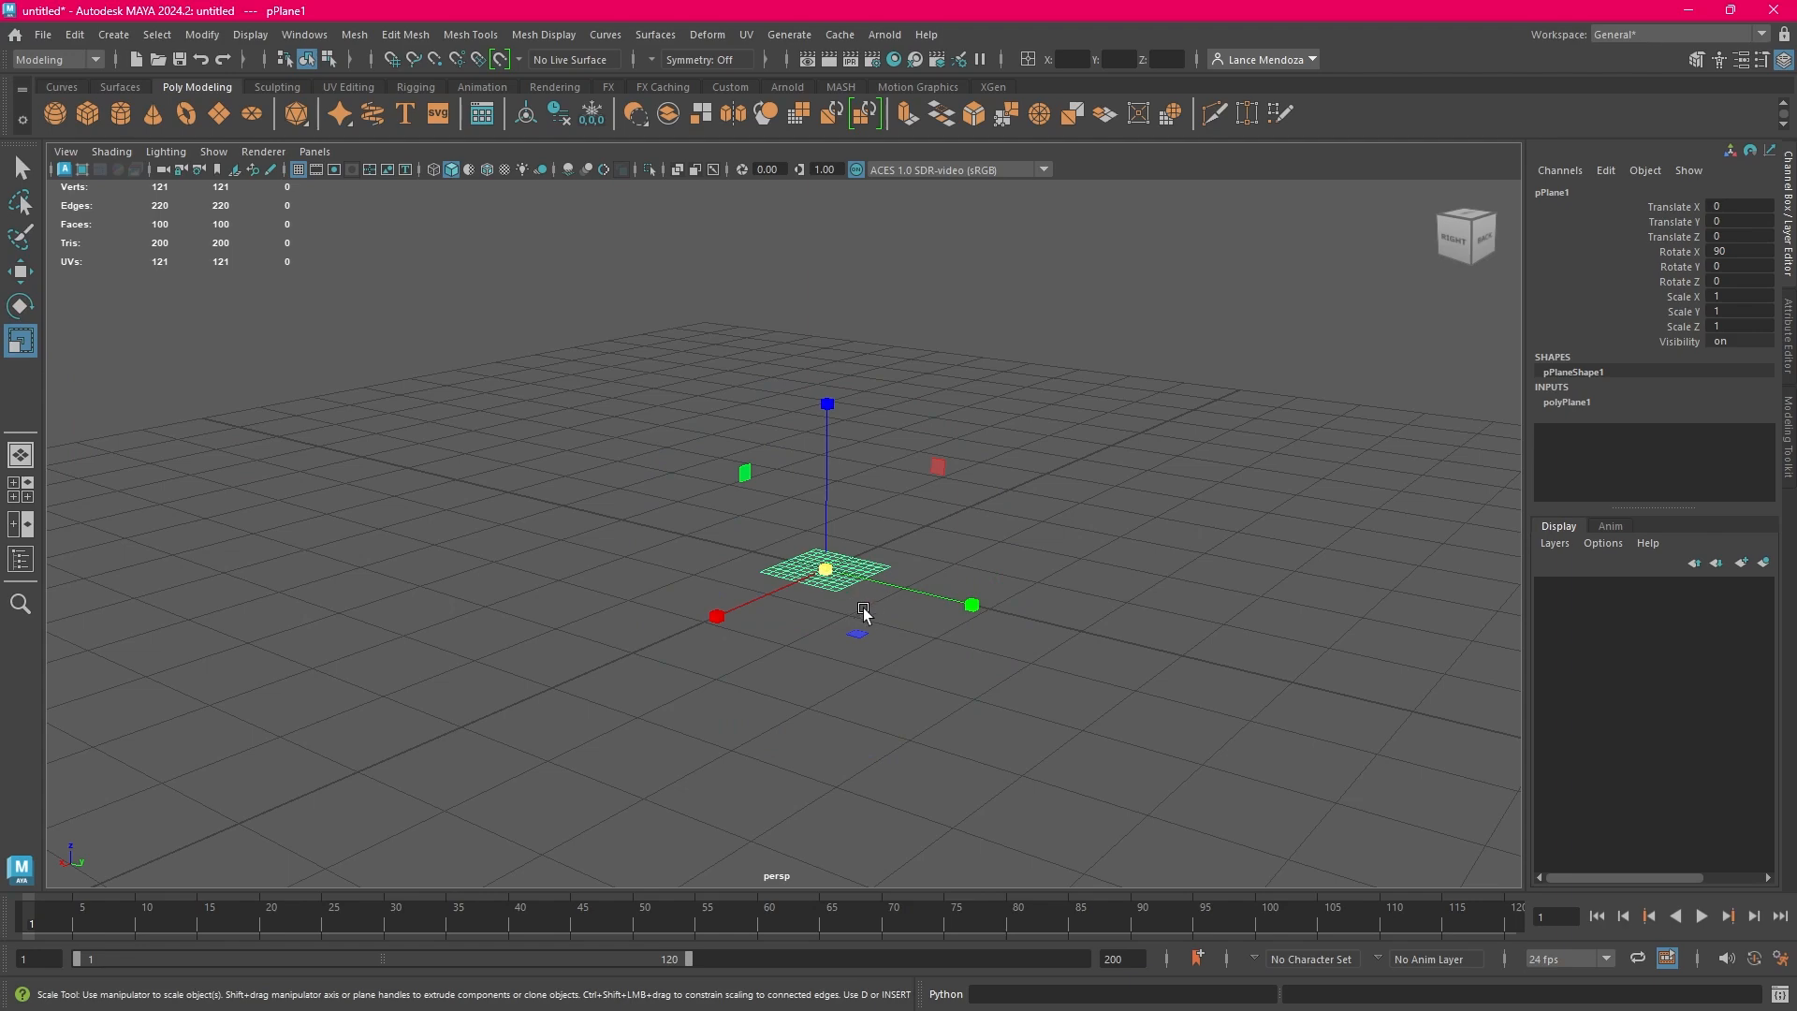
scroll(941, 648, down, 1)
scroll(940, 648, down, 2)
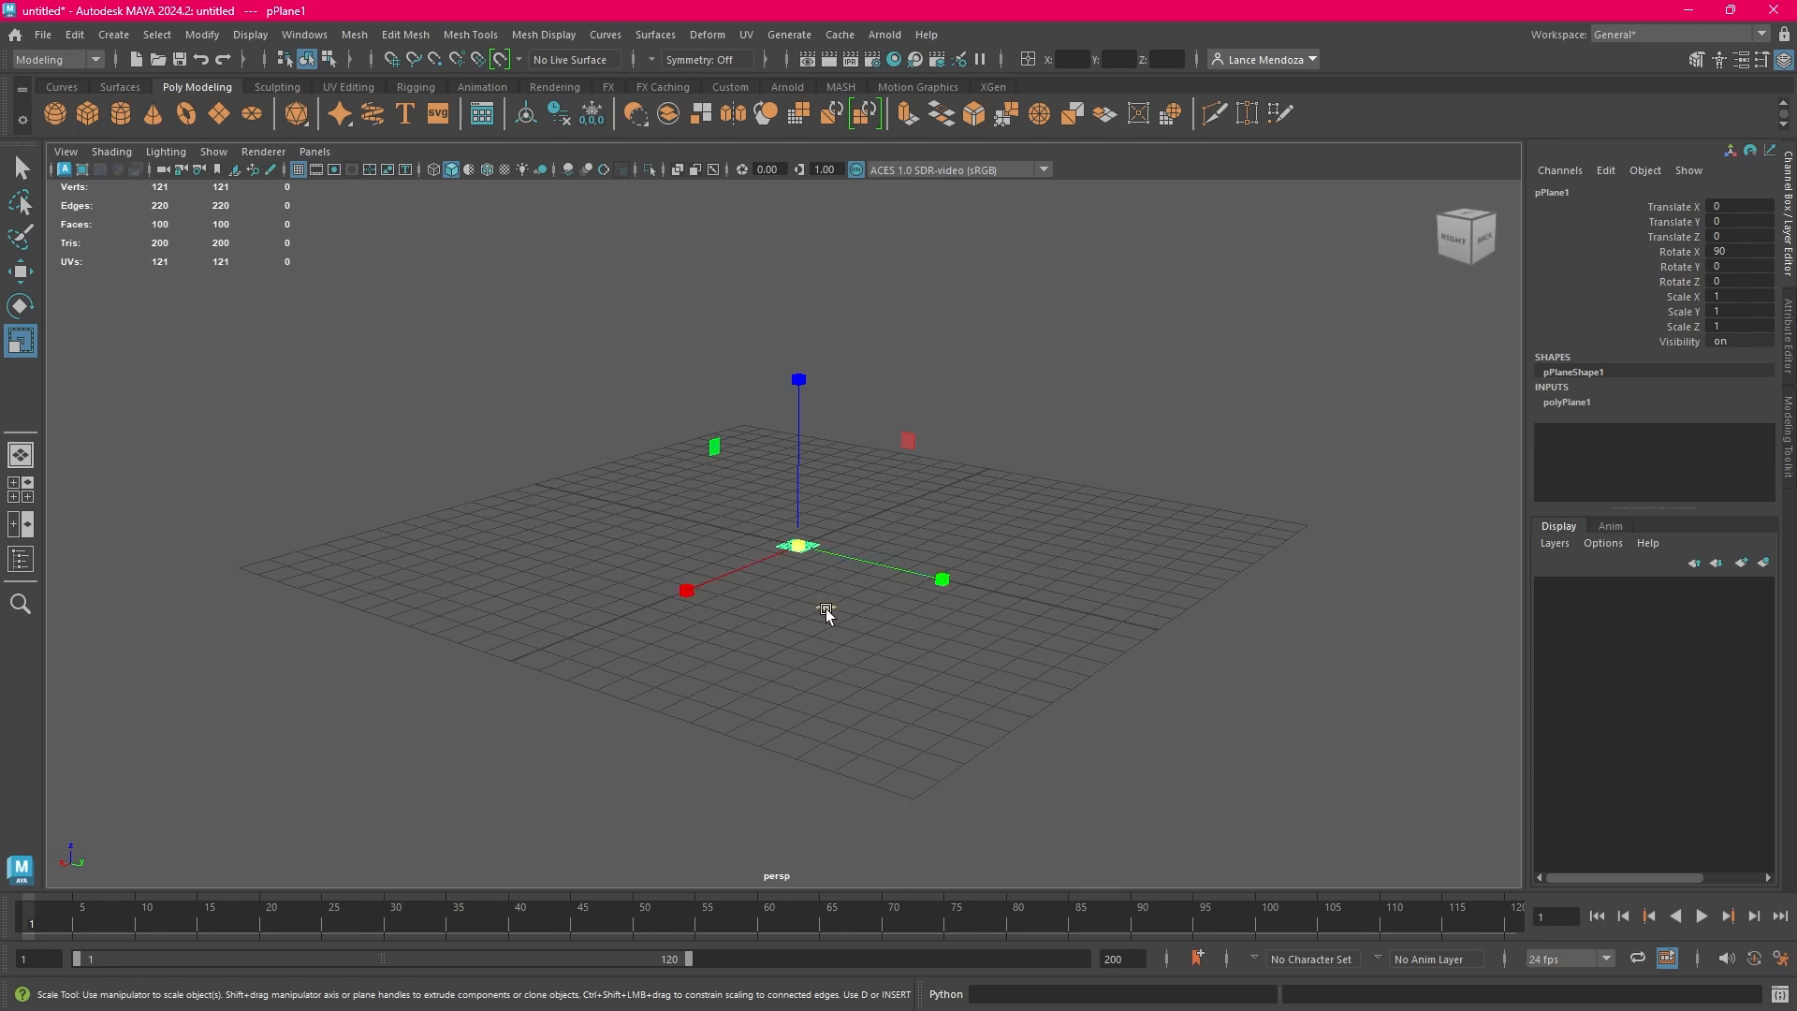
drag(826, 610, 1162, 658)
click(1216, 655)
click(1070, 633)
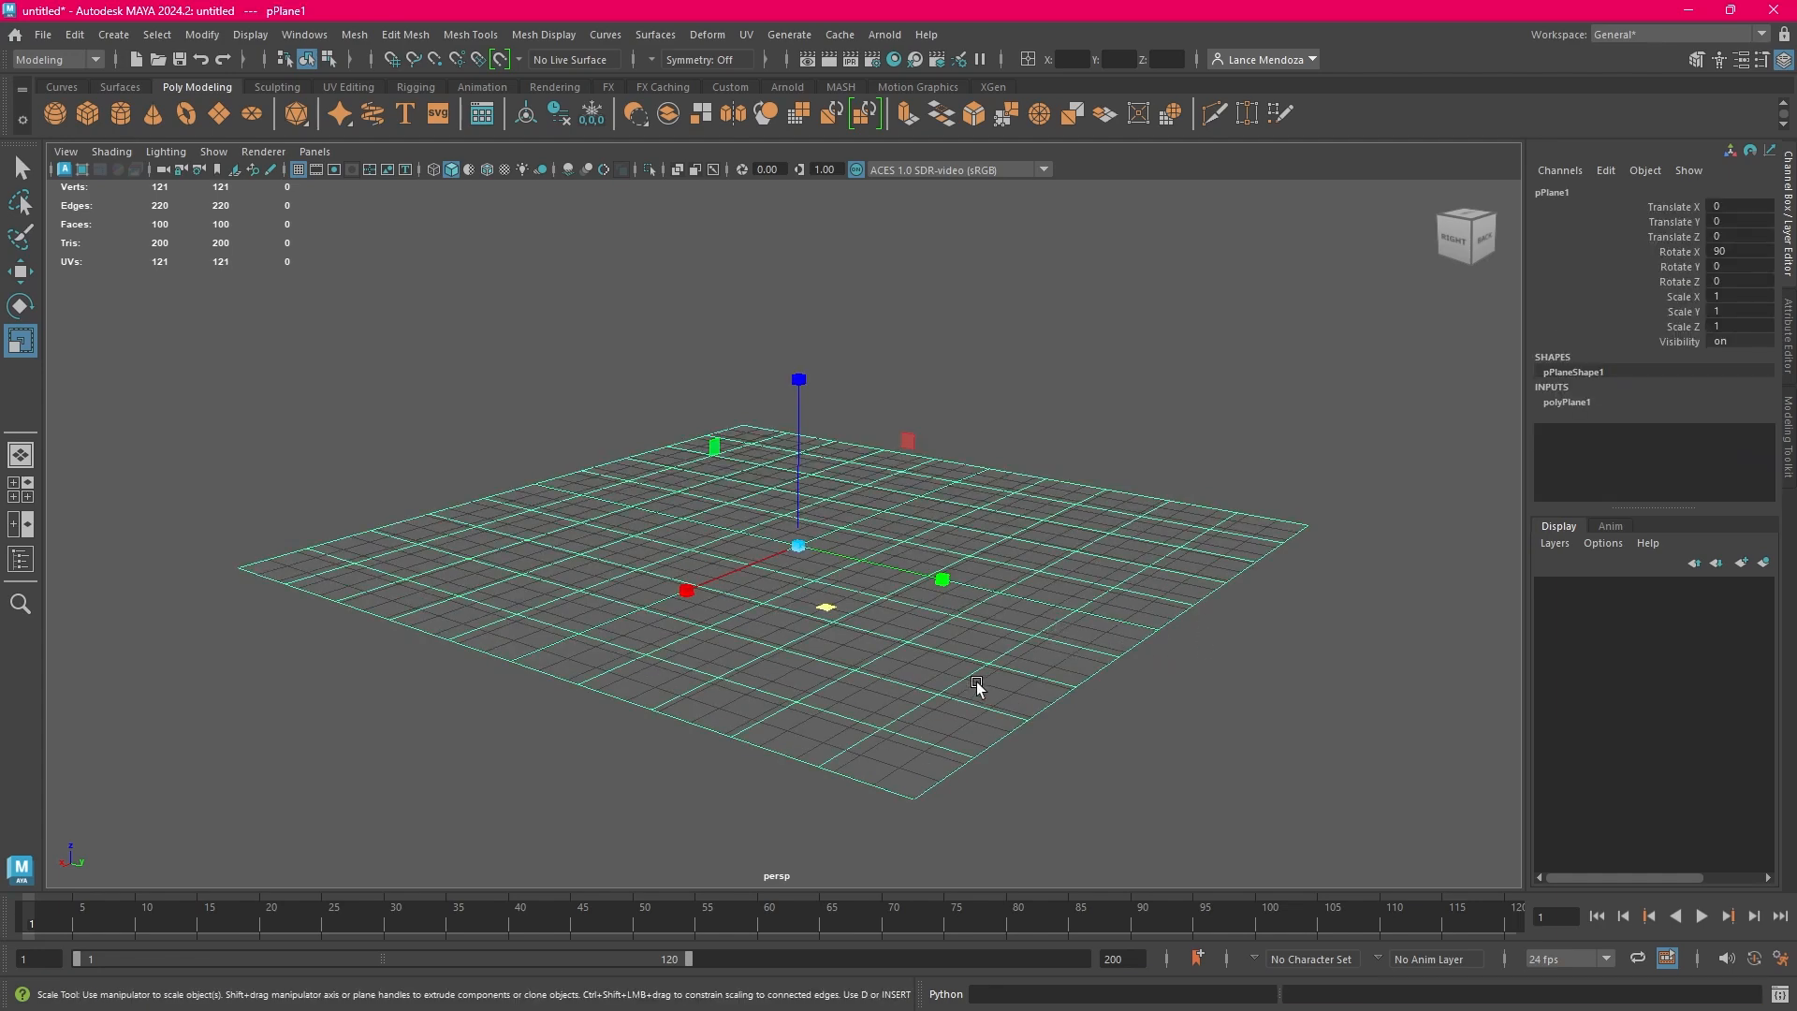
click(1143, 456)
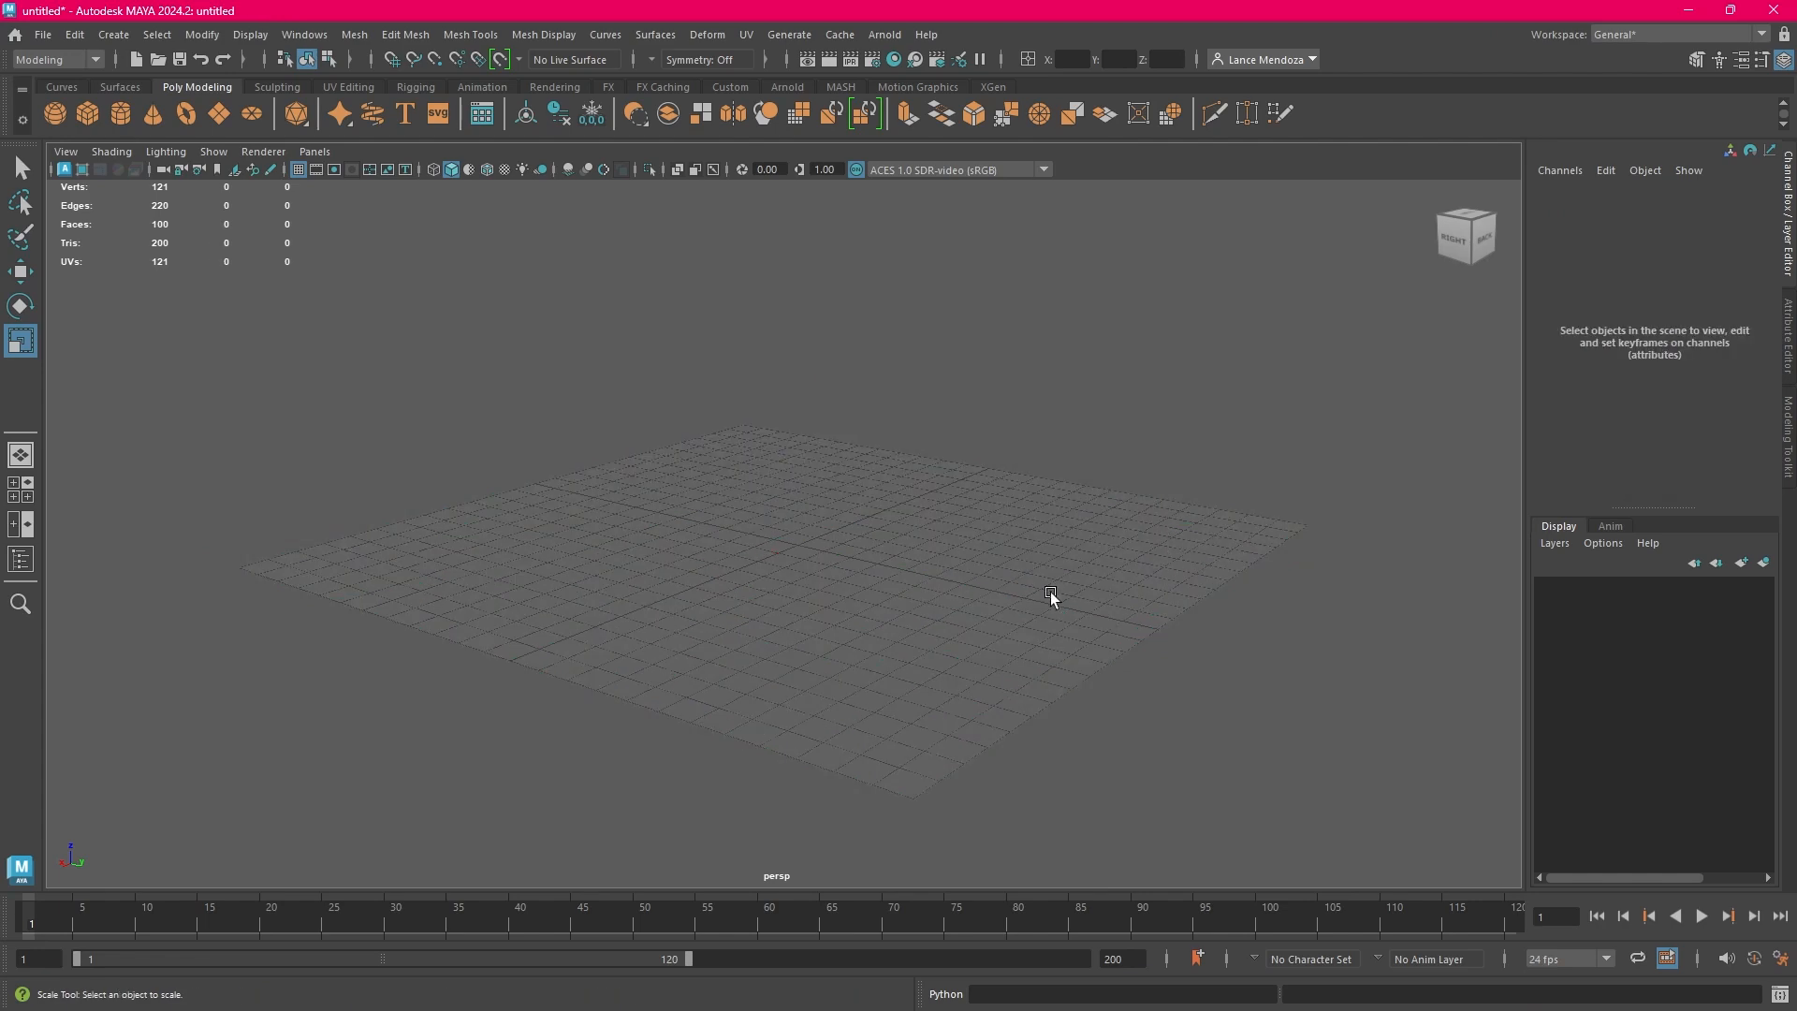
Turn the flat plane freehand around its vertical axis to a Rotate Z of about 55.6 degrees
click(940, 569)
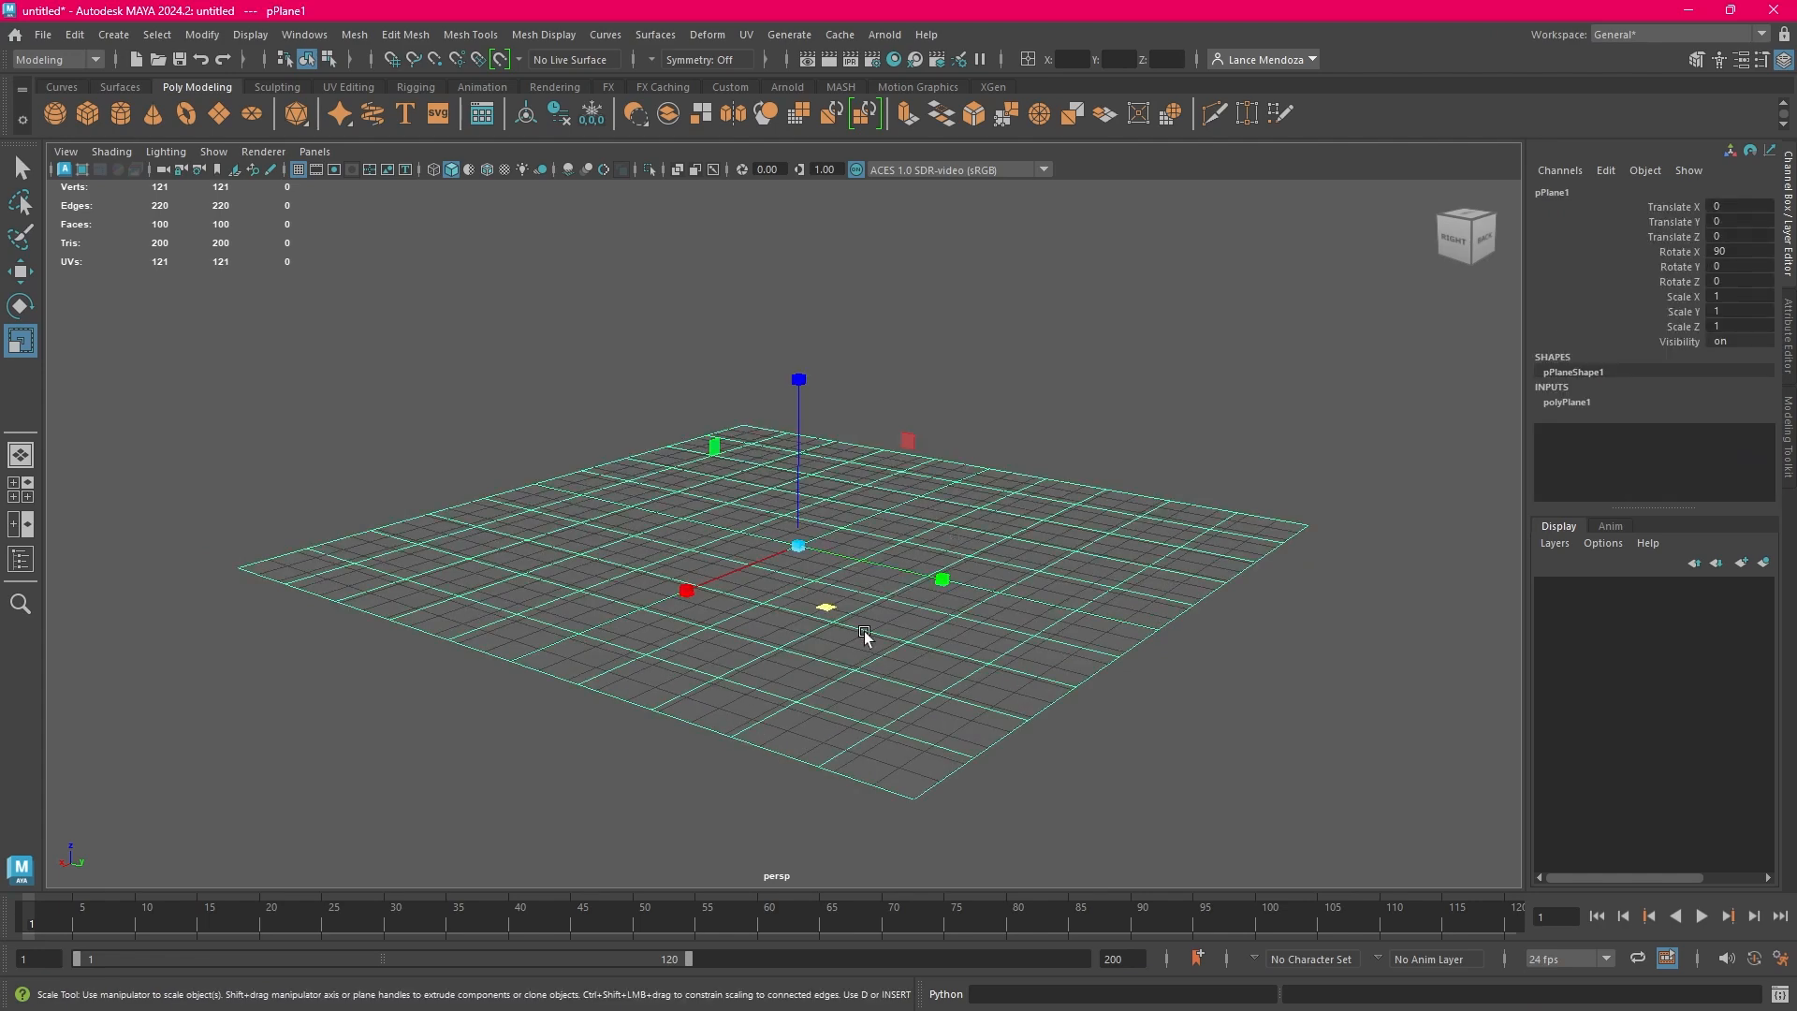
click(19, 306)
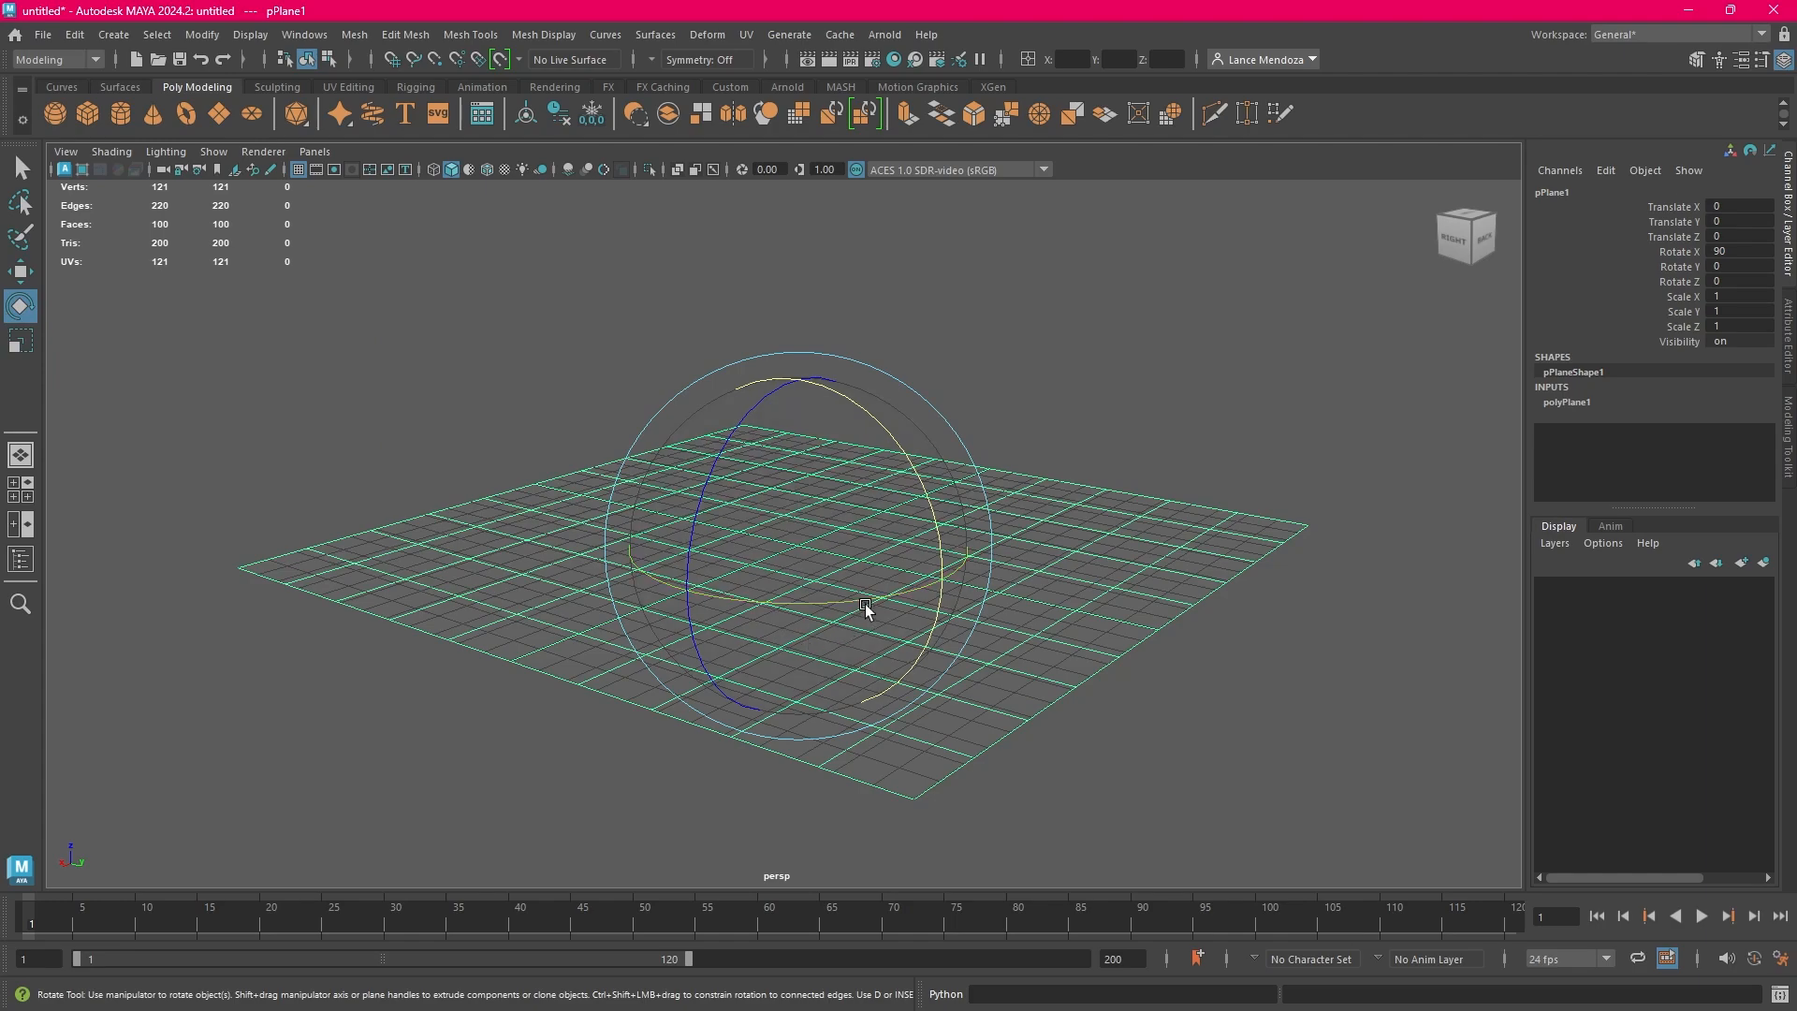
mouse_move(866, 610)
mouse_down()
mouse_move(749, 607)
mouse_move(963, 614)
mouse_move(798, 625)
mouse_move(891, 635)
mouse_move(834, 610)
mouse_up()
Move the plane about 0.1 units along Y, and slide it back and forth along X to about 7.08
click(21, 341)
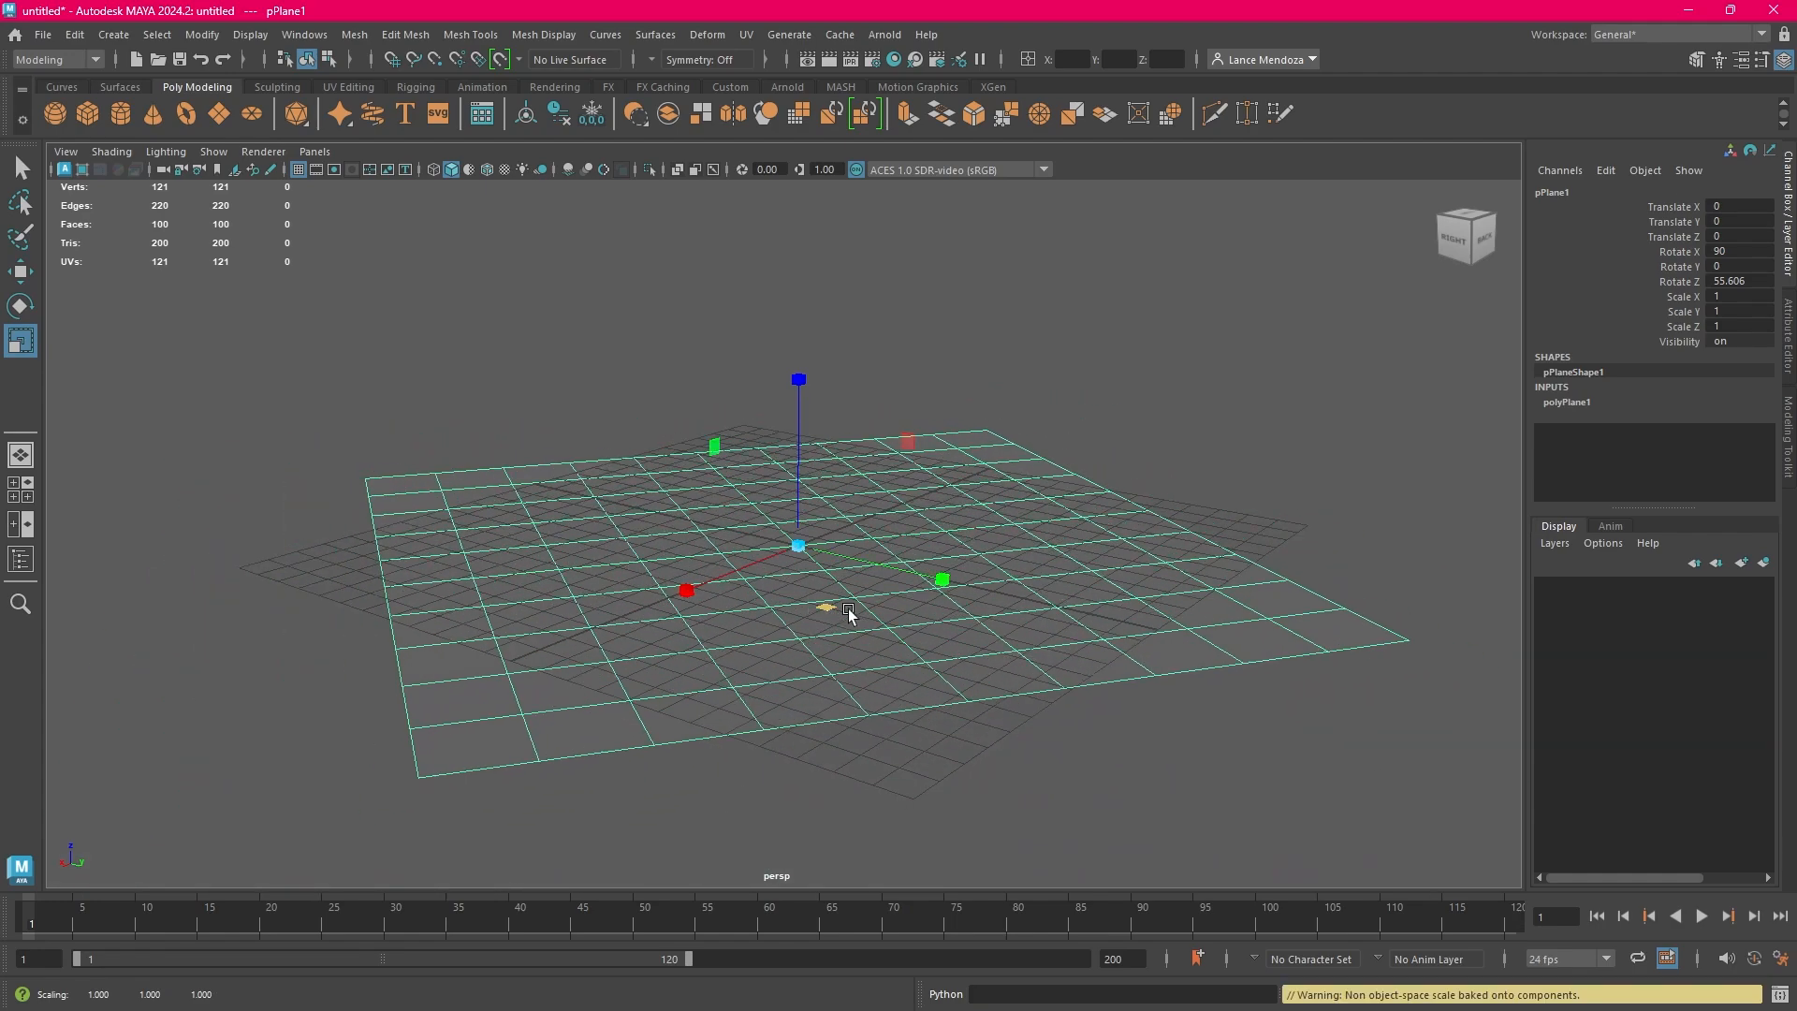
click(13, 268)
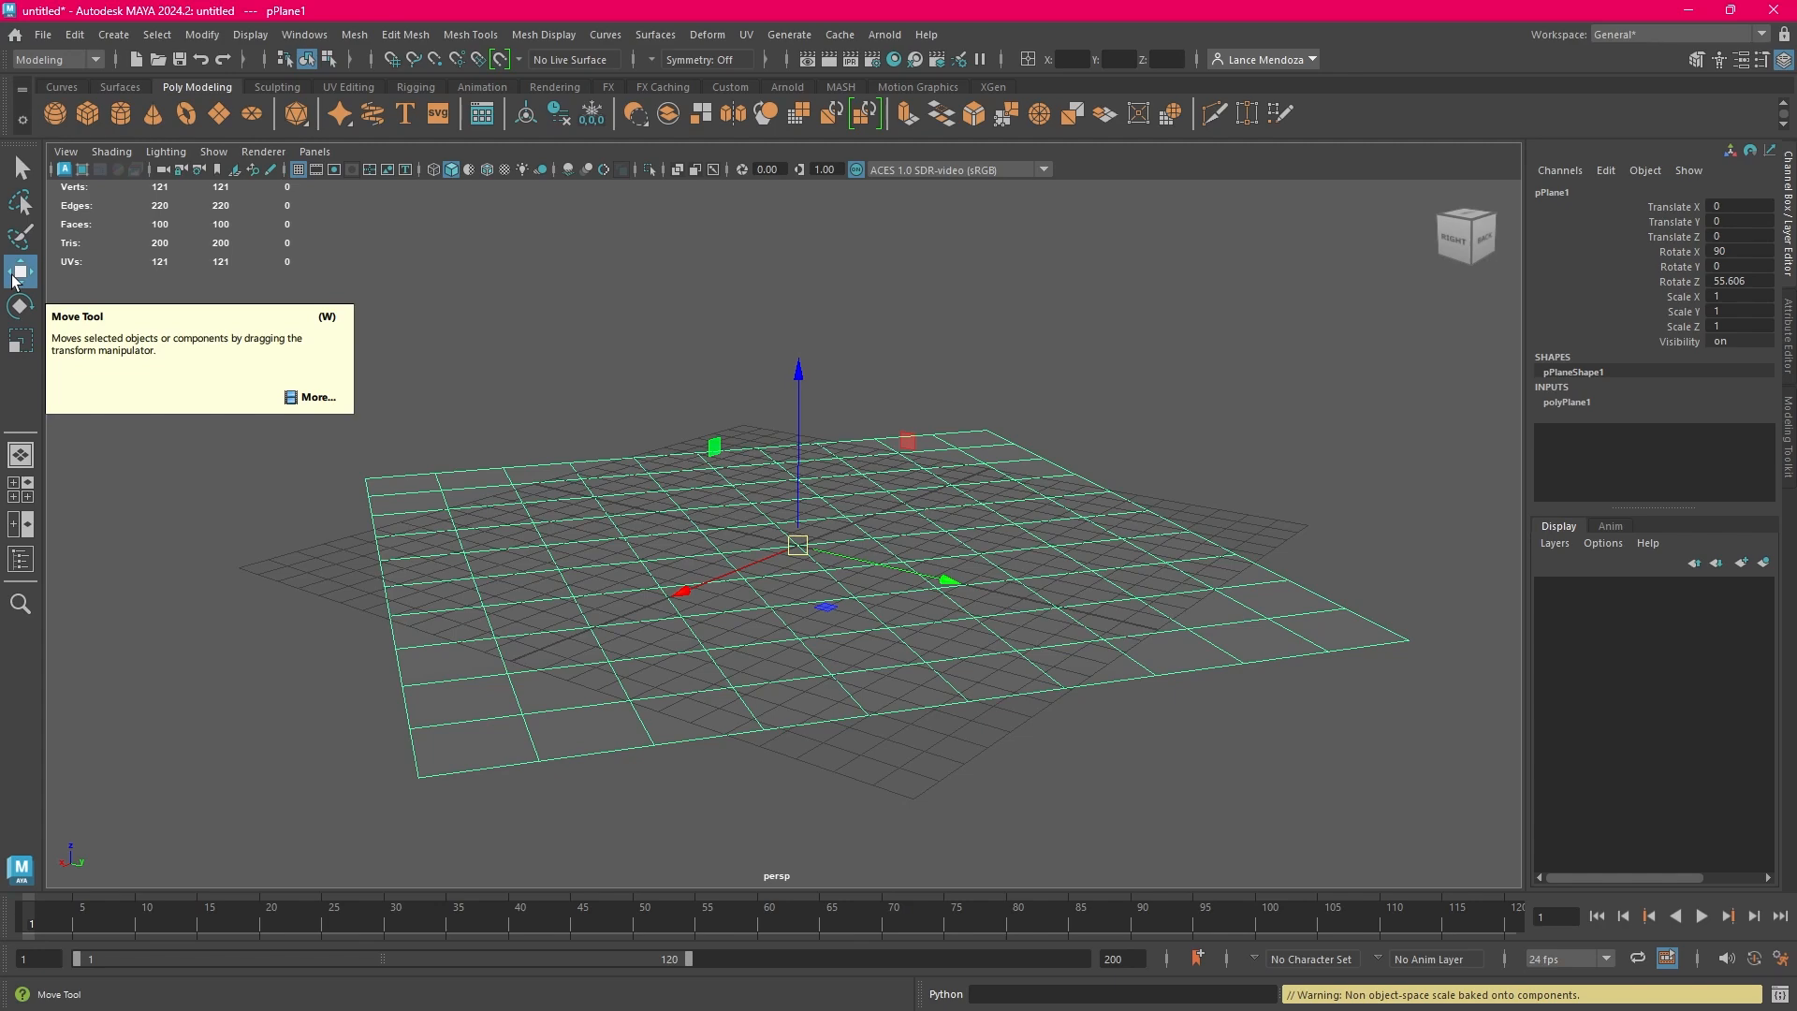
click(947, 582)
mouse_move(946, 586)
mouse_down()
mouse_move(1319, 688)
mouse_move(949, 587)
mouse_up()
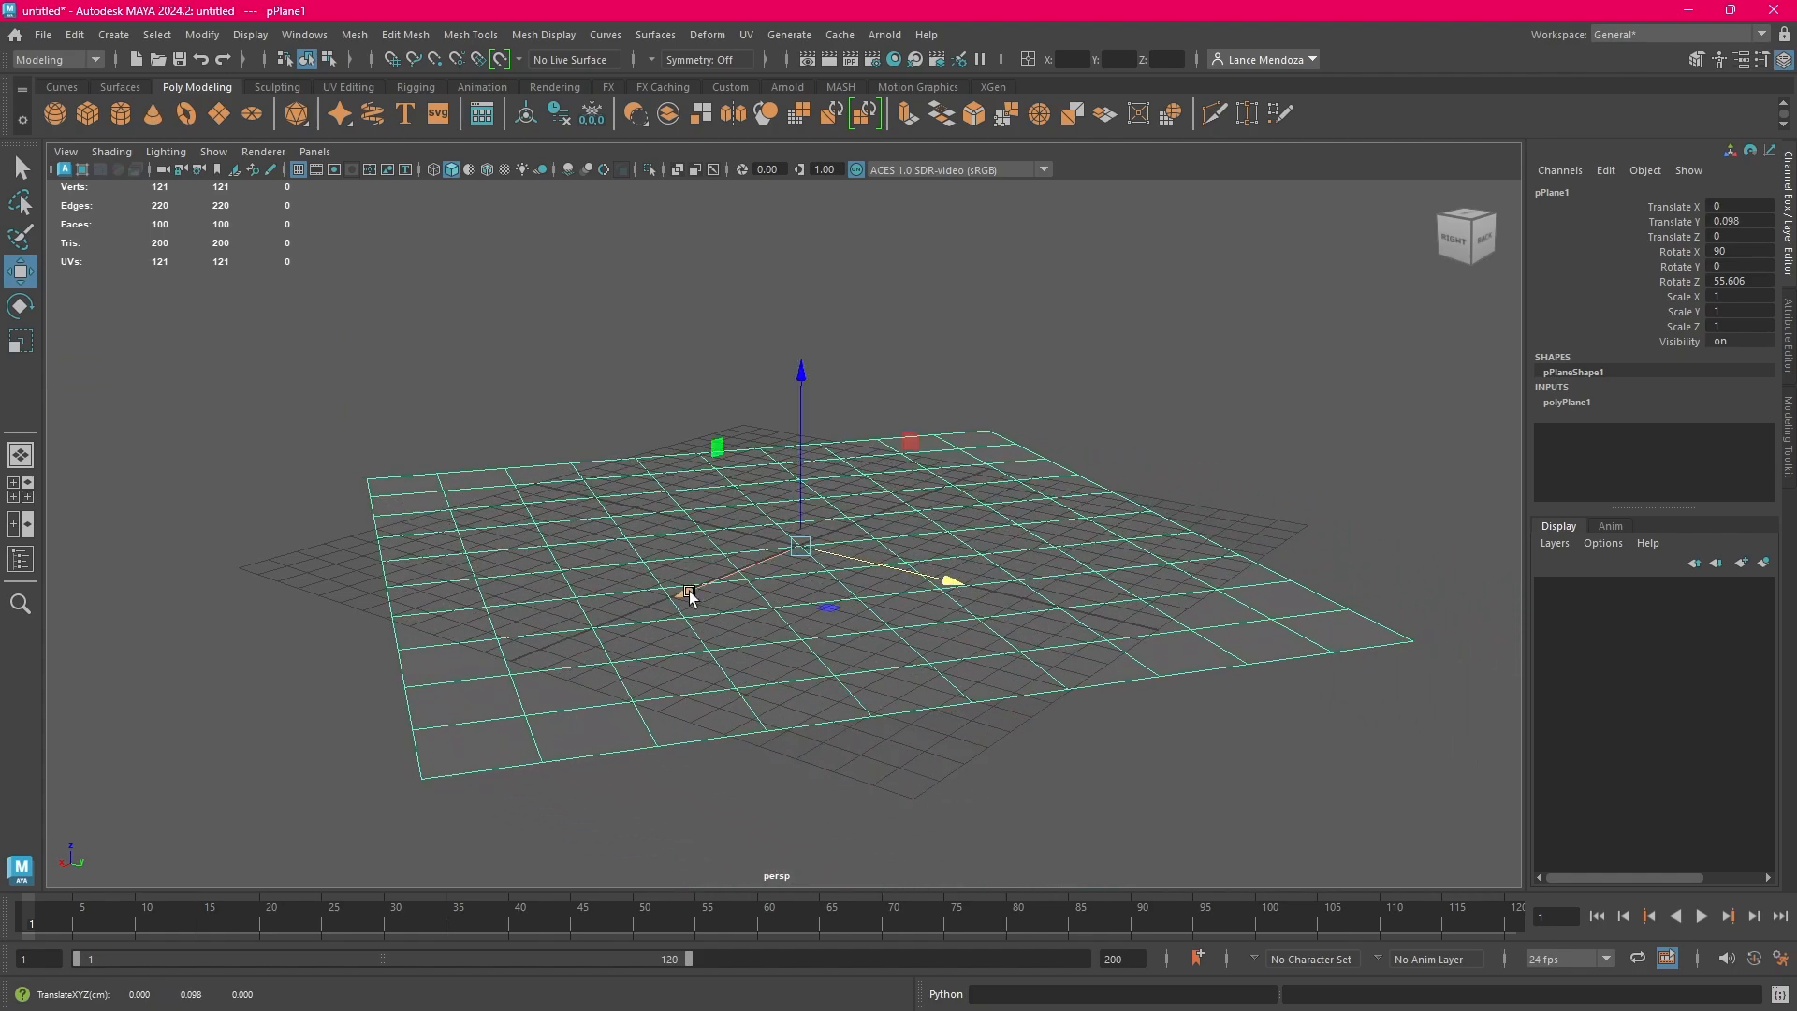
drag(698, 590, 522, 654)
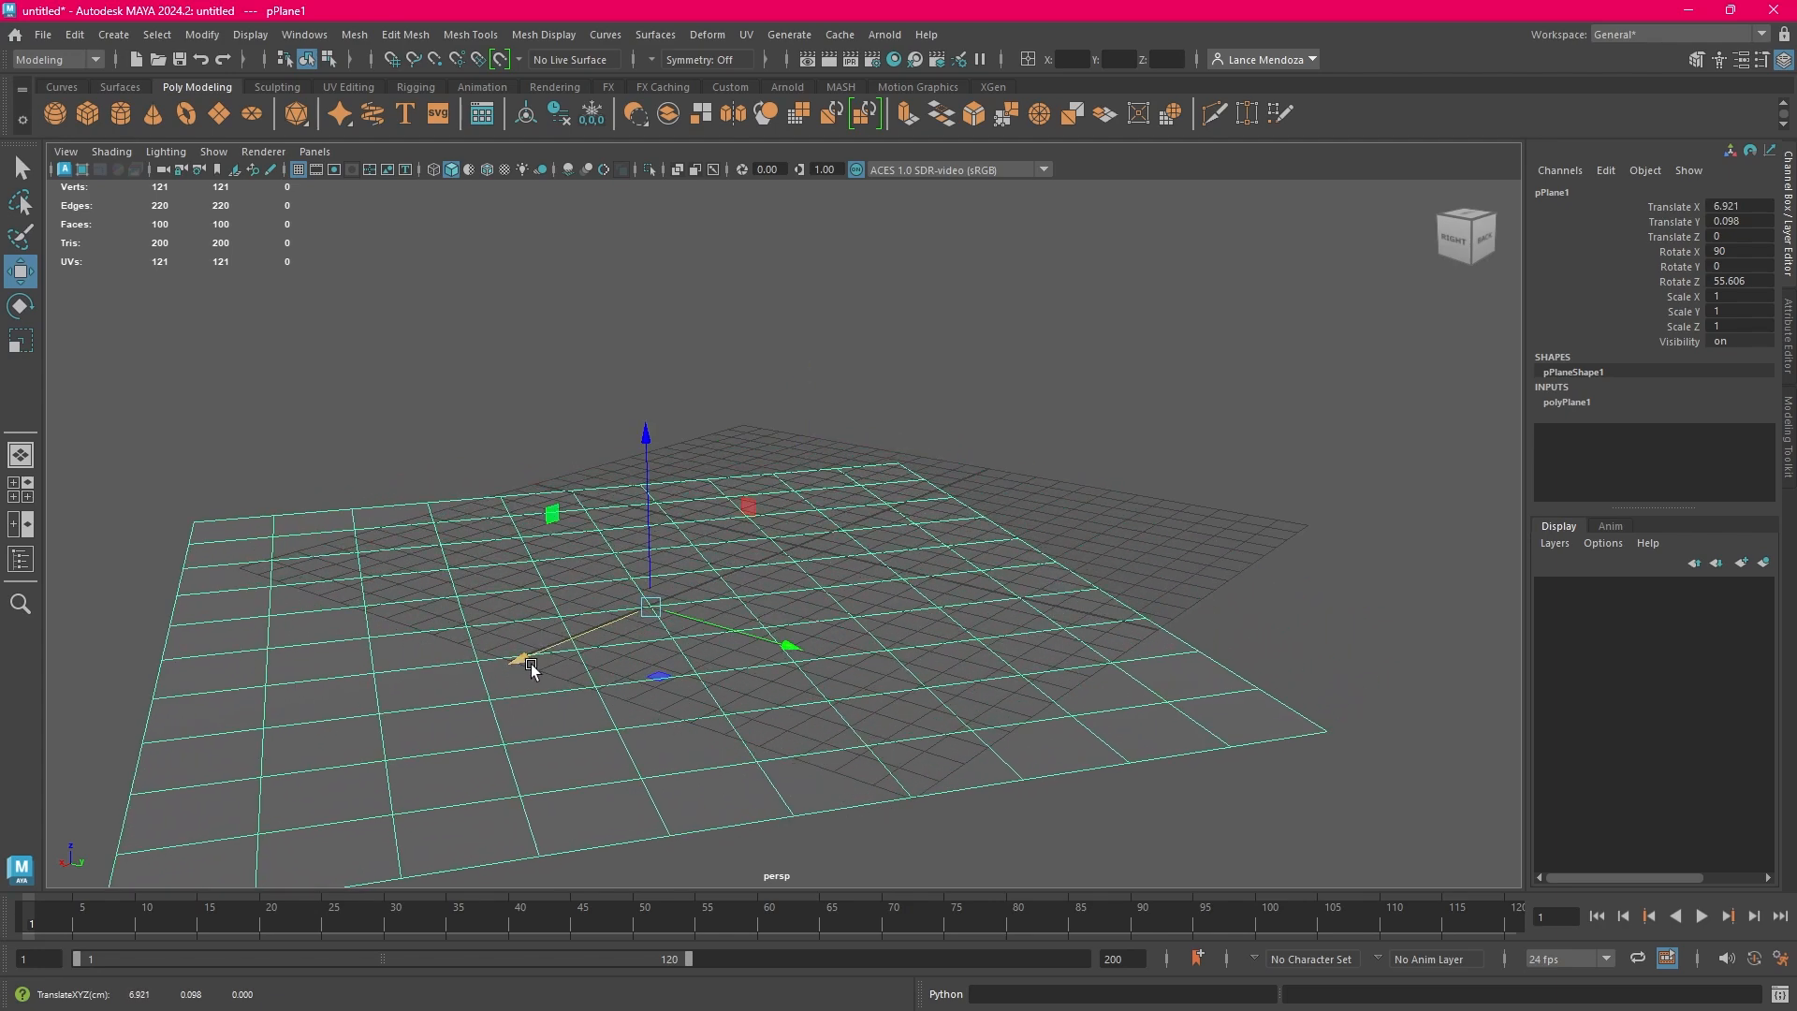
drag(573, 646, 824, 548)
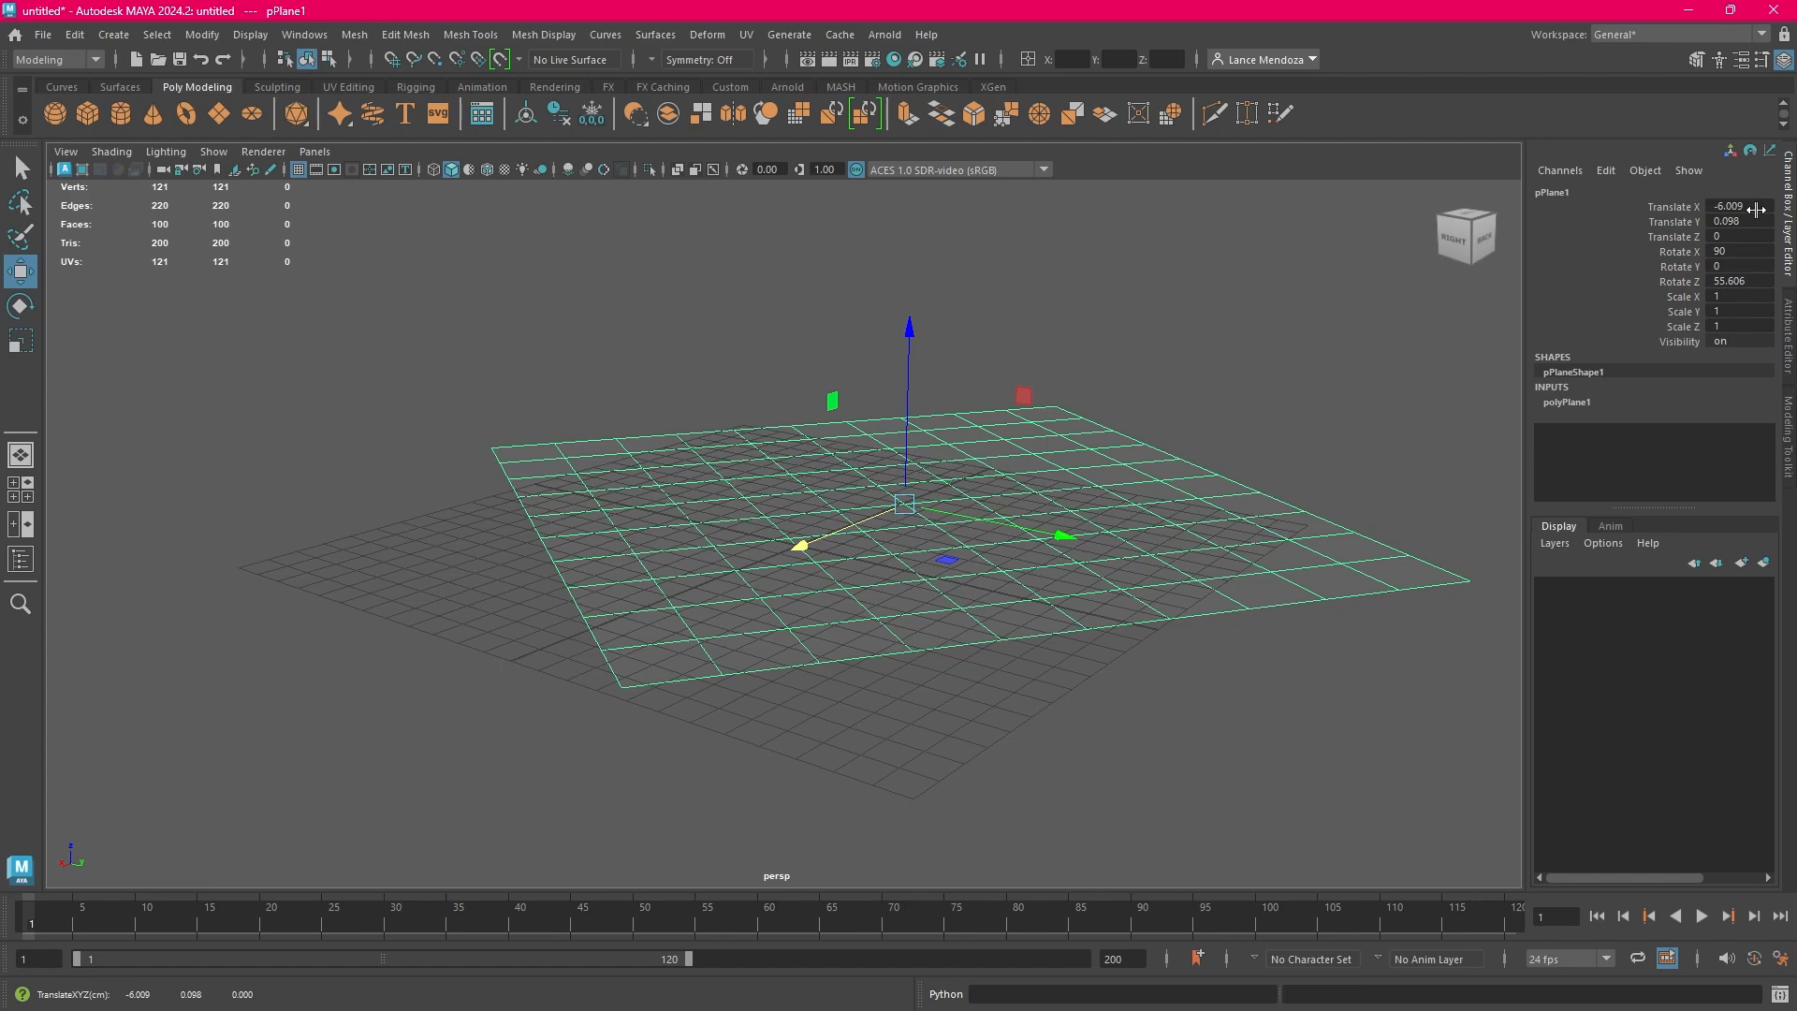
drag(806, 548, 496, 668)
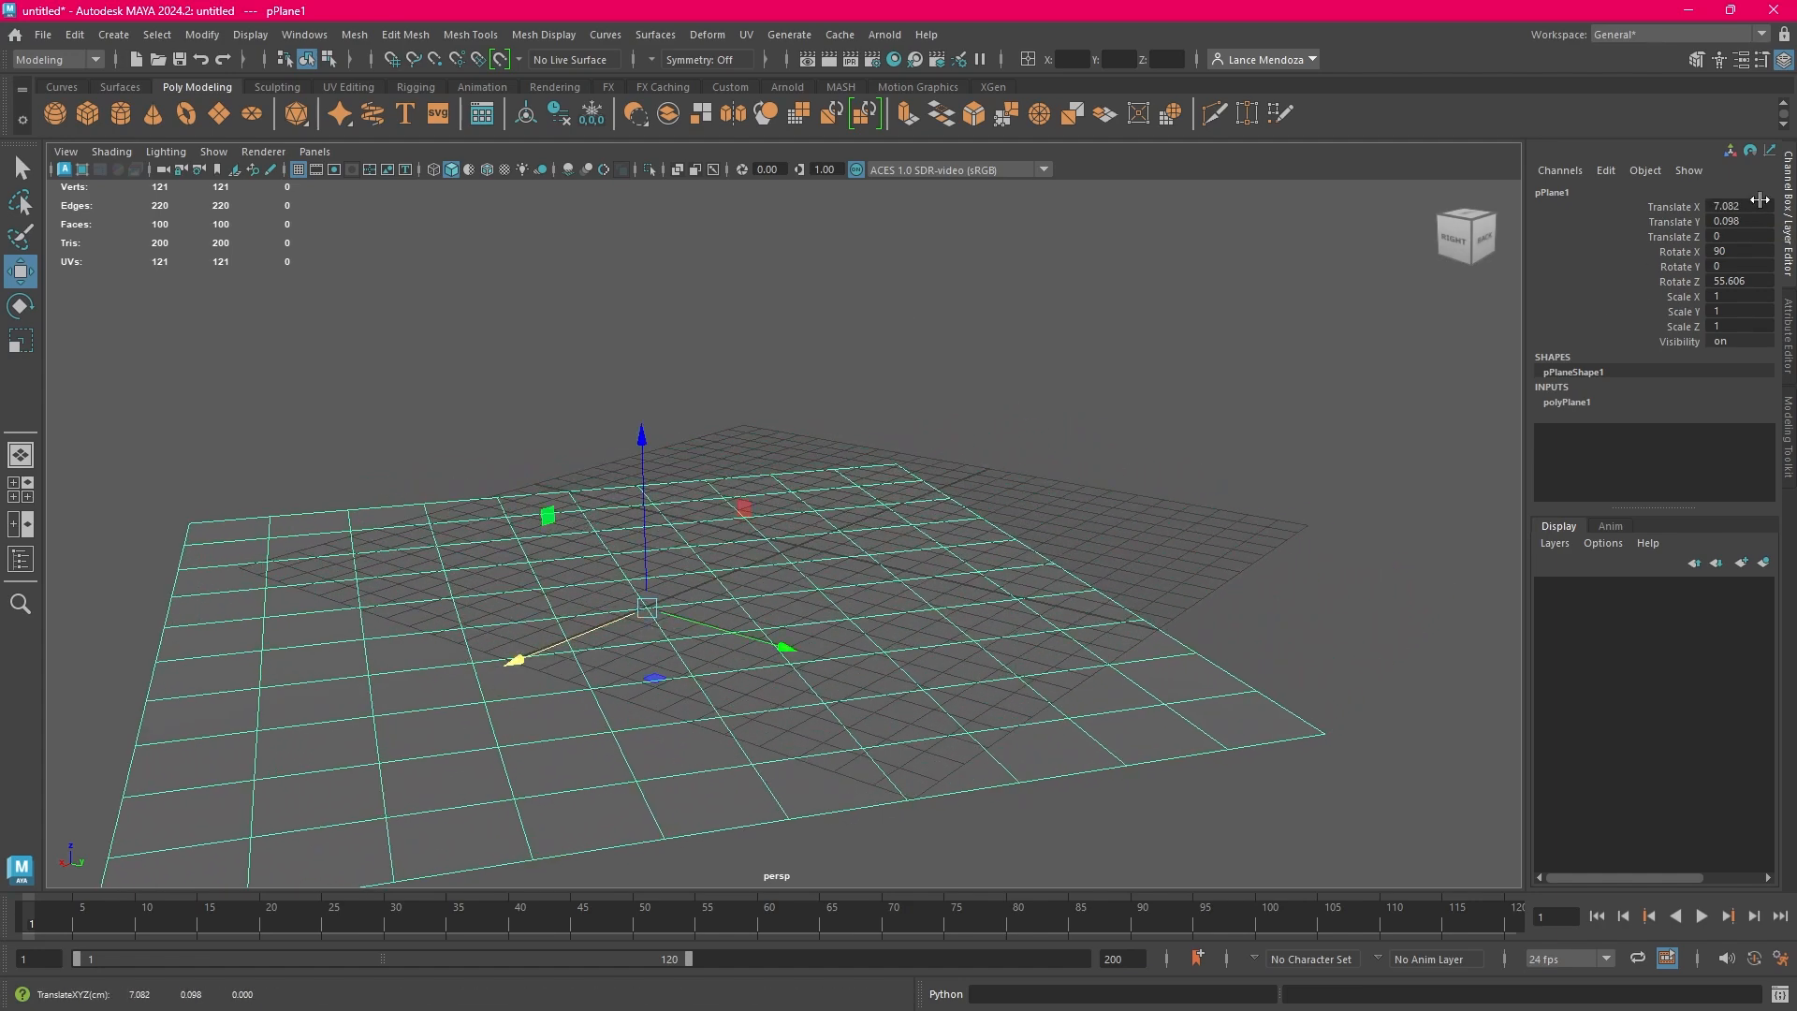
Raise the plane above the ground grid to a Translate Z of about 5.28, keeping it selected
click(646, 447)
click(644, 564)
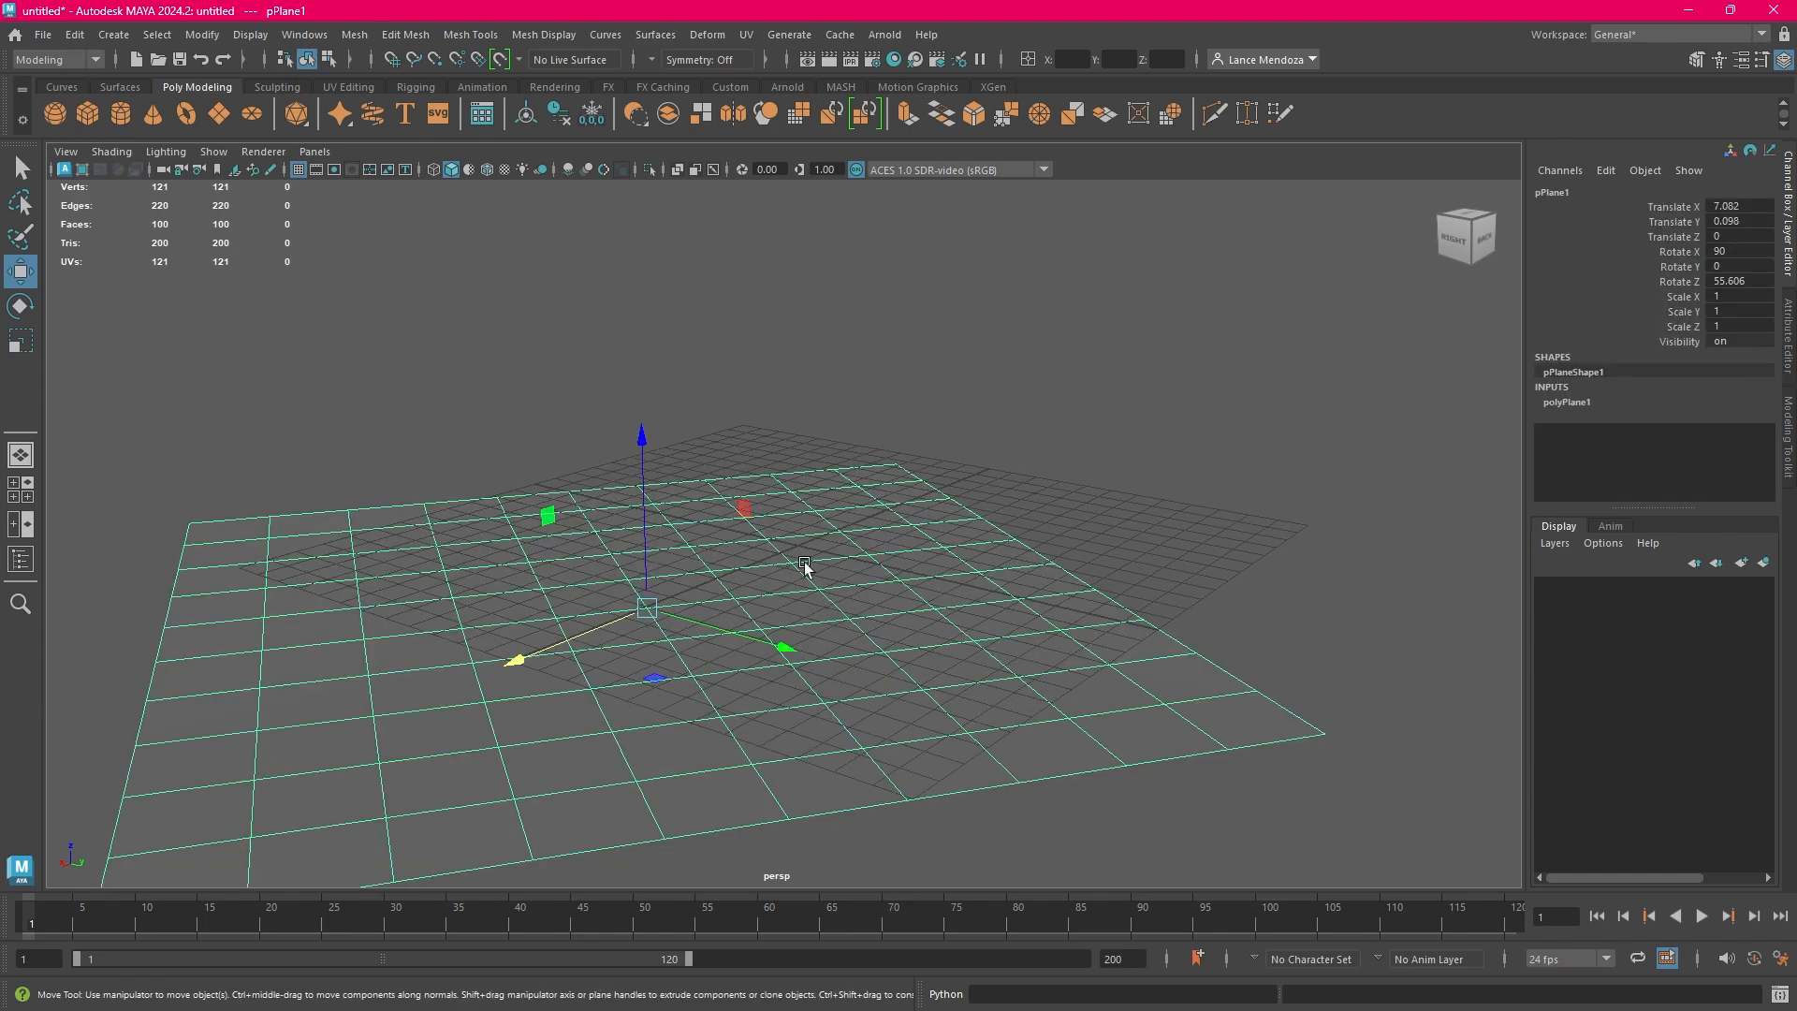
drag(640, 445, 639, 249)
click(1131, 331)
click(636, 354)
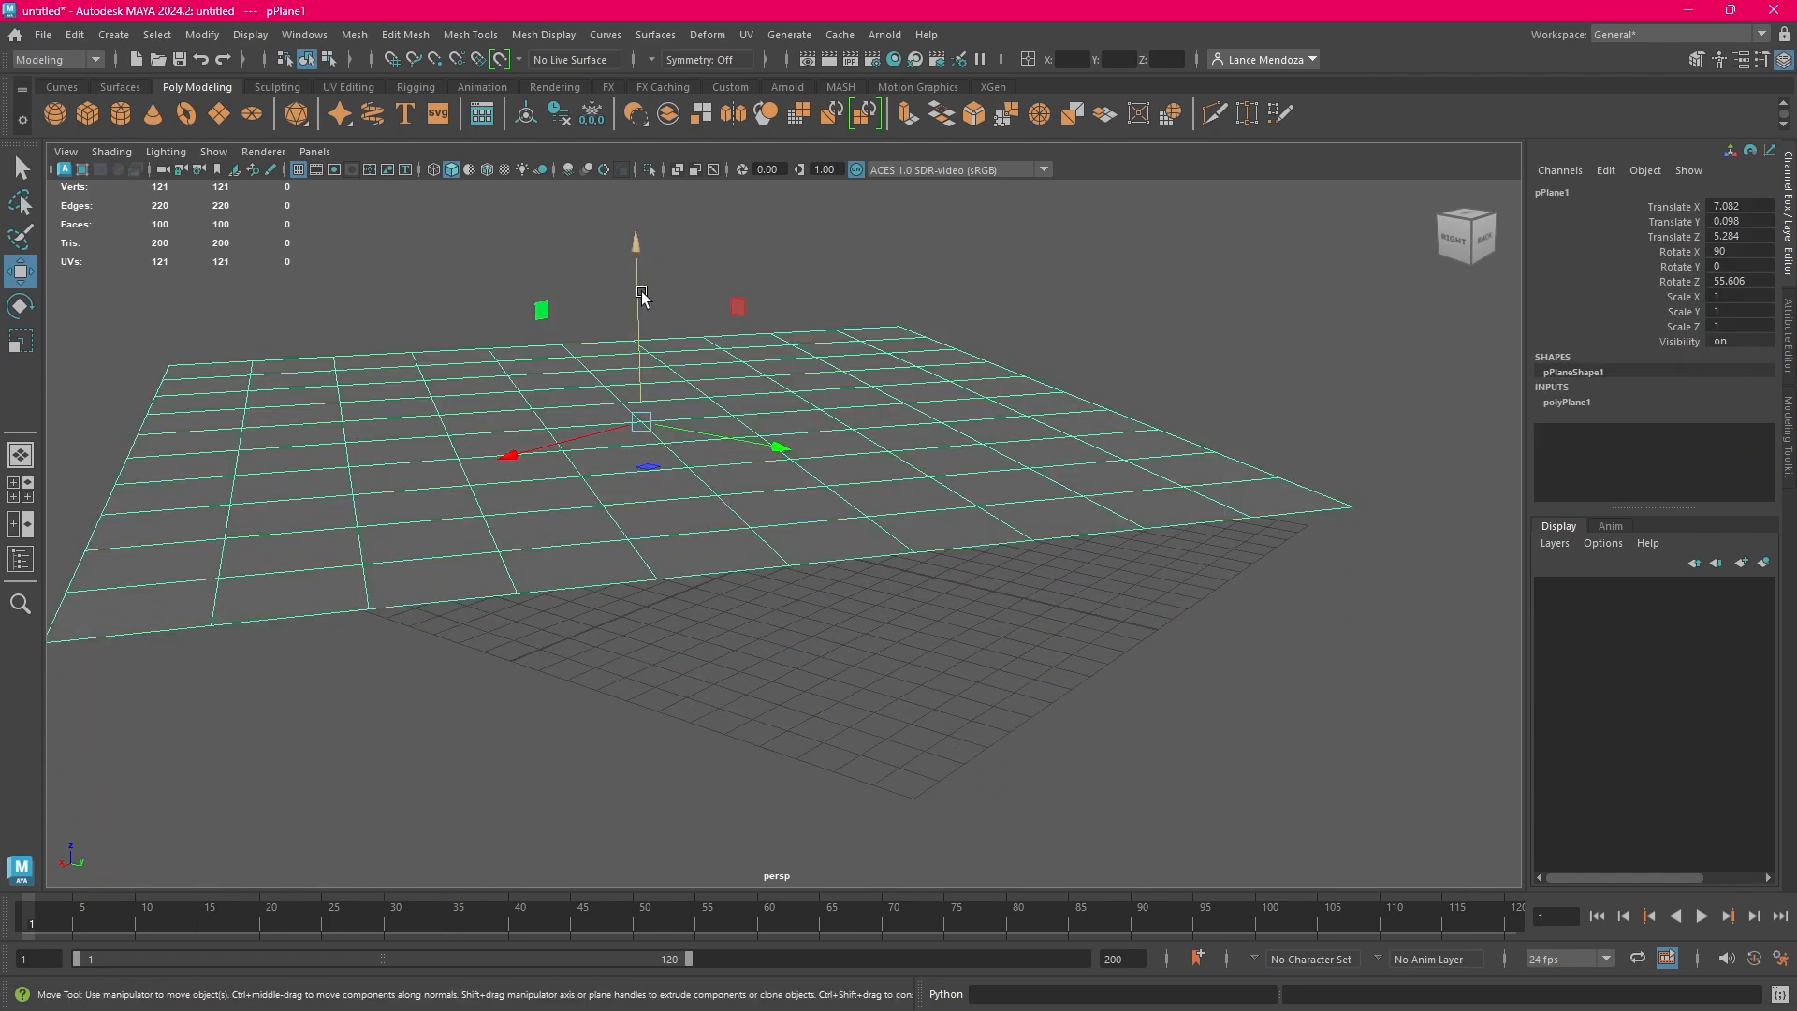
click(1067, 305)
click(761, 379)
Reset the plane's position by setting Translate X, Translate Y and Translate Z to 0
drag(1680, 206, 1741, 236)
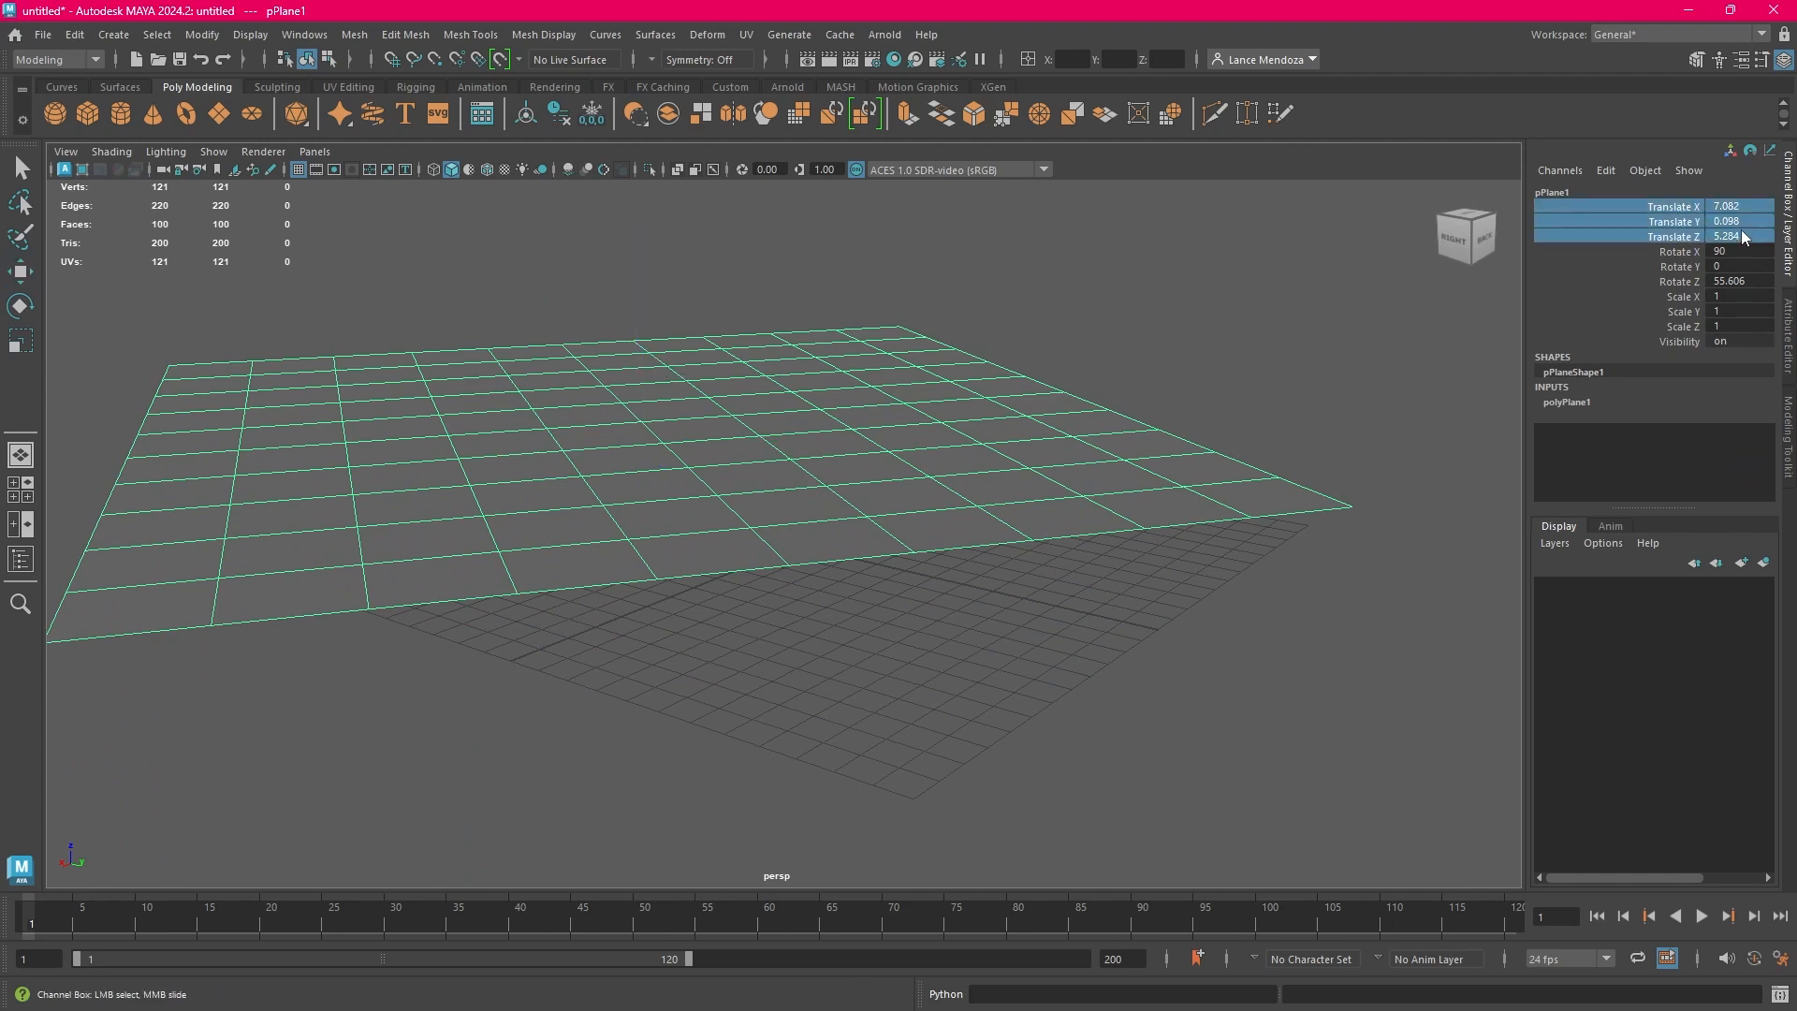
click(1690, 208)
click(1735, 207)
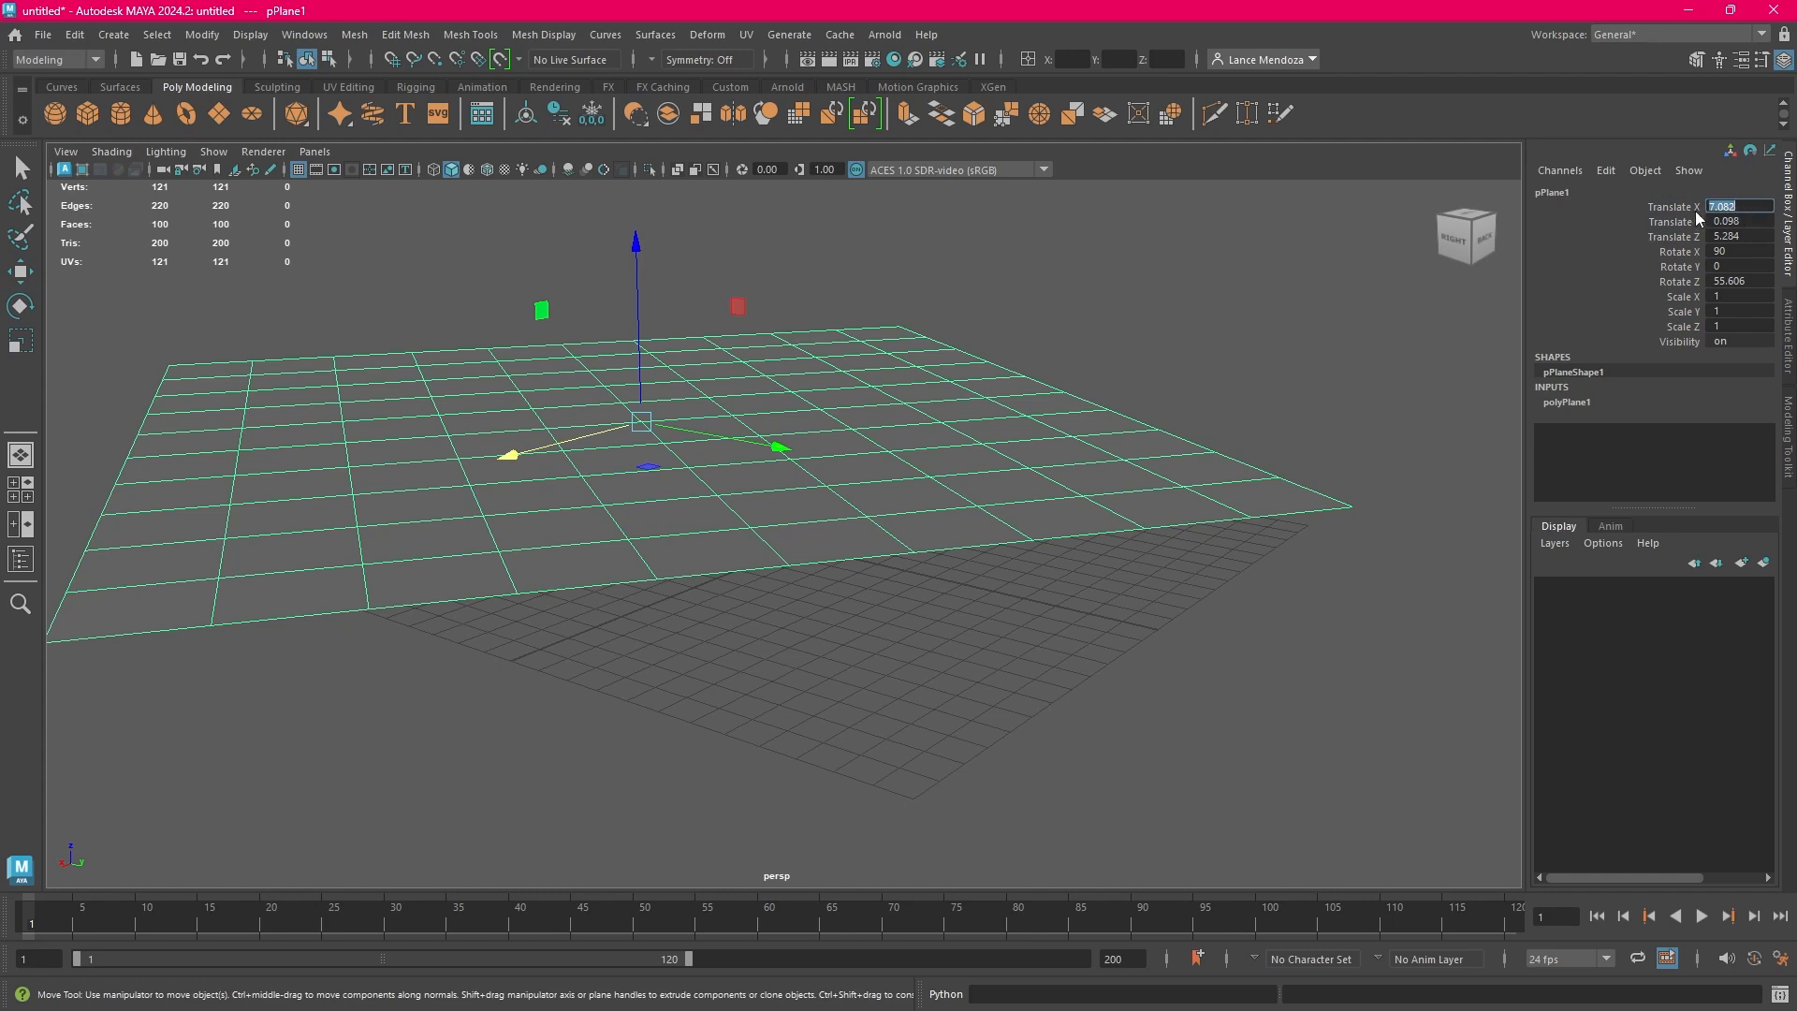
text(0)
key(Return)
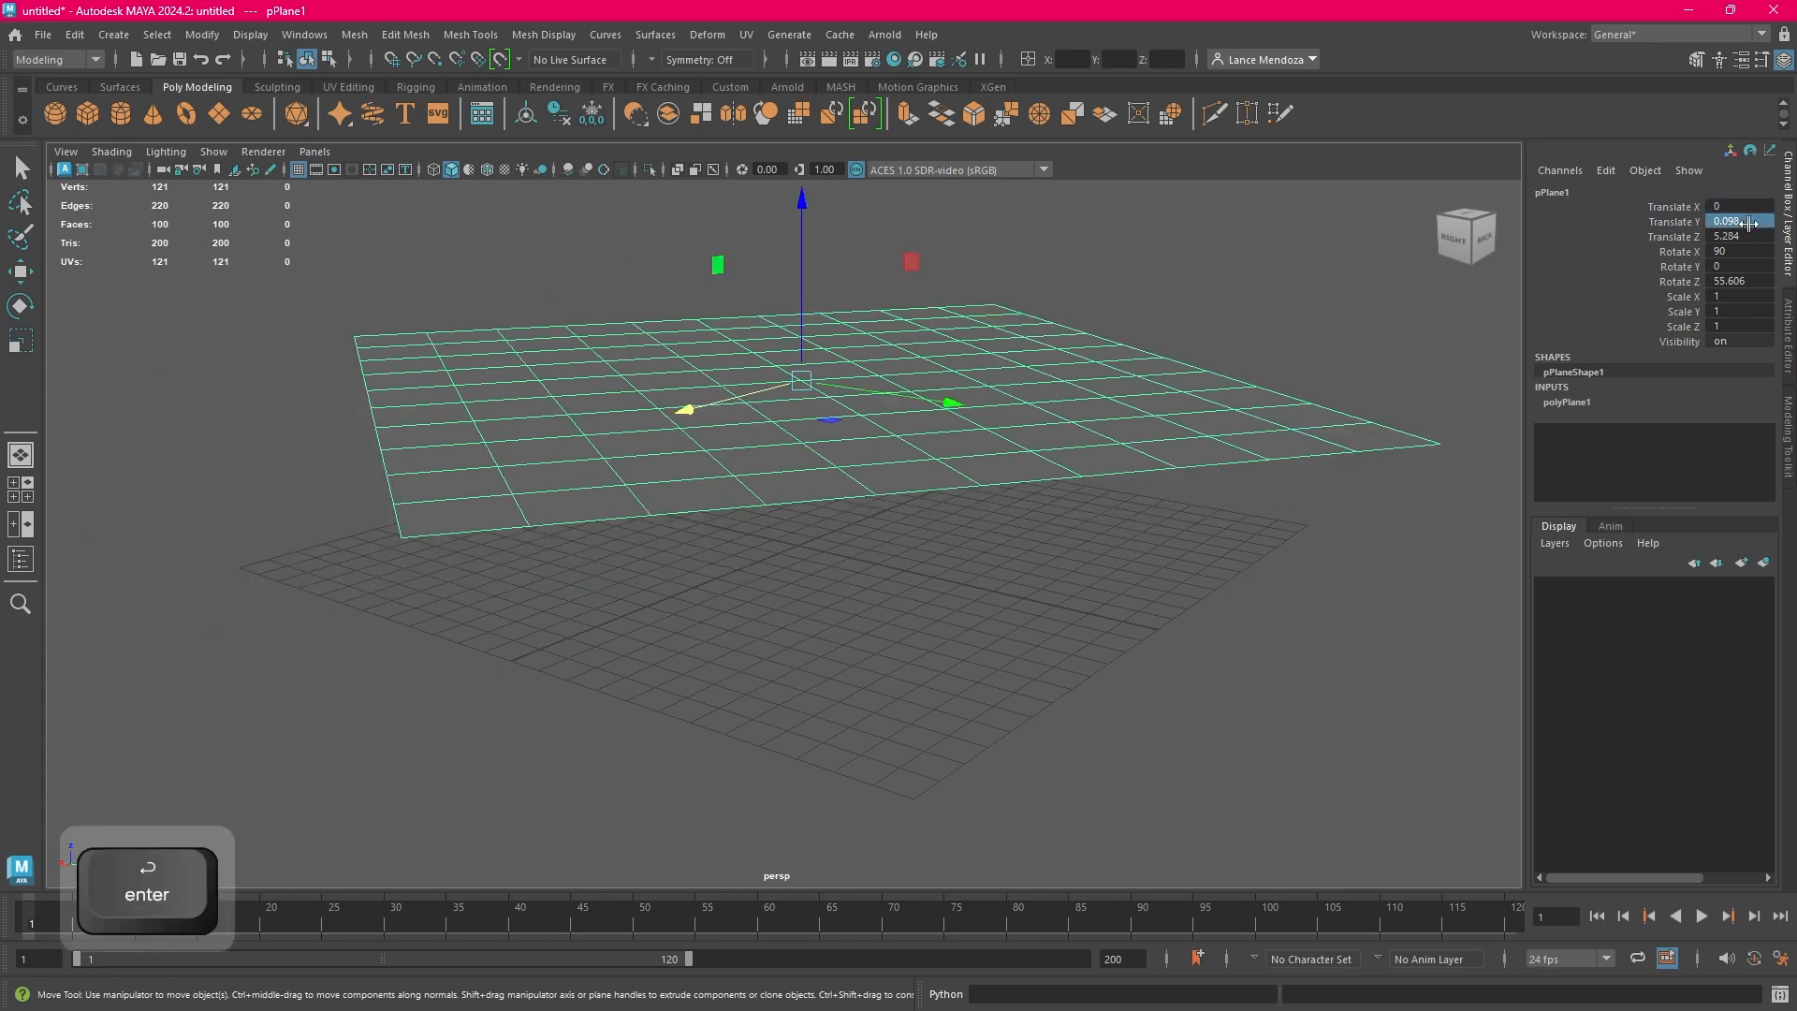
click(1738, 222)
text(0)
key(Return)
click(1752, 237)
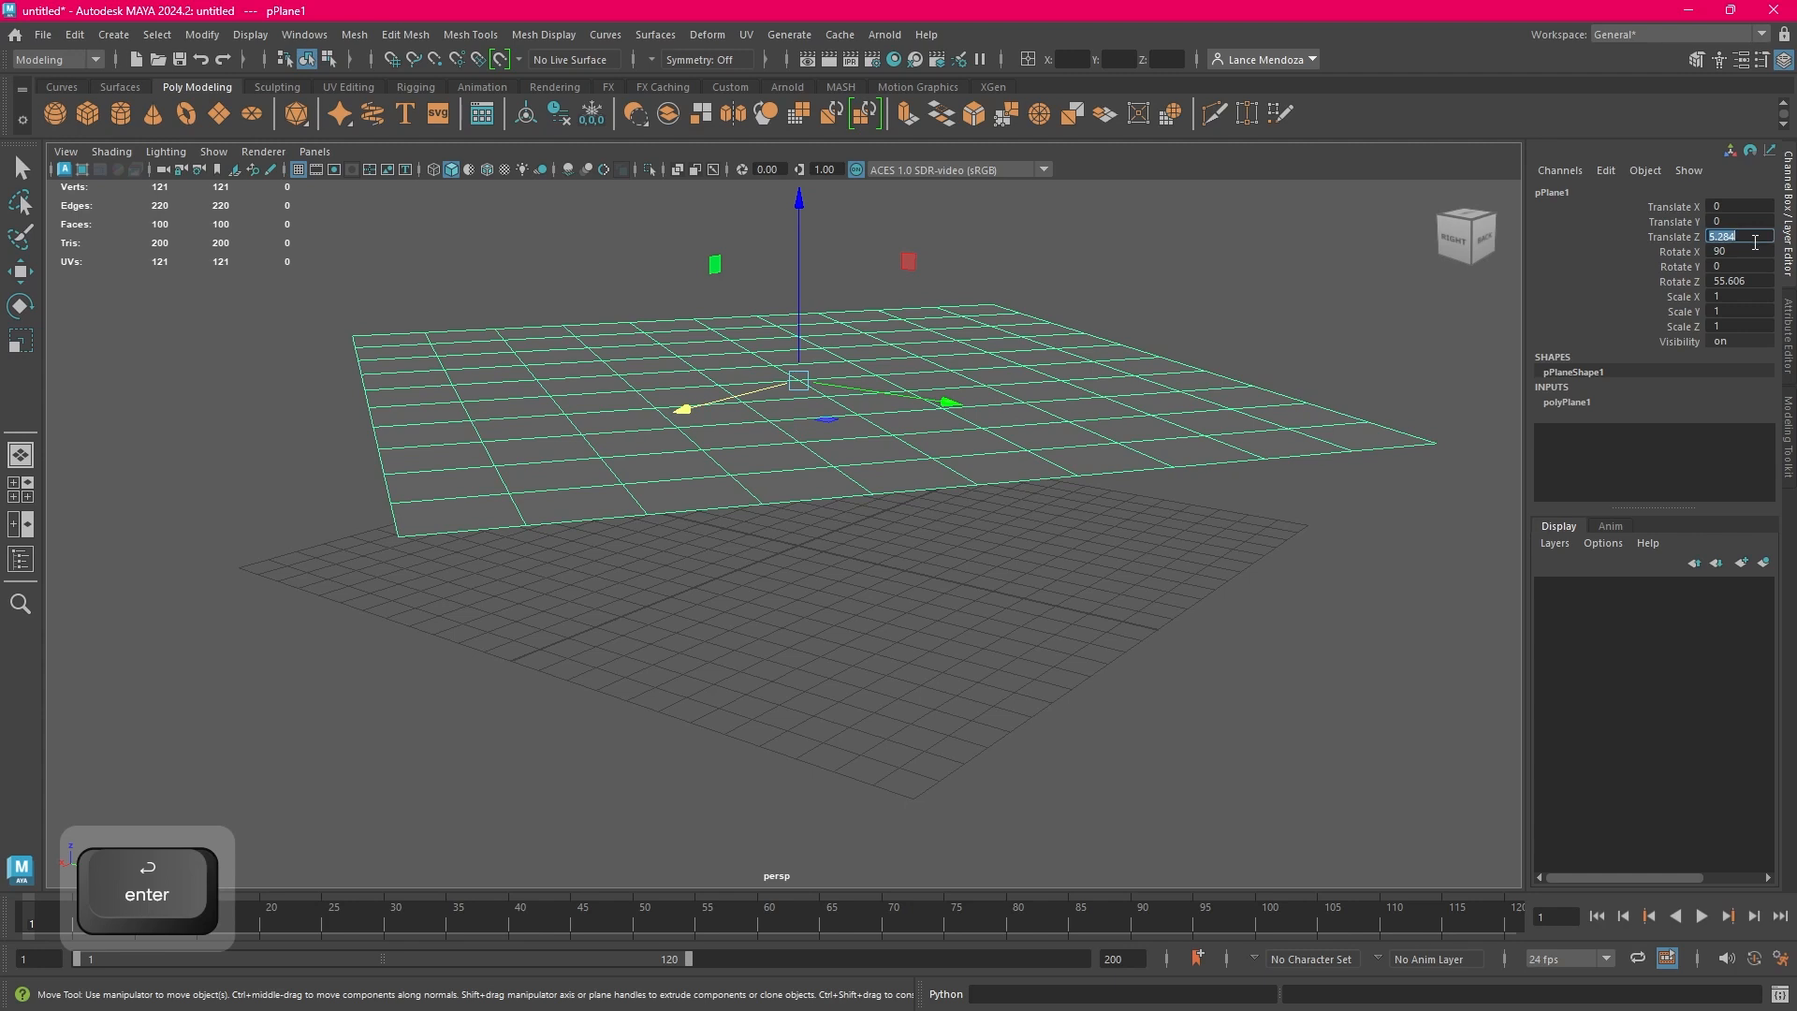
text(0)
key(Return)
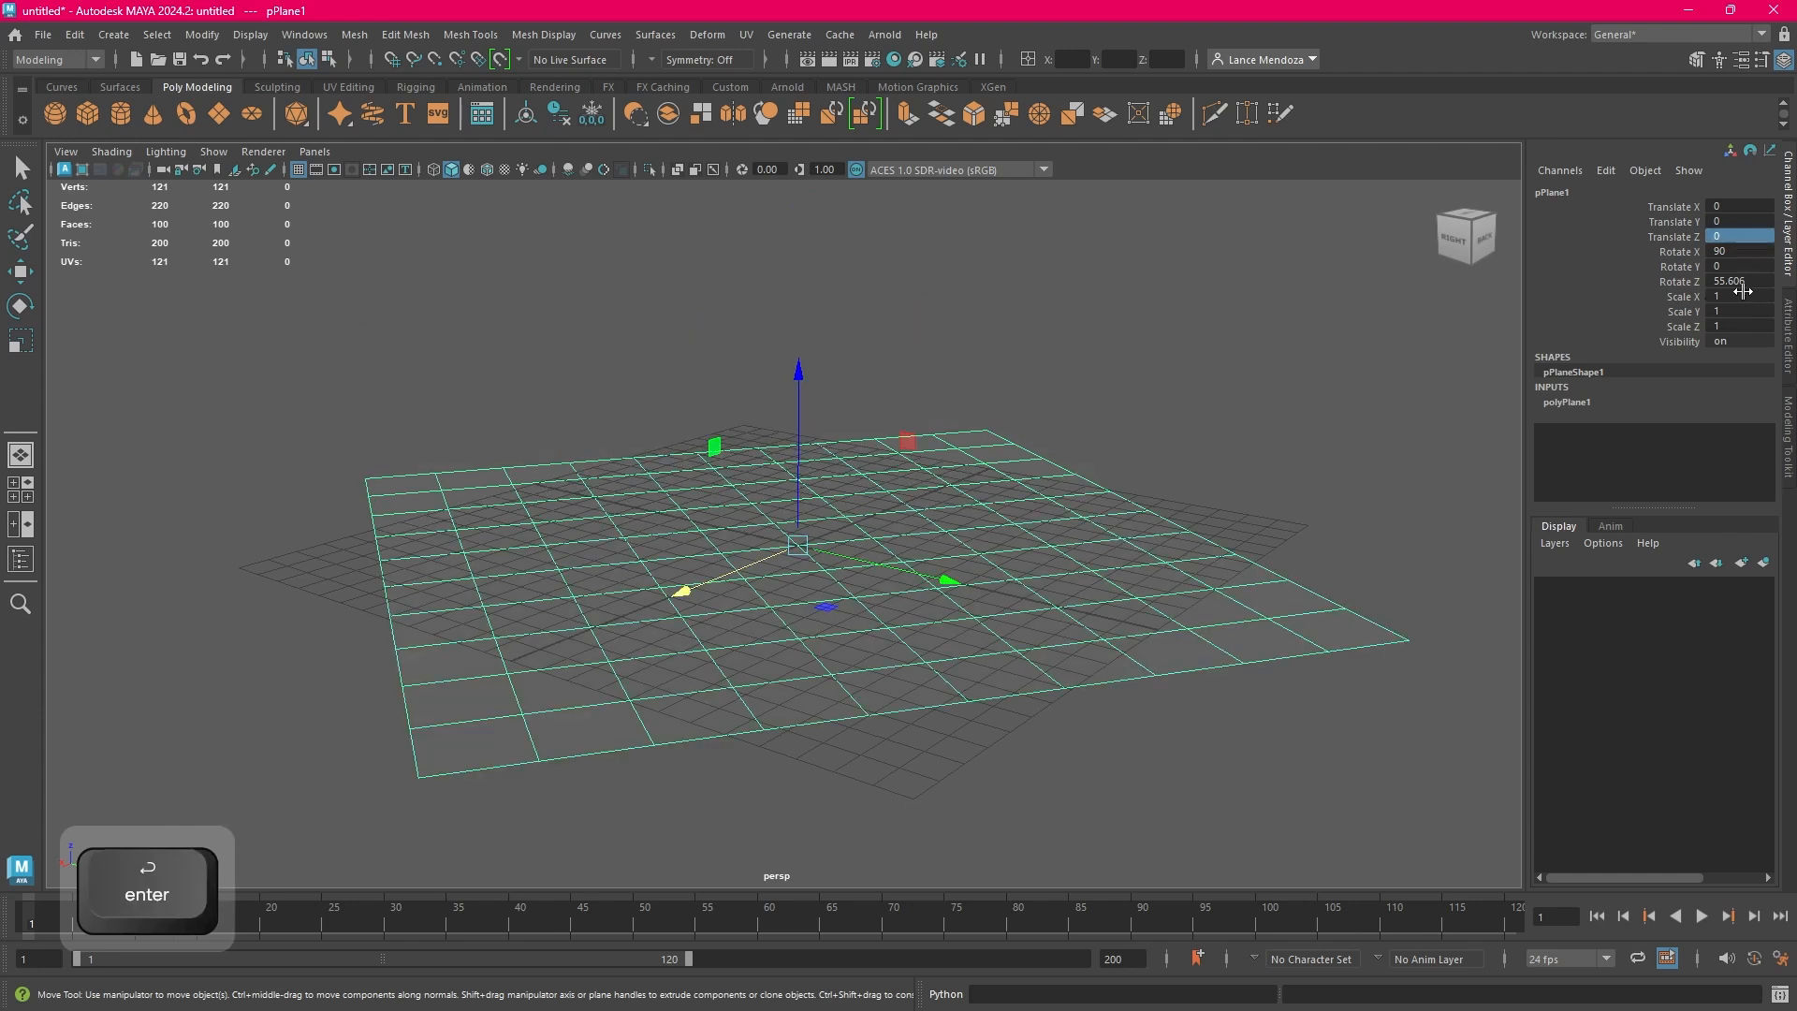
Set the plane's Rotate Z to 0, and leave the plane deselected
click(1753, 282)
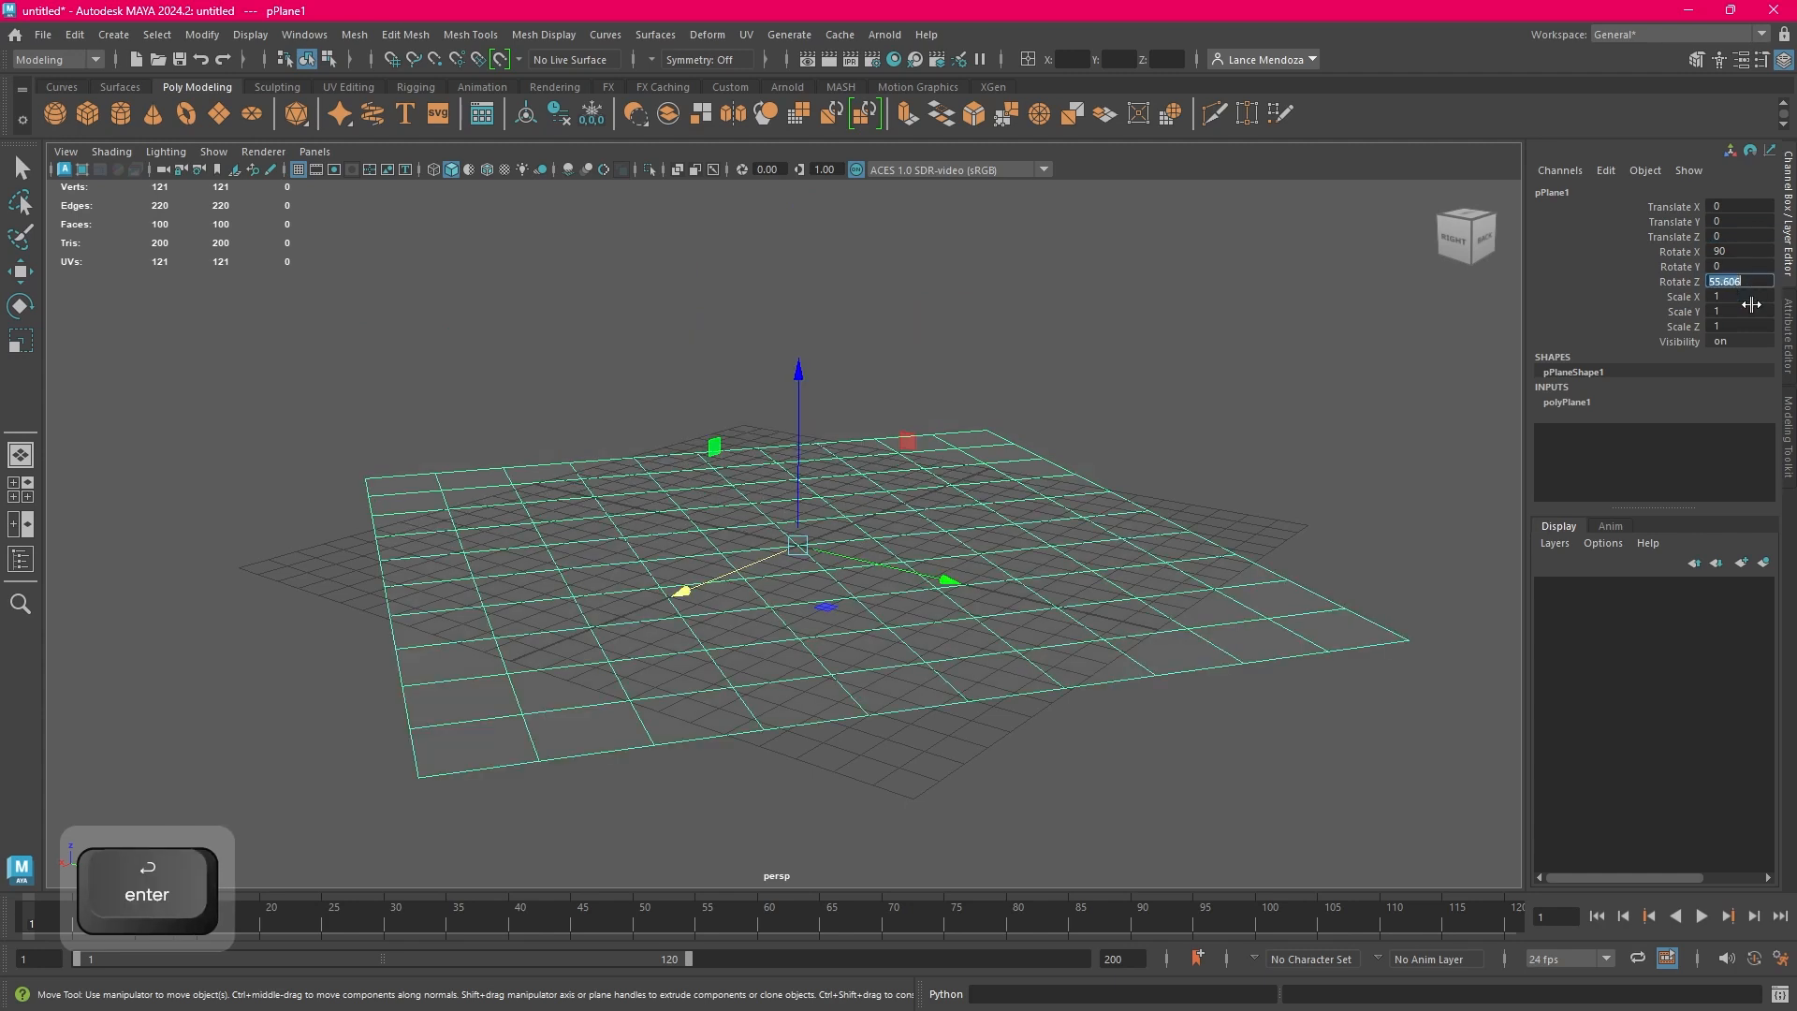
text(0)
key(Return)
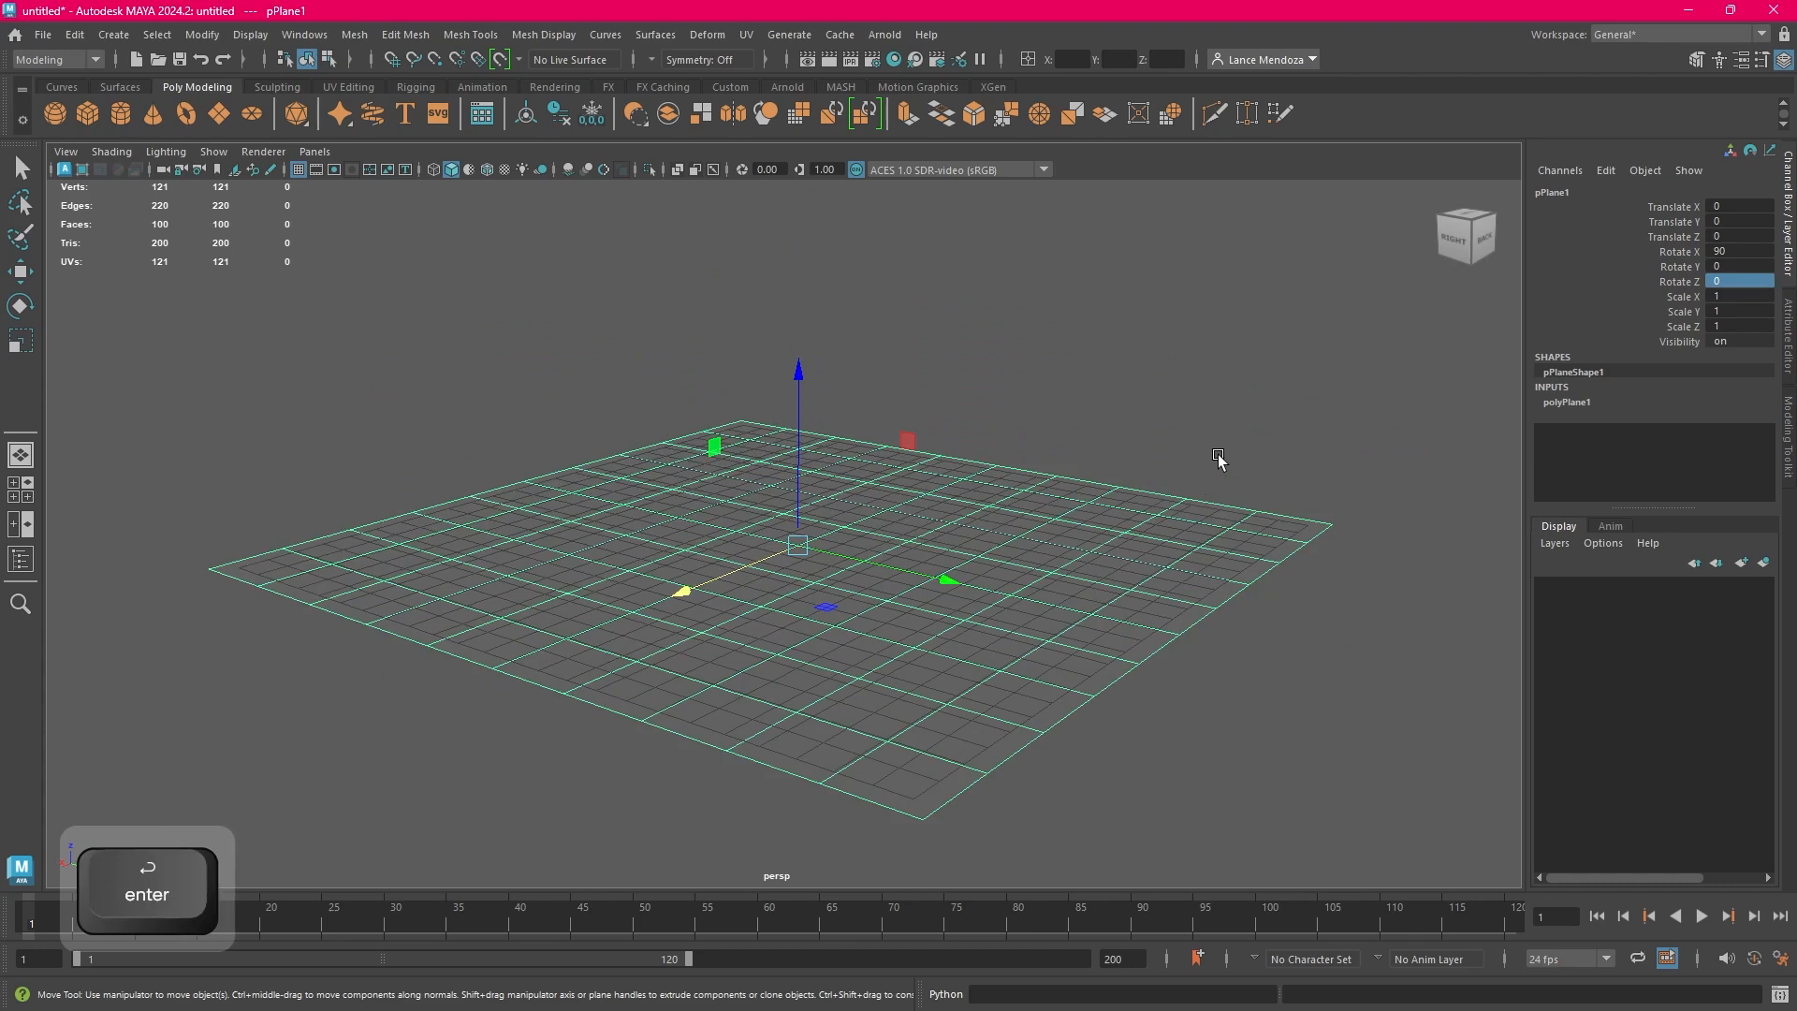
click(1217, 454)
click(859, 620)
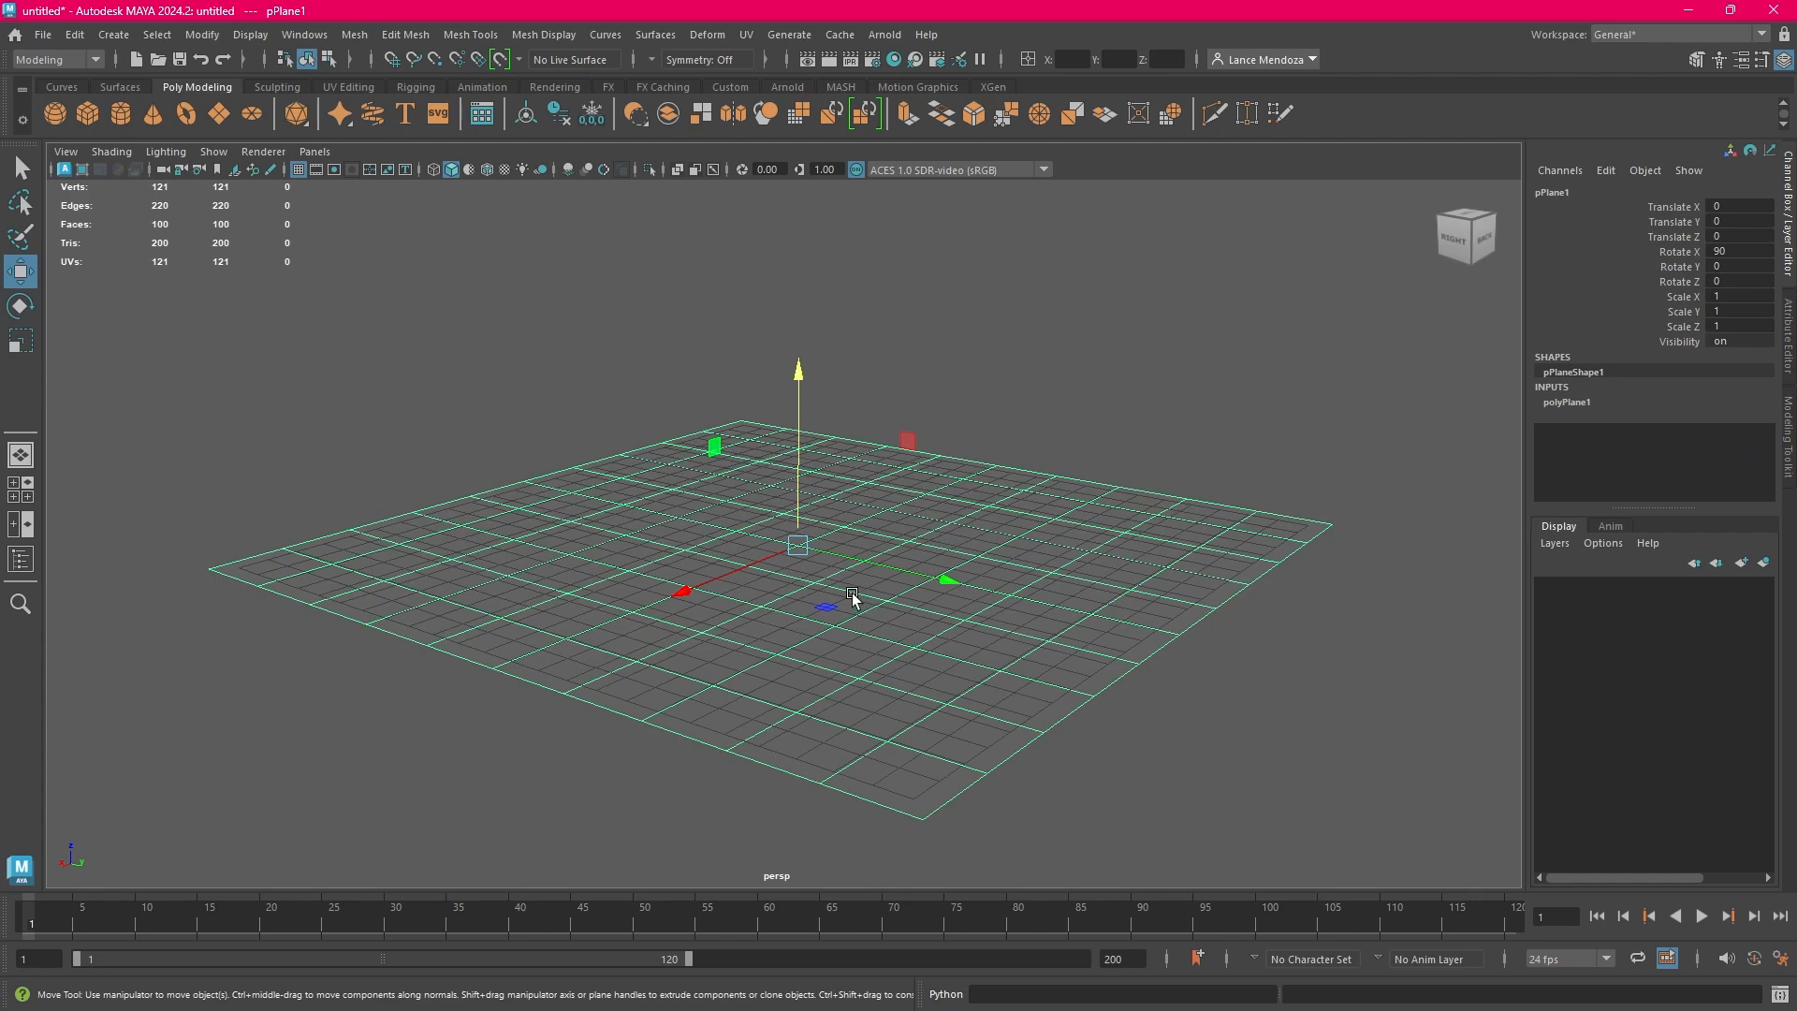
click(1146, 468)
click(991, 547)
click(1191, 444)
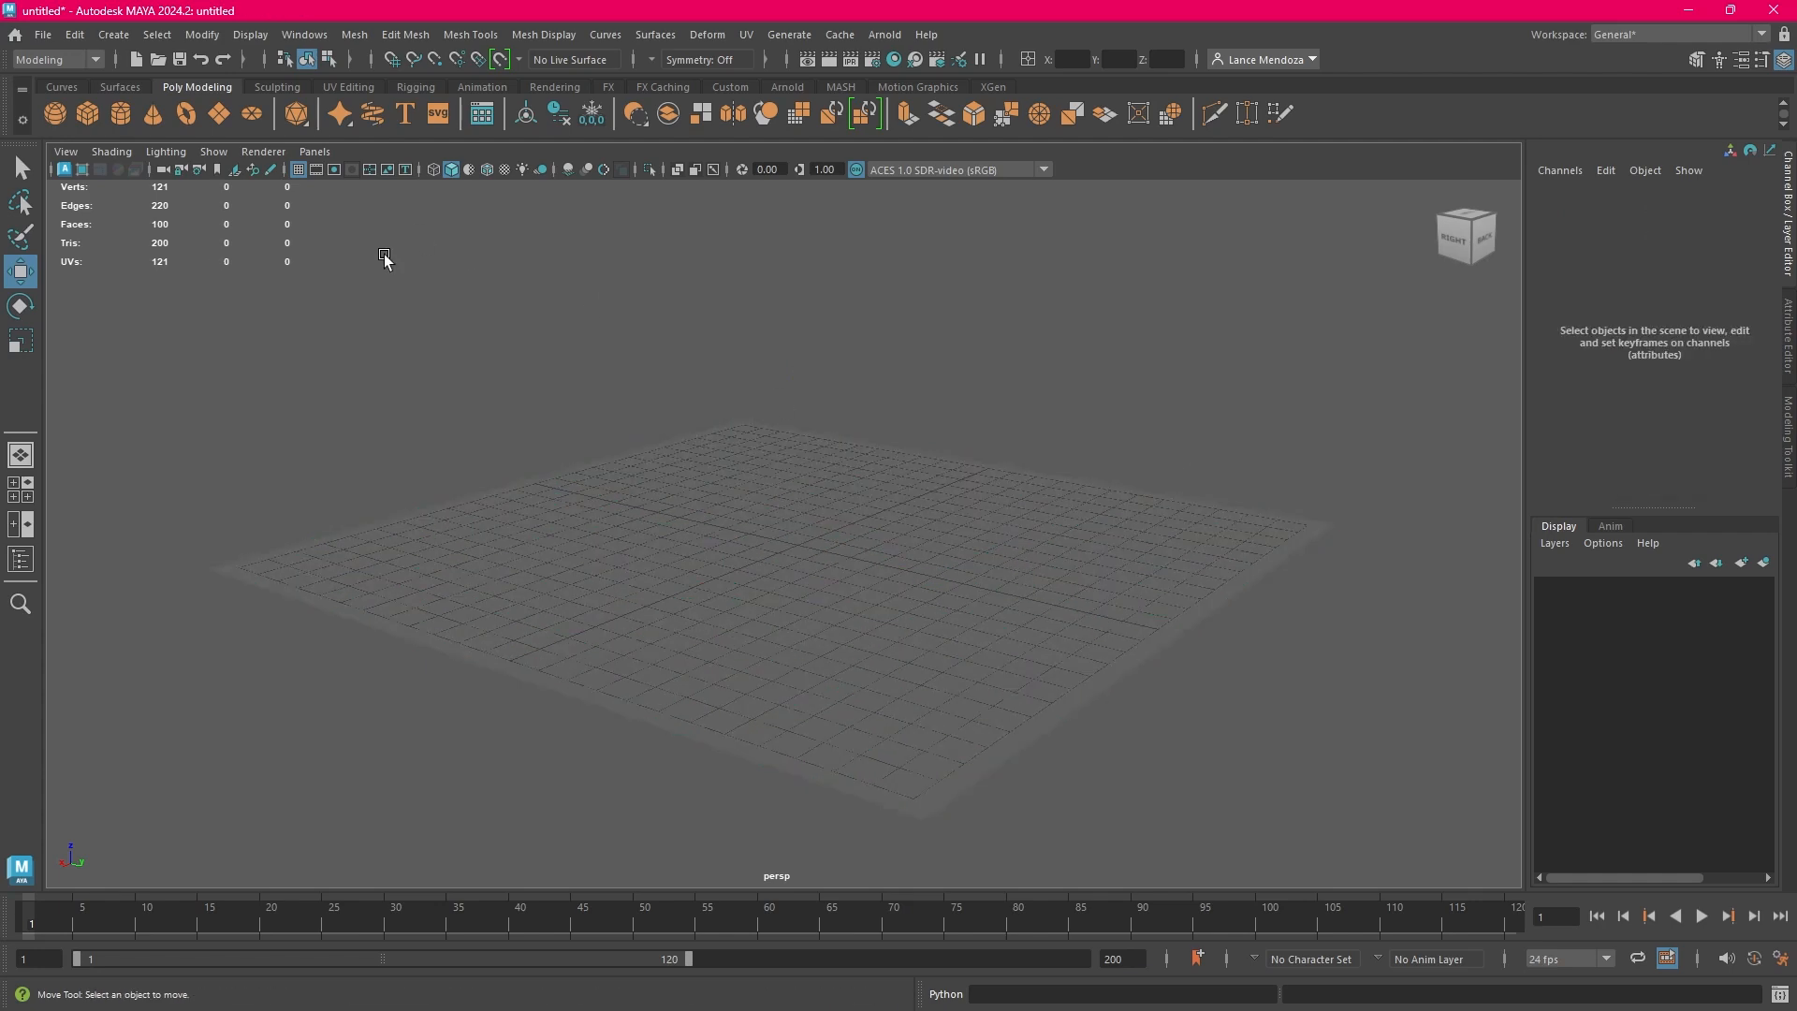
Start a new empty scene without saving the changes to the untitled scene
click(45, 36)
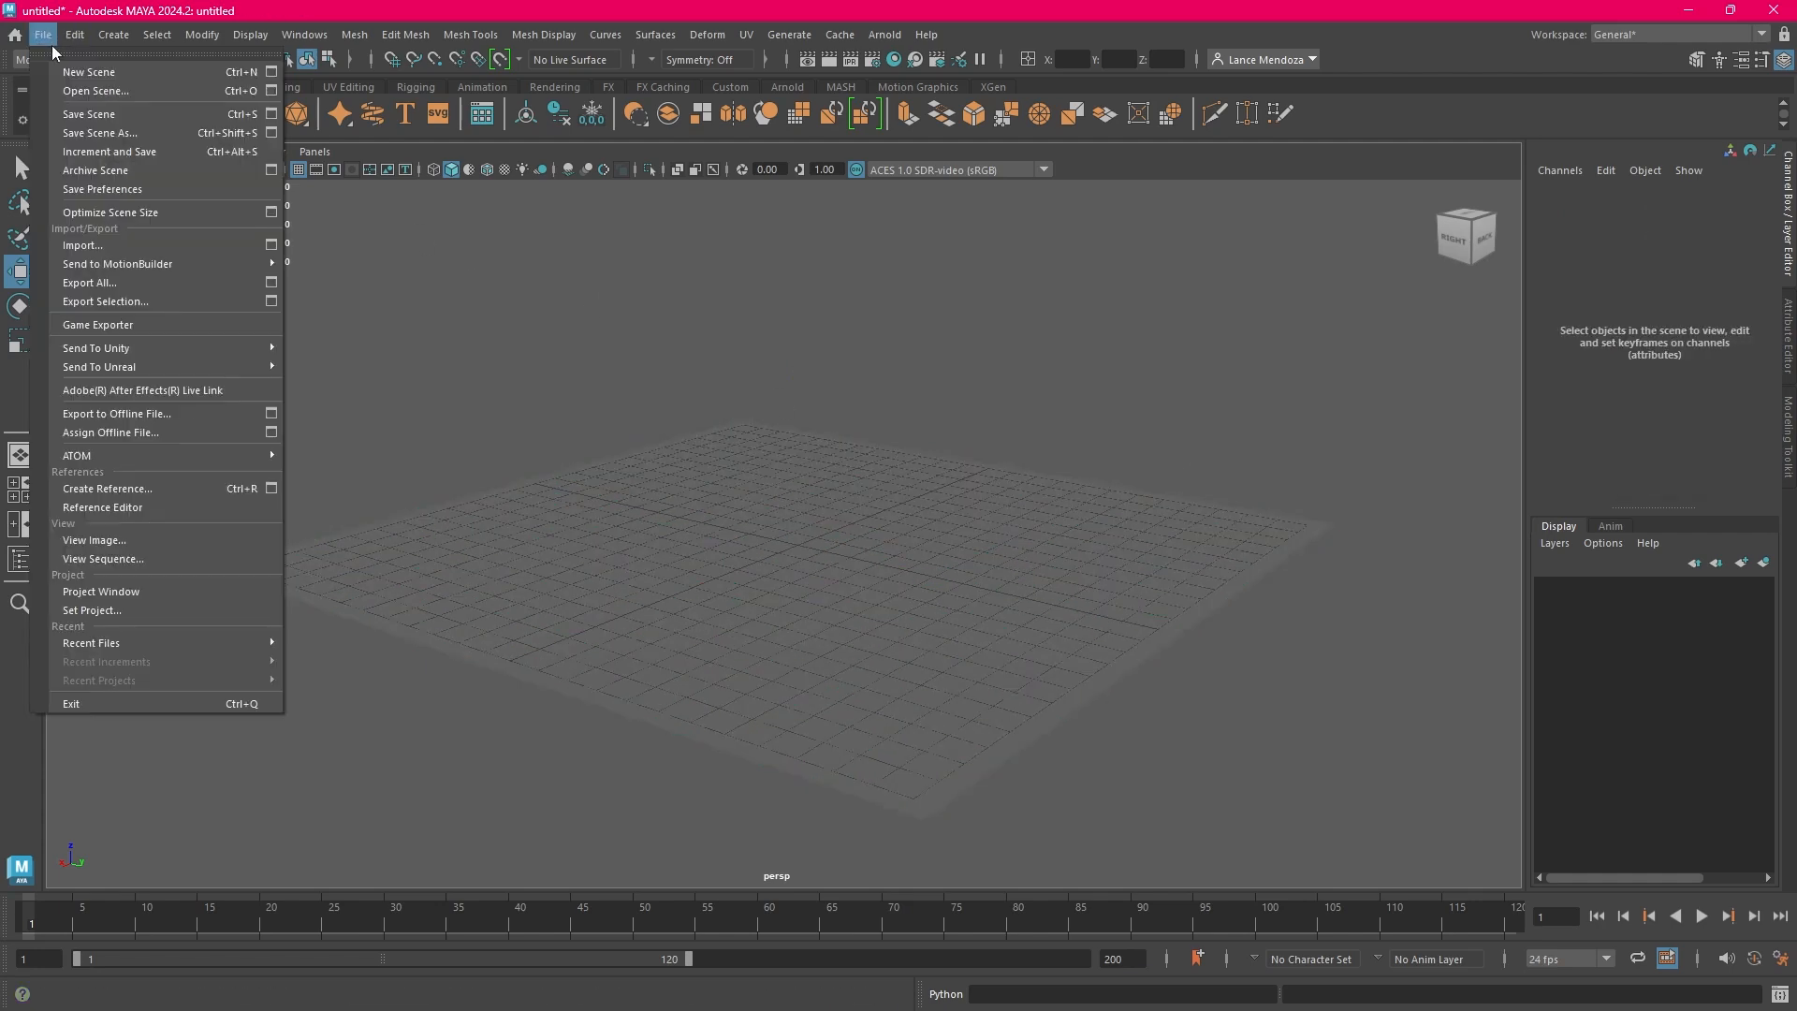
click(139, 75)
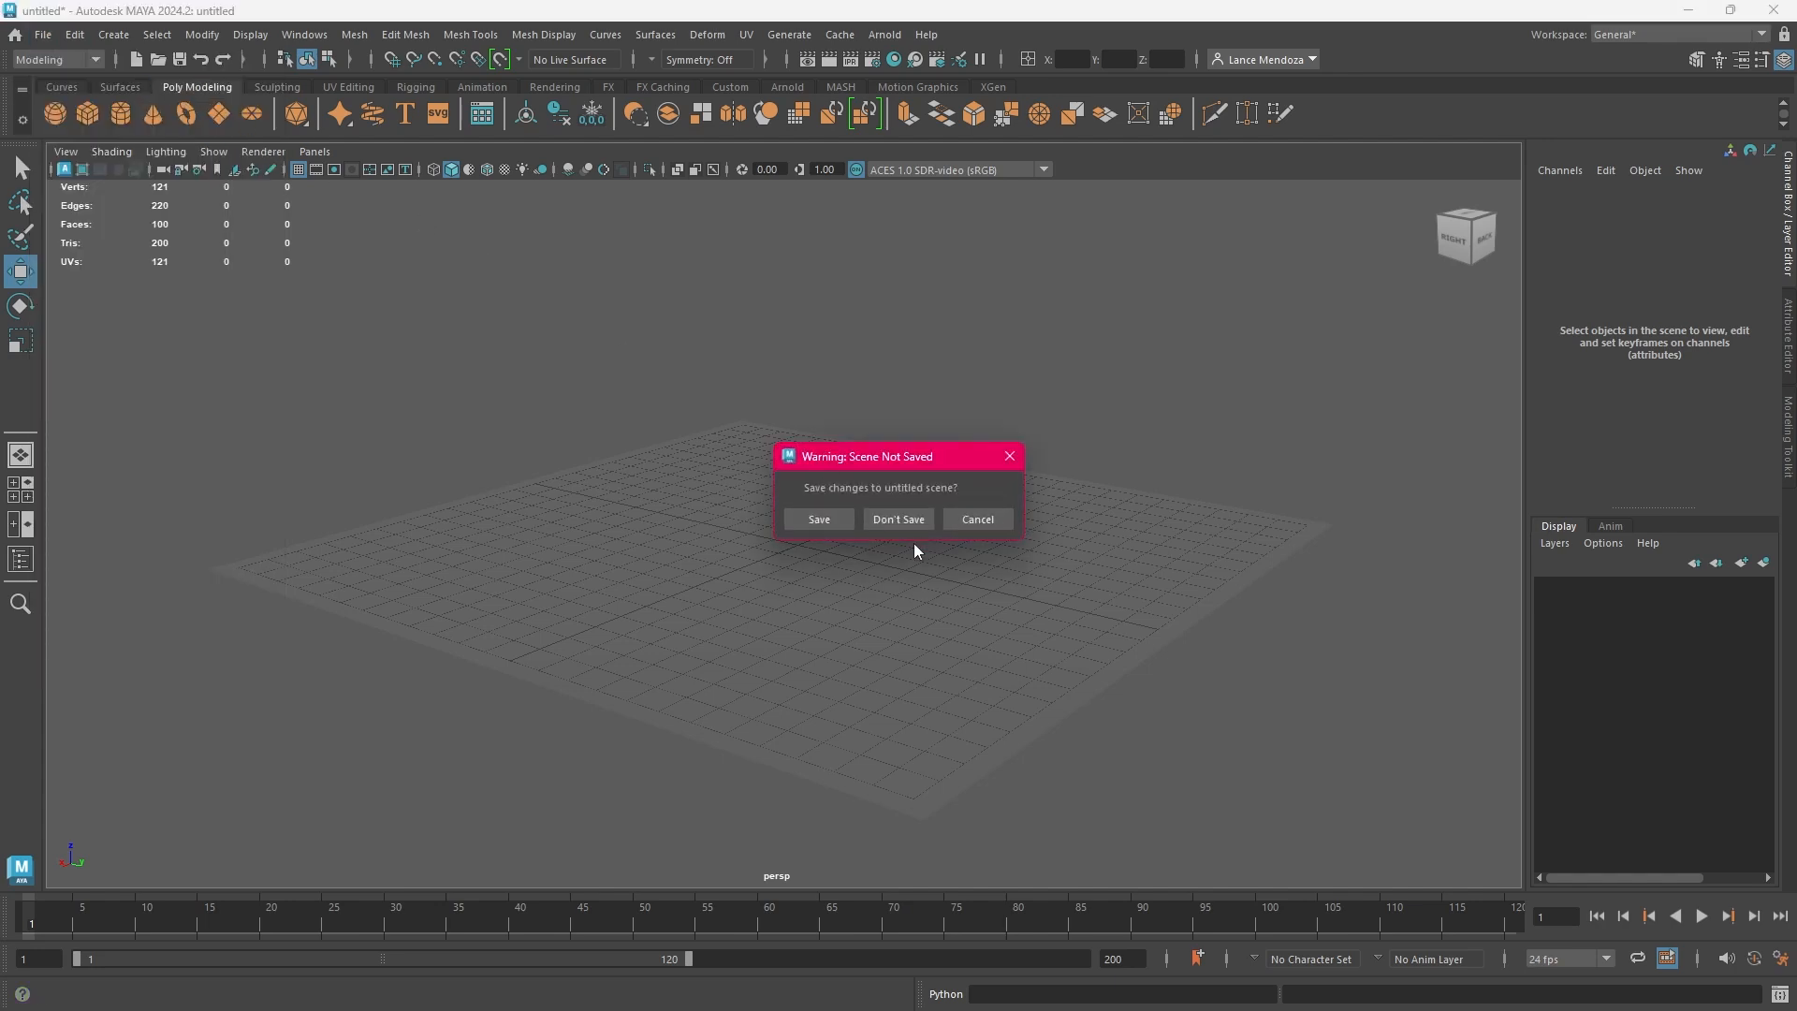
click(896, 520)
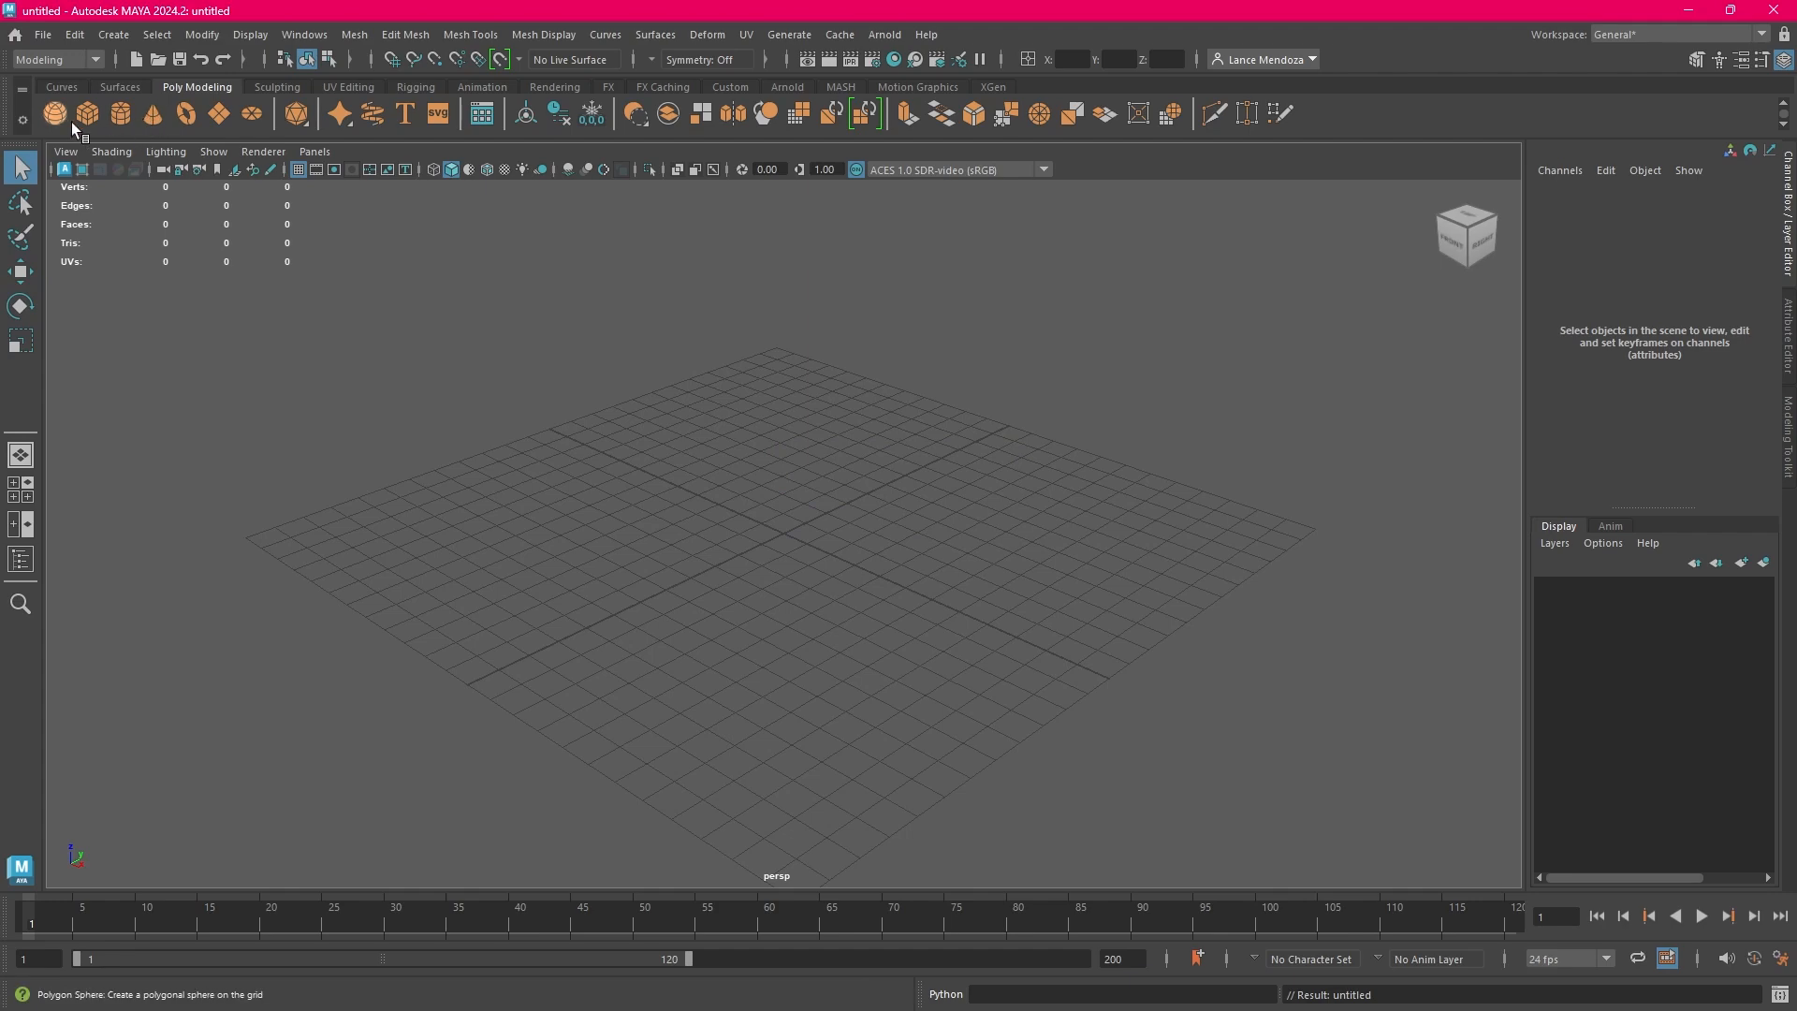
Create a polygon plane at the grid origin and keep it selected
click(225, 117)
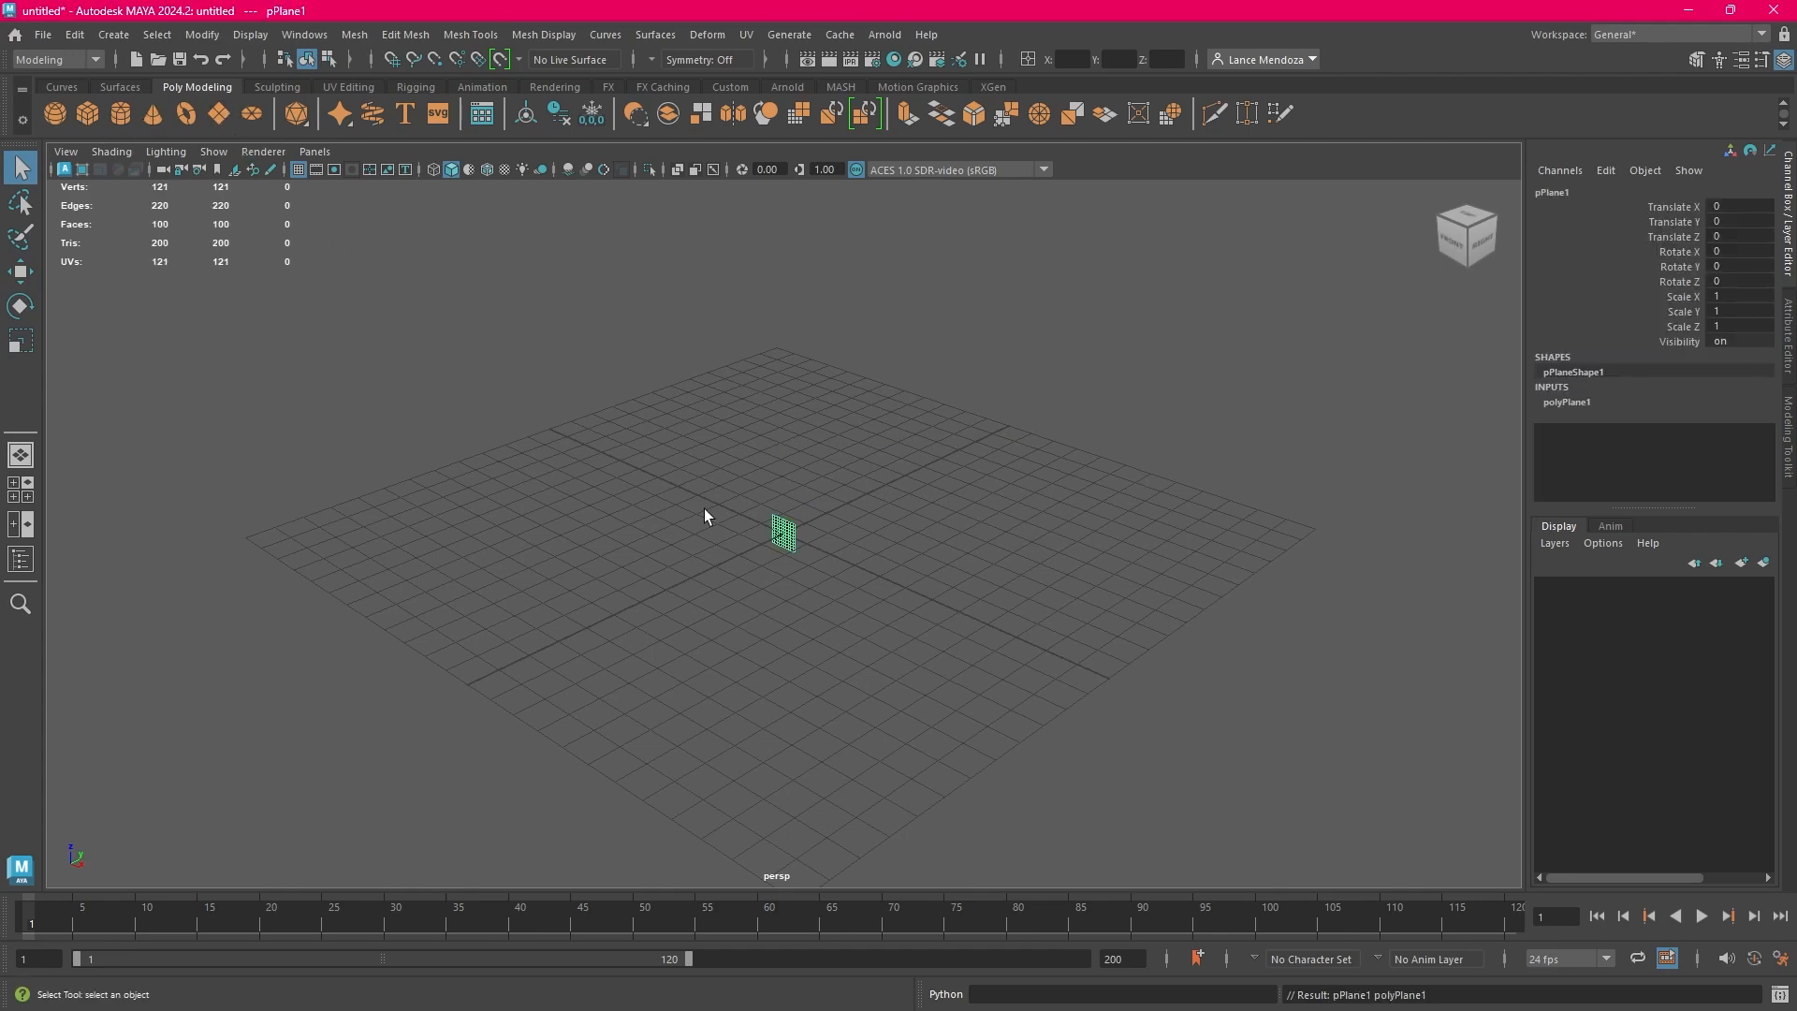
click(866, 536)
scroll(824, 542, up, 5)
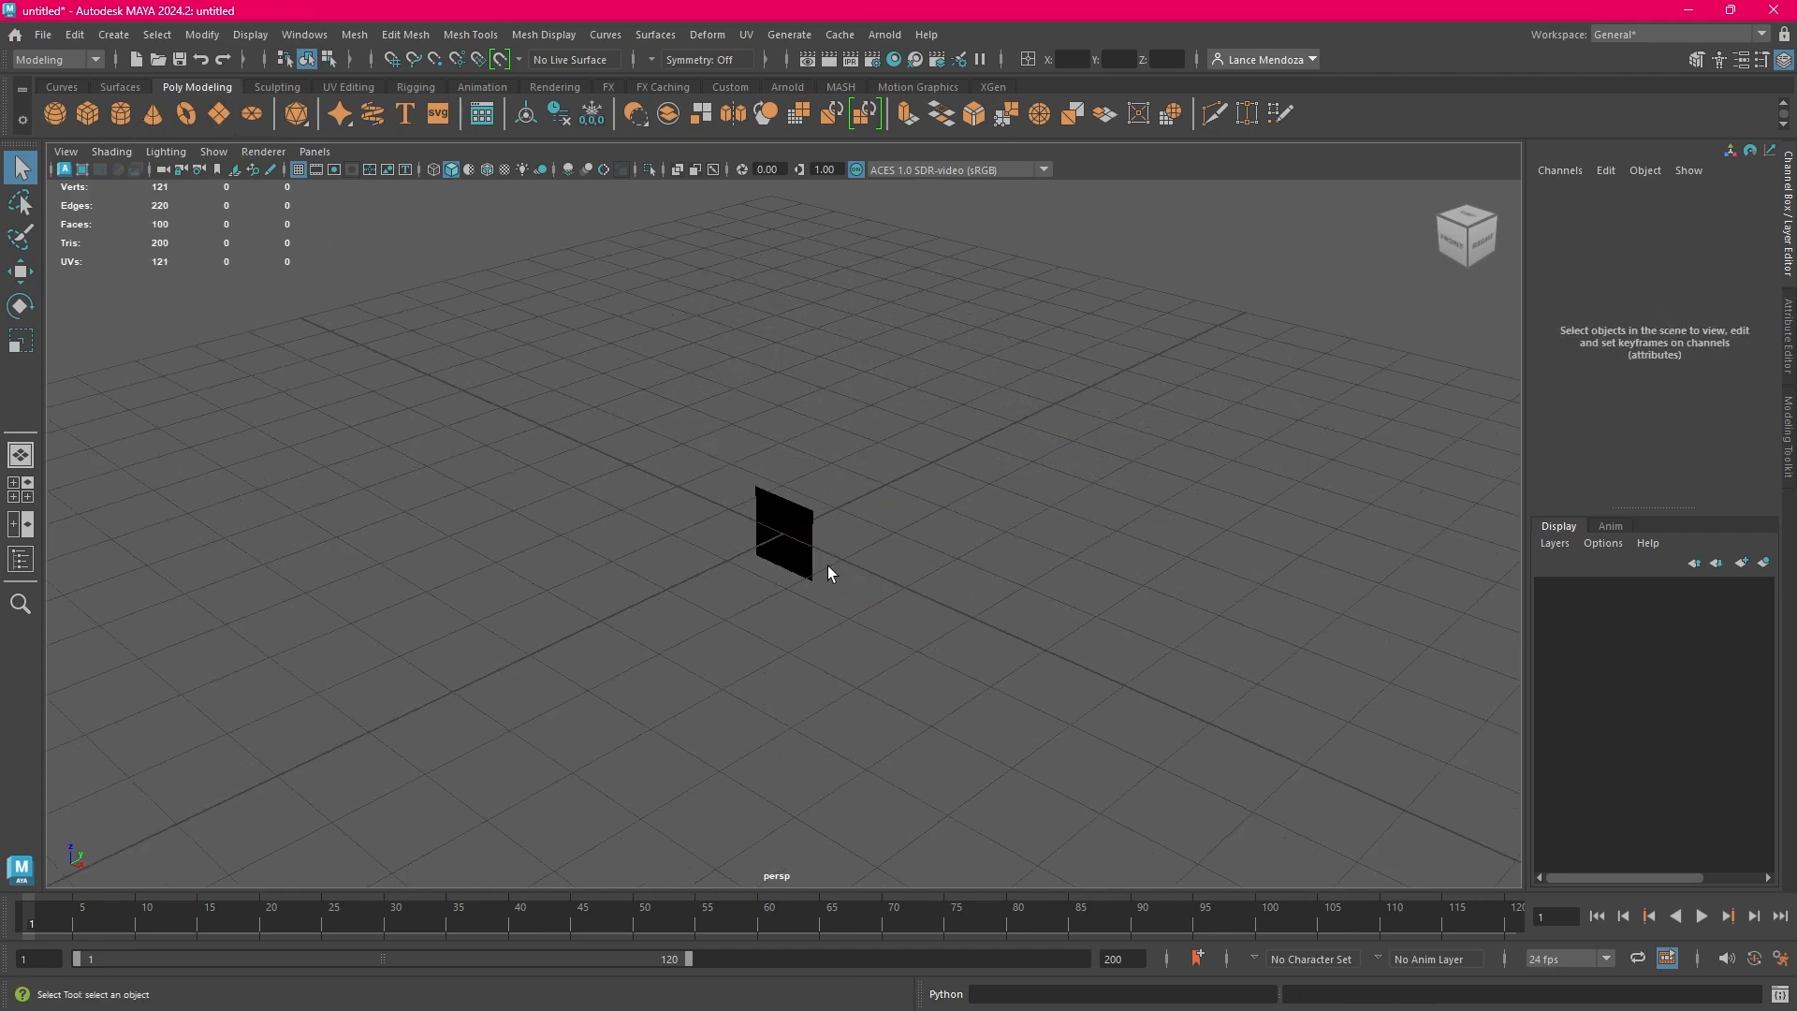
alt+drag(830, 567, 839, 571)
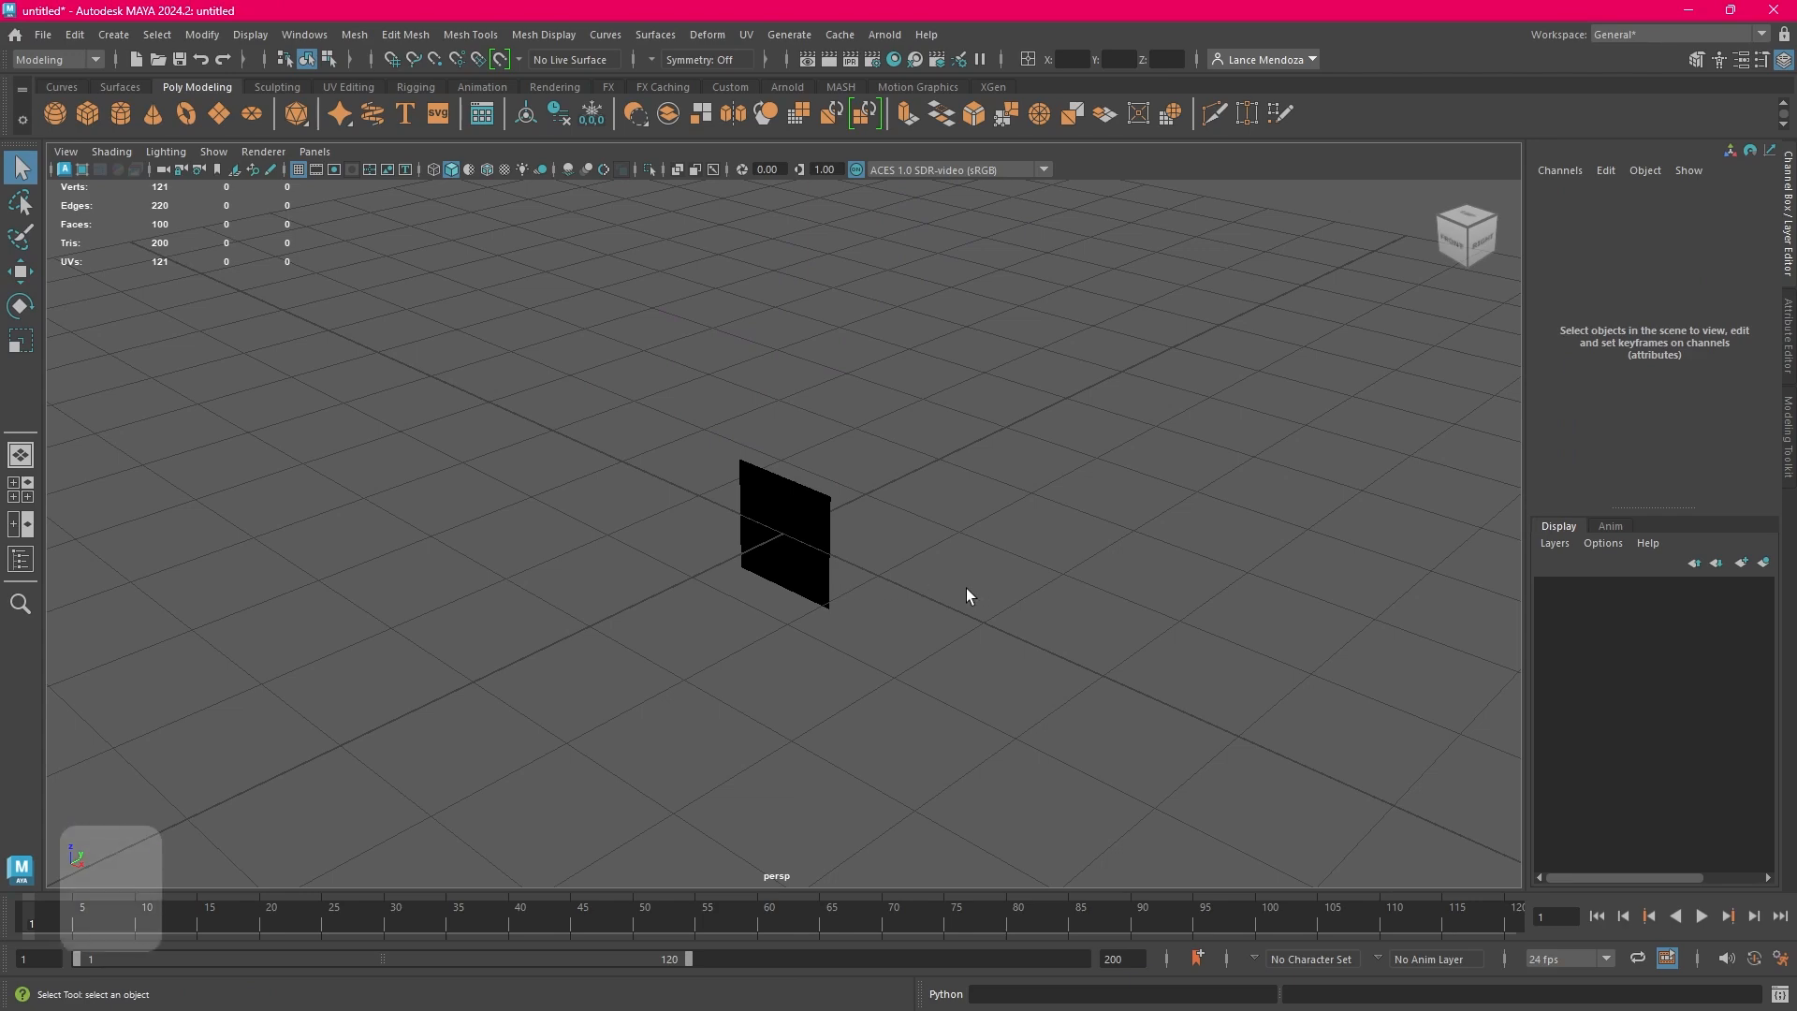
alt+drag(966, 589, 935, 565)
click(758, 537)
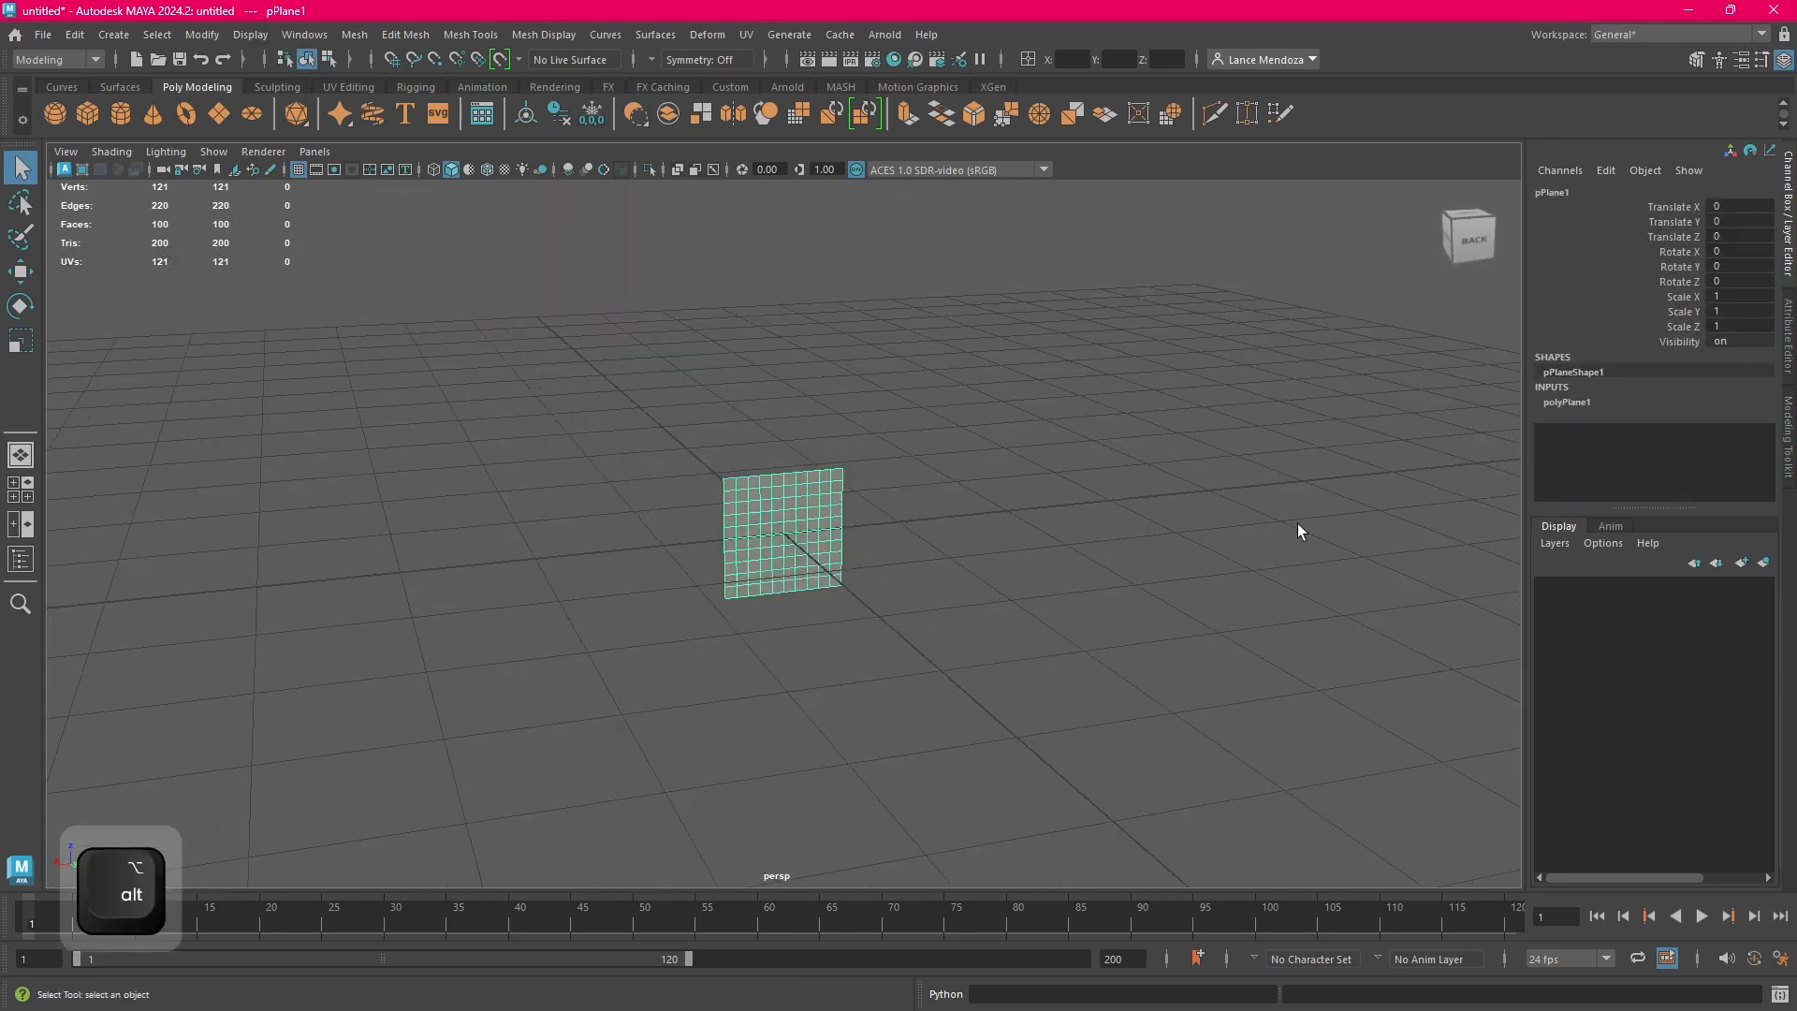
scroll(1071, 525, down, 6)
key(w)
key(r)
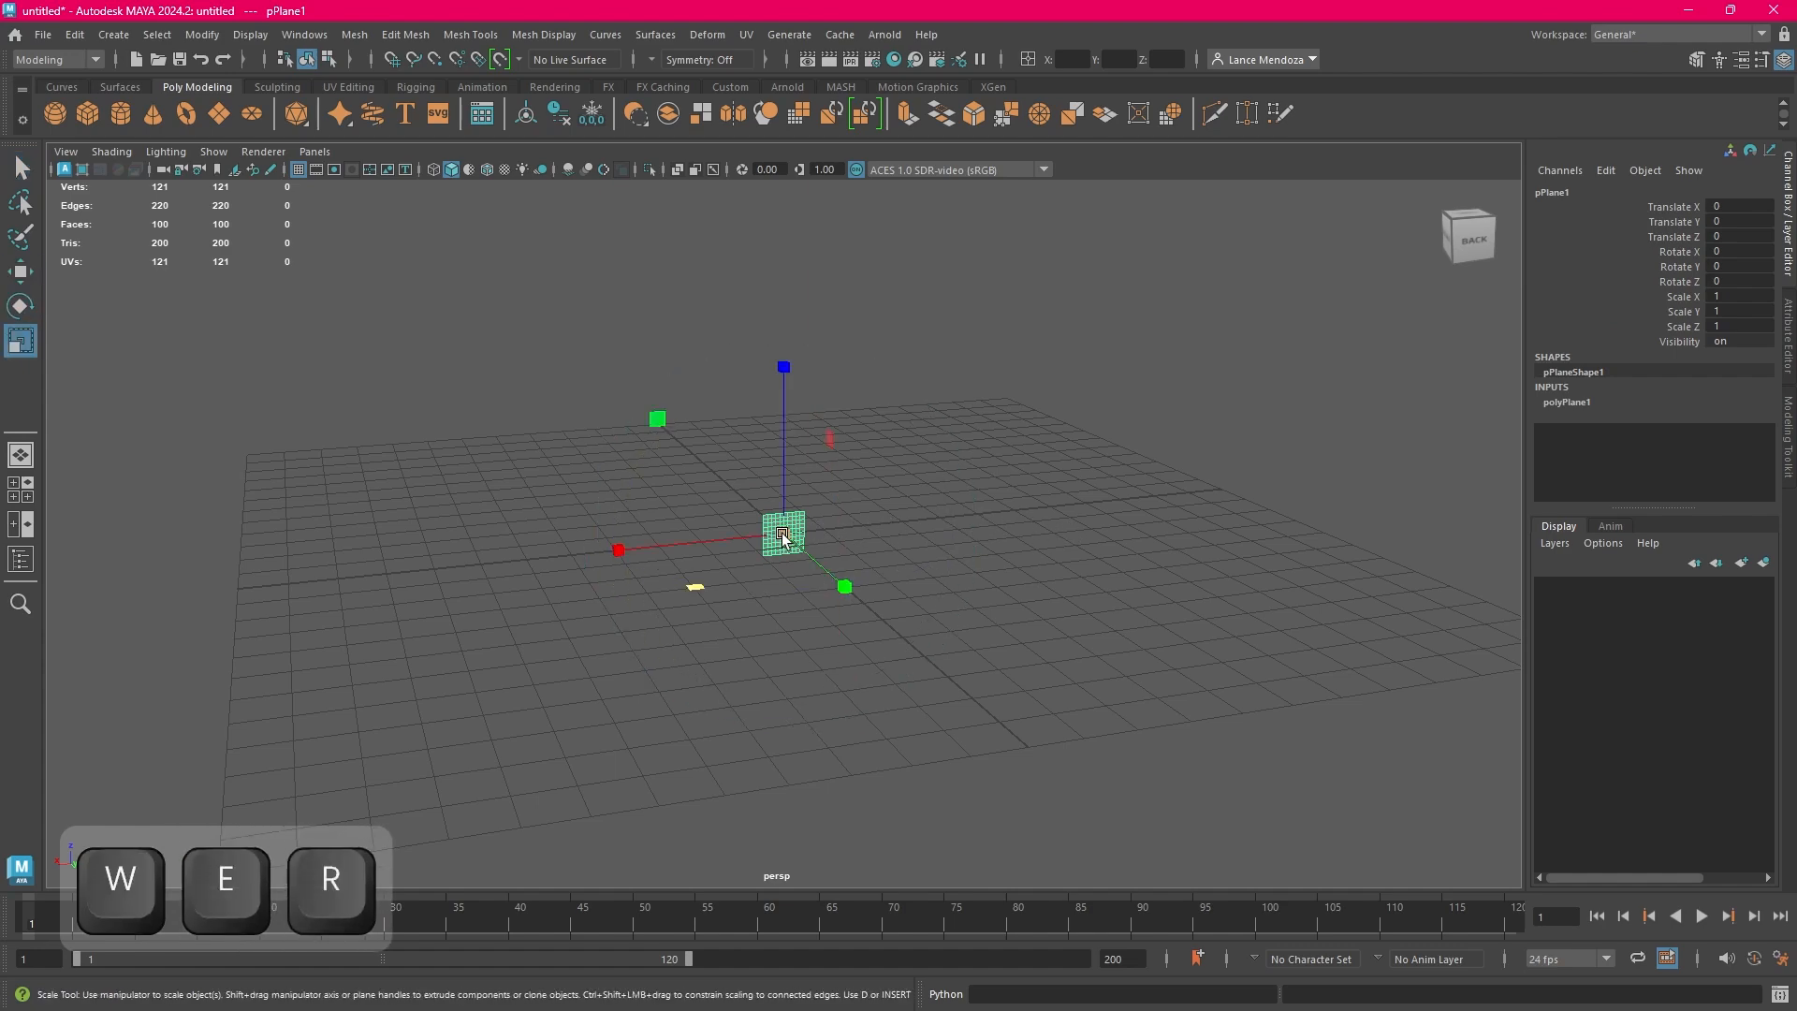
drag(782, 537, 792, 529)
key(ctrl+z)
Lay the plane flat on the ground grid by setting its Rotate X to 90
key(e)
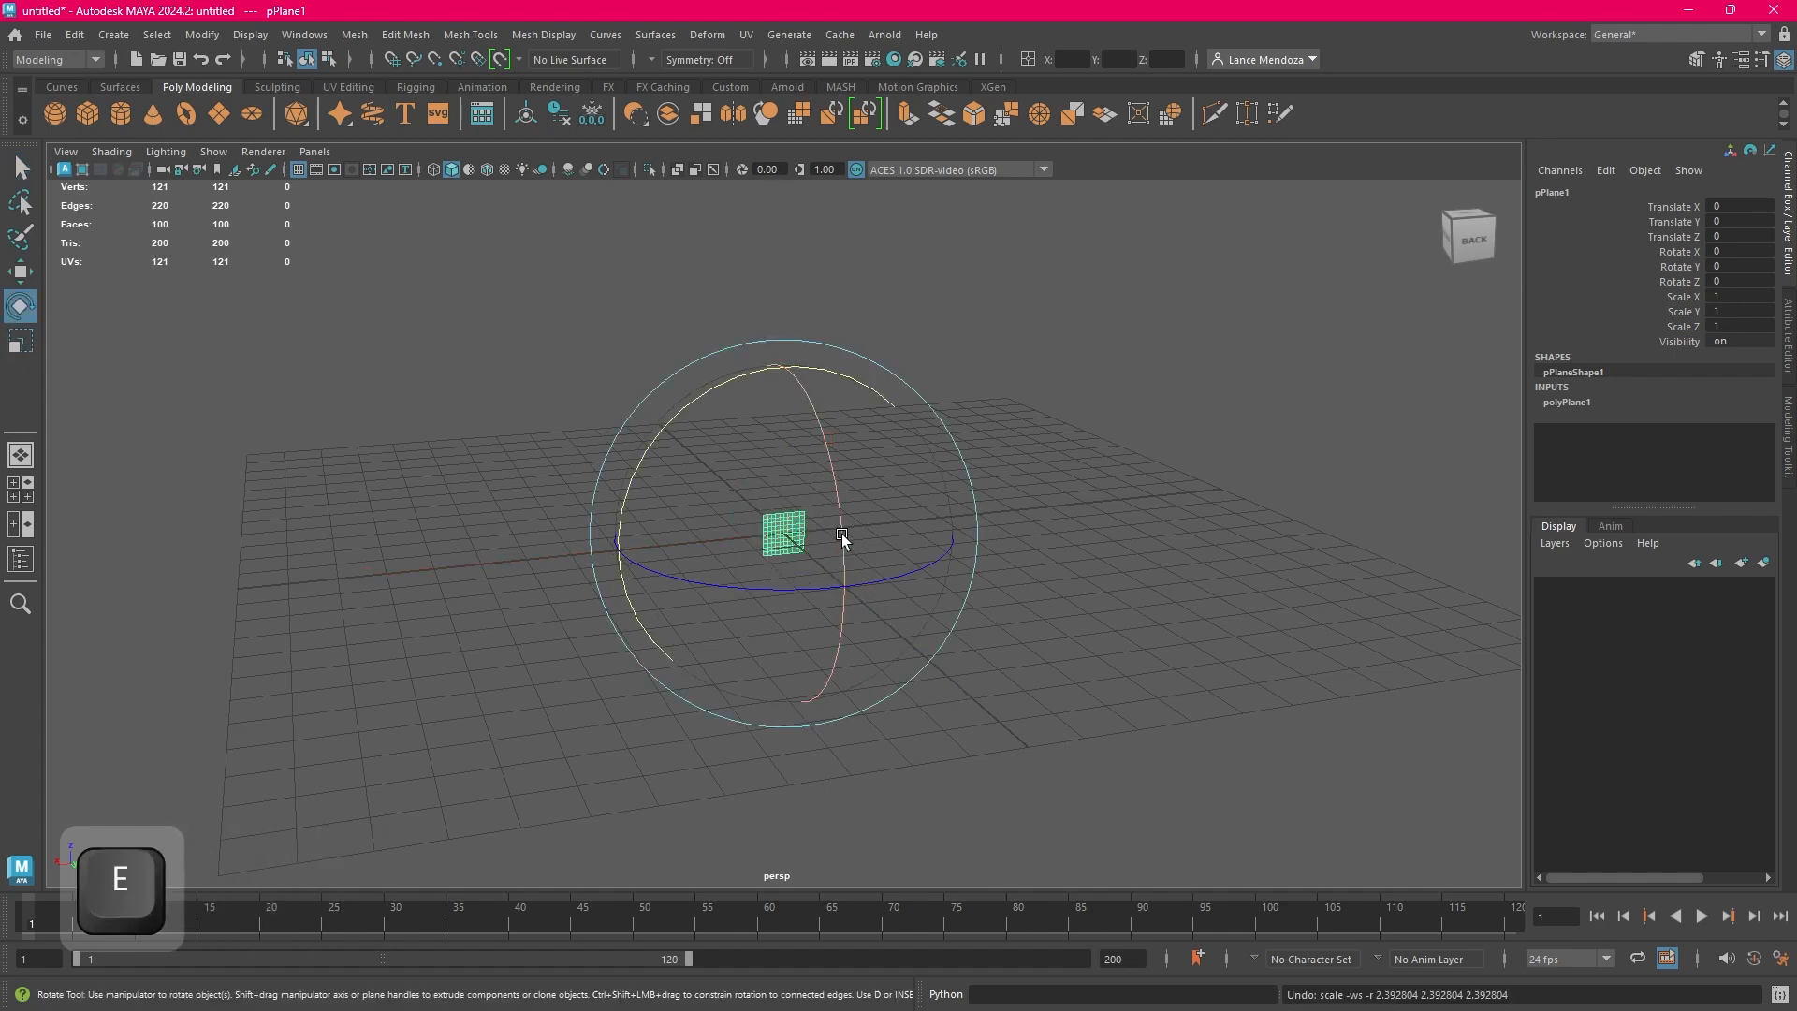
alt+drag(994, 546, 1010, 353)
click(1748, 251)
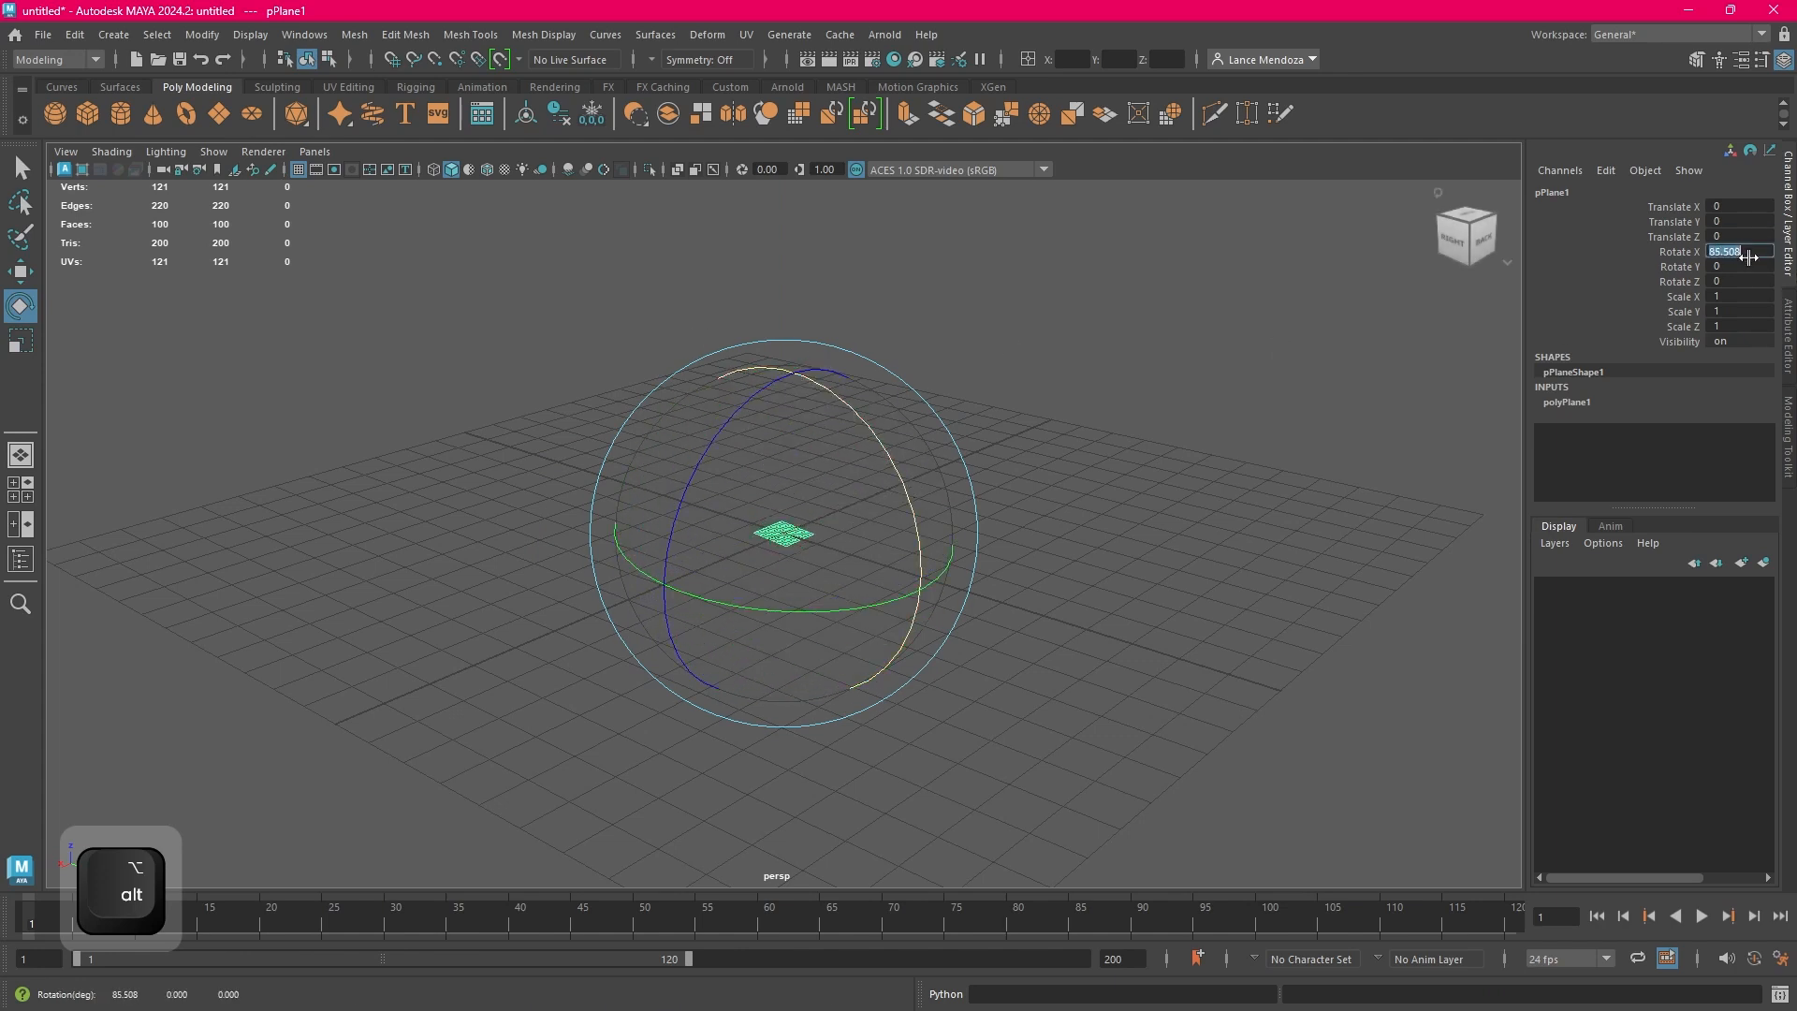
text(90)
key(Return)
Scale the plane along both of its flat directions until it covers the whole ground grid, keeping it selected
key(w)
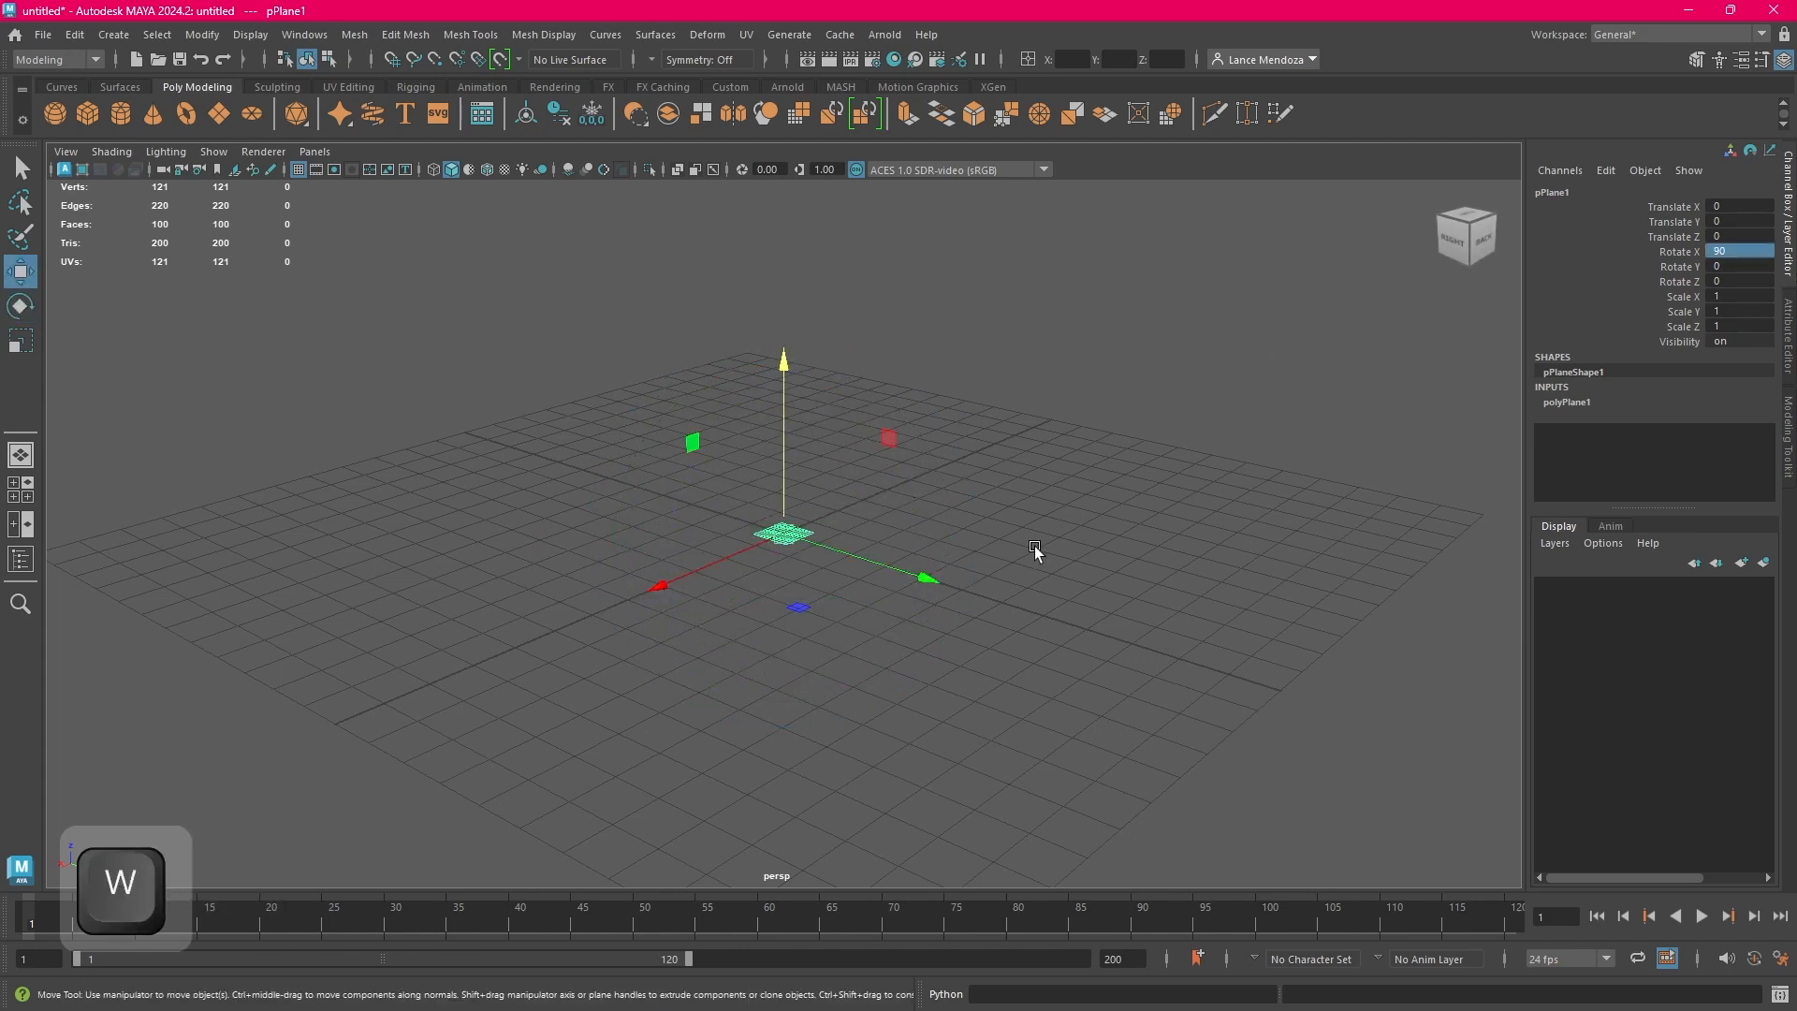
key(r)
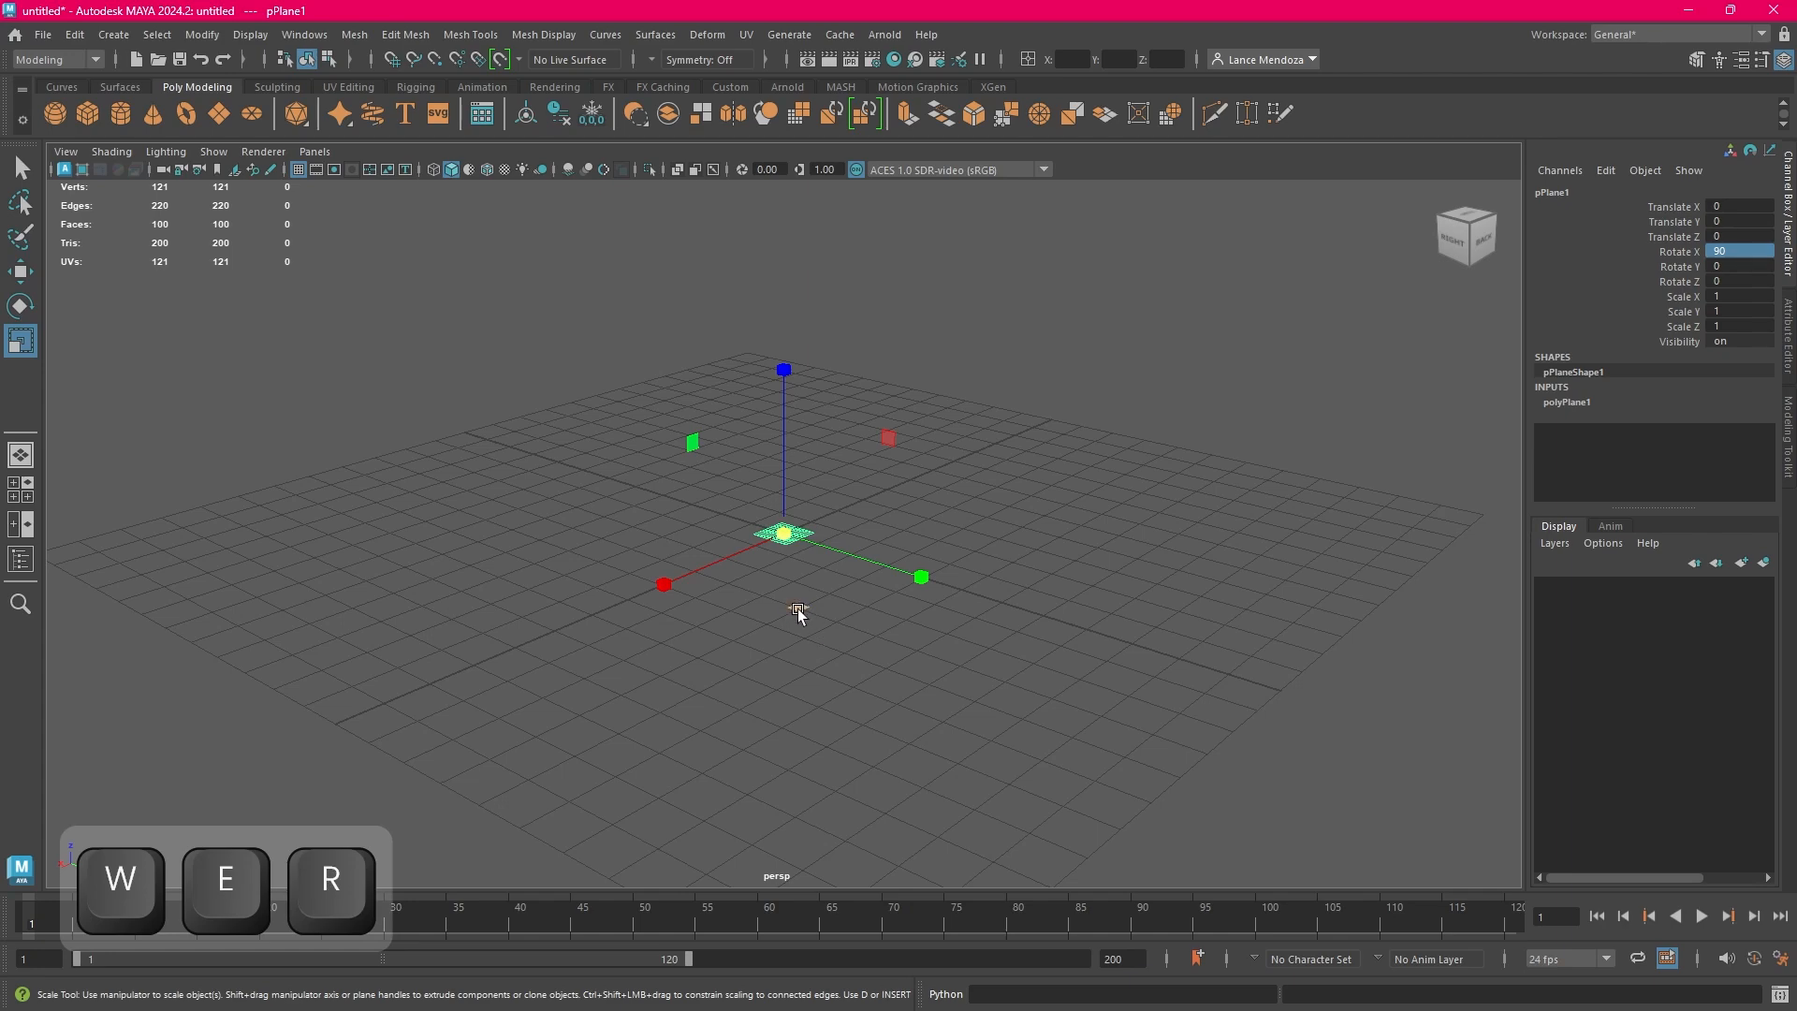
drag(797, 608, 1207, 701)
drag(812, 600, 1575, 688)
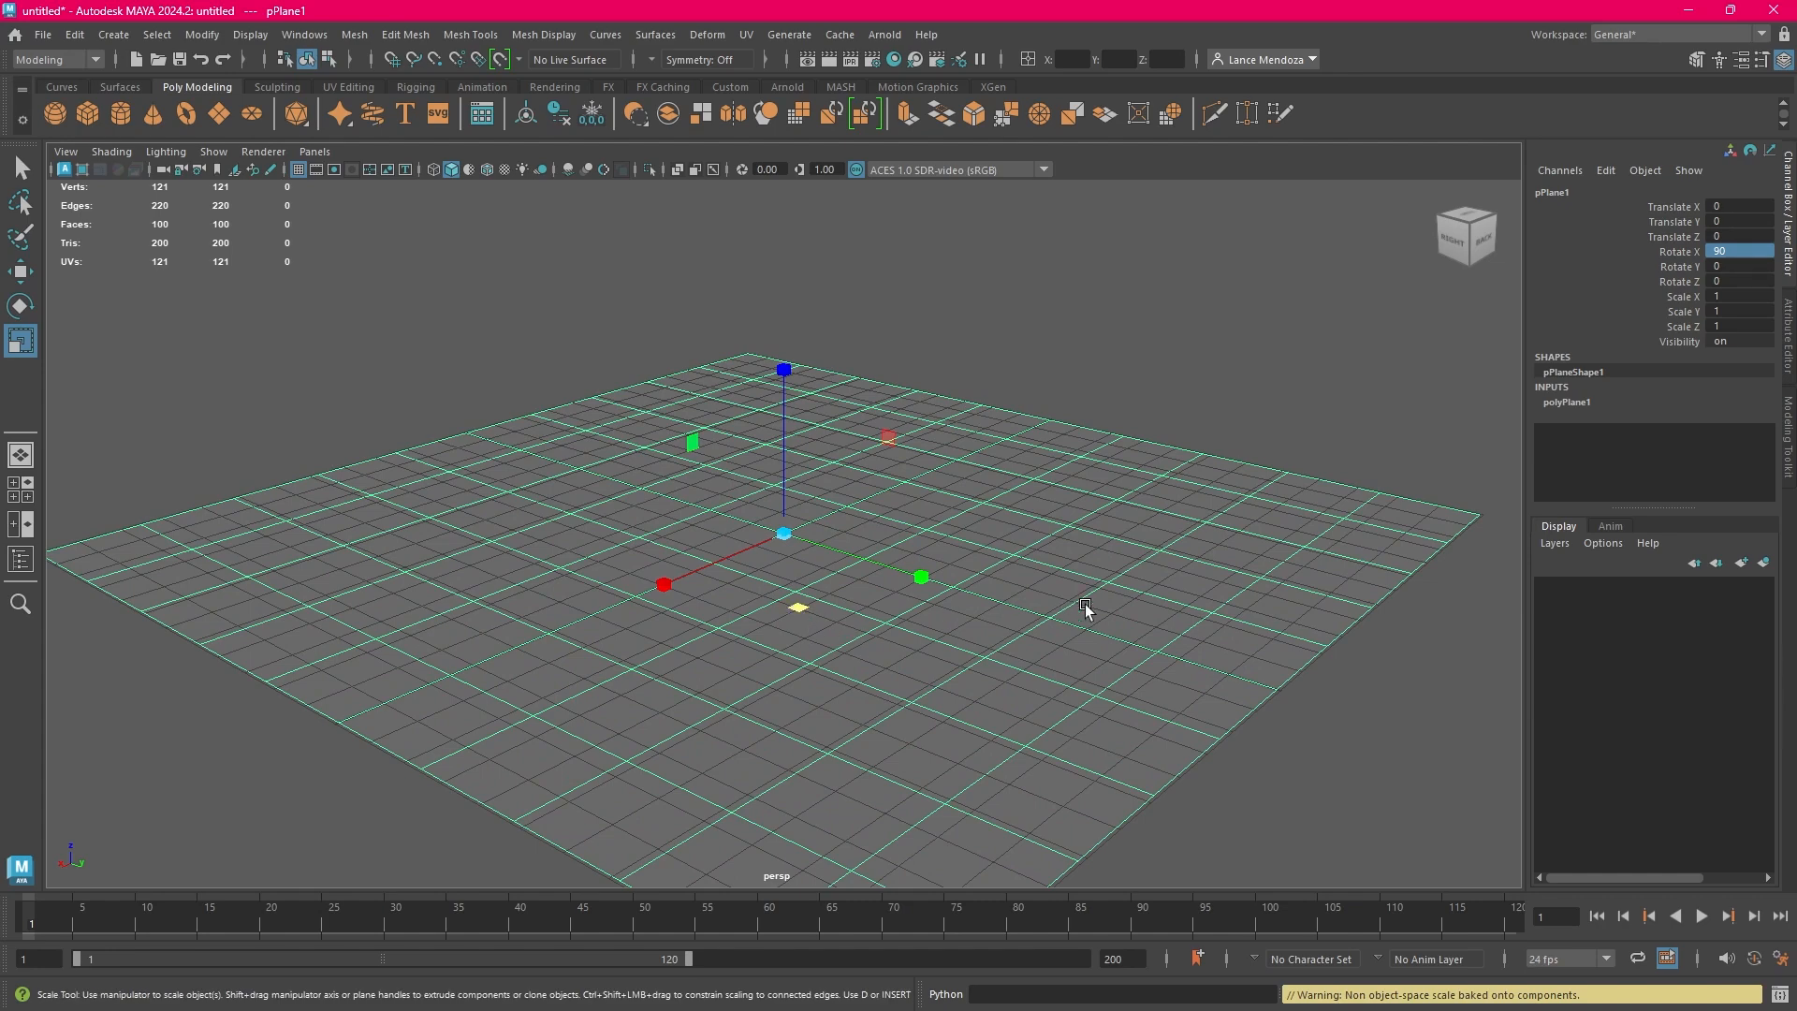
click(1514, 524)
click(1108, 546)
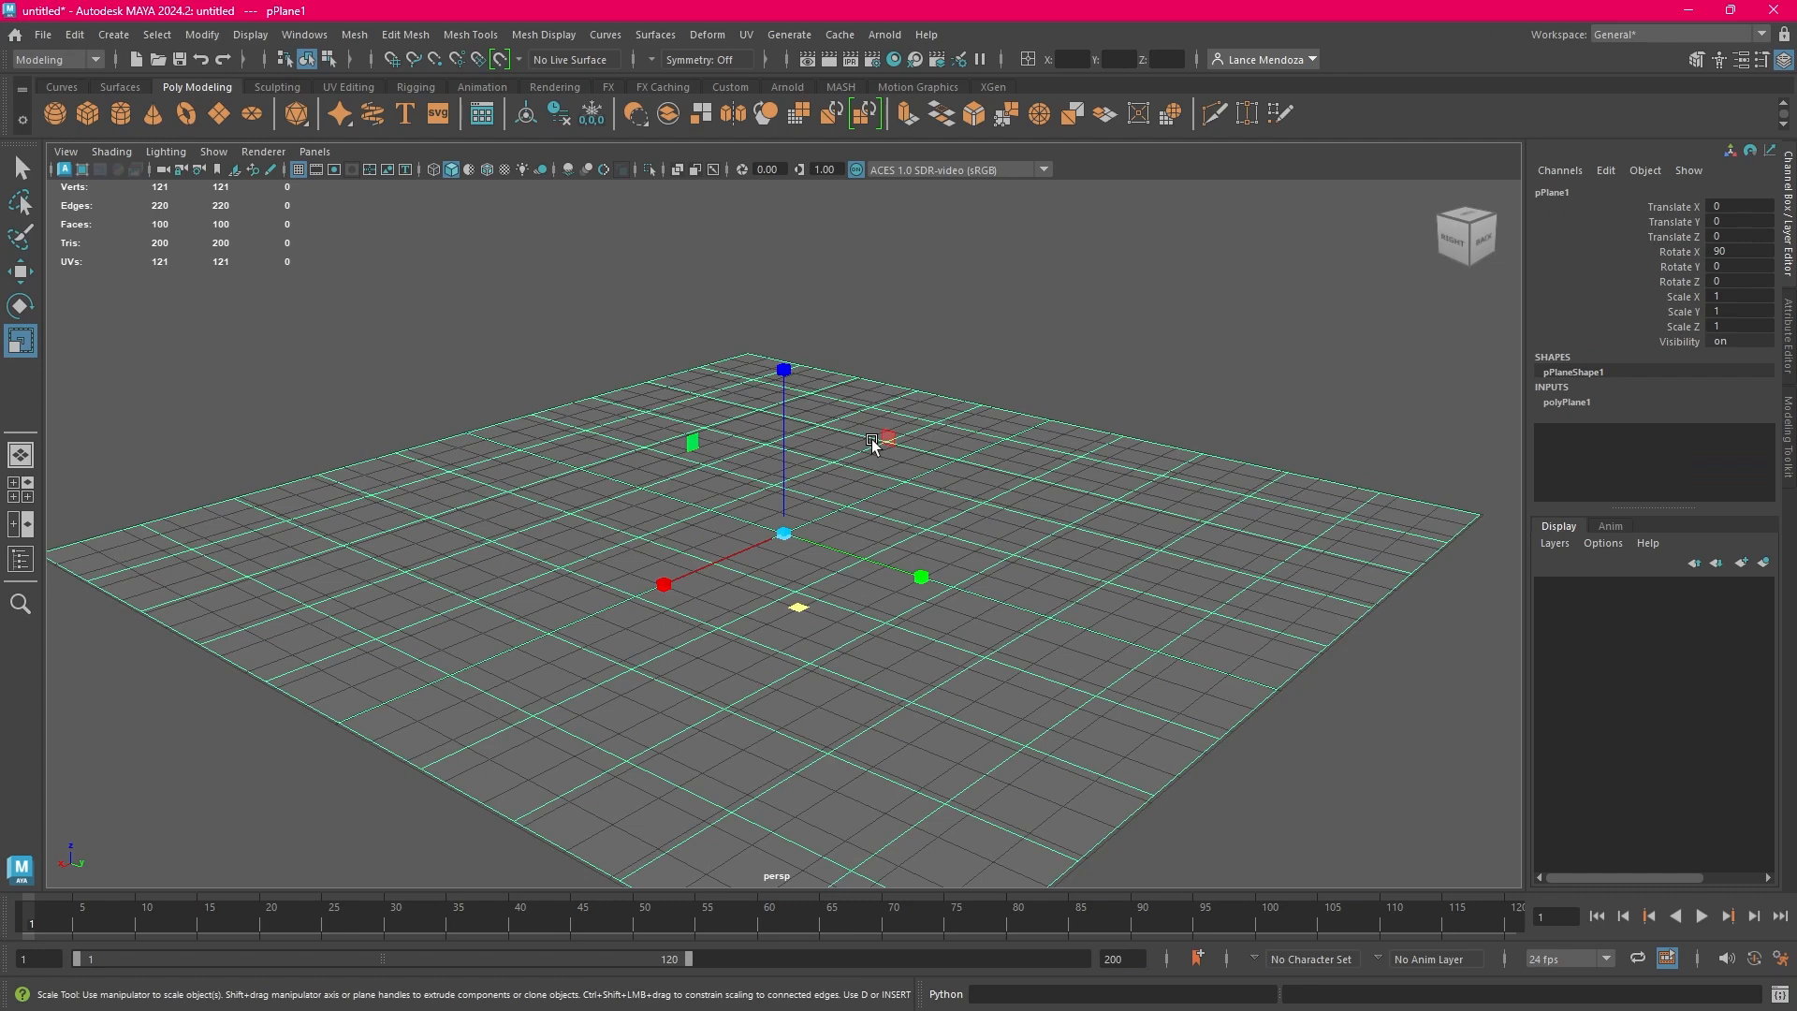
Save the scene to the desktop as a Maya Binary file named Building1
click(43, 34)
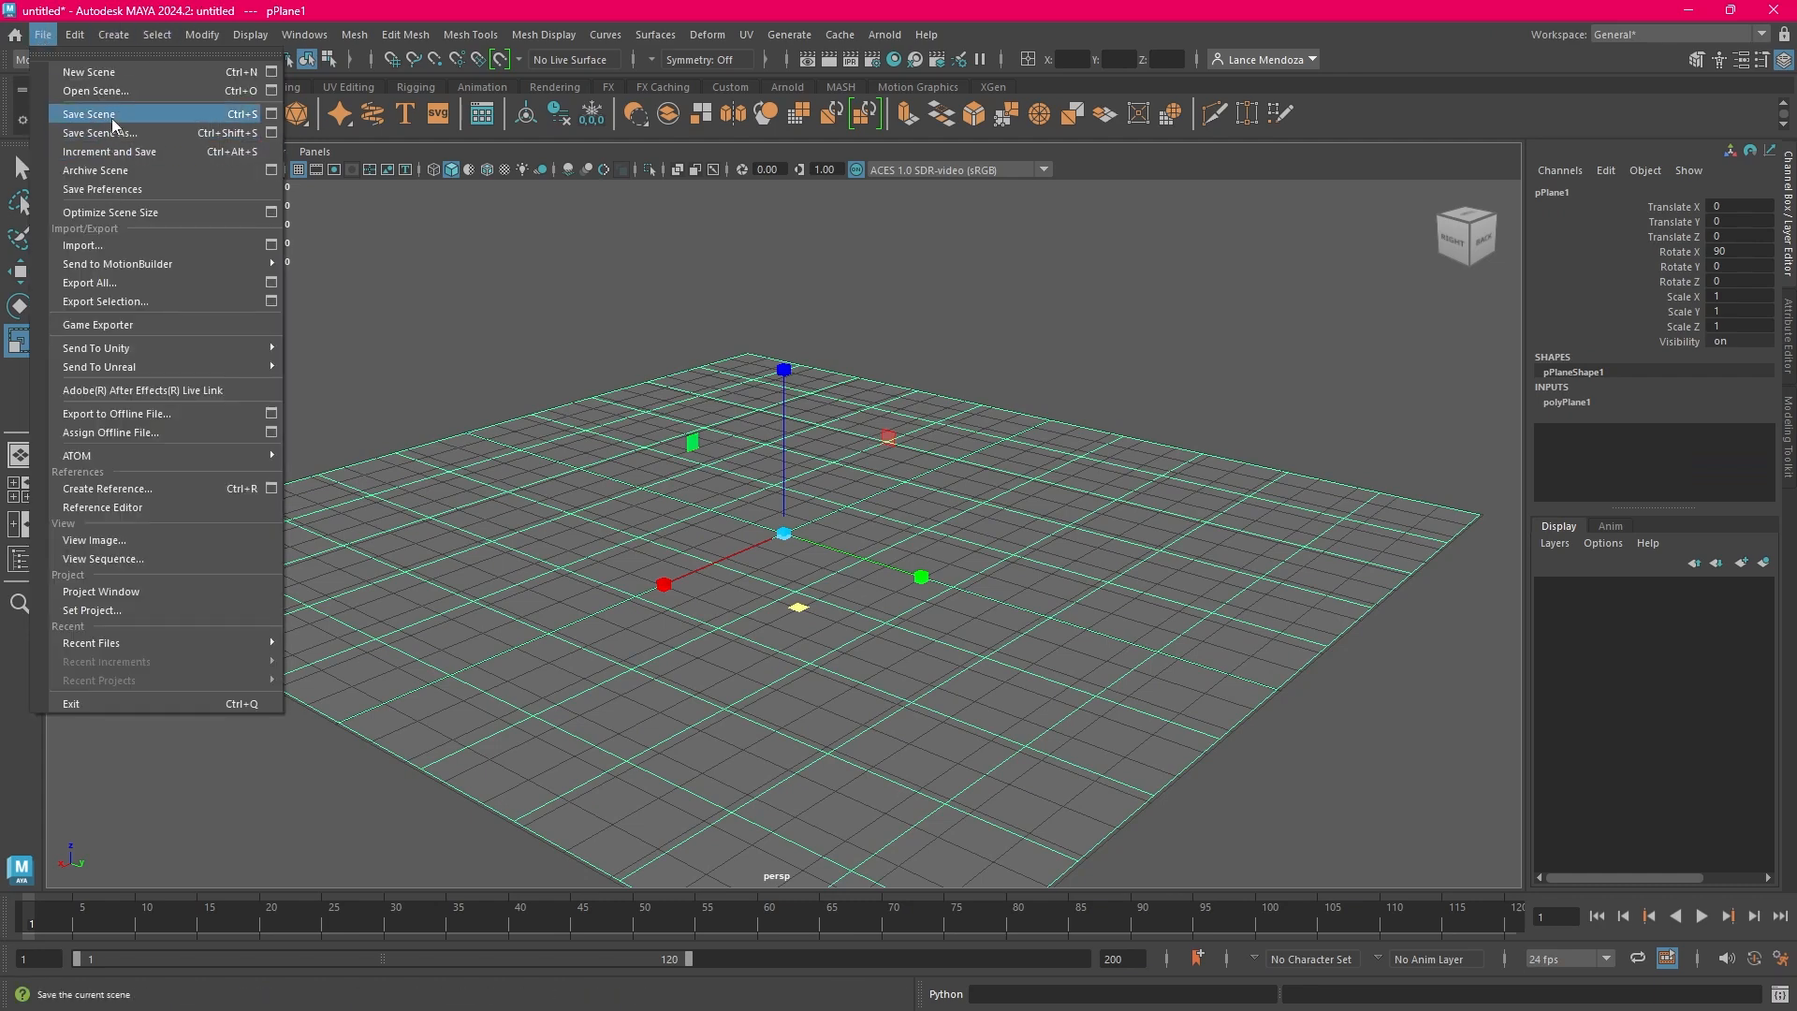
click(112, 119)
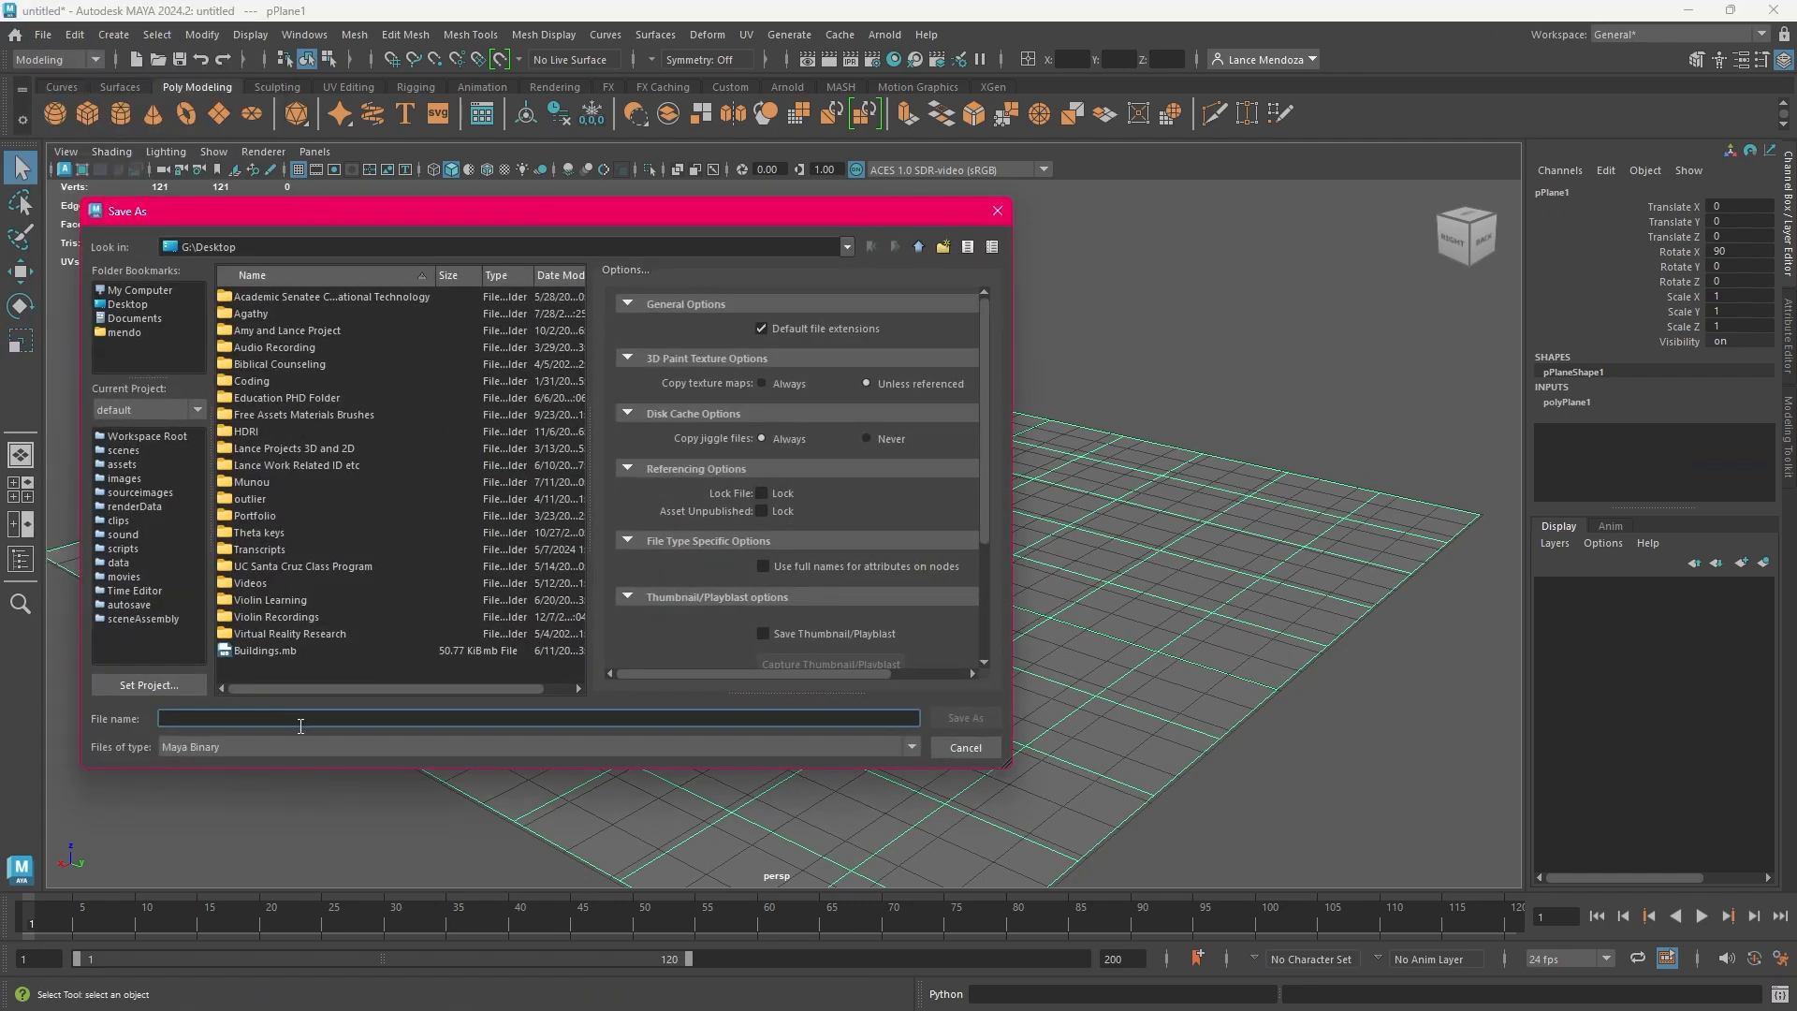
text(Building)
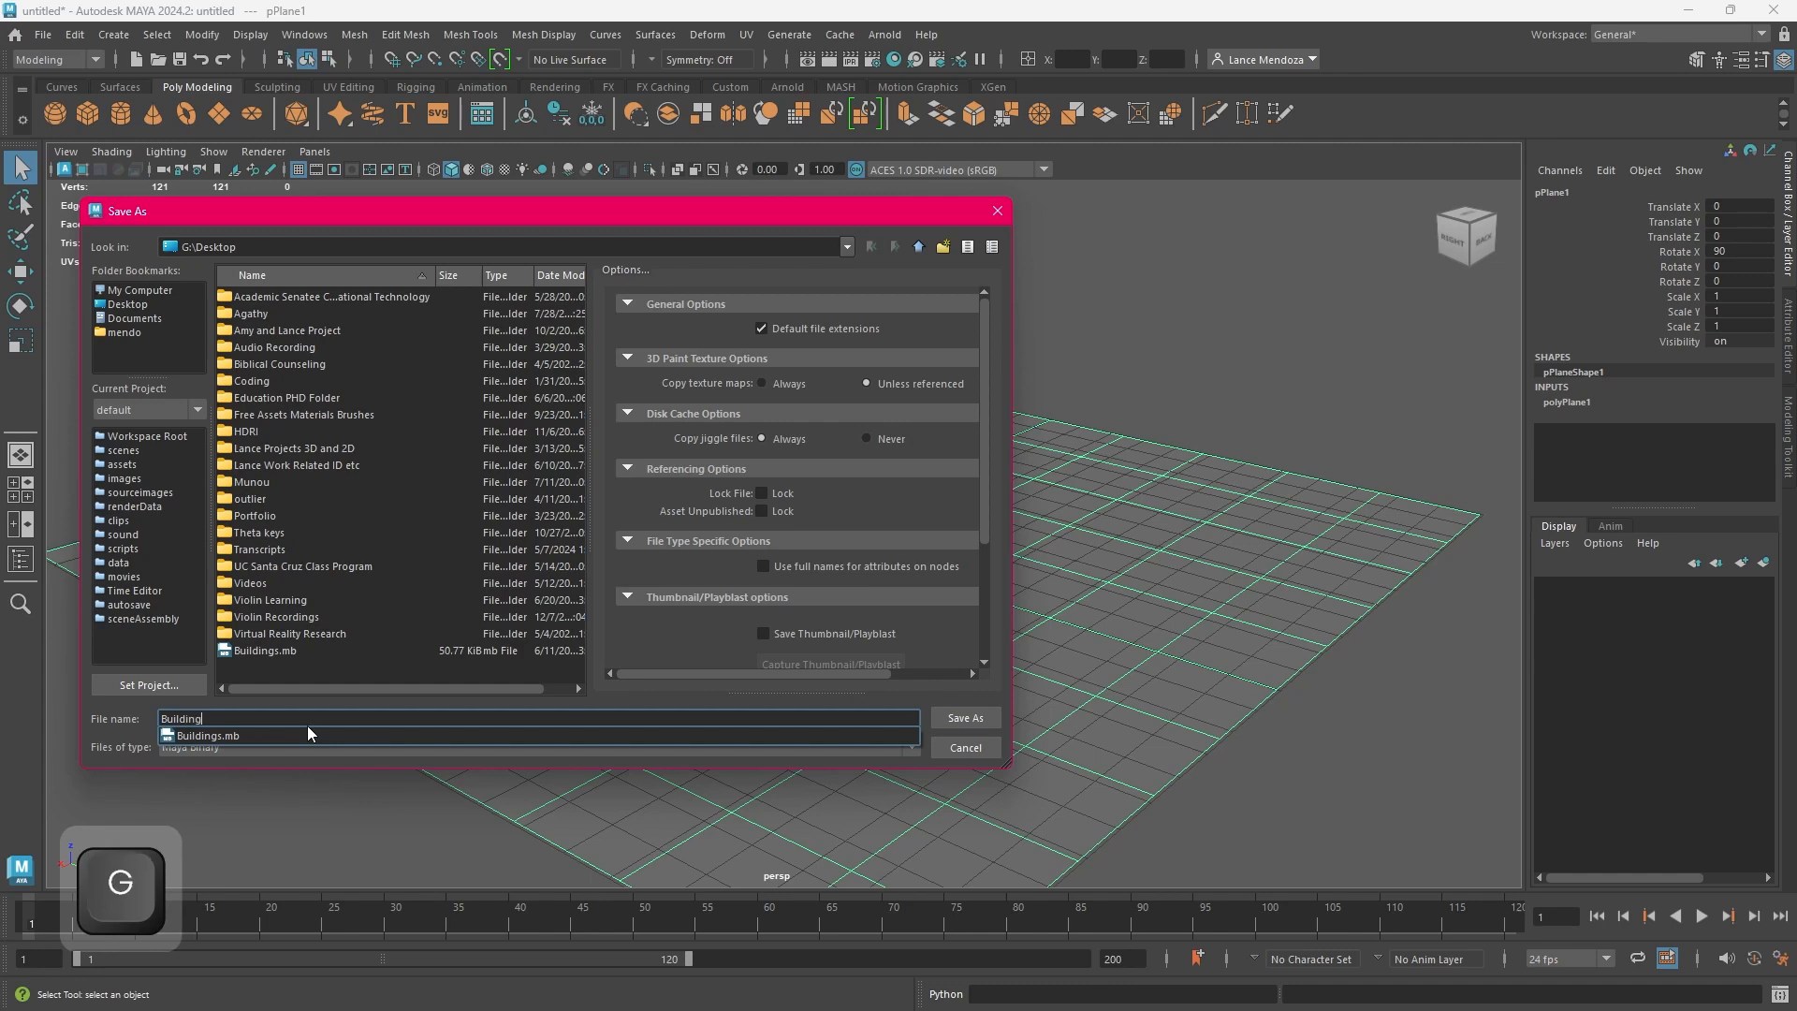
text(1)
key(BackSpace)
text(1)
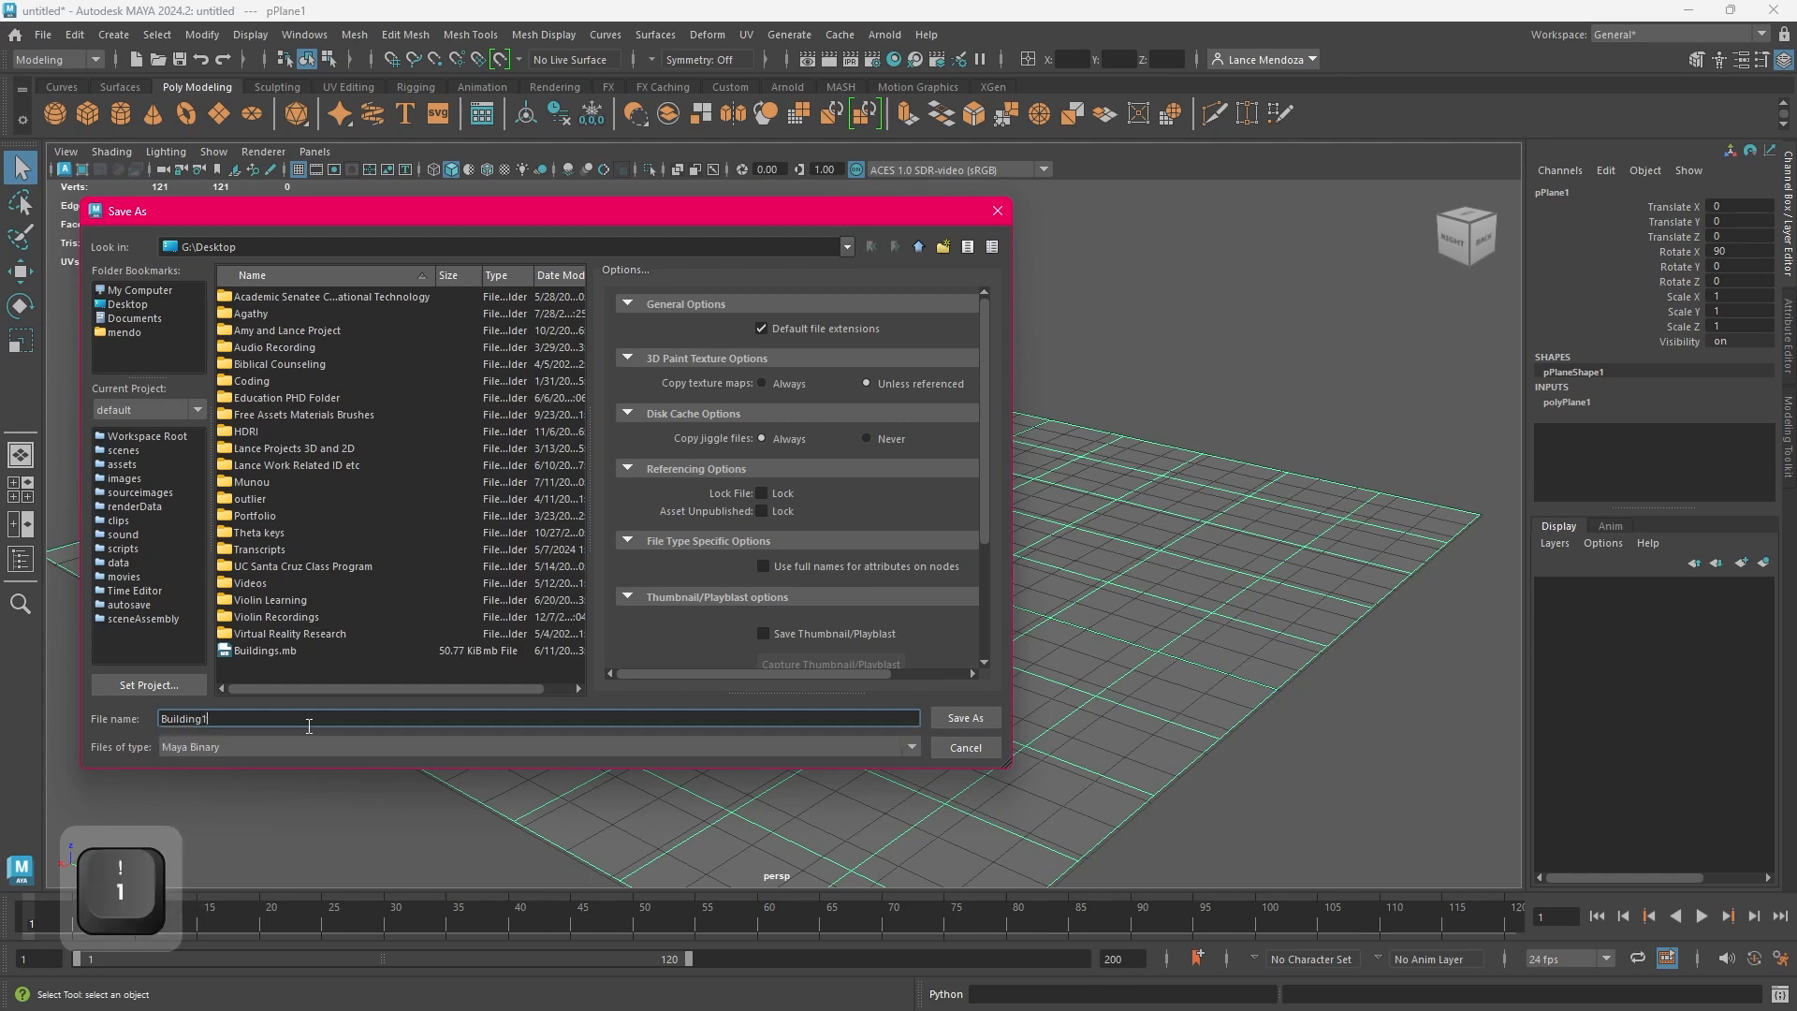
click(986, 718)
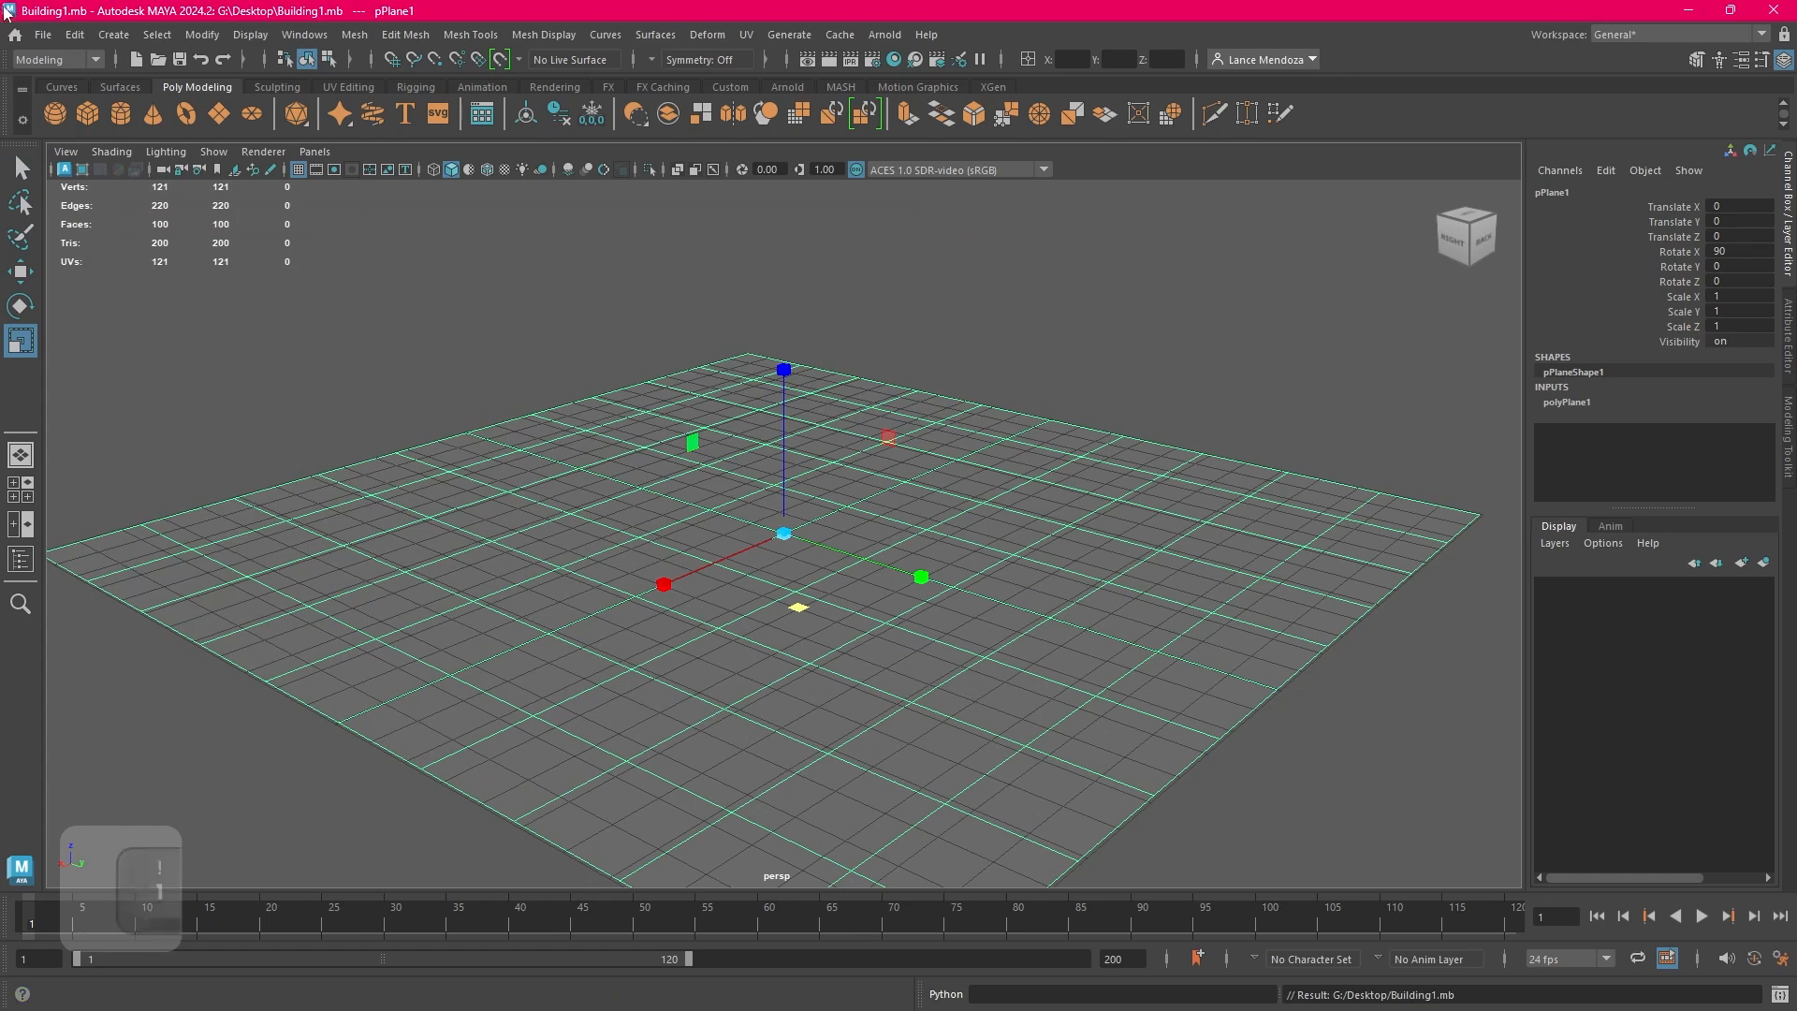
Save the scene again and reopen Building1.mb from the desktop
click(43, 34)
click(97, 112)
click(45, 36)
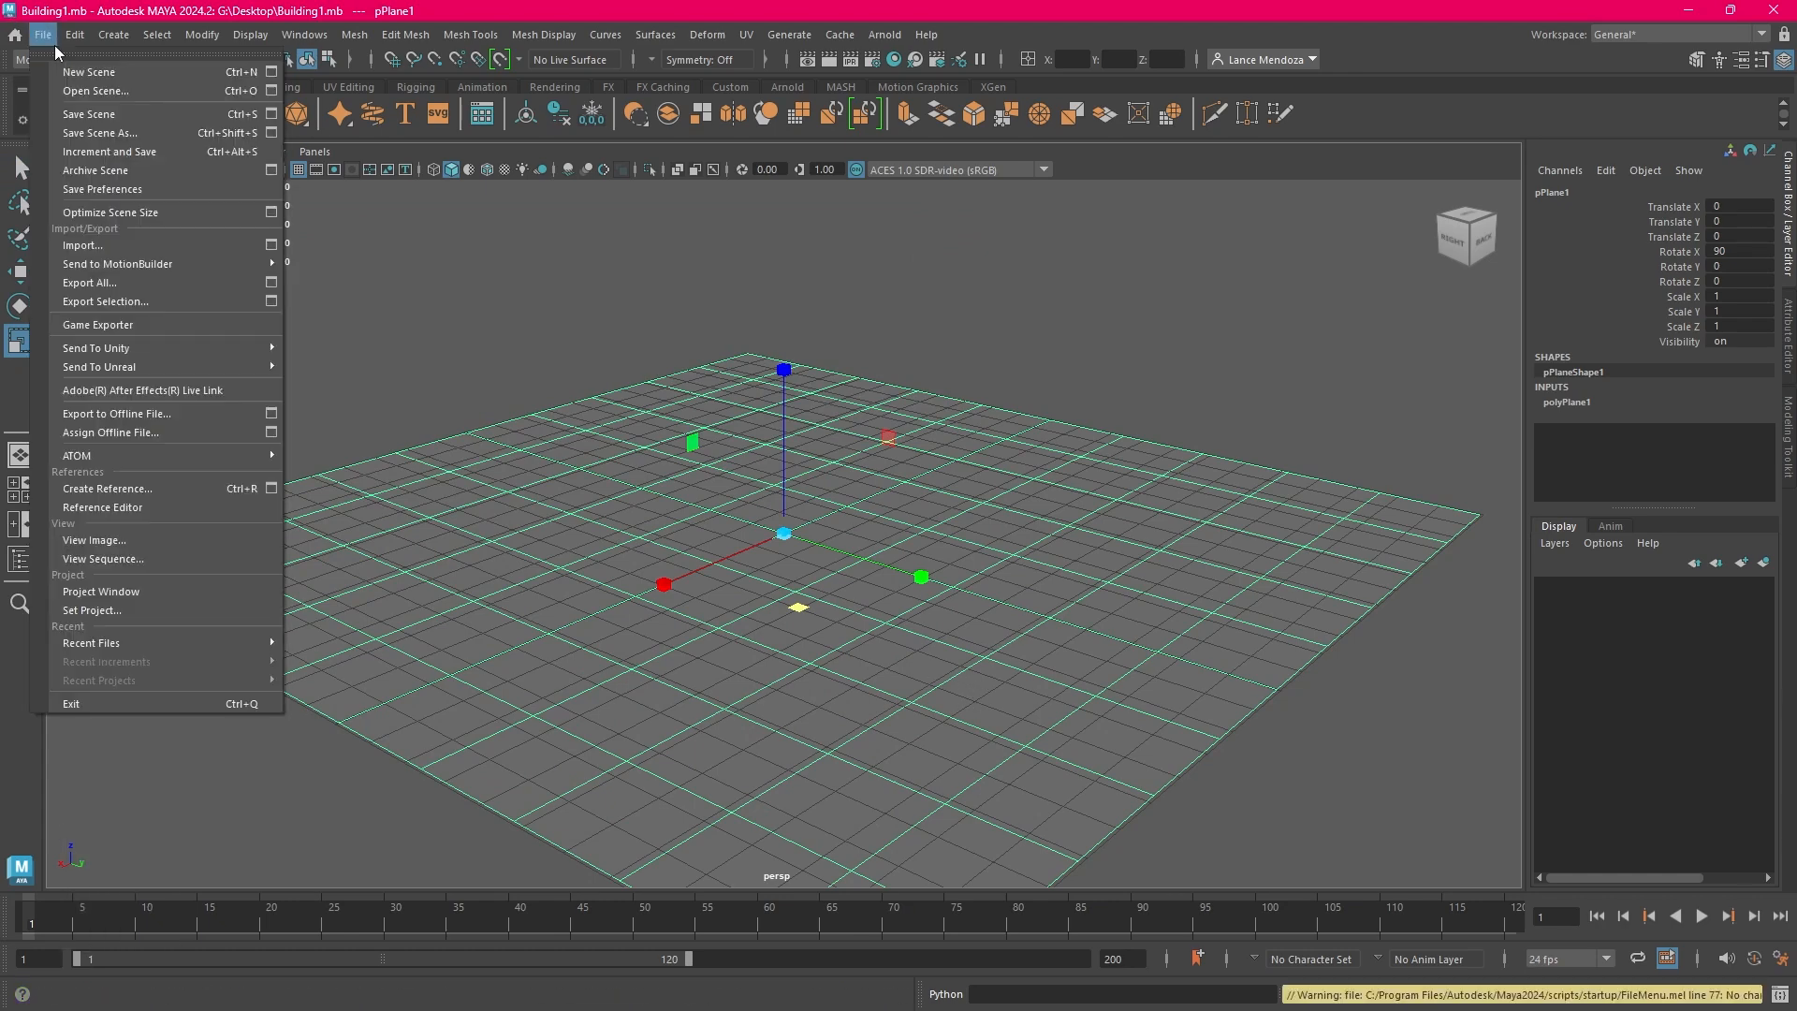
click(159, 88)
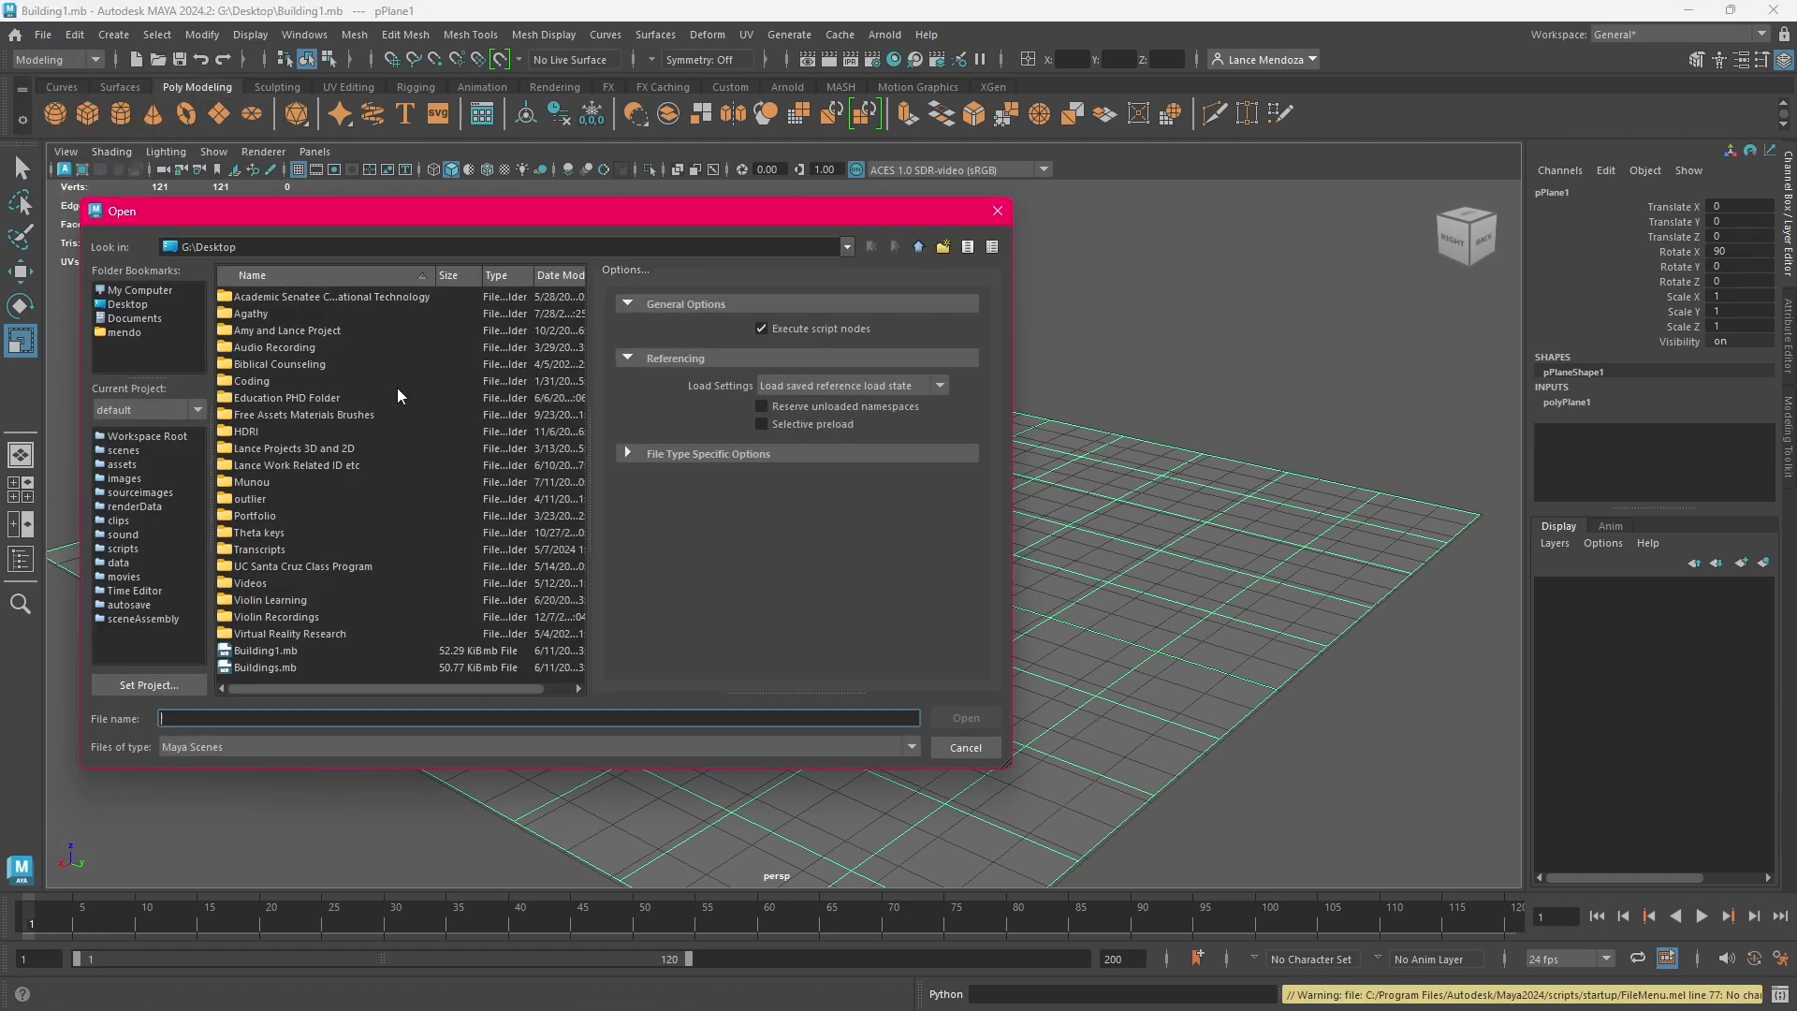
click(346, 653)
click(966, 718)
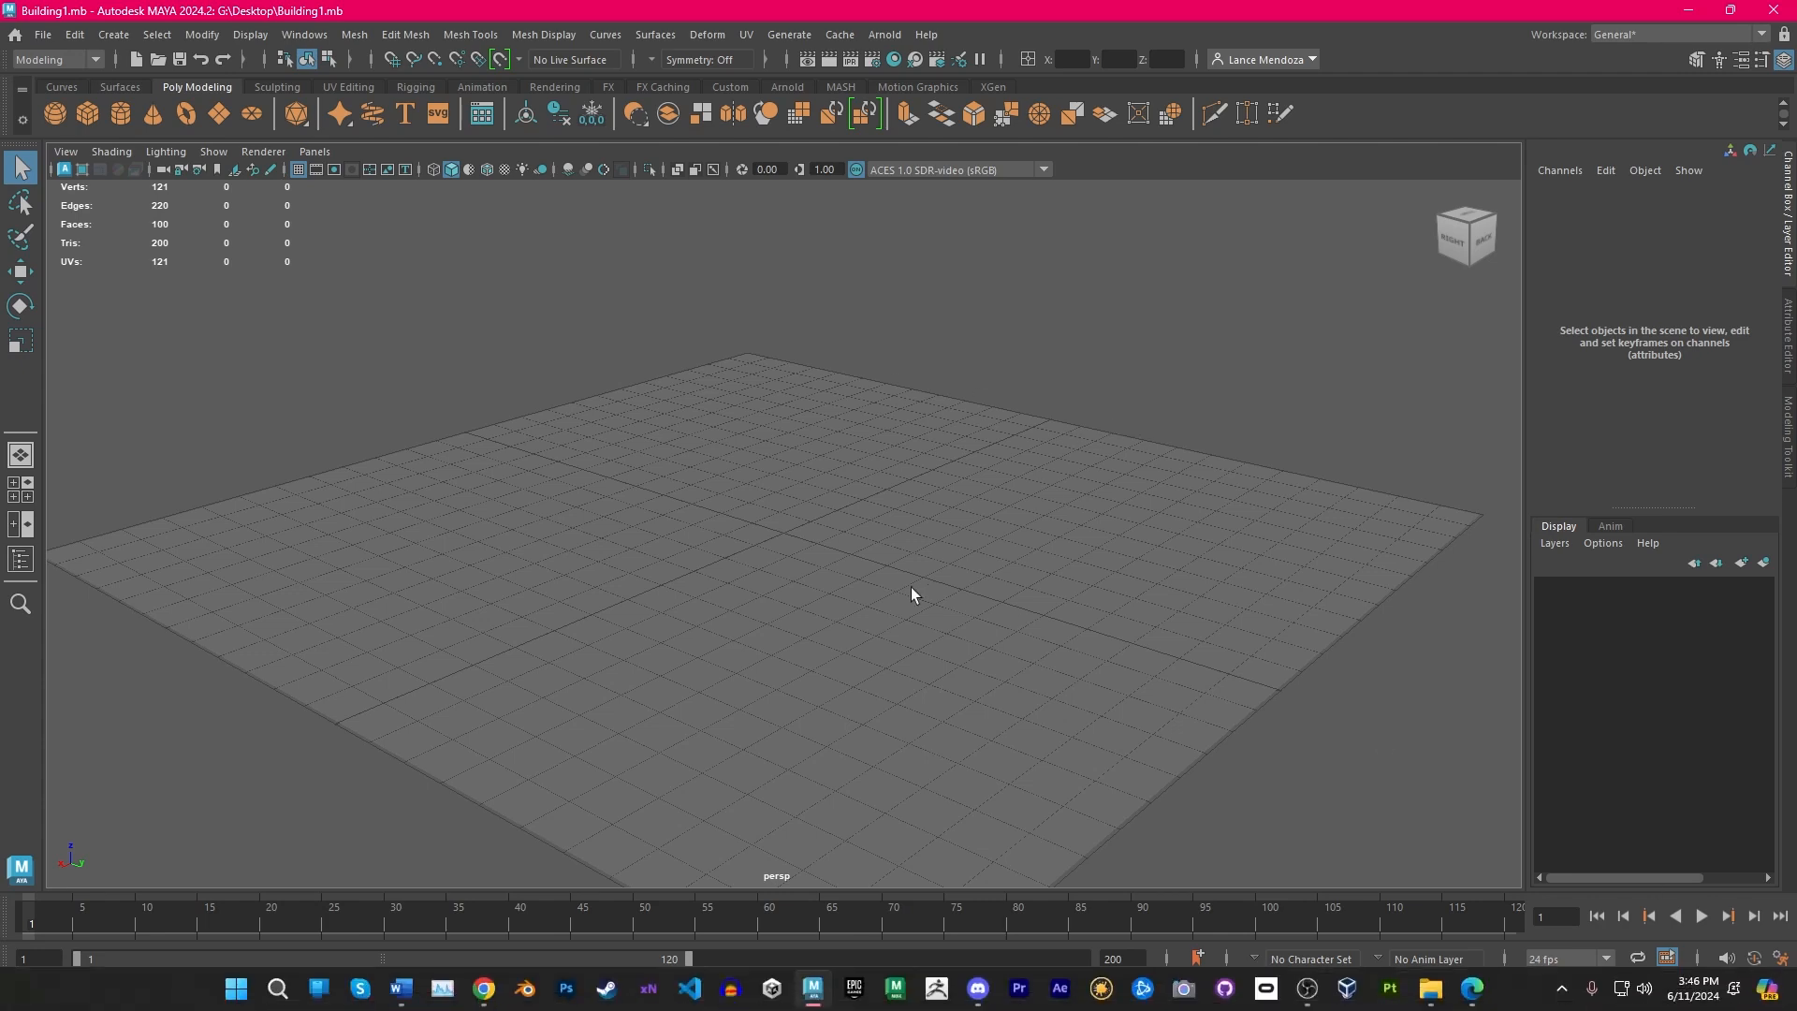
Create a polygon cube at the grid origin and delete it
click(96, 123)
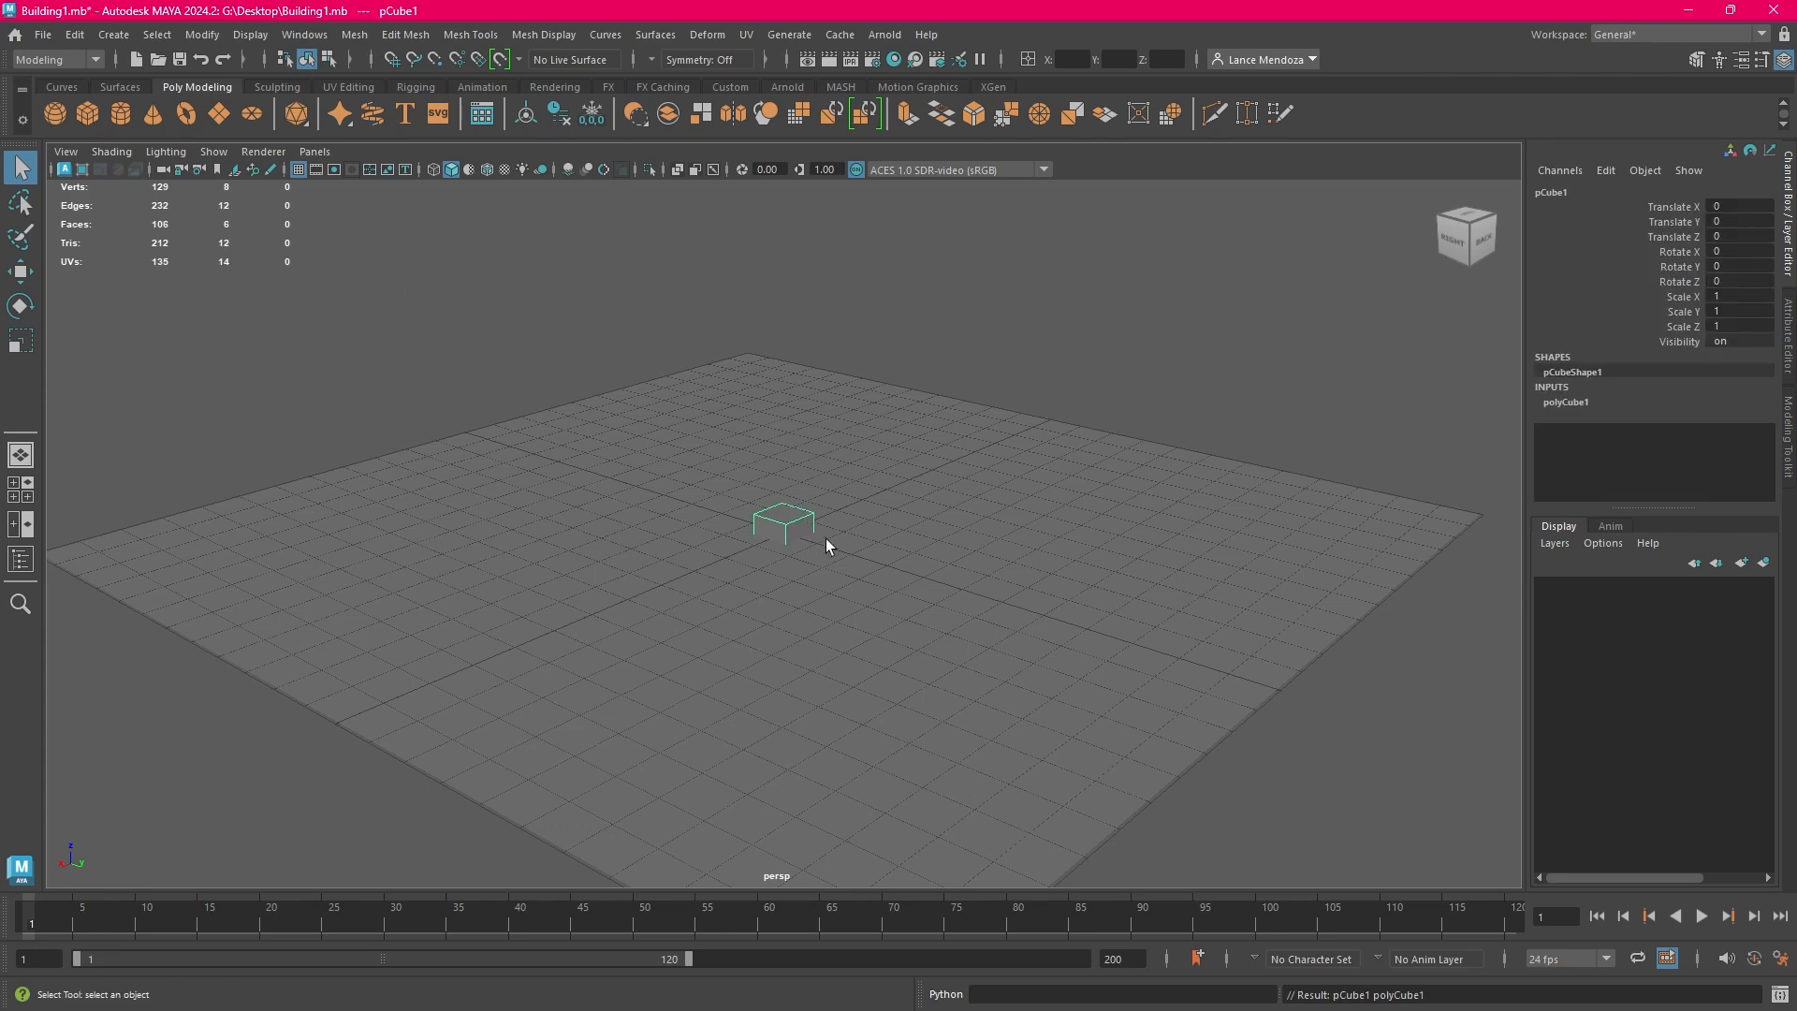
scroll(814, 530, up, 2)
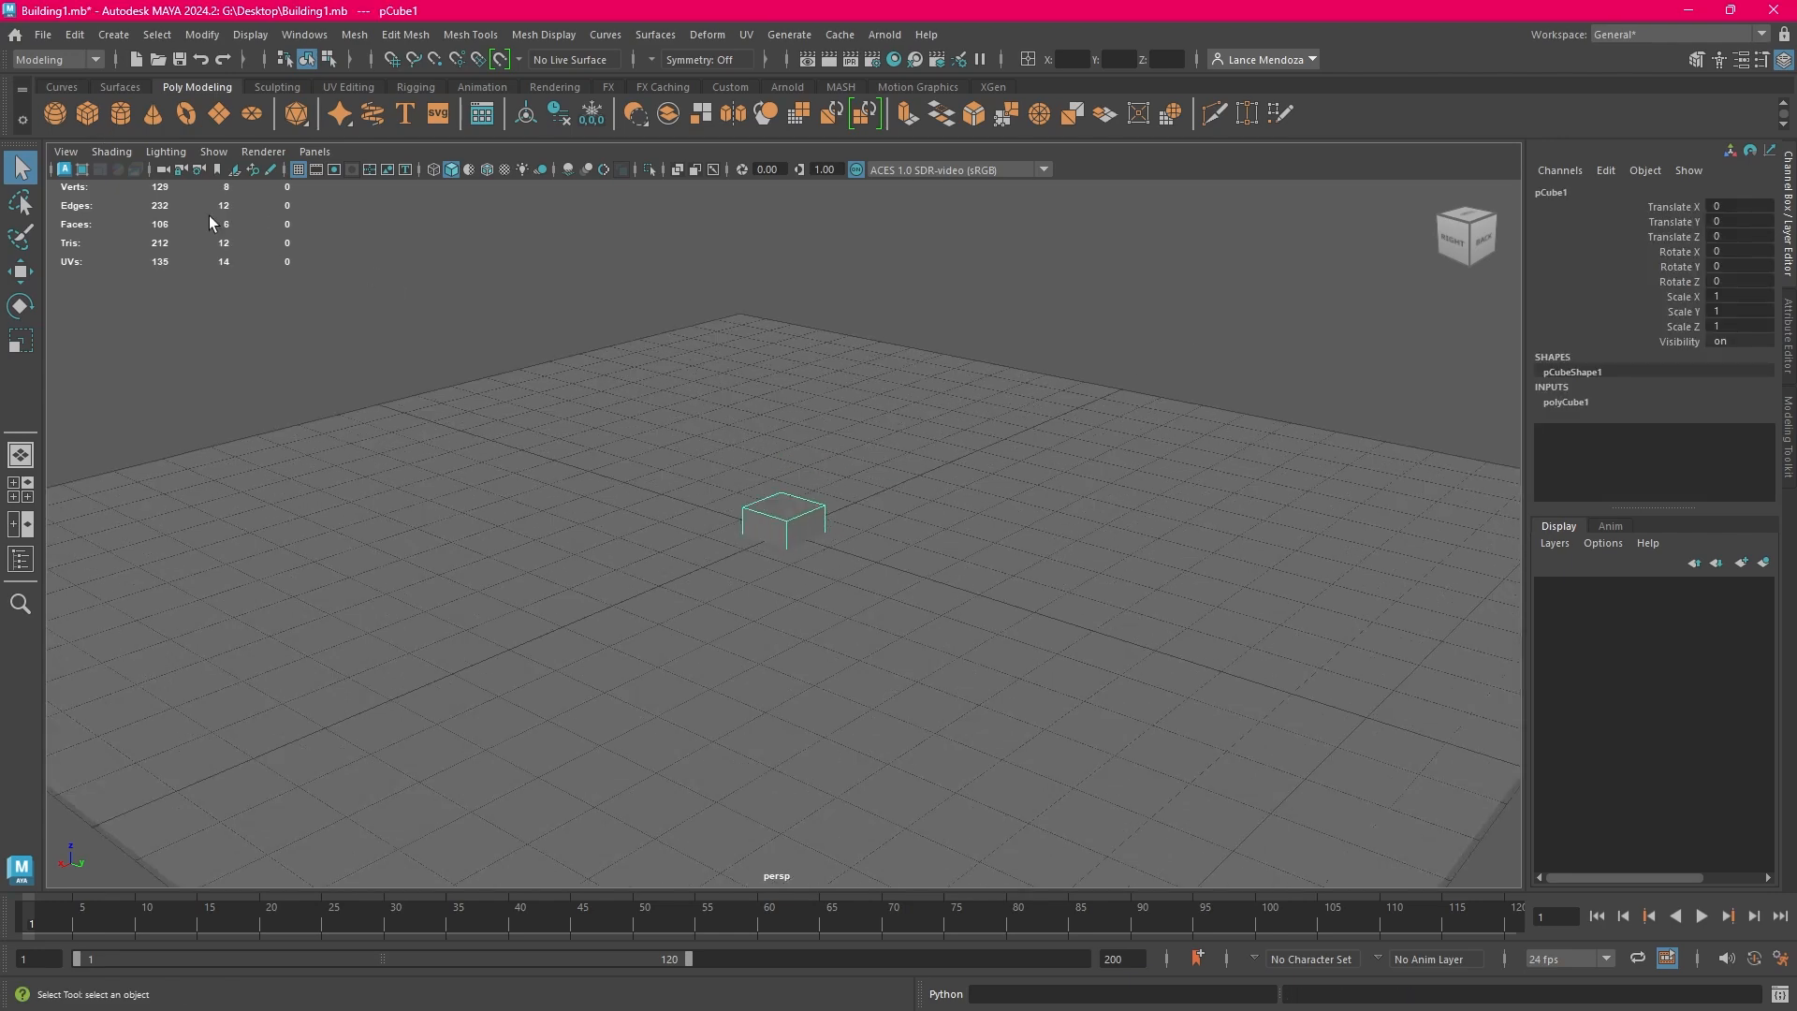
click(1087, 390)
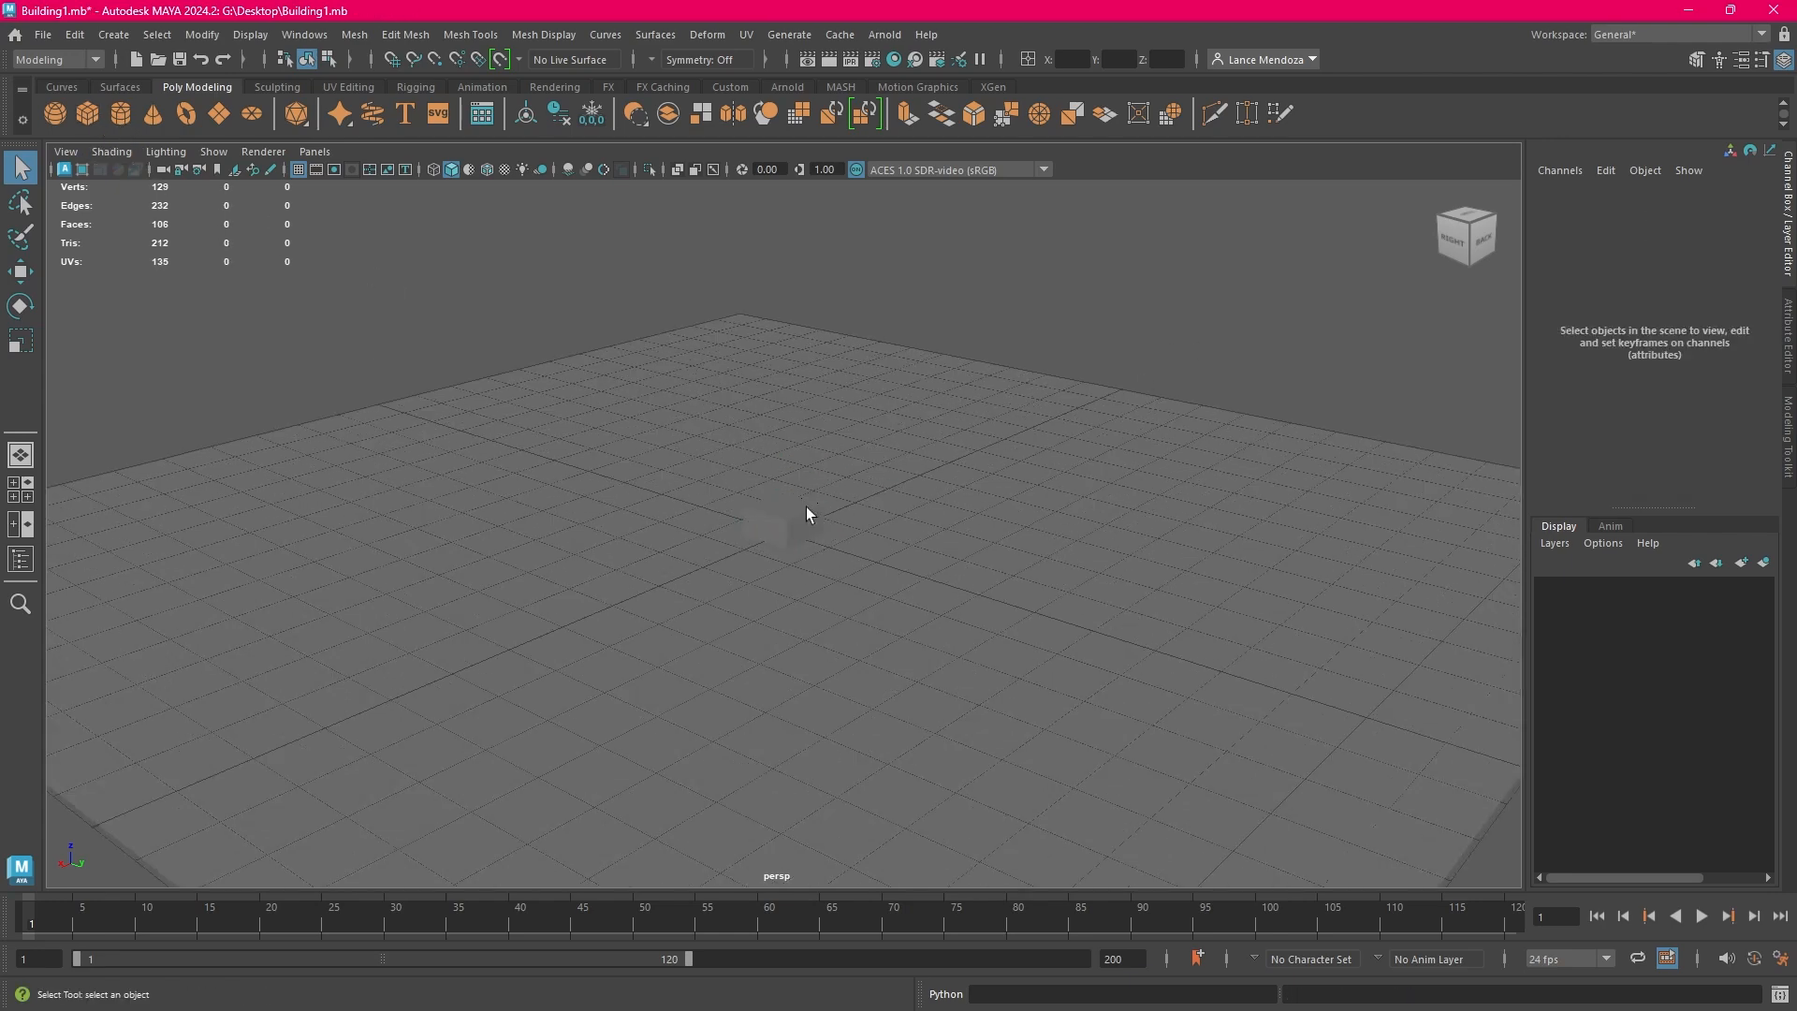
click(807, 511)
key(Delete)
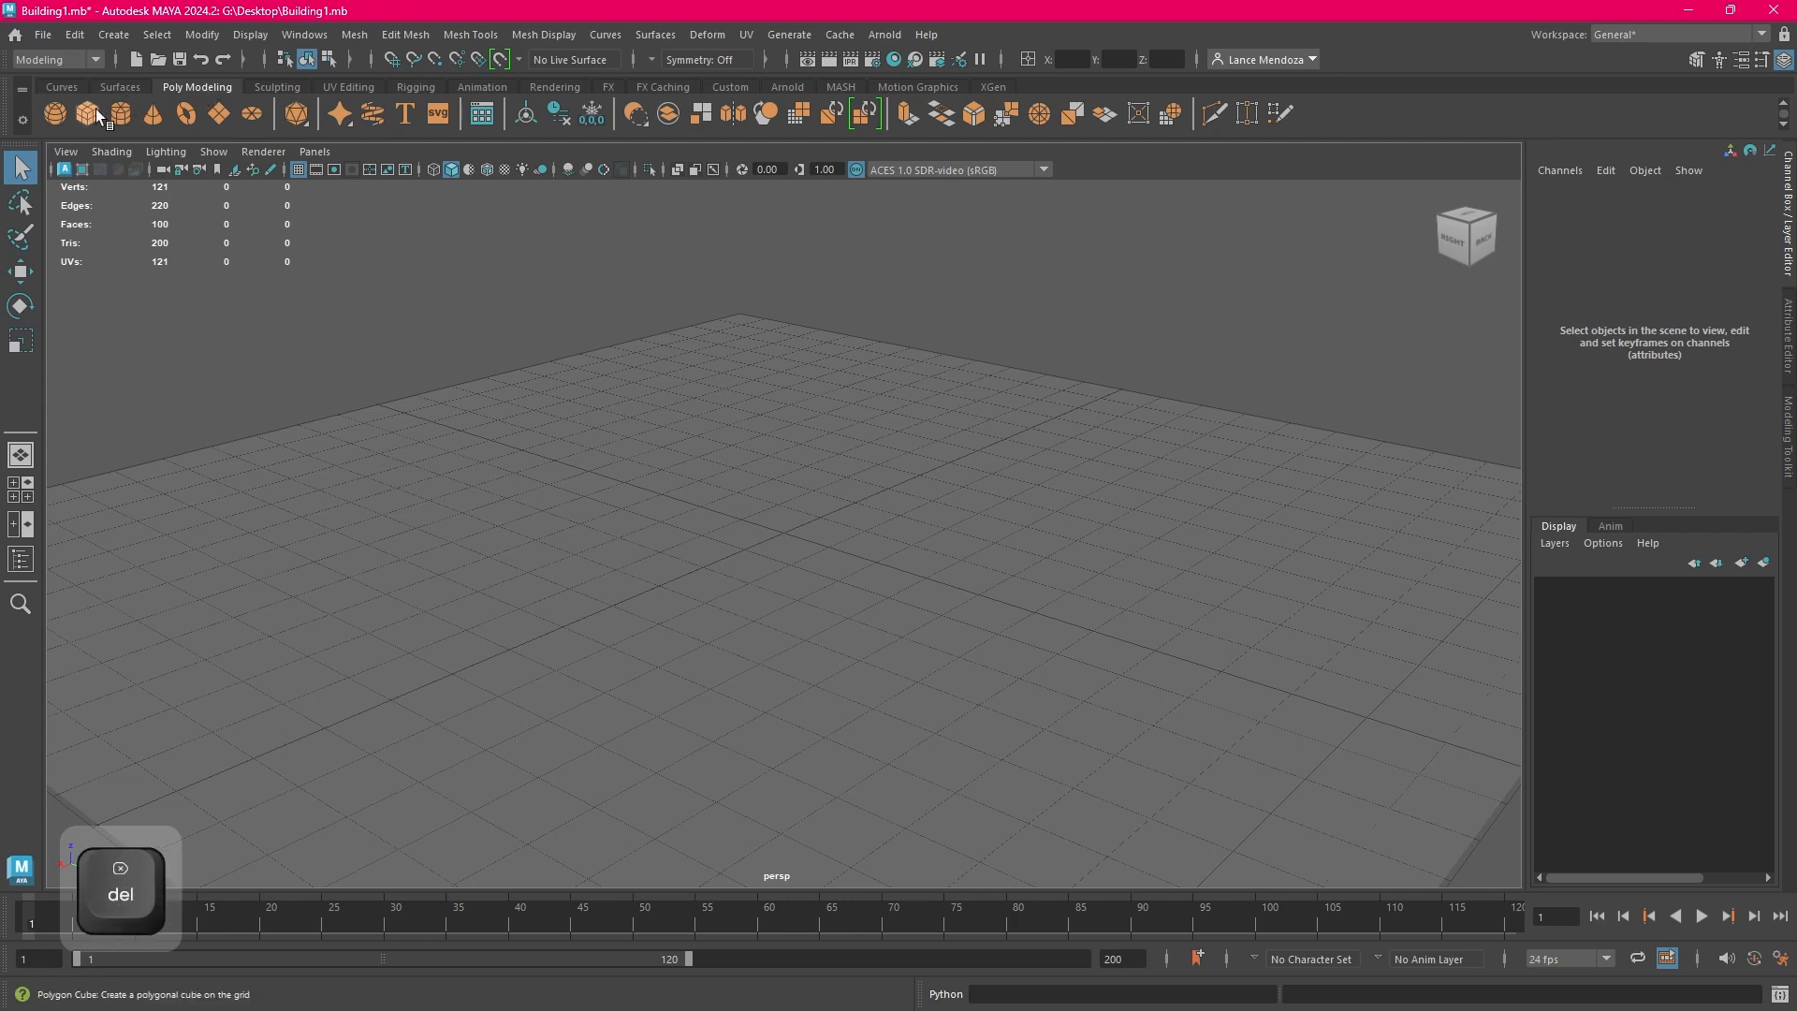
Create a polygon cube at the center of the ground plane and leave only the cube selected
click(96, 109)
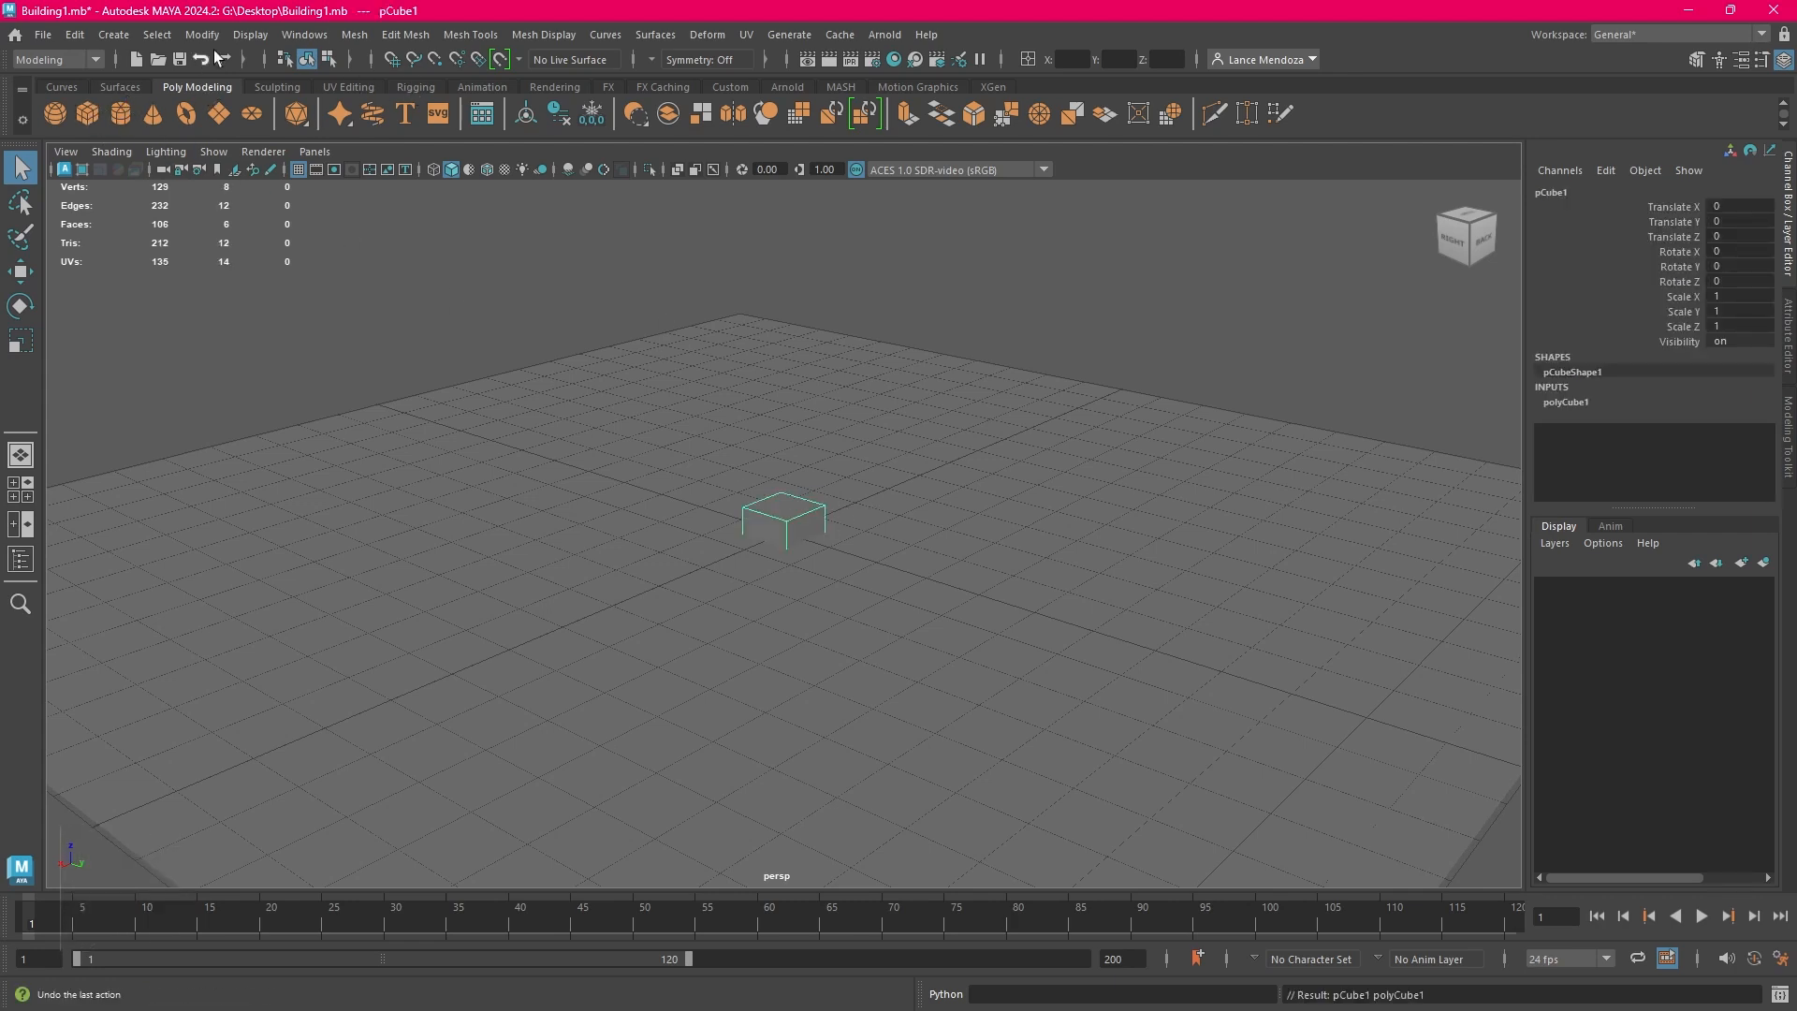
click(113, 35)
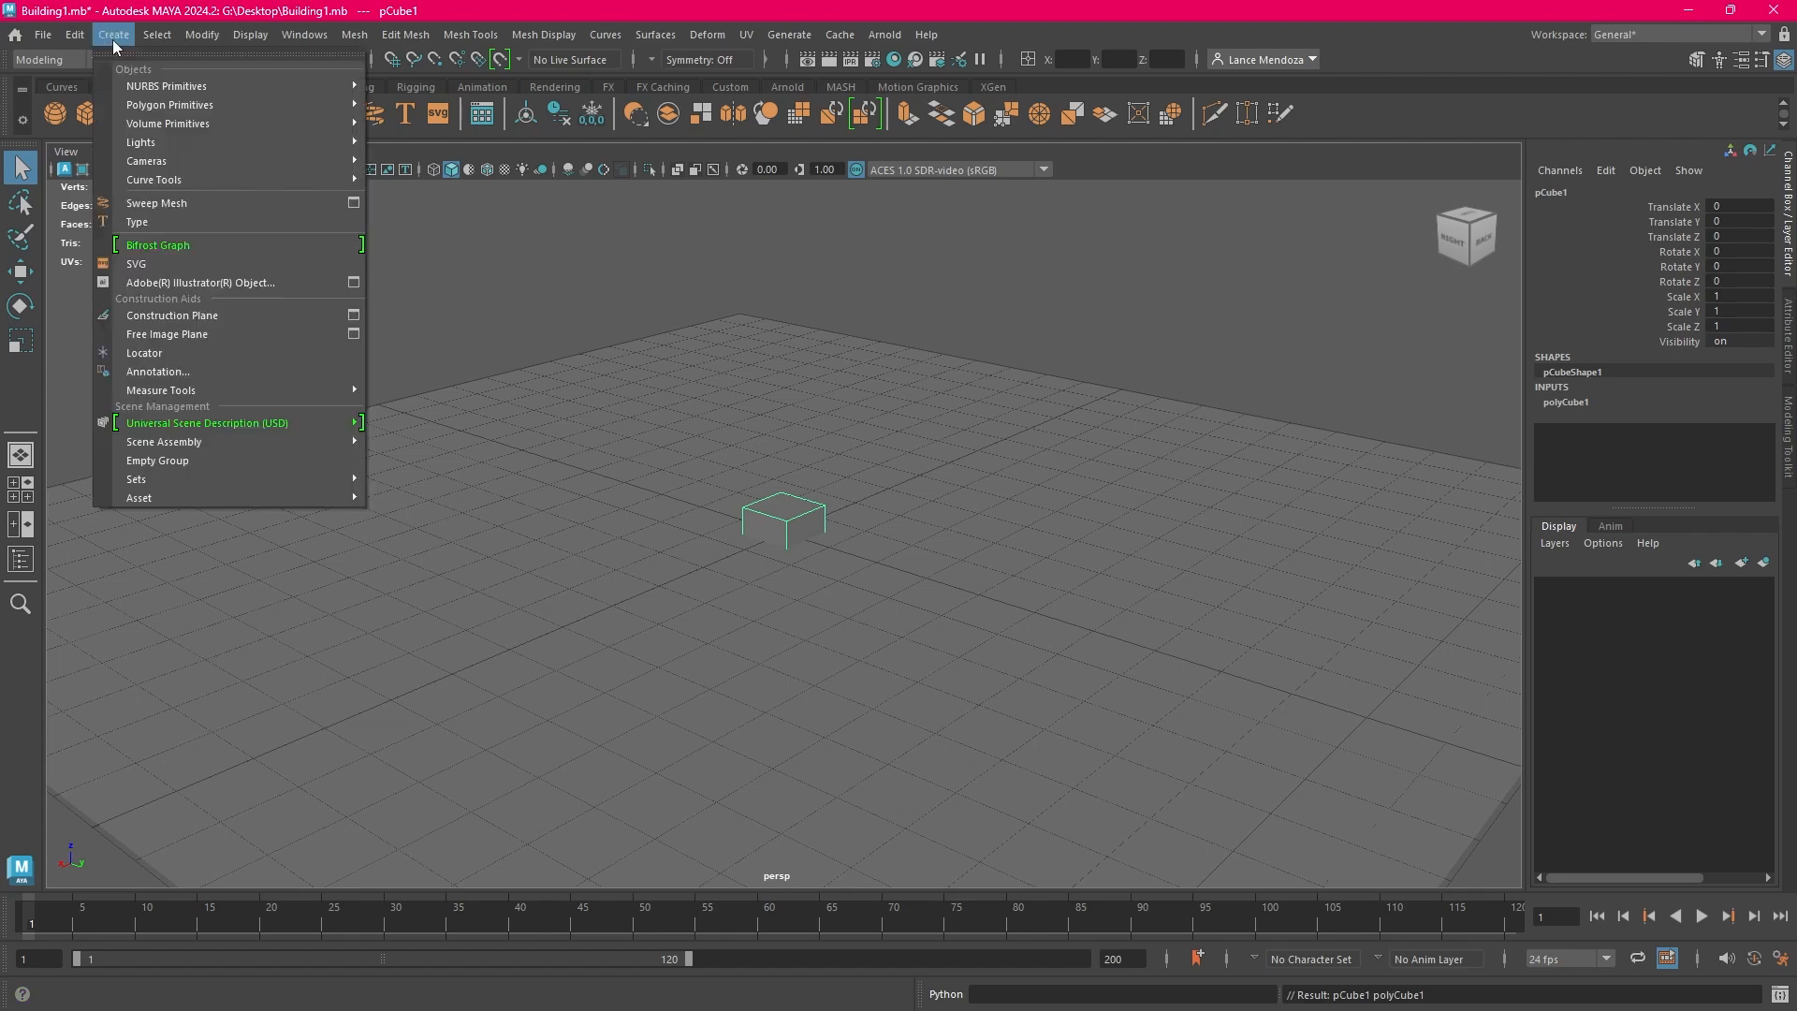
mouse_move(177, 113)
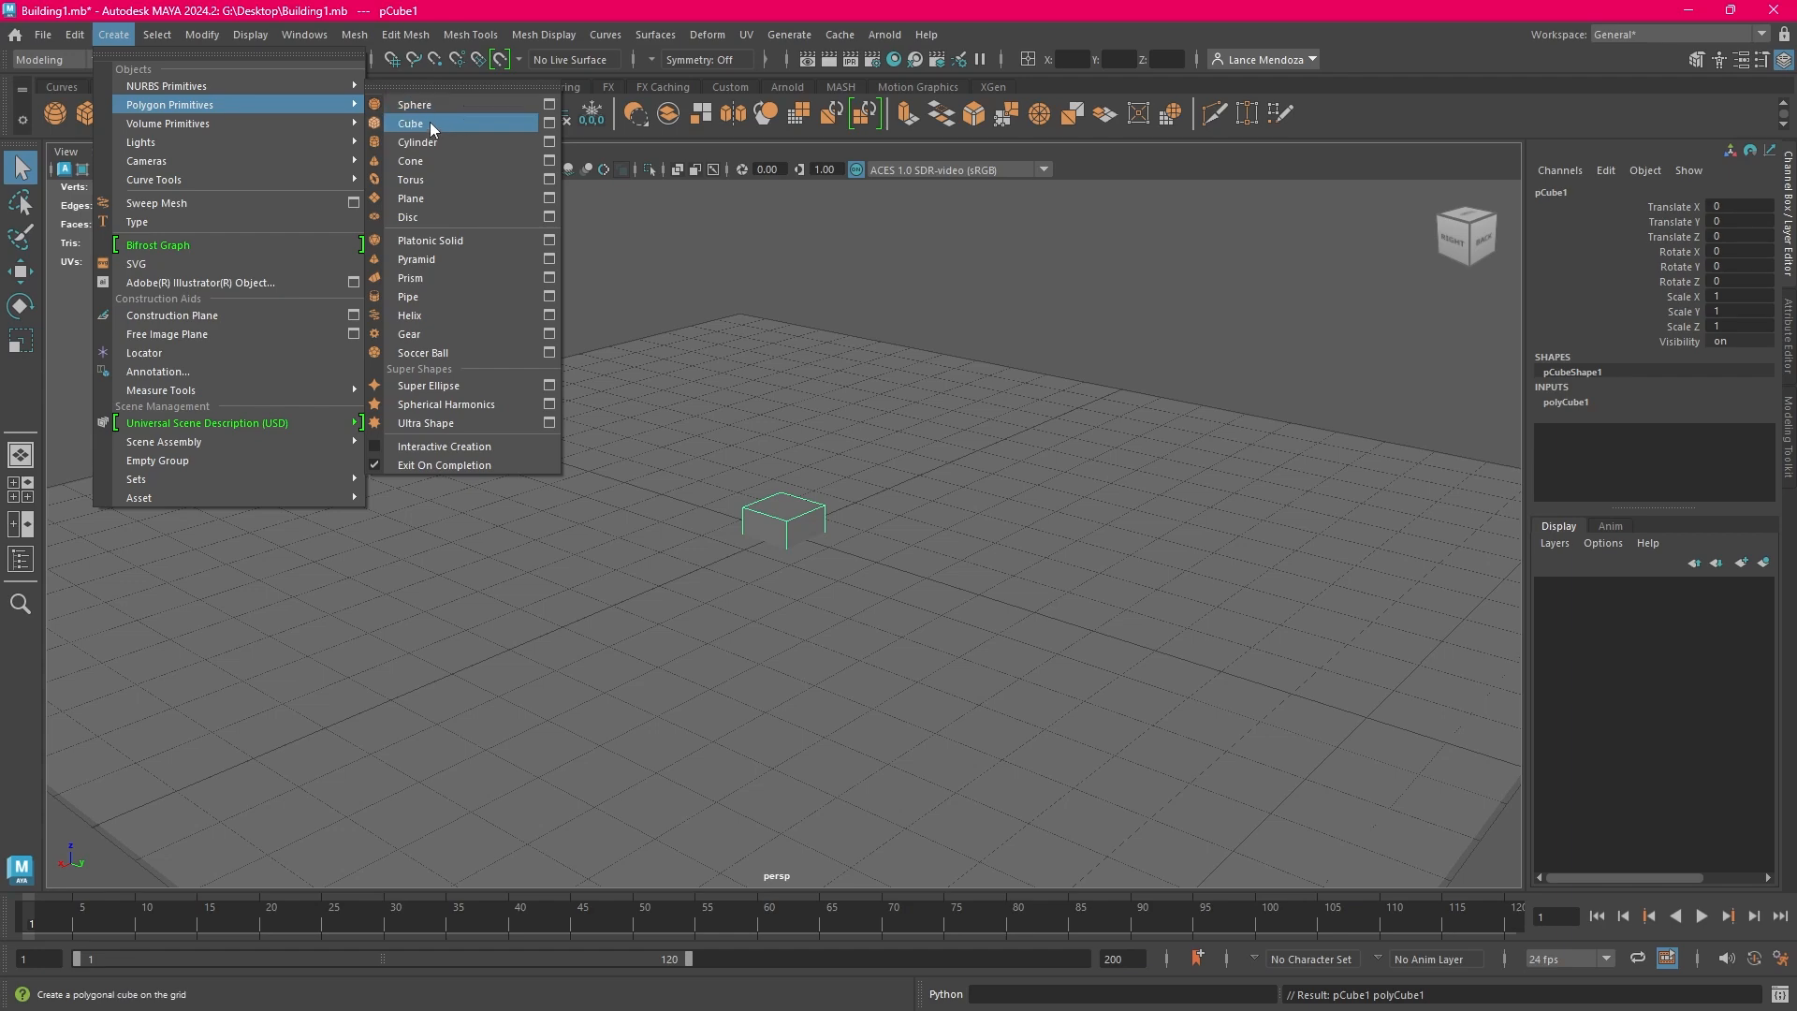
click(424, 124)
click(1187, 350)
click(795, 522)
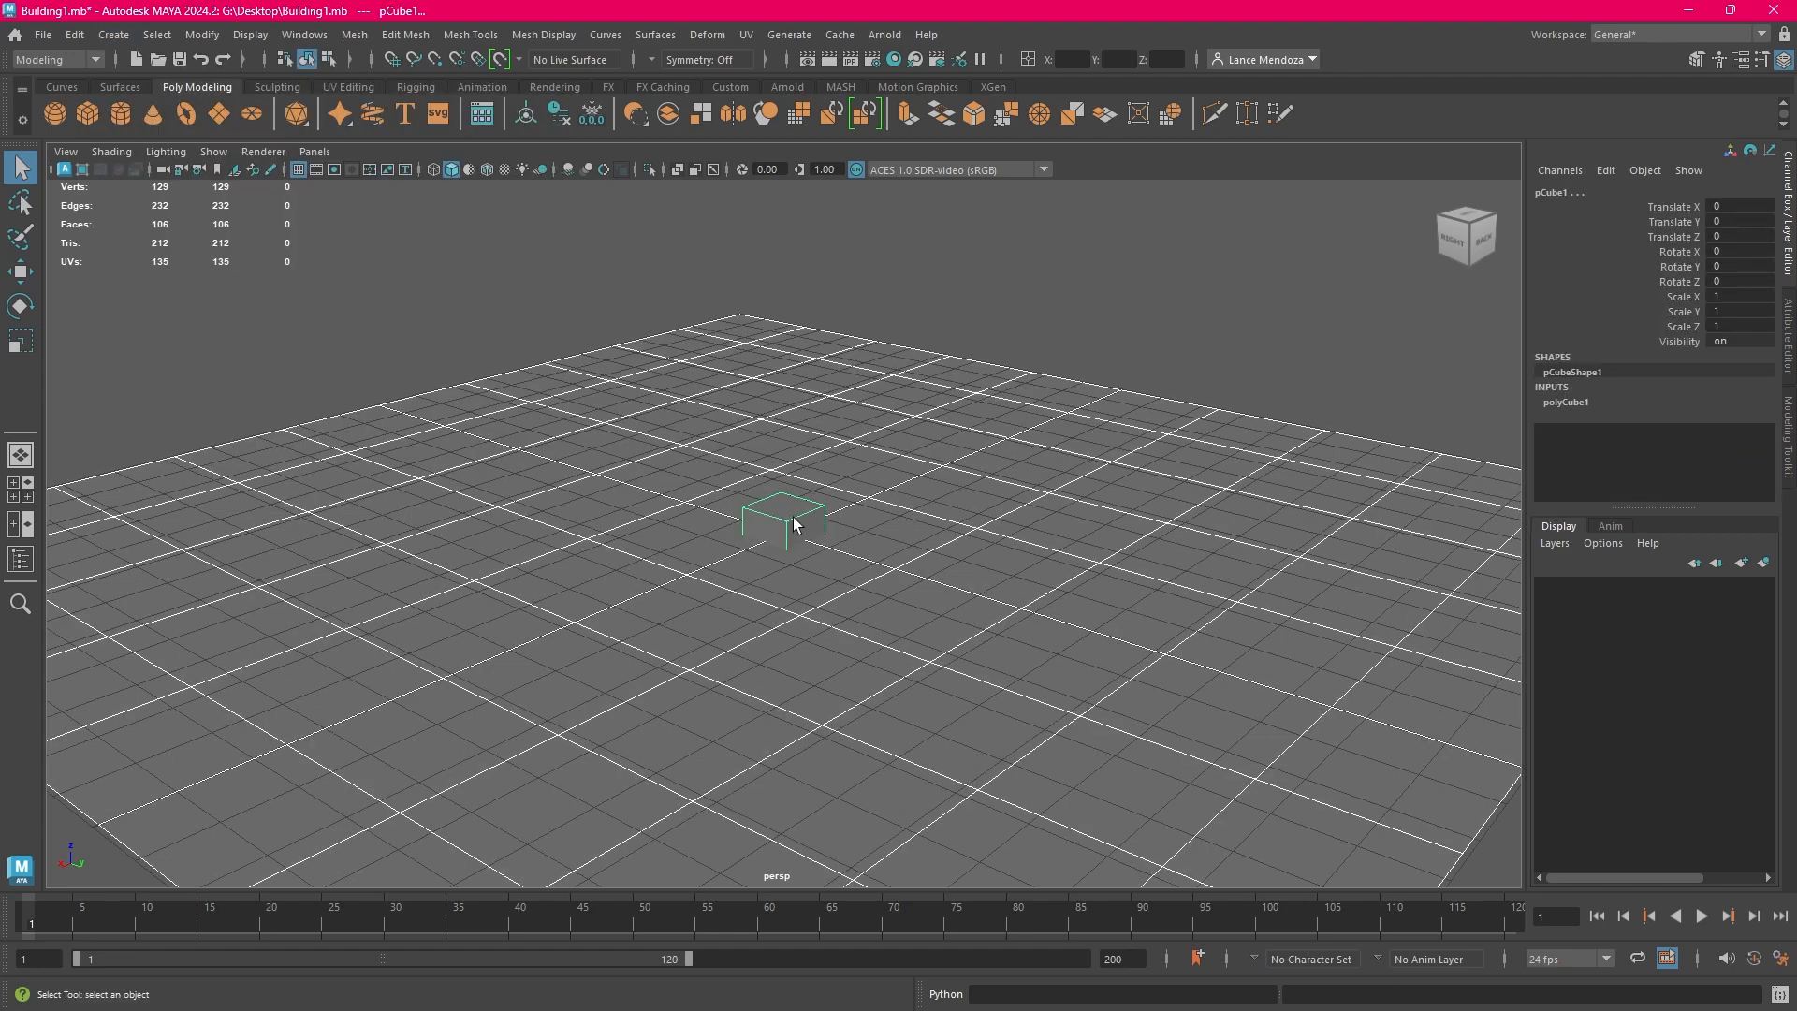
Raise the cube along Z so it rests on the ground plane, at a Translate Z of about 0.503
scroll(873, 519, down, 2)
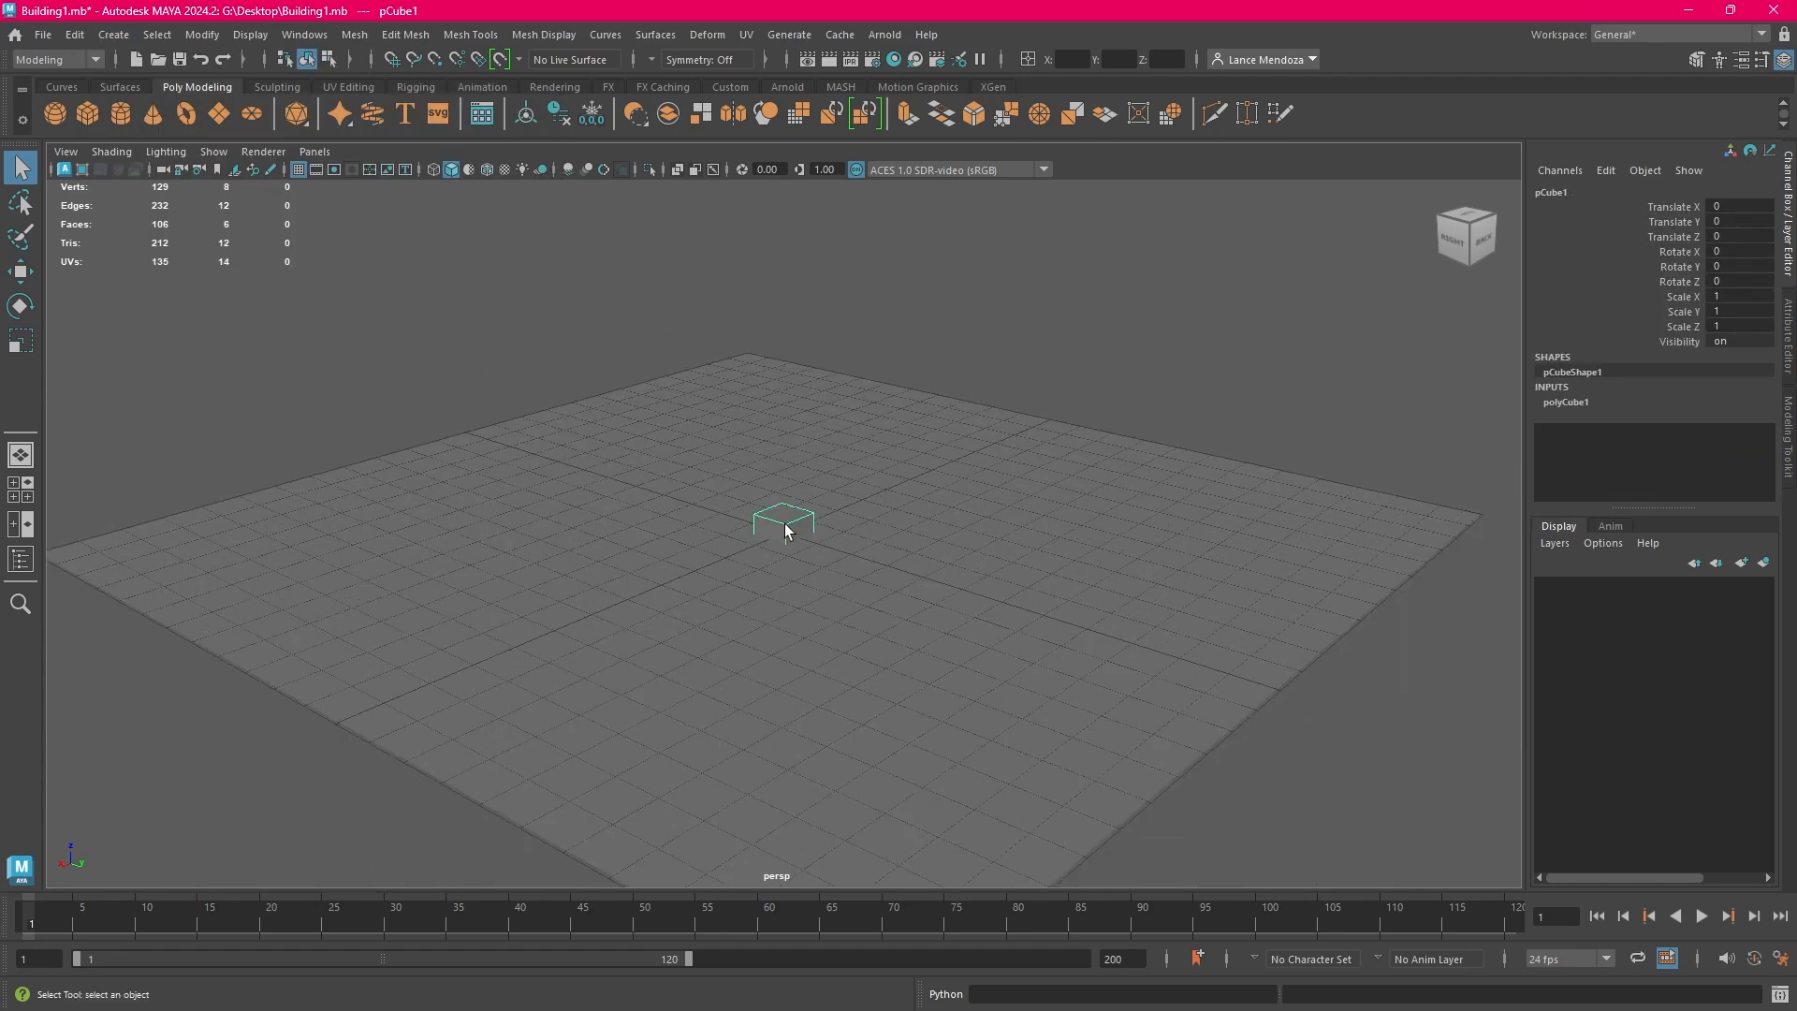
scroll(791, 526, up, 1)
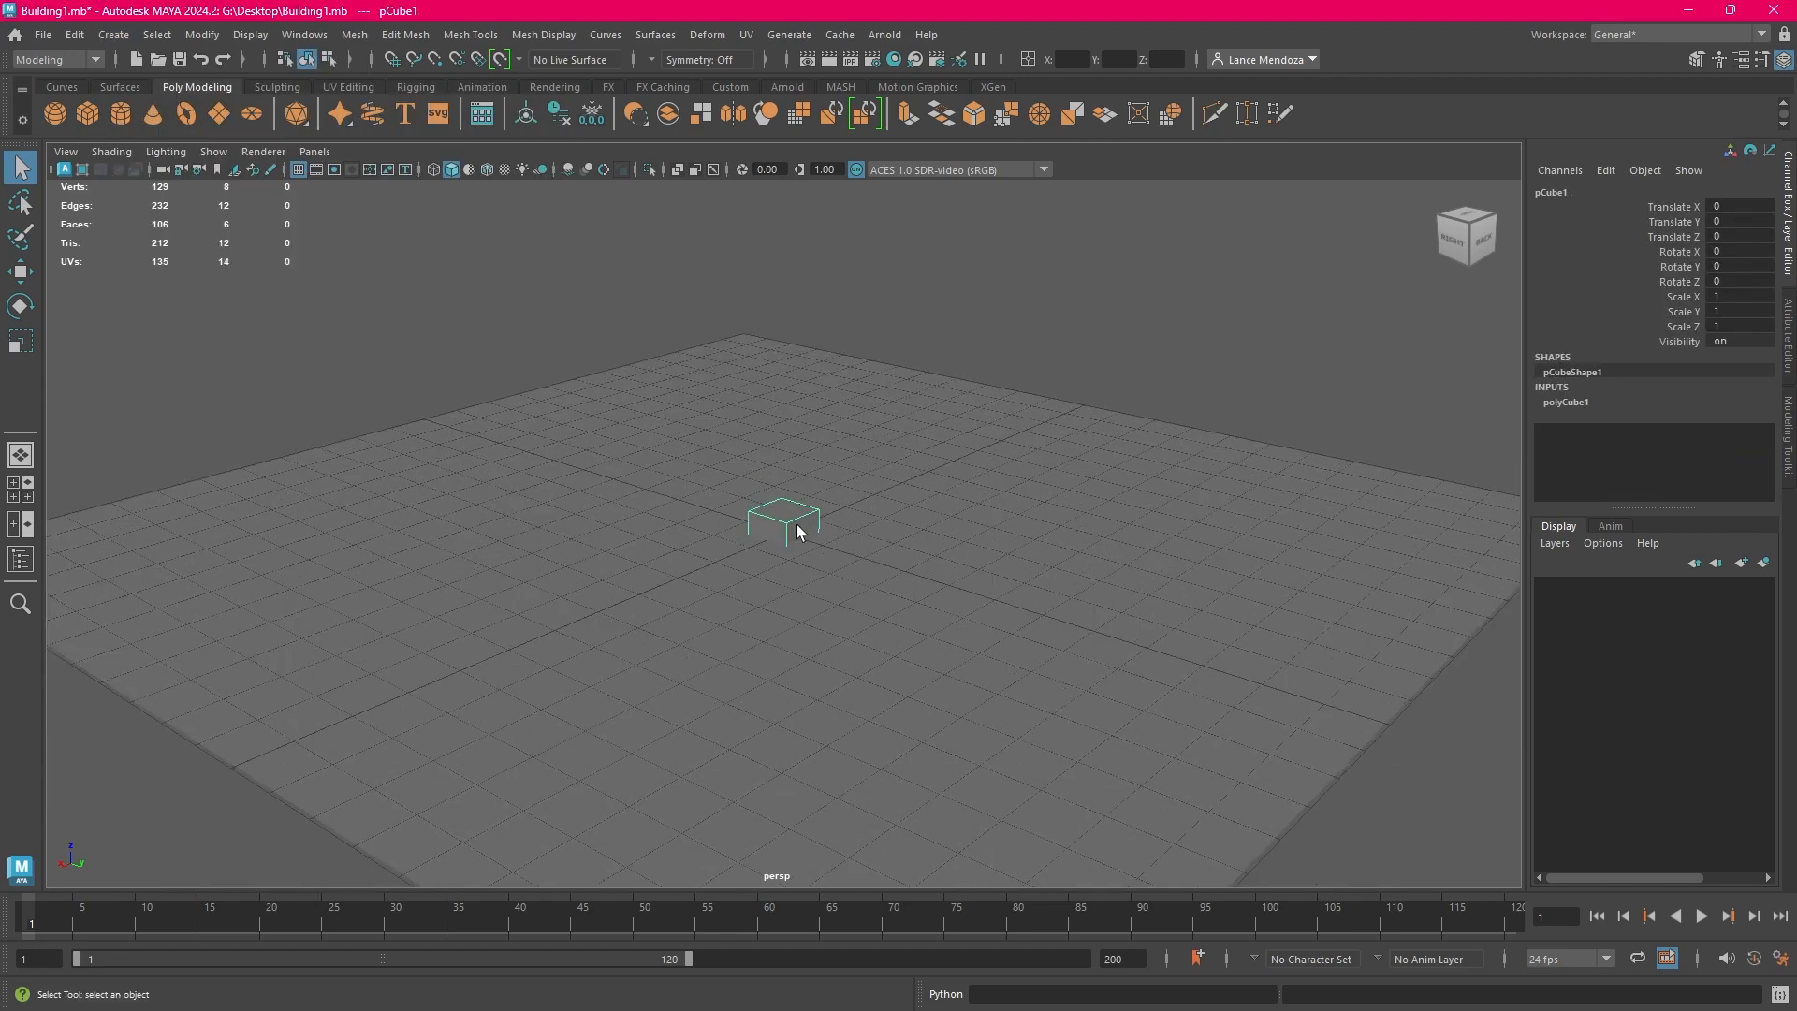
click(22, 273)
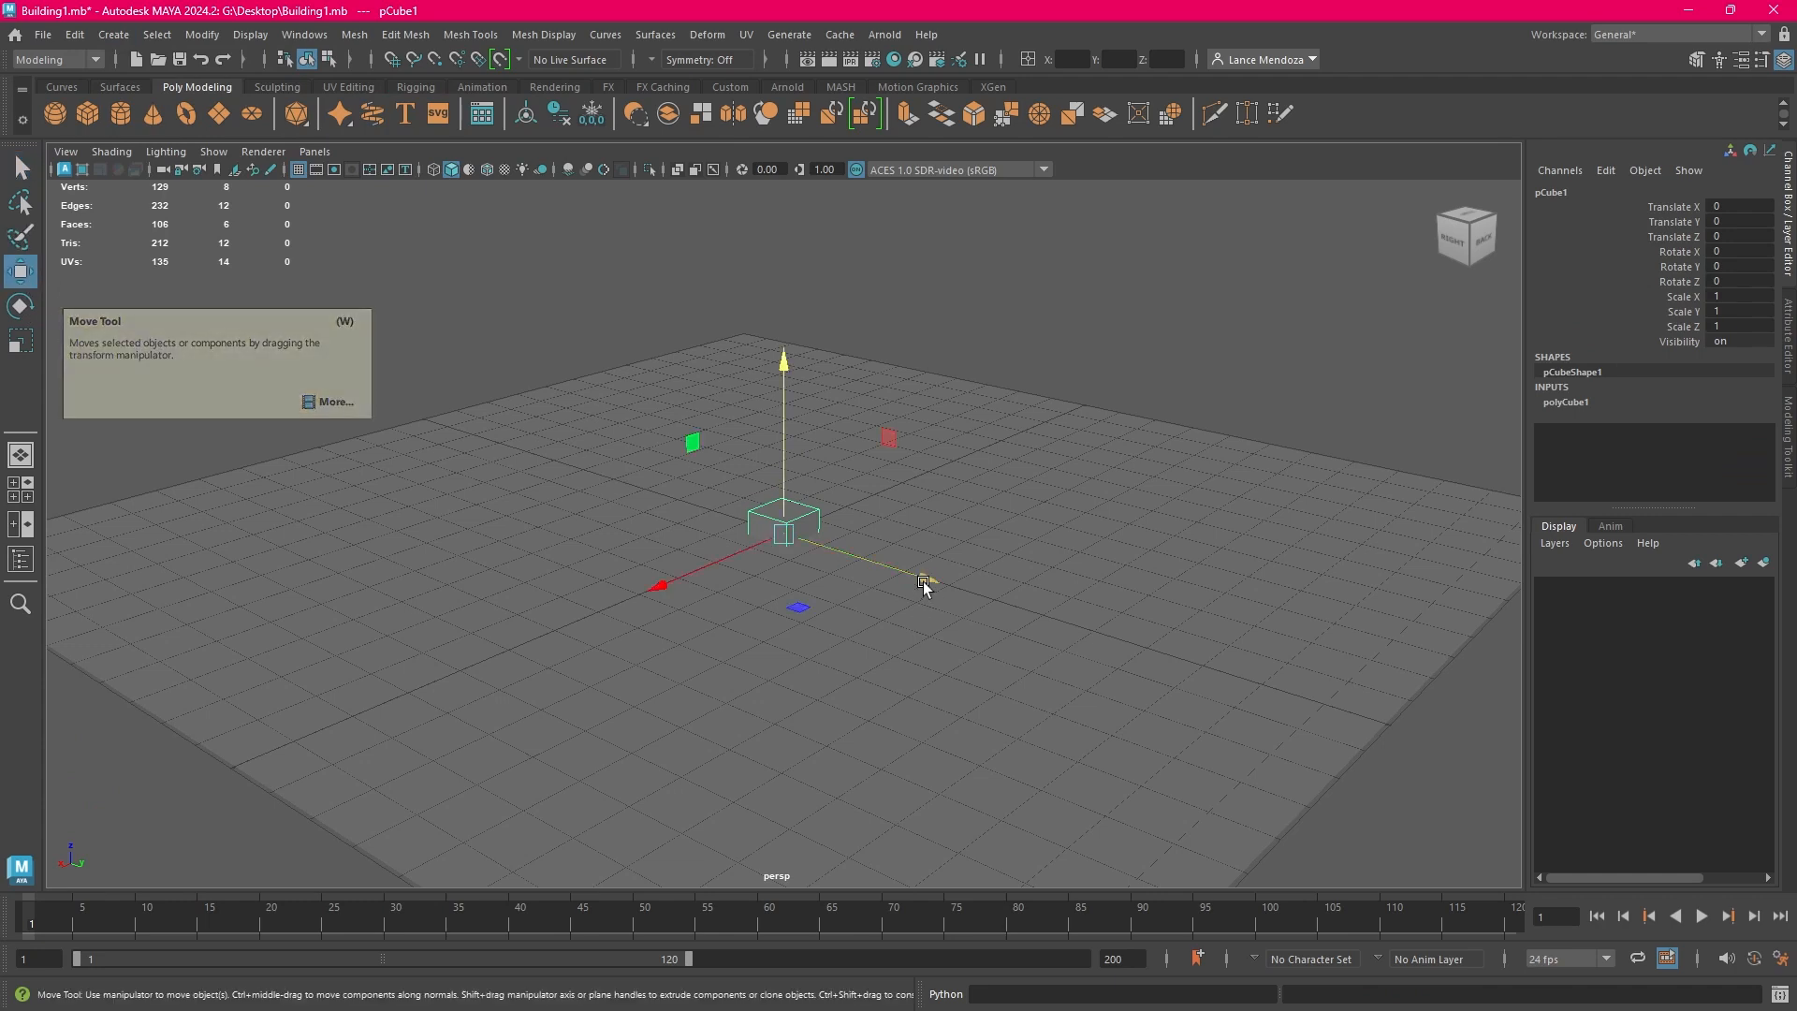
drag(788, 437, 788, 407)
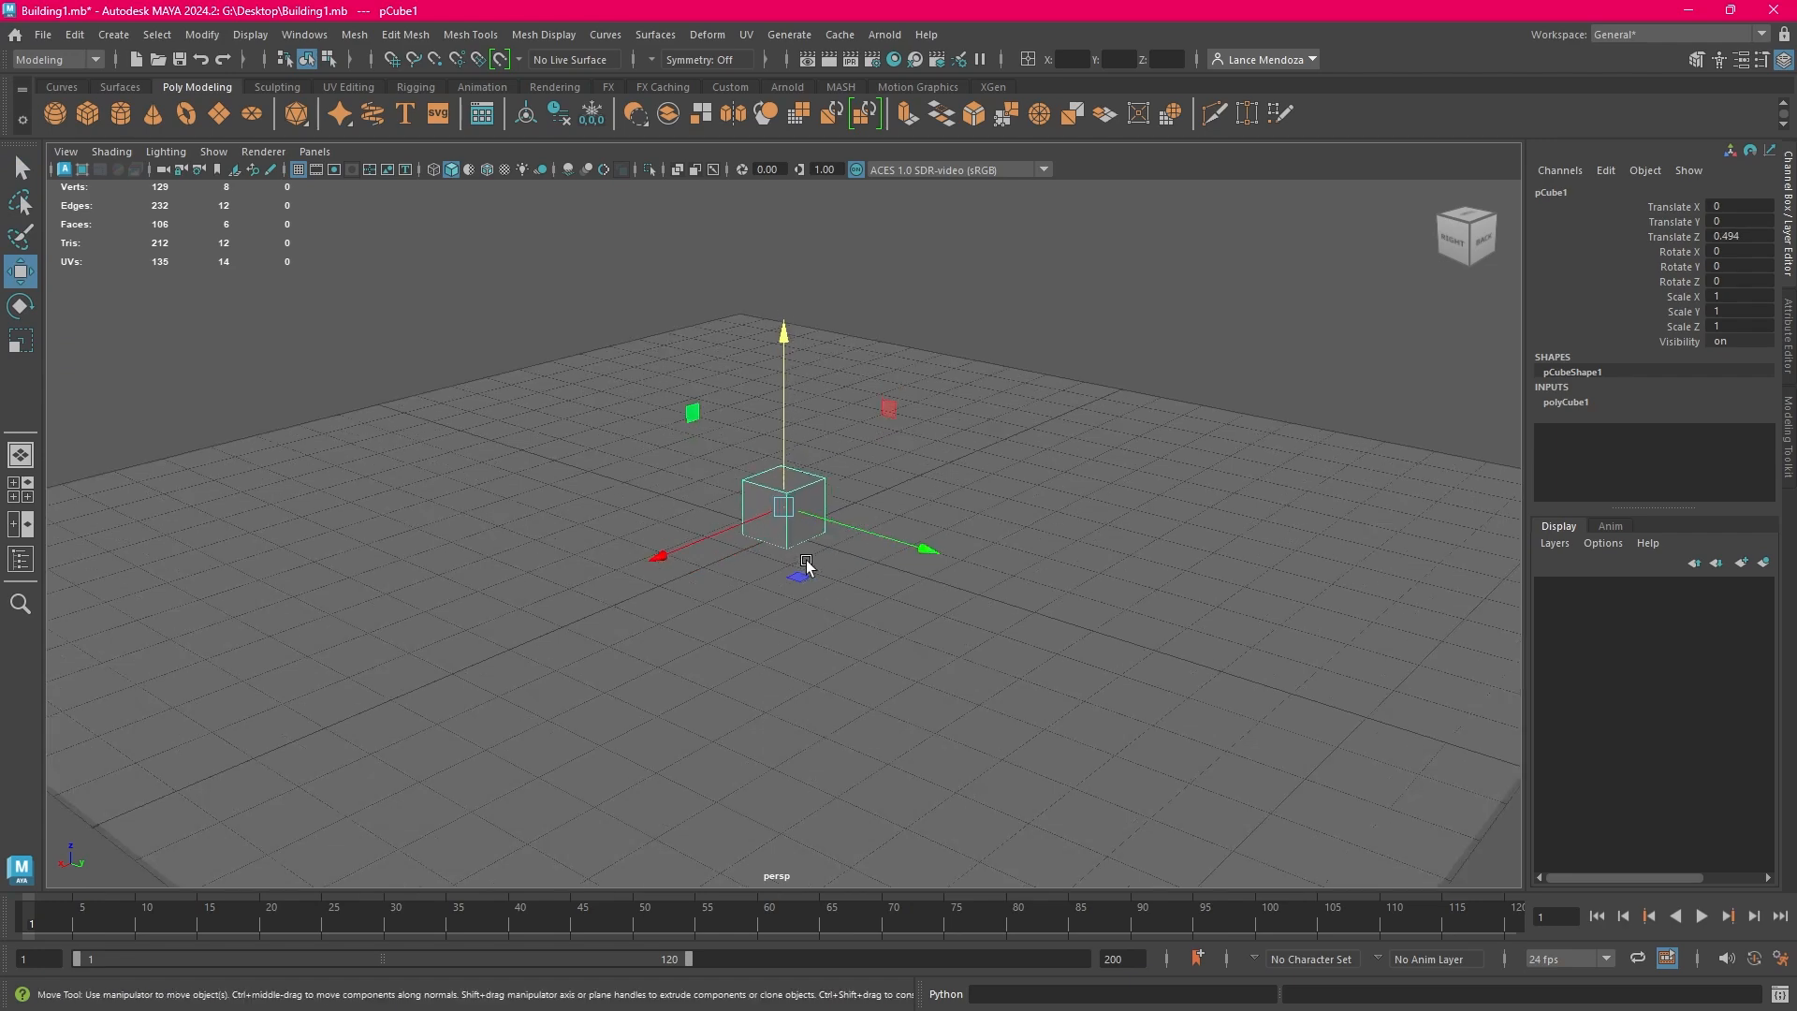
scroll(823, 606, up, 4)
drag(783, 411, 782, 409)
scroll(851, 501, down, 4)
scroll(837, 575, up, 2)
scroll(835, 584, up, 2)
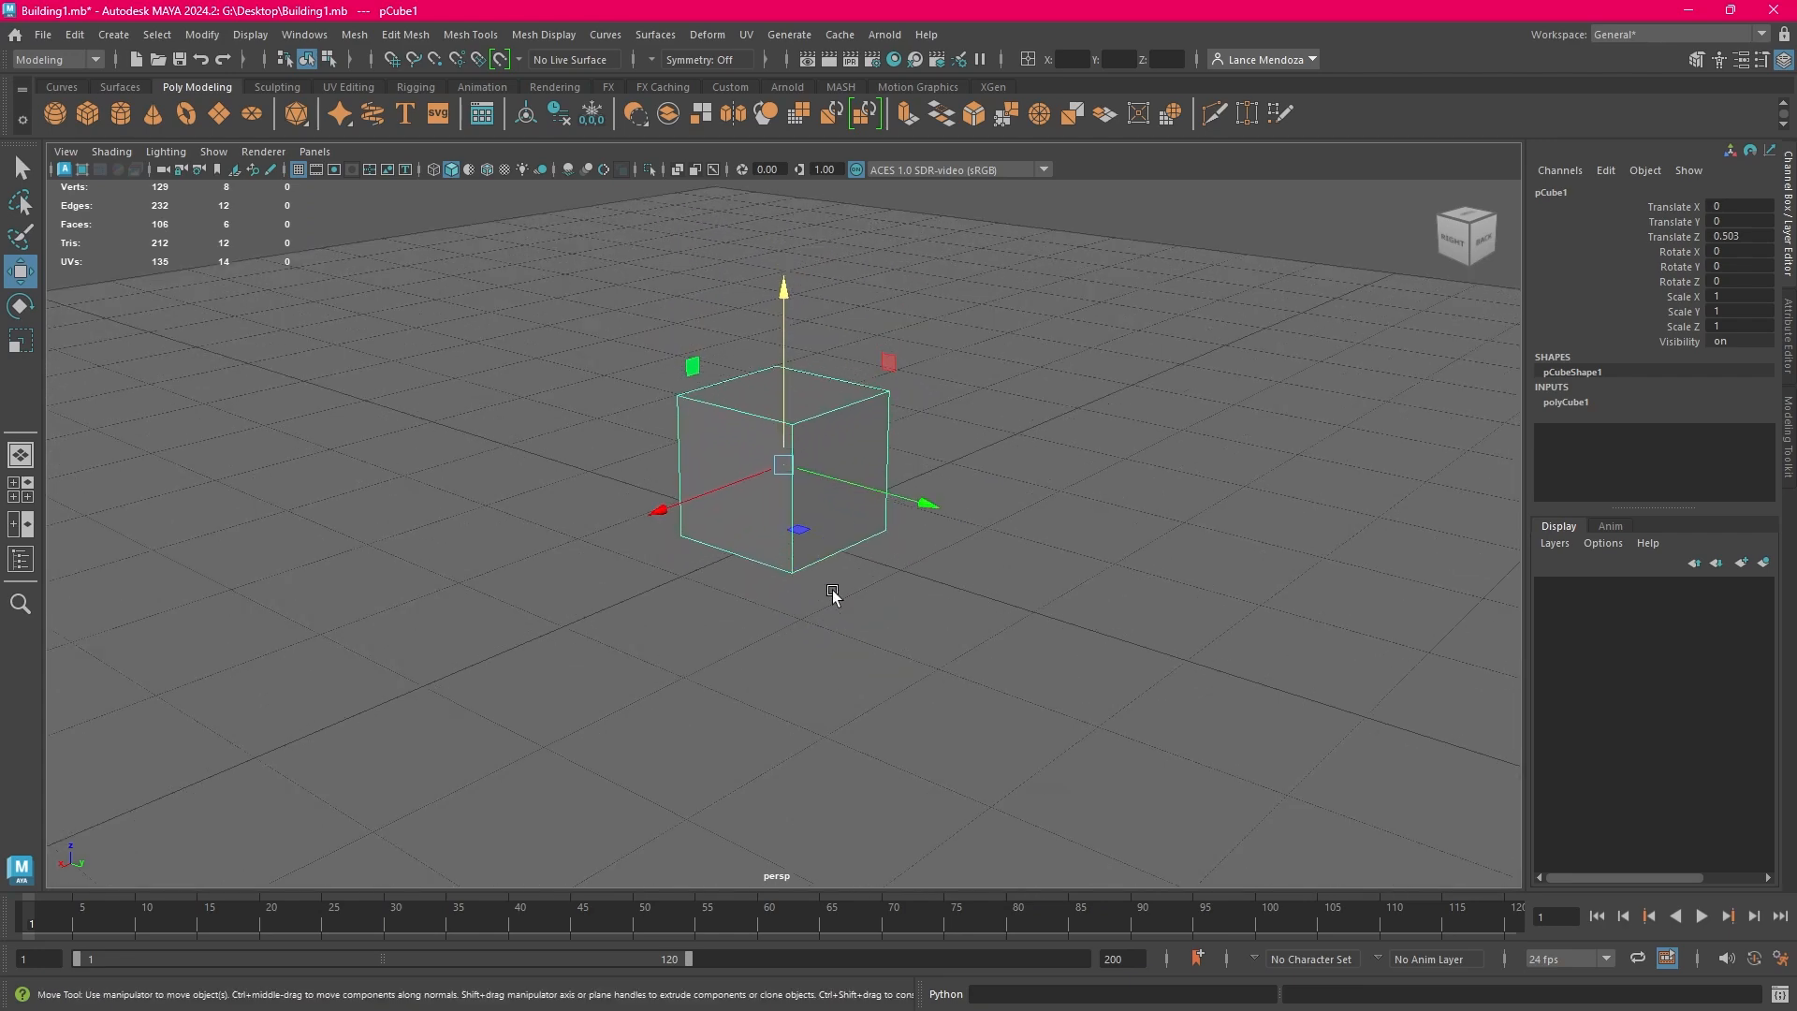
scroll(833, 590, down, 4)
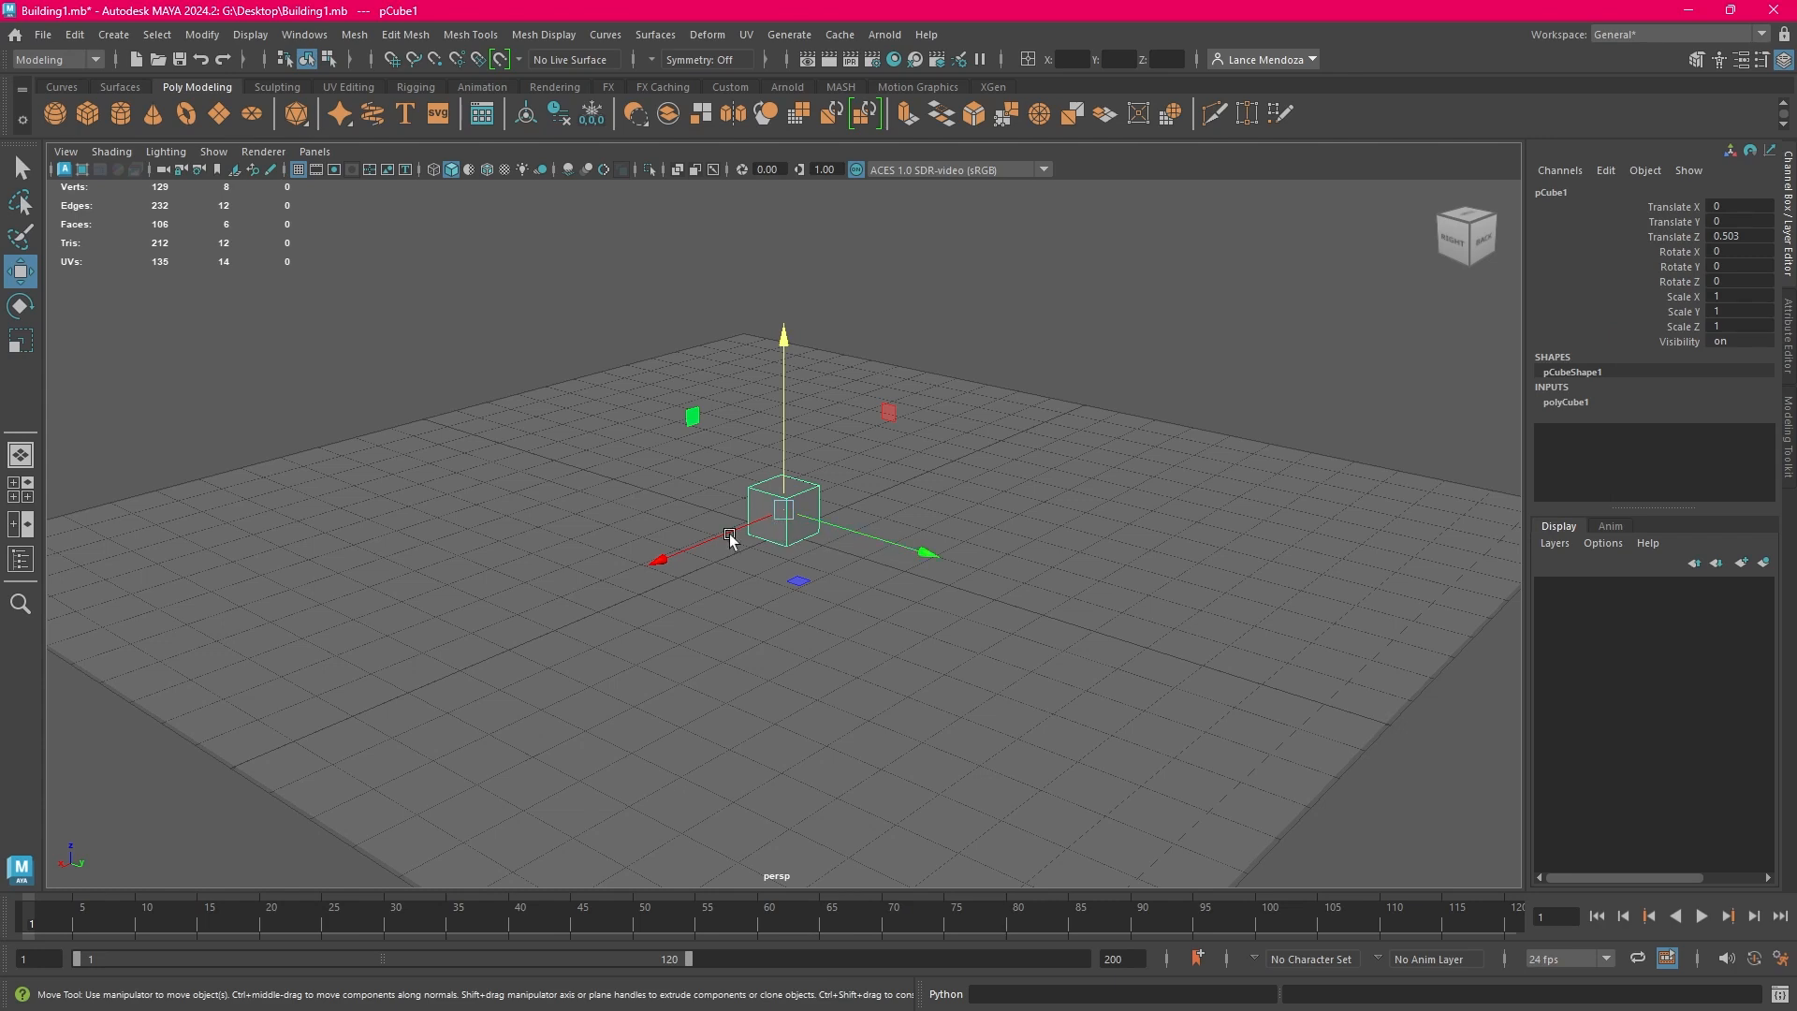
Duplicate the cube and move the copy along Y to a Translate Y of about 1.667
click(79, 40)
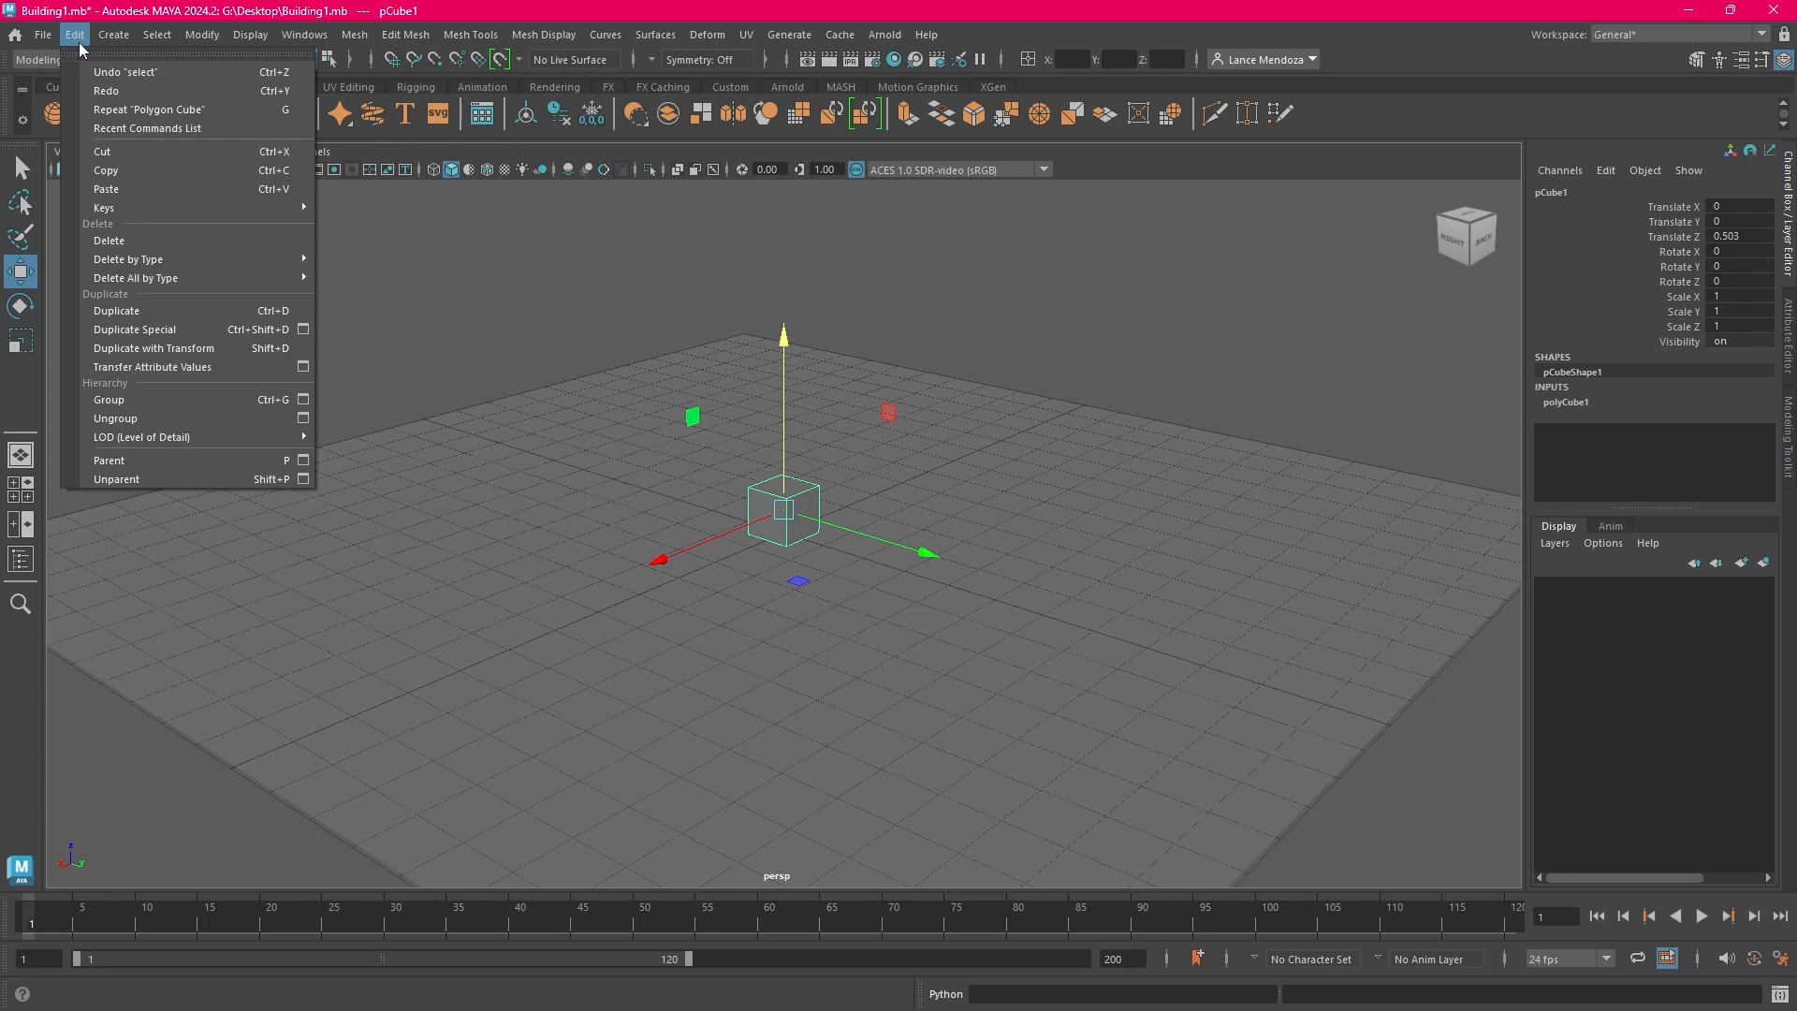
click(156, 317)
mouse_move(922, 550)
mouse_down()
mouse_move(970, 564)
mouse_move(951, 559)
mouse_up()
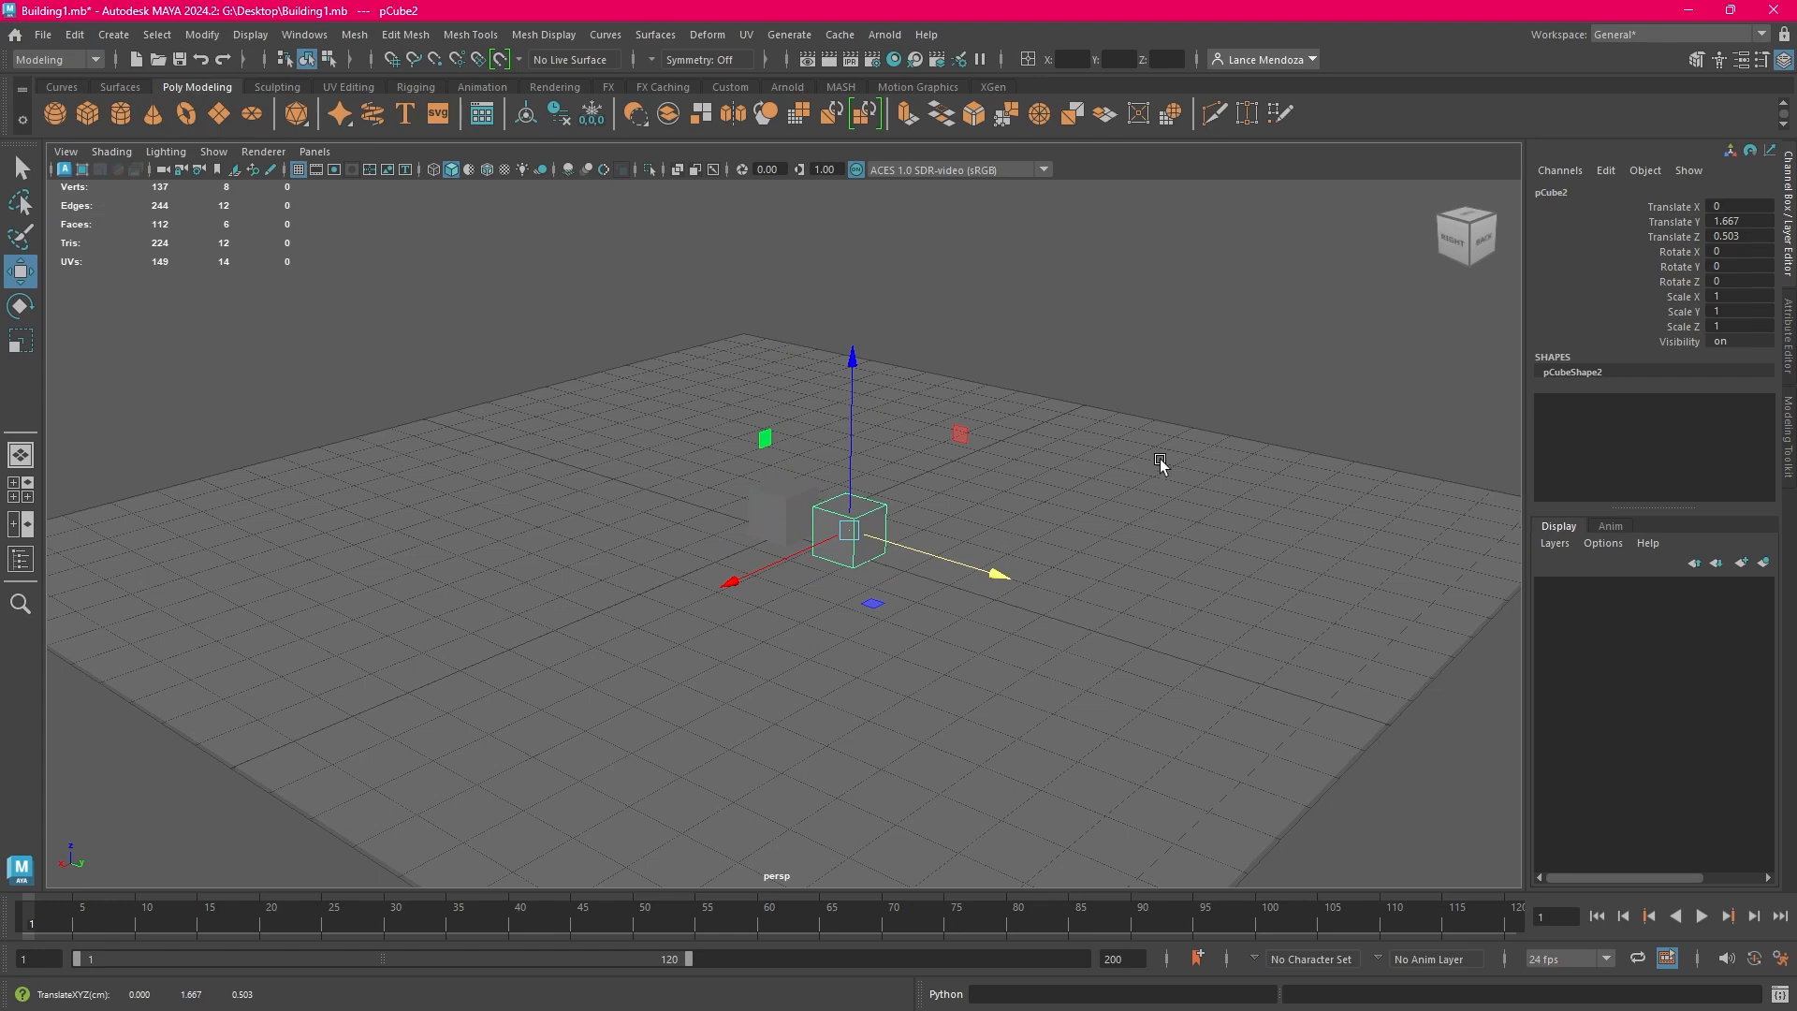
Scale the duplicated cube uniformly to about 1.591 on all axes
alt+drag(1160, 458, 1113, 449)
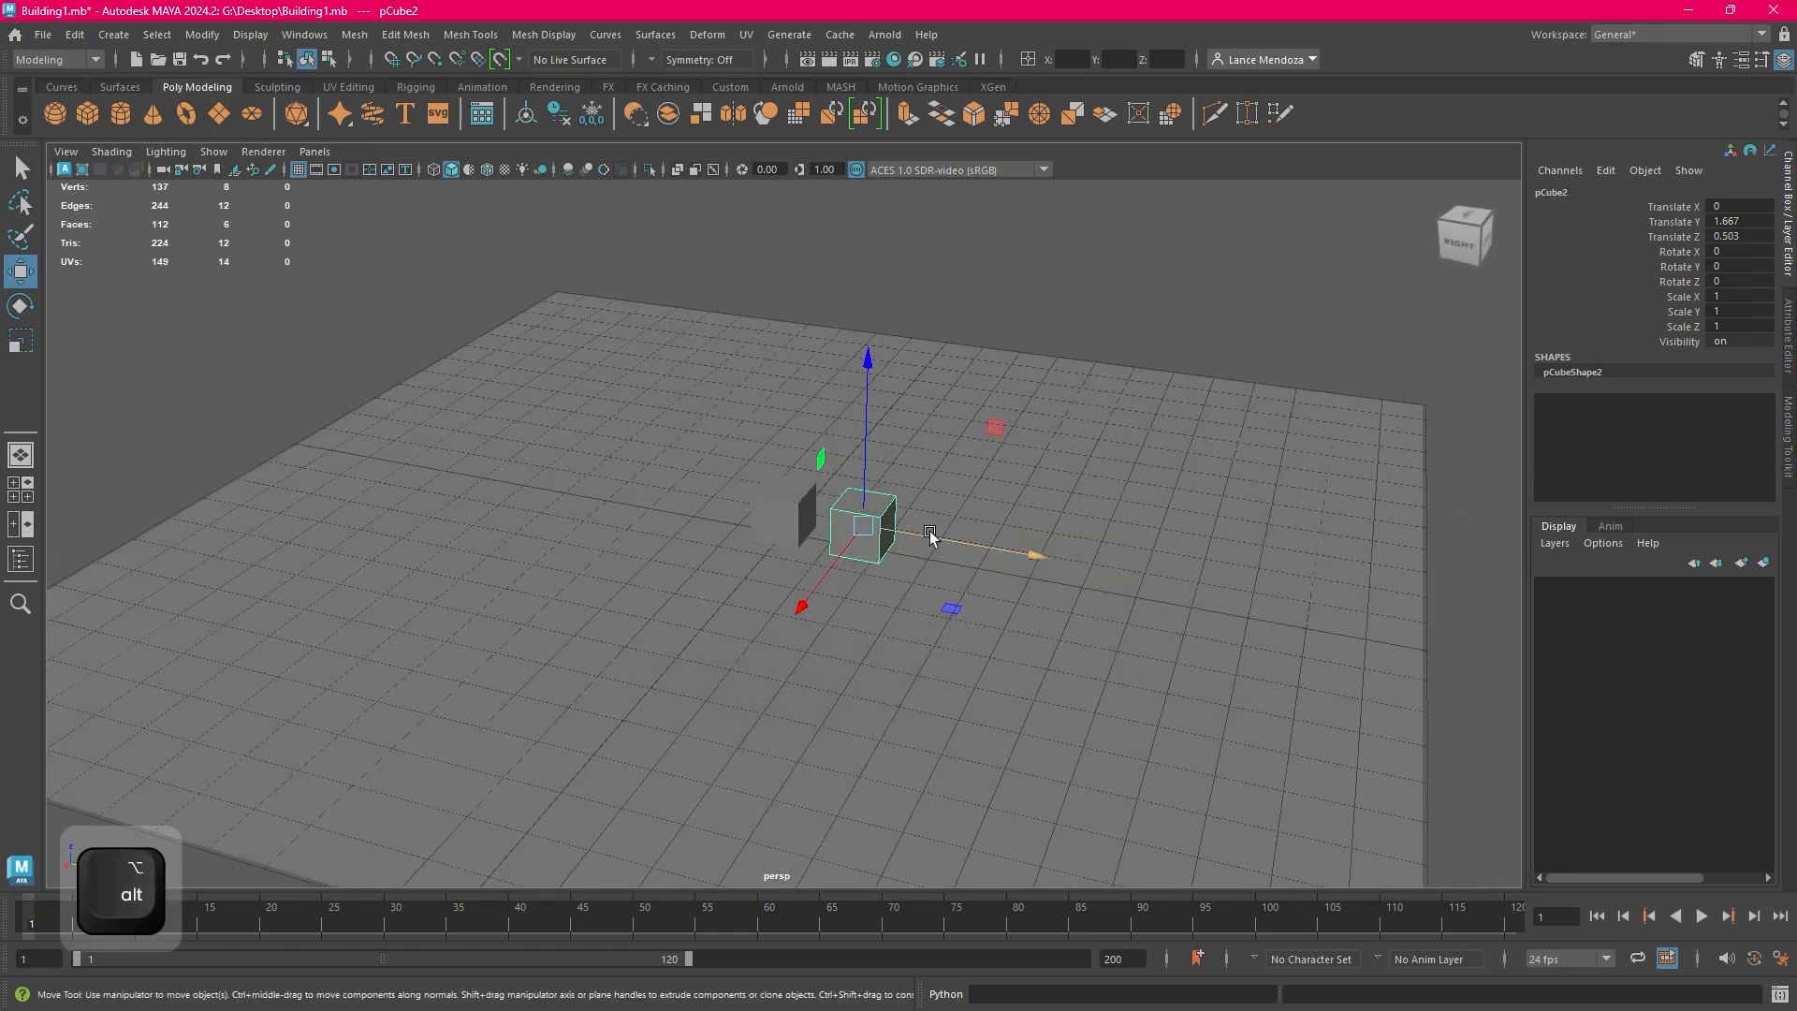
key(w)
key(e)
key(r)
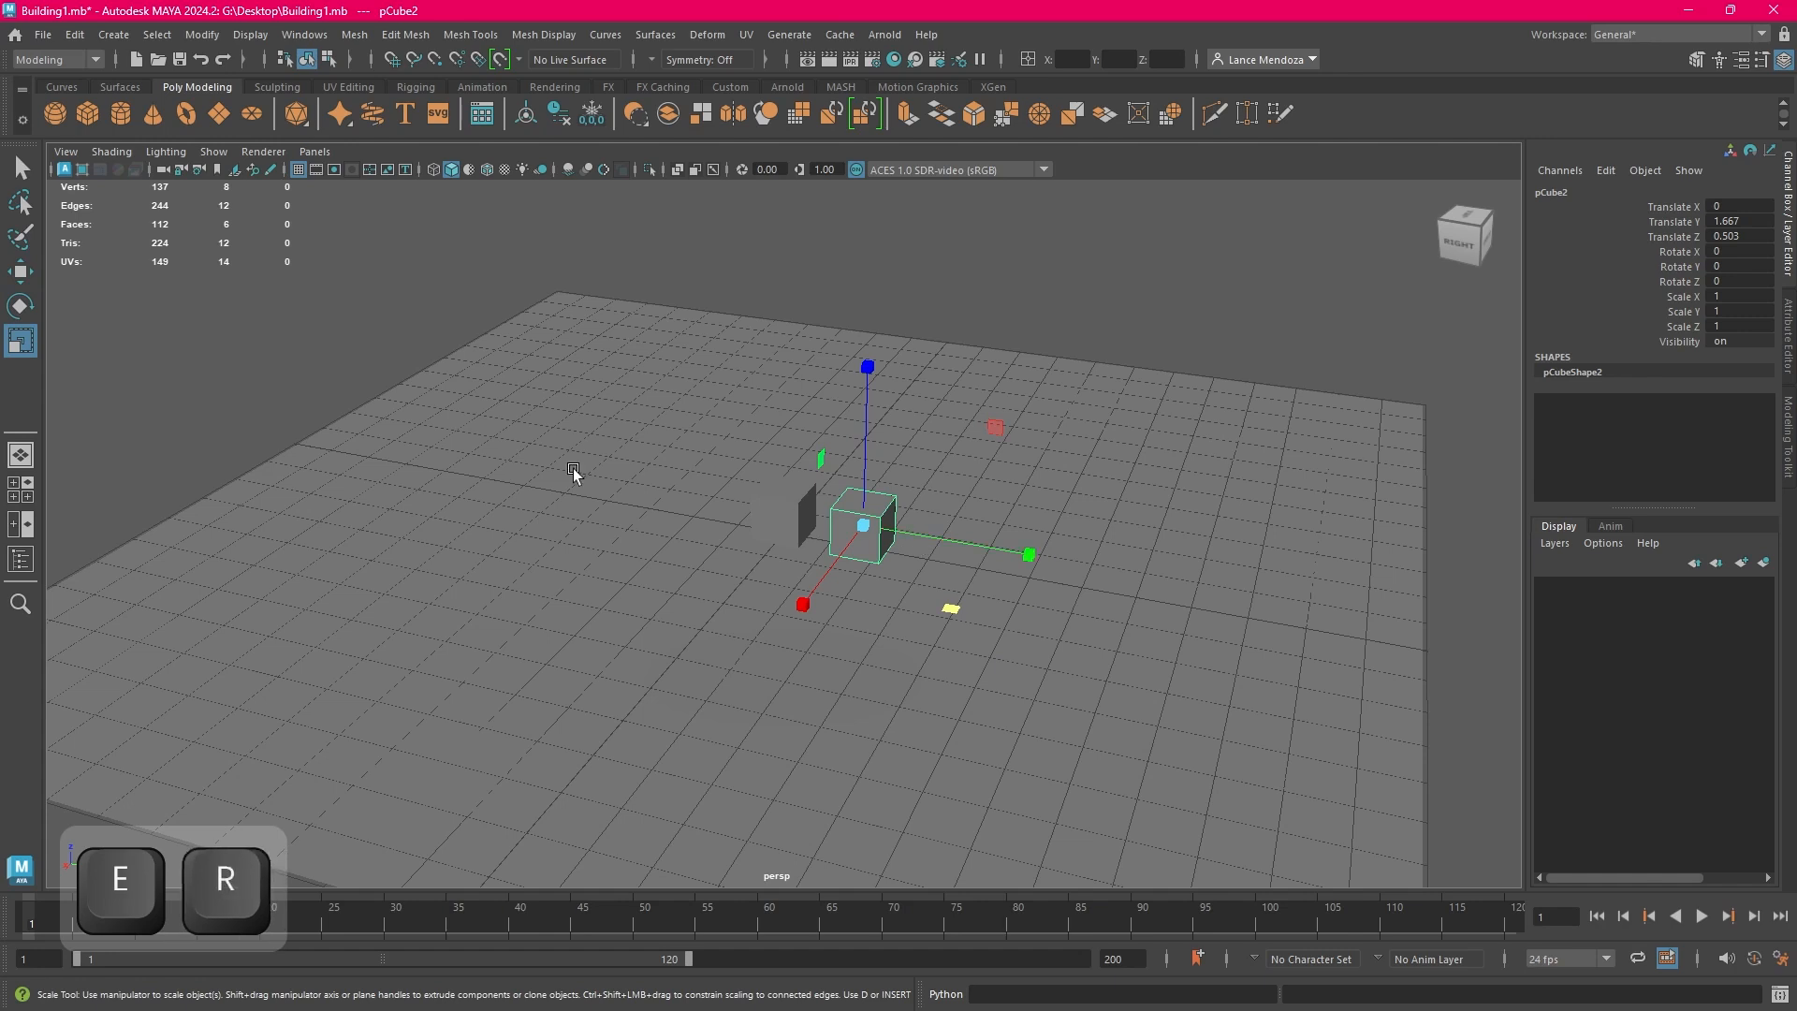
key(w)
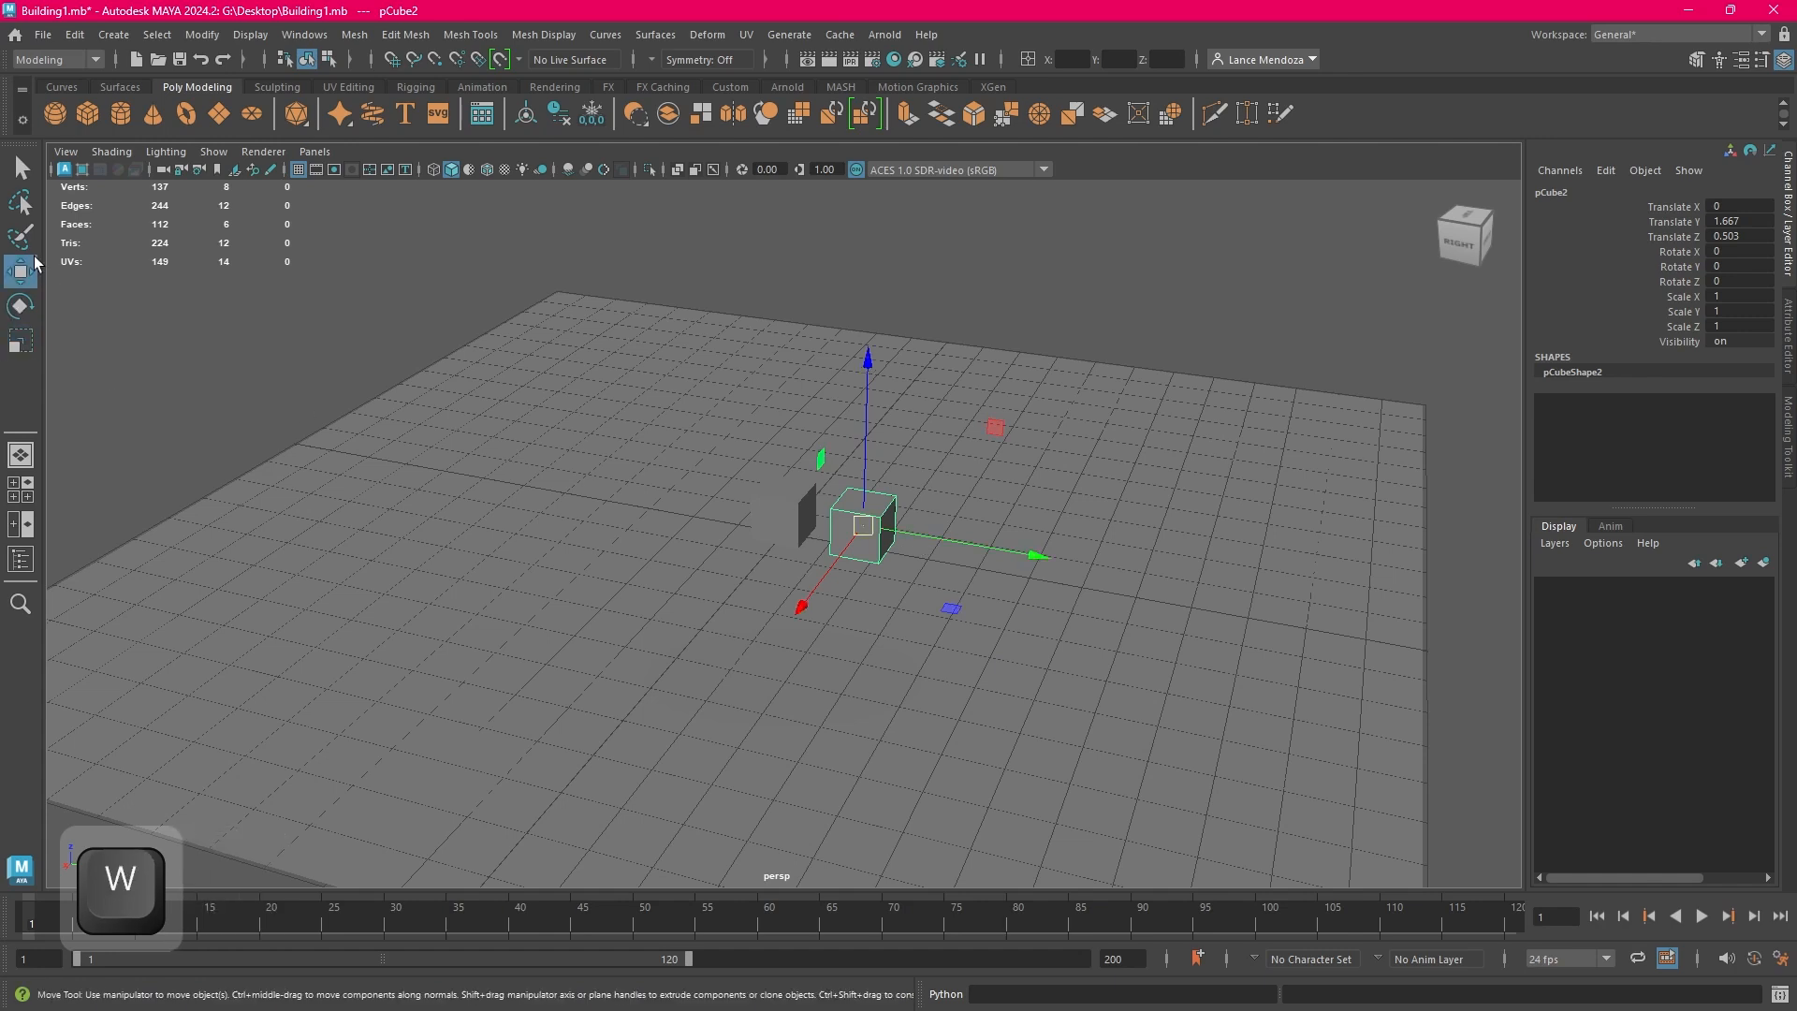
click(21, 306)
click(21, 341)
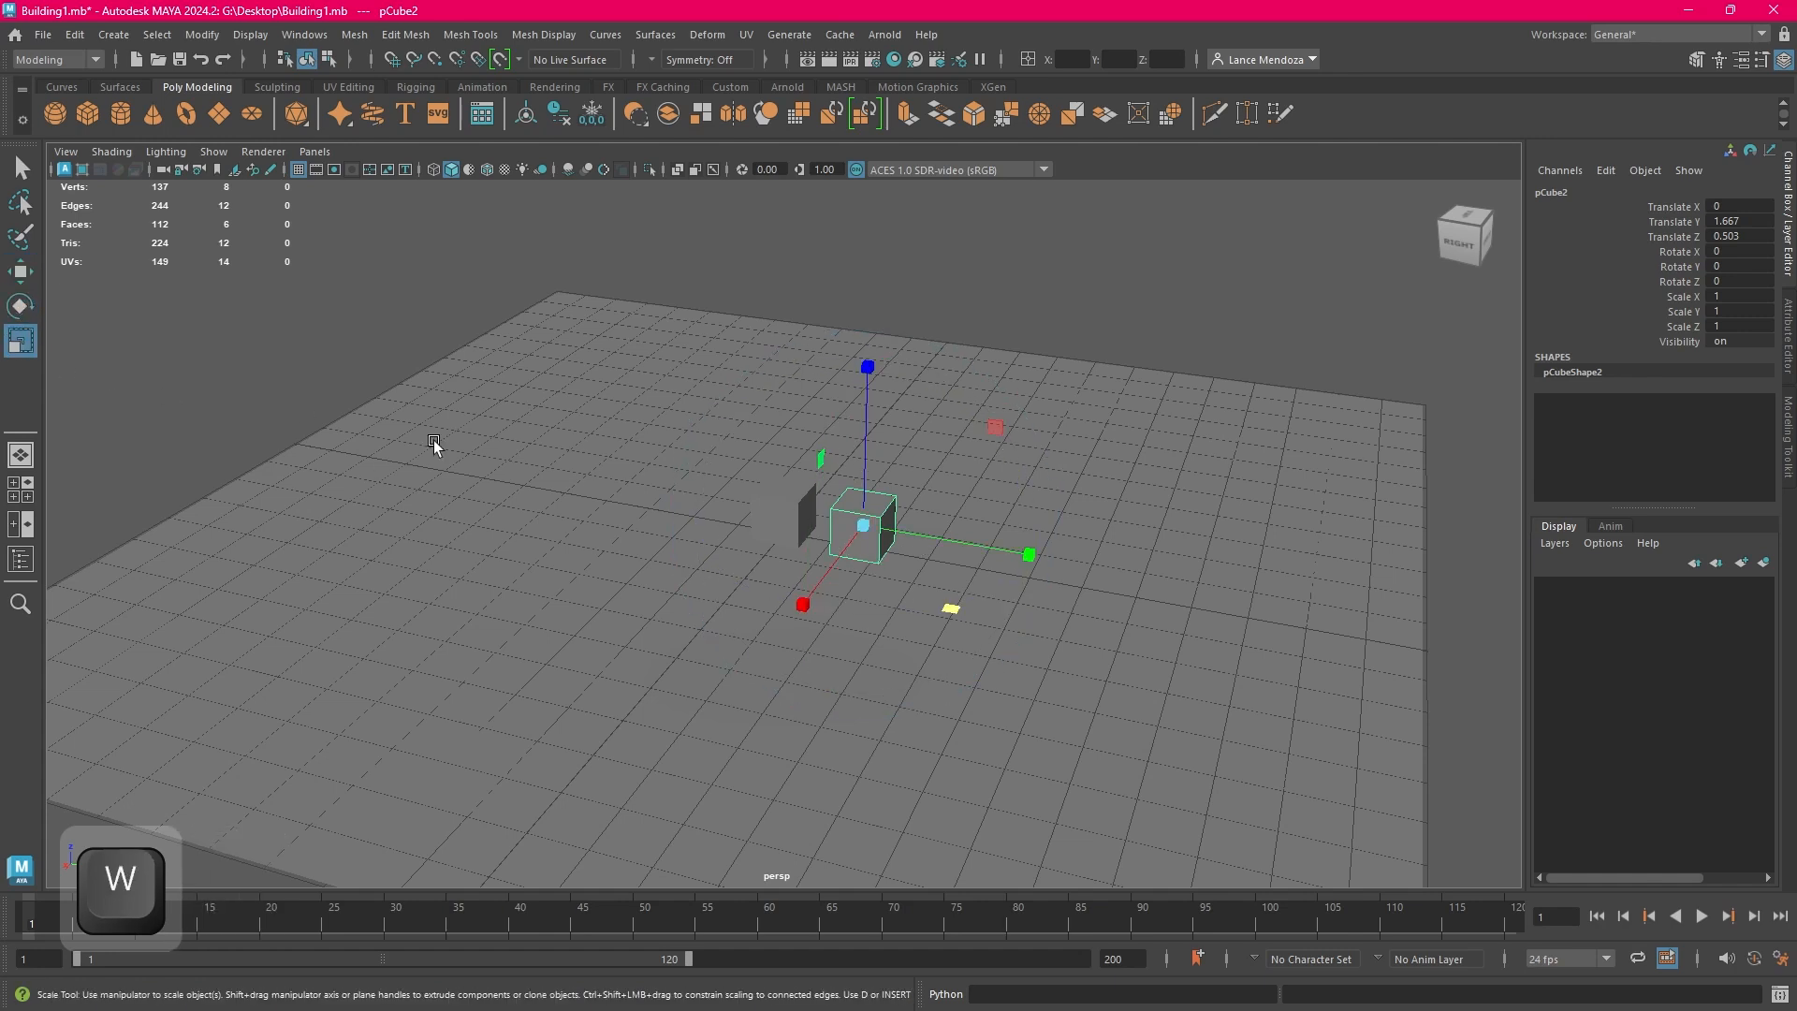
click(26, 311)
click(28, 345)
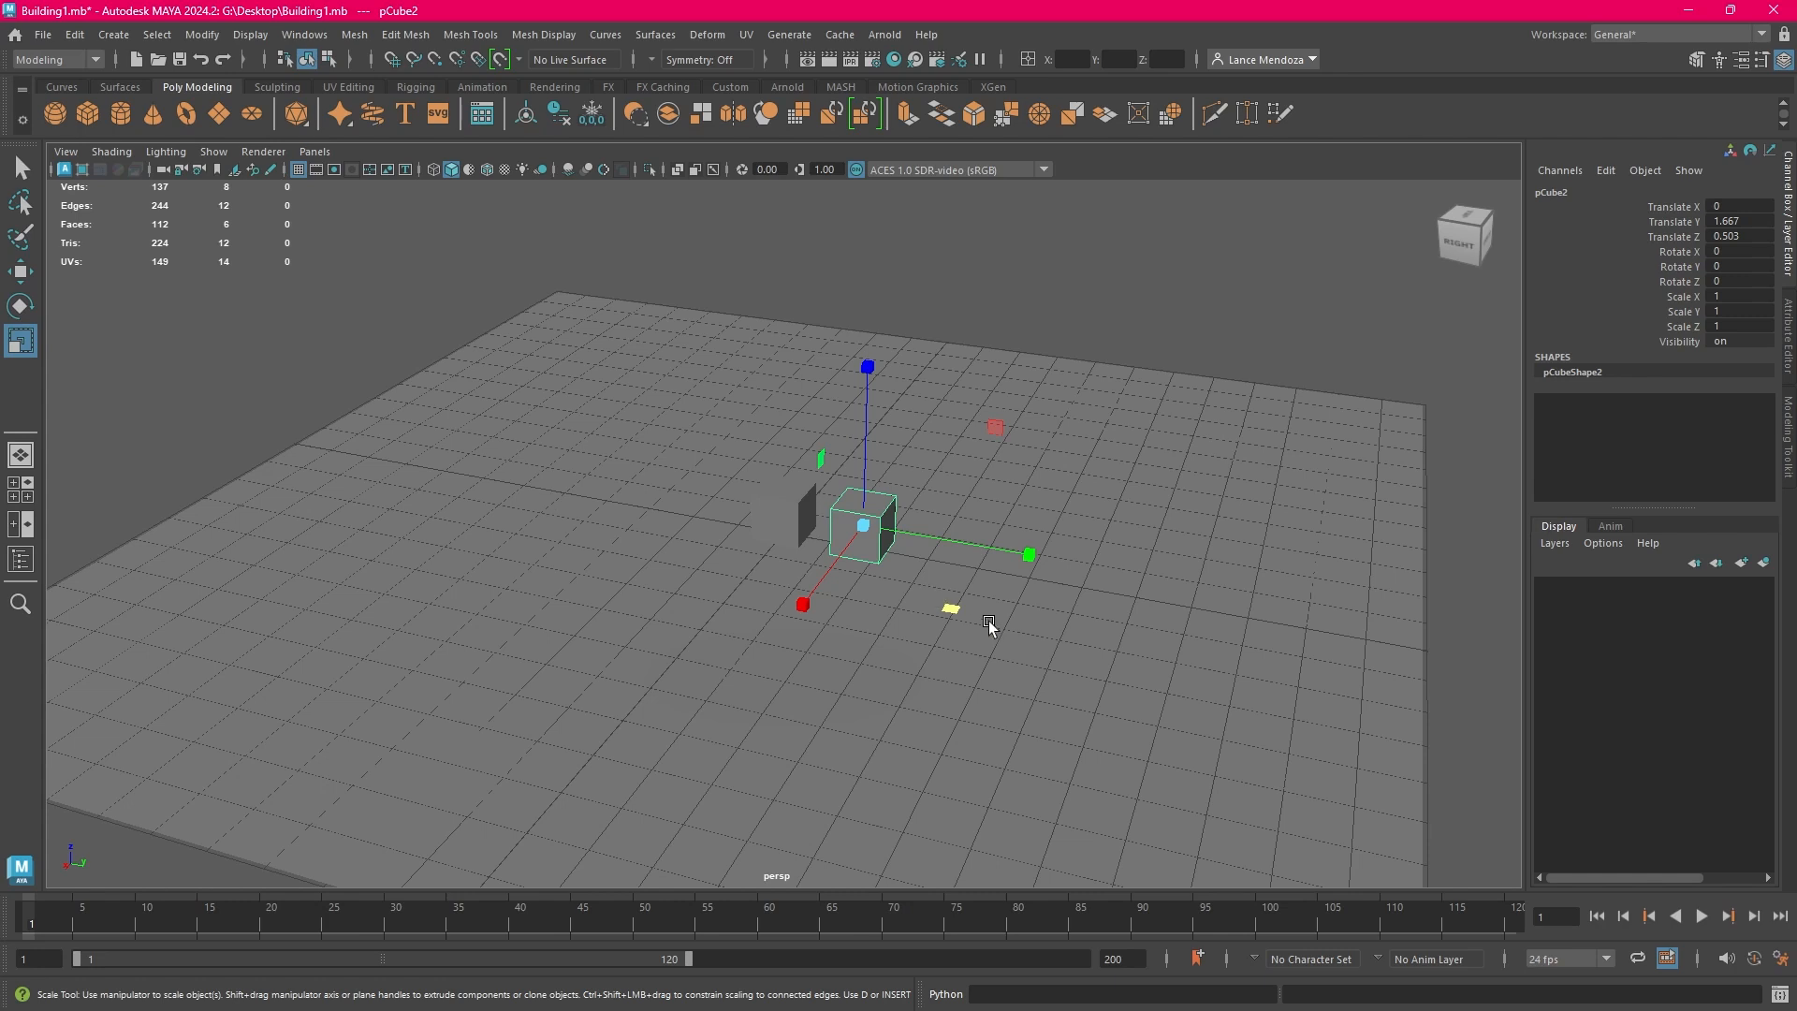
drag(869, 527, 887, 527)
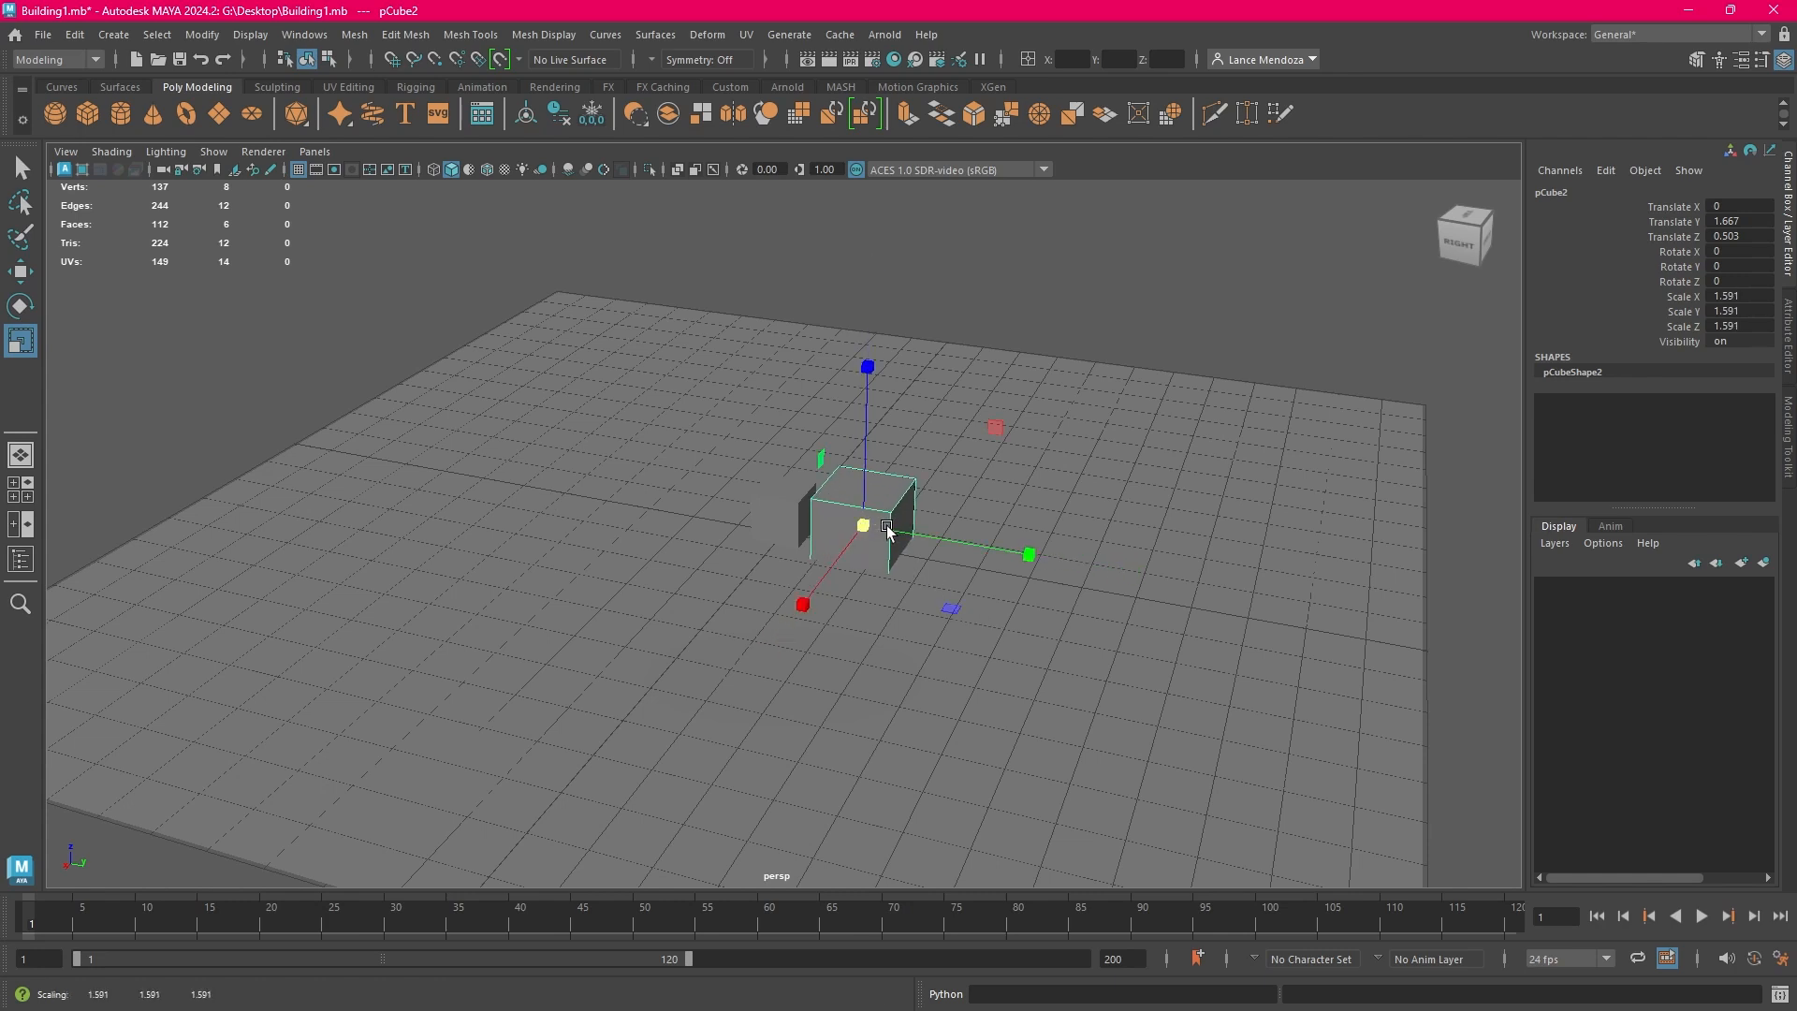
Move the enlarged cube to a Translate Z of about 0.792 and Translate X of about -0.362, and adjust it along Y beside the small cube
click(20, 271)
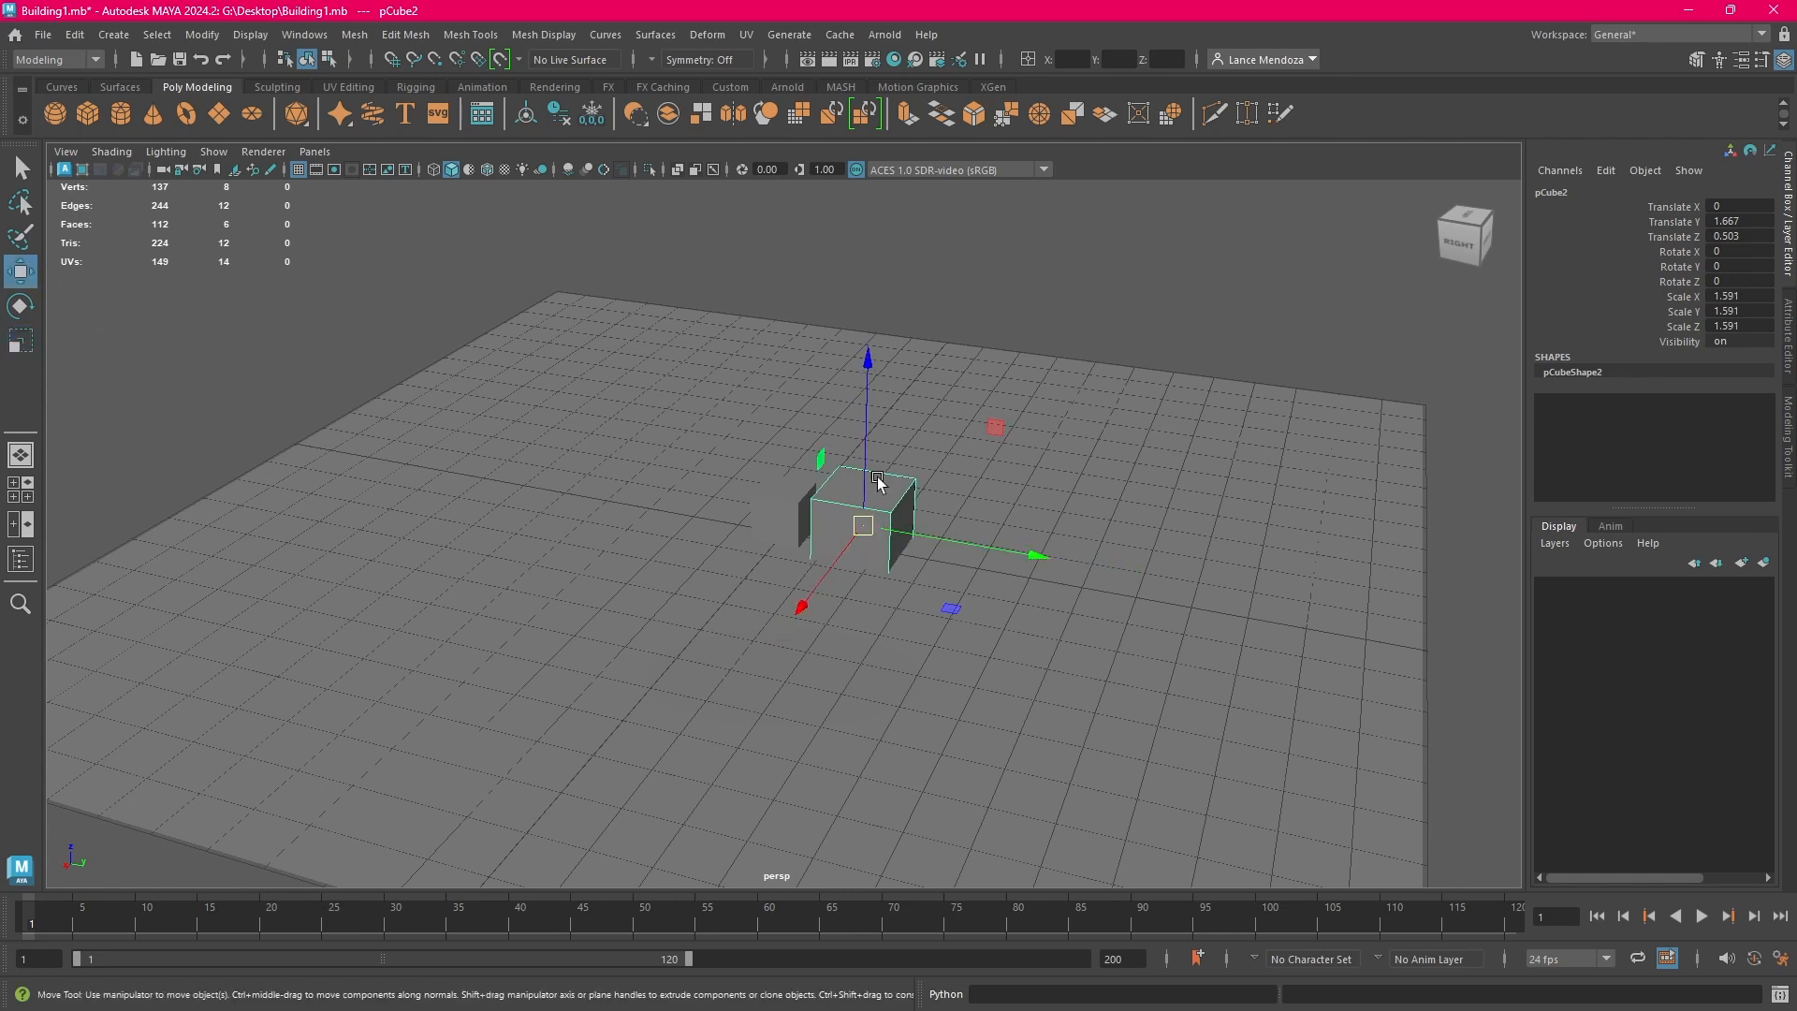
drag(858, 417, 869, 395)
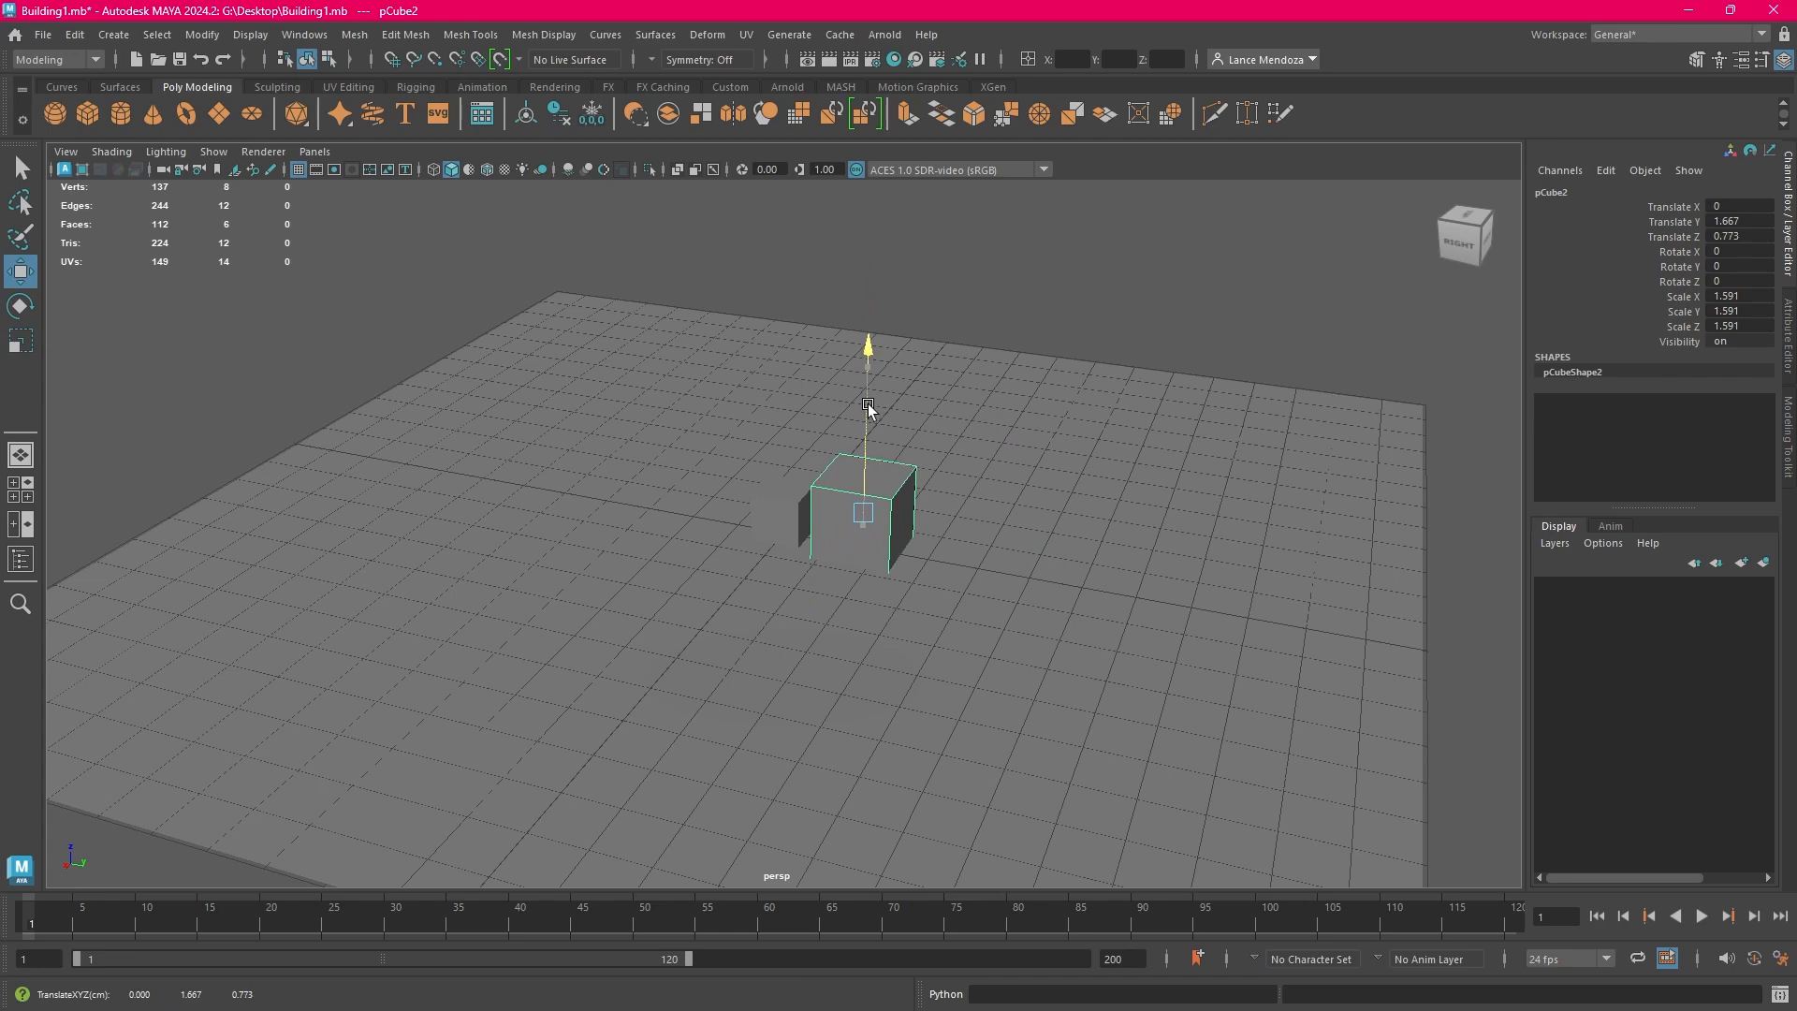
drag(803, 585, 817, 581)
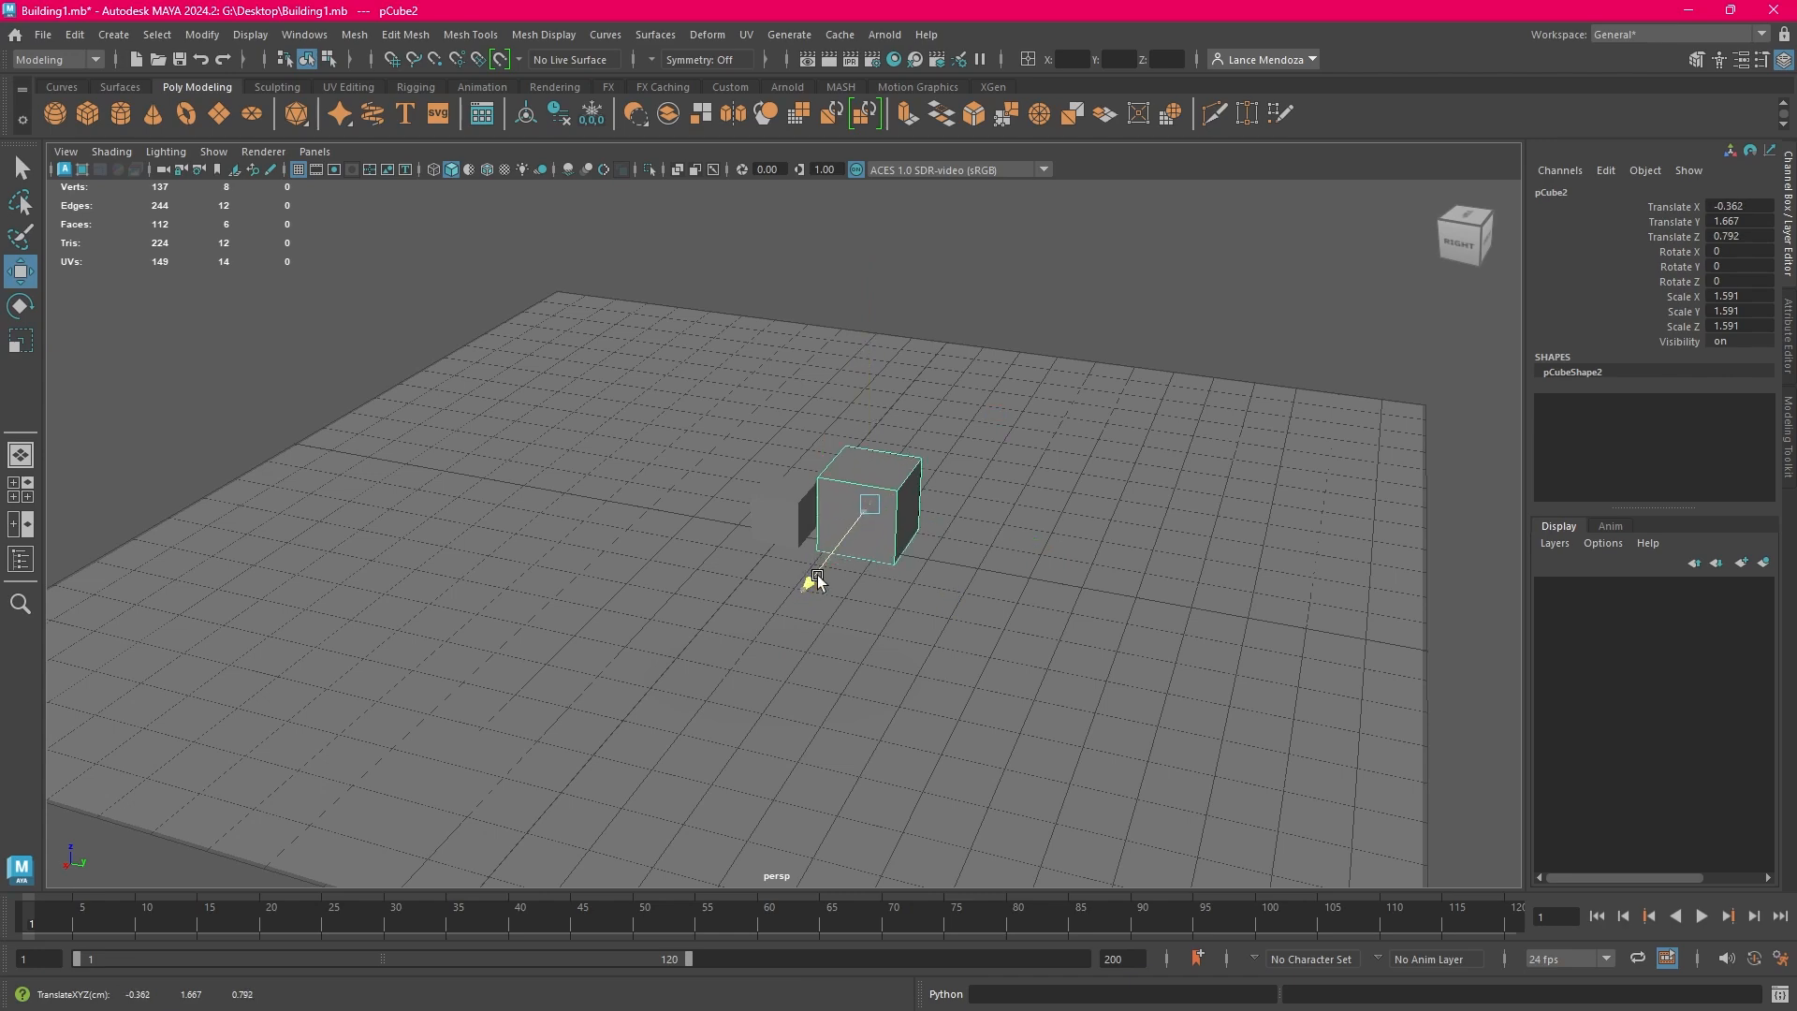
mouse_move(970, 529)
mouse_down()
mouse_move(975, 565)
mouse_move(1047, 553)
mouse_move(1055, 574)
mouse_move(1074, 552)
mouse_move(935, 554)
mouse_move(1003, 520)
mouse_move(946, 552)
mouse_move(934, 505)
mouse_move(982, 513)
mouse_up()
Duplicate the small original cube and move the copy along Y to a Translate Y of about -1.169
click(1074, 391)
click(786, 477)
click(673, 485)
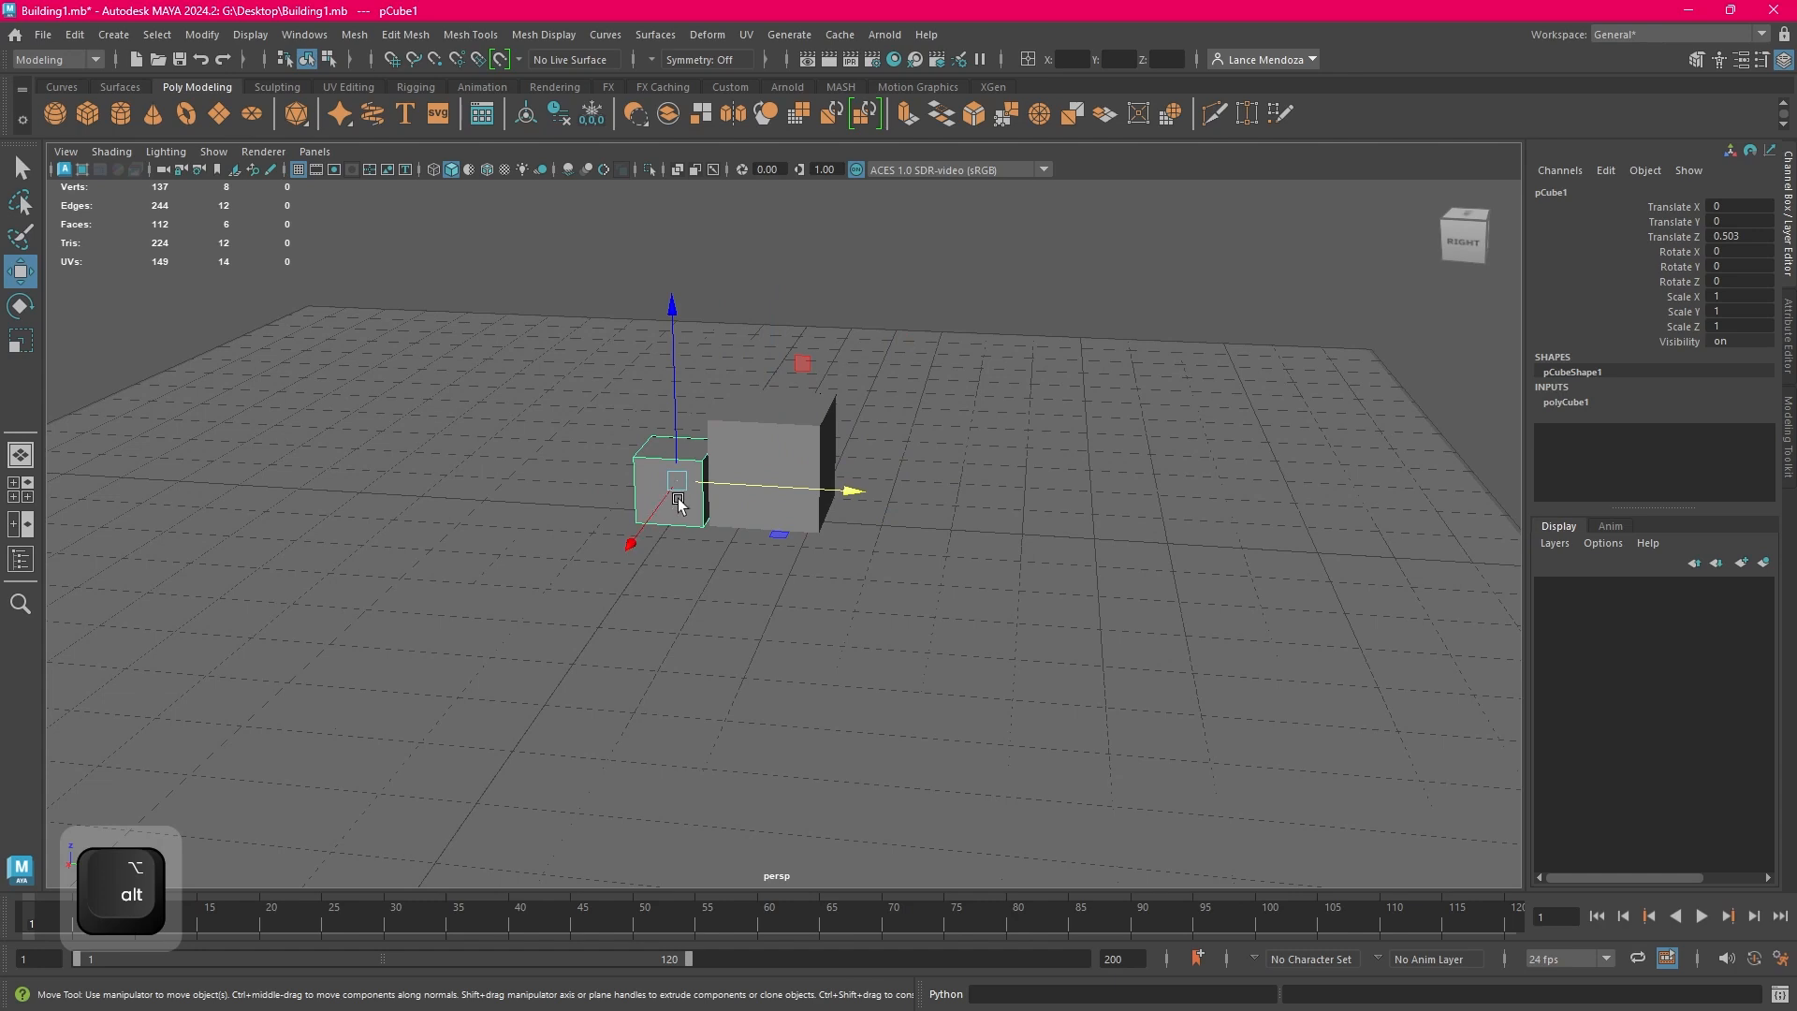
click(73, 34)
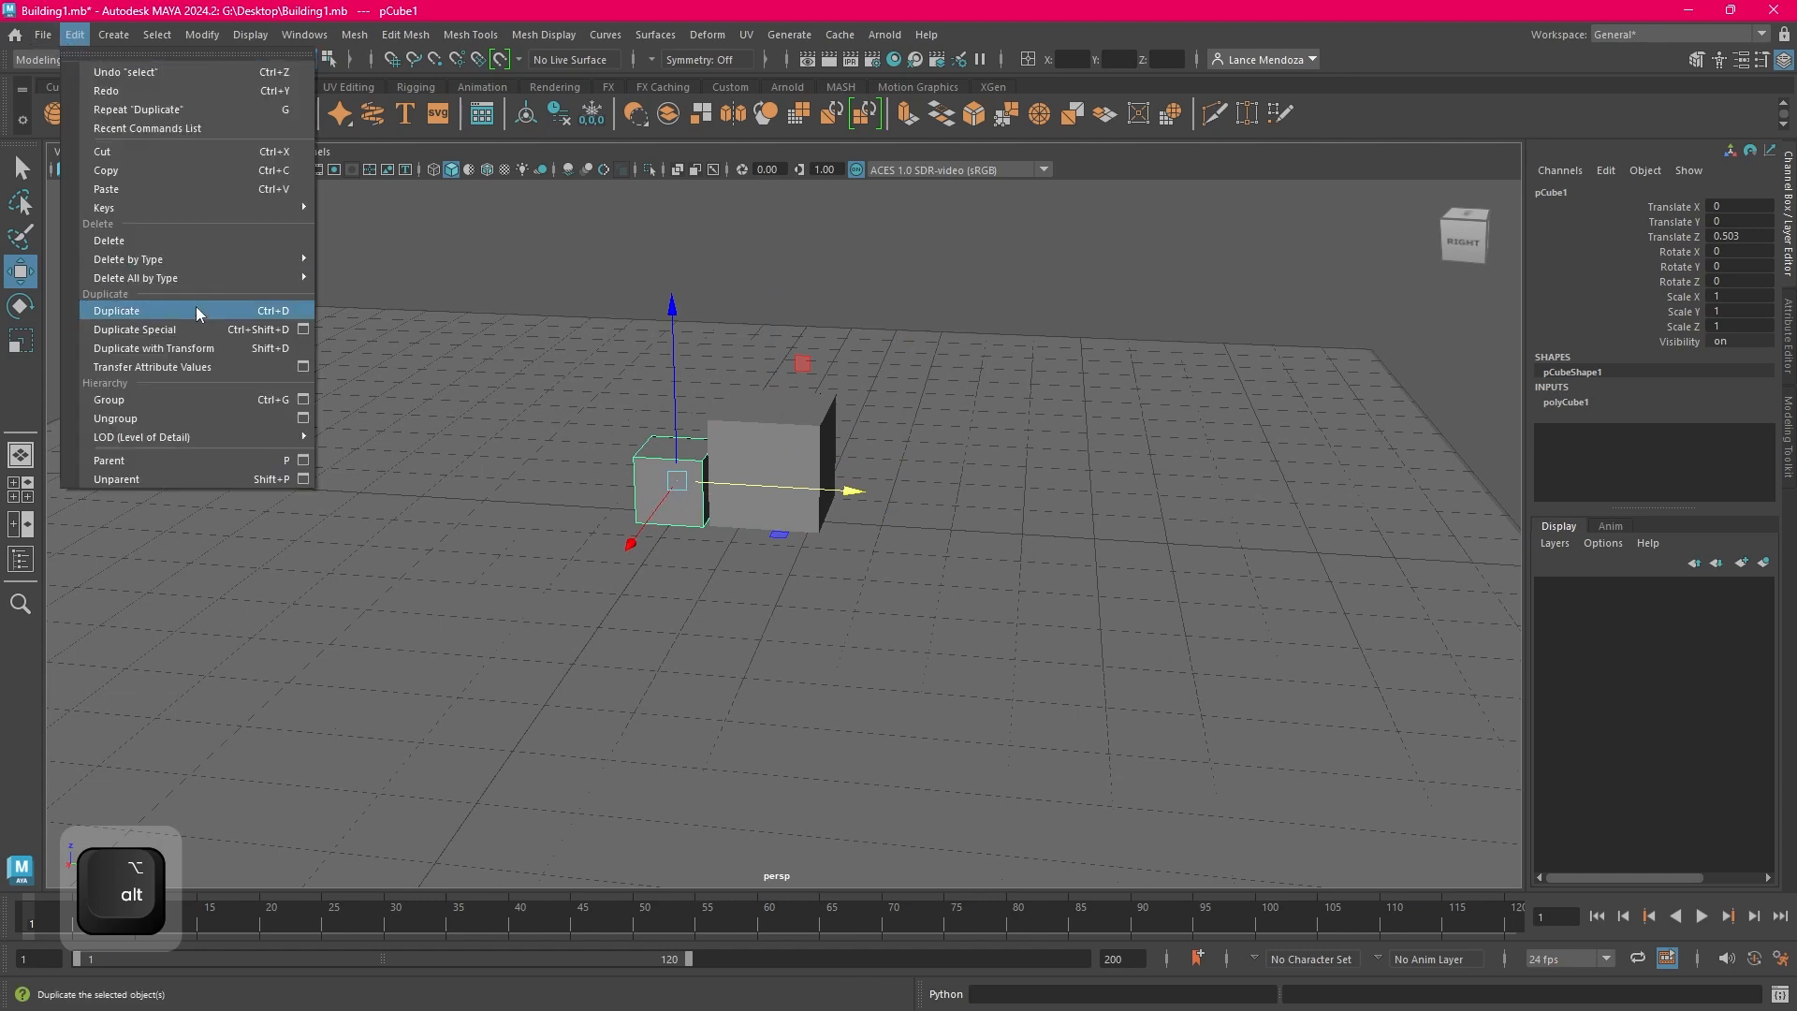
click(197, 295)
drag(822, 501, 737, 475)
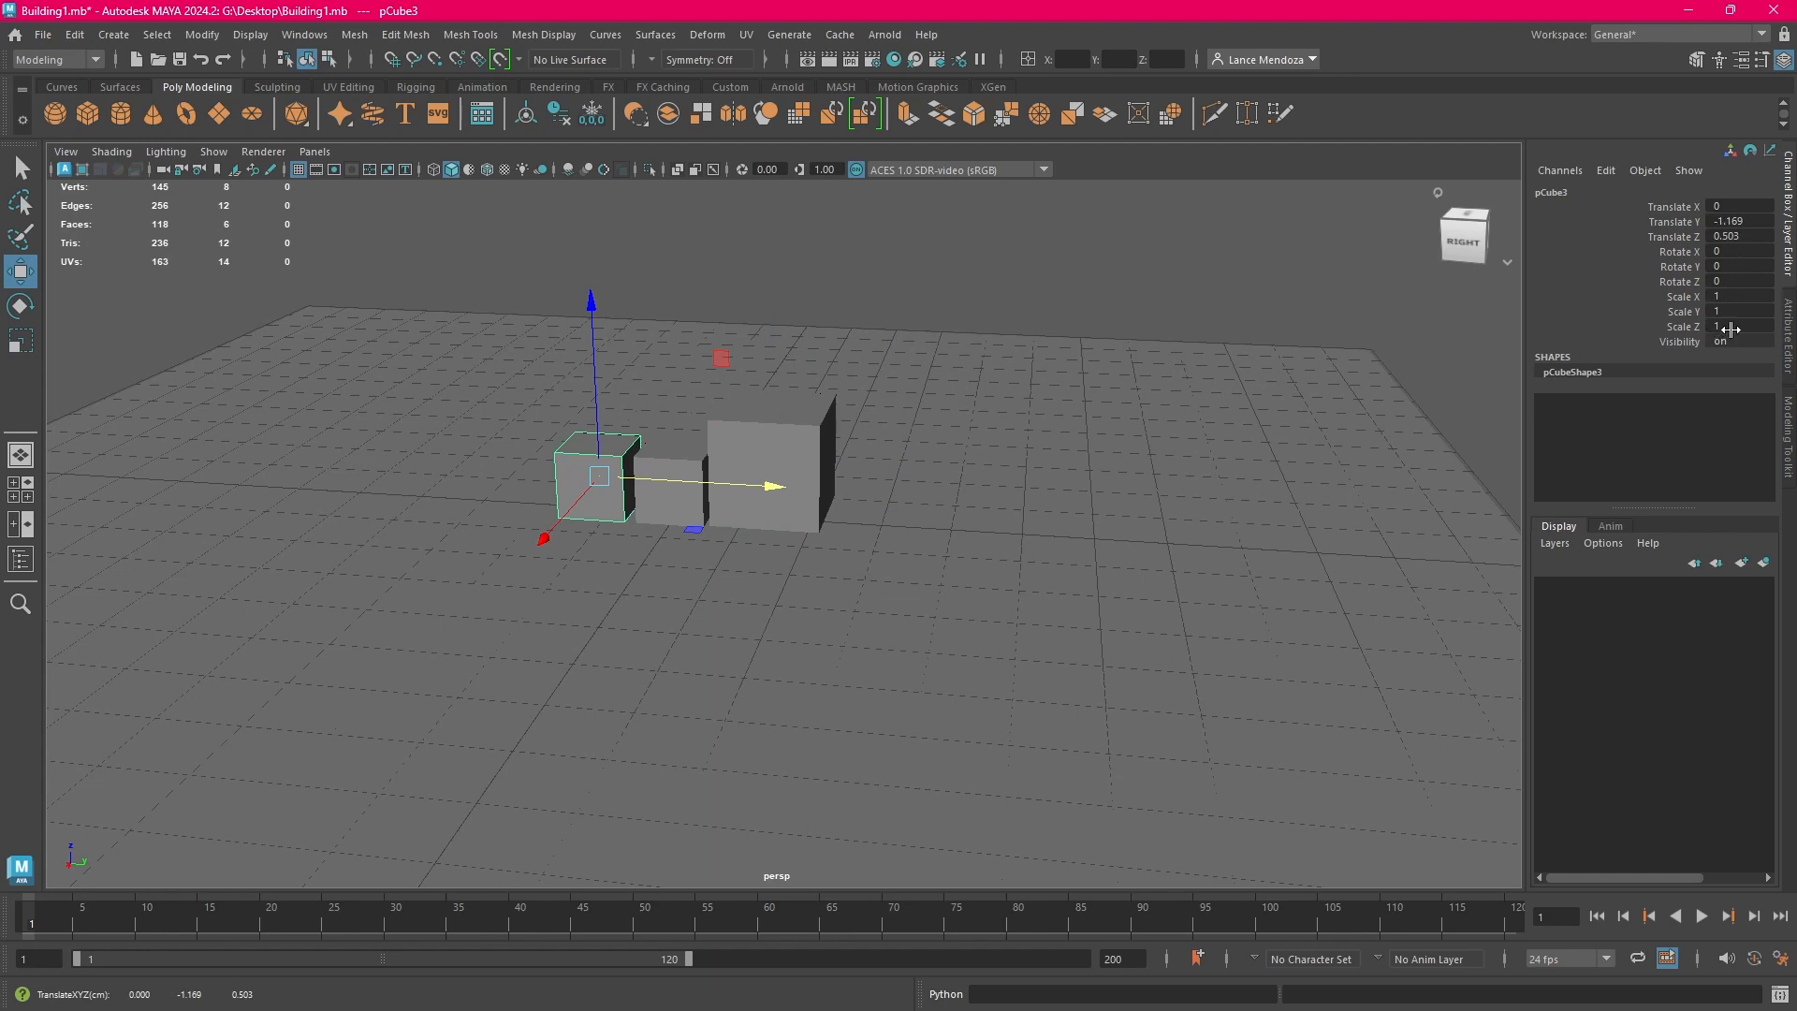
Set the copy's Scale Z to 2 and raise it onto the ground plane at a Translate Z of about 1.002
text(2)
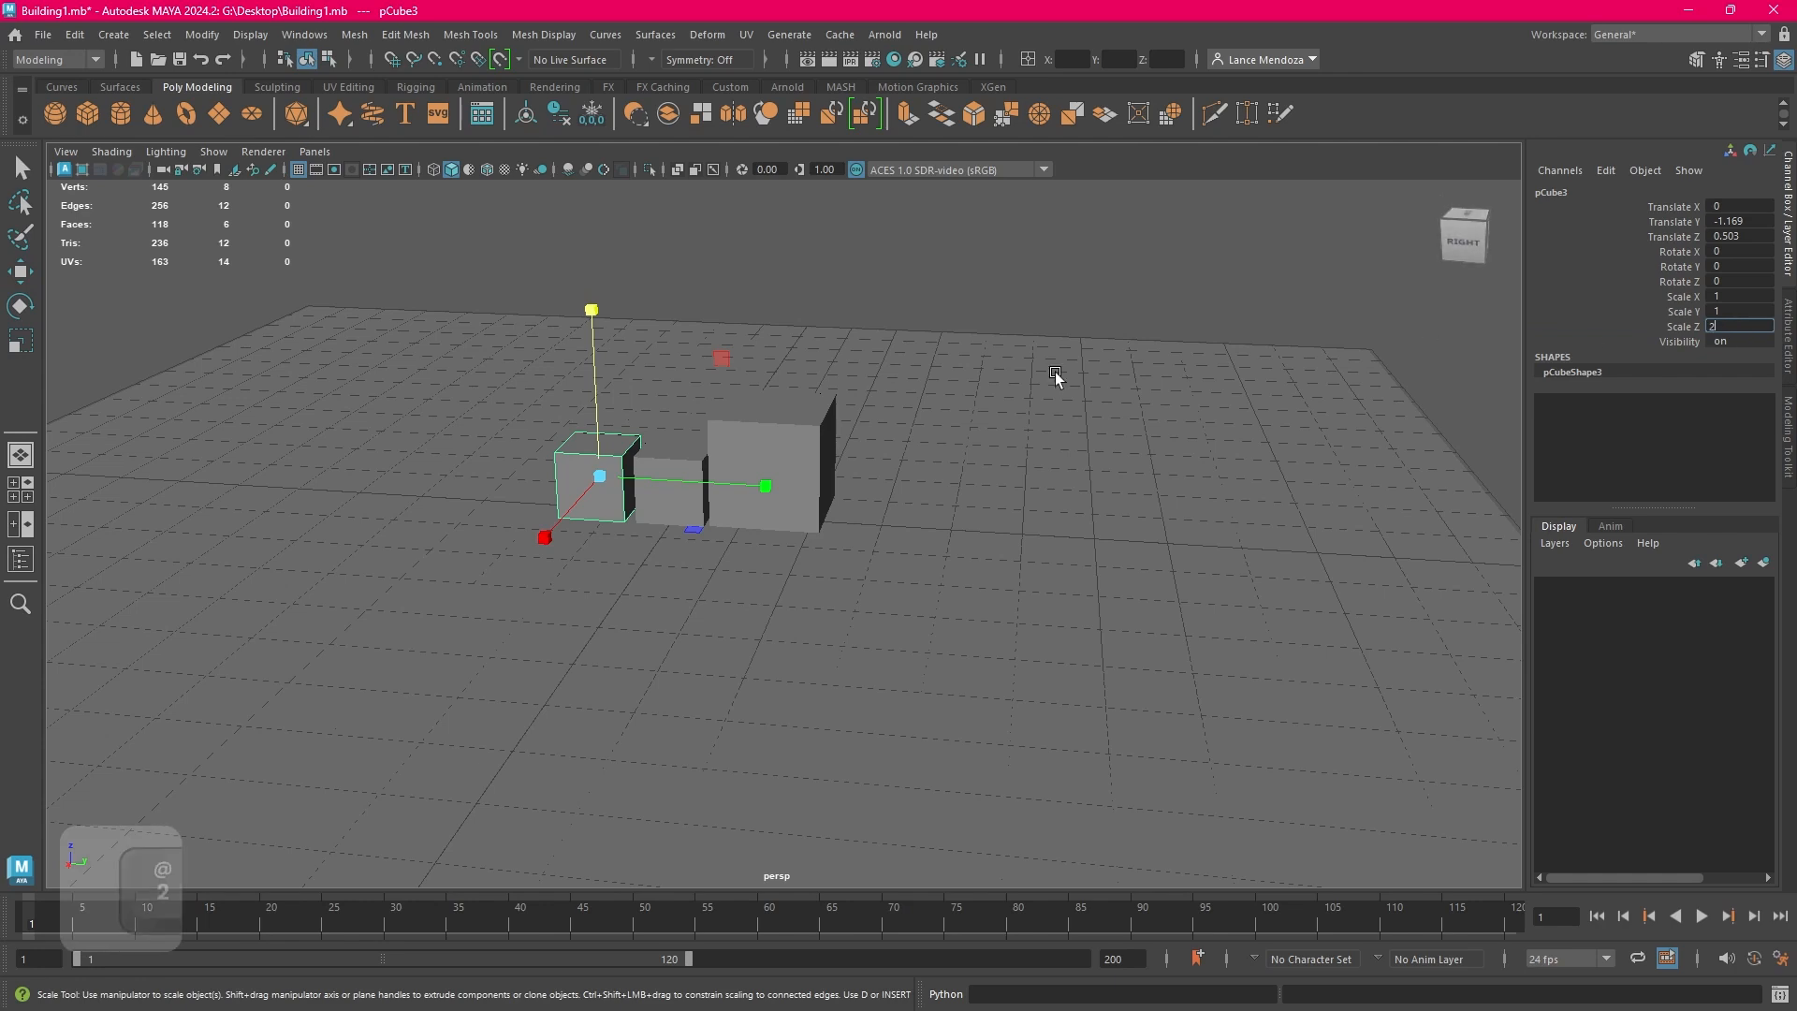
key(Return)
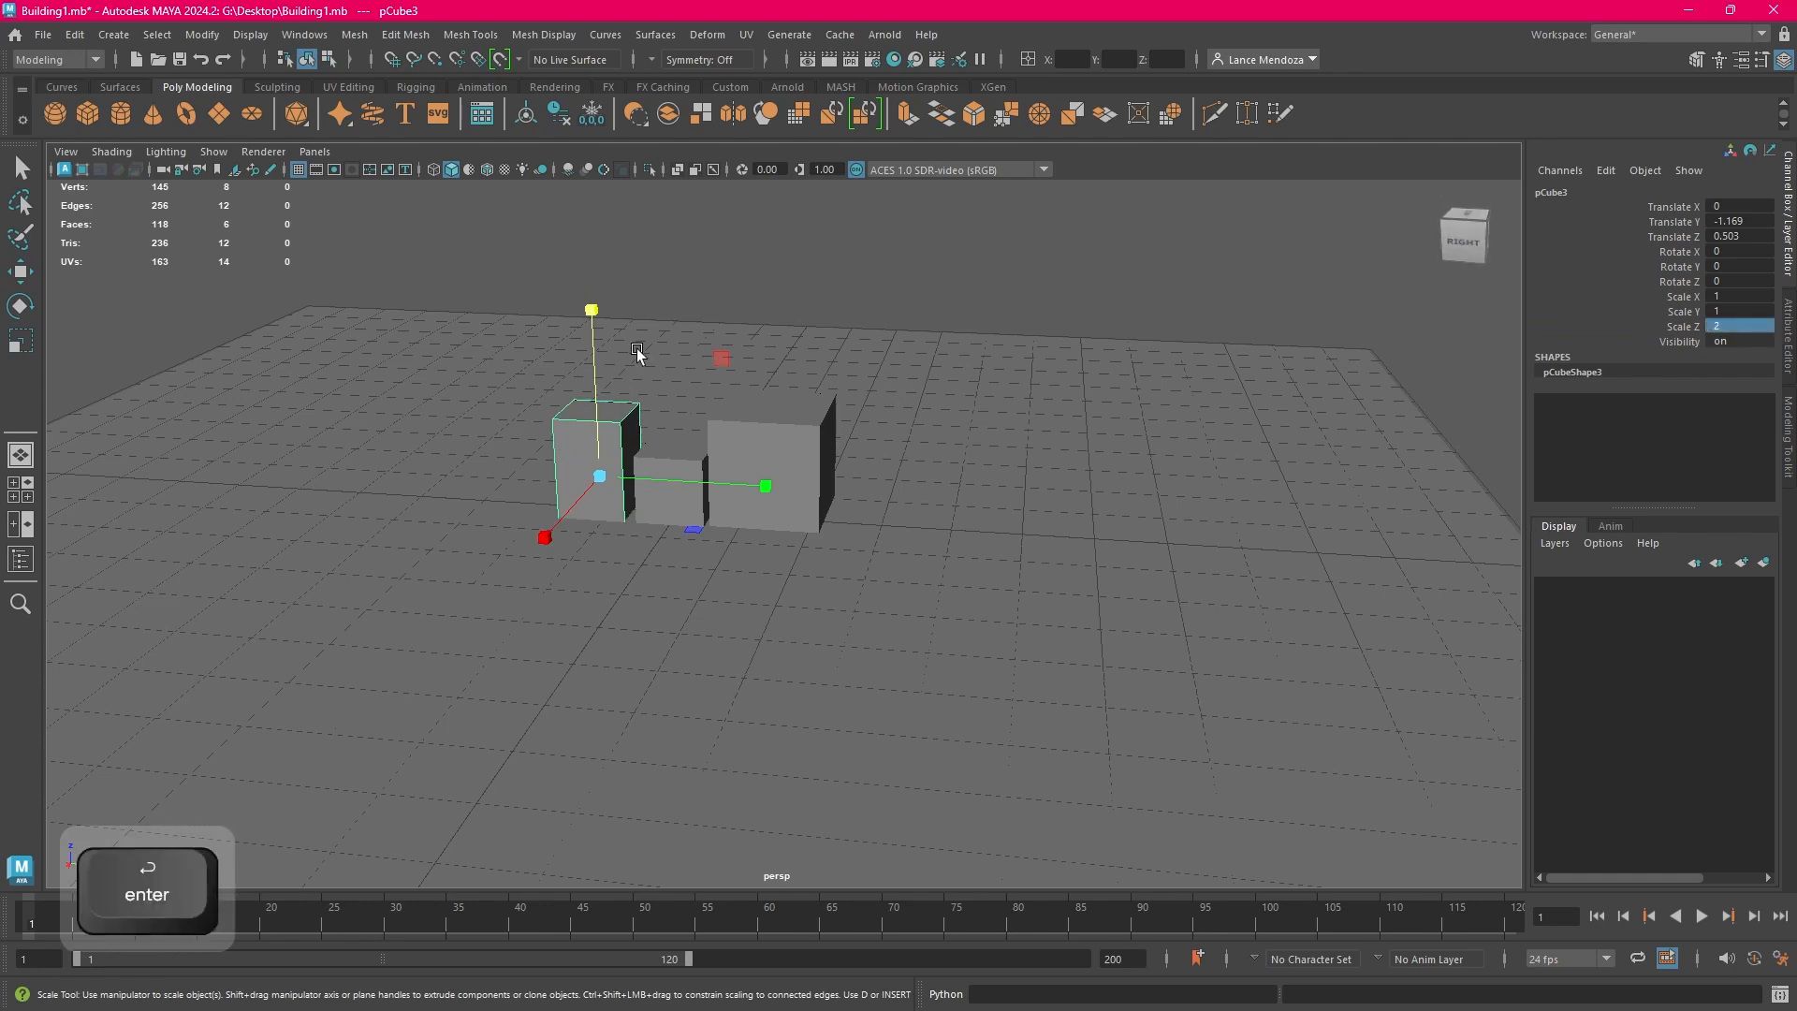
click(19, 273)
drag(588, 334, 607, 295)
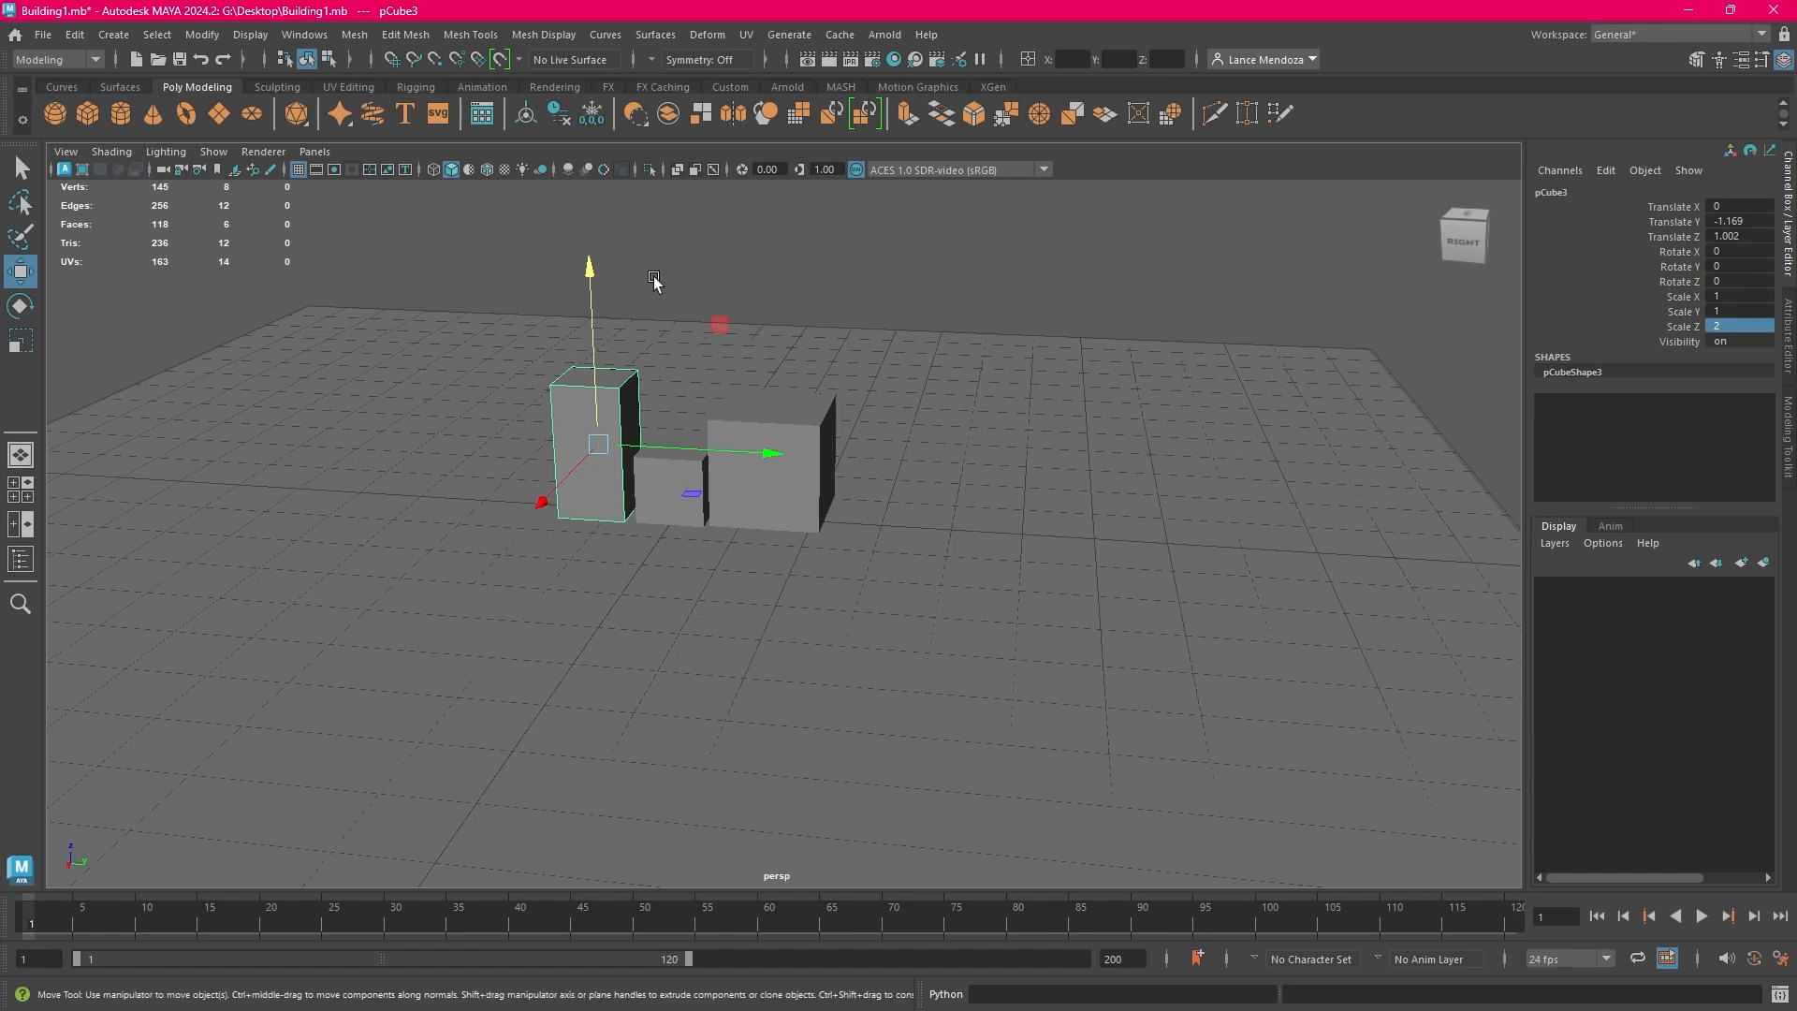
Duplicate the tall block and move the copy along negative Y so it stands next to the original at the end of the row
click(655, 282)
scroll(684, 489, up, 2)
click(570, 455)
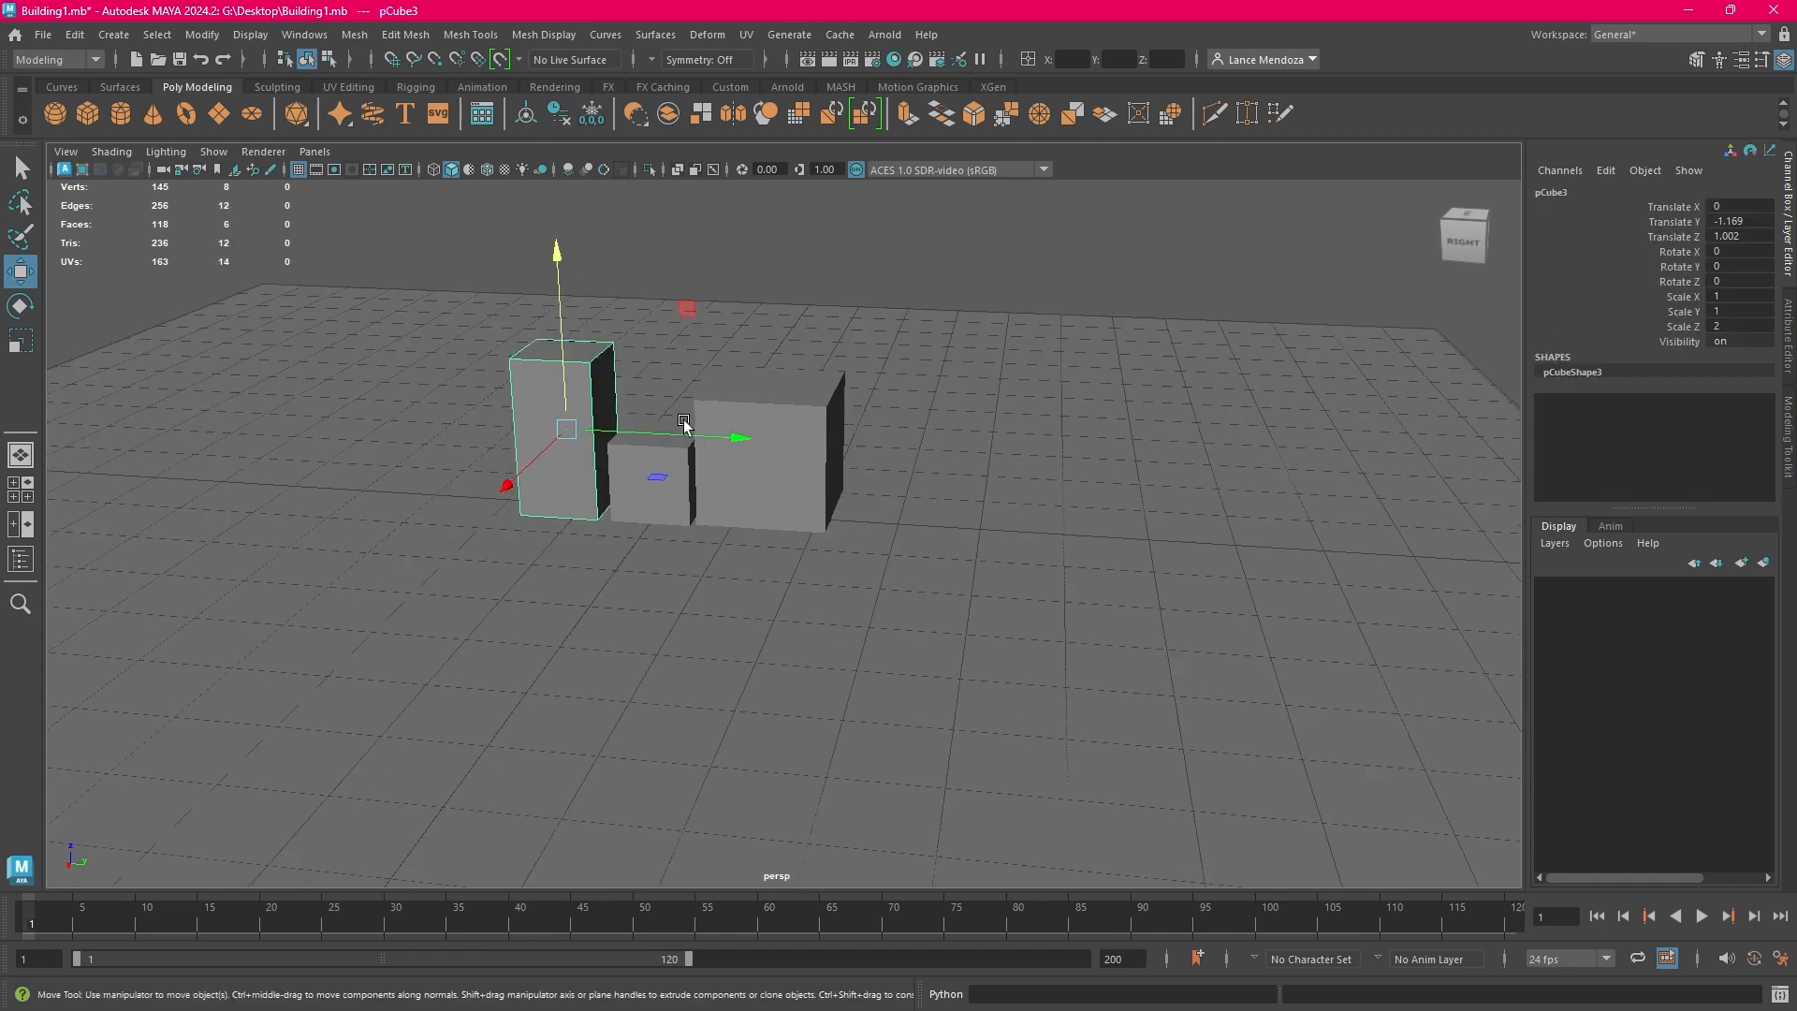
alt+middle_drag(723, 404, 866, 432)
click(76, 40)
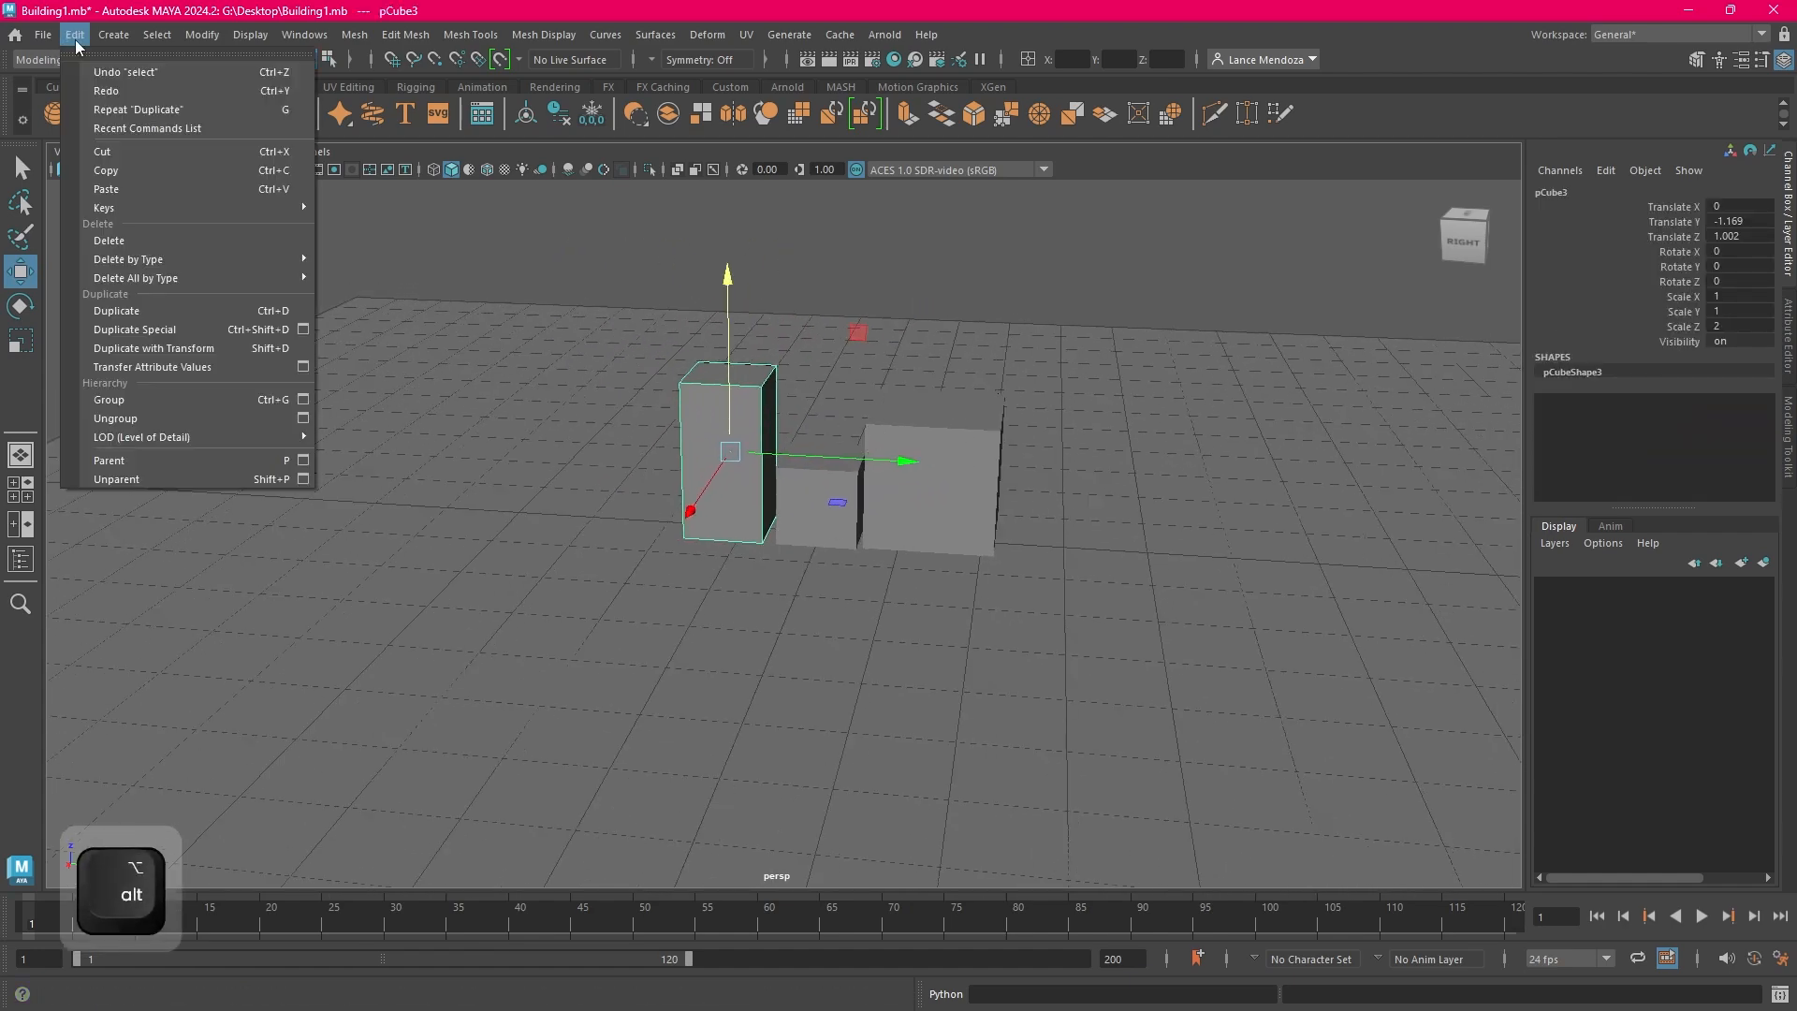
click(172, 309)
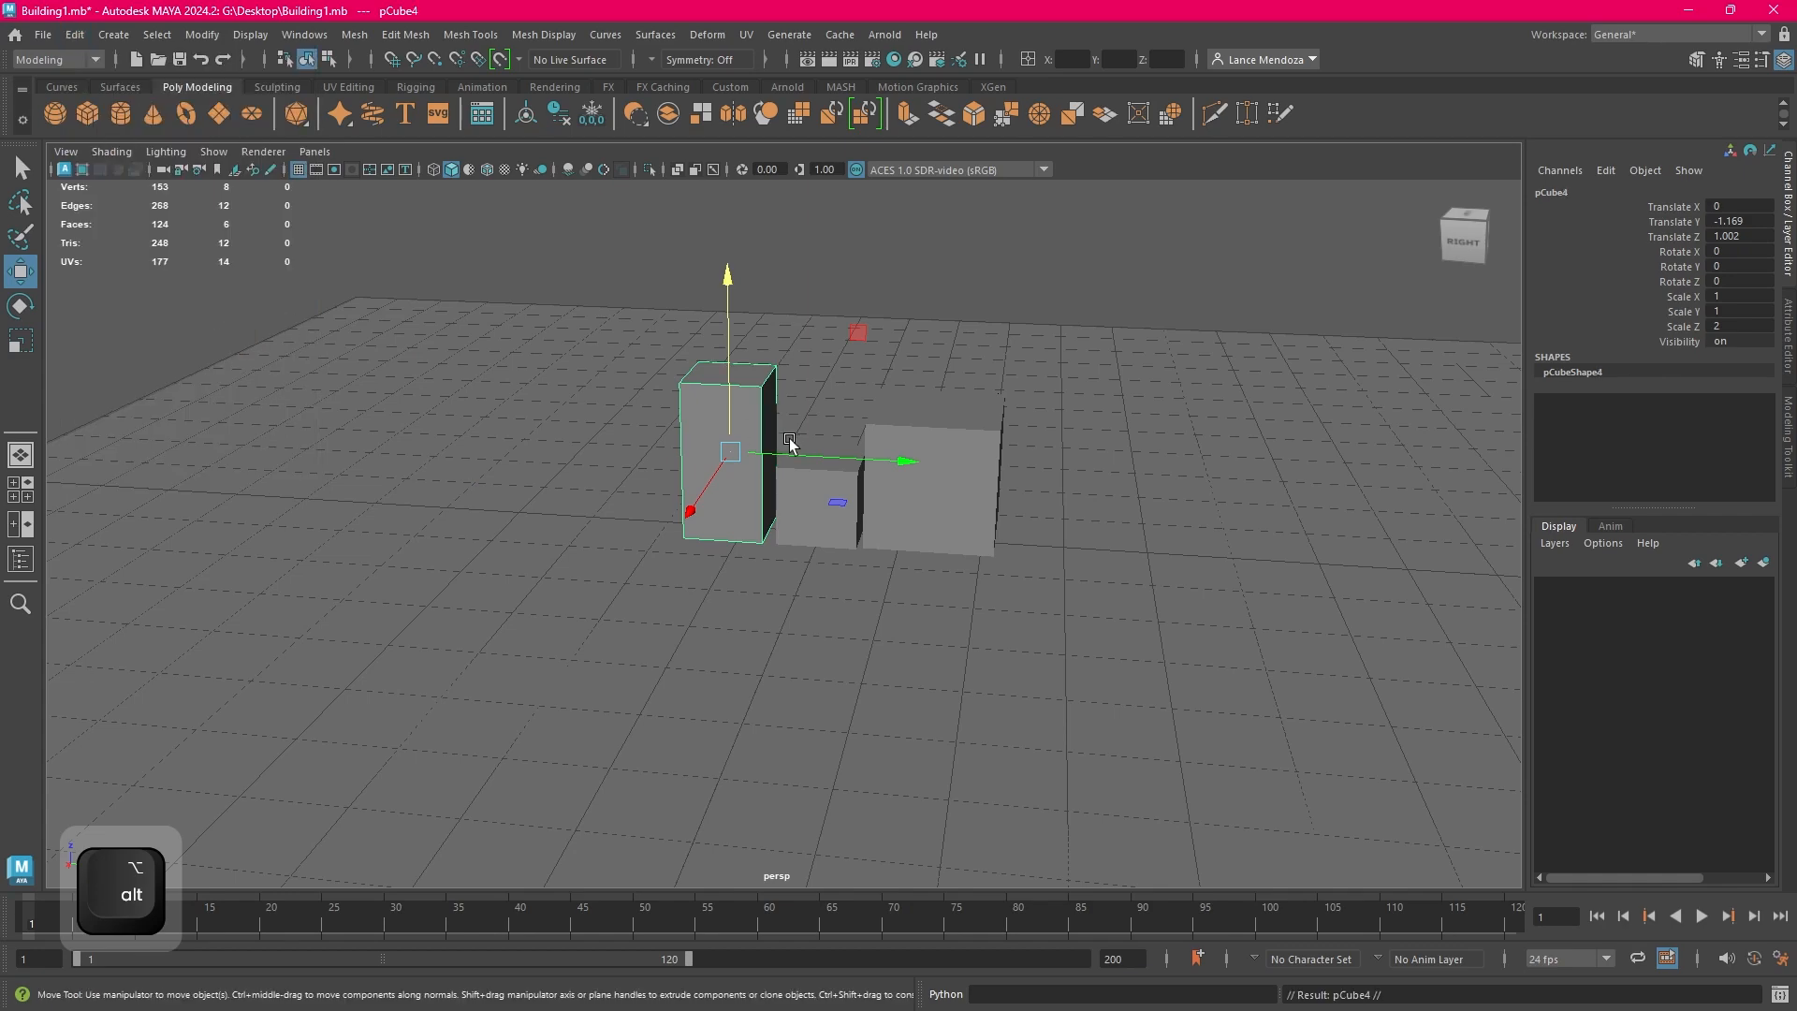
drag(840, 459, 752, 460)
alt+middle_drag(768, 465, 876, 476)
alt+drag(876, 476, 883, 475)
alt+middle_drag(986, 485, 925, 477)
click(802, 412)
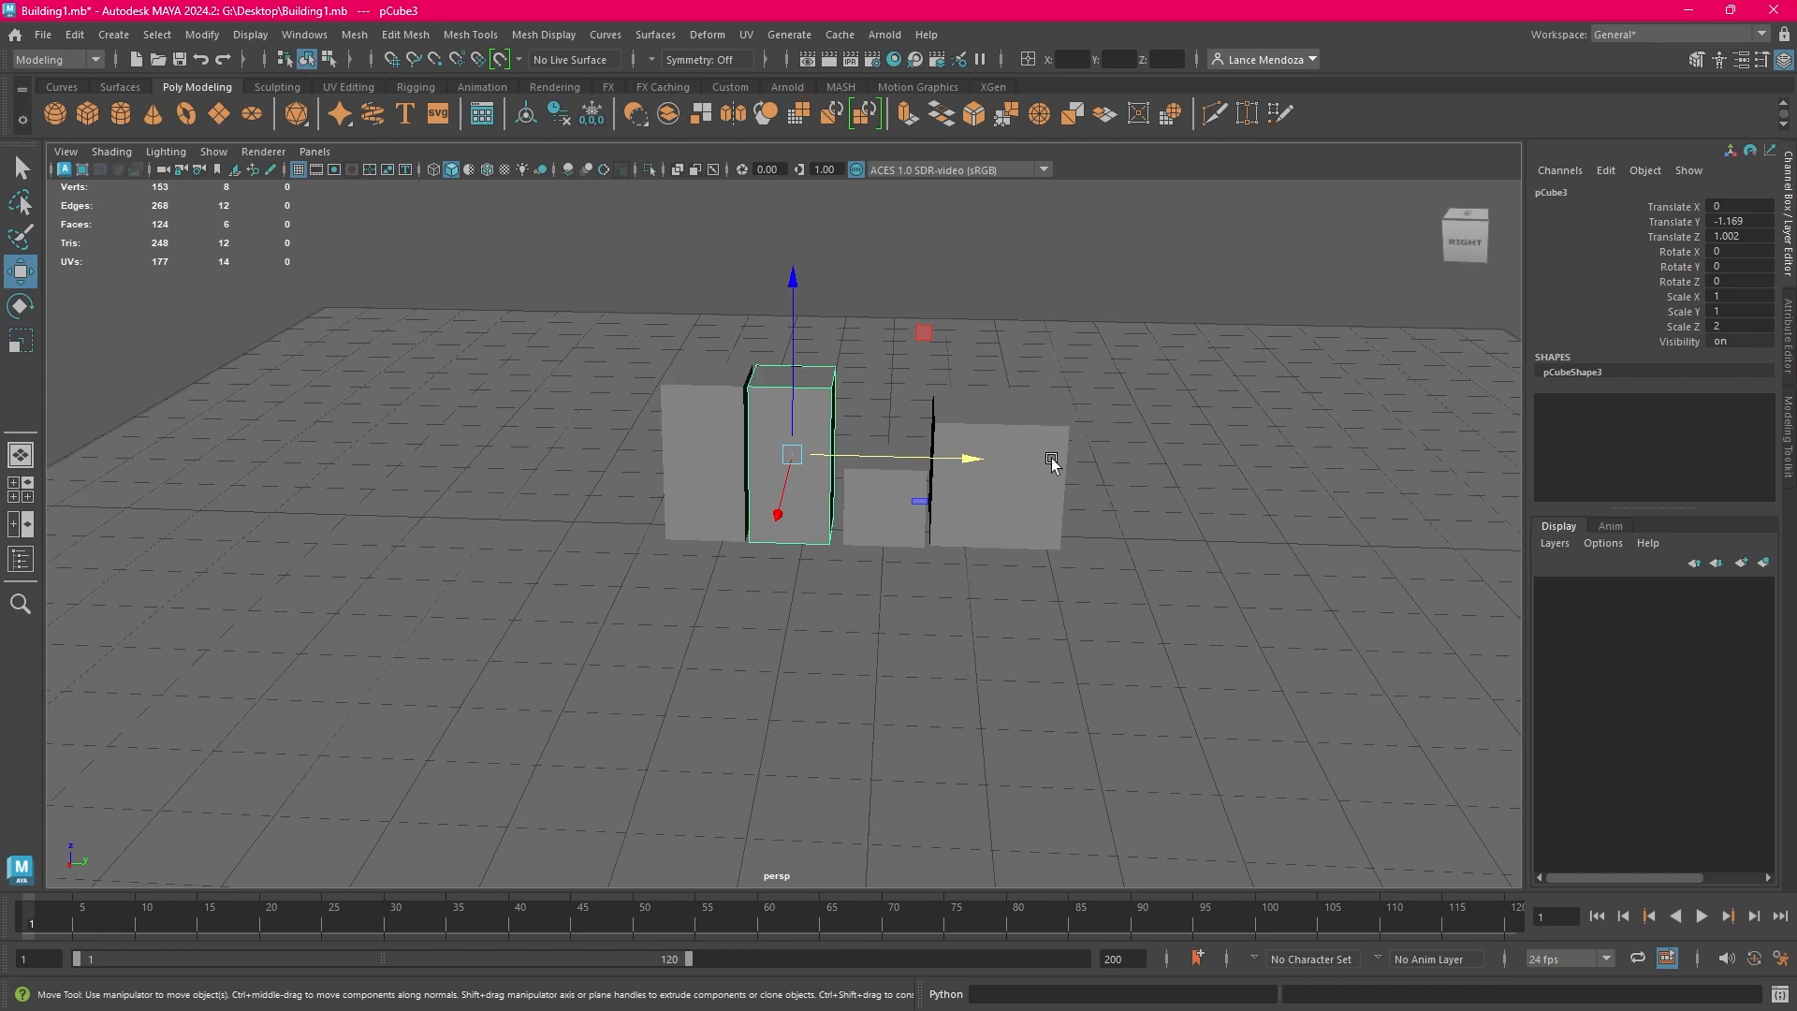
key(ctrl+d)
drag(951, 458, 1279, 485)
key(ctrl+z)
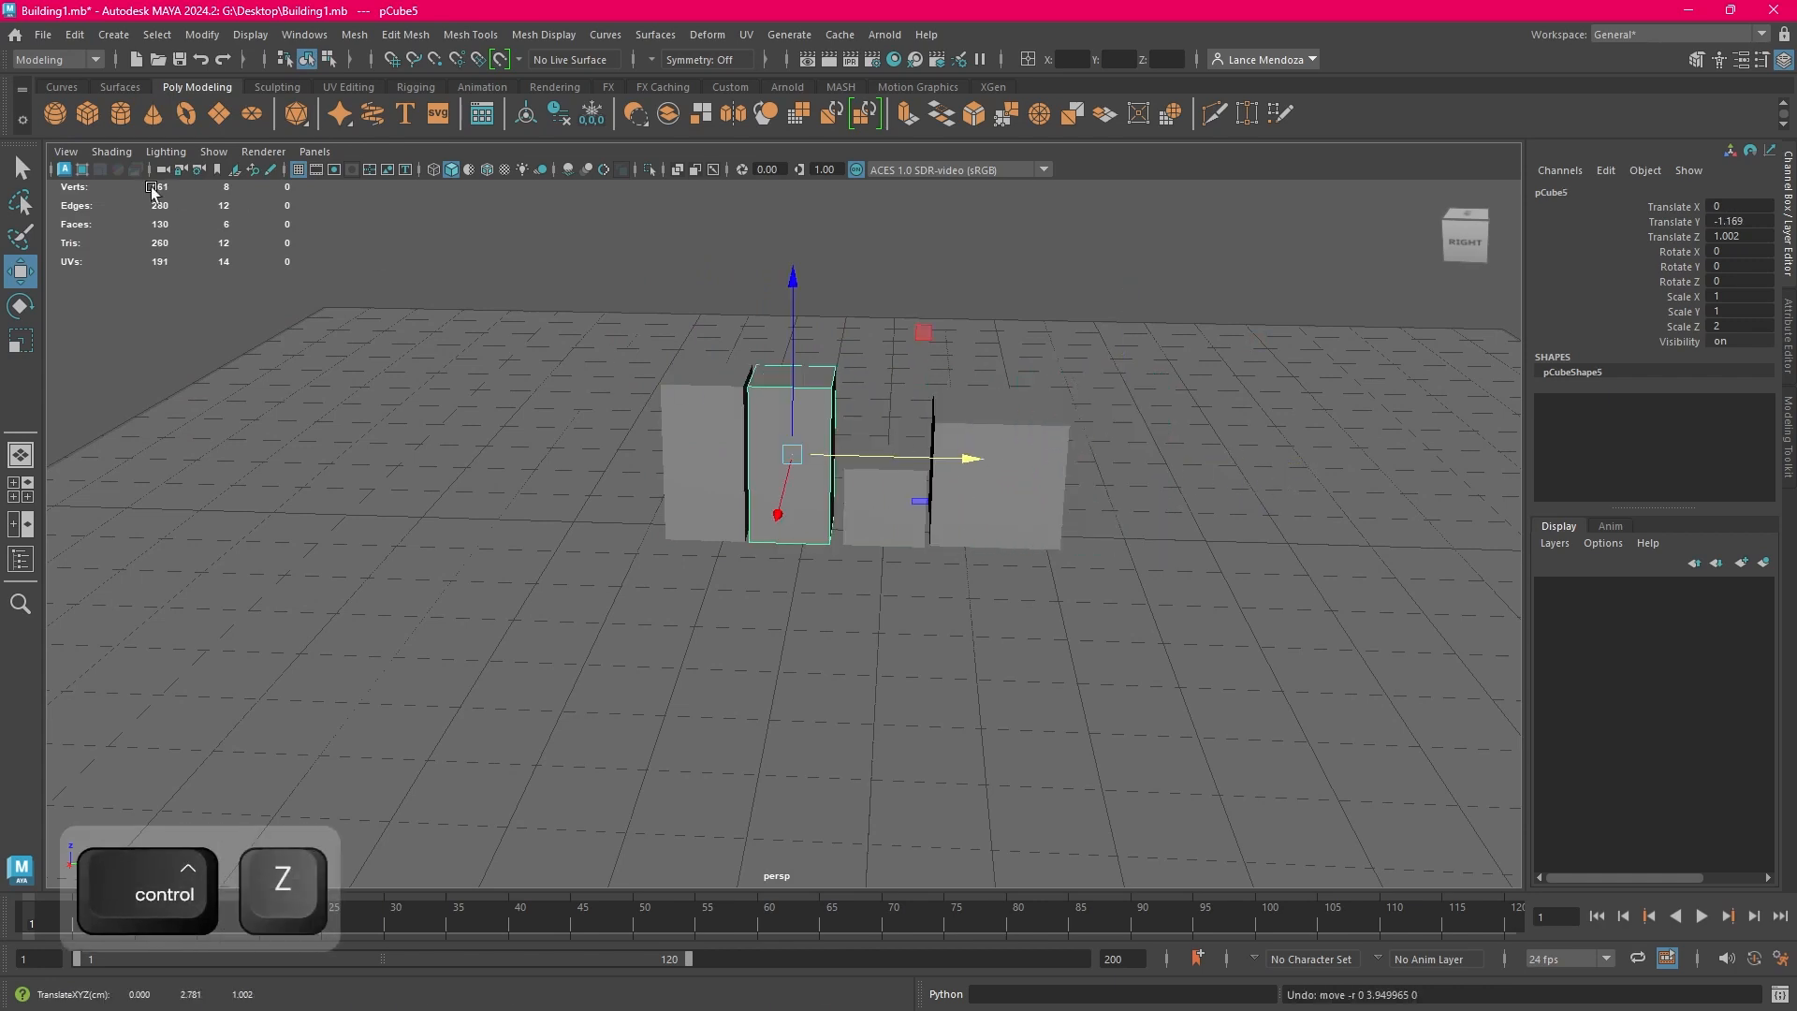
key(Delete)
Duplicate the tall block beside the small cube and move the copy past the large cube to a Translate Y of about 2.704
click(802, 453)
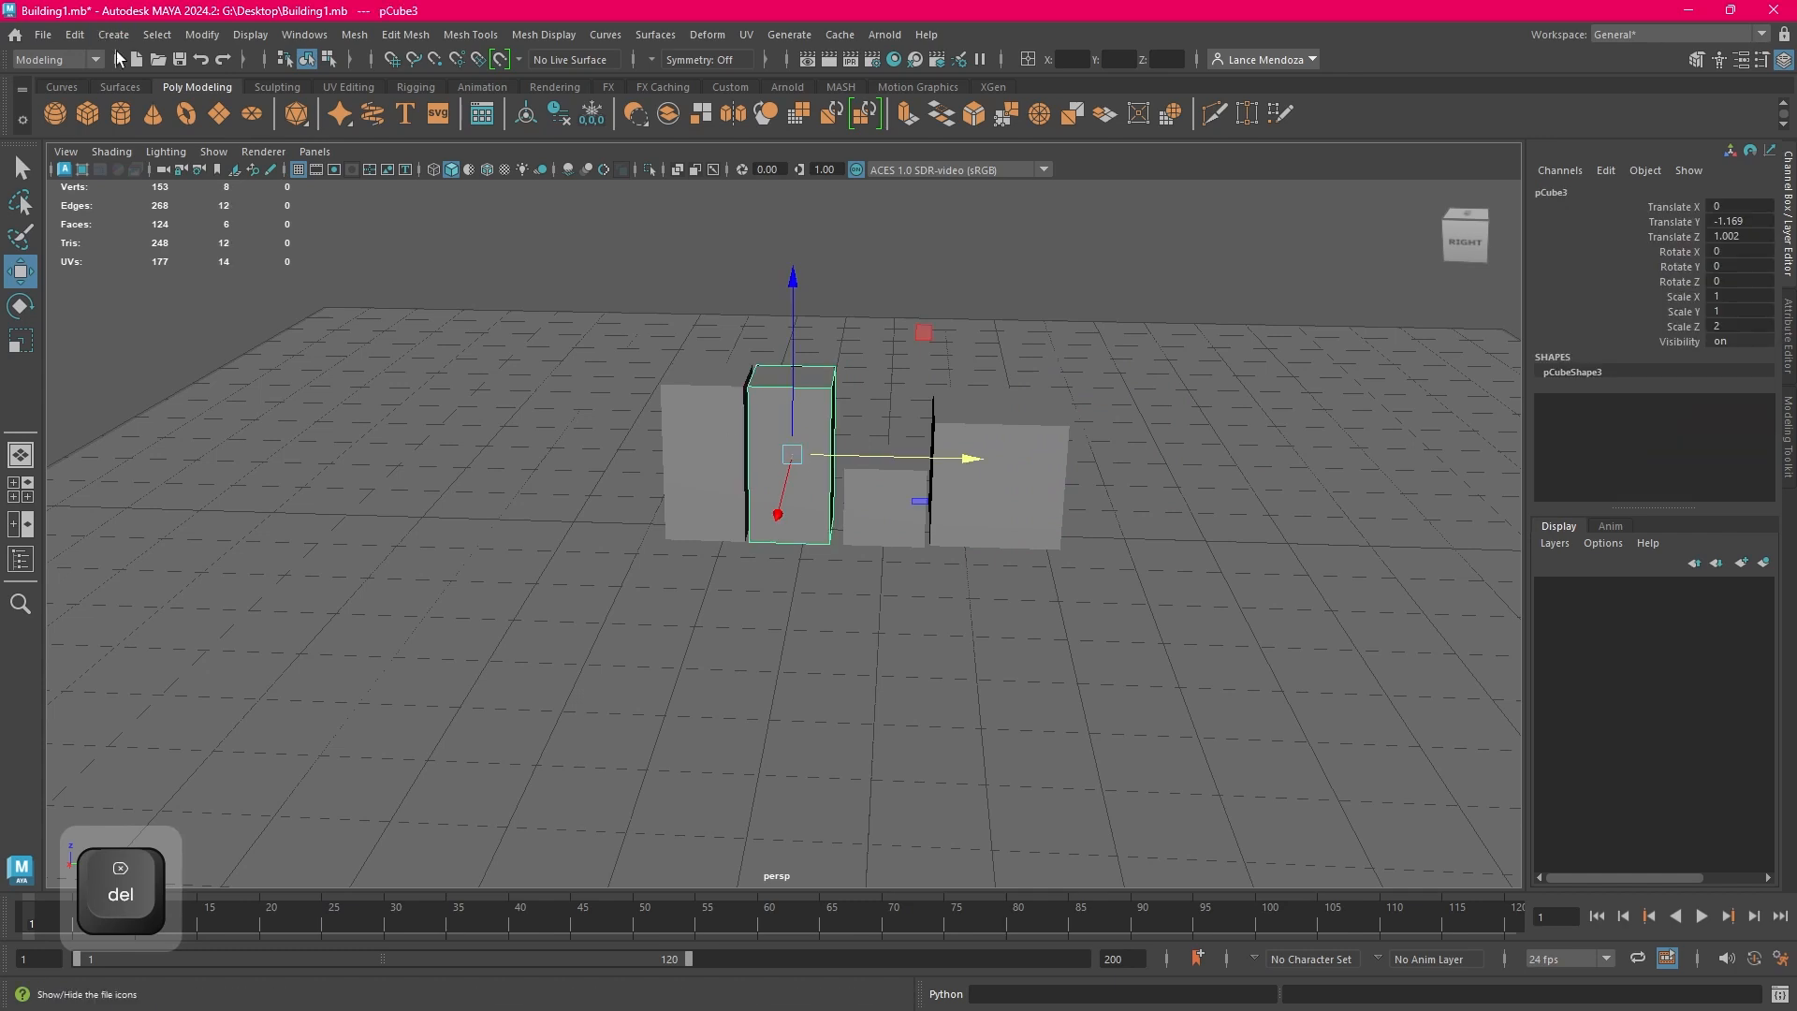
click(74, 33)
click(195, 308)
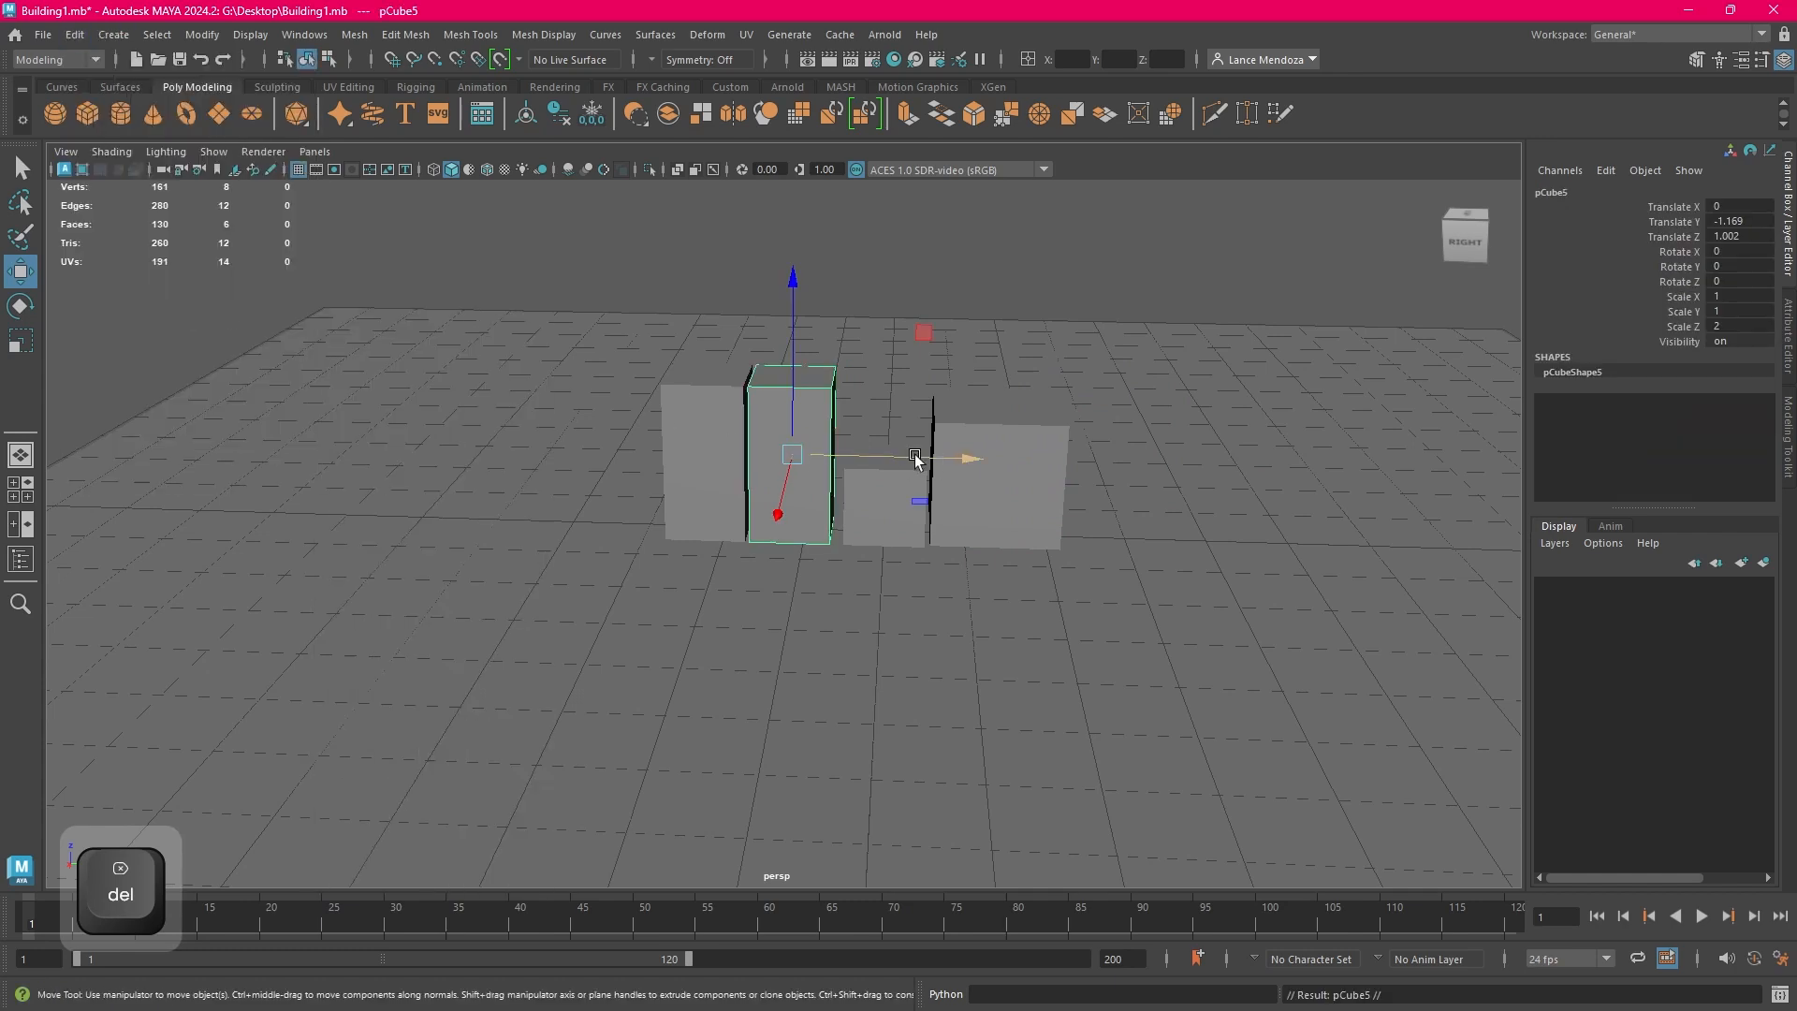
drag(914, 456, 1244, 494)
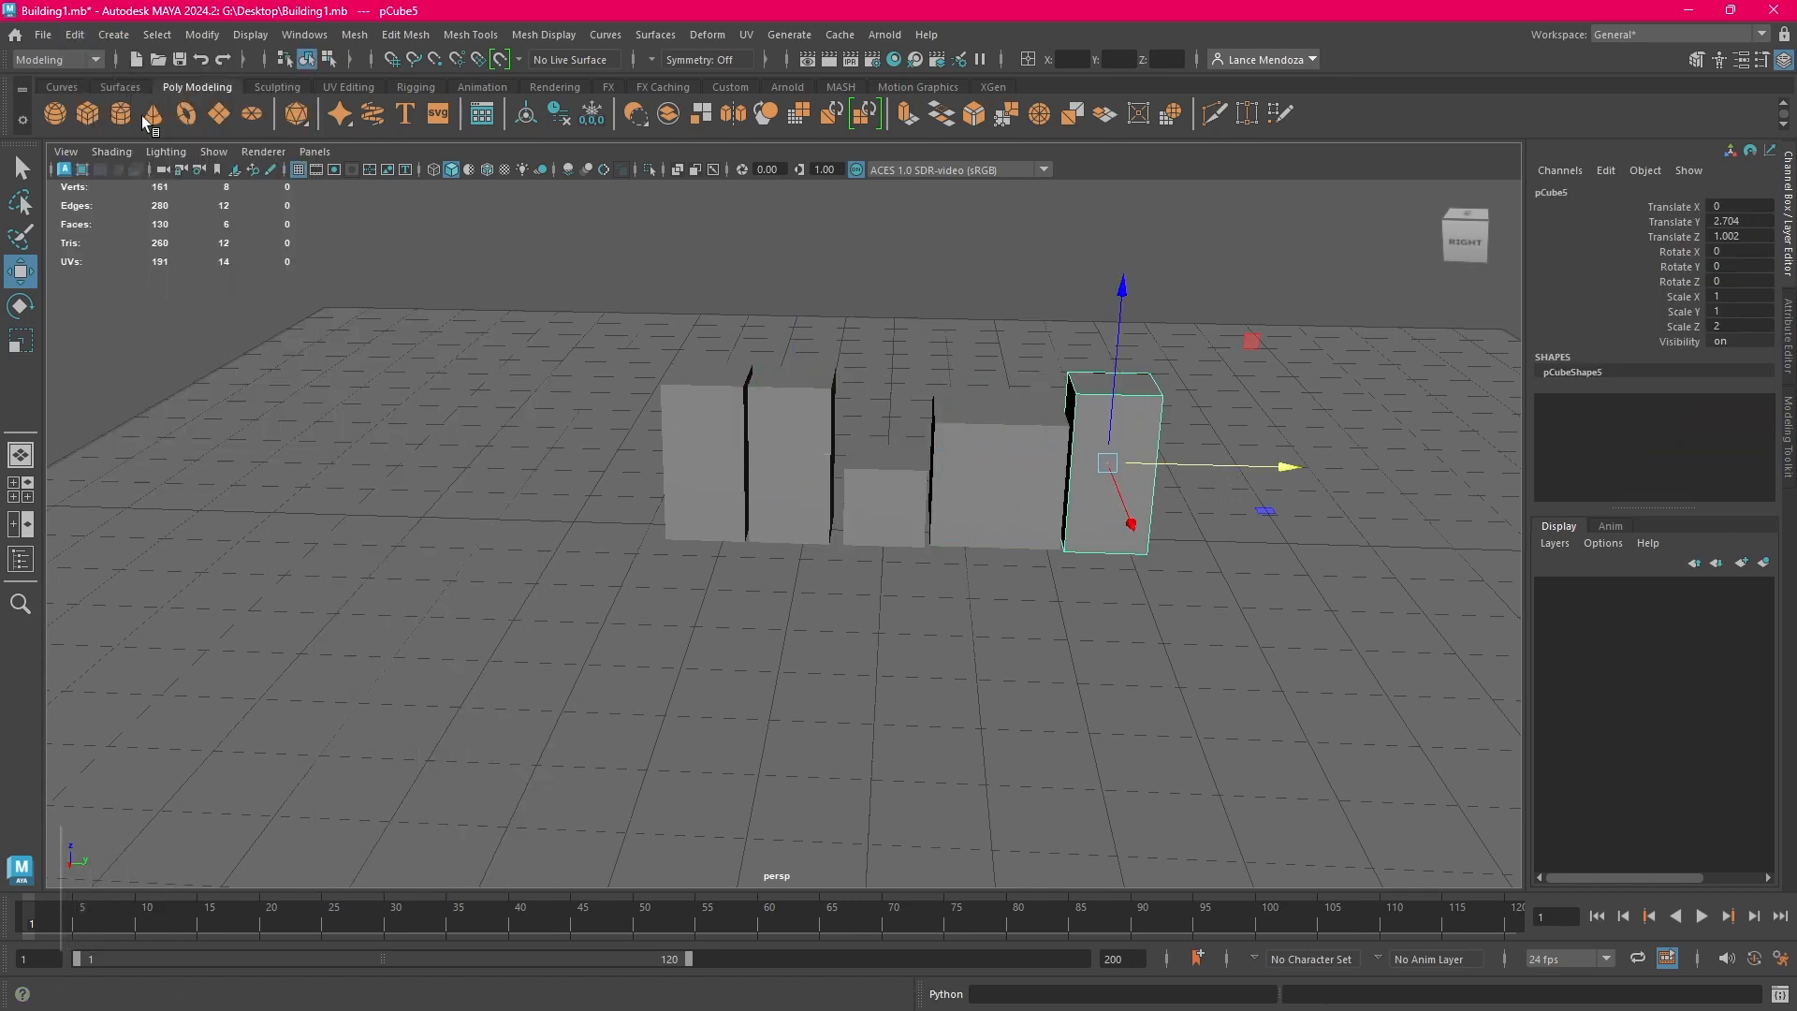
Duplicate the tall block beyond the large cube and move the copy along Y to a Translate Y of about 3.799
click(64, 37)
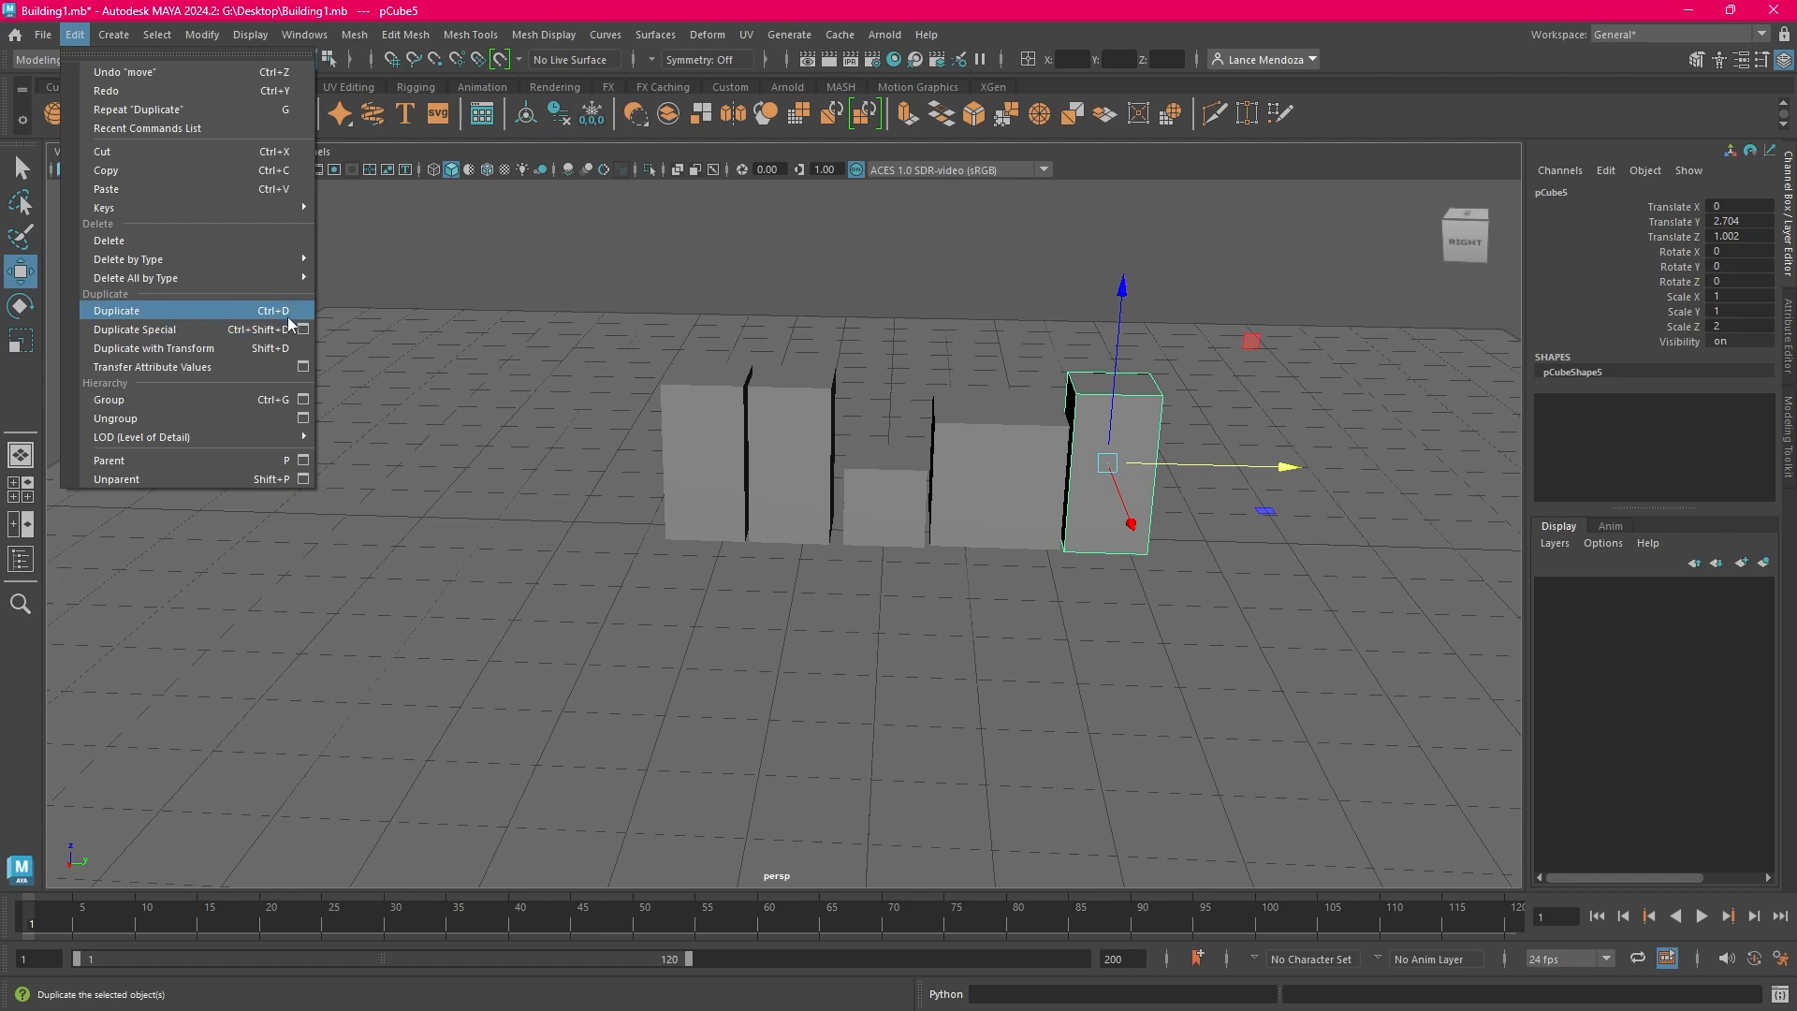
alt+middle_drag(855, 289, 651, 276)
click(1163, 307)
click(931, 431)
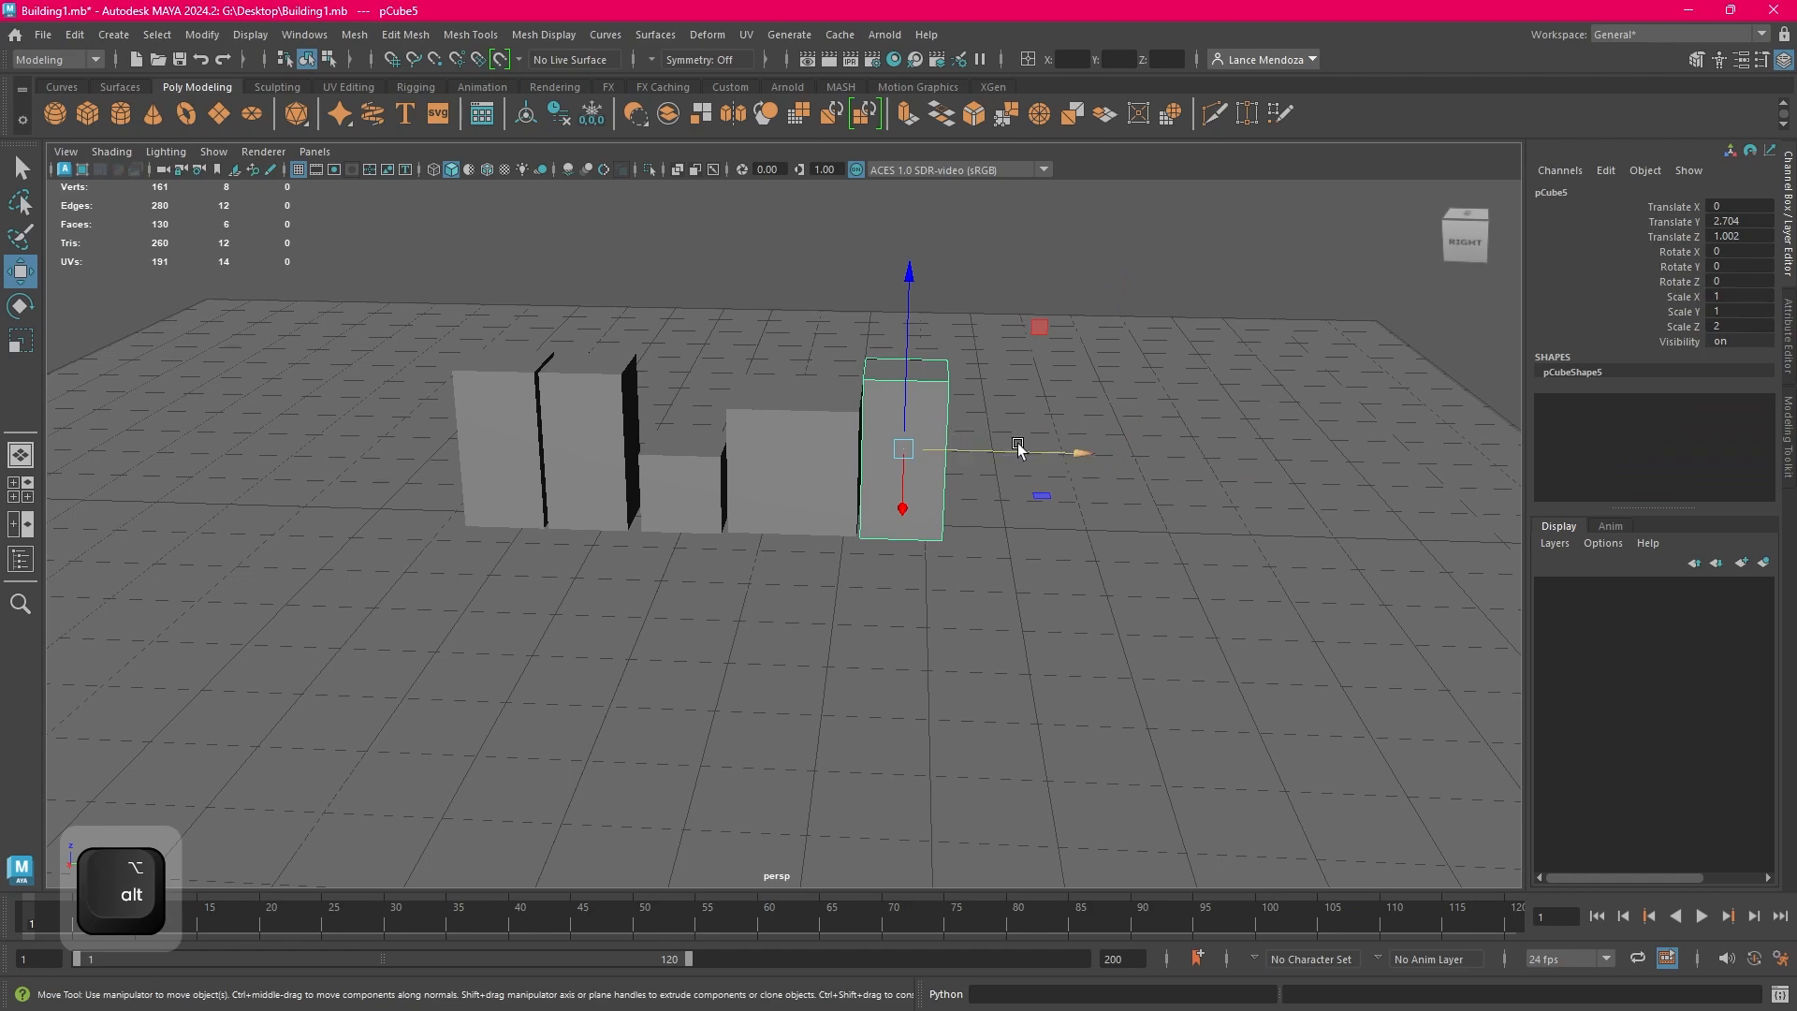
alt+middle_drag(1137, 417, 639, 290)
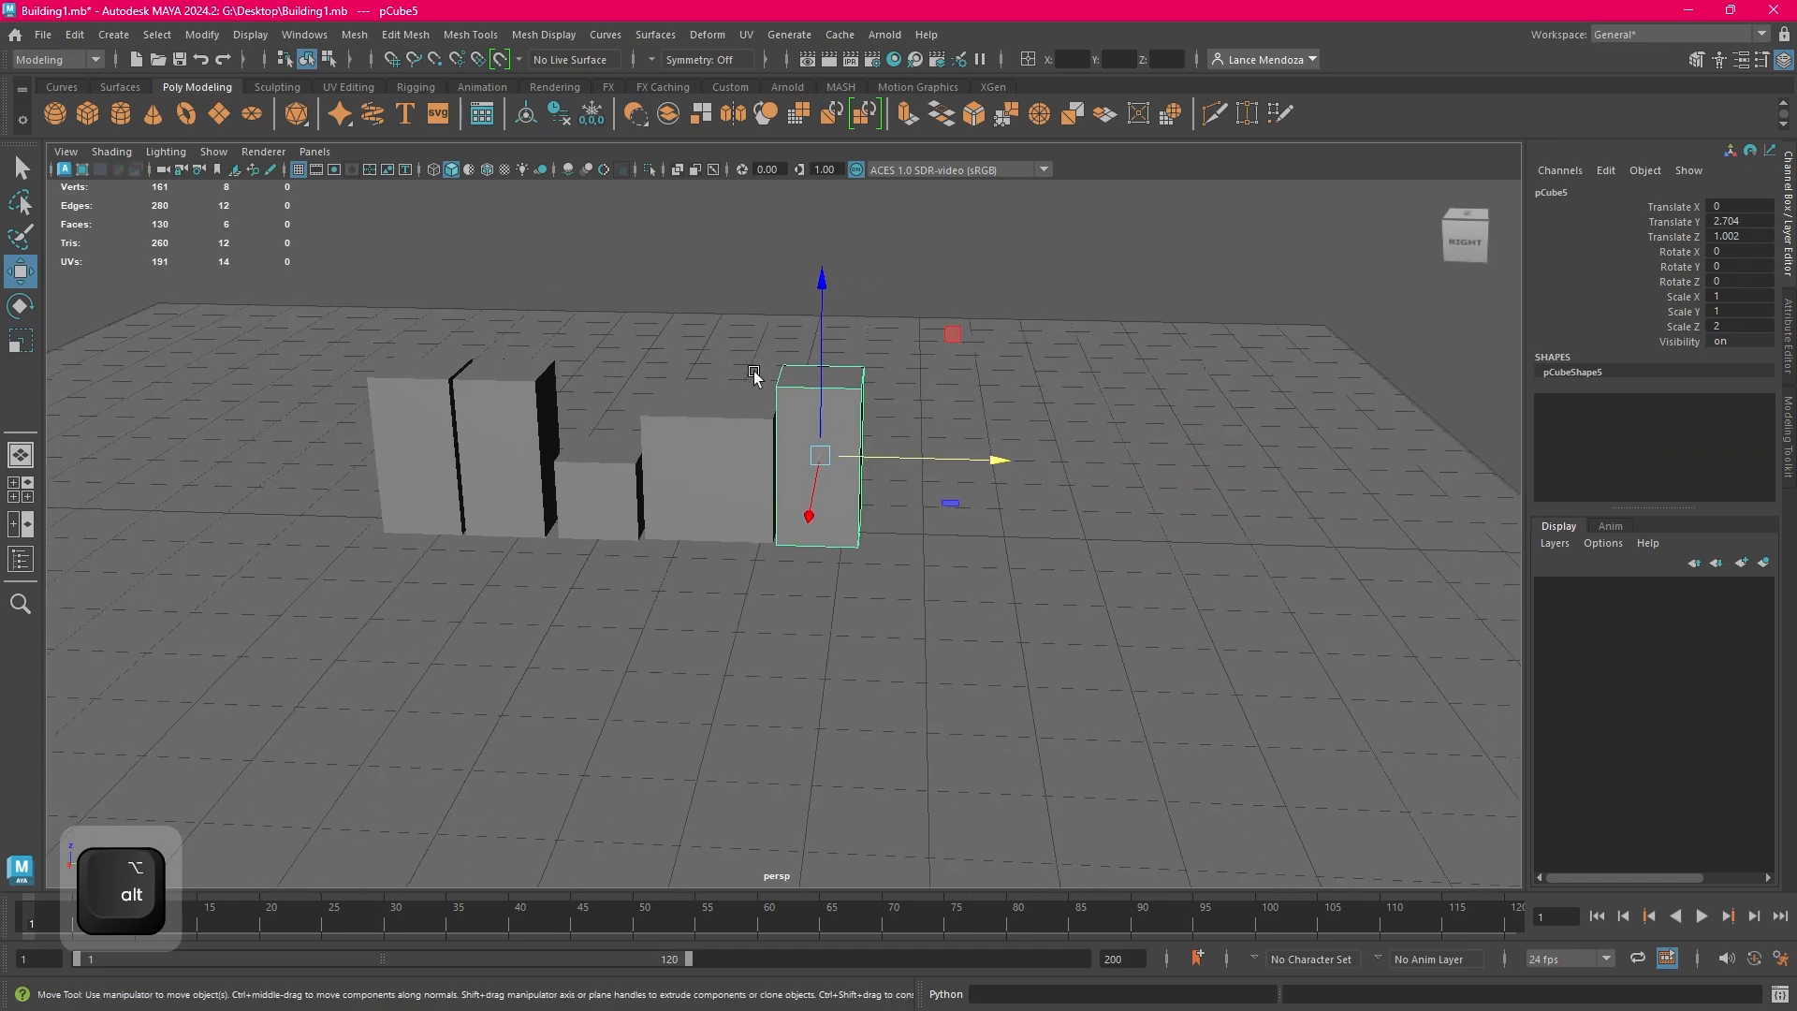
key(ctrl+d)
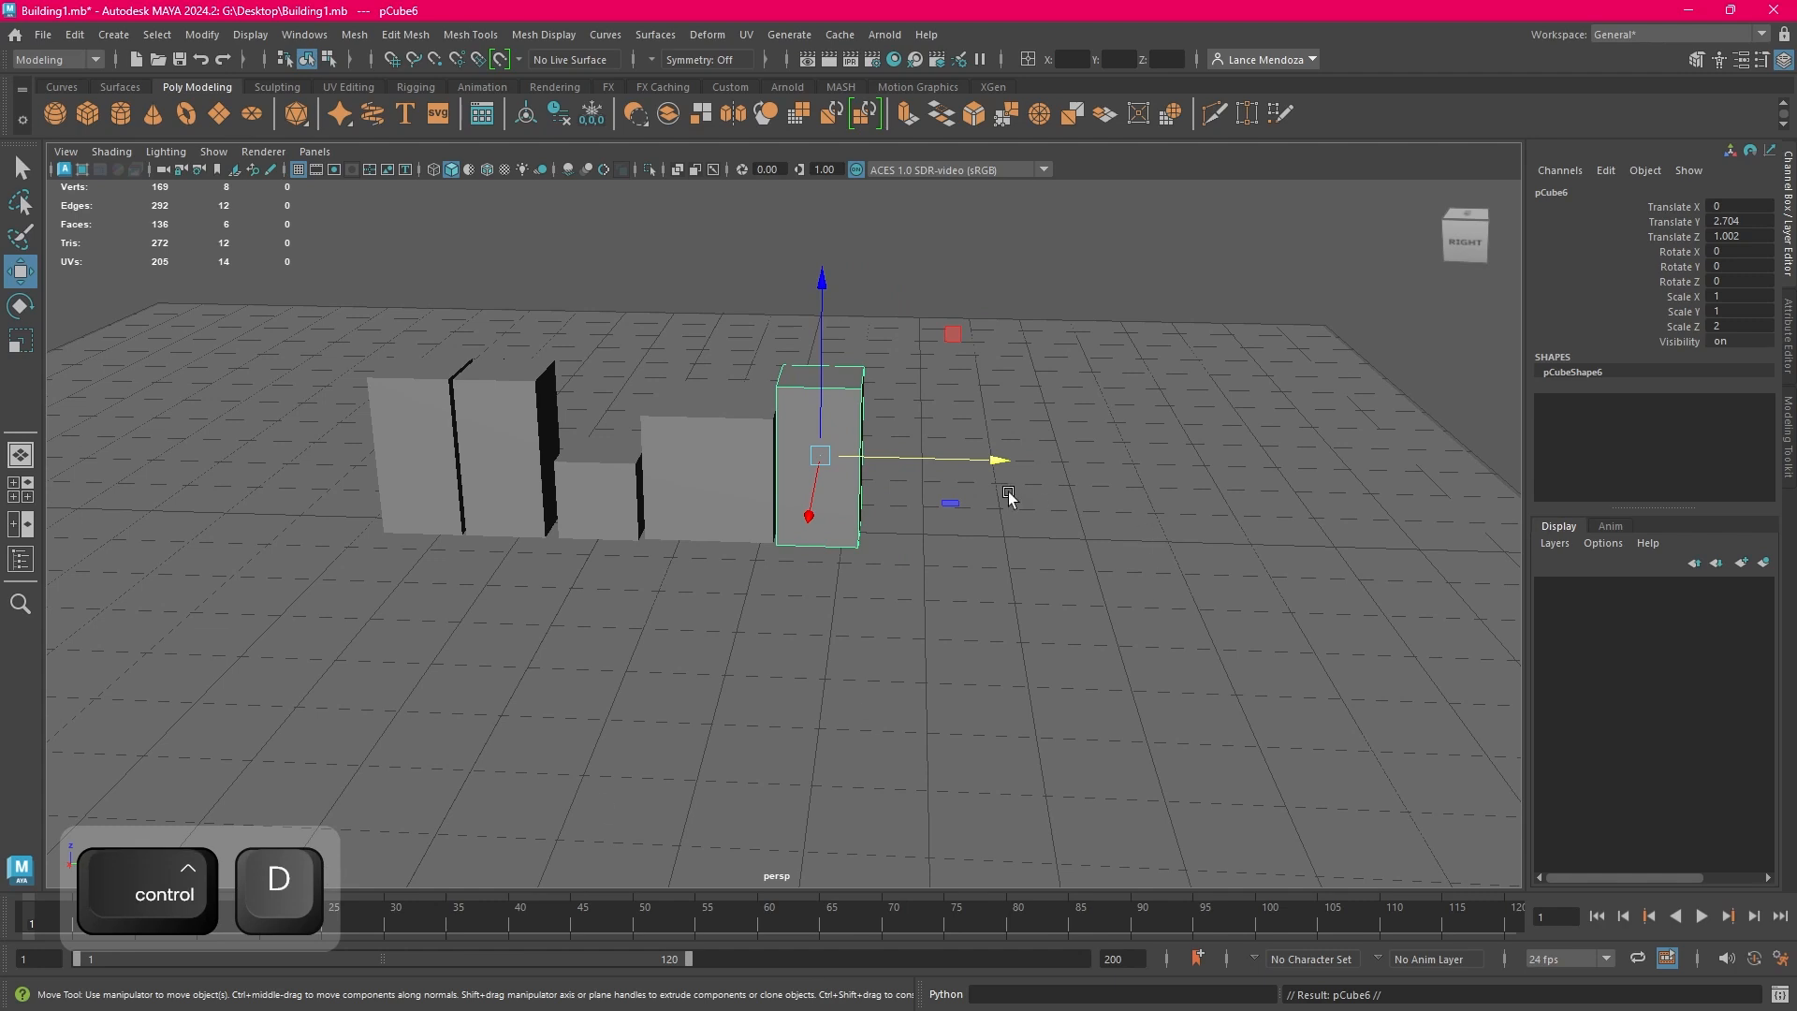
drag(979, 460, 1071, 473)
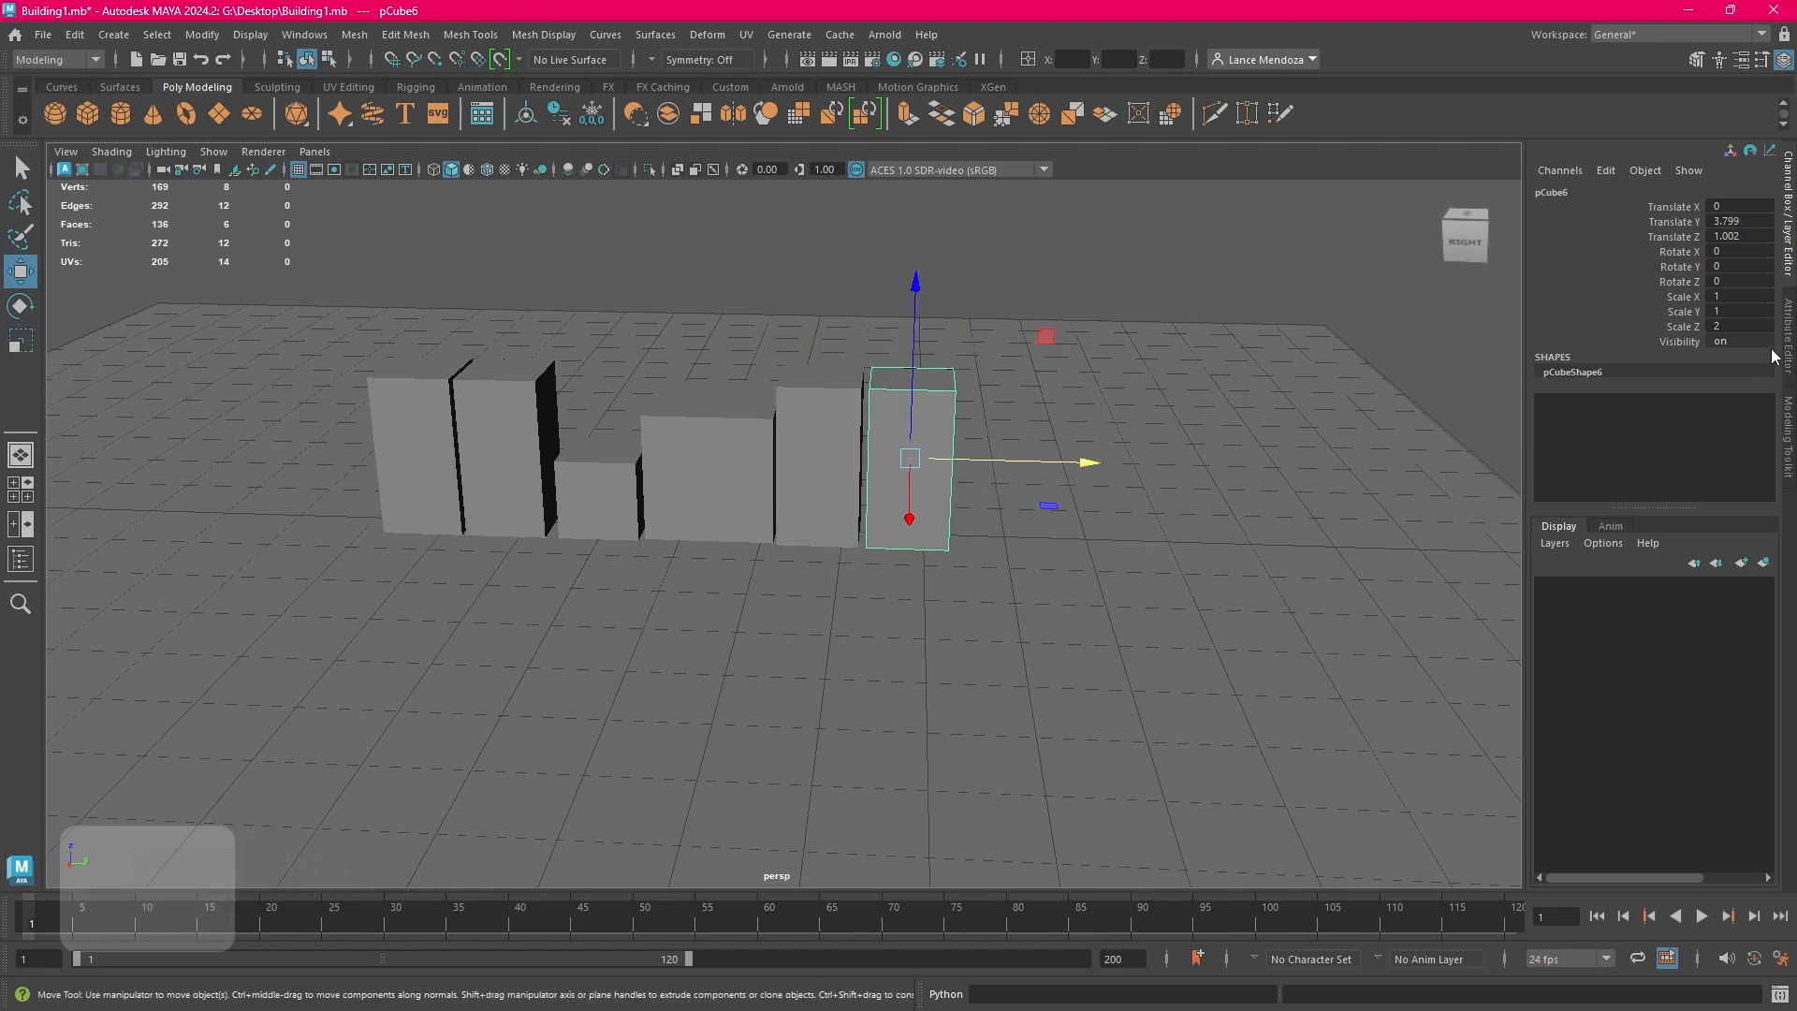
Stretch the newest block taller along Z and raise it to rest on the ground plane at a Translate Z of about 1.492
click(1747, 326)
key(Return)
key(r)
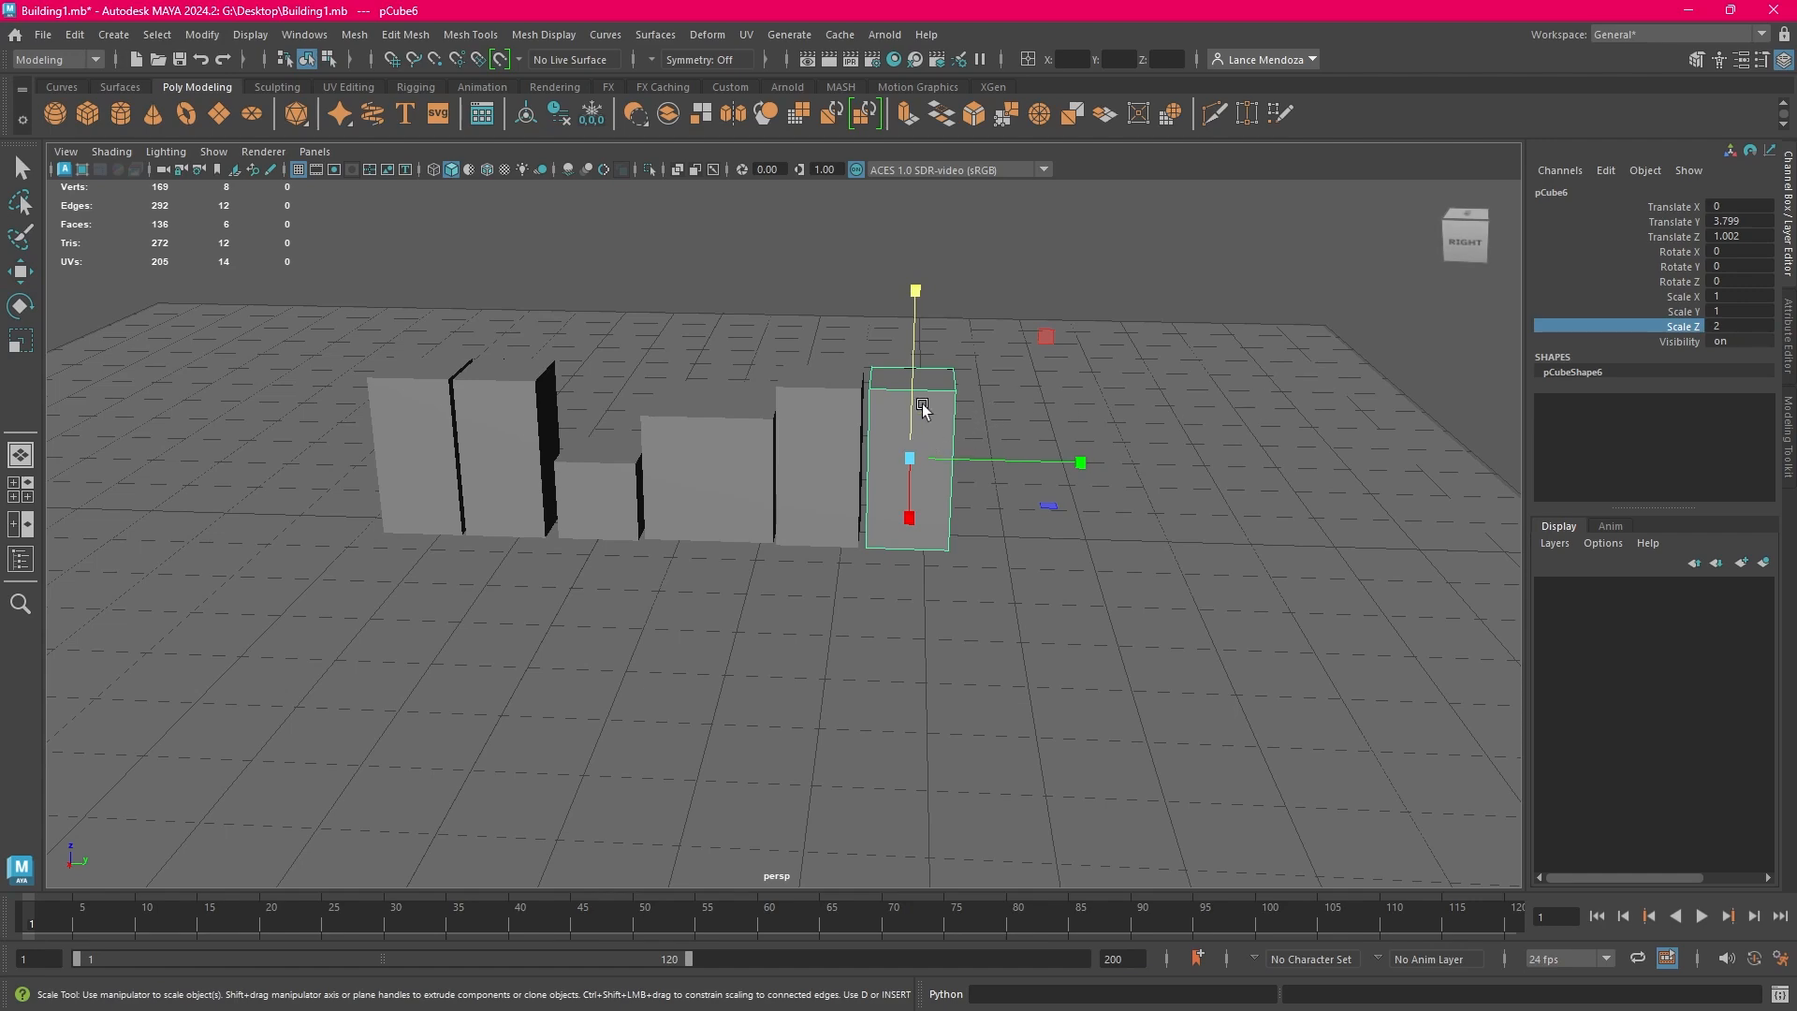
click(20, 311)
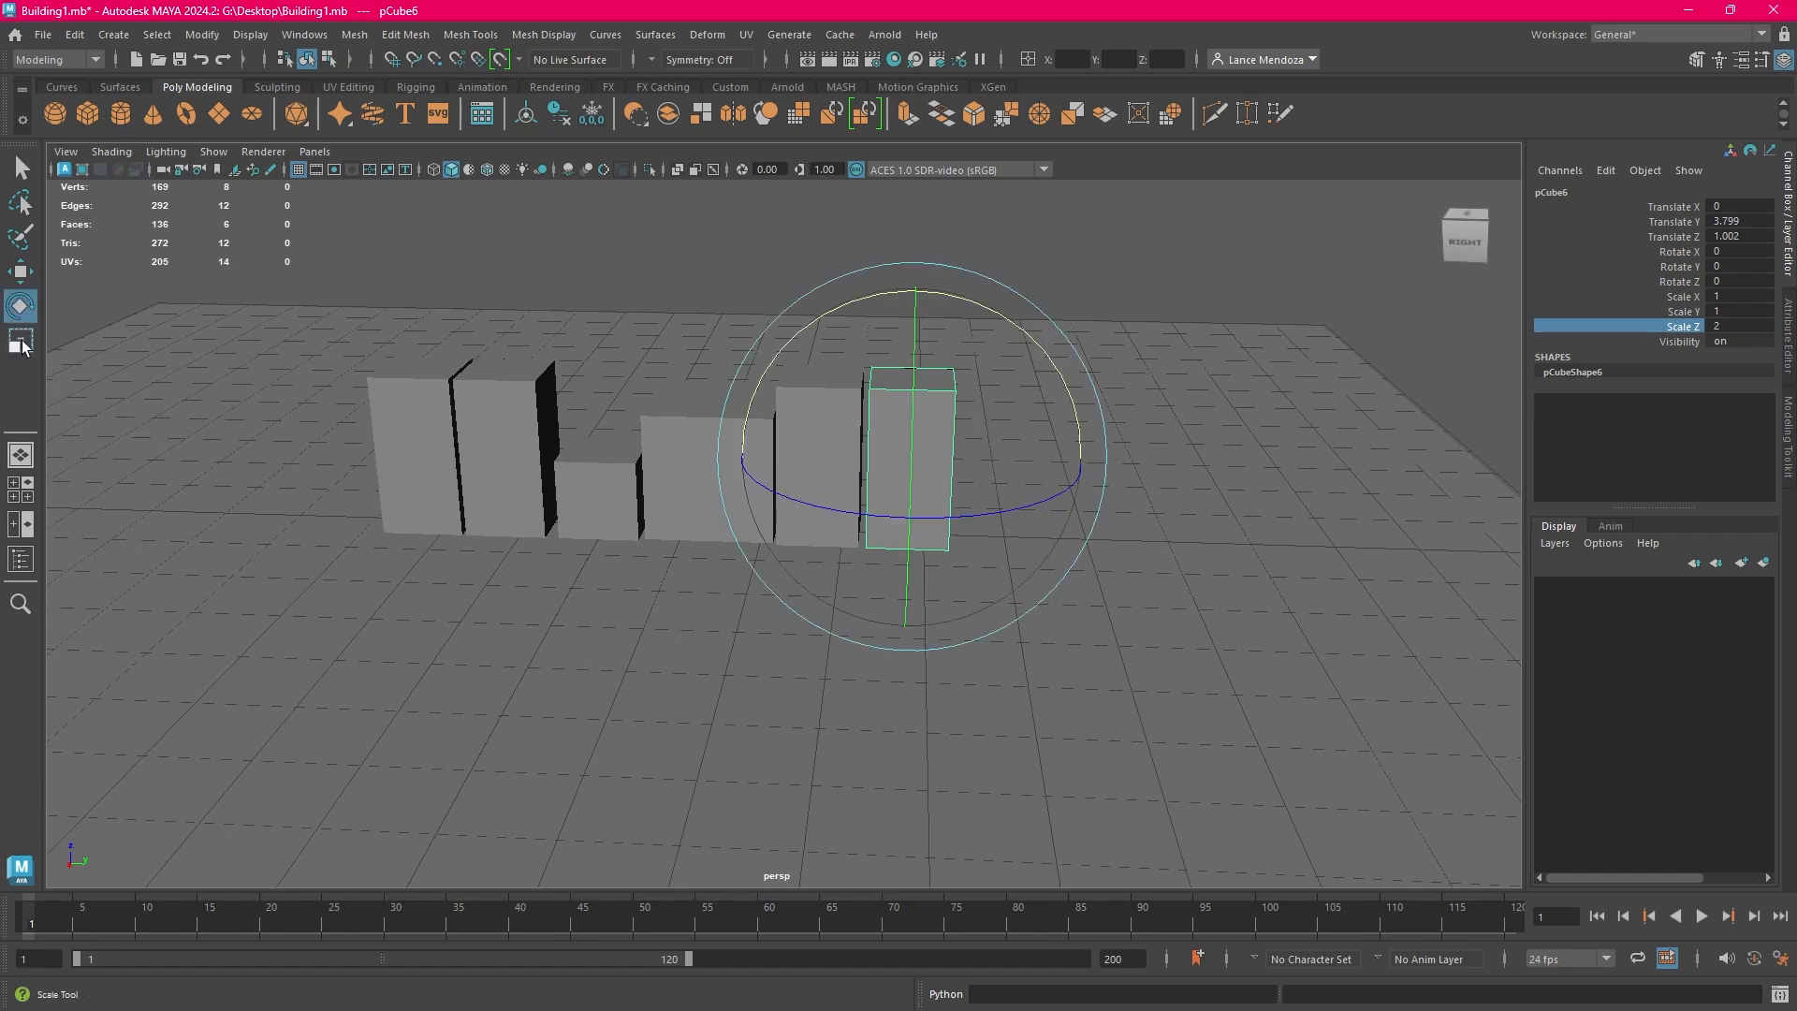
click(22, 340)
alt+drag(964, 385, 917, 226)
key(w)
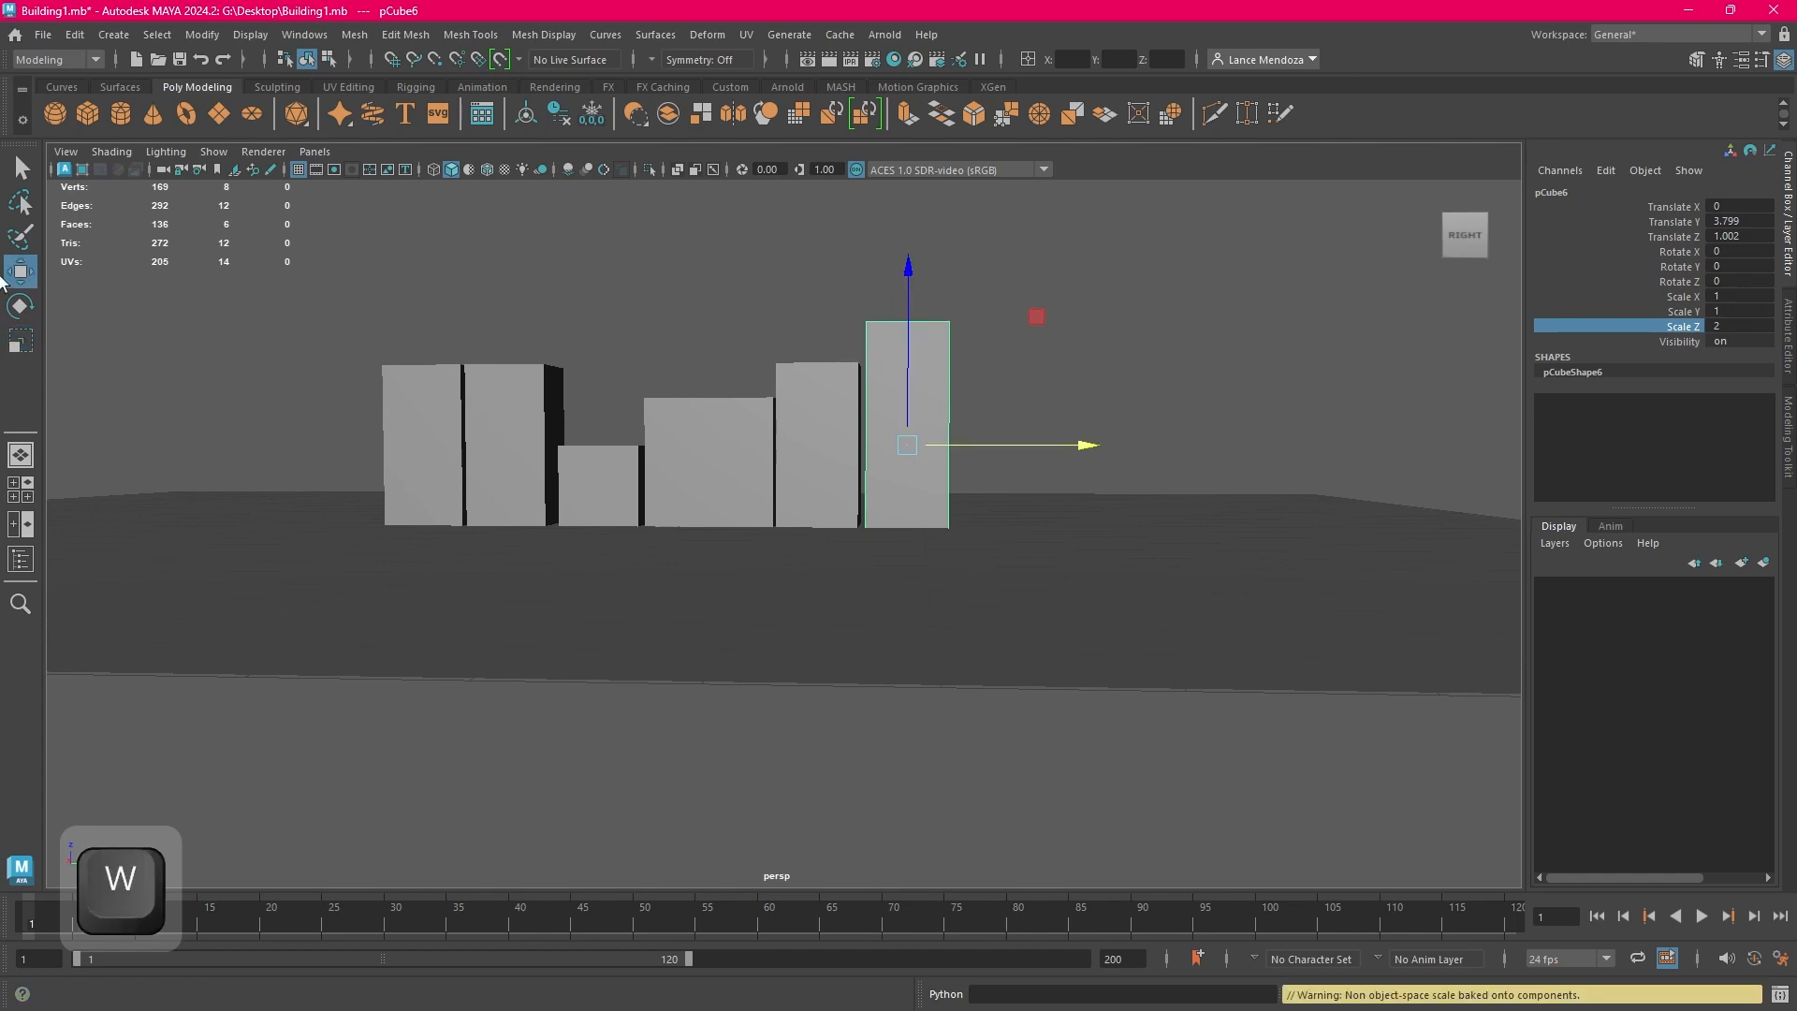
drag(909, 279, 915, 239)
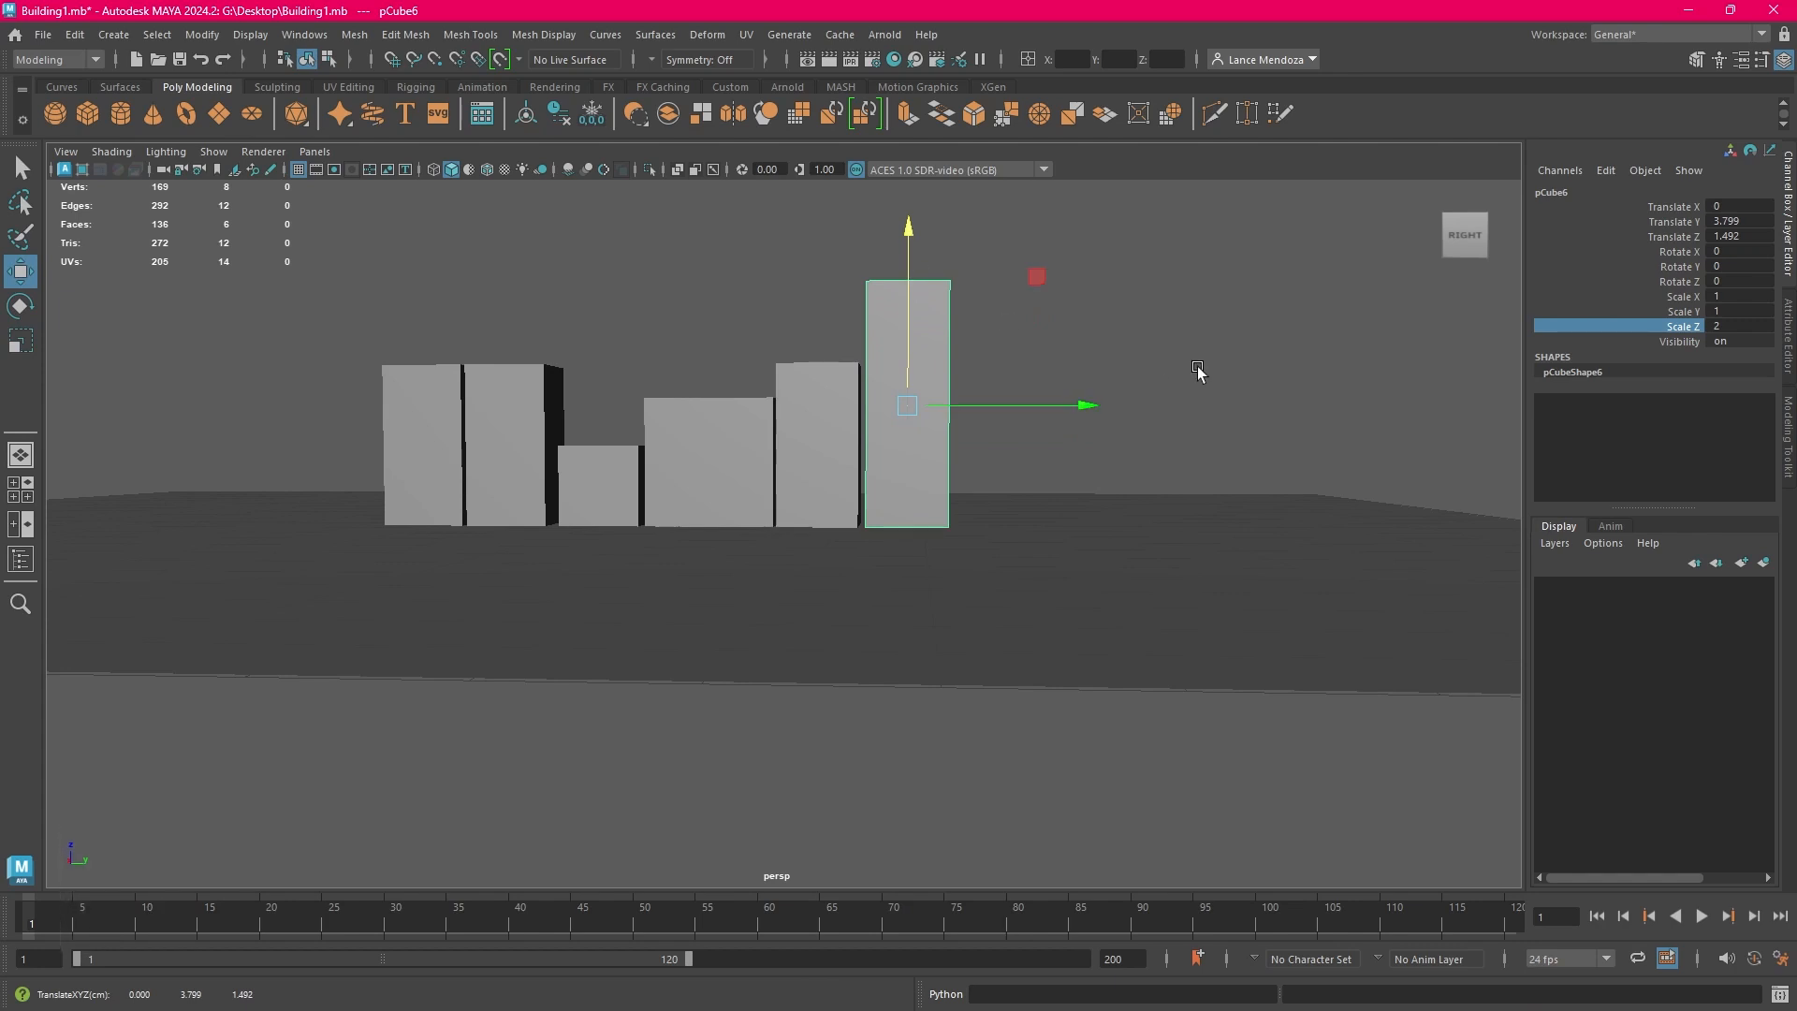
Duplicate the tallest block and move the copy along Y to a Translate Y of about 4.899
click(1198, 372)
alt+drag(1198, 371, 1018, 502)
click(834, 449)
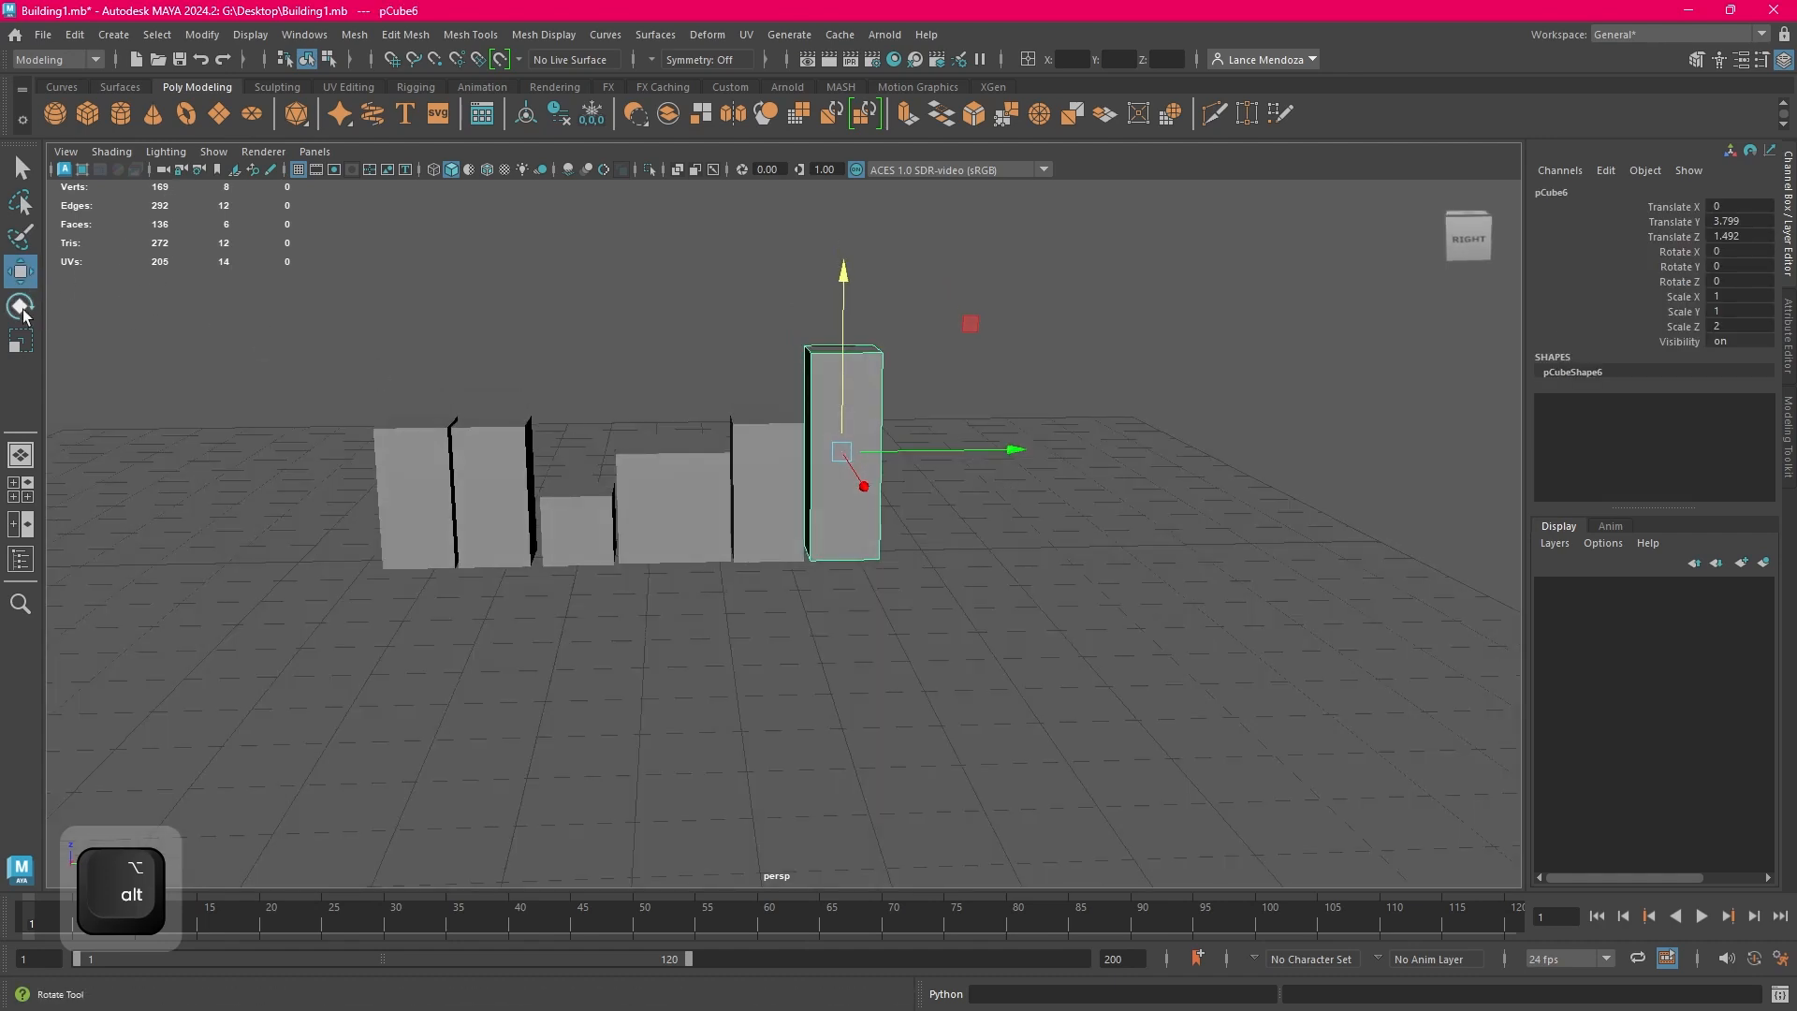
click(74, 35)
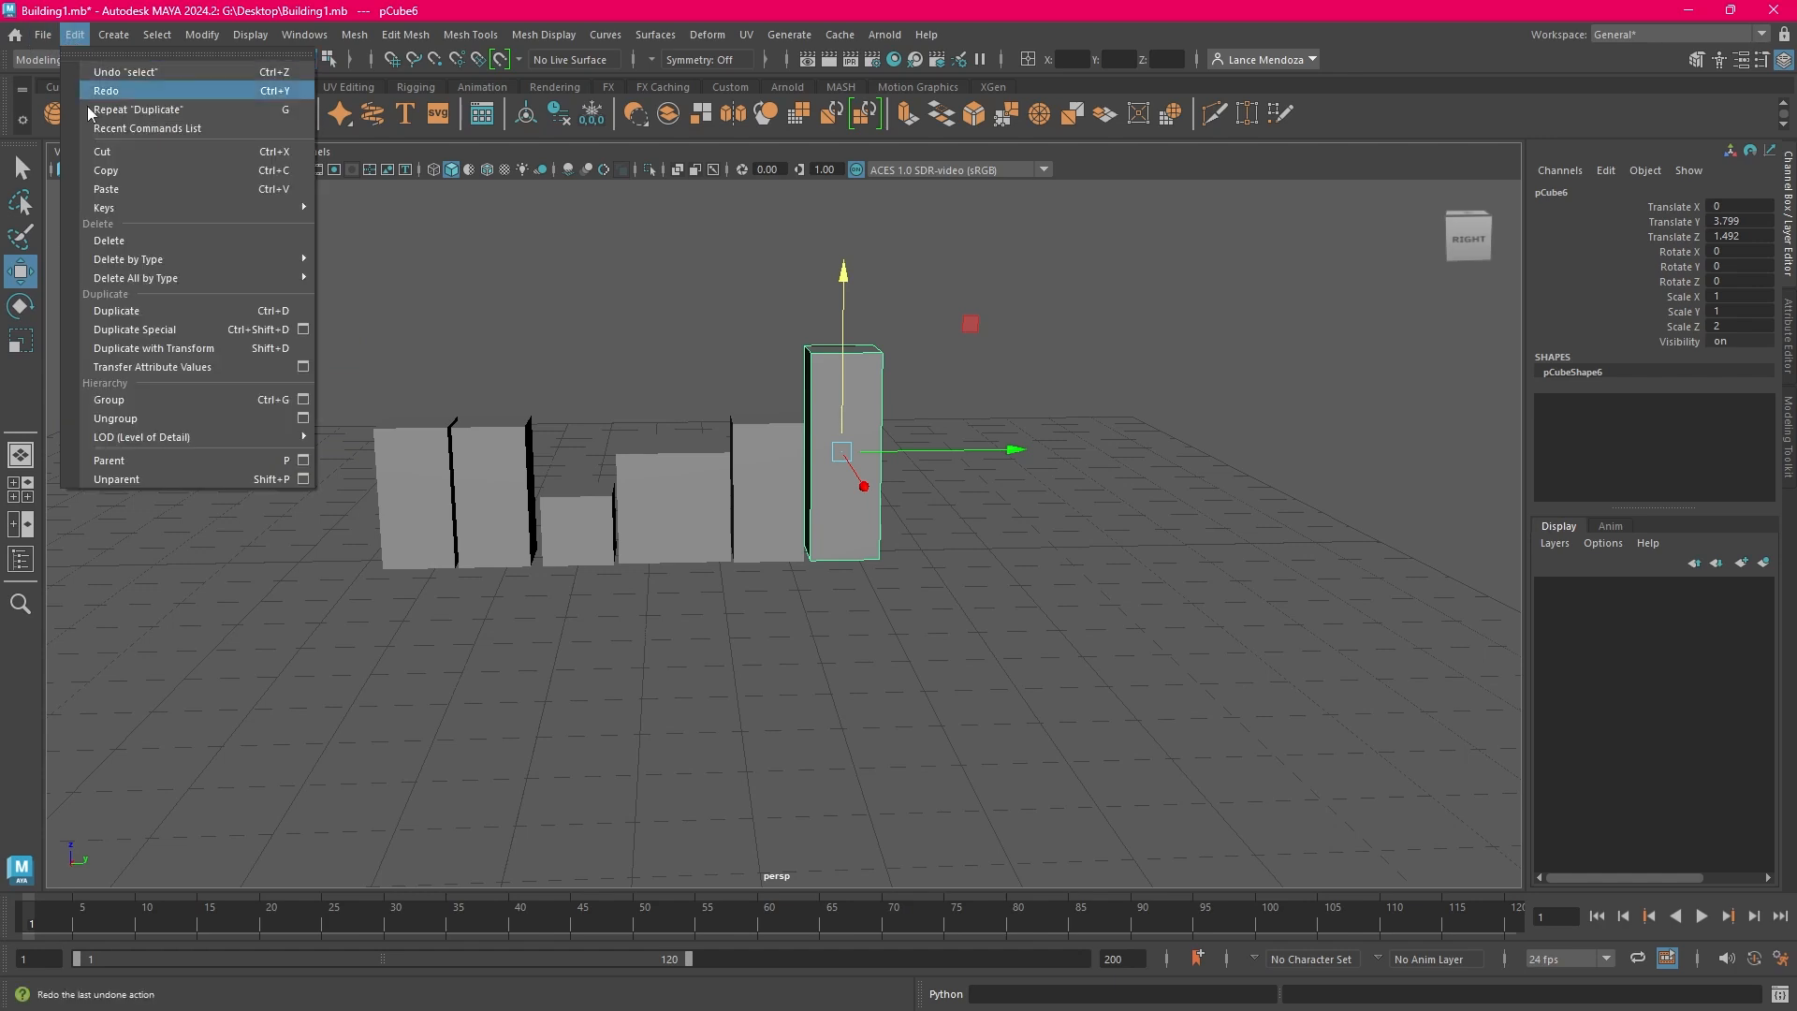
click(116, 311)
alt+drag(1130, 509, 702, 513)
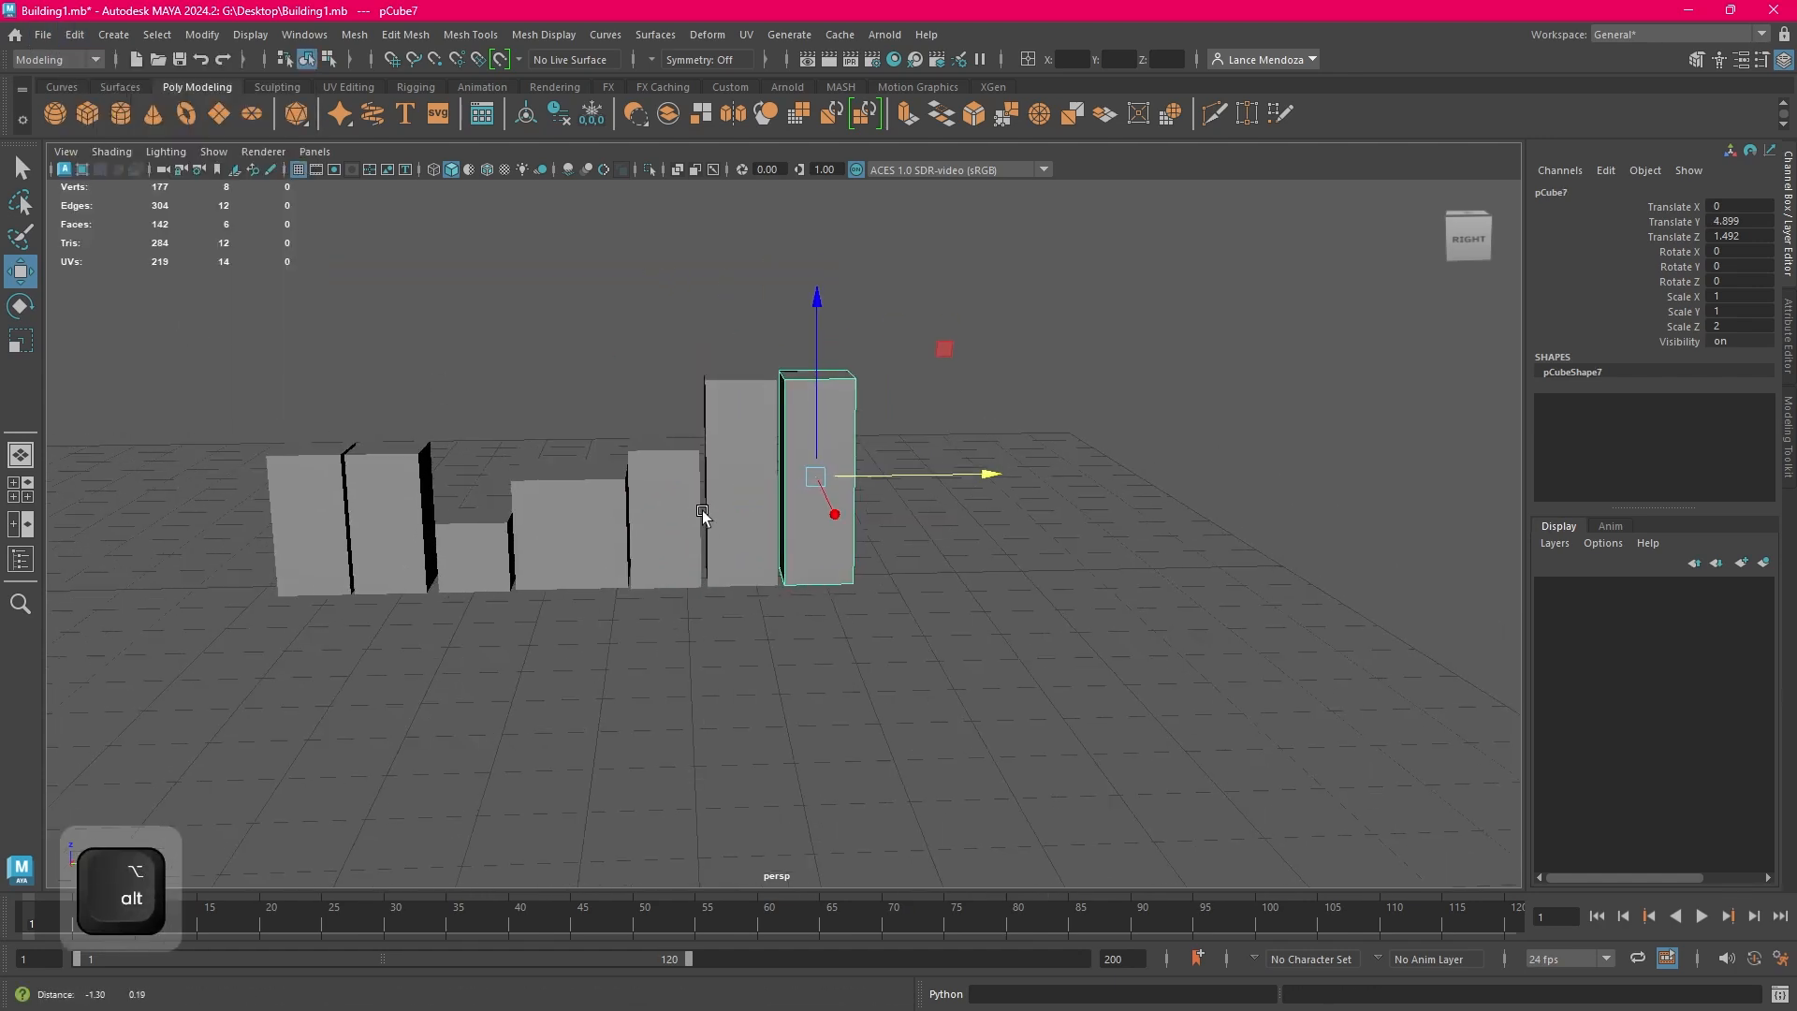
Widen the tall block at the end of the row along Y, shift it slightly away from its neighbour, and deselect it
click(21, 342)
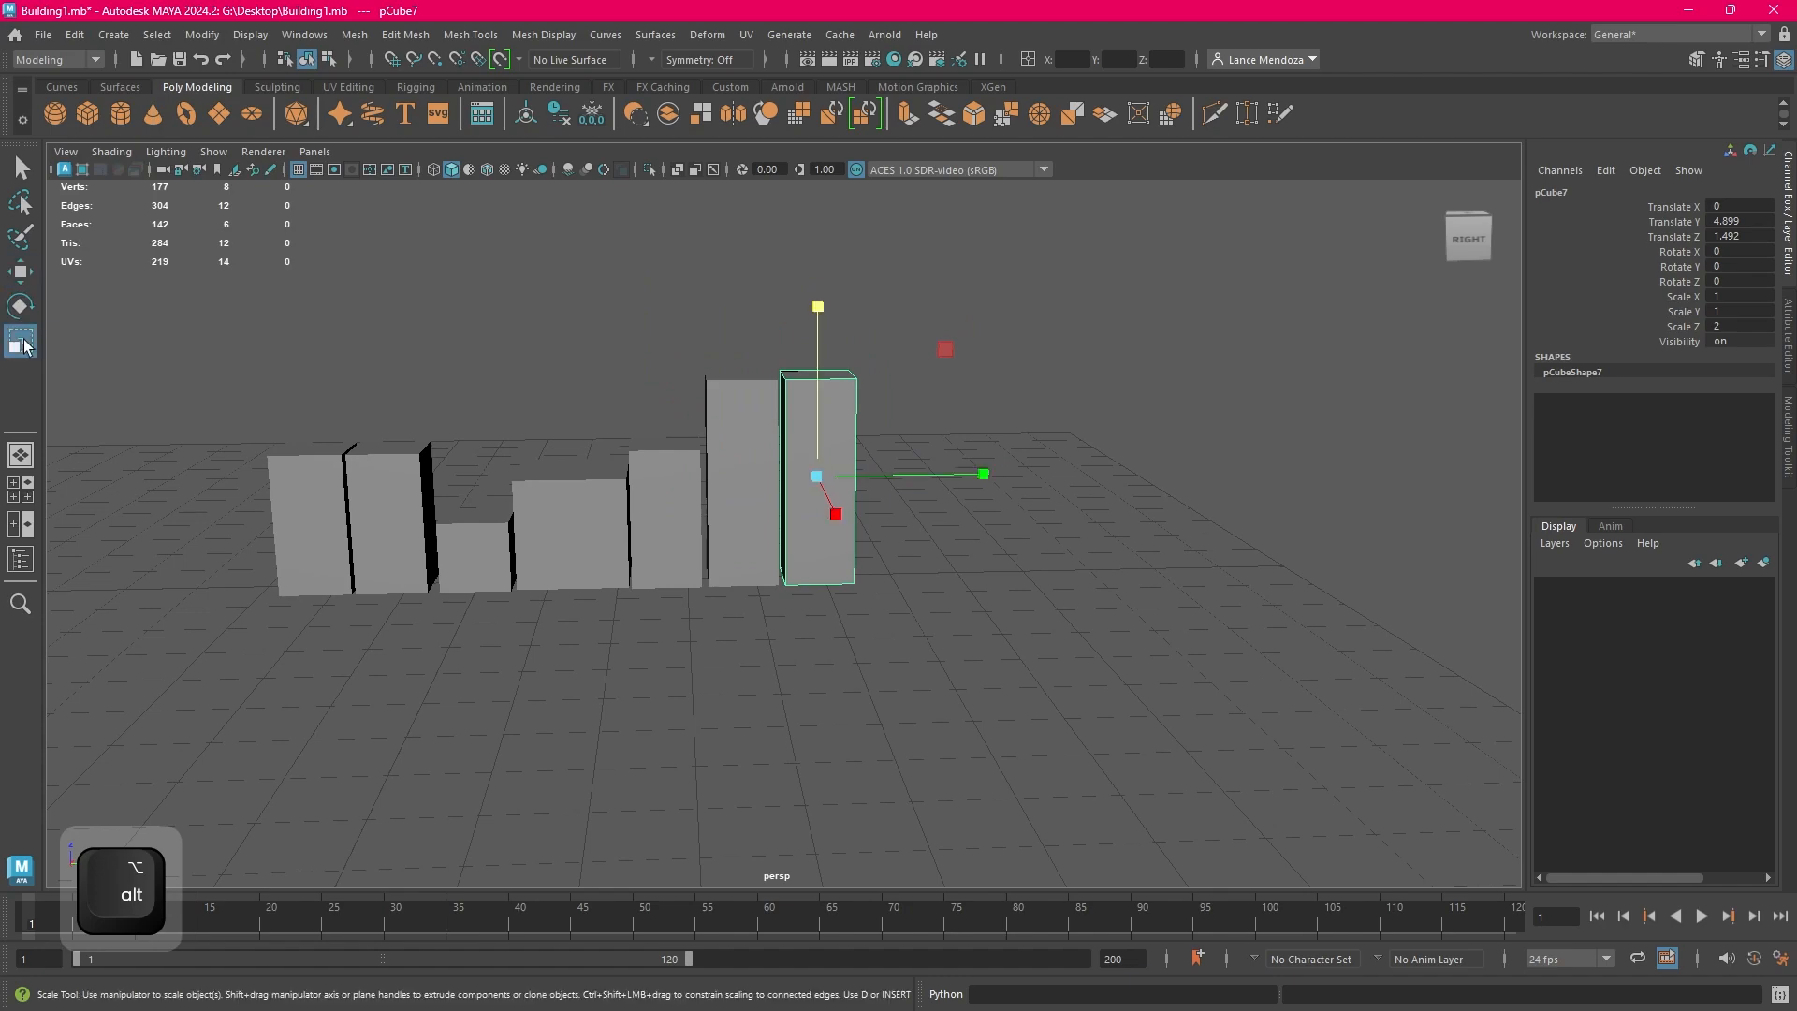
alt+drag(908, 477, 816, 475)
alt+drag(925, 508, 997, 554)
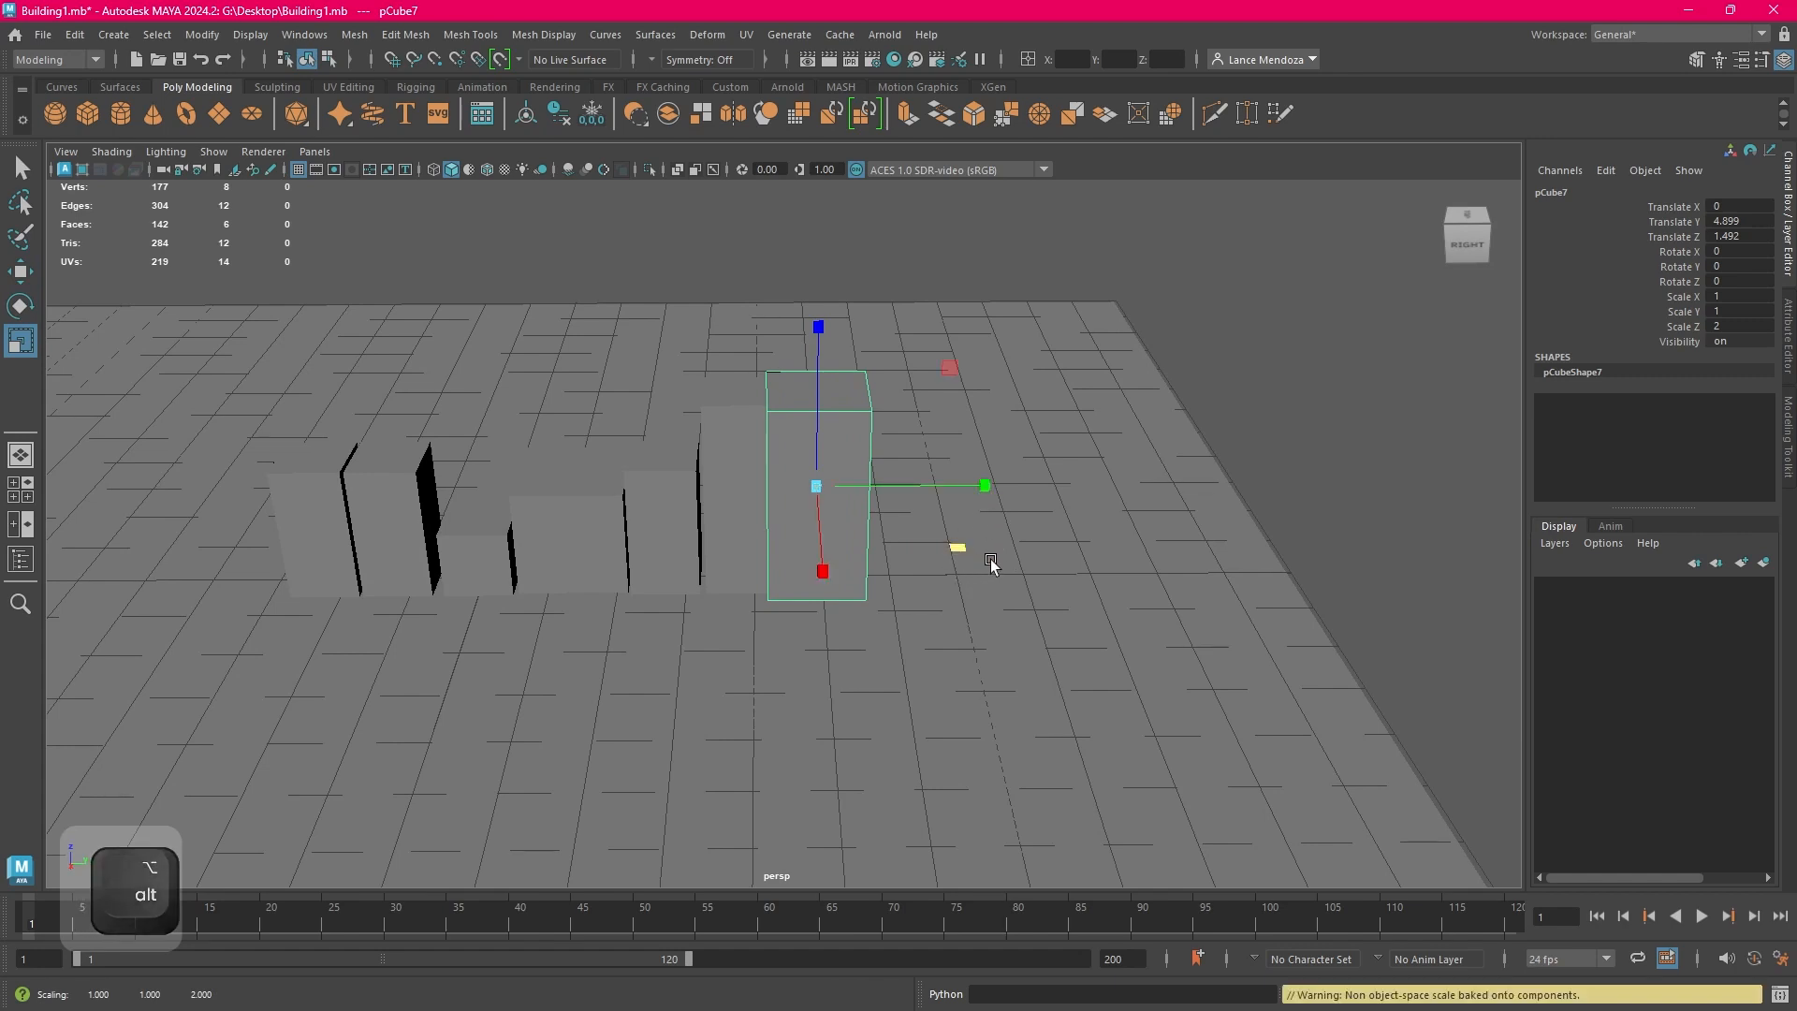
key(w)
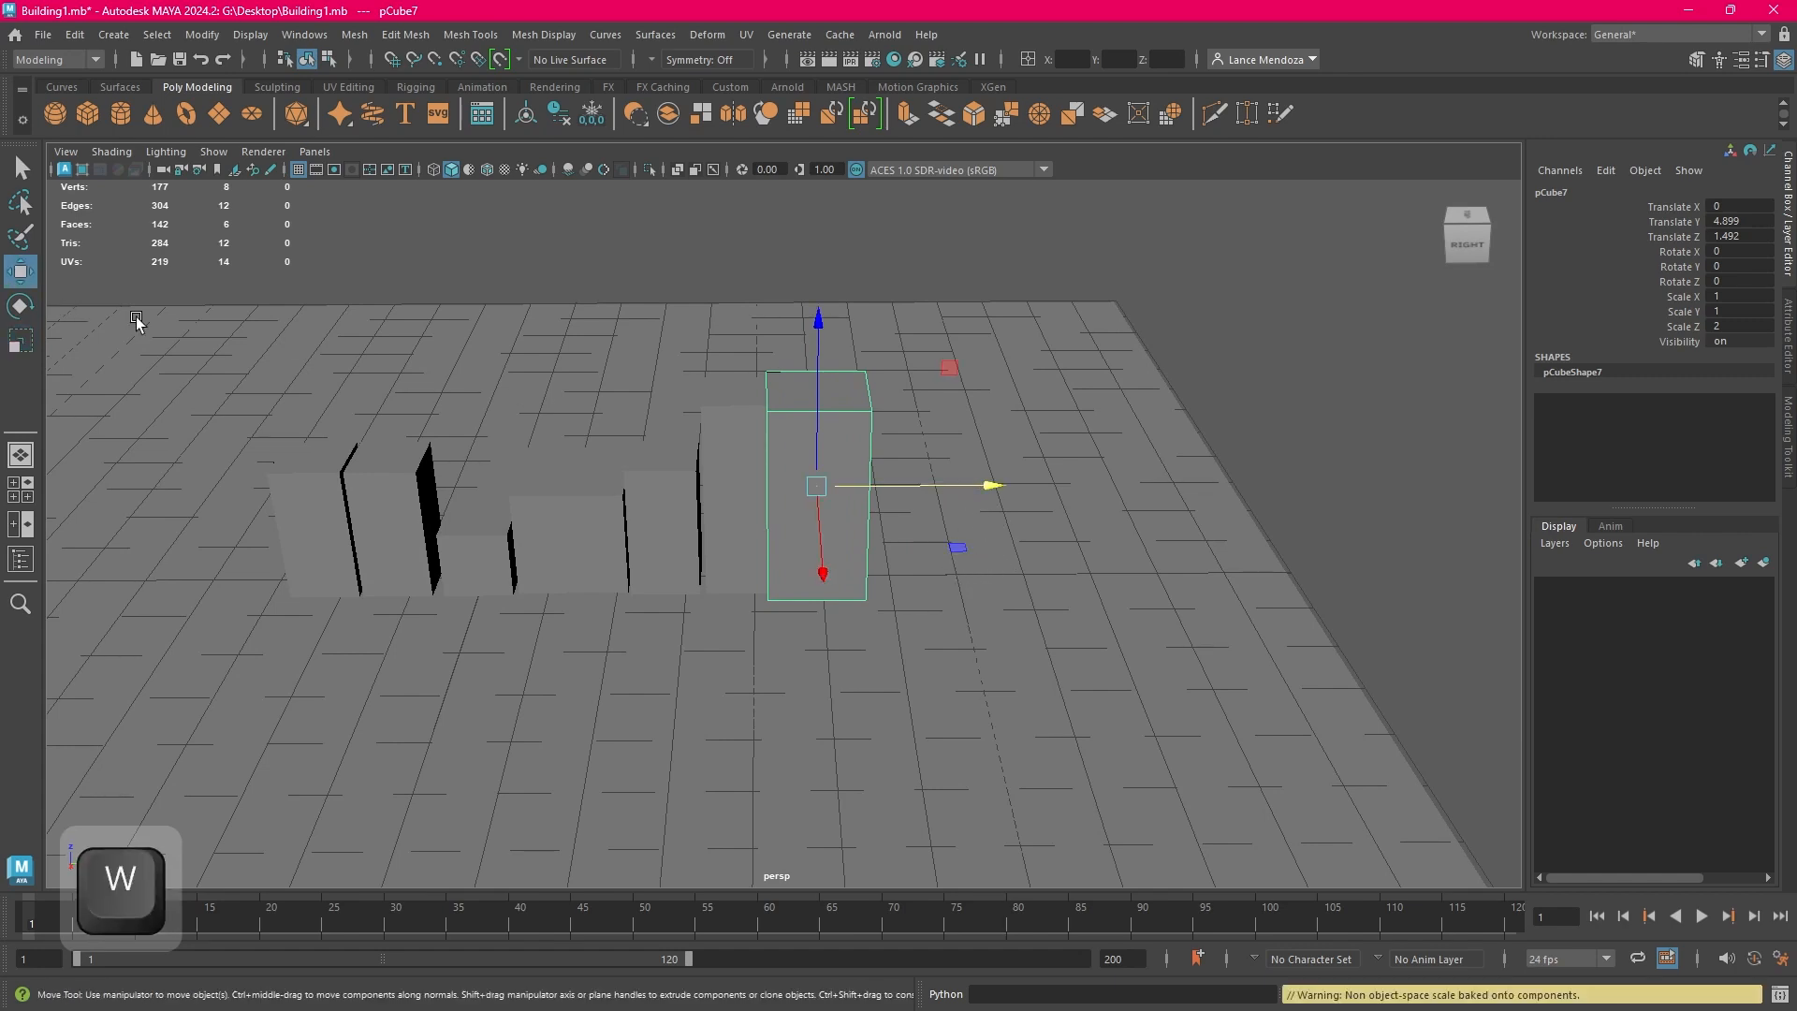
mouse_move(969, 489)
mouse_down()
mouse_move(1028, 489)
mouse_move(982, 486)
mouse_up()
alt+drag(1083, 550, 1186, 479)
click(1234, 463)
Check the finished row of buildings from several angles and save the Building1.mb scene
scroll(1186, 479, up, 3)
alt+middle_drag(1187, 479, 1083, 474)
alt+drag(1063, 473, 1076, 524)
scroll(904, 512, down, 3)
scroll(1052, 520, up, 2)
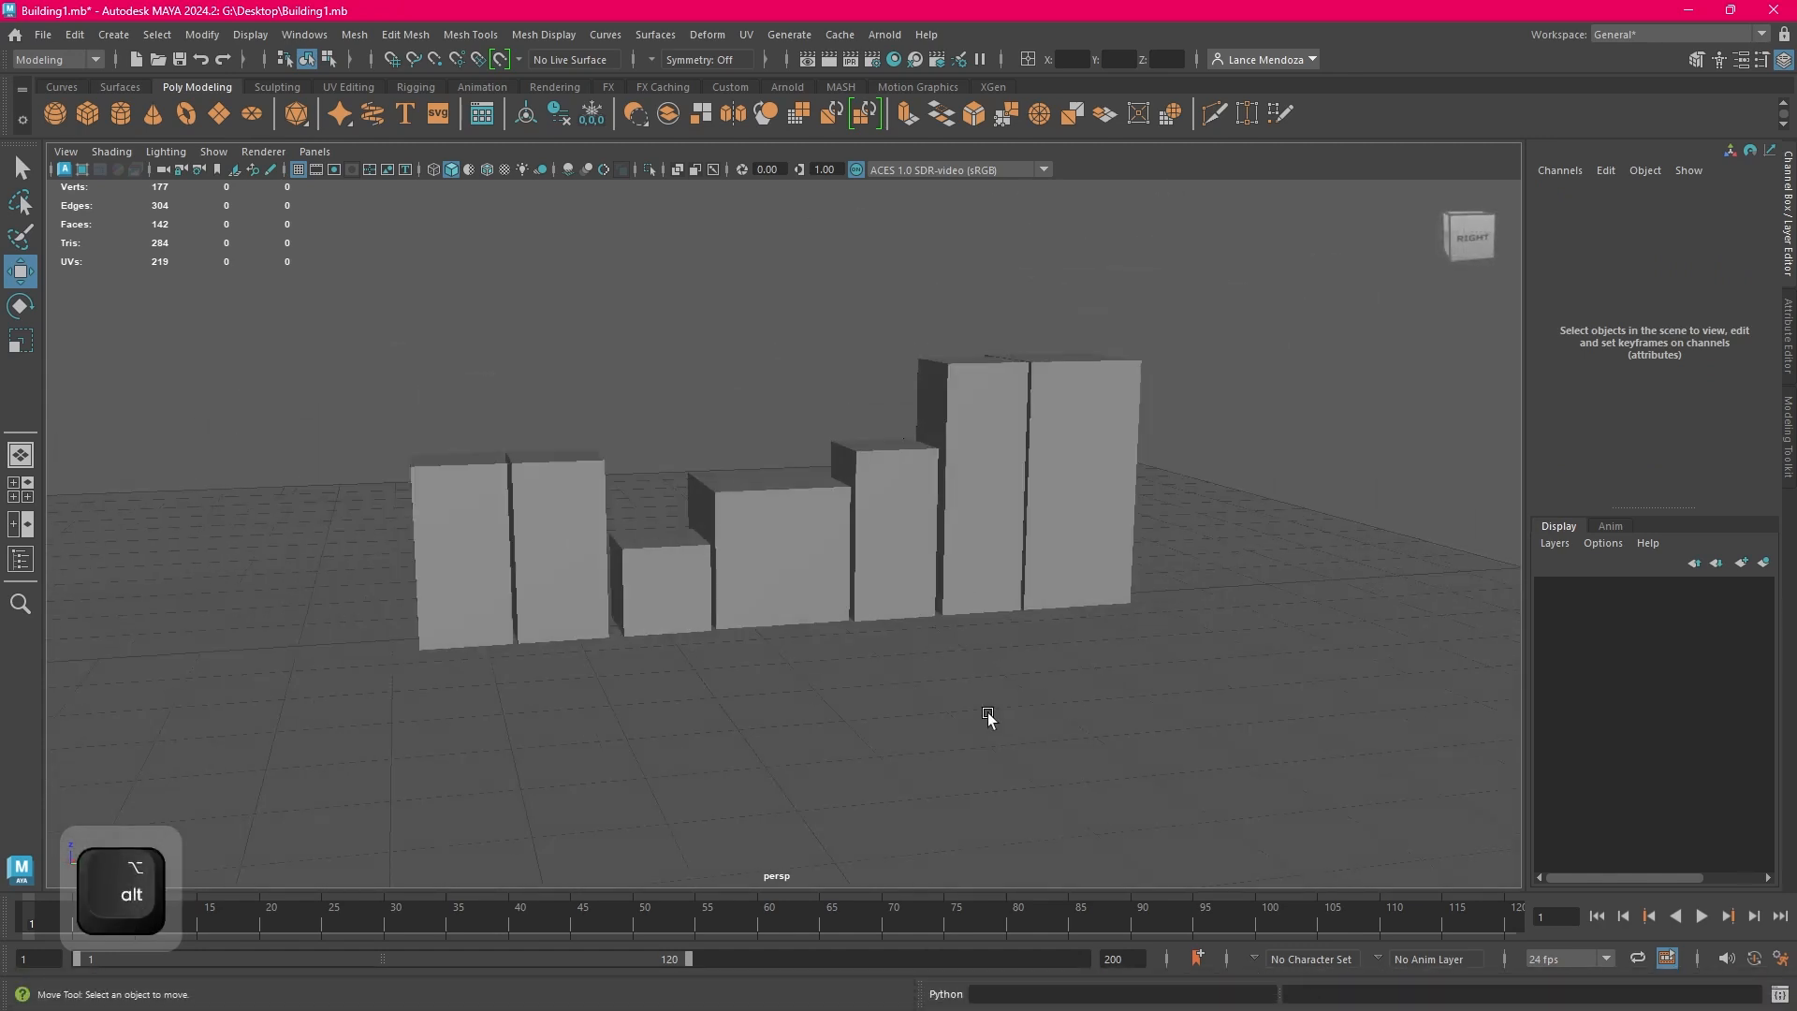
scroll(964, 707, down, 2)
alt+drag(941, 693, 805, 675)
click(41, 37)
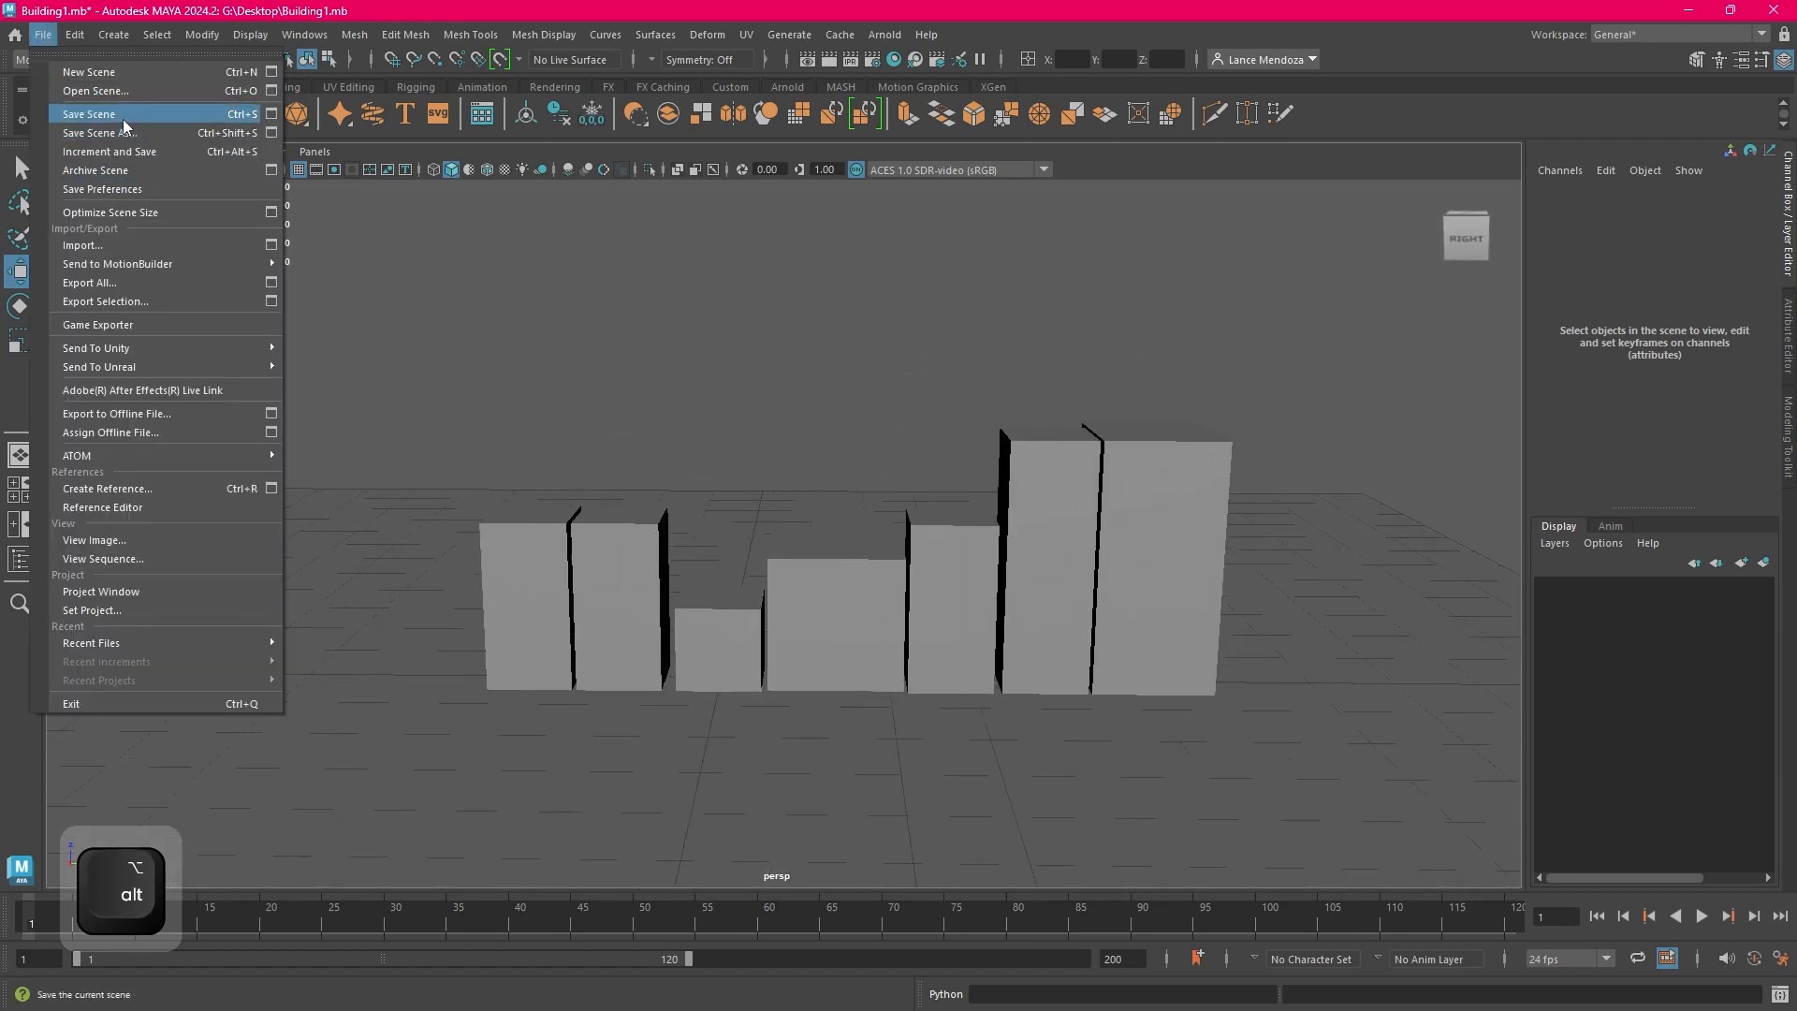
click(122, 118)
View the saved row of buildings from the side and bring up the scene file commands
alt+drag(601, 468, 808, 496)
alt+middle_drag(798, 484, 827, 471)
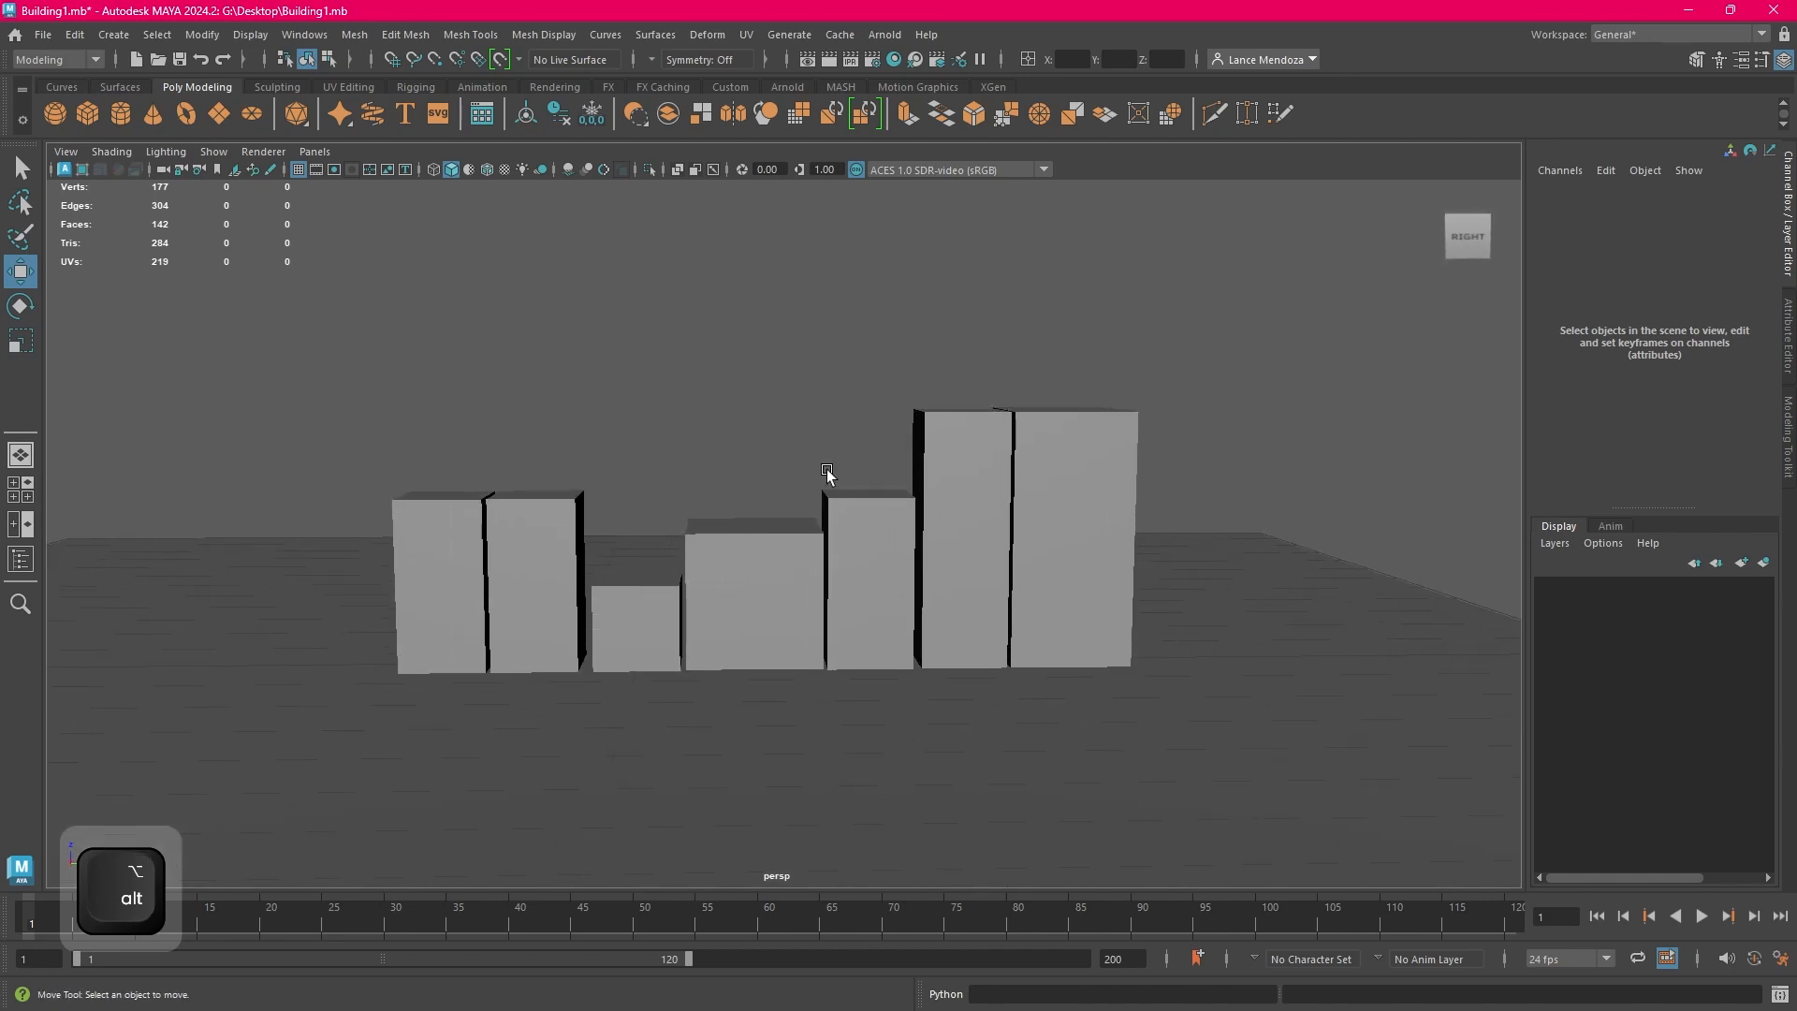
mouse_move(820, 477)
alt+mouse_down()
mouse_move(858, 513)
mouse_move(867, 501)
mouse_move(818, 497)
alt+mouse_up()
alt+middle_drag(818, 493, 860, 475)
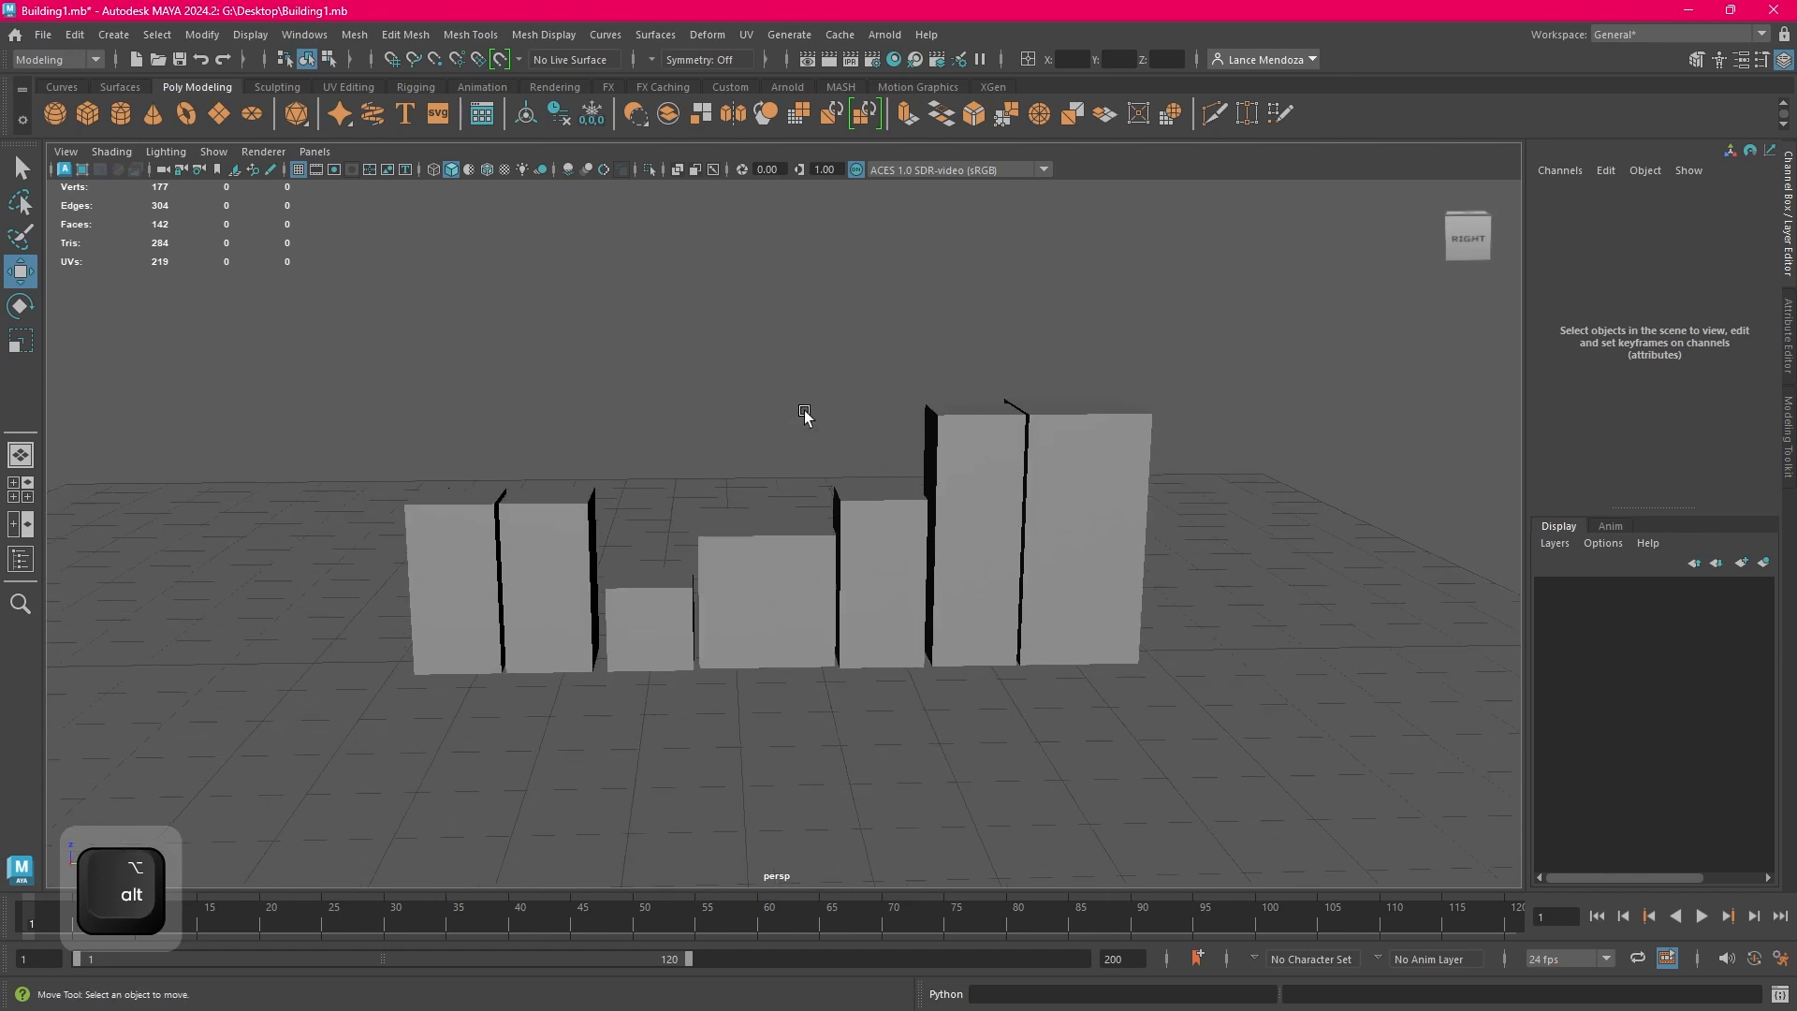
click(43, 35)
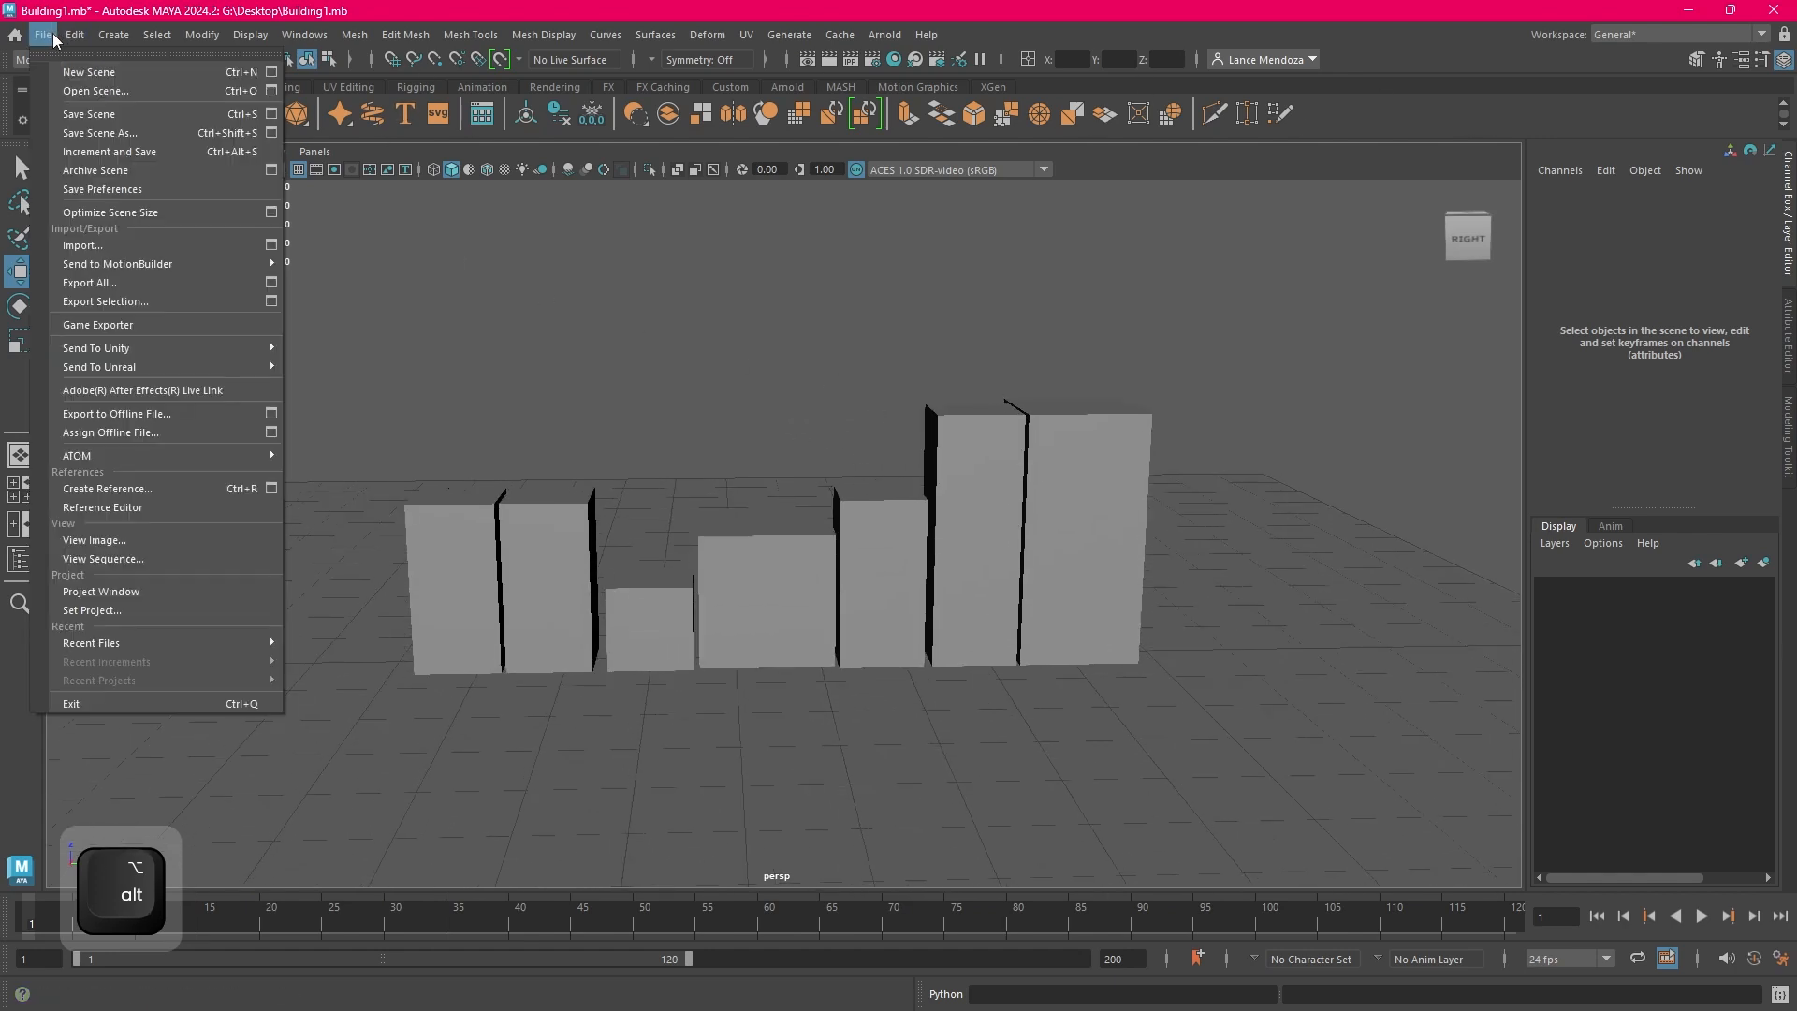